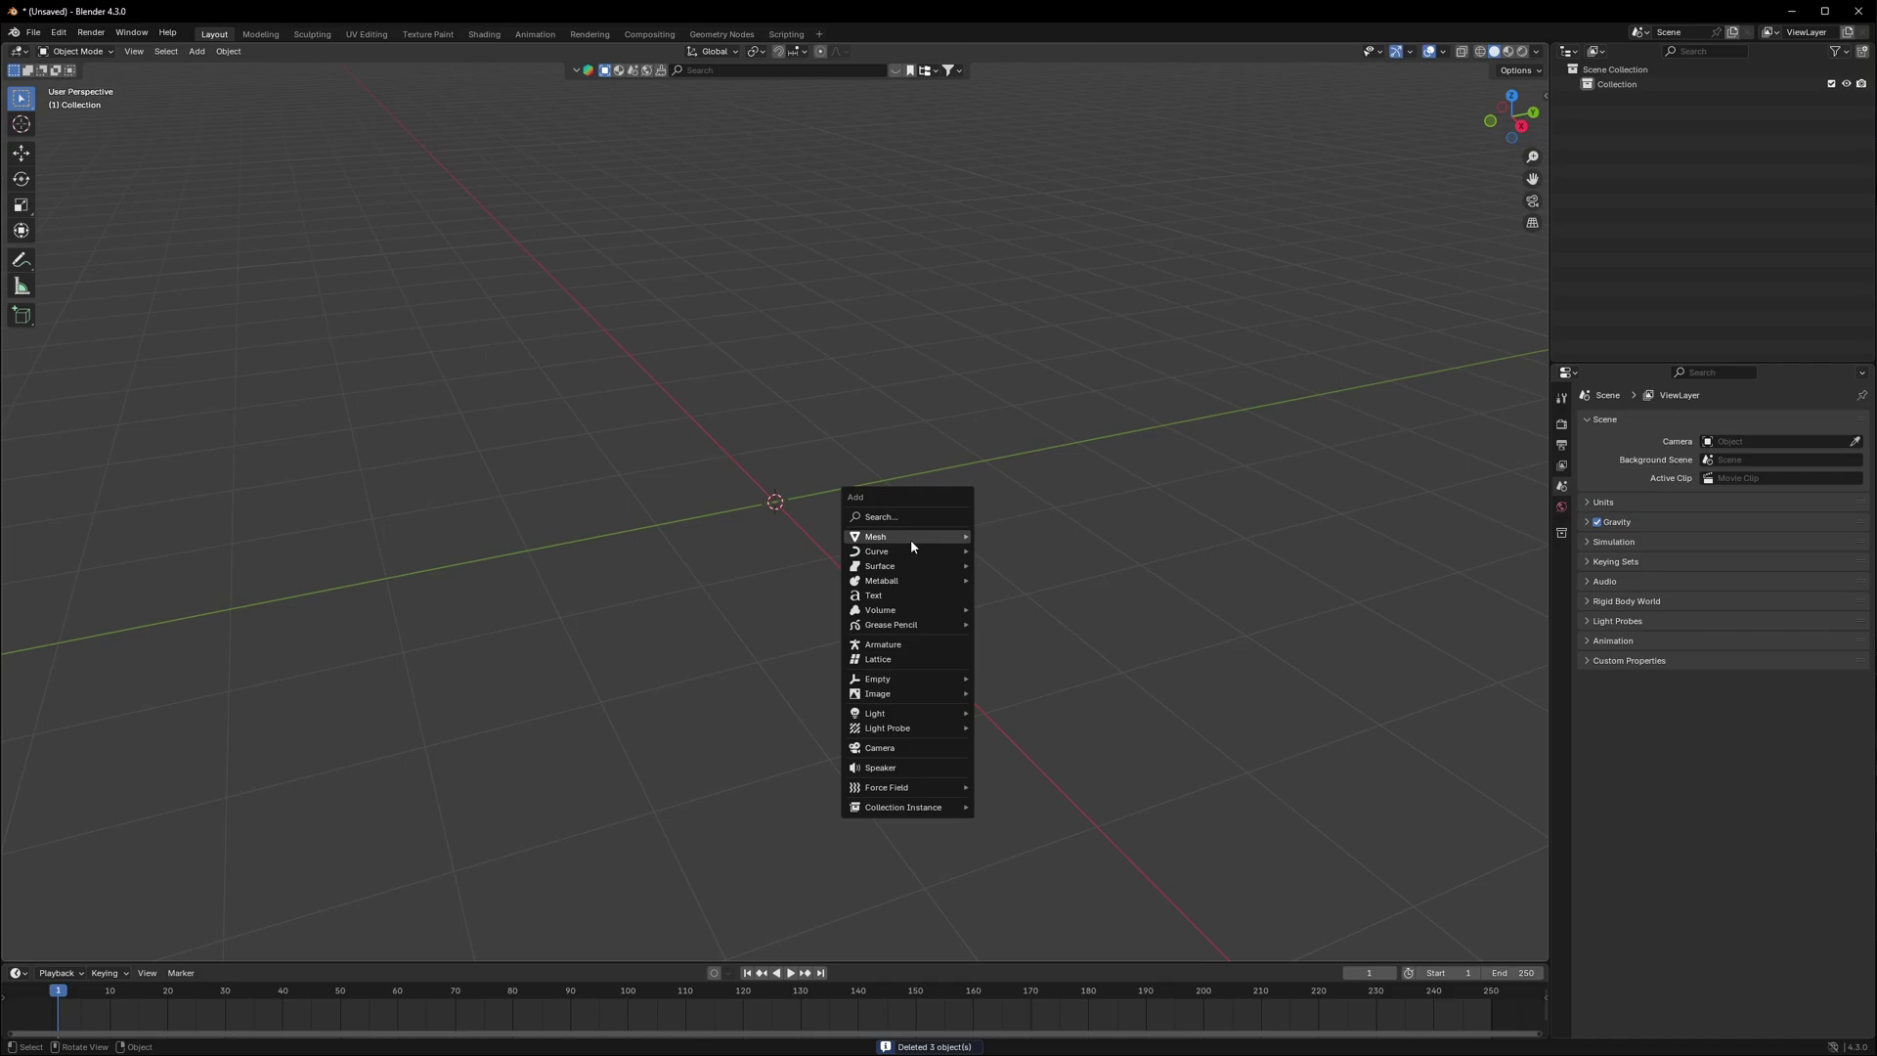
Step: Add a Monkey mesh to the empty scene and view it from the front
{"action": "mouse_move", "coordinate": [912, 538]}
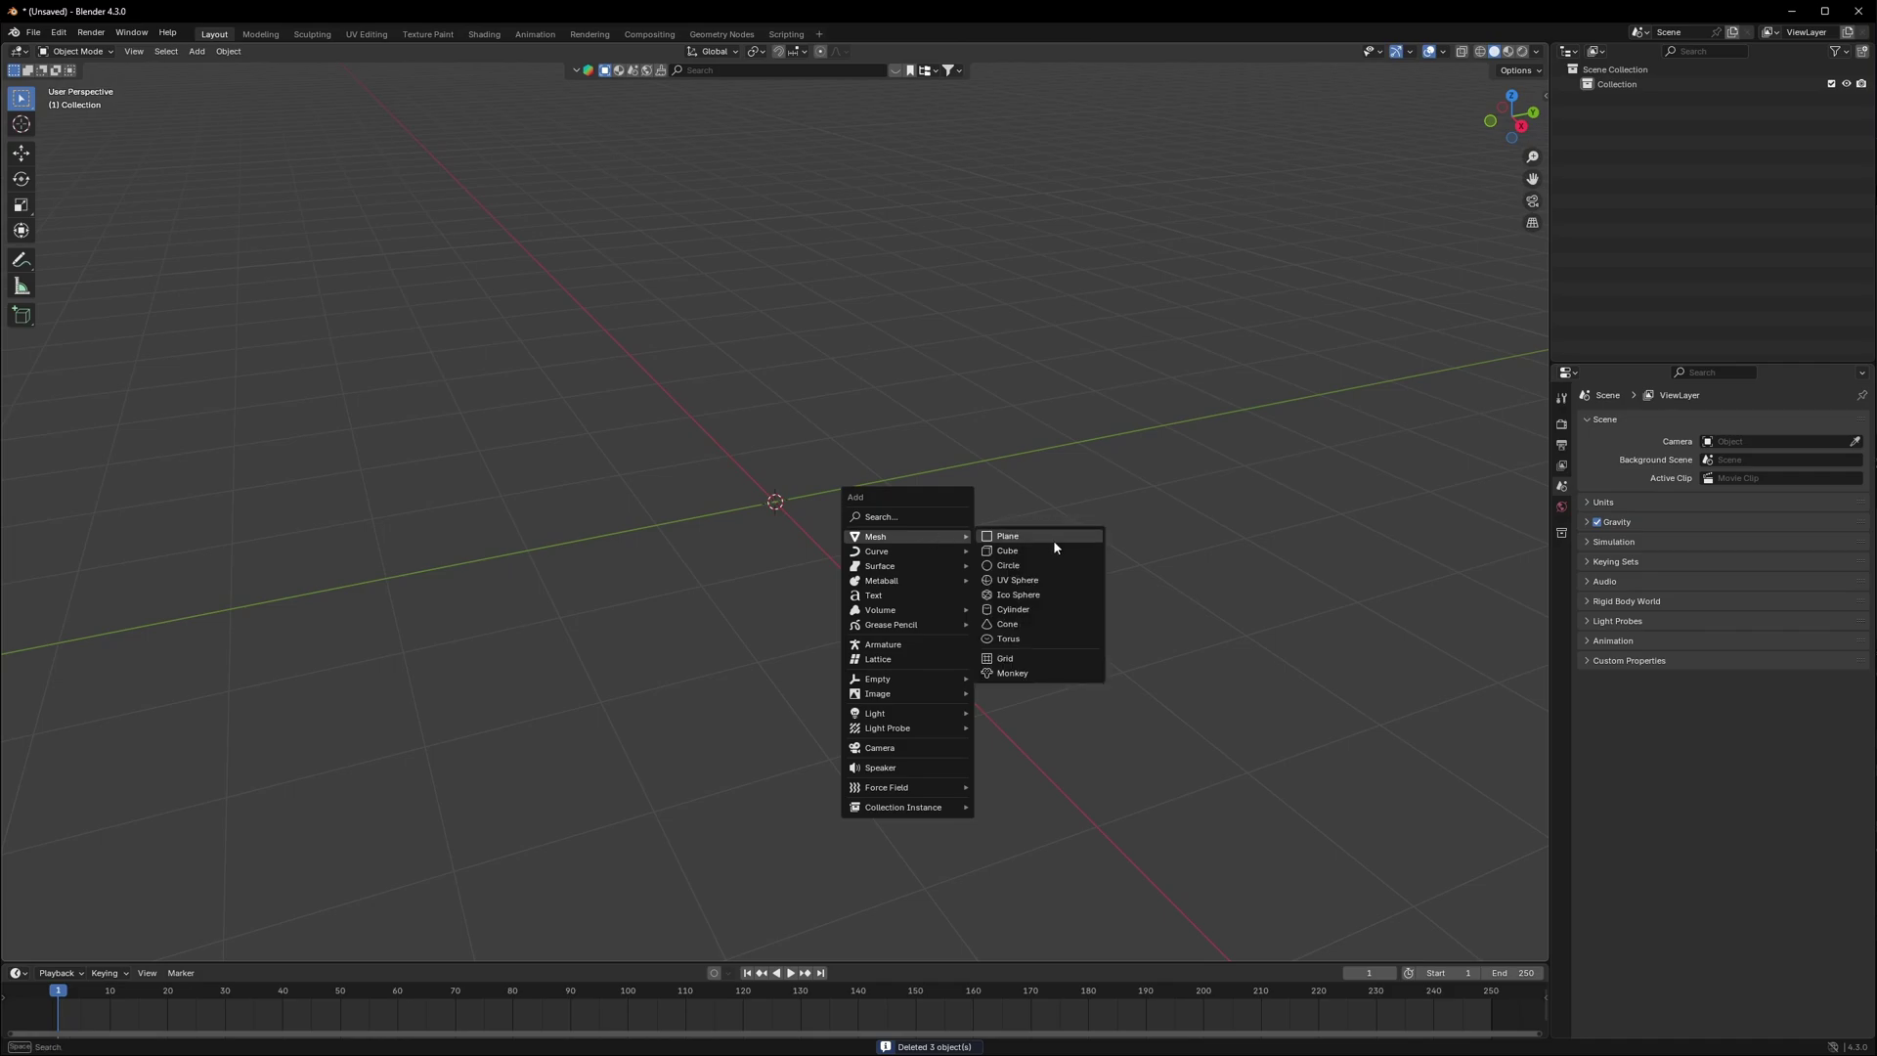
{"action": "left_click", "coordinate": [1020, 672]}
{"action": "middle_click_drag", "start_coordinate": [1007, 674], "coordinate": [963, 596]}
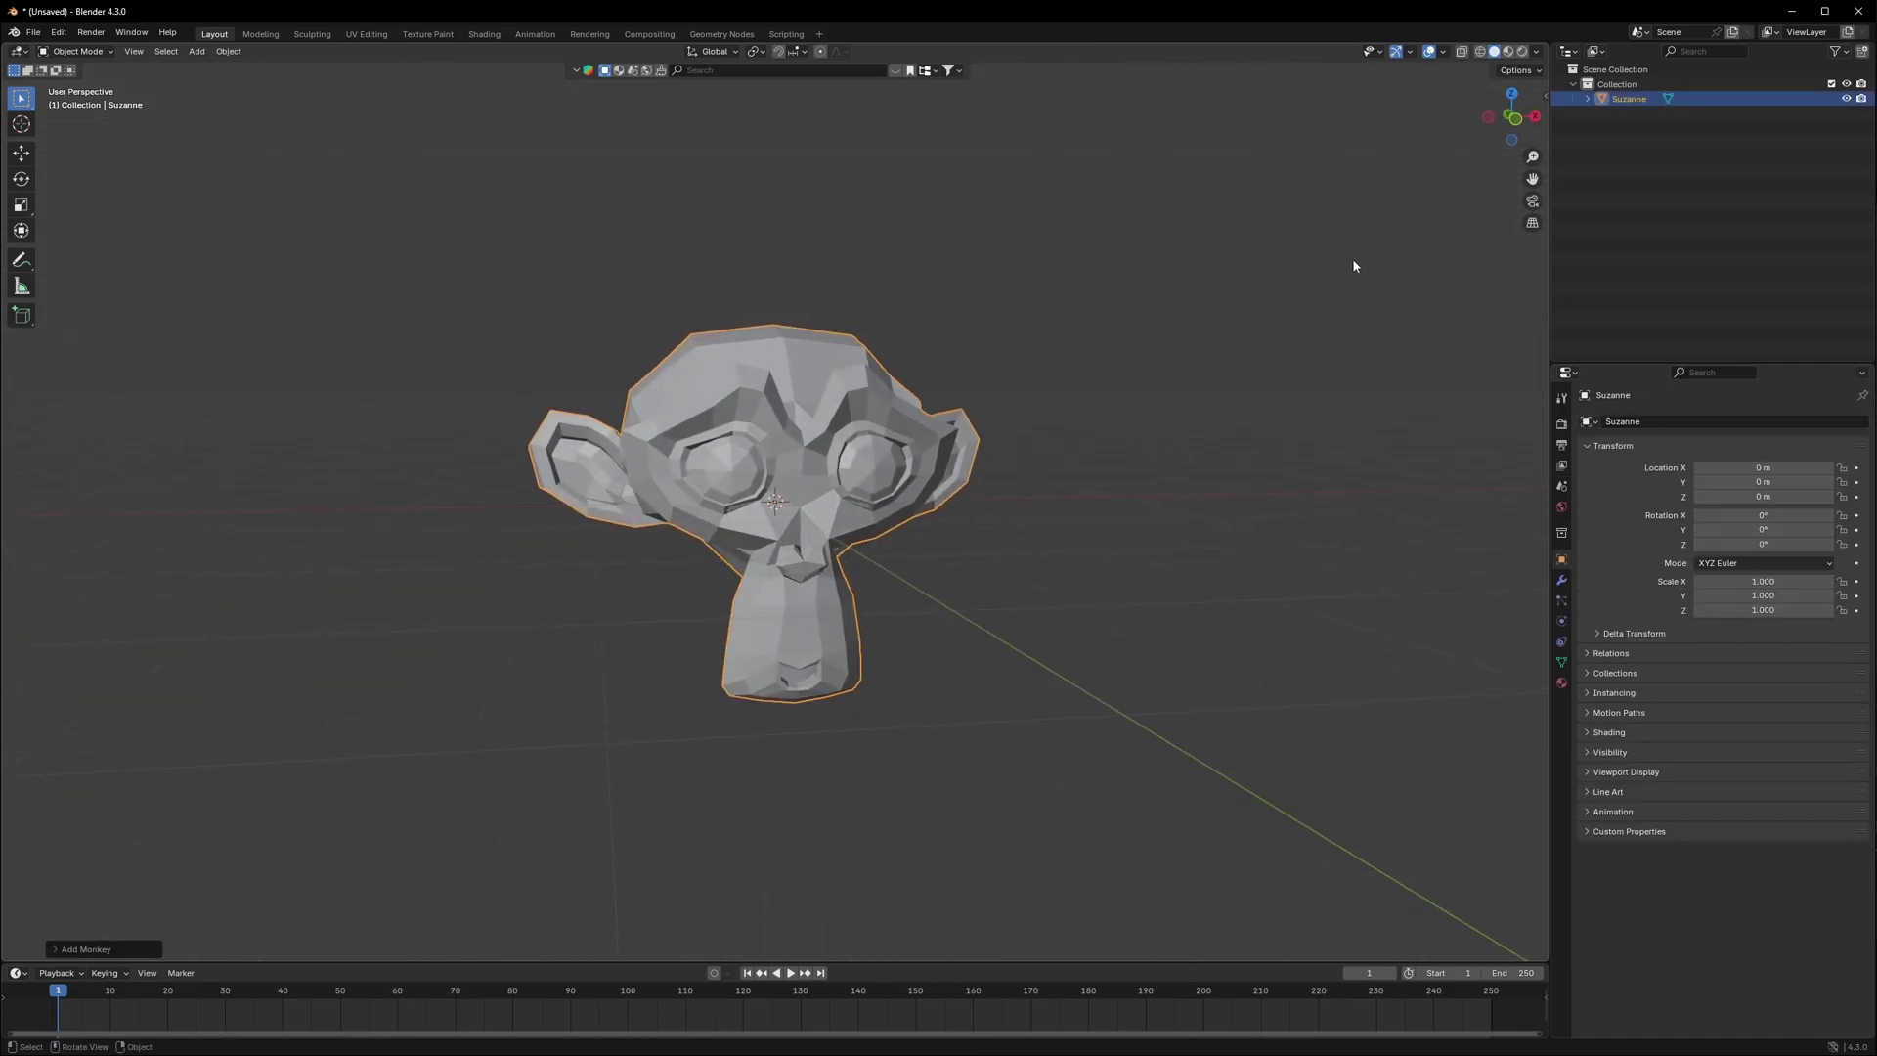
{"action": "middle_click_drag", "start_coordinate": [1344, 230], "coordinate": [1353, 276]}
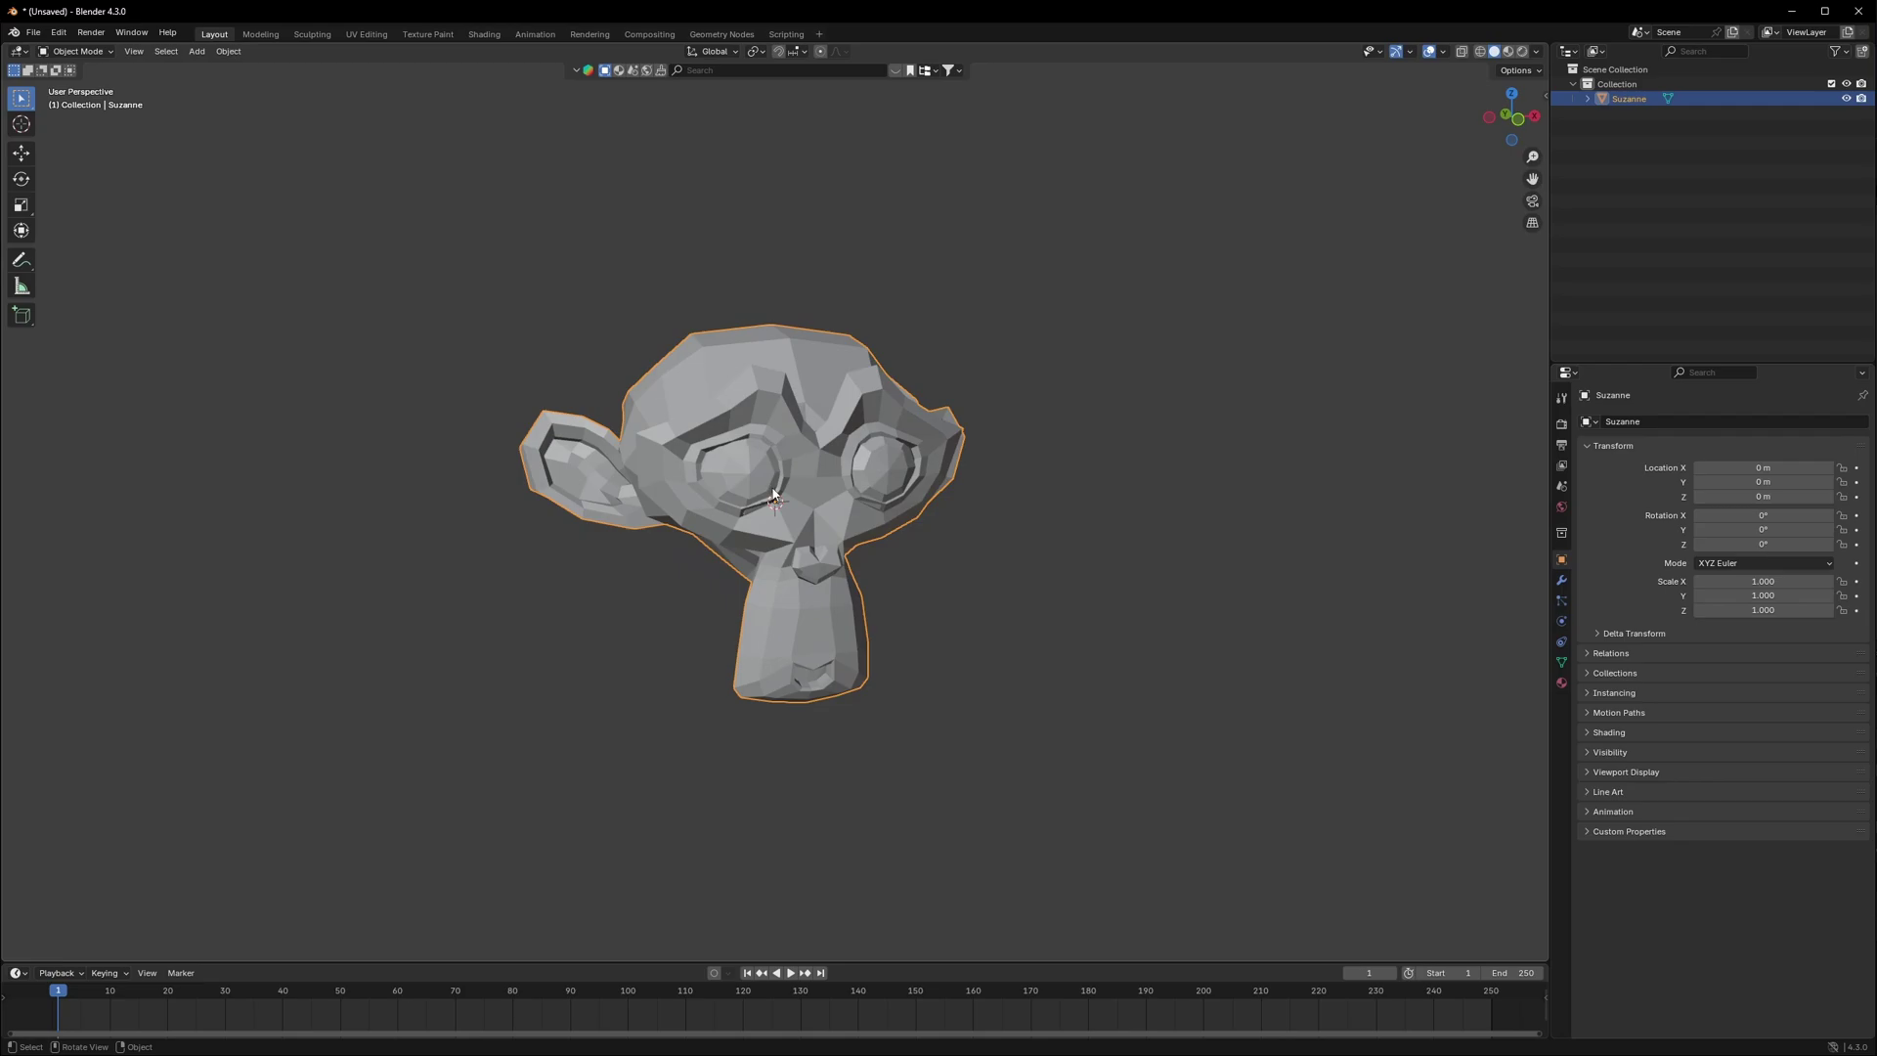
Step: Give the monkey a level 3 Subdivision modifier and shade it smooth
{"action": "key", "text": "ctrl+3"}
{"action": "left_click", "coordinate": [939, 529]}
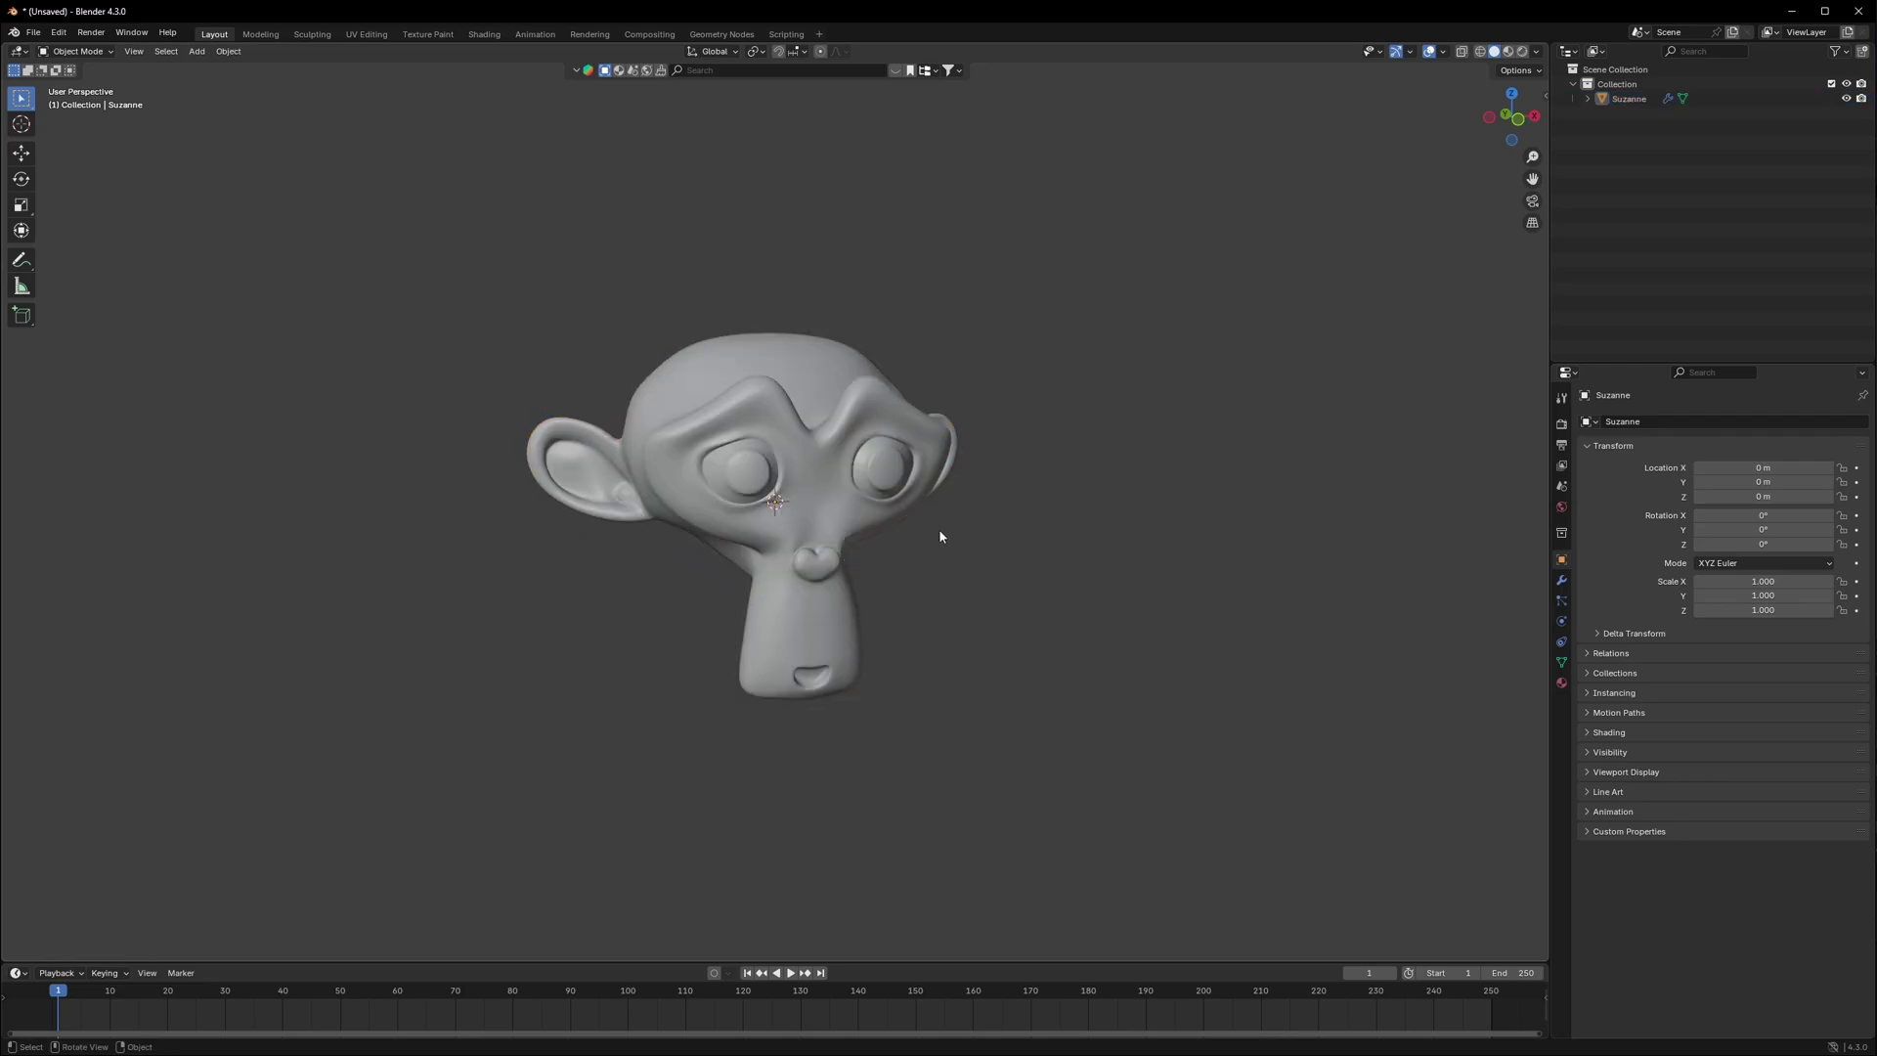
{"action": "right_click", "coordinate": [817, 430]}
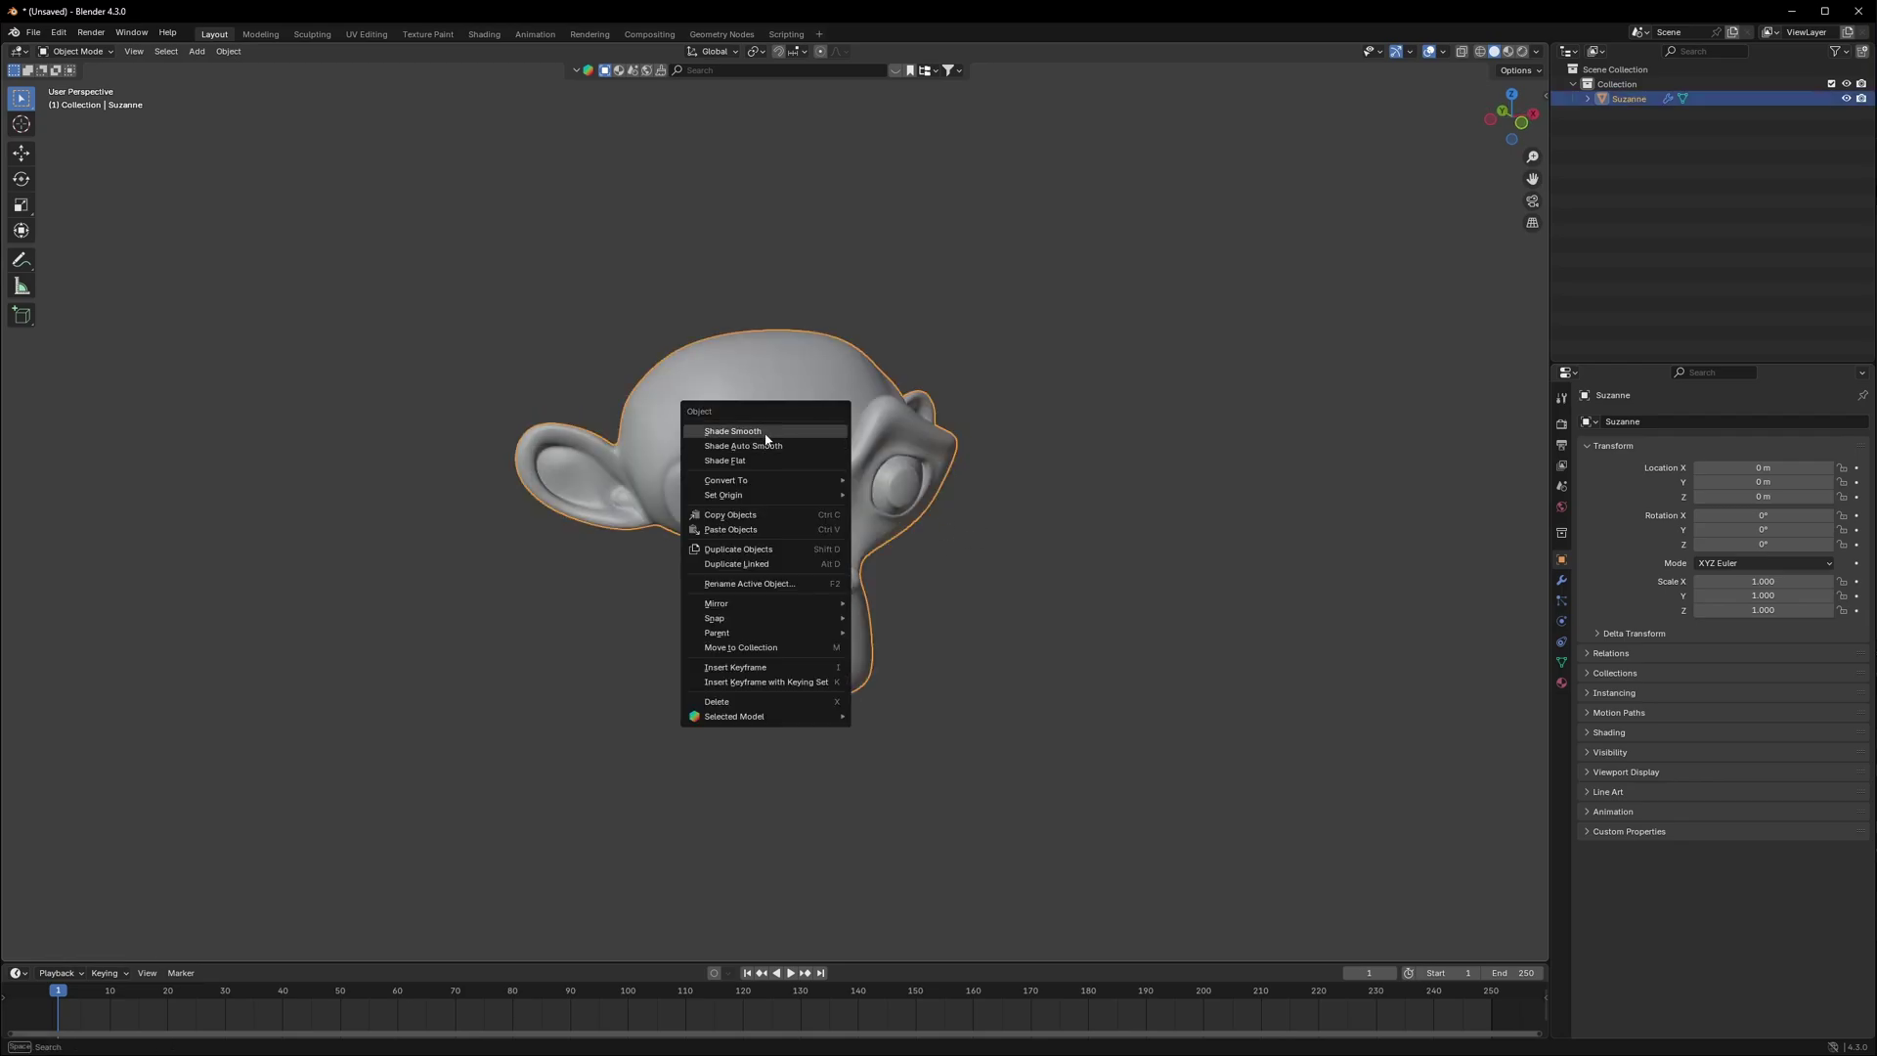
{"action": "left_click", "coordinate": [770, 431]}
Step: Apply the Subdivision modifier on the monkey
{"action": "left_click", "coordinate": [1561, 580]}
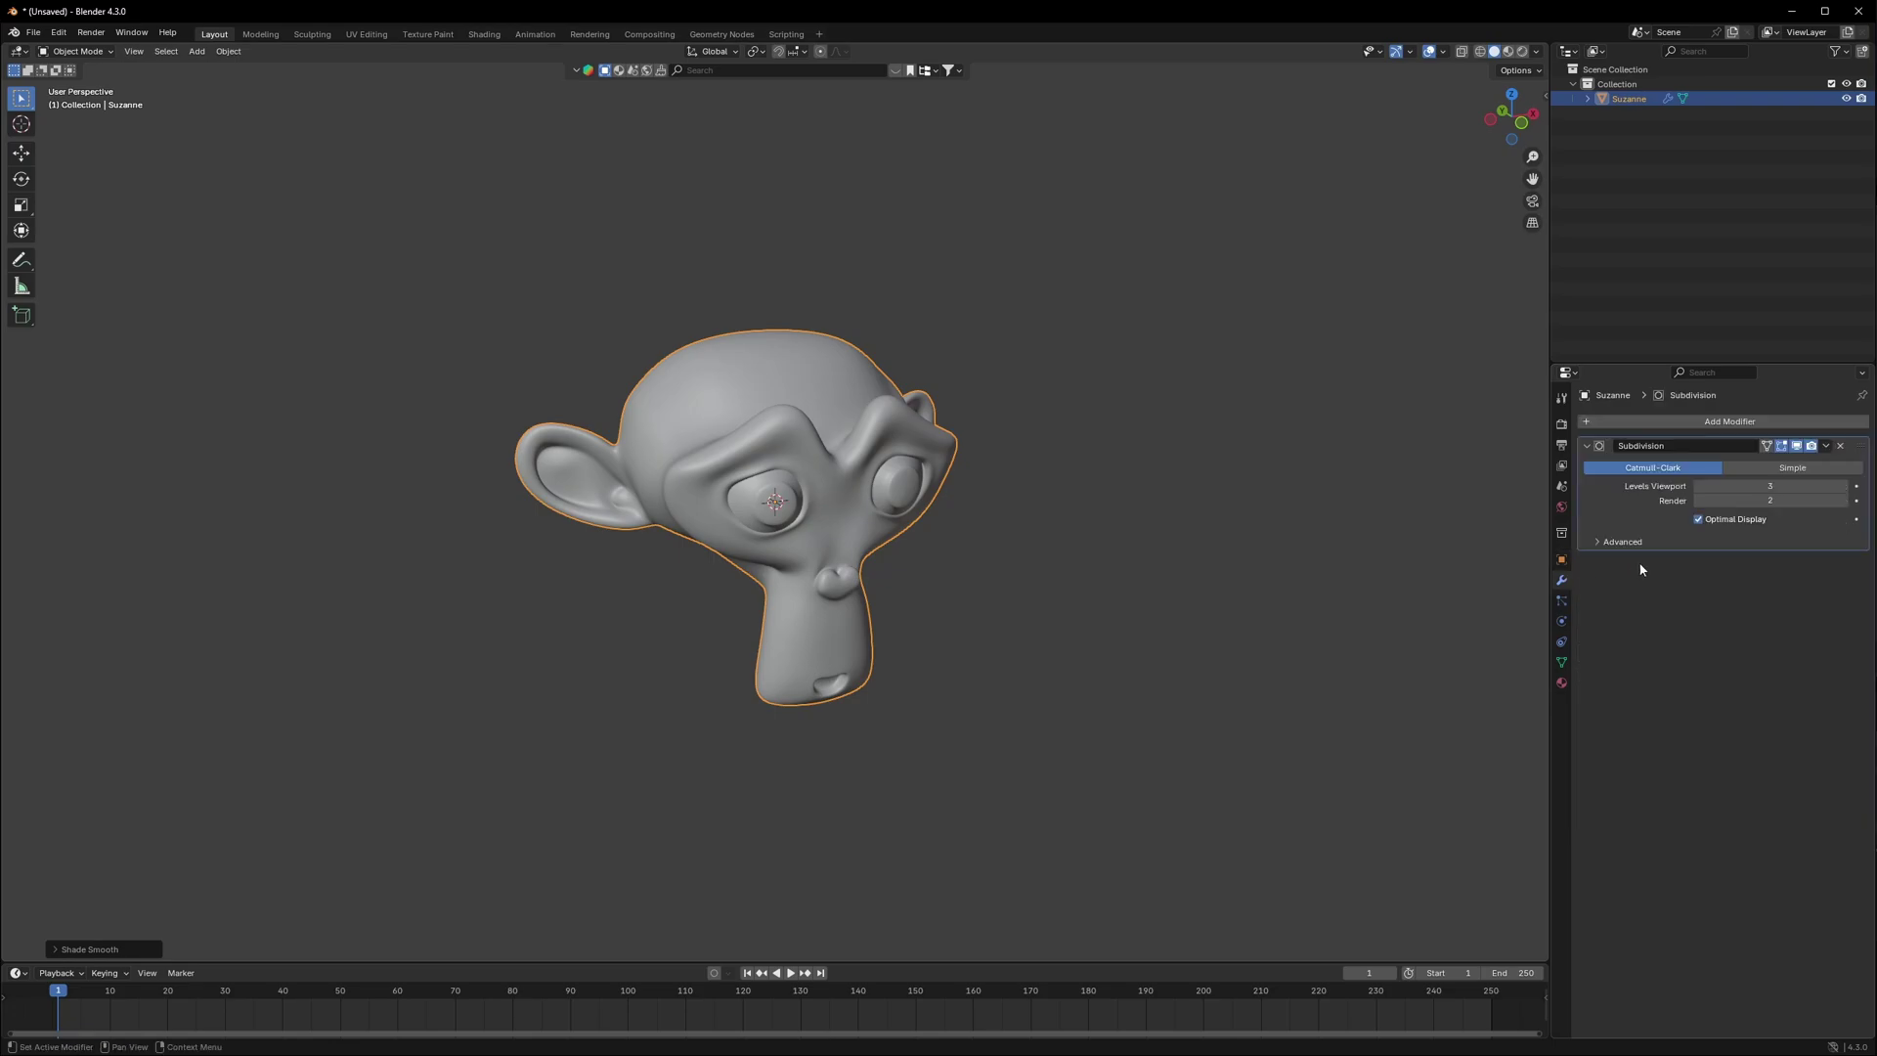
{"action": "left_click", "coordinate": [1827, 446]}
{"action": "left_click", "coordinate": [1759, 465]}
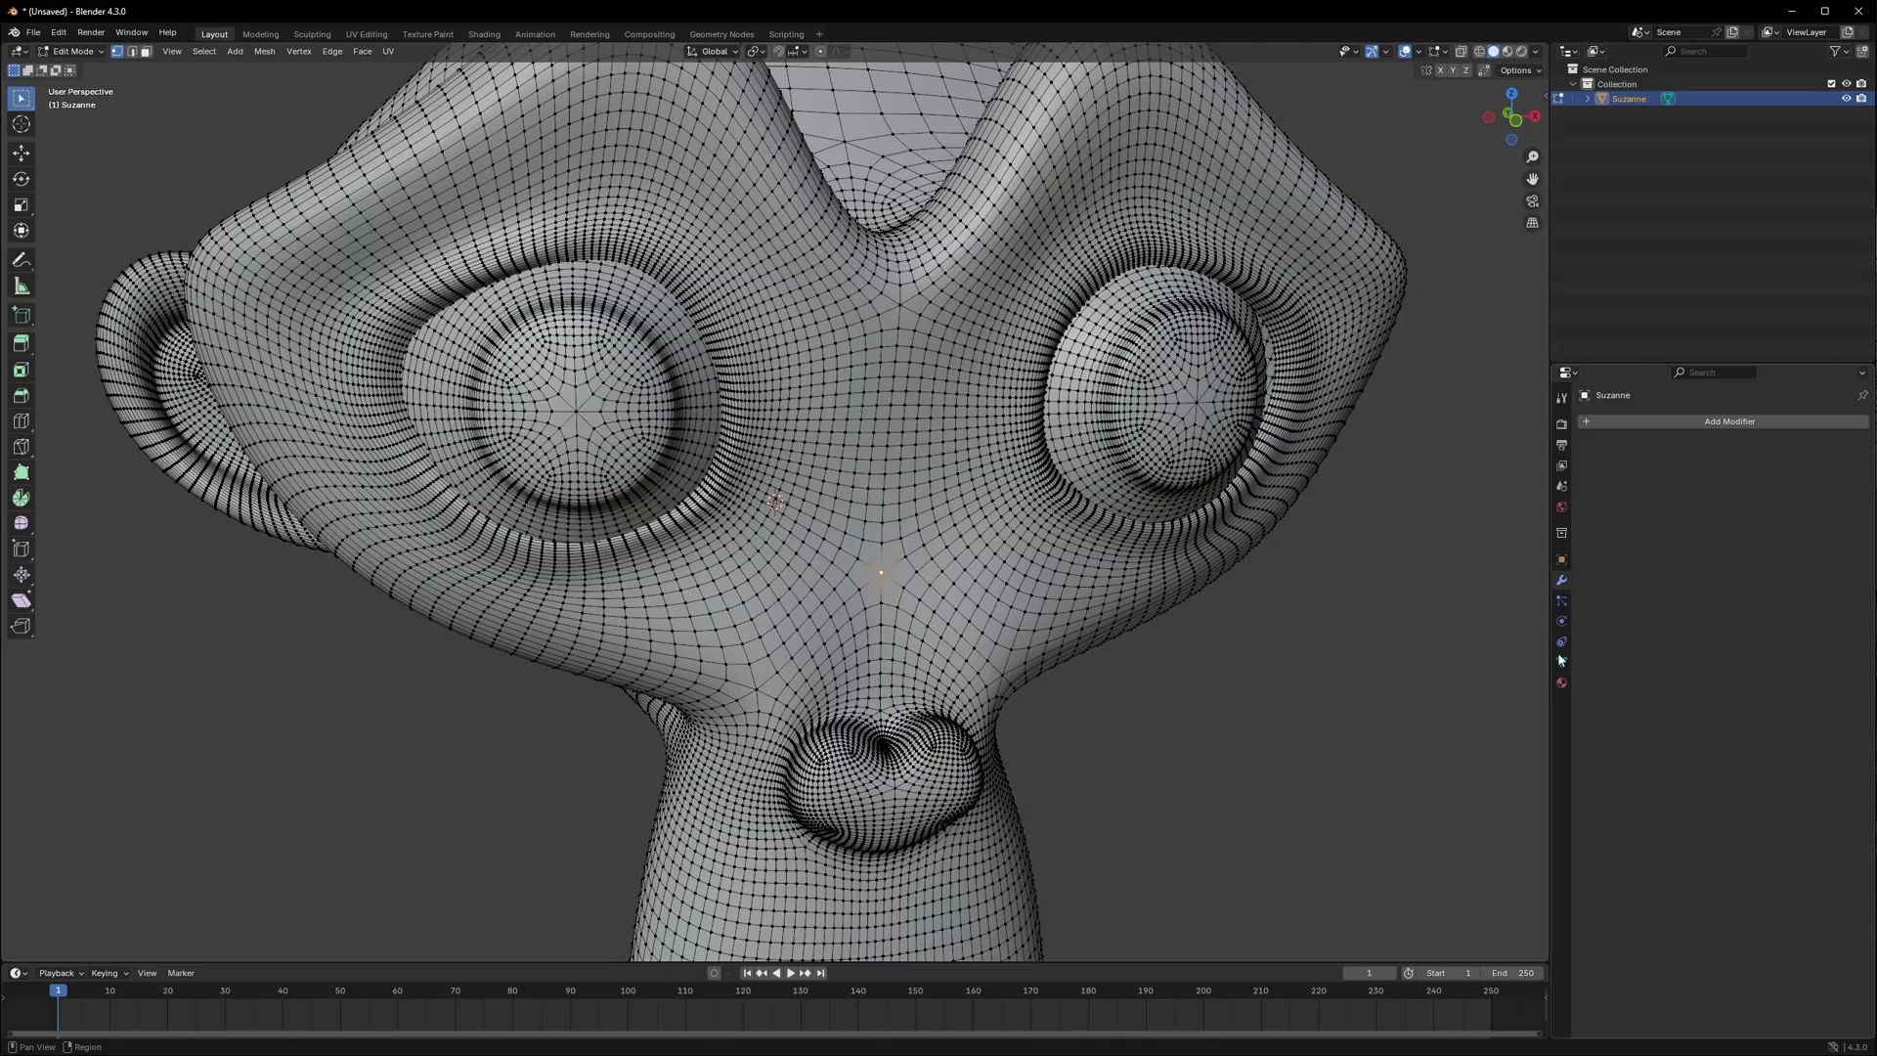
Step: Select a single vertex on the monkey's nose bridge between the eyes in Edit Mode
{"action": "left_click", "coordinate": [1561, 662]}
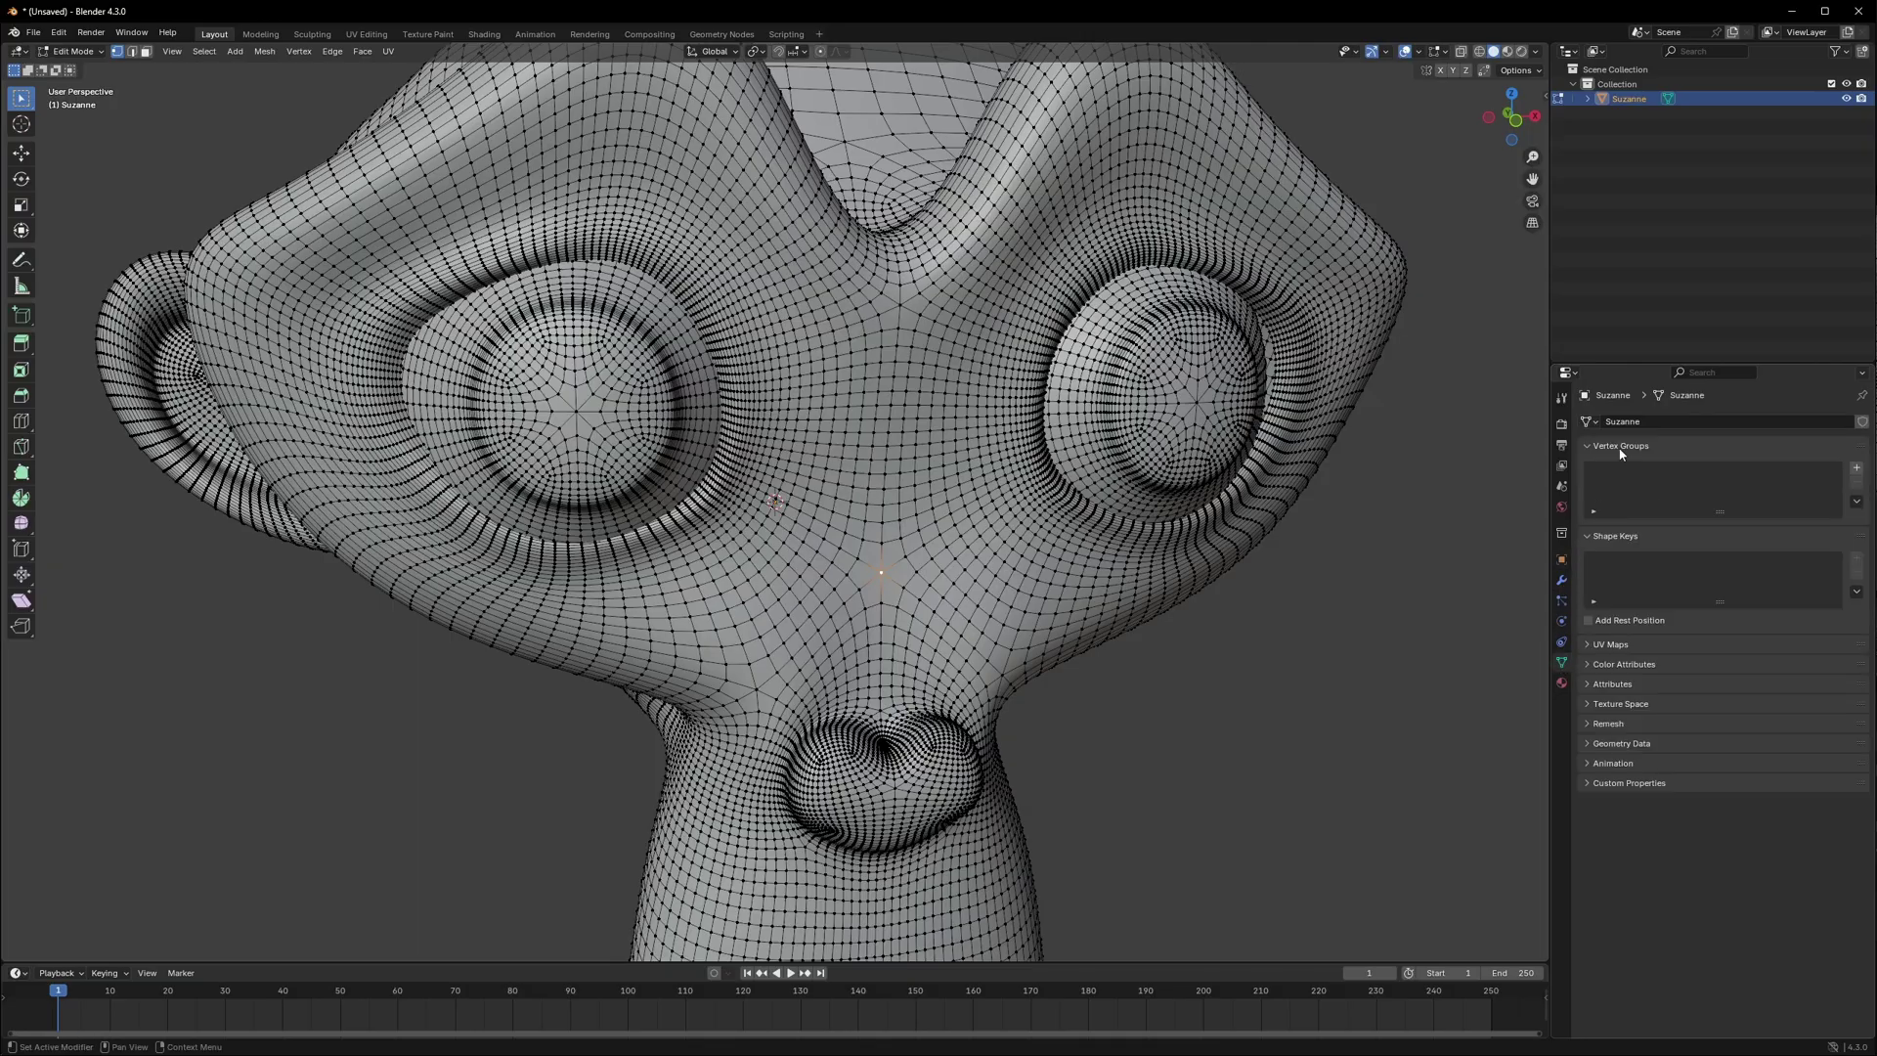
{"action": "left_click", "coordinate": [1857, 470]}
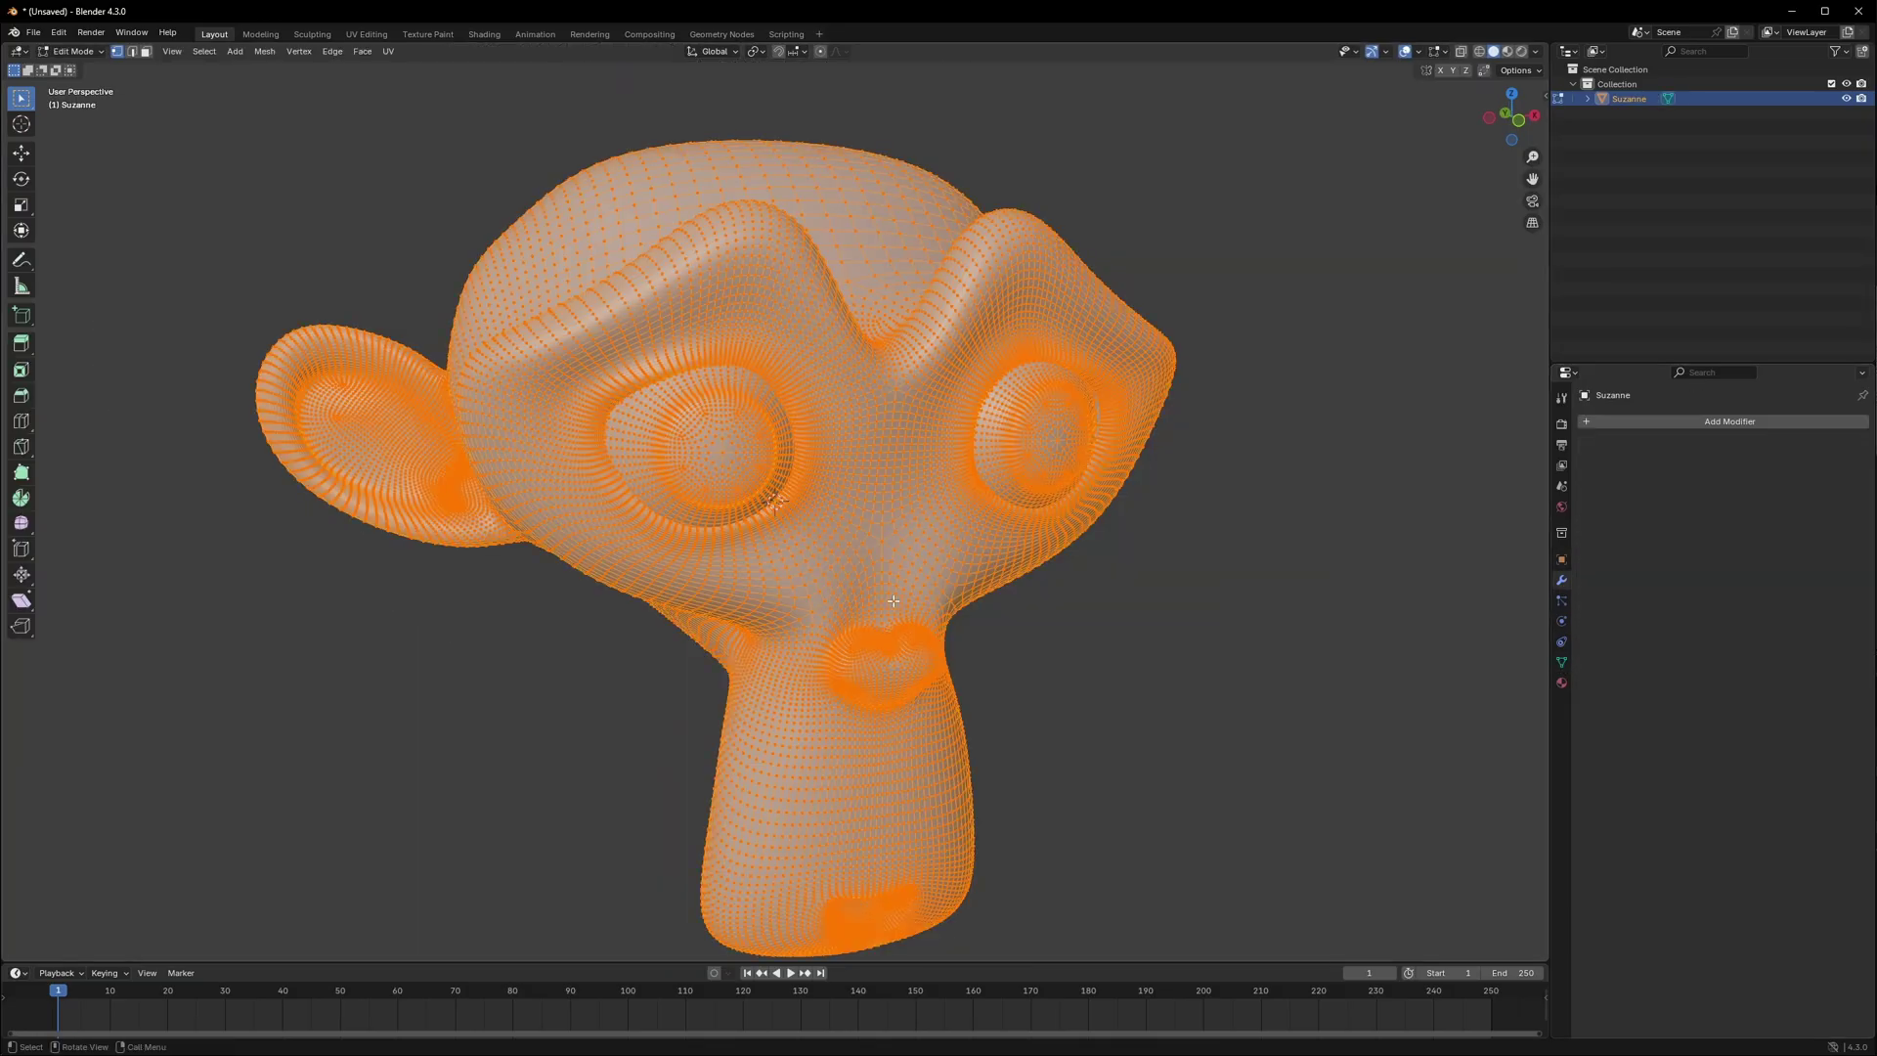
{"action": "middle_click_drag", "start_coordinate": [945, 593], "coordinate": [868, 583]}
{"action": "scroll", "coordinate": [854, 565], "scroll_direction": "up", "scroll_amount": 4}
{"action": "left_click", "coordinate": [807, 544]}
Step: Assign the selected vertex to a new vertex group named "U i i a i" and return to Object Mode
{"action": "left_click", "coordinate": [1562, 662]}
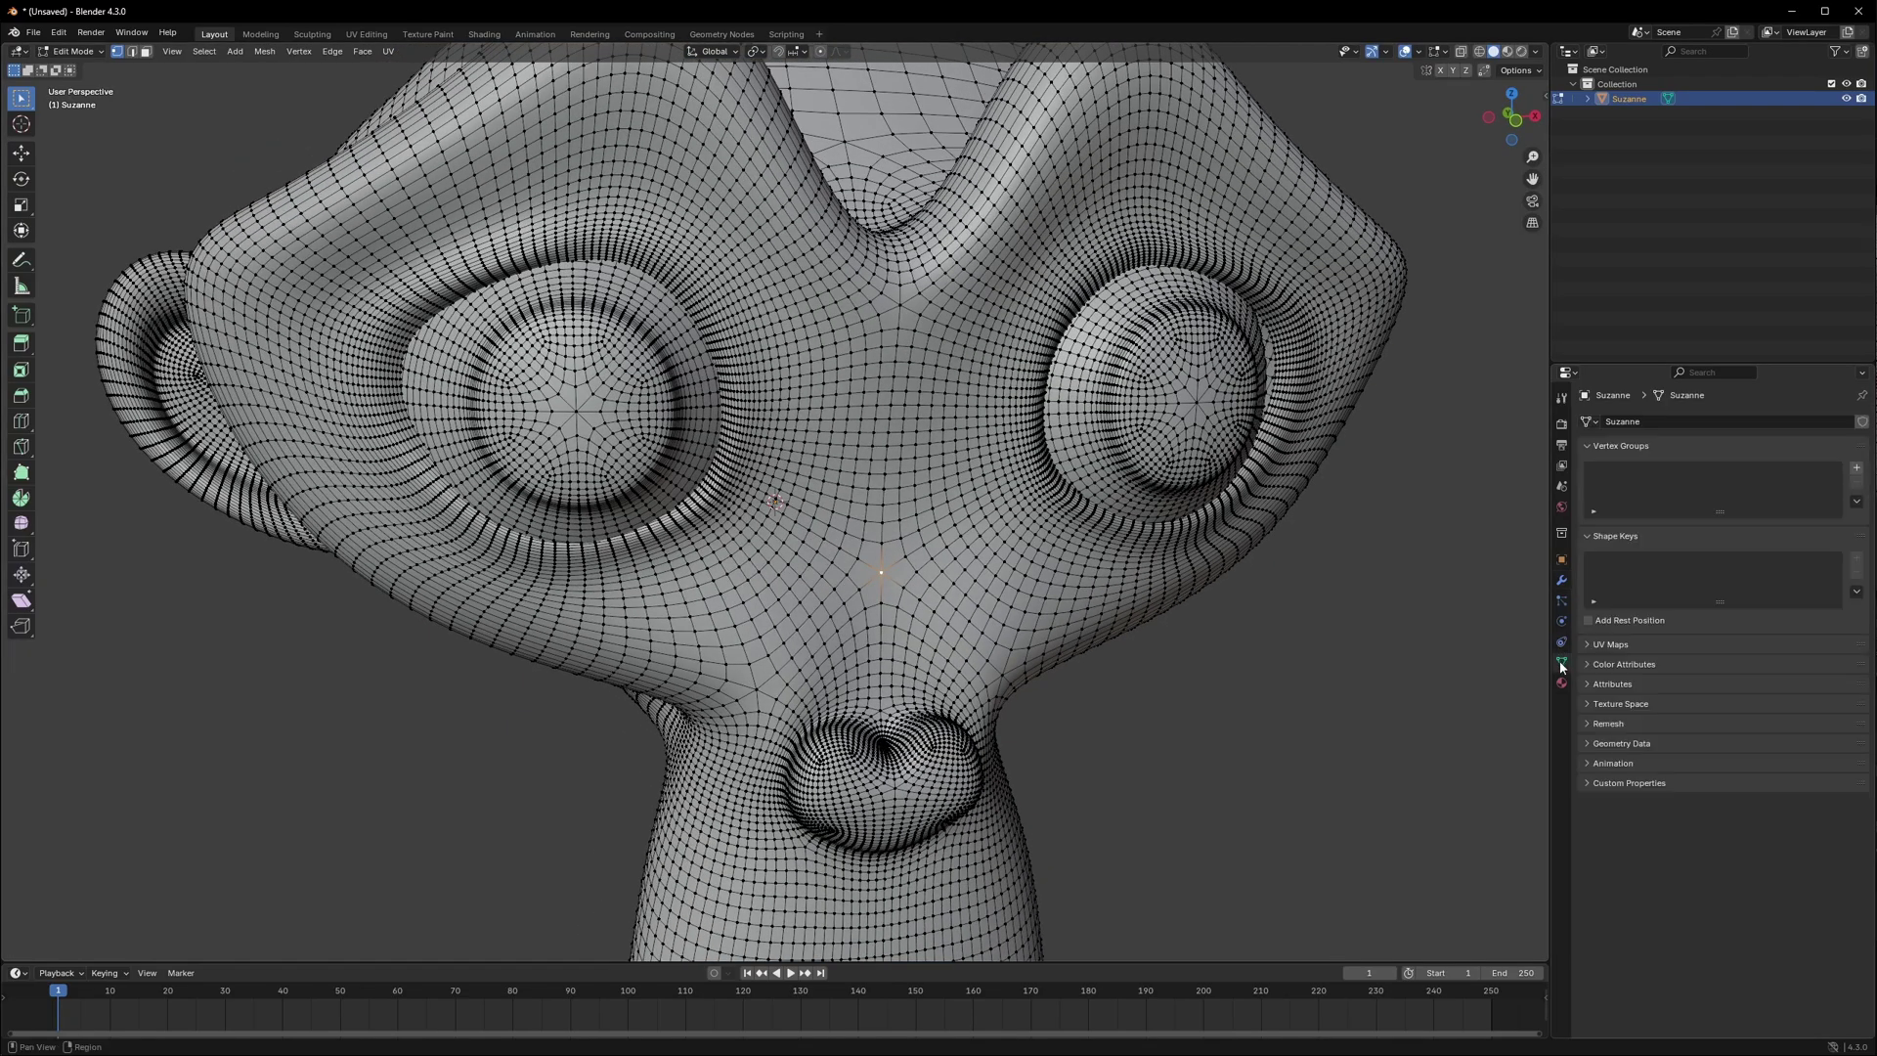
{"action": "left_click", "coordinate": [1857, 469]}
{"action": "double_click", "coordinate": [1621, 475]}
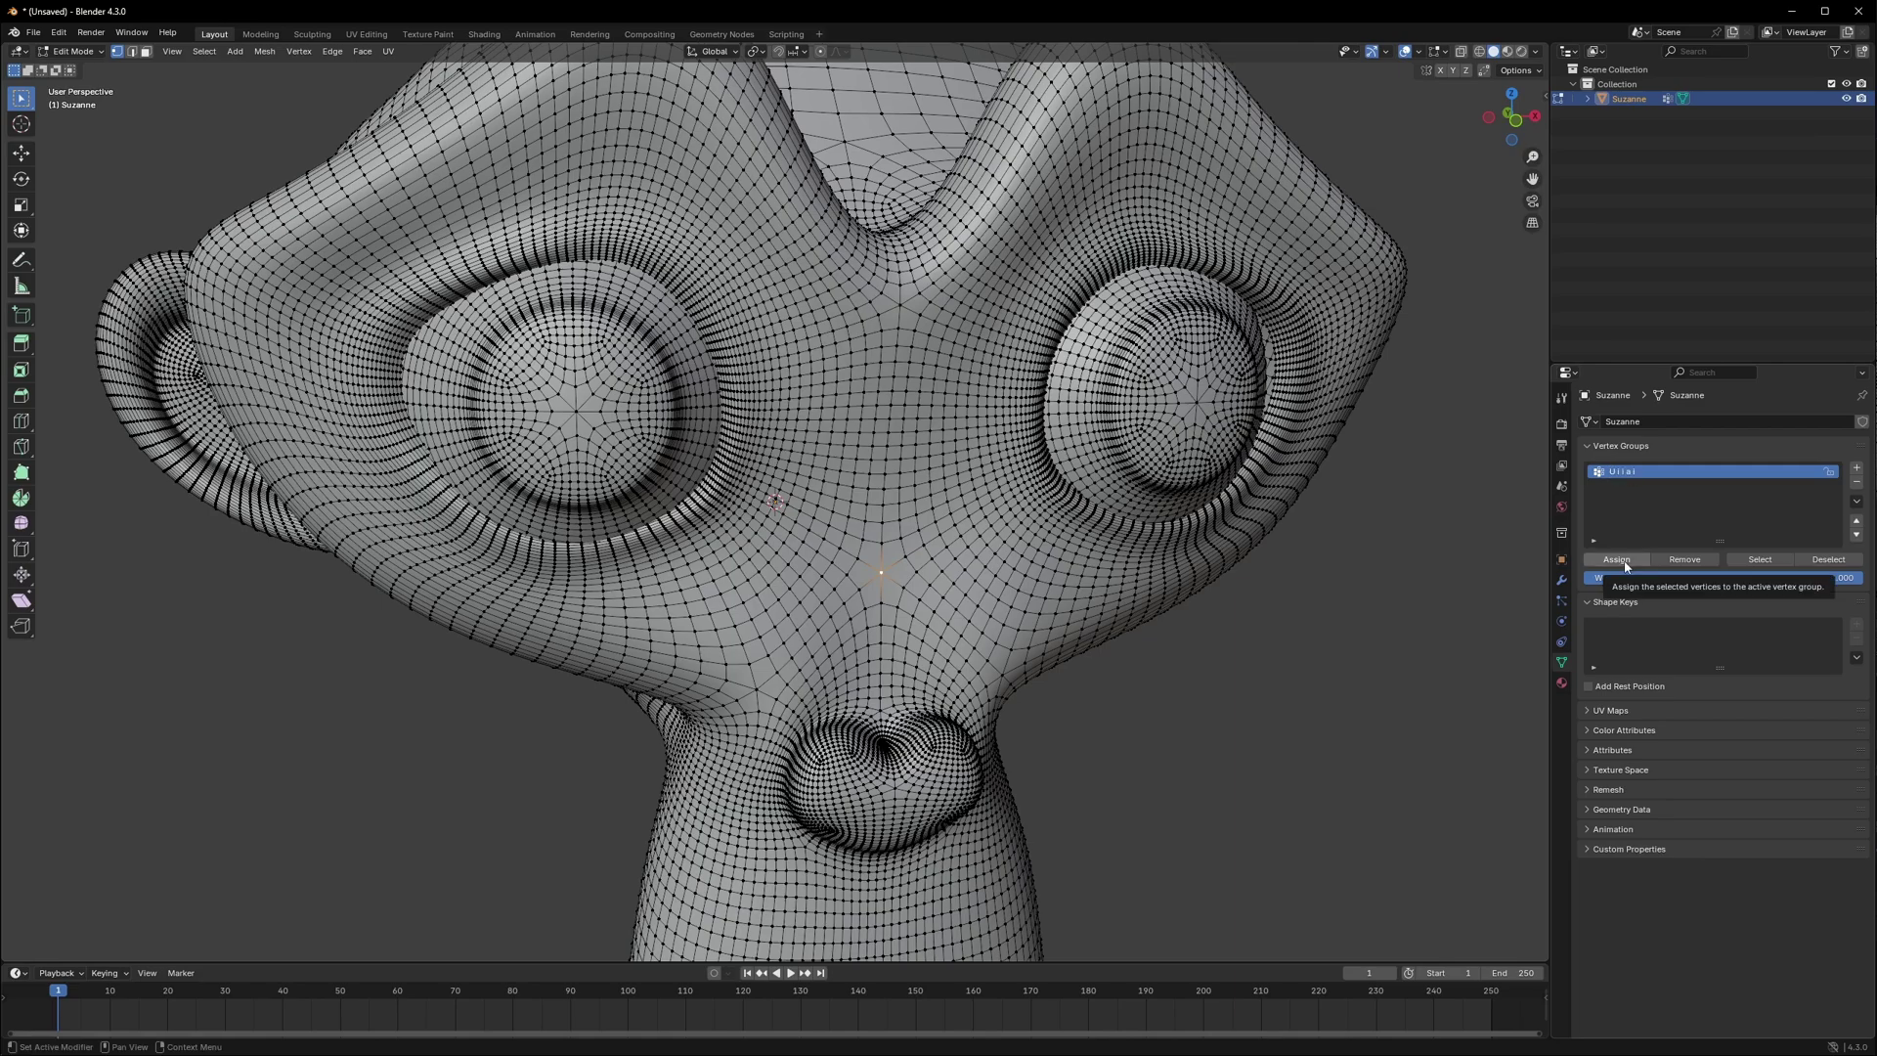
{"action": "left_click", "coordinate": [1626, 566]}
{"action": "key", "text": "Tab"}
{"action": "scroll", "coordinate": [866, 607], "scroll_direction": "down", "scroll_amount": 3}
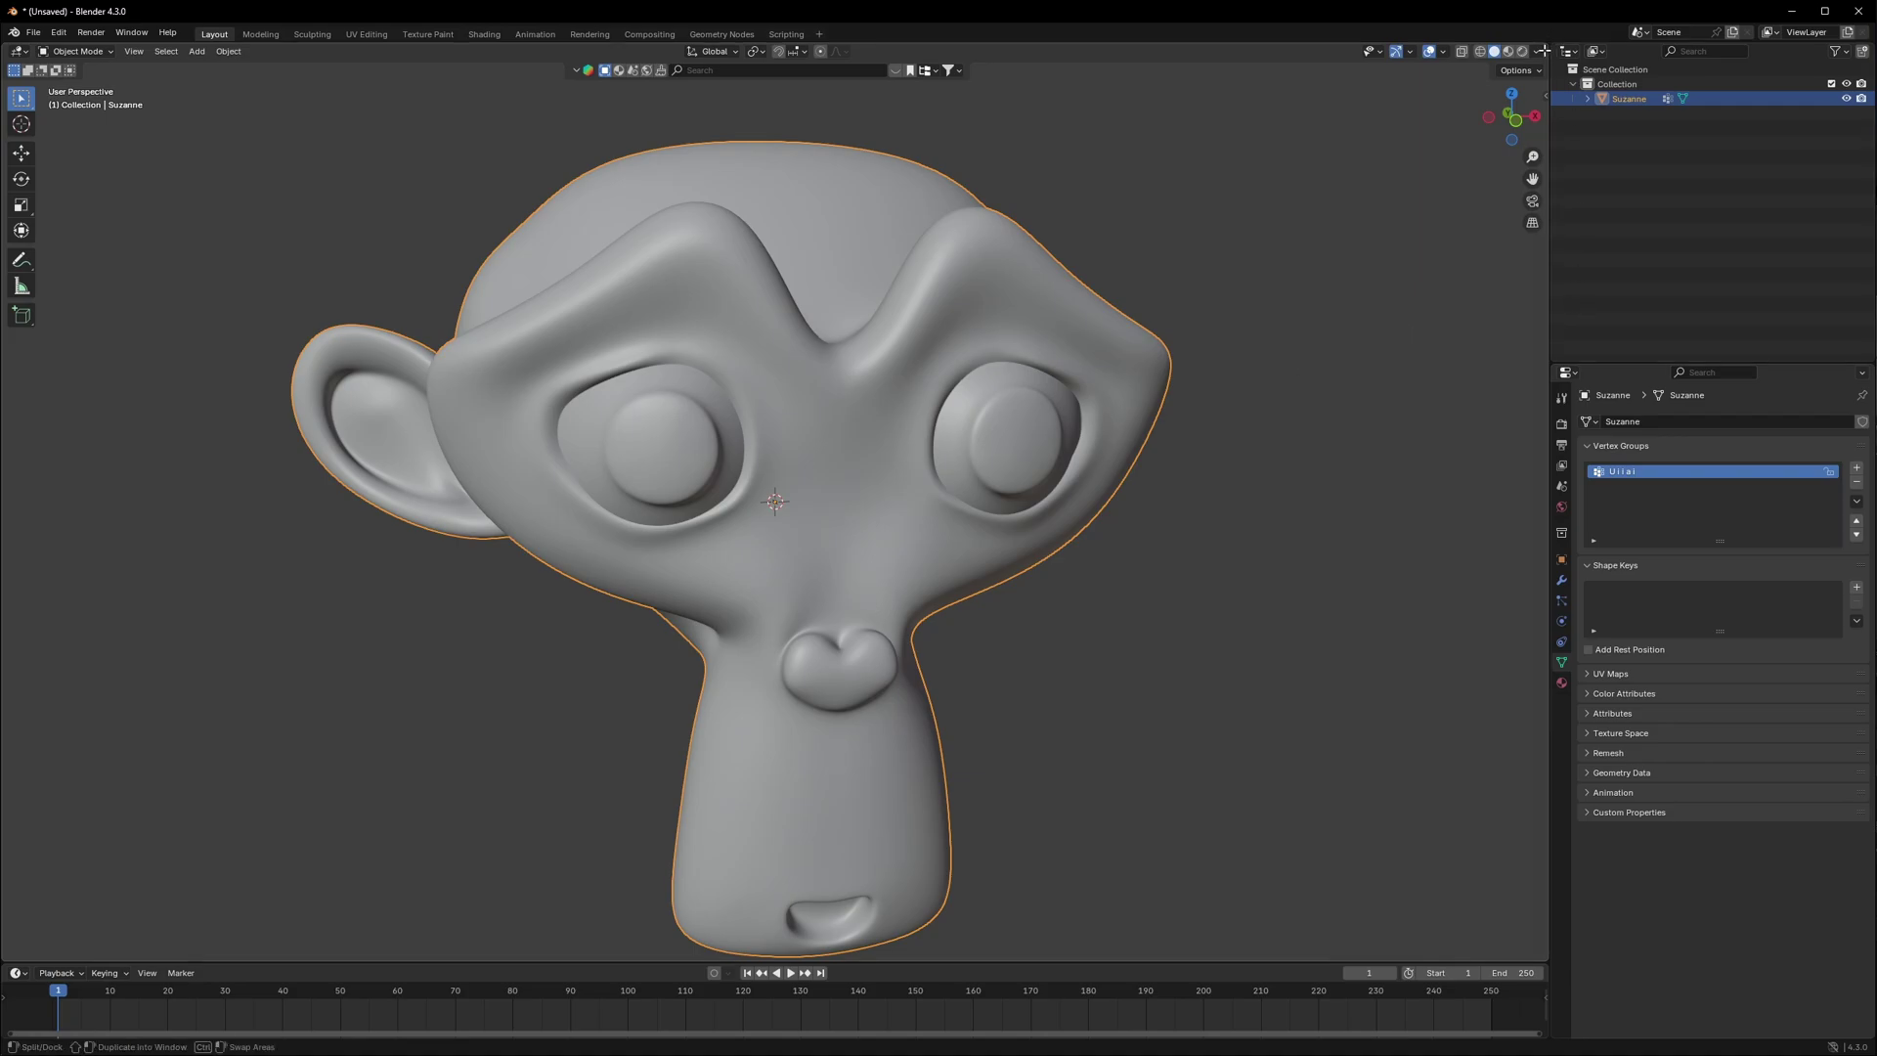
Step: Split the 3D viewport vertically, make the second area a Geometry Node Editor and hide its sidebar
{"action": "left_click_drag", "start_coordinate": [1544, 48], "coordinate": [928, 102]}
{"action": "left_click", "coordinate": [779, 102]}
{"action": "left_click", "coordinate": [795, 51]}
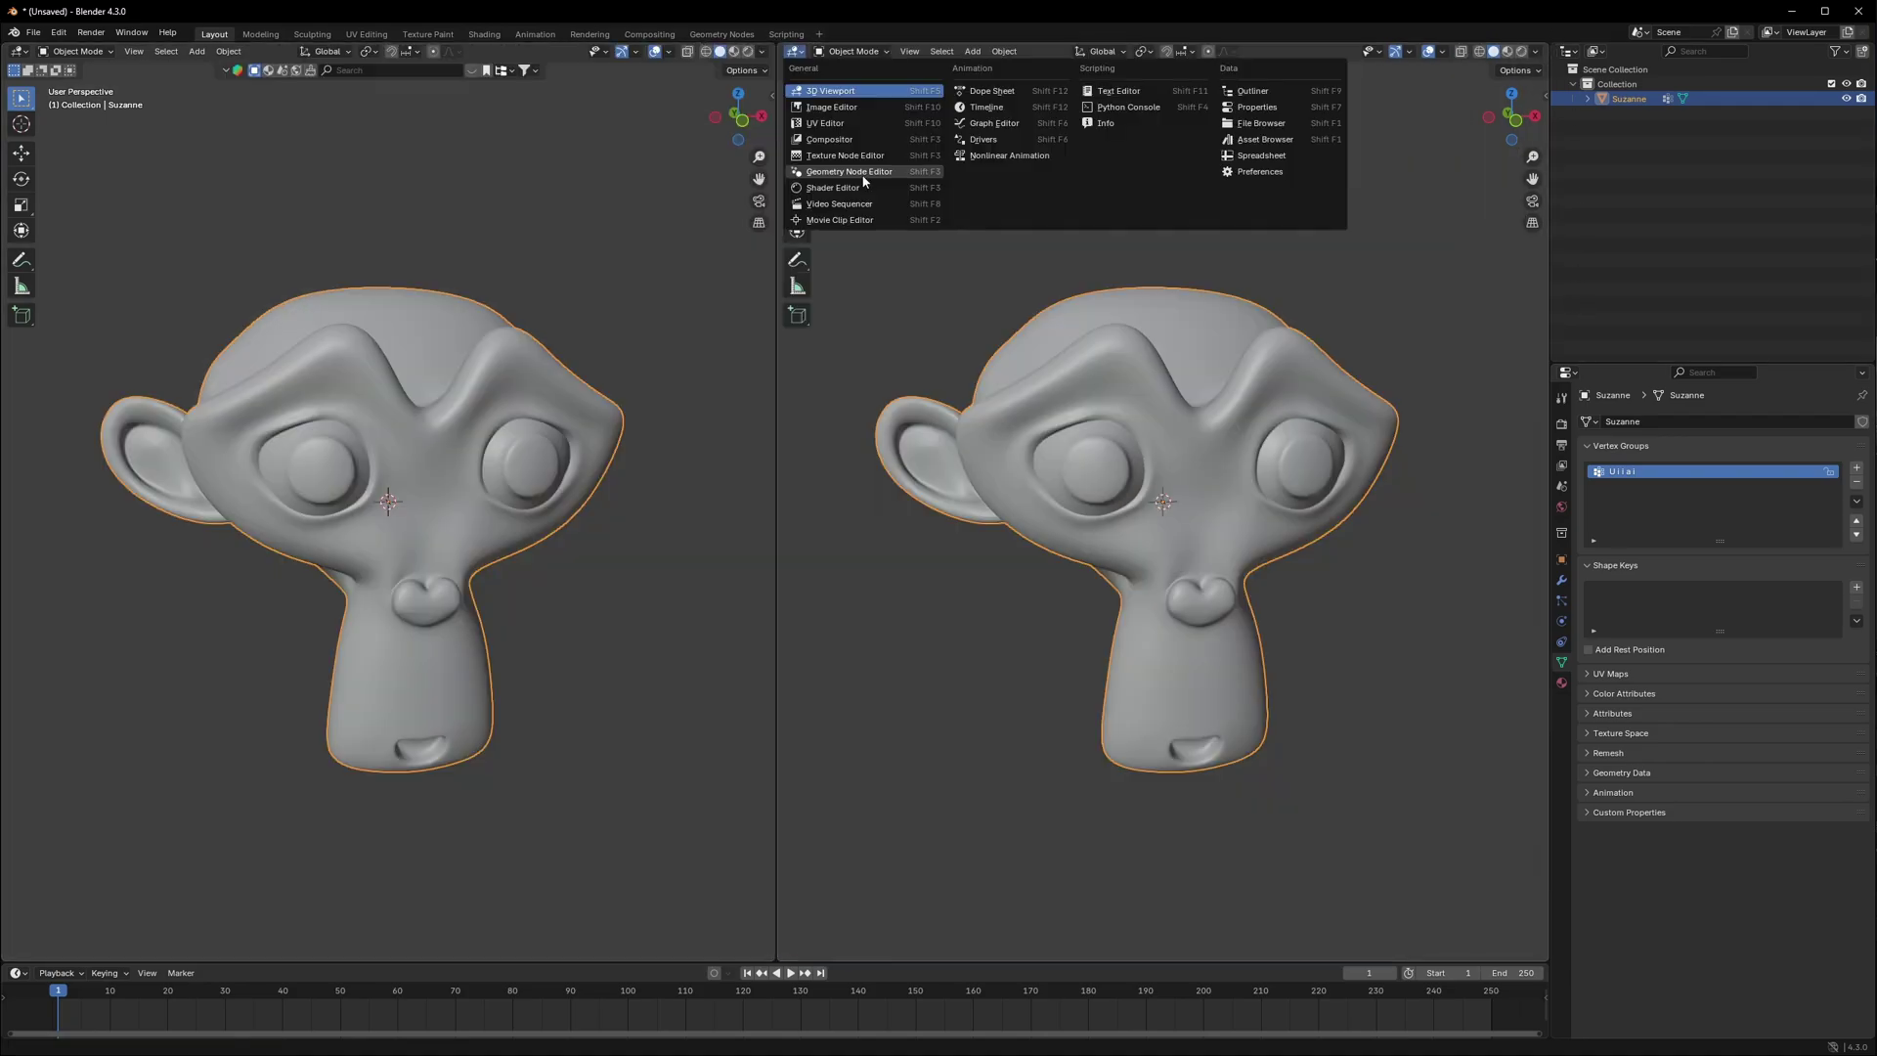
{"action": "left_click", "coordinate": [847, 175]}
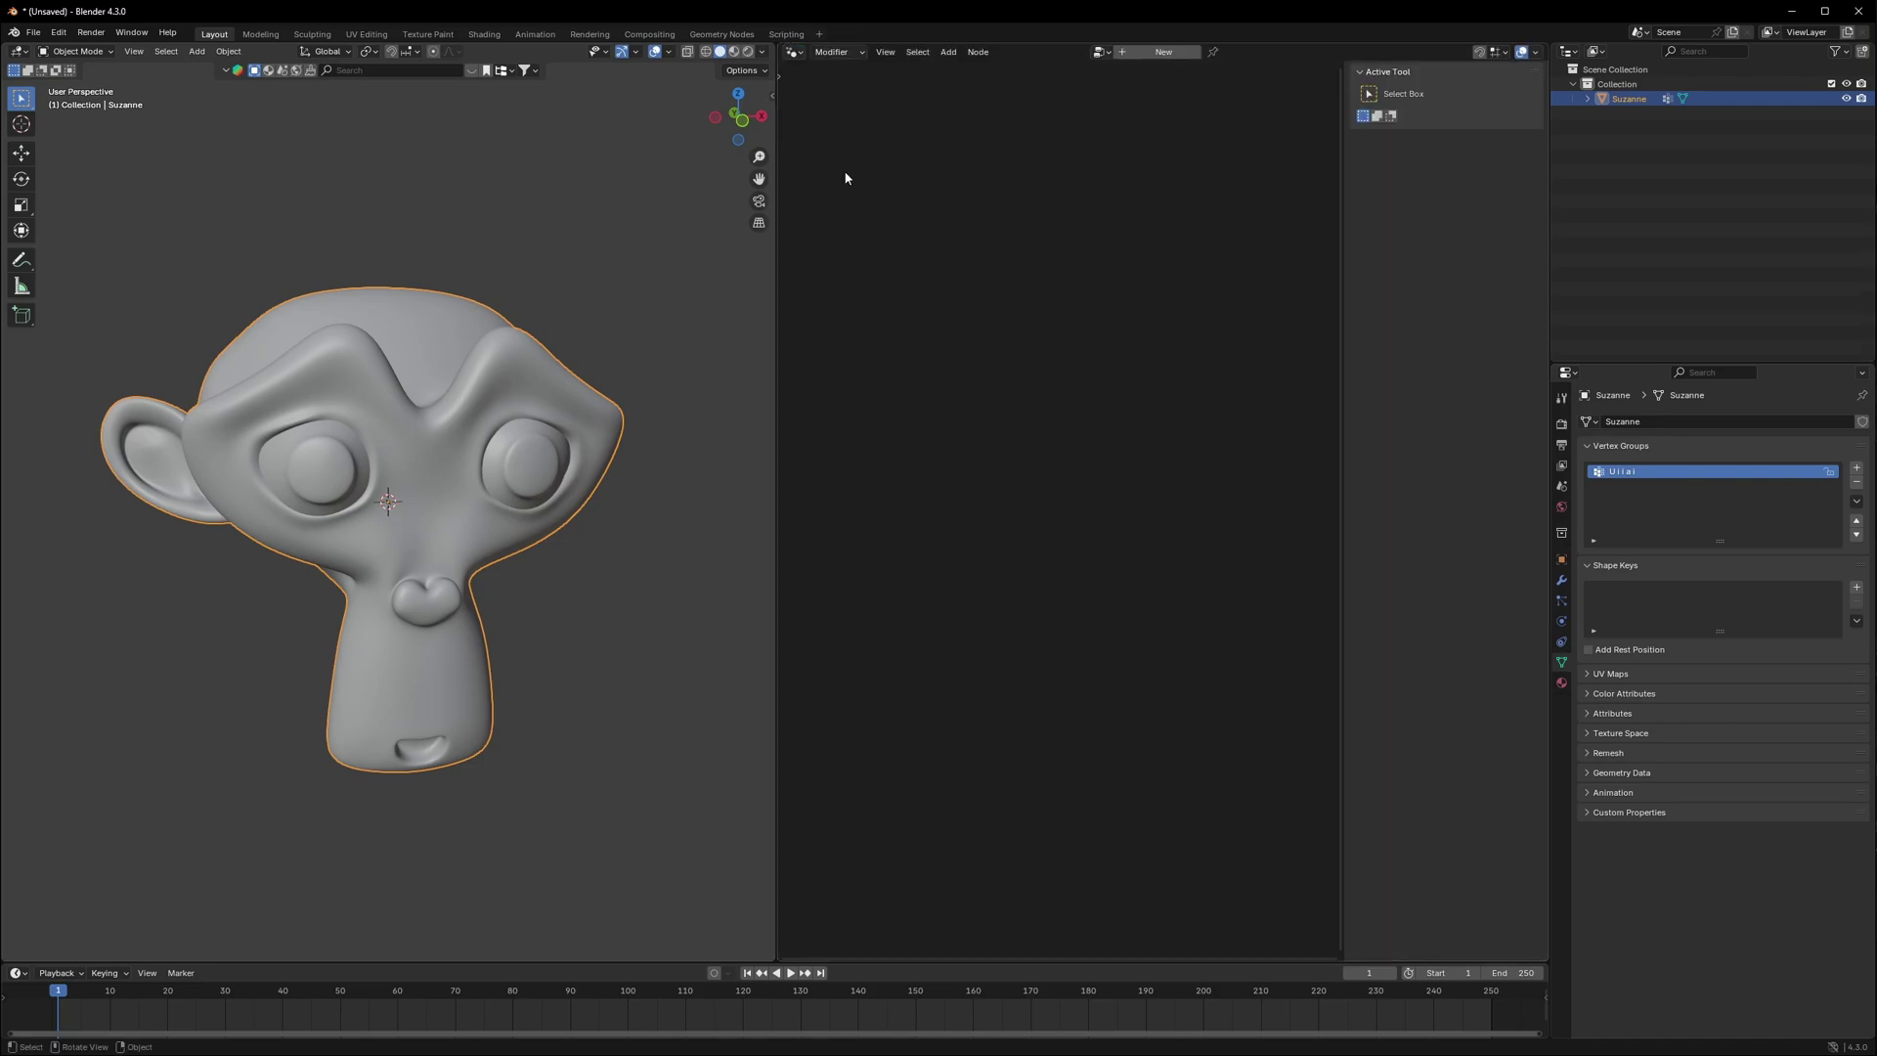
{"action": "key", "text": "n"}
Step: Add a Plane mesh at the scene origin
{"action": "key", "text": "shift+a"}
{"action": "mouse_move", "coordinate": [601, 530]}
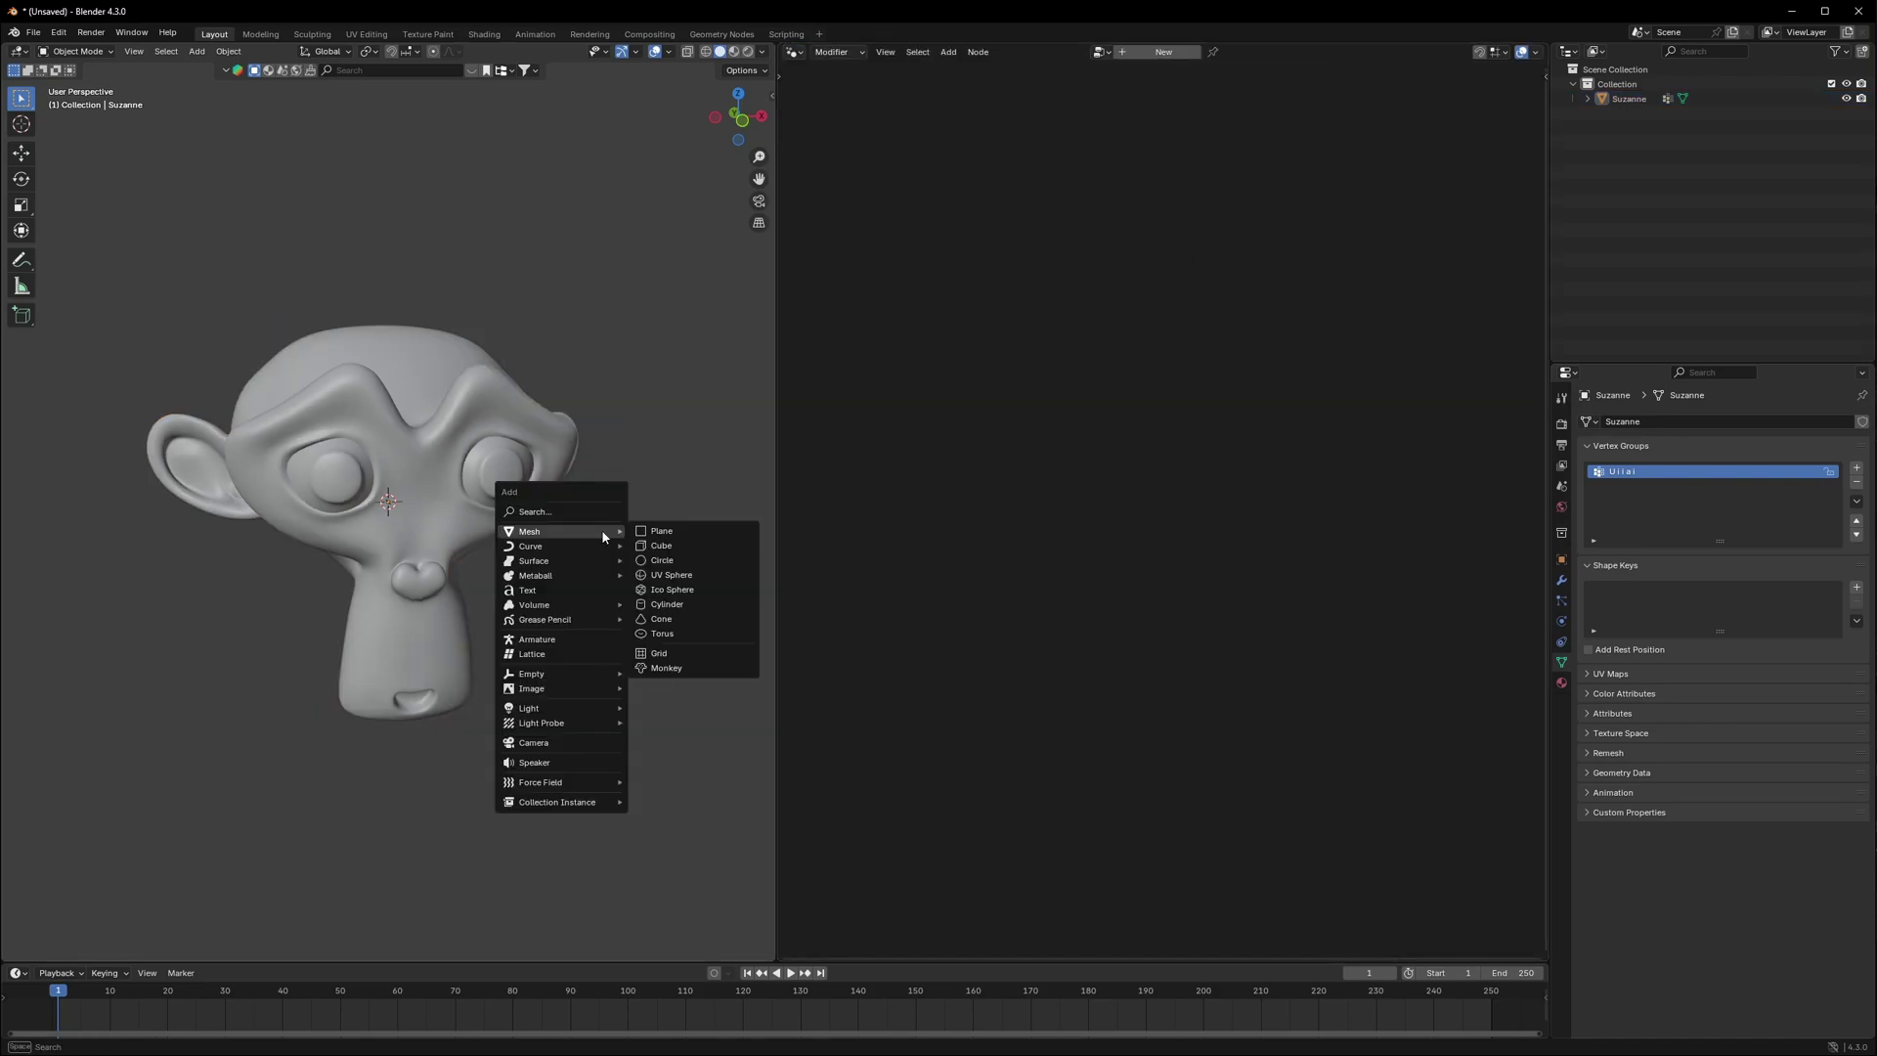
{"action": "left_click", "coordinate": [665, 532]}
{"action": "middle_click_drag", "start_coordinate": [662, 532], "coordinate": [450, 548]}
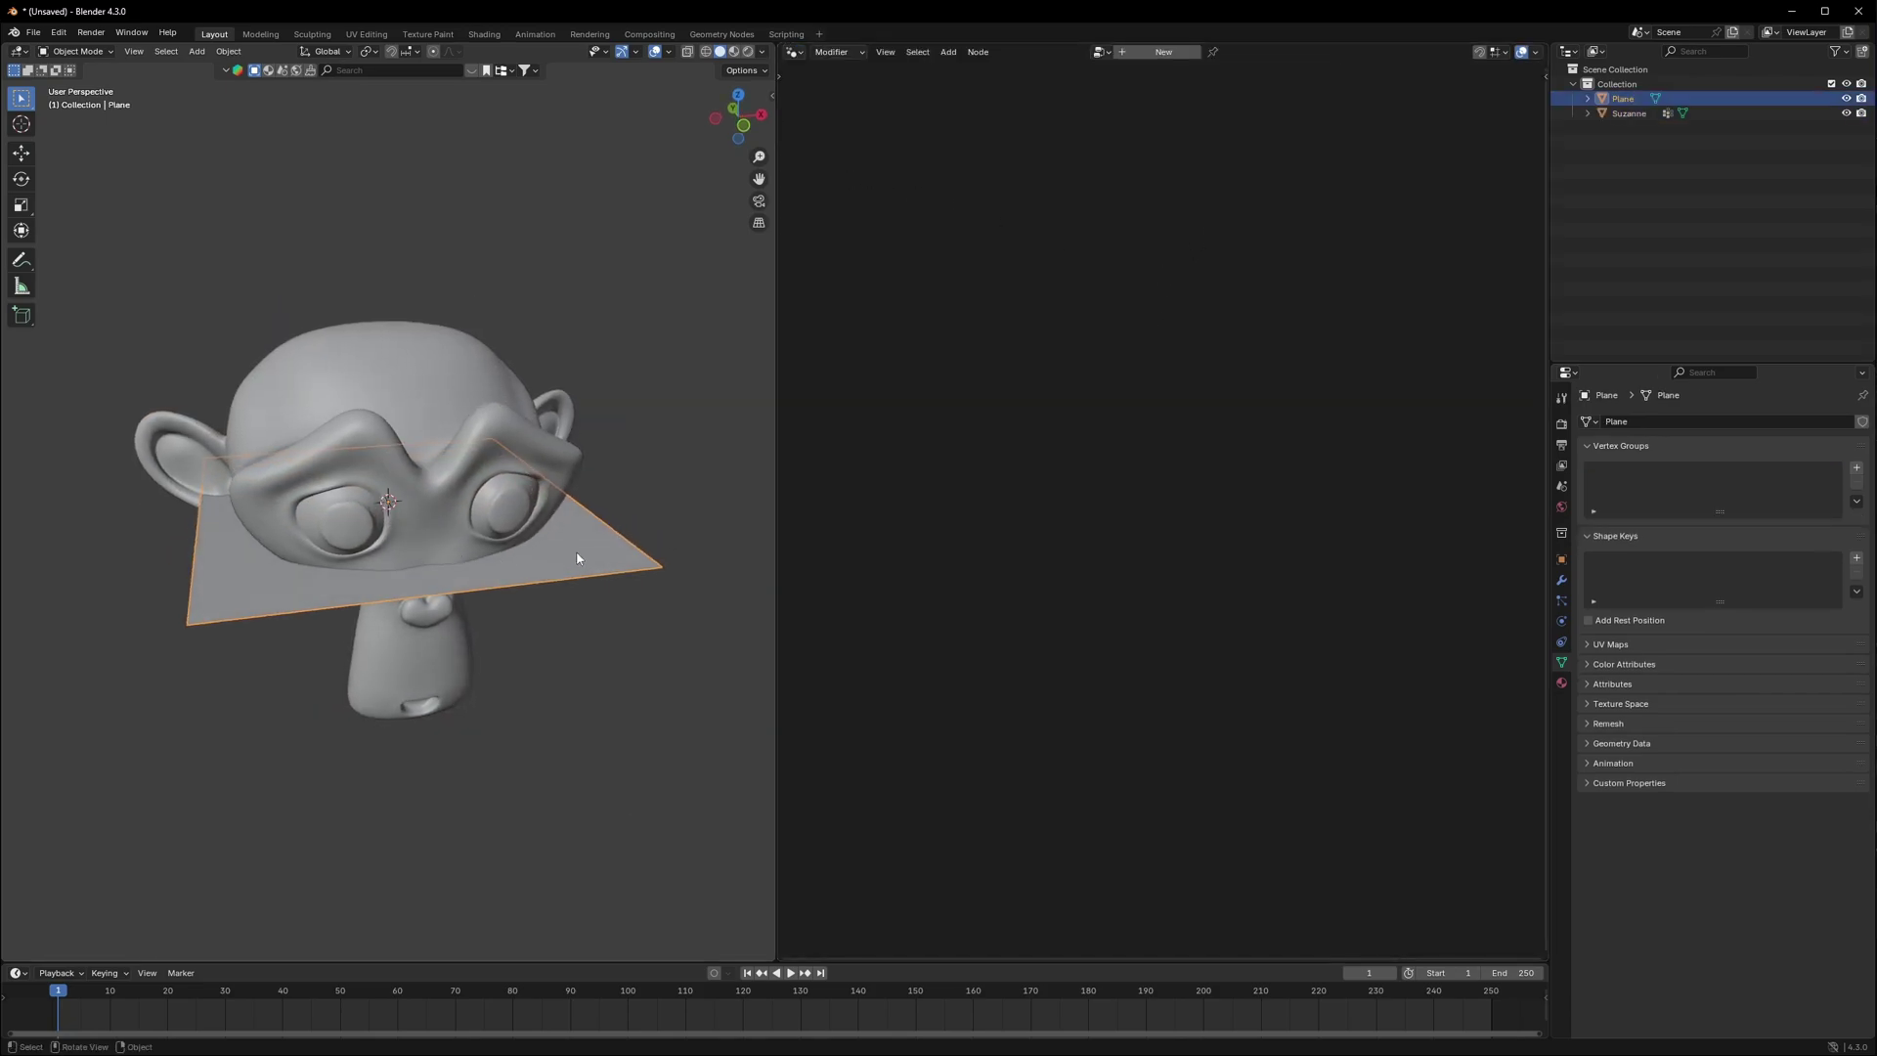
Step: Create a new Geometry Nodes tree on the plane and delete its Group Input node
{"action": "left_click", "coordinate": [1161, 52]}
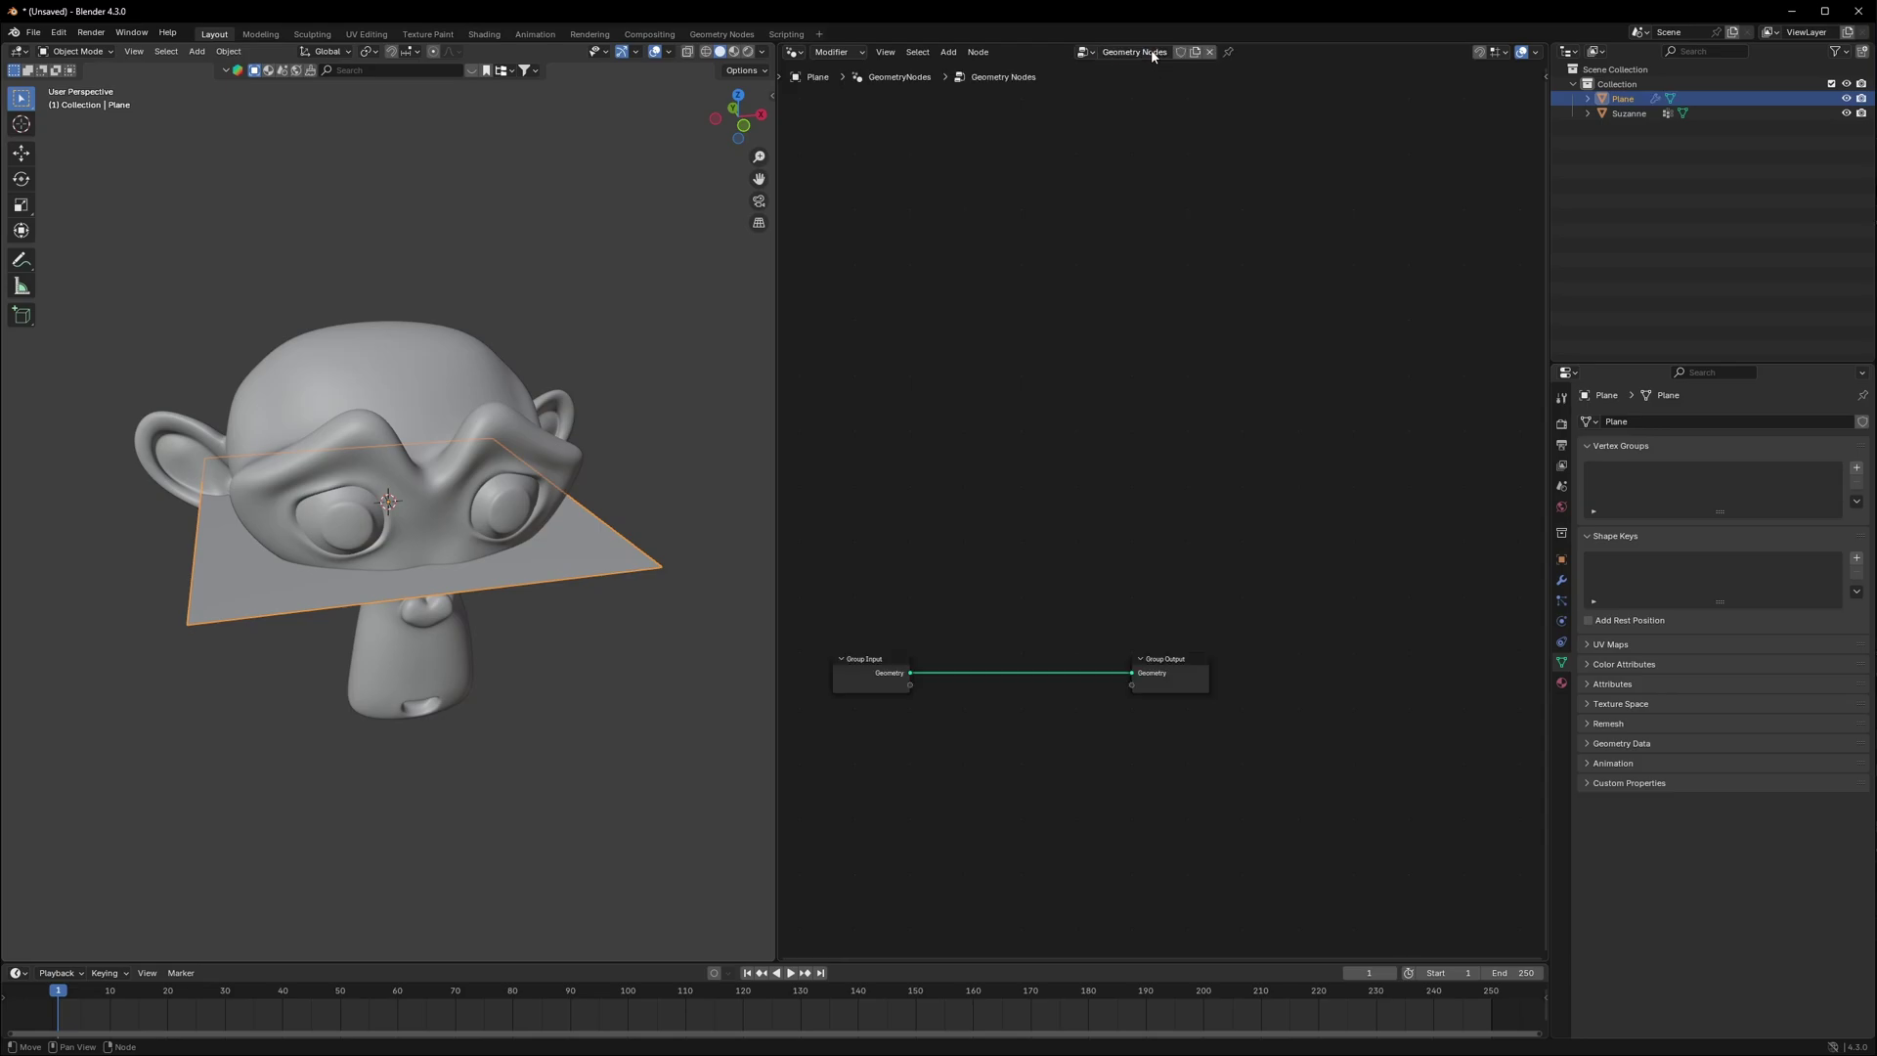
{"action": "key", "text": "Home"}
{"action": "left_click_drag", "start_coordinate": [956, 369], "coordinate": [894, 700]}
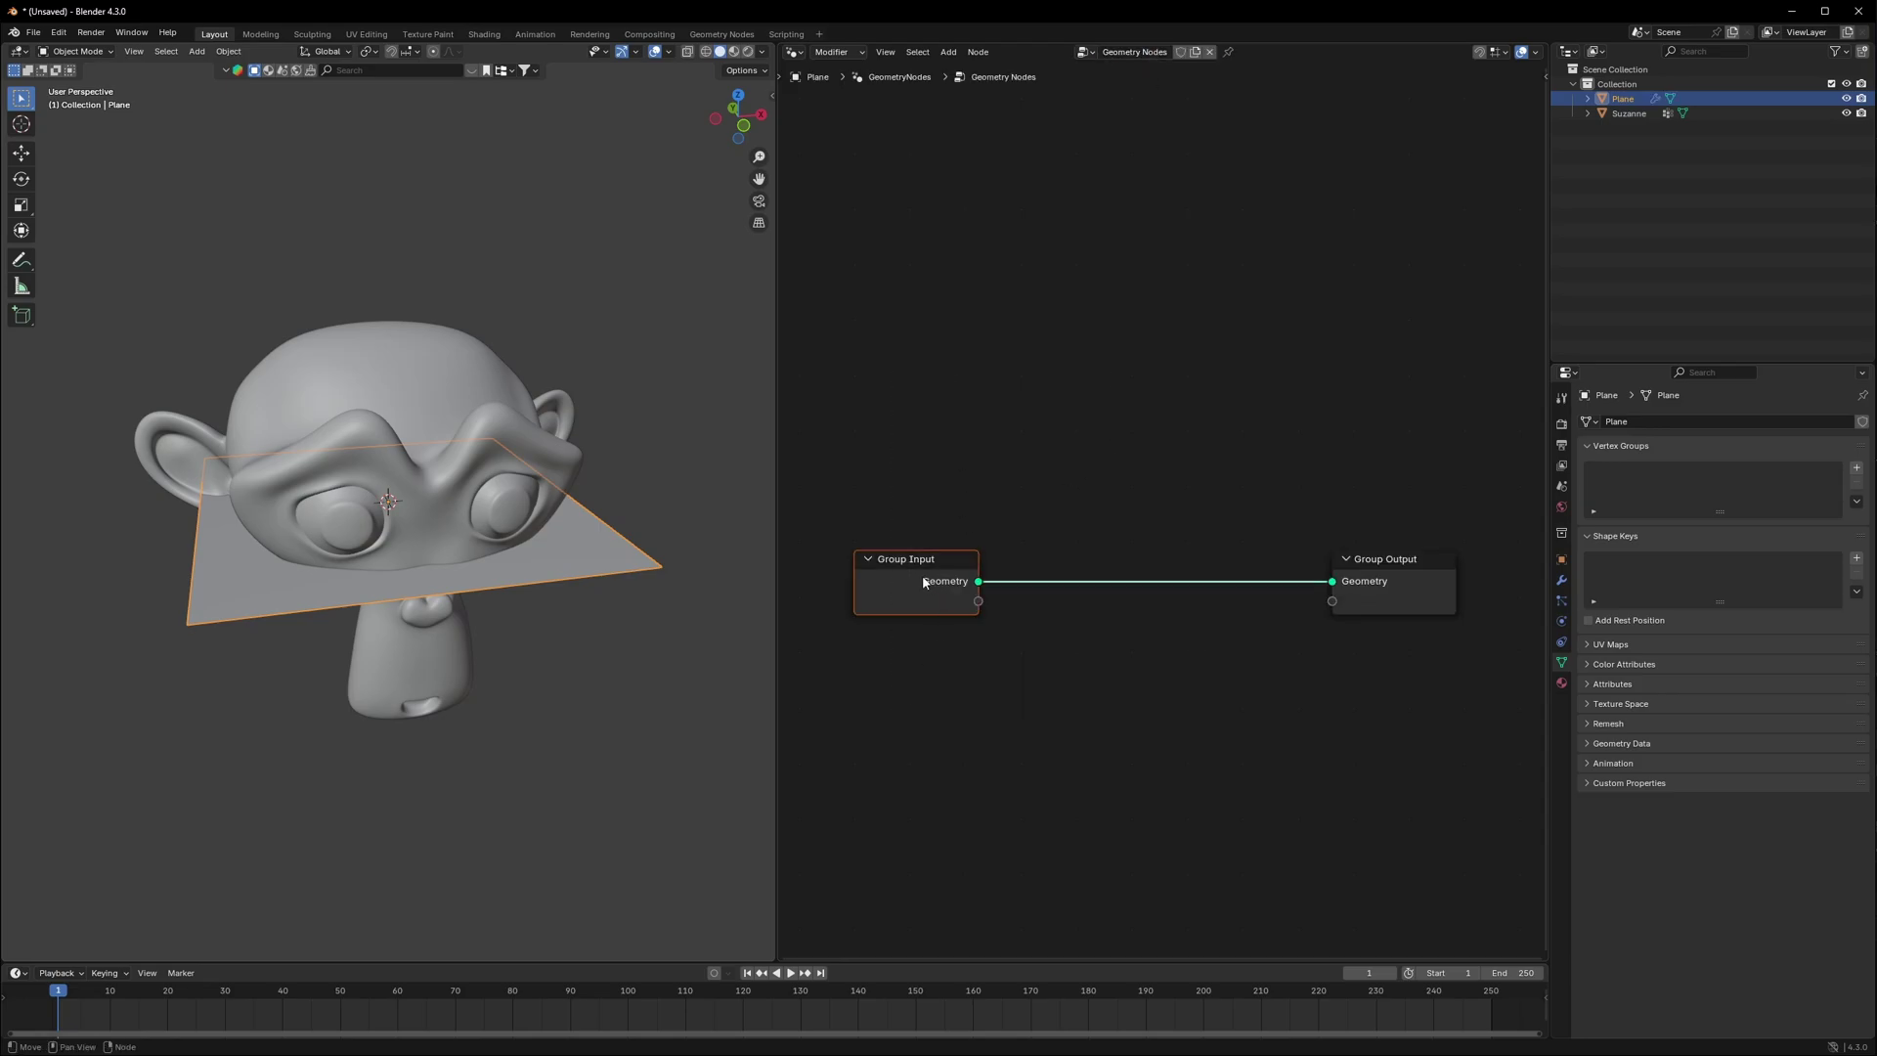
{"action": "key", "text": "x"}
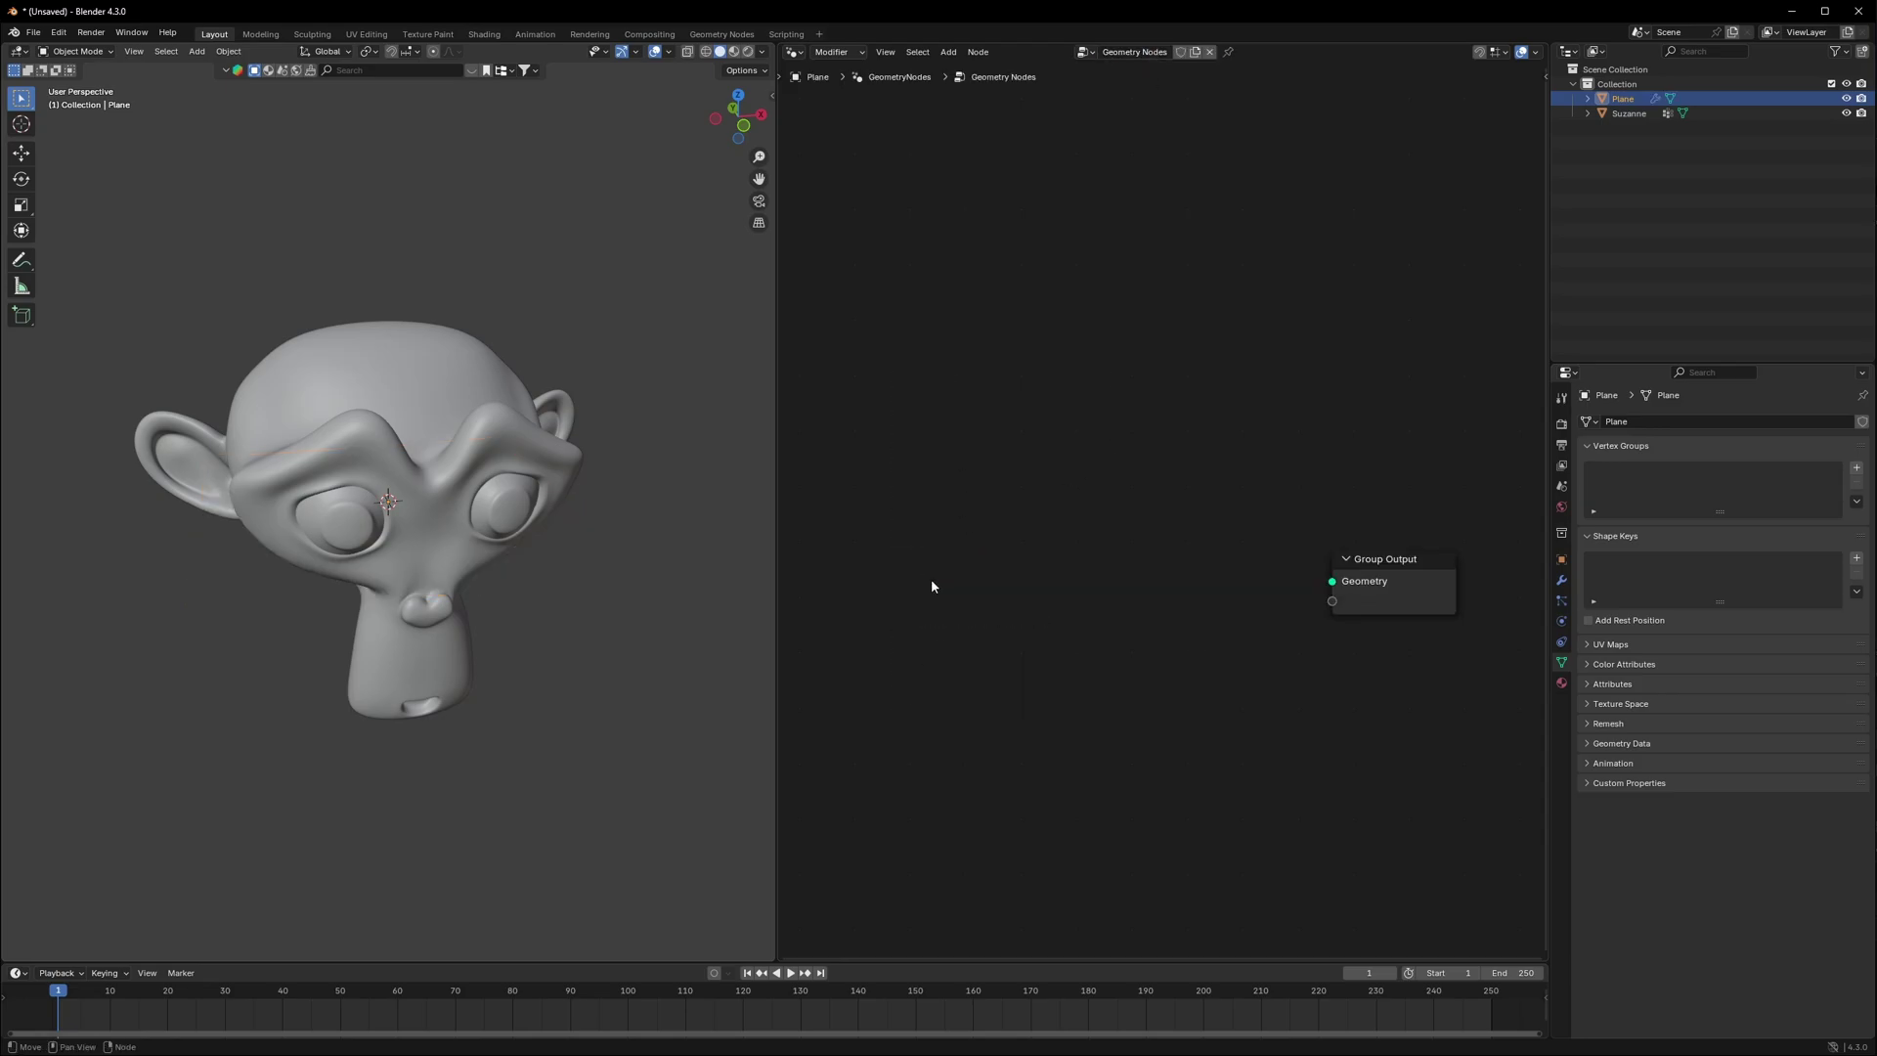
Step: Bring Suzanne in as an Object Info node set to Relative and connect its Geometry to the Group Output
{"action": "scroll", "coordinate": [1136, 423], "scroll_direction": "down", "scroll_amount": 2, "text": "shift"}
{"action": "left_click_drag", "start_coordinate": [1629, 113], "coordinate": [1163, 448]}
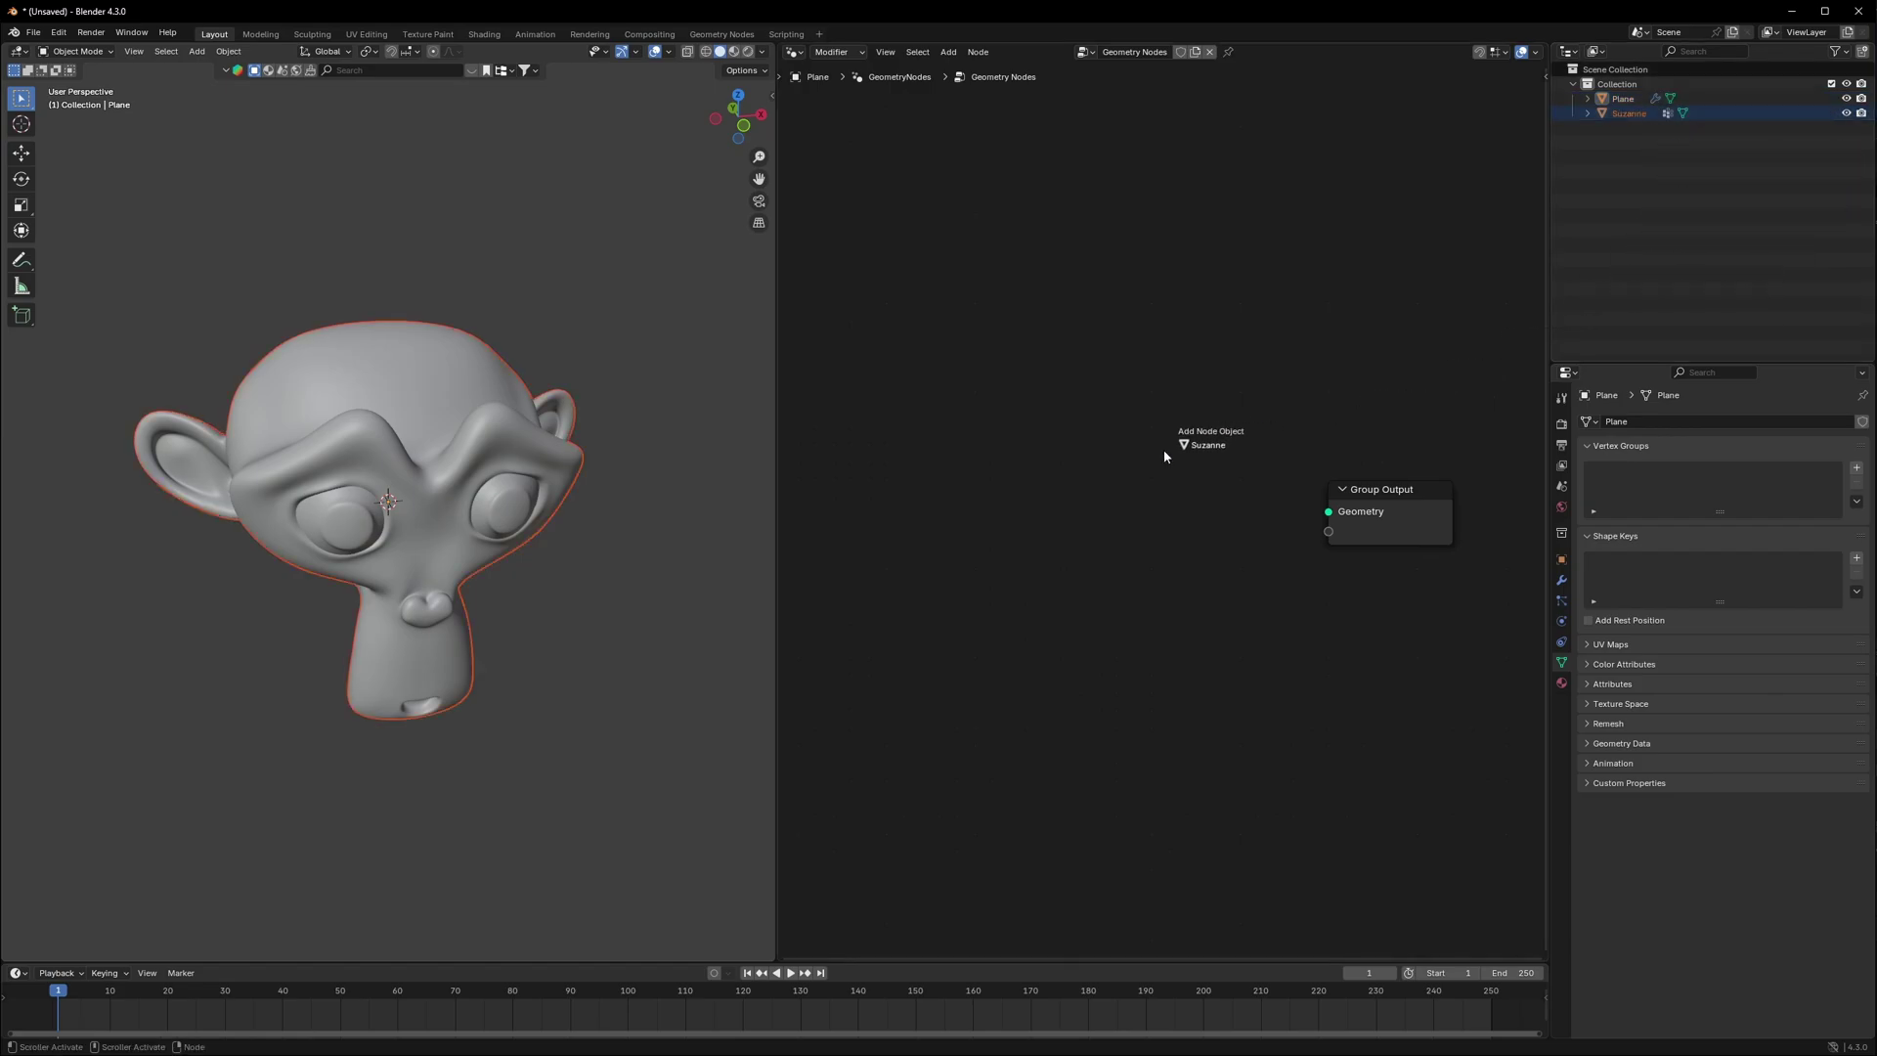
{"action": "left_click_drag", "start_coordinate": [972, 507], "coordinate": [970, 504]}
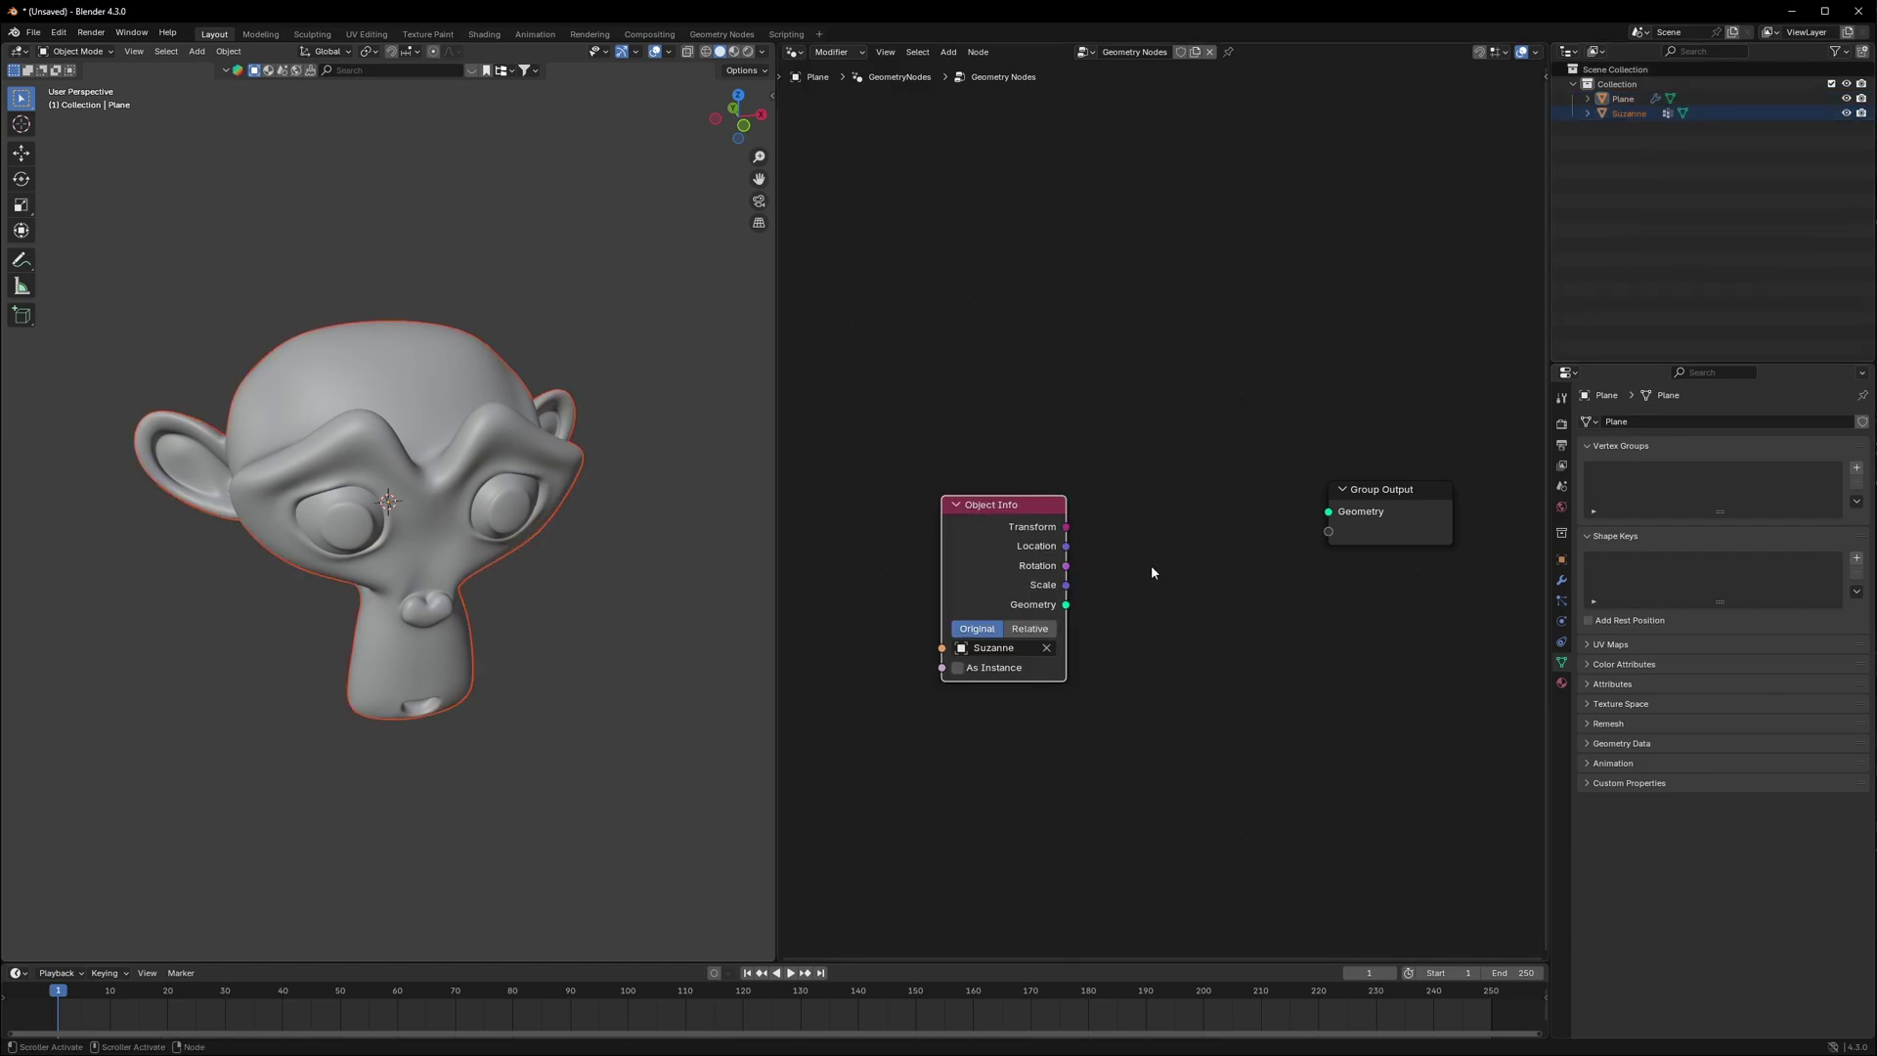
{"action": "left_click_drag", "start_coordinate": [1038, 633], "coordinate": [1323, 518]}
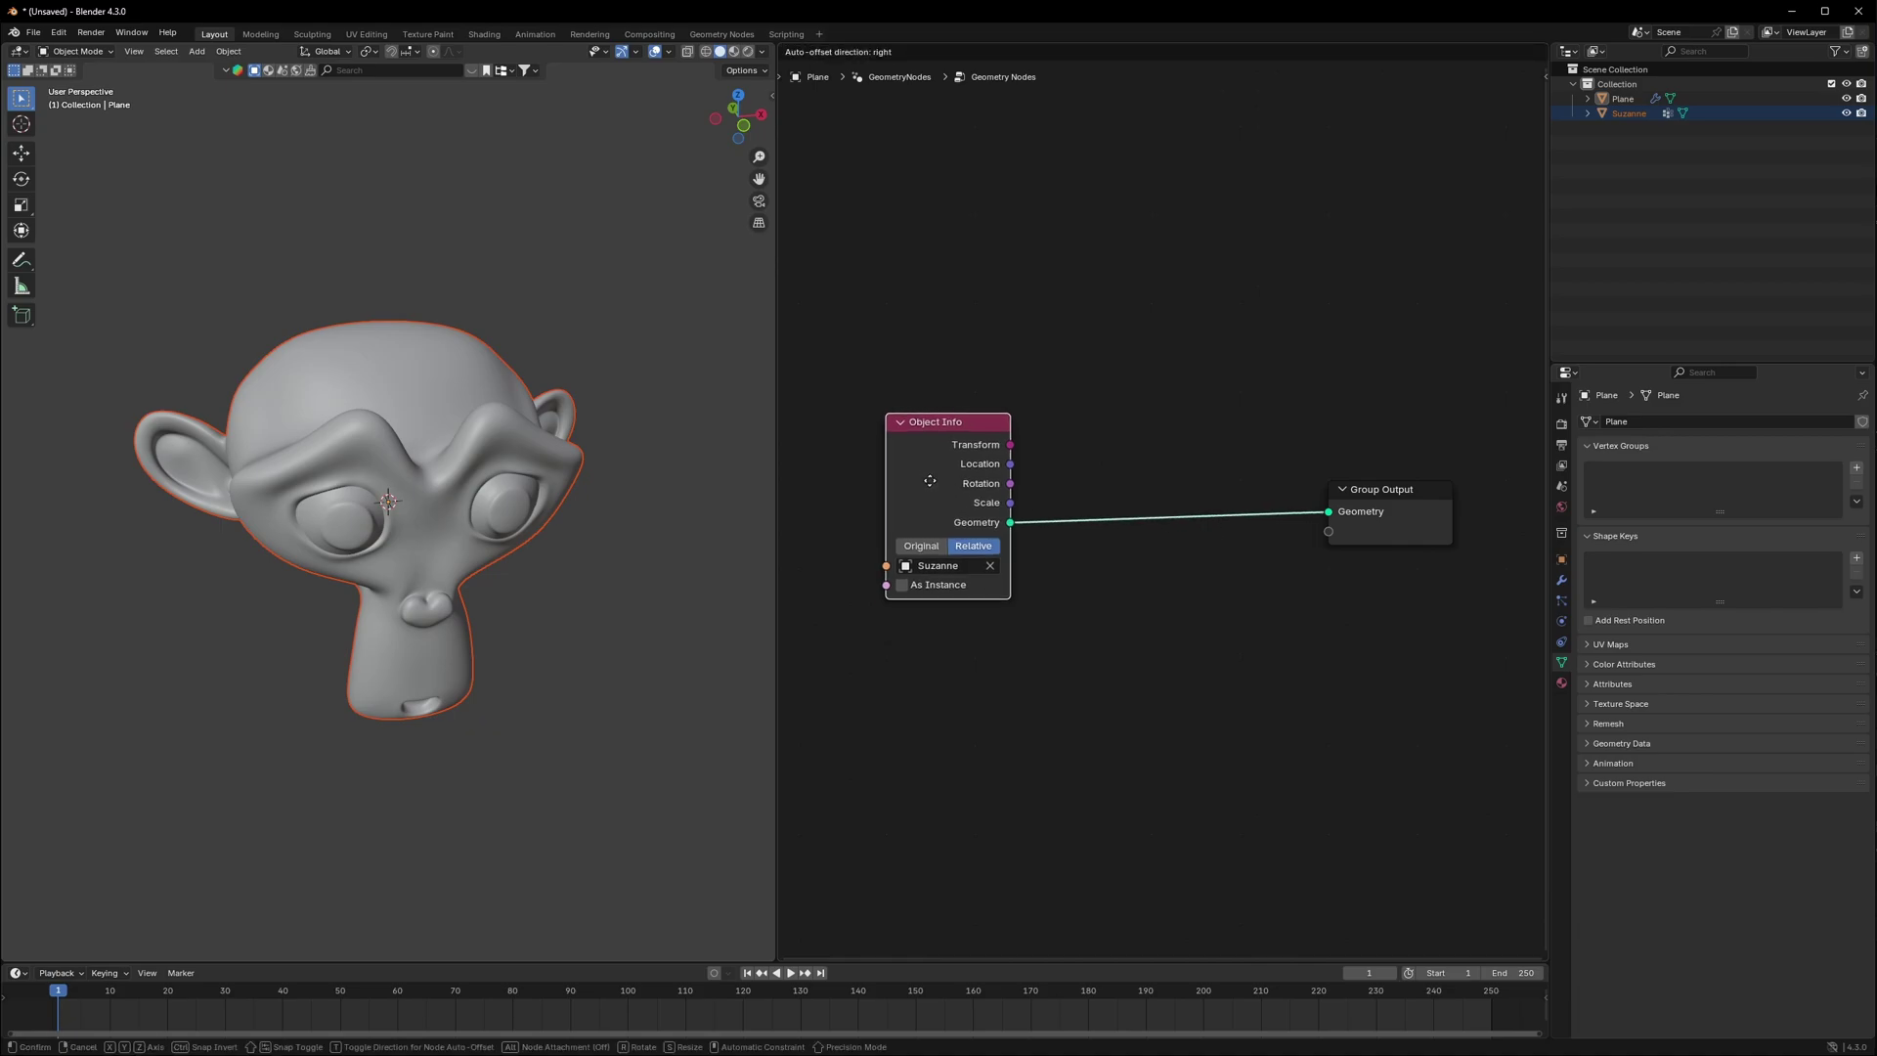
Step: Add a Float Named Attribute node below Object Info that reads the "U i i a i" attribute
{"action": "key", "text": "shift+a"}
{"action": "type", "text": "named"}
{"action": "key", "text": "Return"}
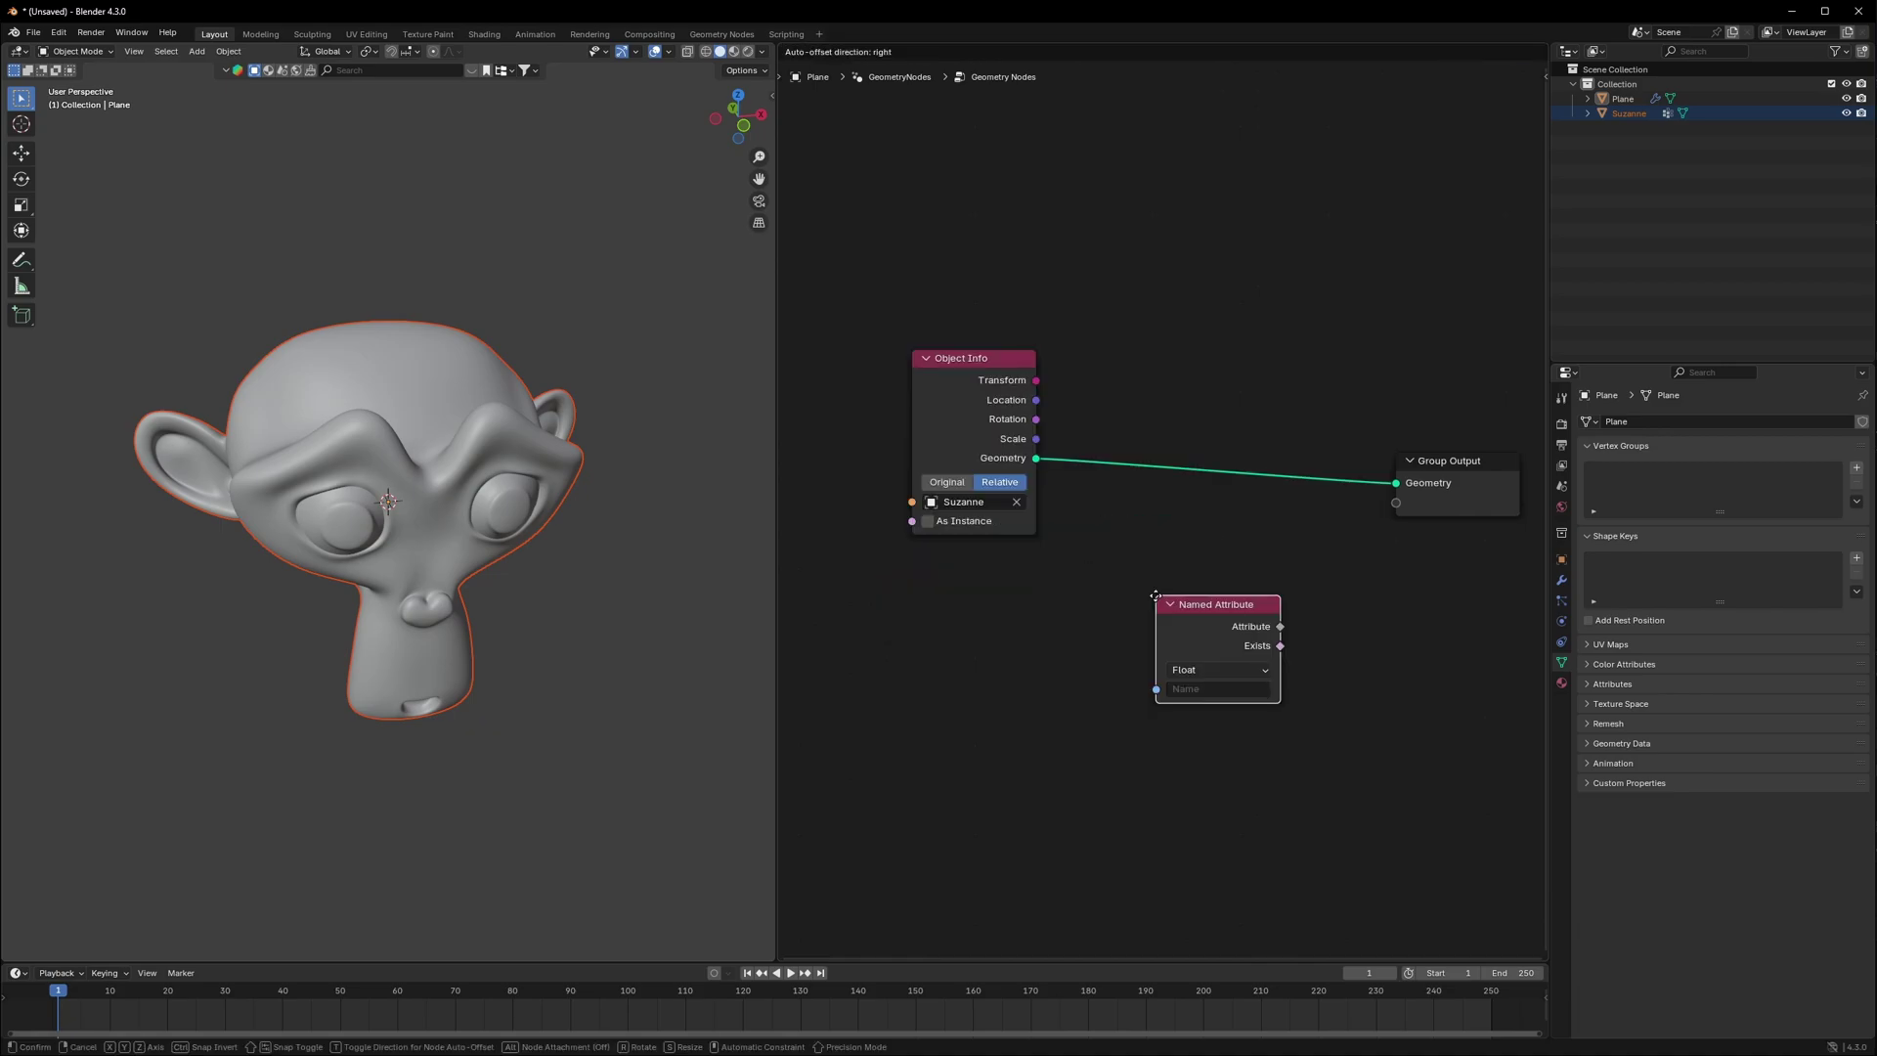
{"action": "left_click", "coordinate": [1083, 643]}
{"action": "scroll", "coordinate": [1083, 644], "scroll_direction": "up", "scroll_amount": 3}
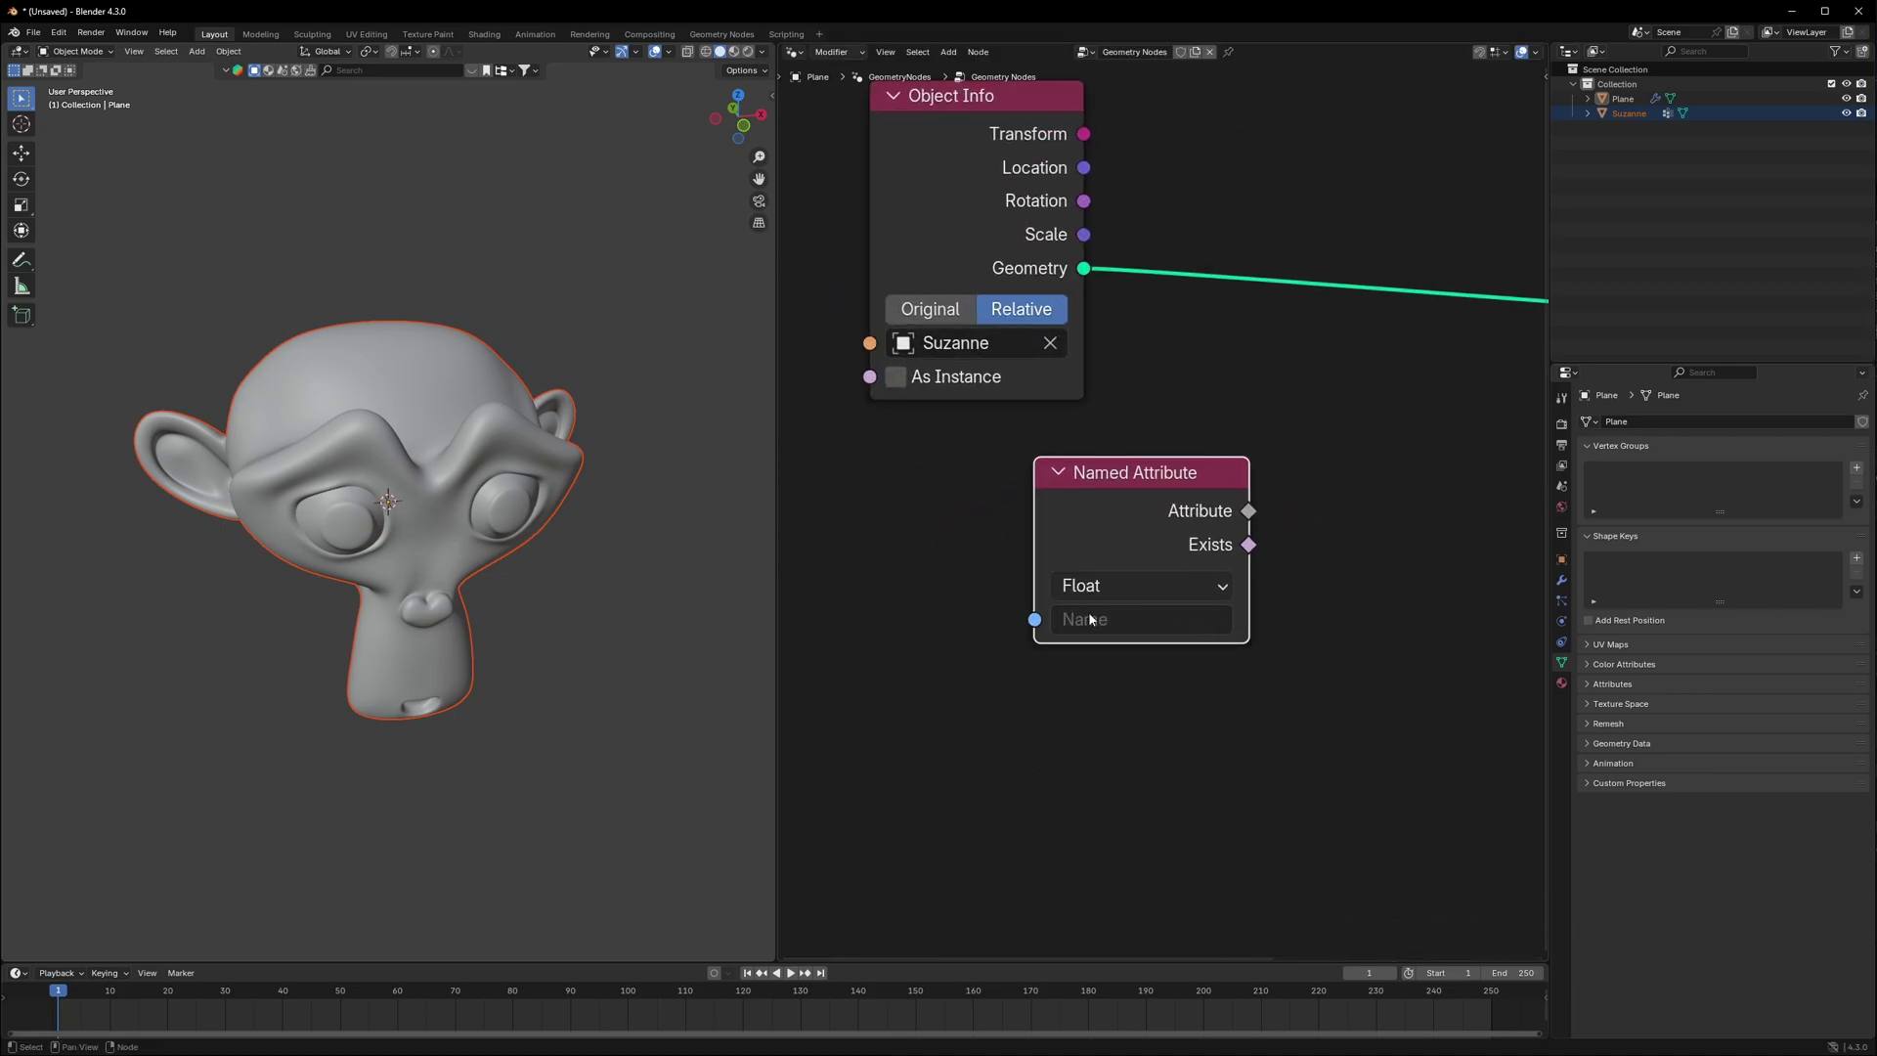
{"action": "left_click", "coordinate": [1139, 618]}
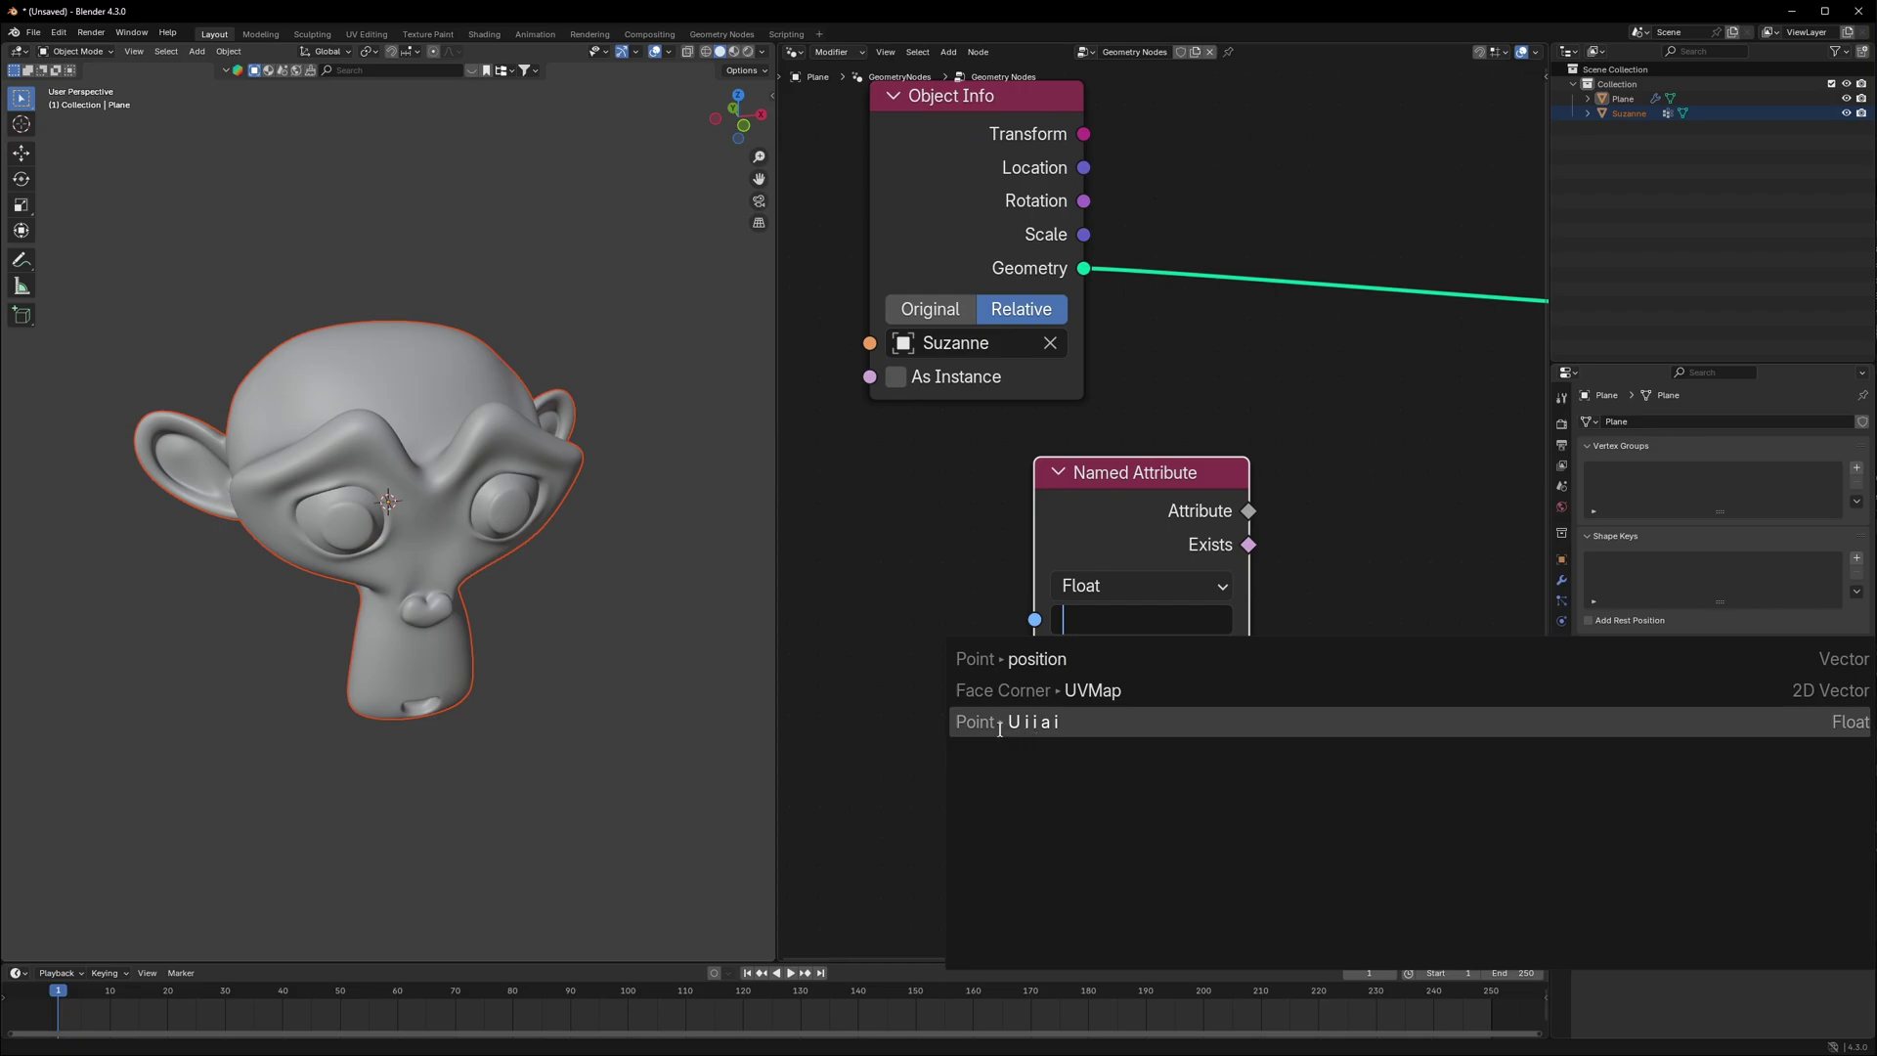
{"action": "left_click", "coordinate": [1062, 723]}
{"action": "scroll", "coordinate": [1297, 587], "scroll_direction": "down", "scroll_amount": 4}
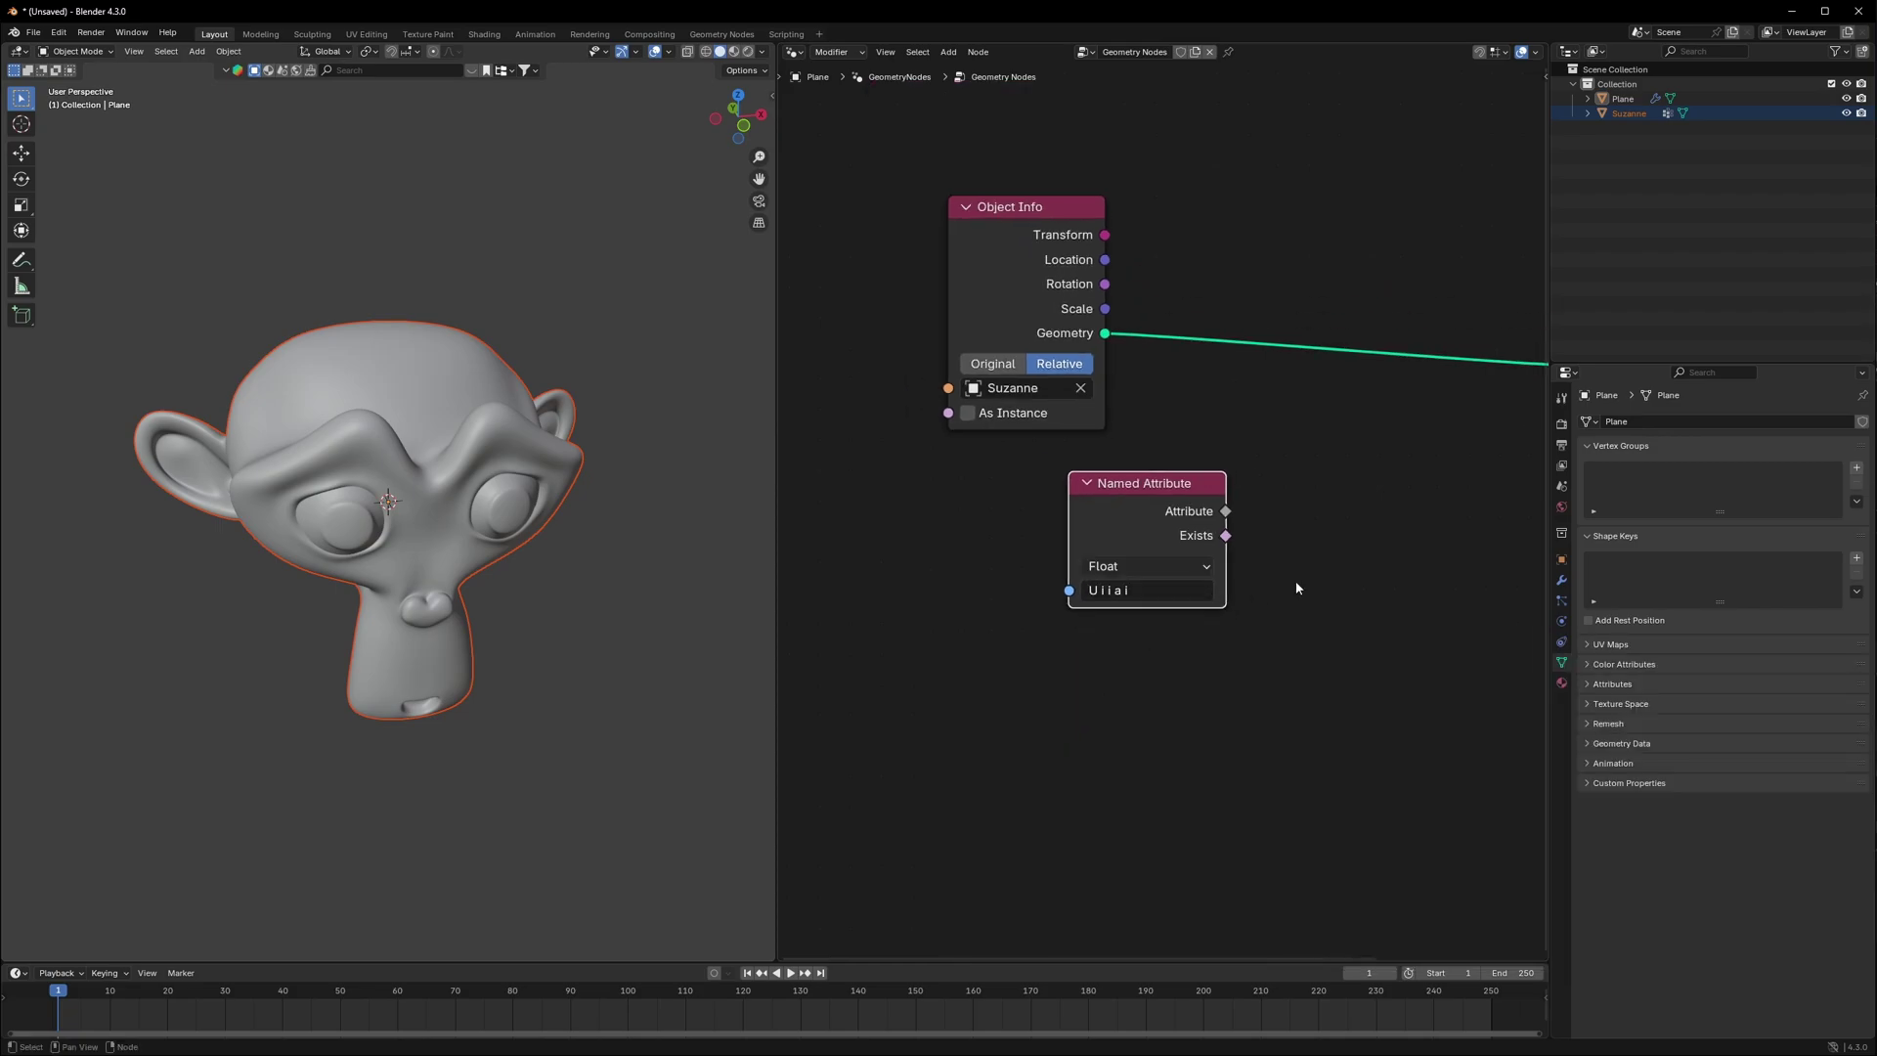
Step: Insert a Delete Geometry node between Object Info and Group Output, and place Named Attribute under Object Info
{"action": "middle_click_drag", "start_coordinate": [1334, 551], "coordinate": [1121, 618]}
{"action": "key", "text": "shift+a"}
{"action": "type", "text": "delete"}
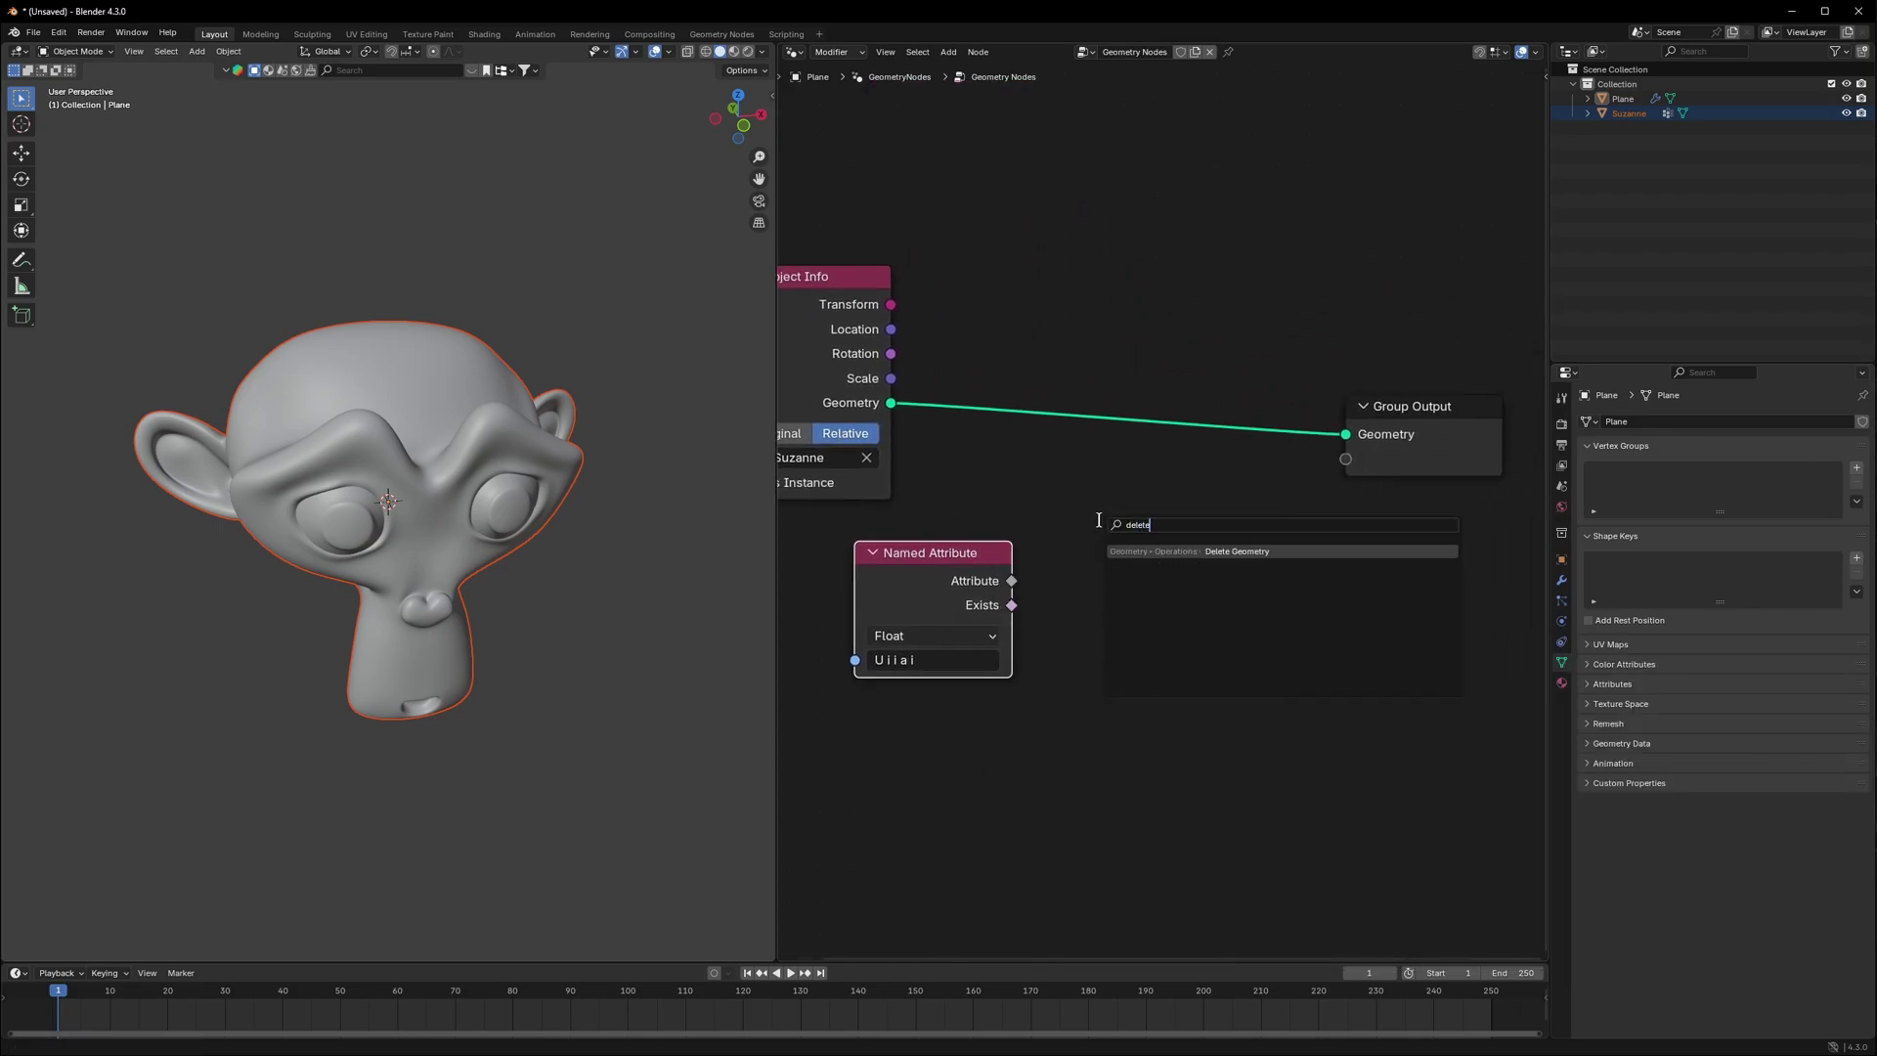
{"action": "key", "text": "Return"}
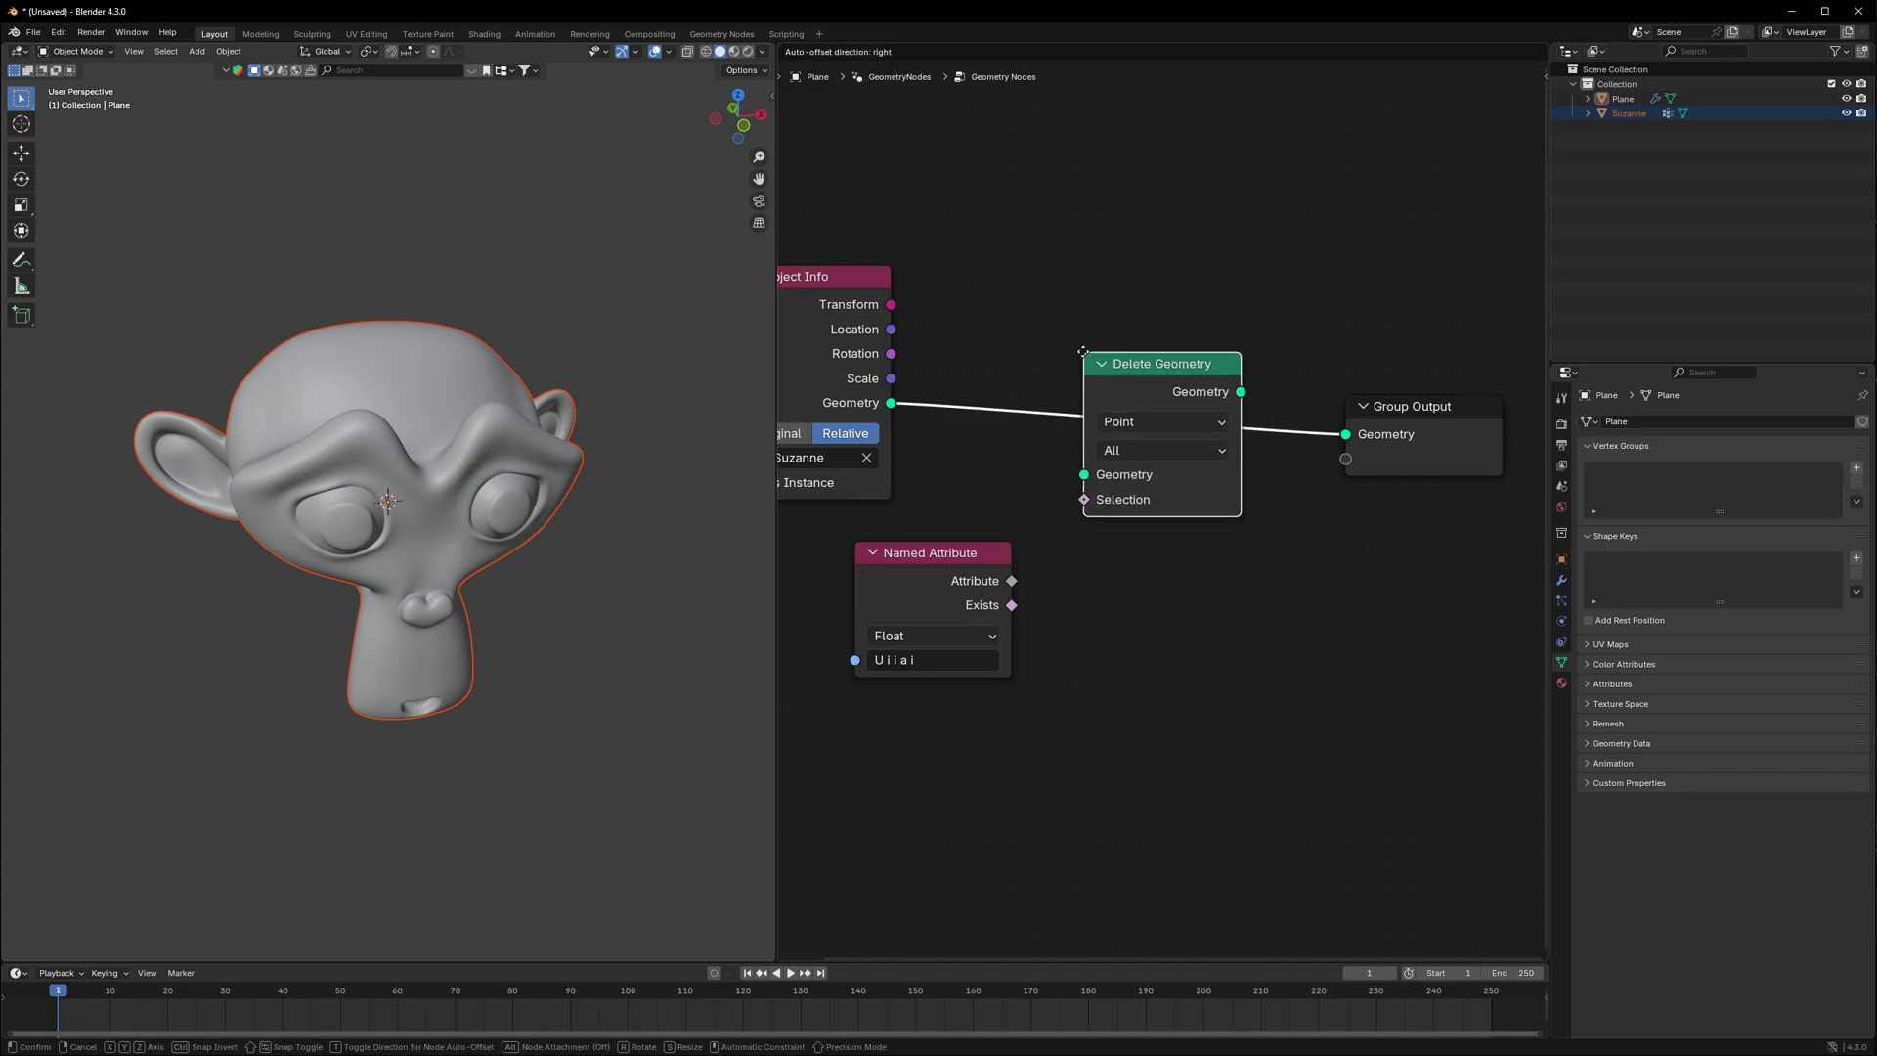
{"action": "left_click", "coordinate": [1099, 586]}
{"action": "left_click_drag", "start_coordinate": [1085, 606], "coordinate": [948, 630]}
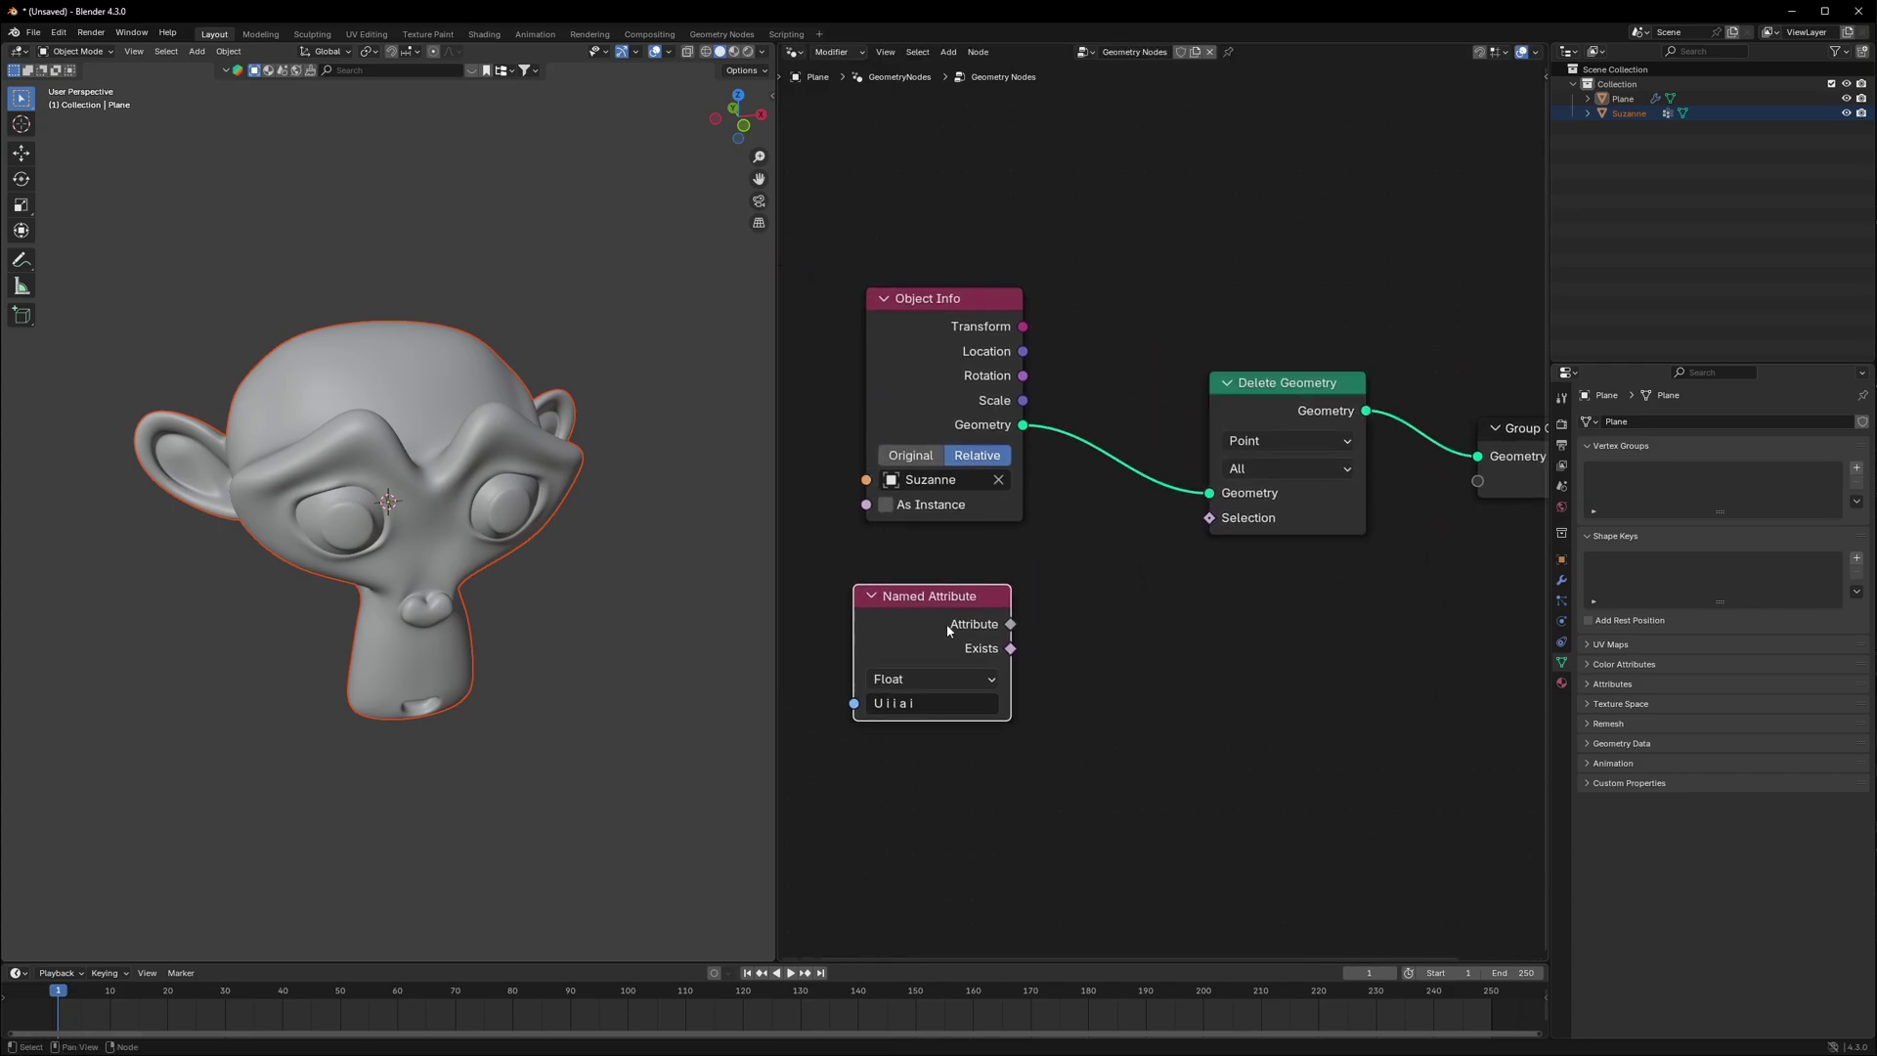
Step: Add a Shortest Edge Paths node and connect the named attribute's Attribute output to its End Vertex
{"action": "left_click", "coordinate": [1142, 618]}
{"action": "key", "text": "shift+a"}
{"action": "type", "text": "s"}
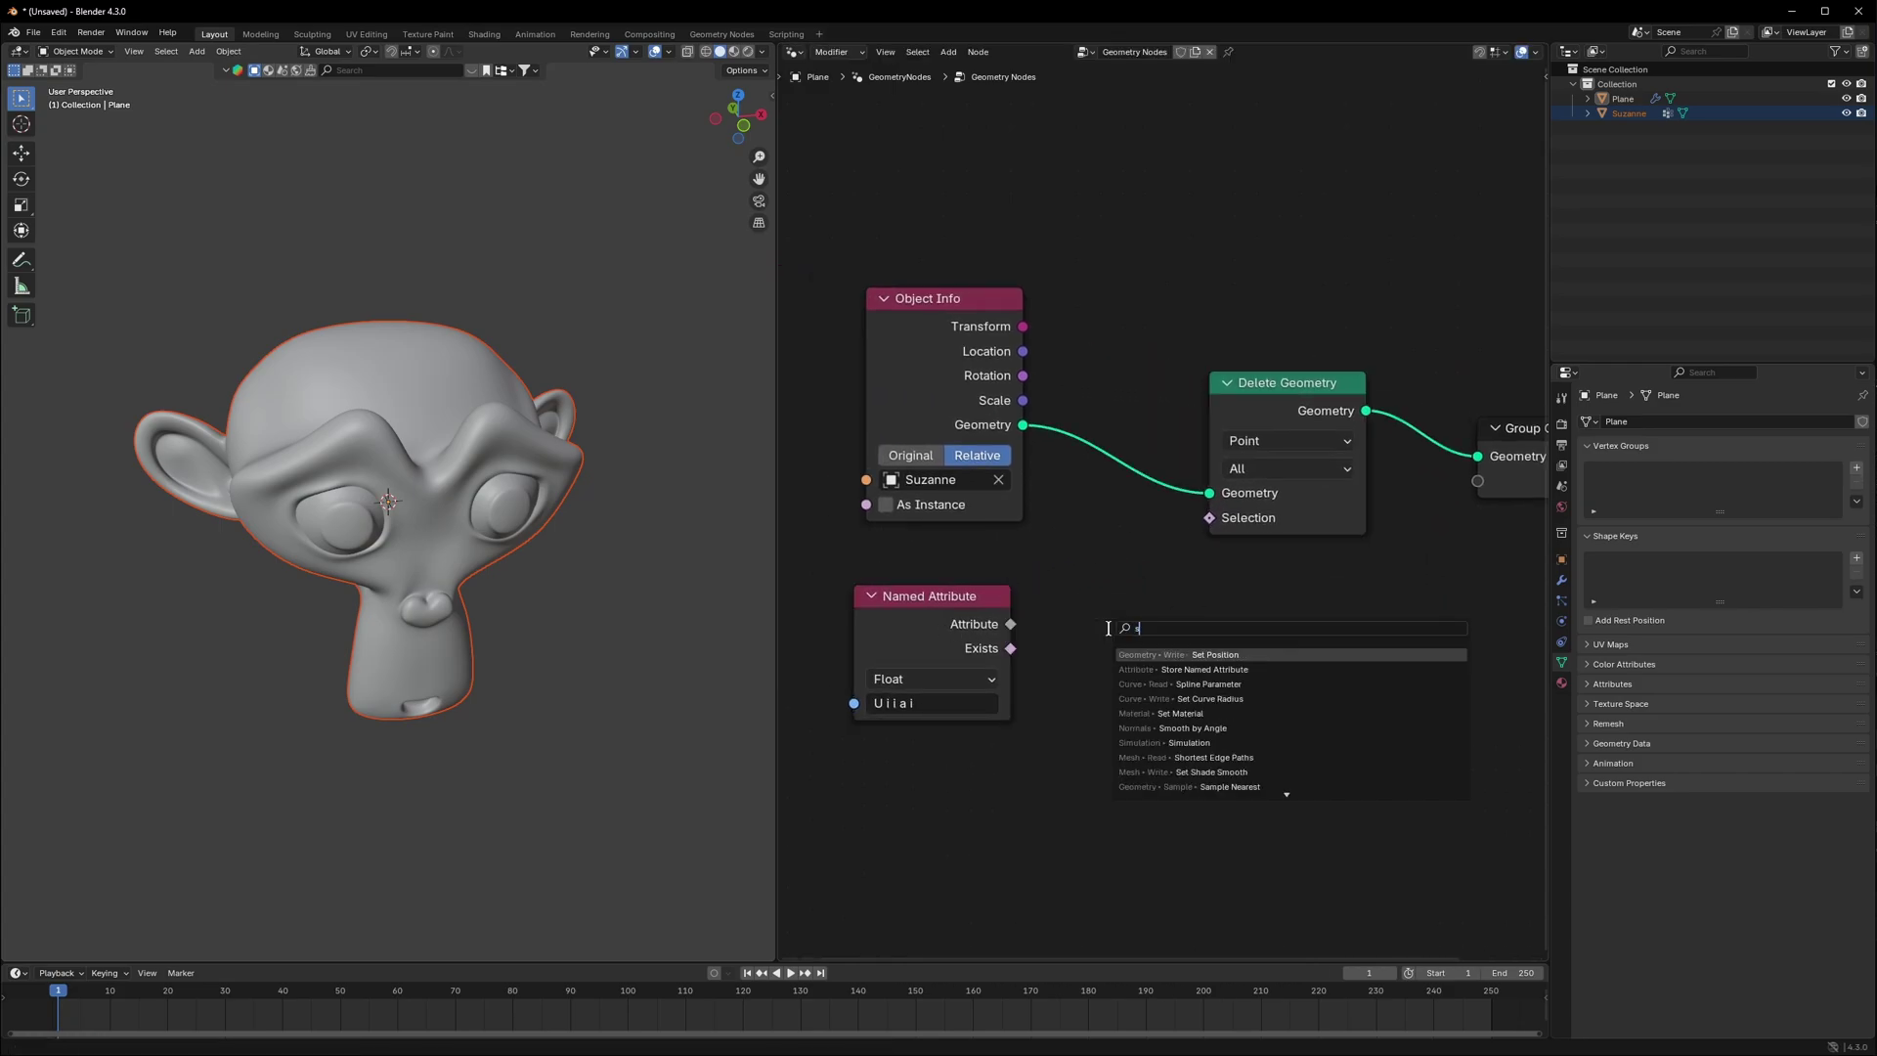
{"action": "type", "text": "hortest"}
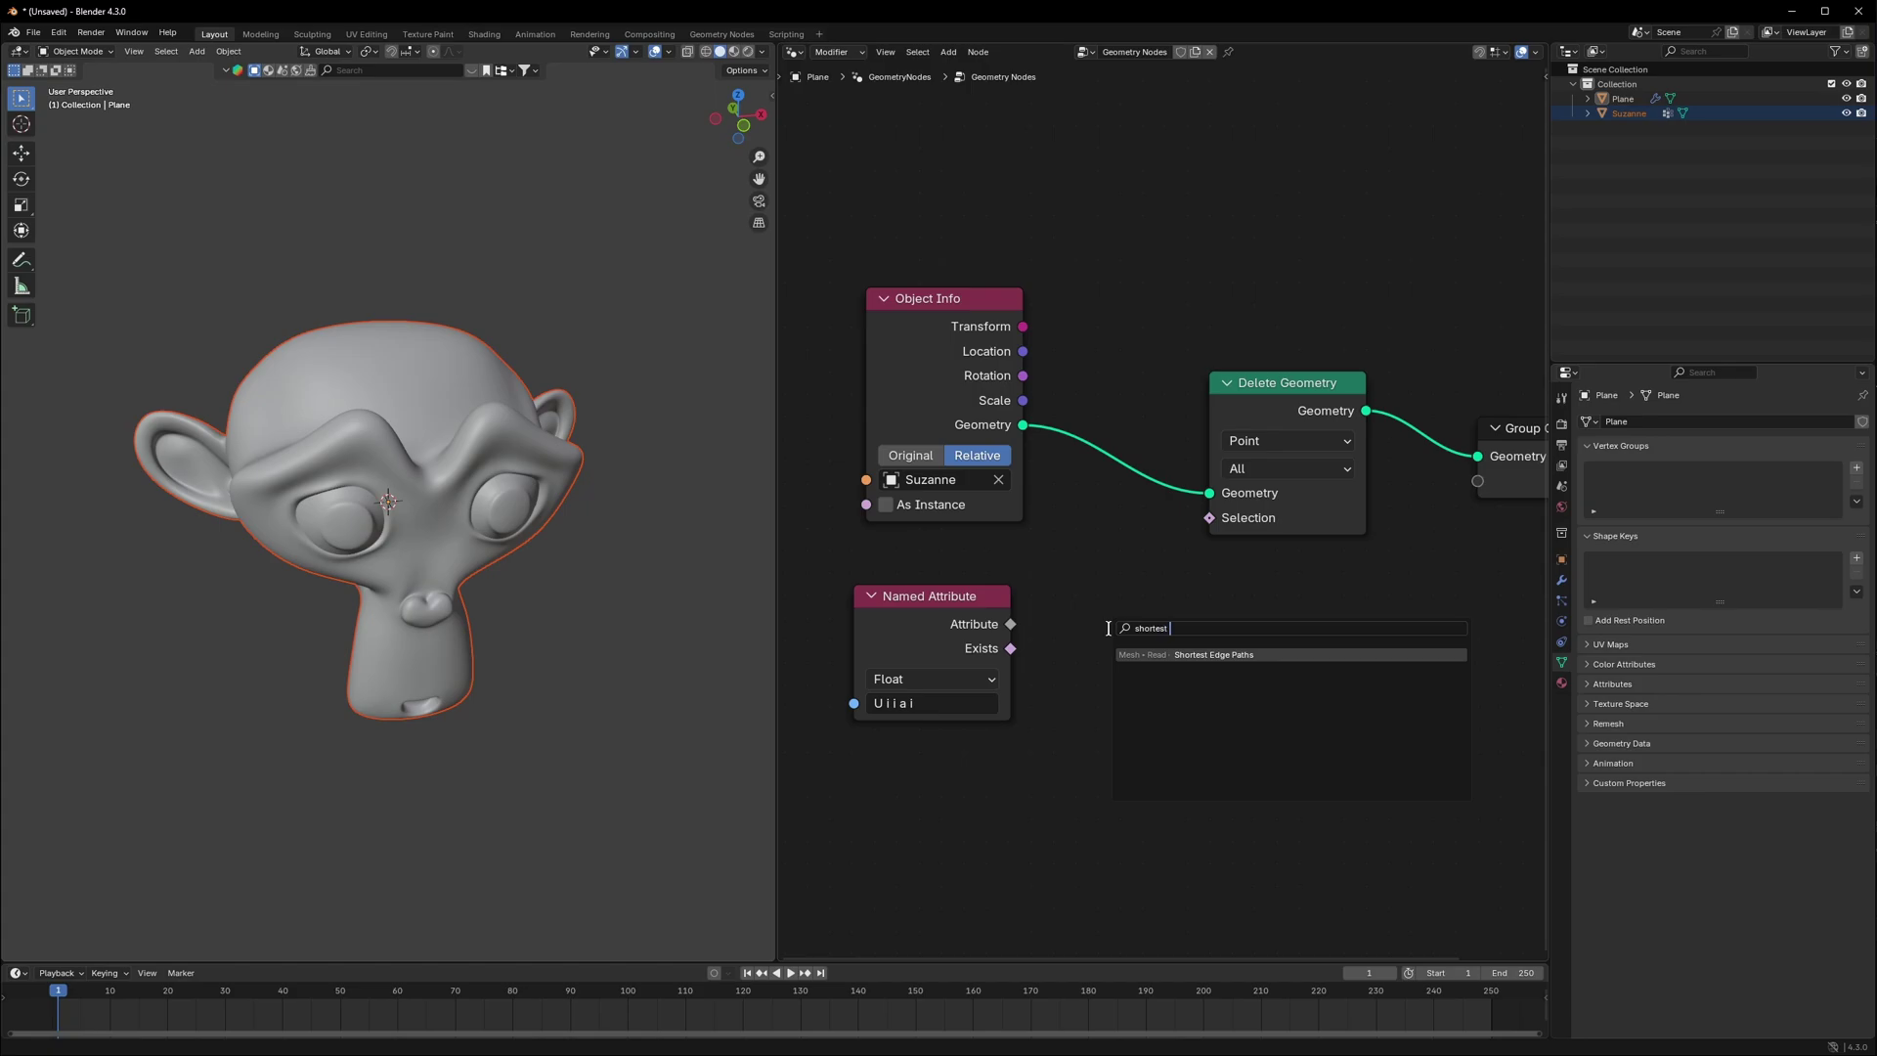
{"action": "key", "text": "Return"}
{"action": "left_click", "coordinate": [1016, 618]}
{"action": "left_click", "coordinate": [984, 761]}
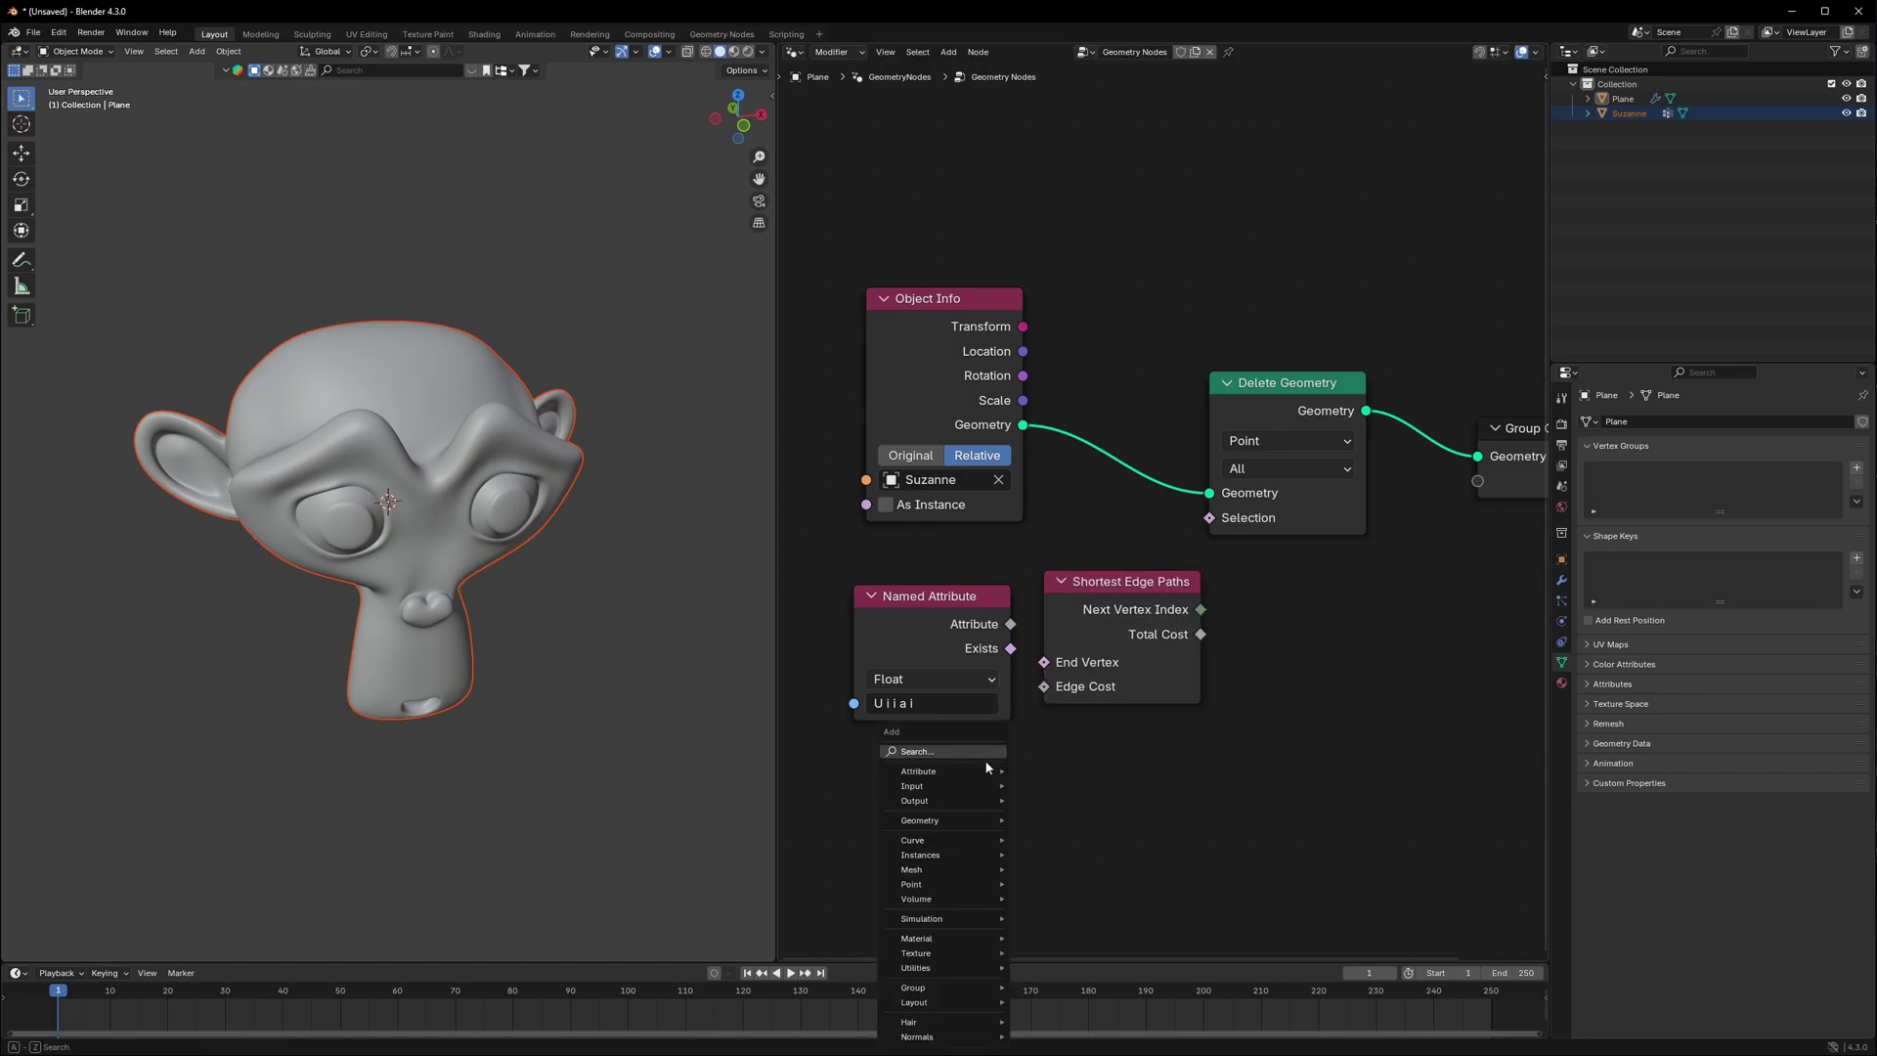
{"action": "left_click_drag", "start_coordinate": [996, 628], "coordinate": [1045, 662]}
Step: Add a Value node of 1 feeding Edge Cost, and connect Shortest Edge Paths' Total Cost to Delete Geometry's Selection
{"action": "left_click", "coordinate": [975, 752]}
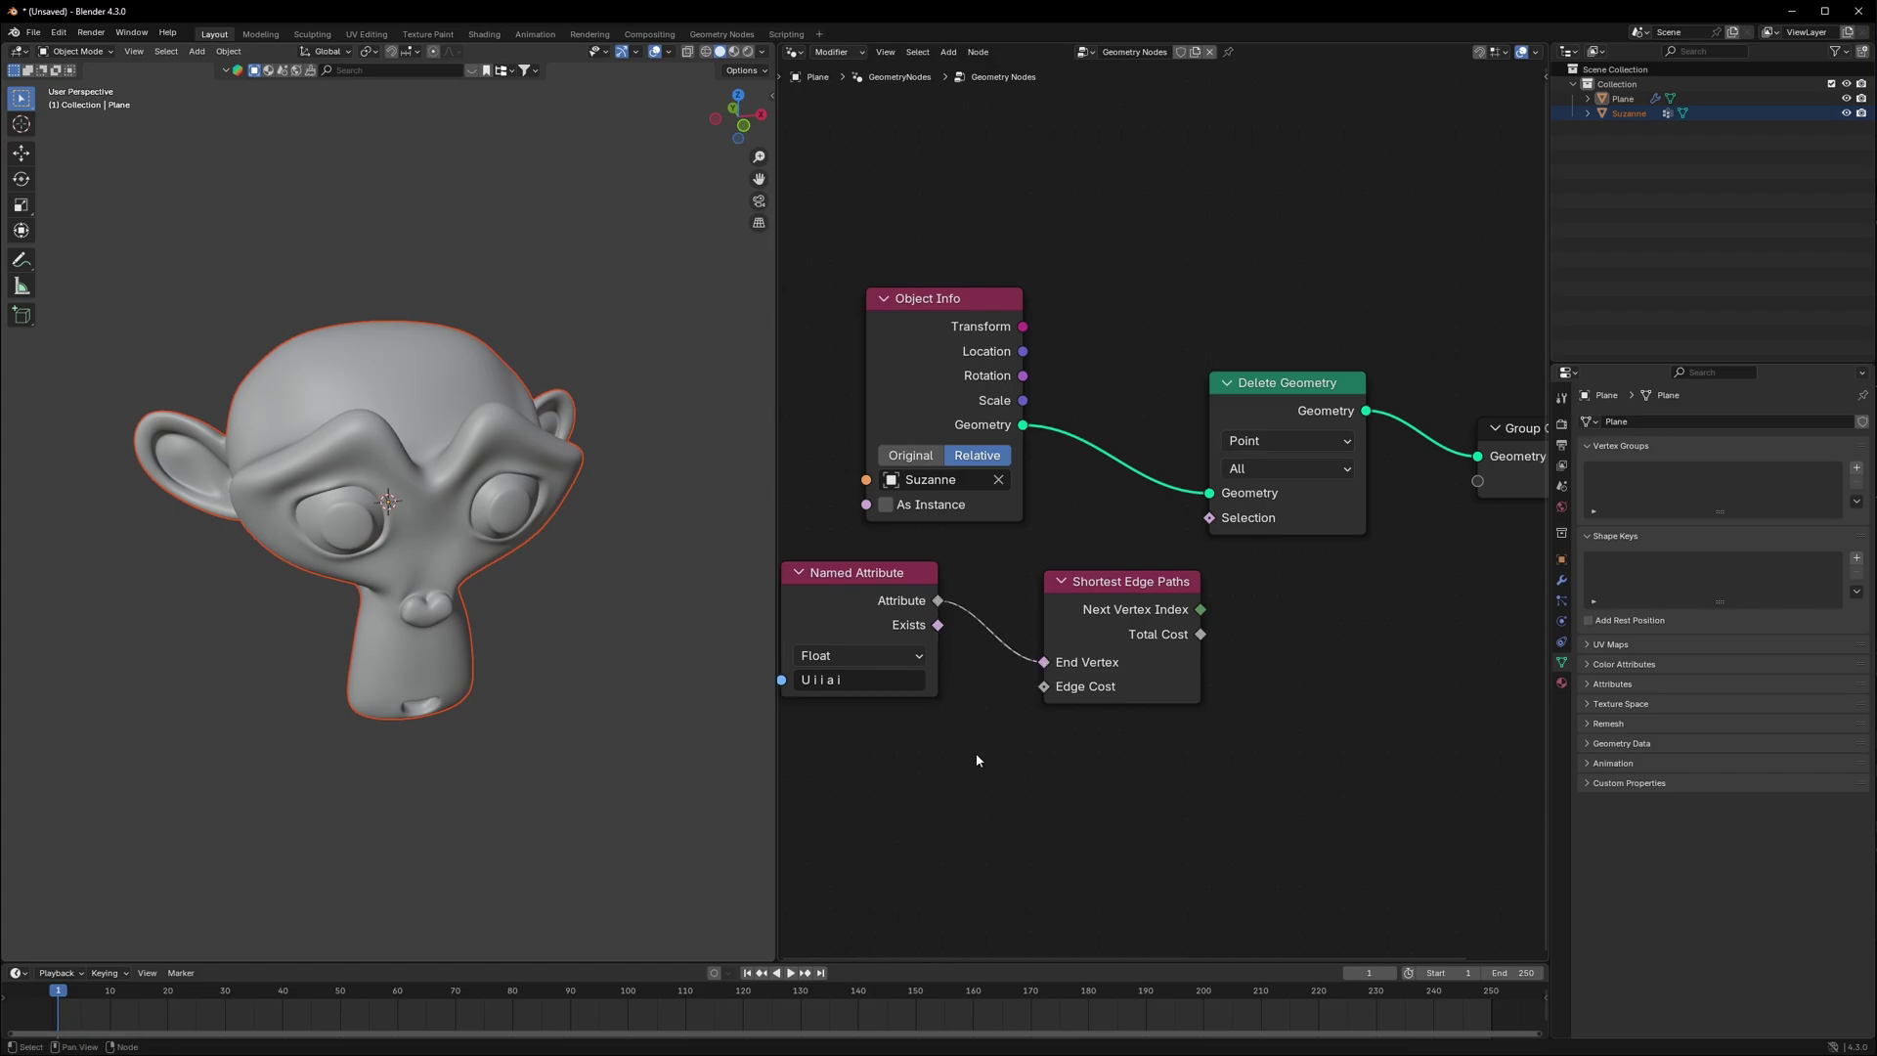
{"action": "key", "text": "shift+a"}
{"action": "type", "text": "value"}
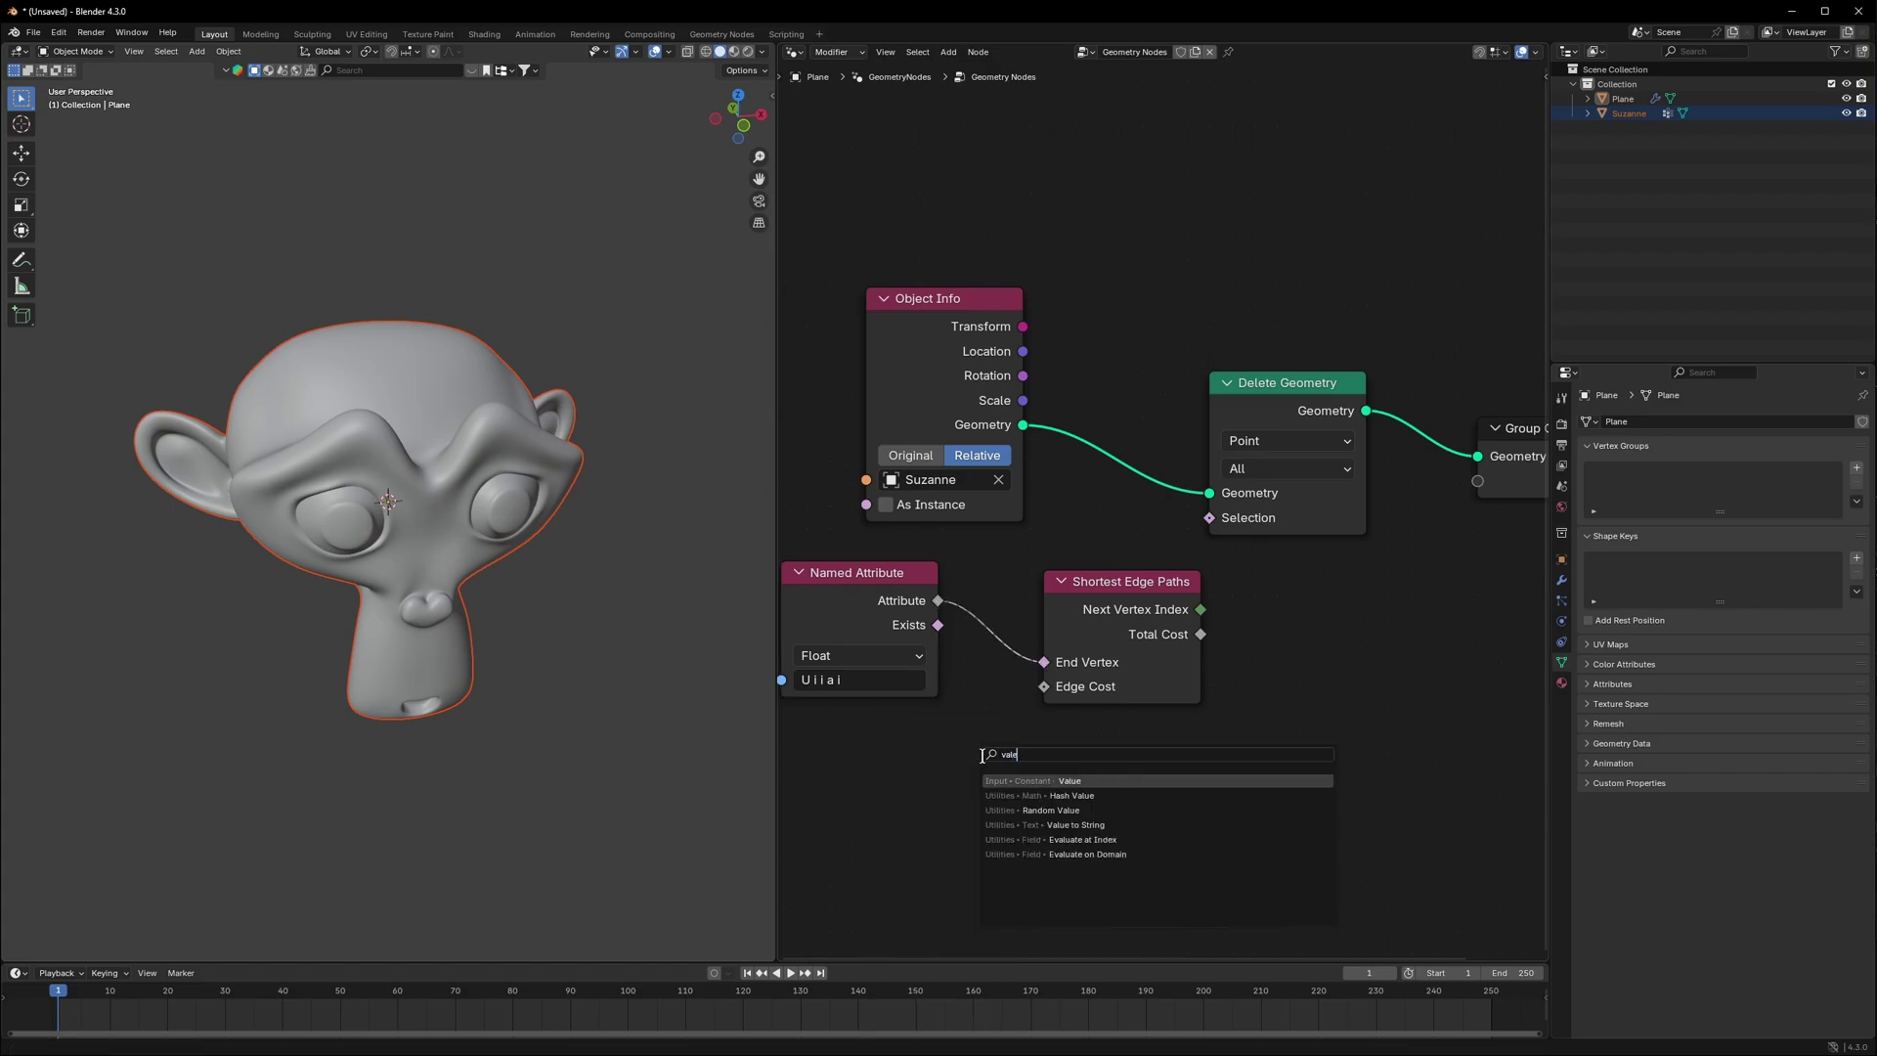
{"action": "key", "text": "Return"}
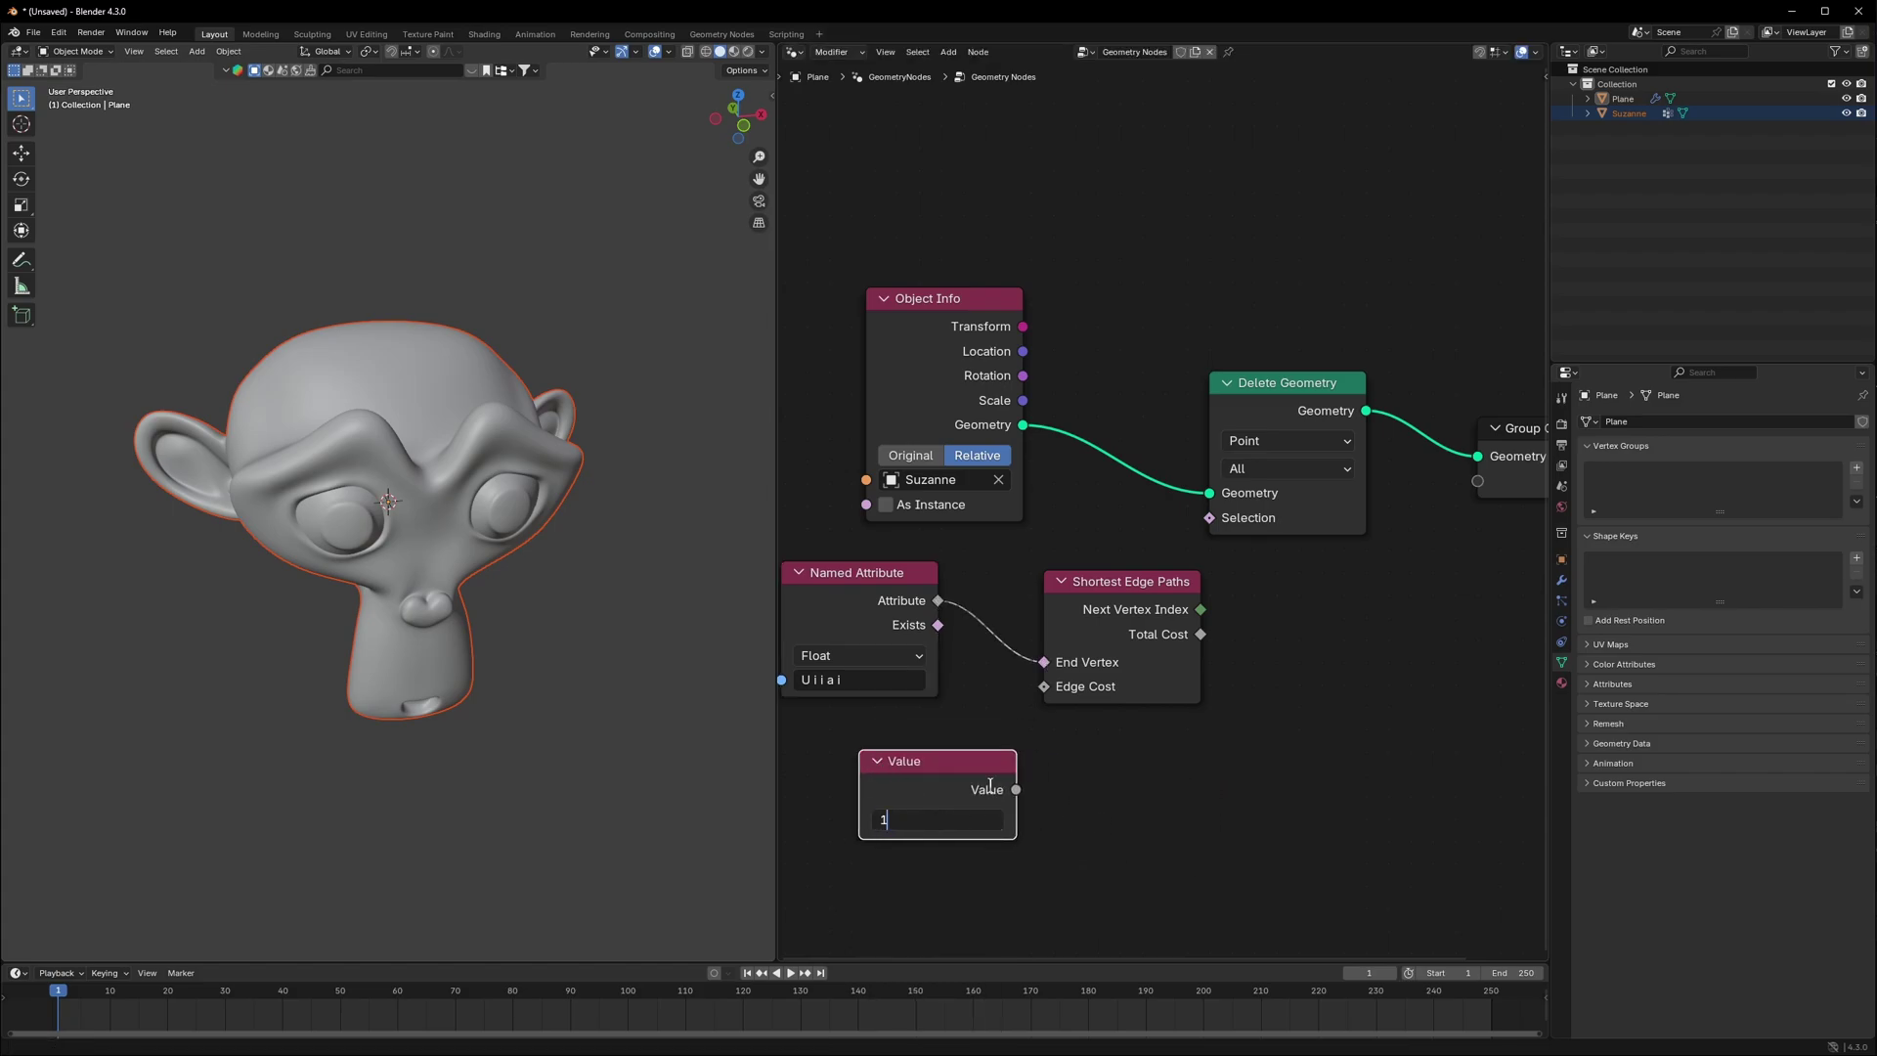
{"action": "key", "text": "Escape"}
{"action": "left_click_drag", "start_coordinate": [1016, 789], "coordinate": [1044, 686]}
{"action": "key", "text": "Return"}
{"action": "scroll", "coordinate": [1150, 499], "scroll_direction": "up", "scroll_amount": 1}
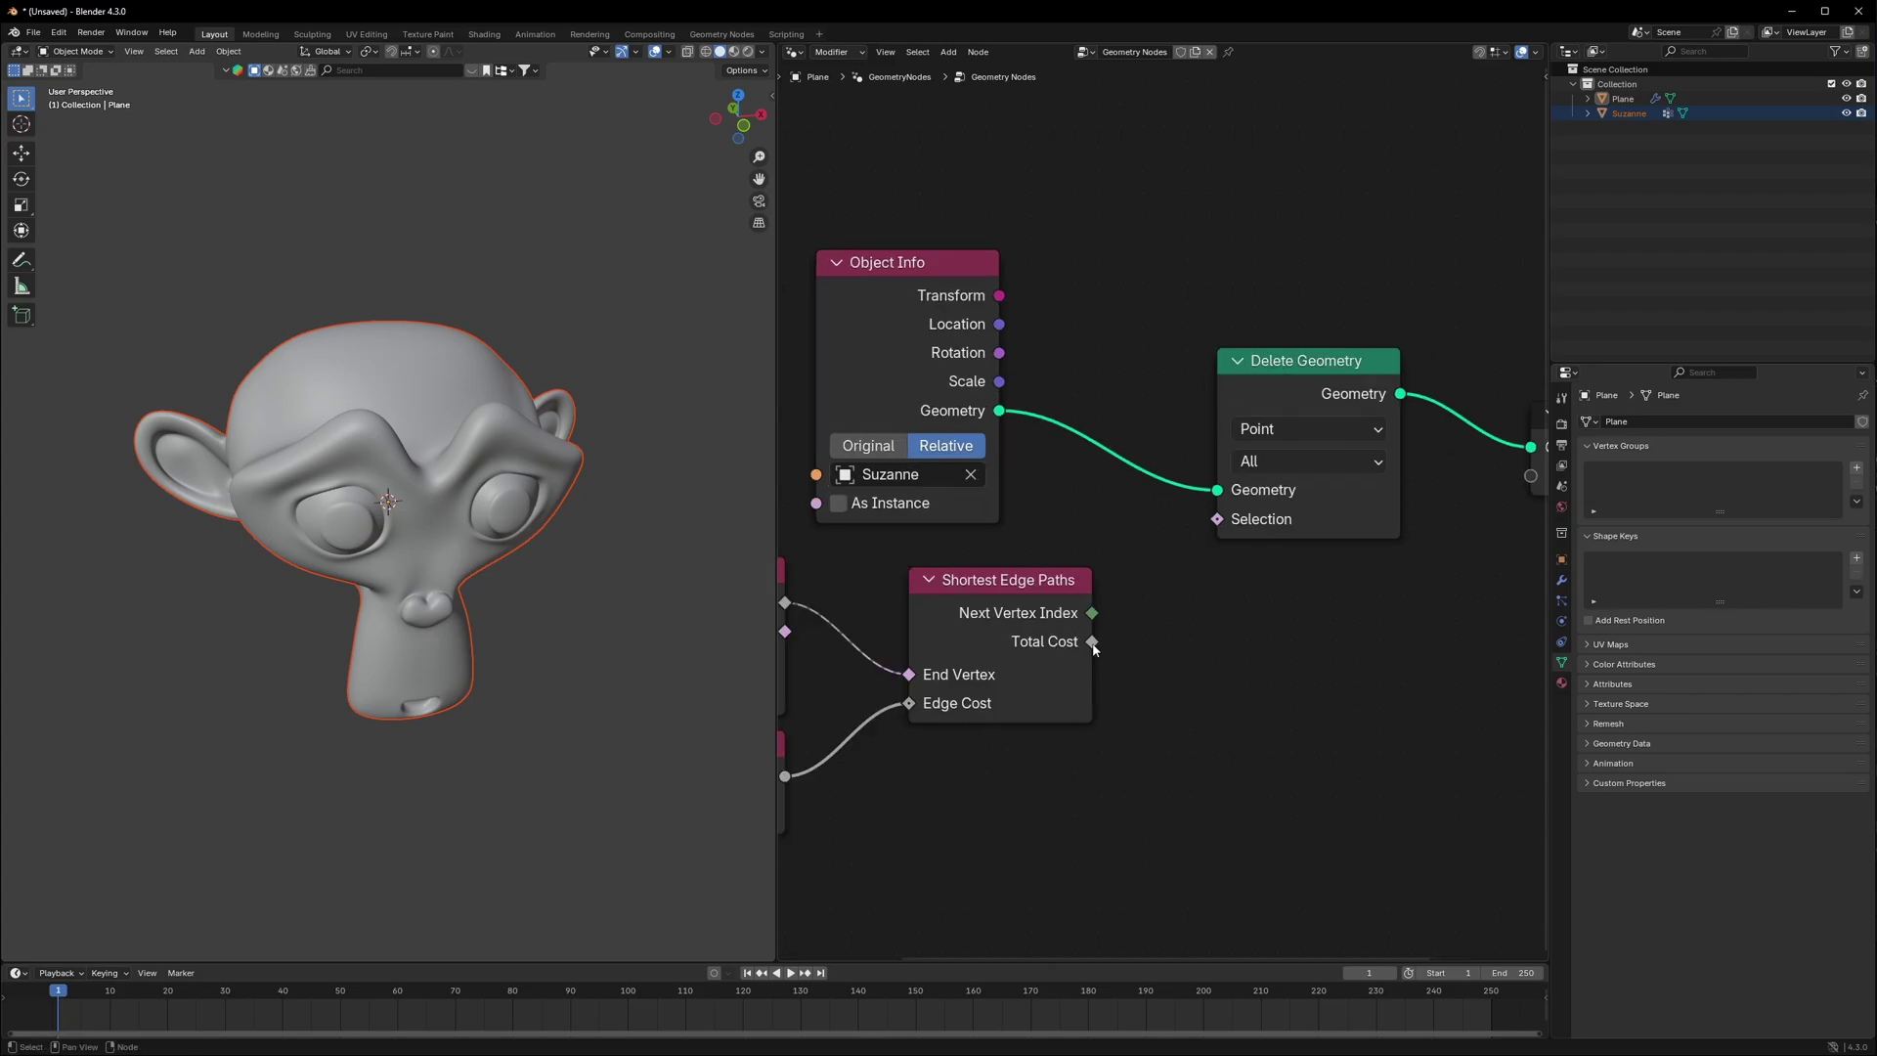
{"action": "left_click_drag", "start_coordinate": [1092, 642], "coordinate": [1207, 528]}
Step: Preview the Shortest Edge Paths Total Cost on Suzanne's geometry with a Viewer node placed clear of the other nodes
{"action": "scroll", "coordinate": [1226, 573], "scroll_direction": "down", "scroll_amount": 4}
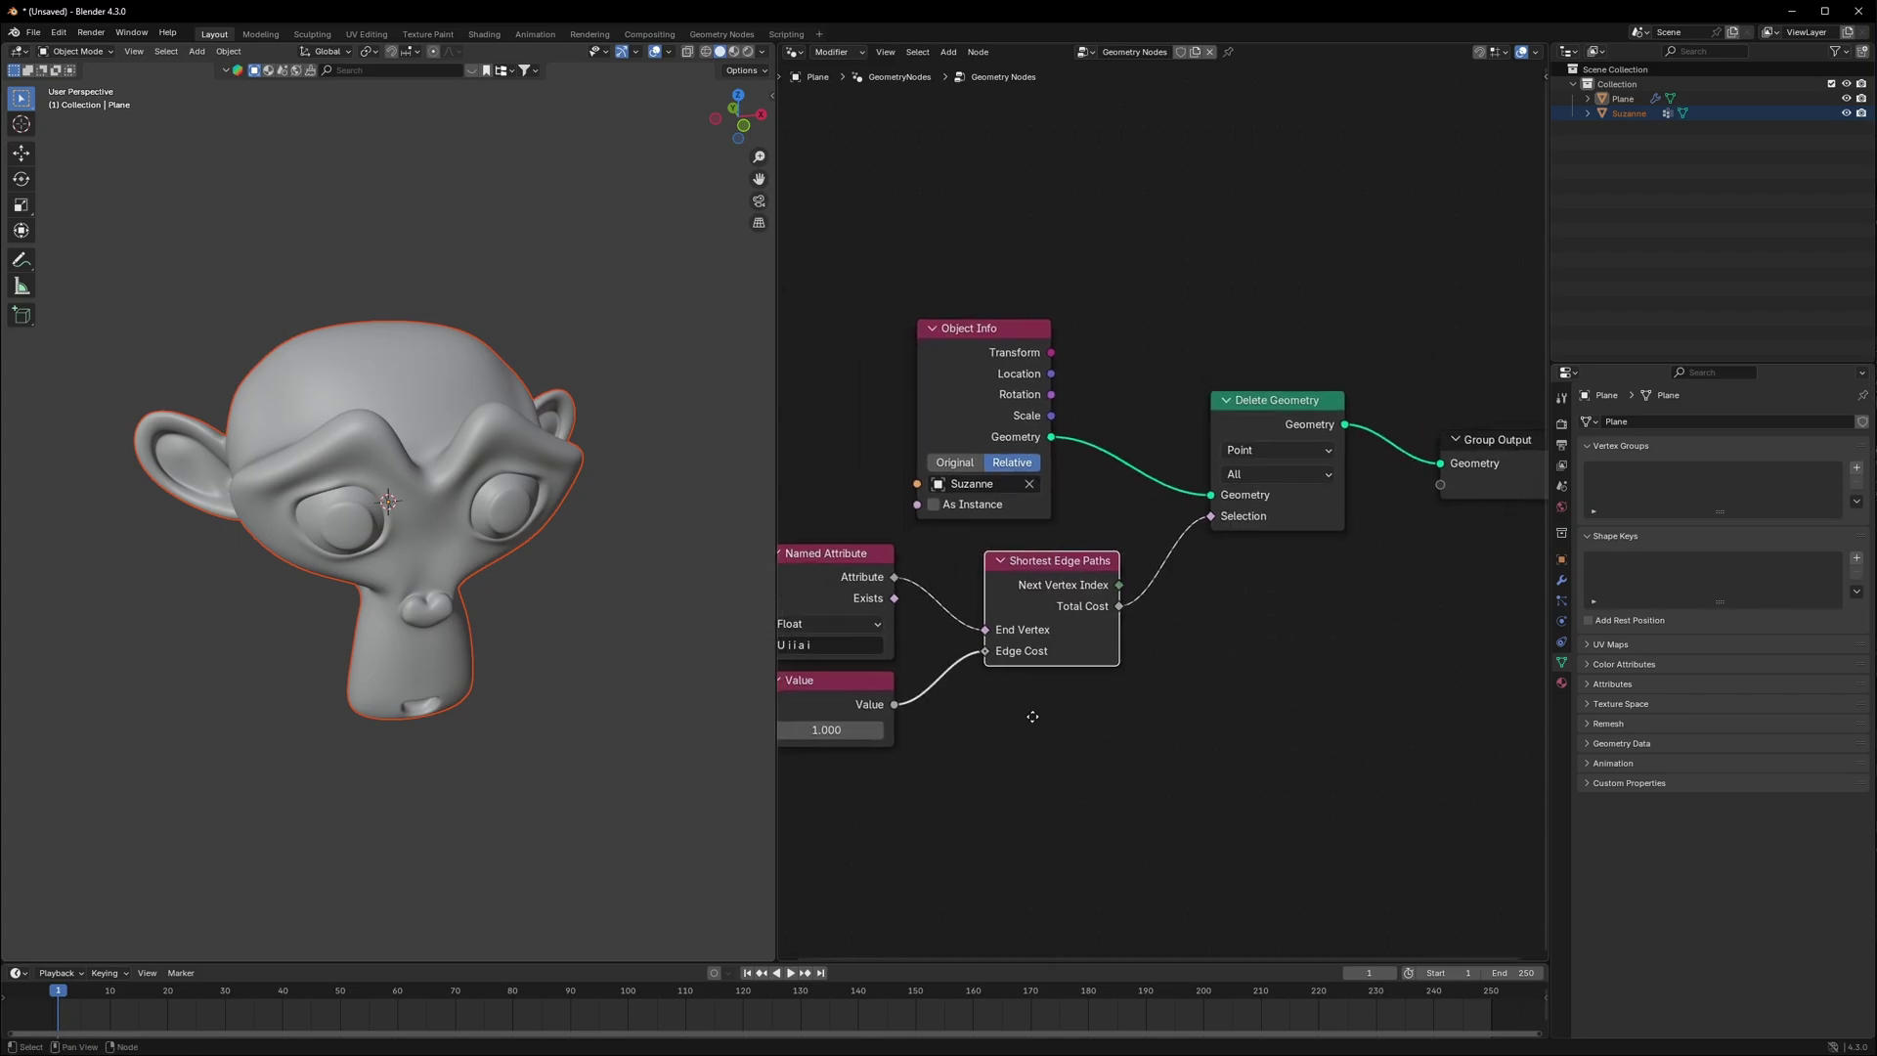
{"action": "middle_click_drag", "start_coordinate": [1028, 716], "coordinate": [1097, 711]}
{"action": "middle_click_drag", "start_coordinate": [555, 585], "coordinate": [647, 587]}
{"action": "left_click", "coordinate": [1040, 452], "text": "ctrl+shift"}
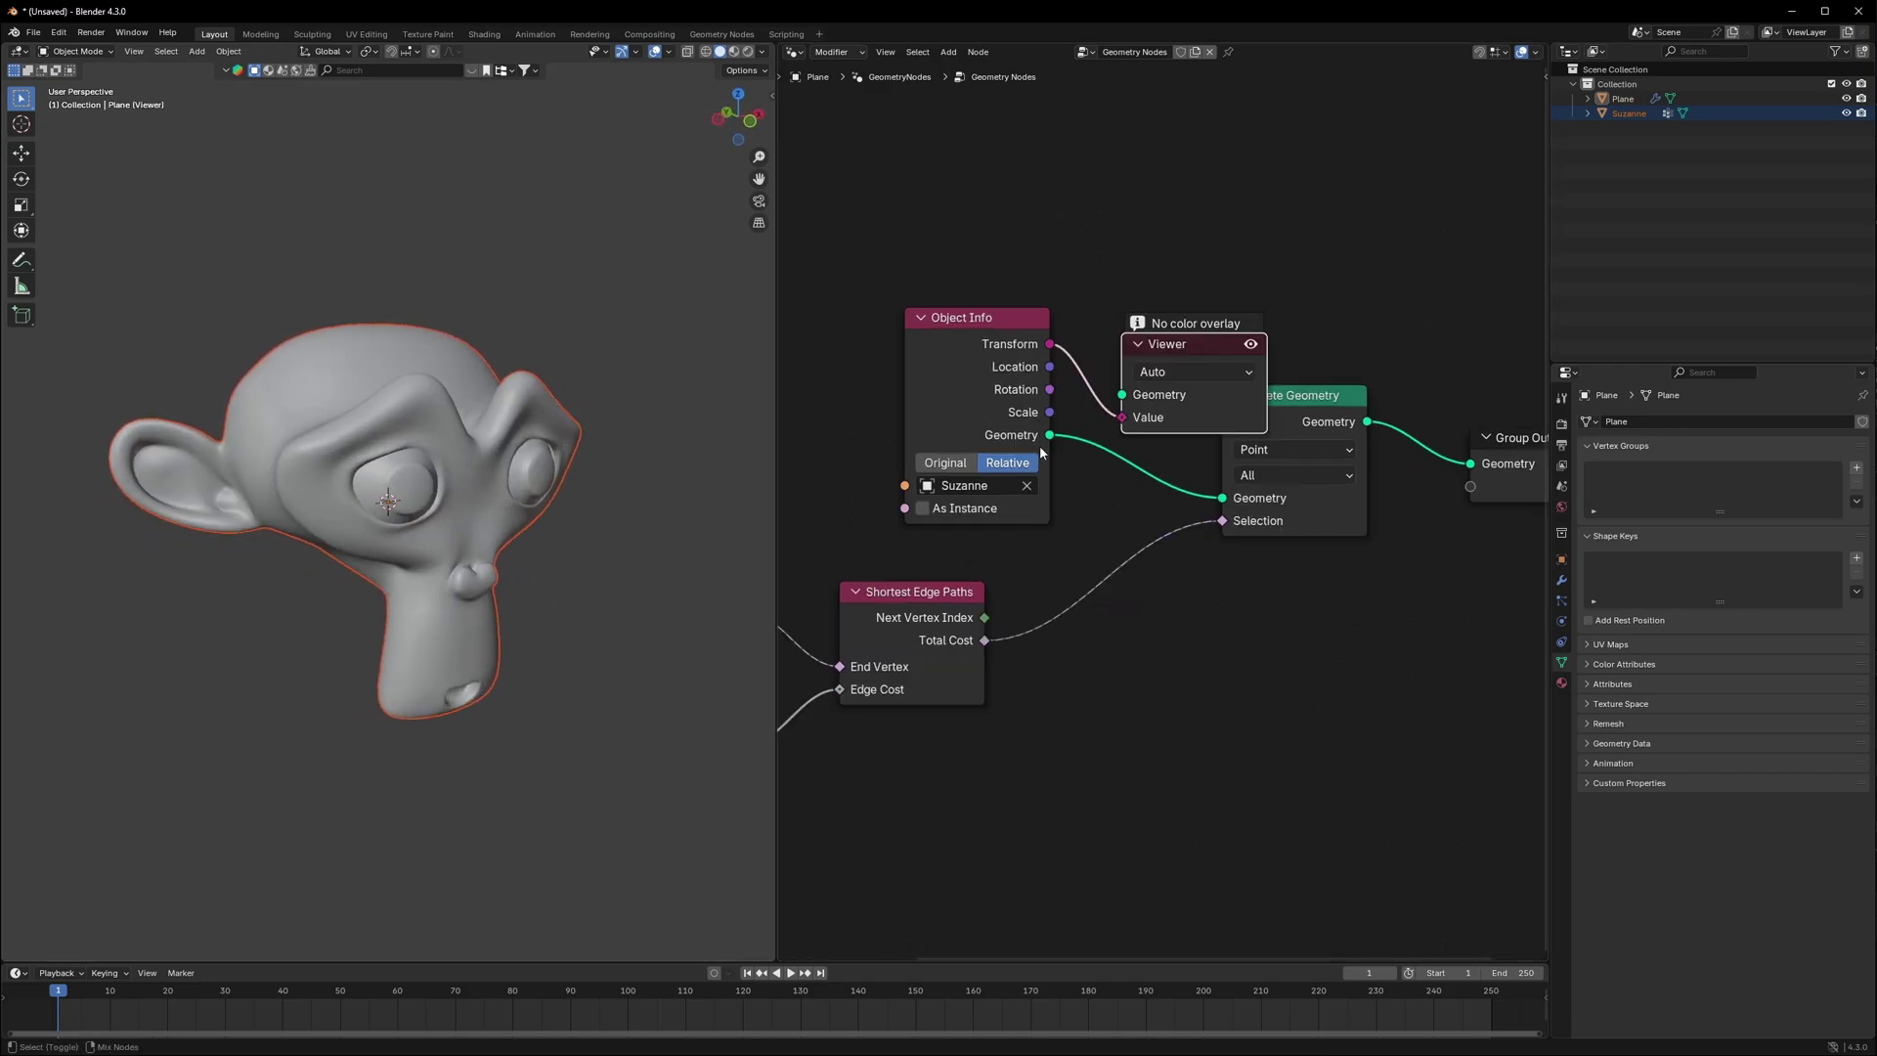
{"action": "left_click", "coordinate": [929, 626], "text": "ctrl+shift"}
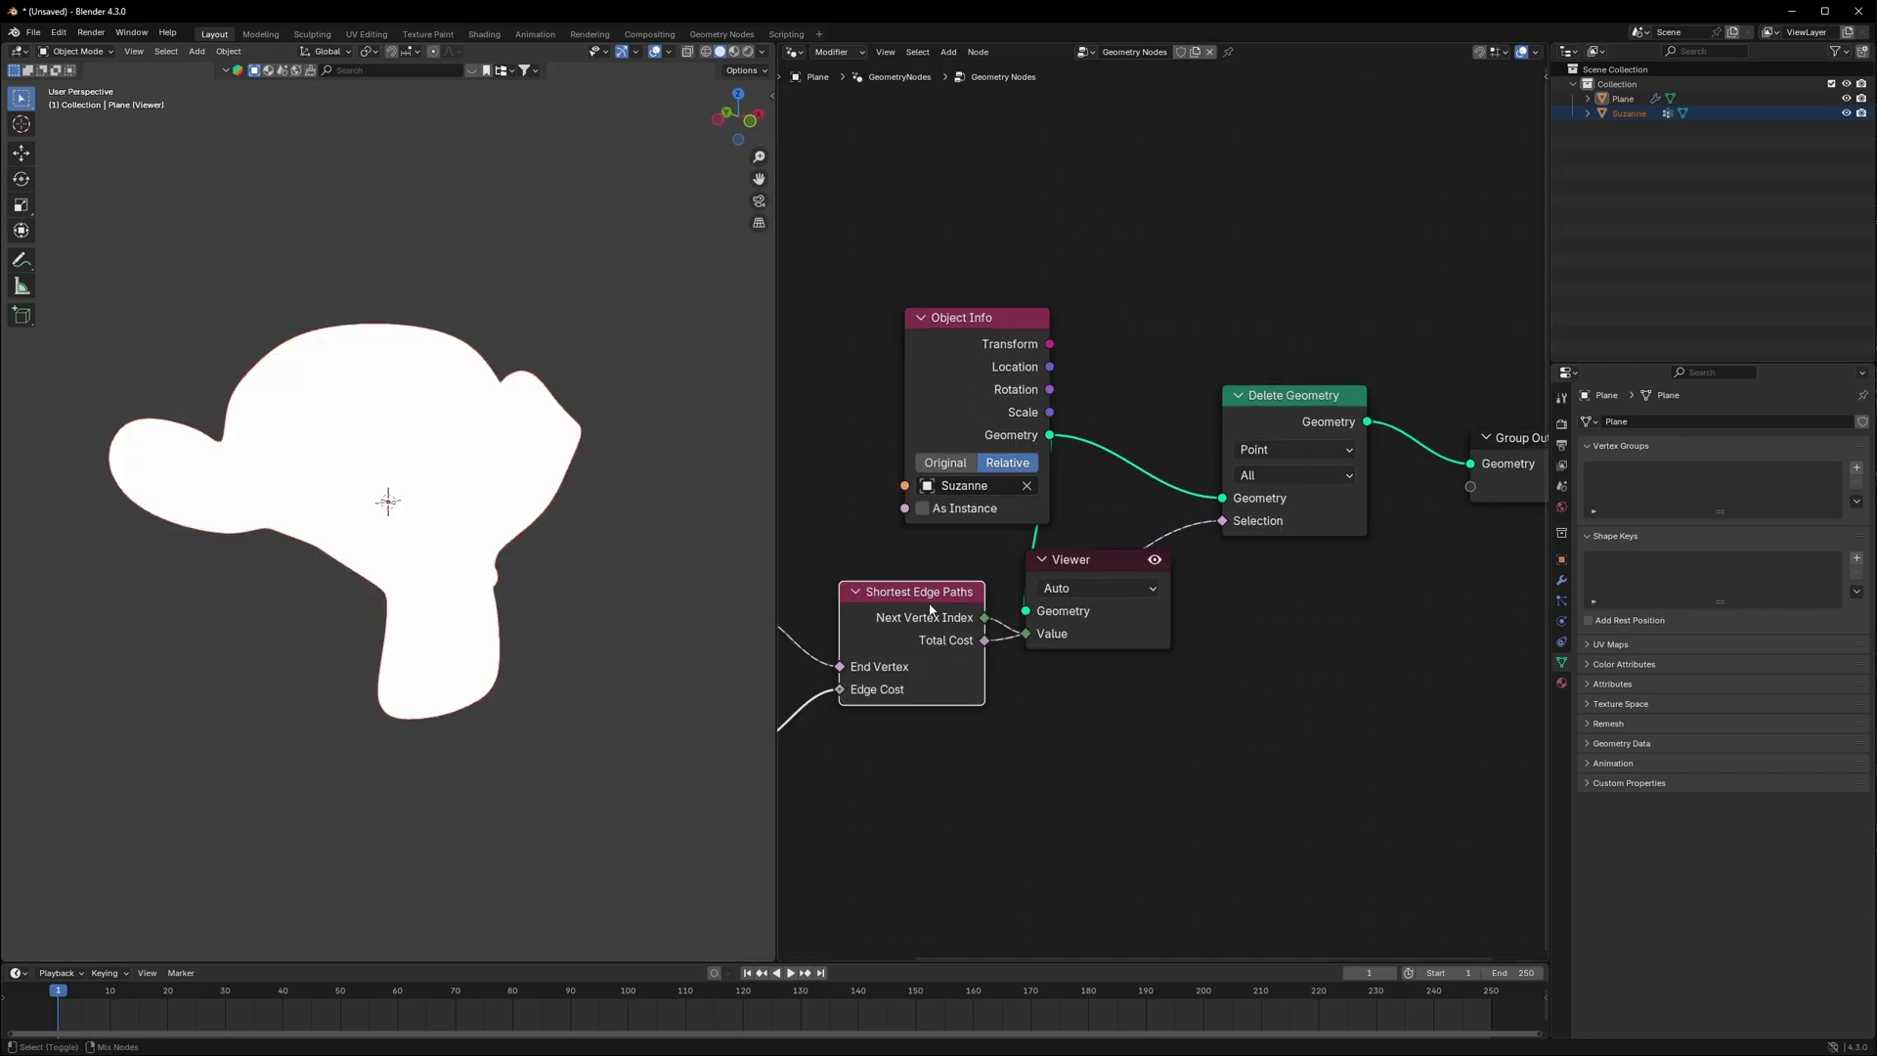
{"action": "left_click_drag", "start_coordinate": [1070, 559], "coordinate": [1258, 581]}
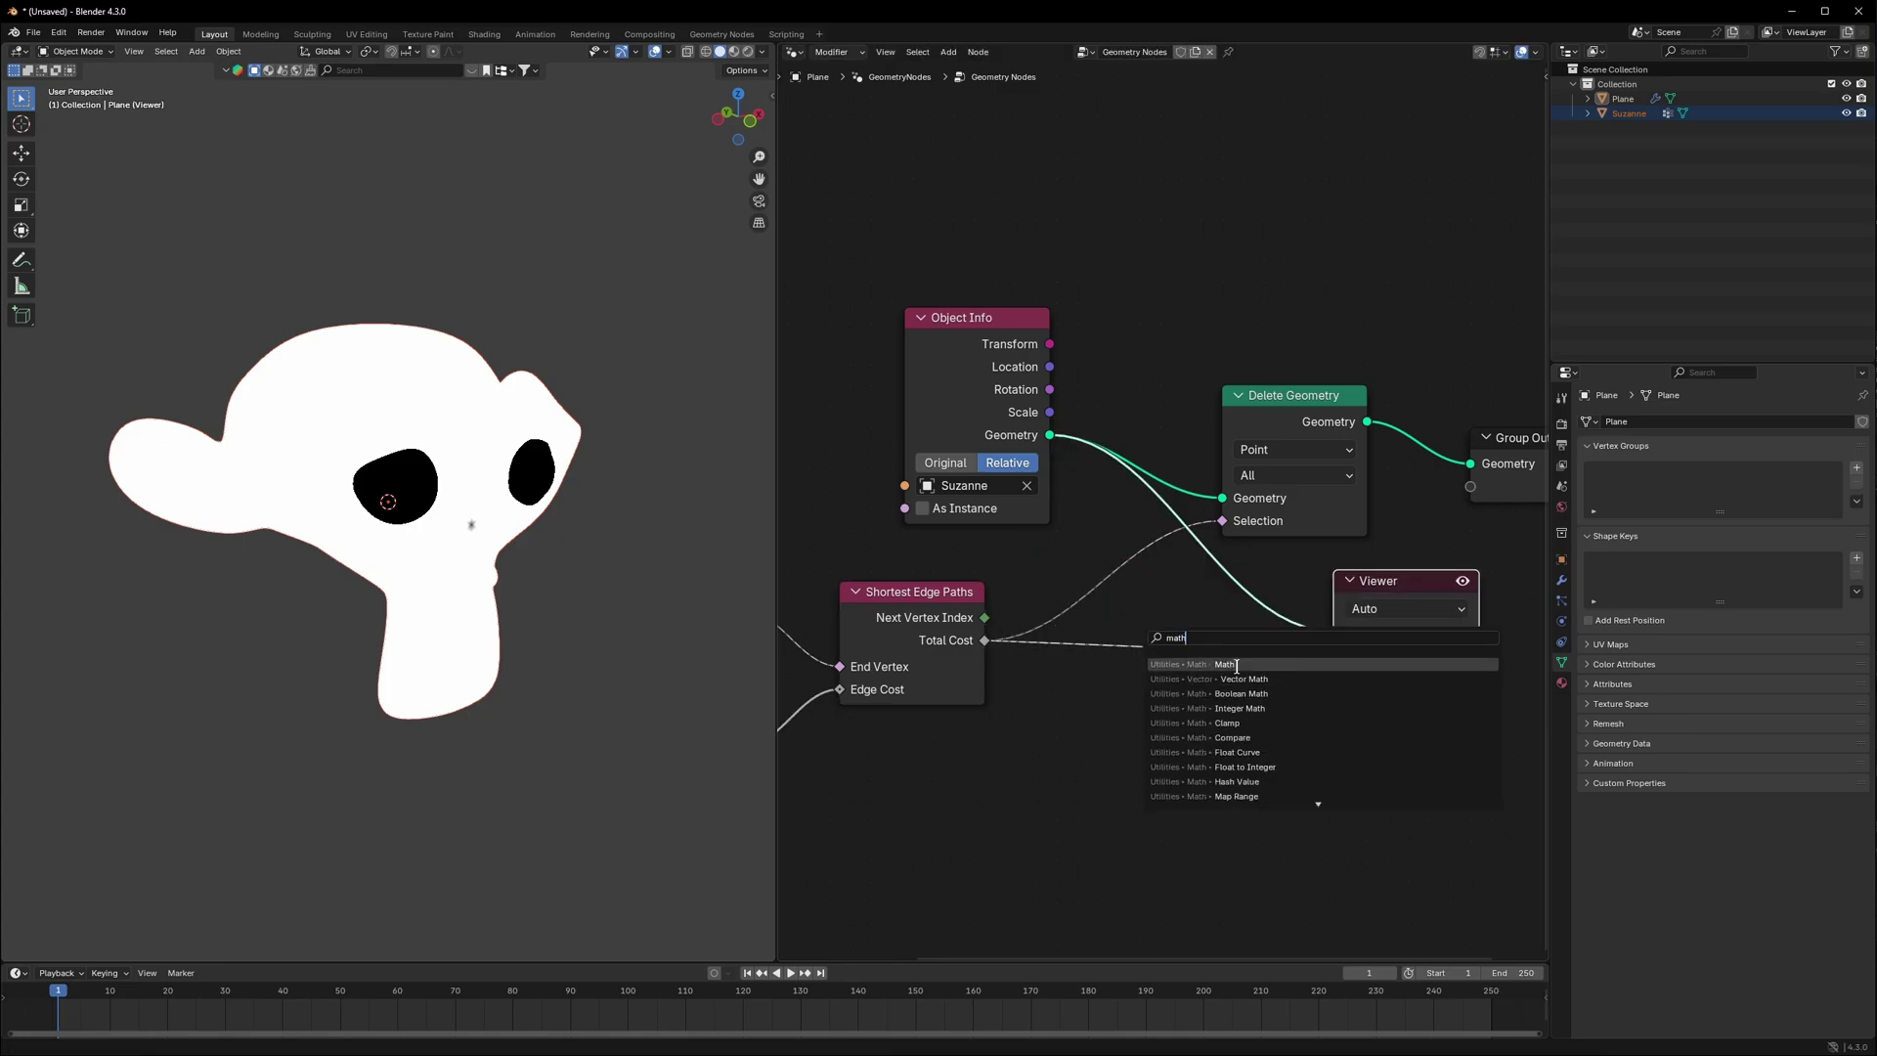
Step: Insert a Math node set to Add after Total Cost, feeding both Delete Geometry's Selection and the Viewer
{"action": "left_click", "coordinate": [1234, 663]}
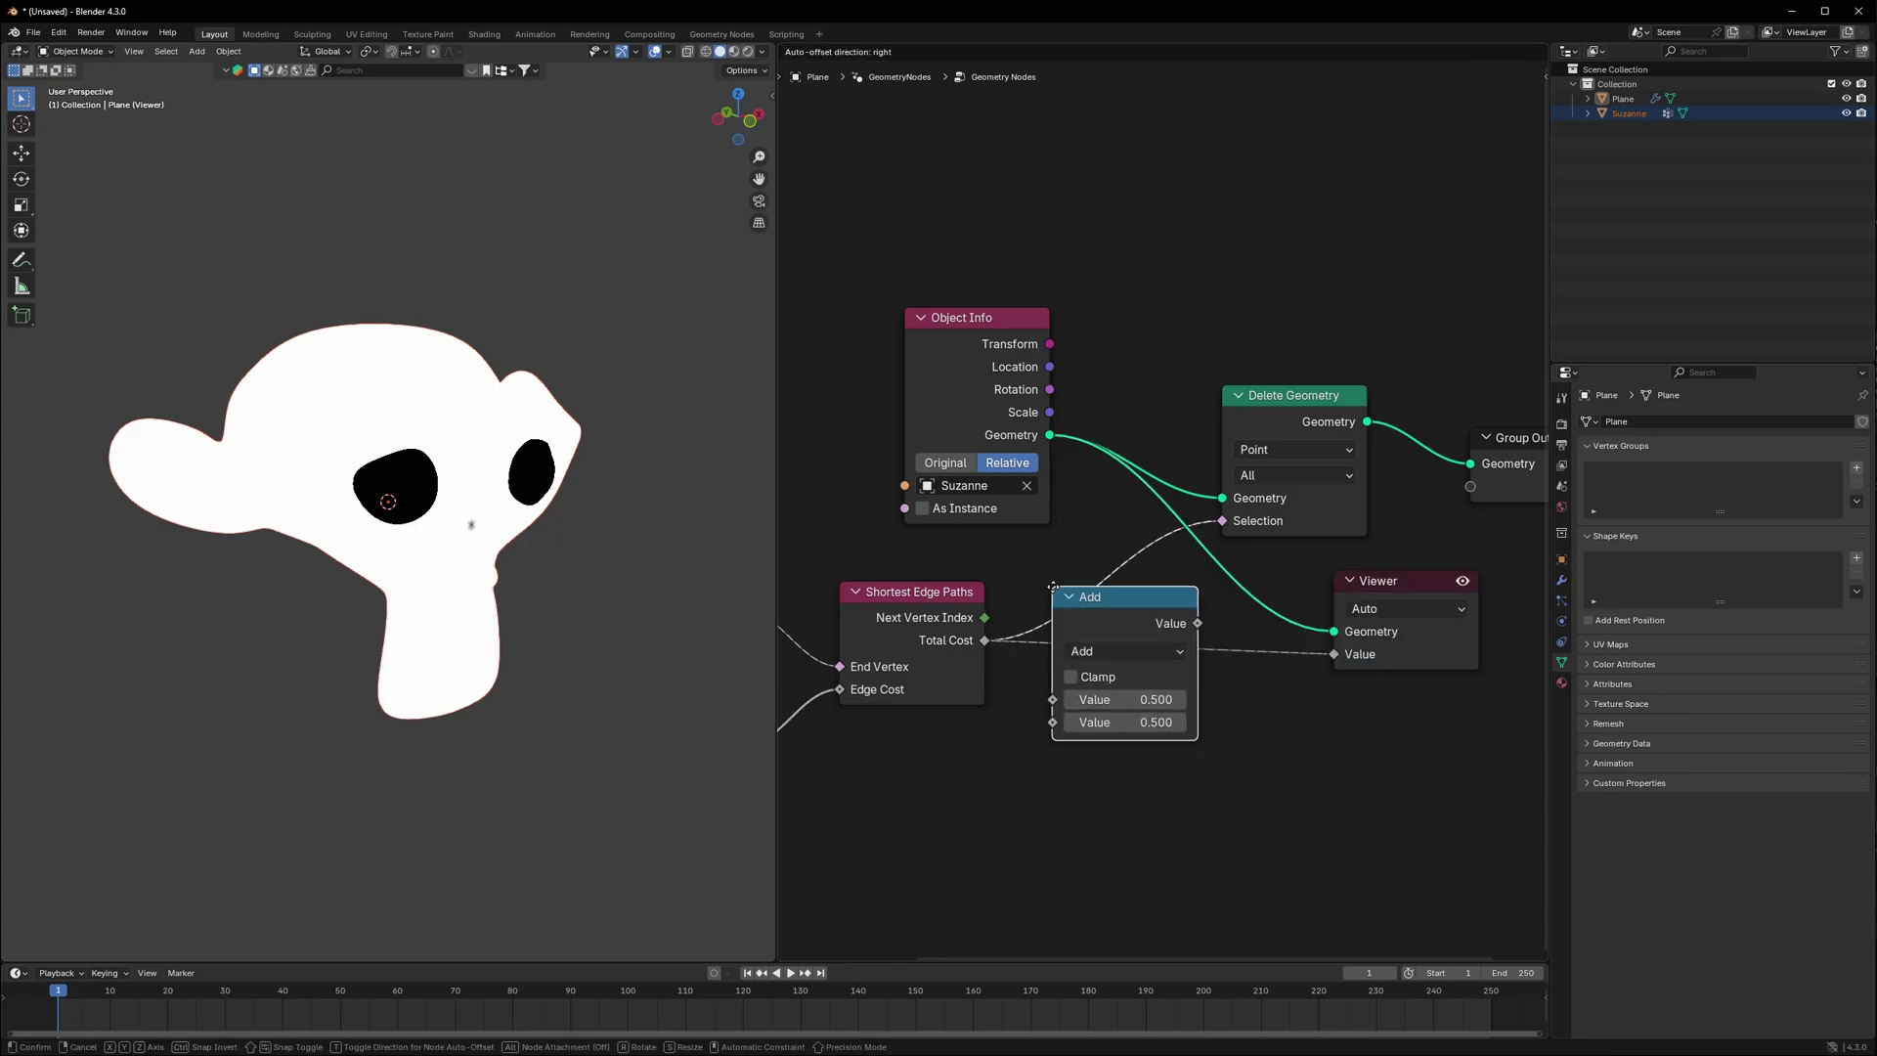
{"action": "left_click", "coordinate": [1127, 613]}
{"action": "left_click", "coordinate": [1129, 613], "text": "ctrl+shift"}
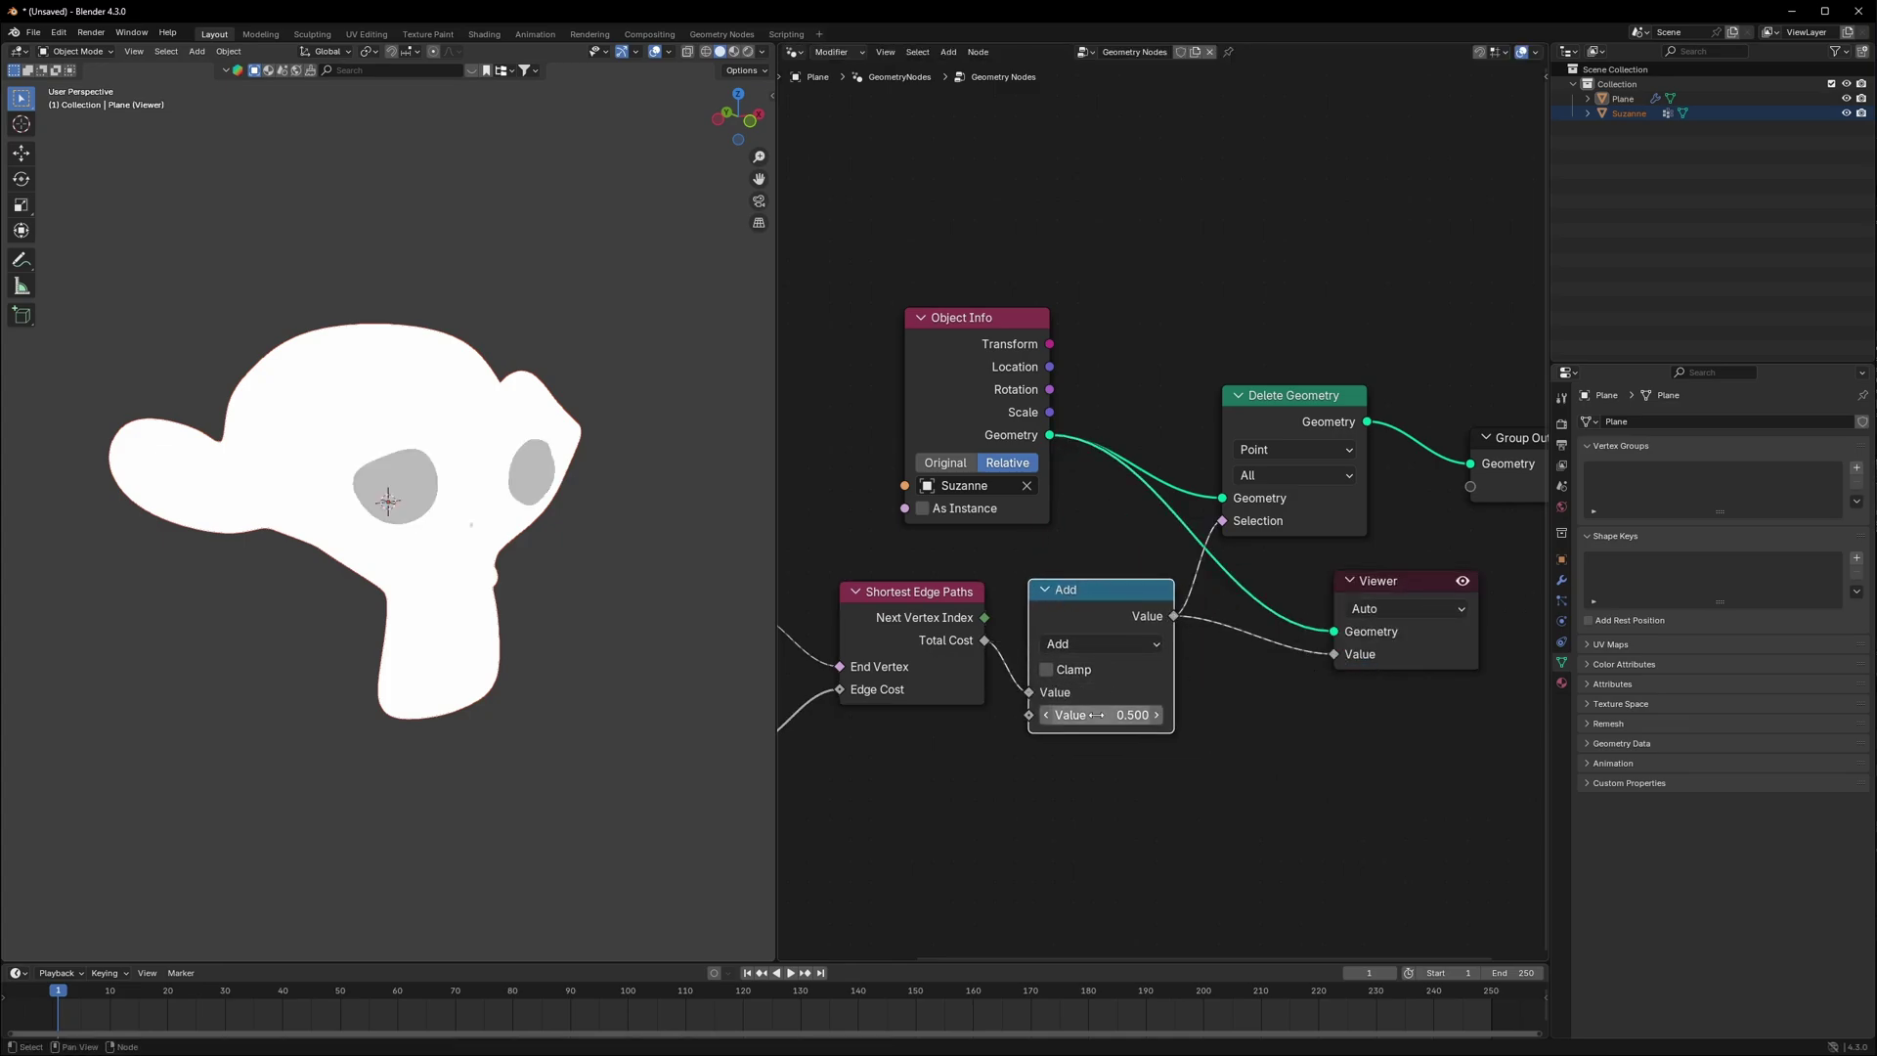
Step: Try different negative amounts in the Add node's second value, ending at about -14.7
{"action": "left_click_drag", "start_coordinate": [1119, 715], "coordinate": [860, 715]}
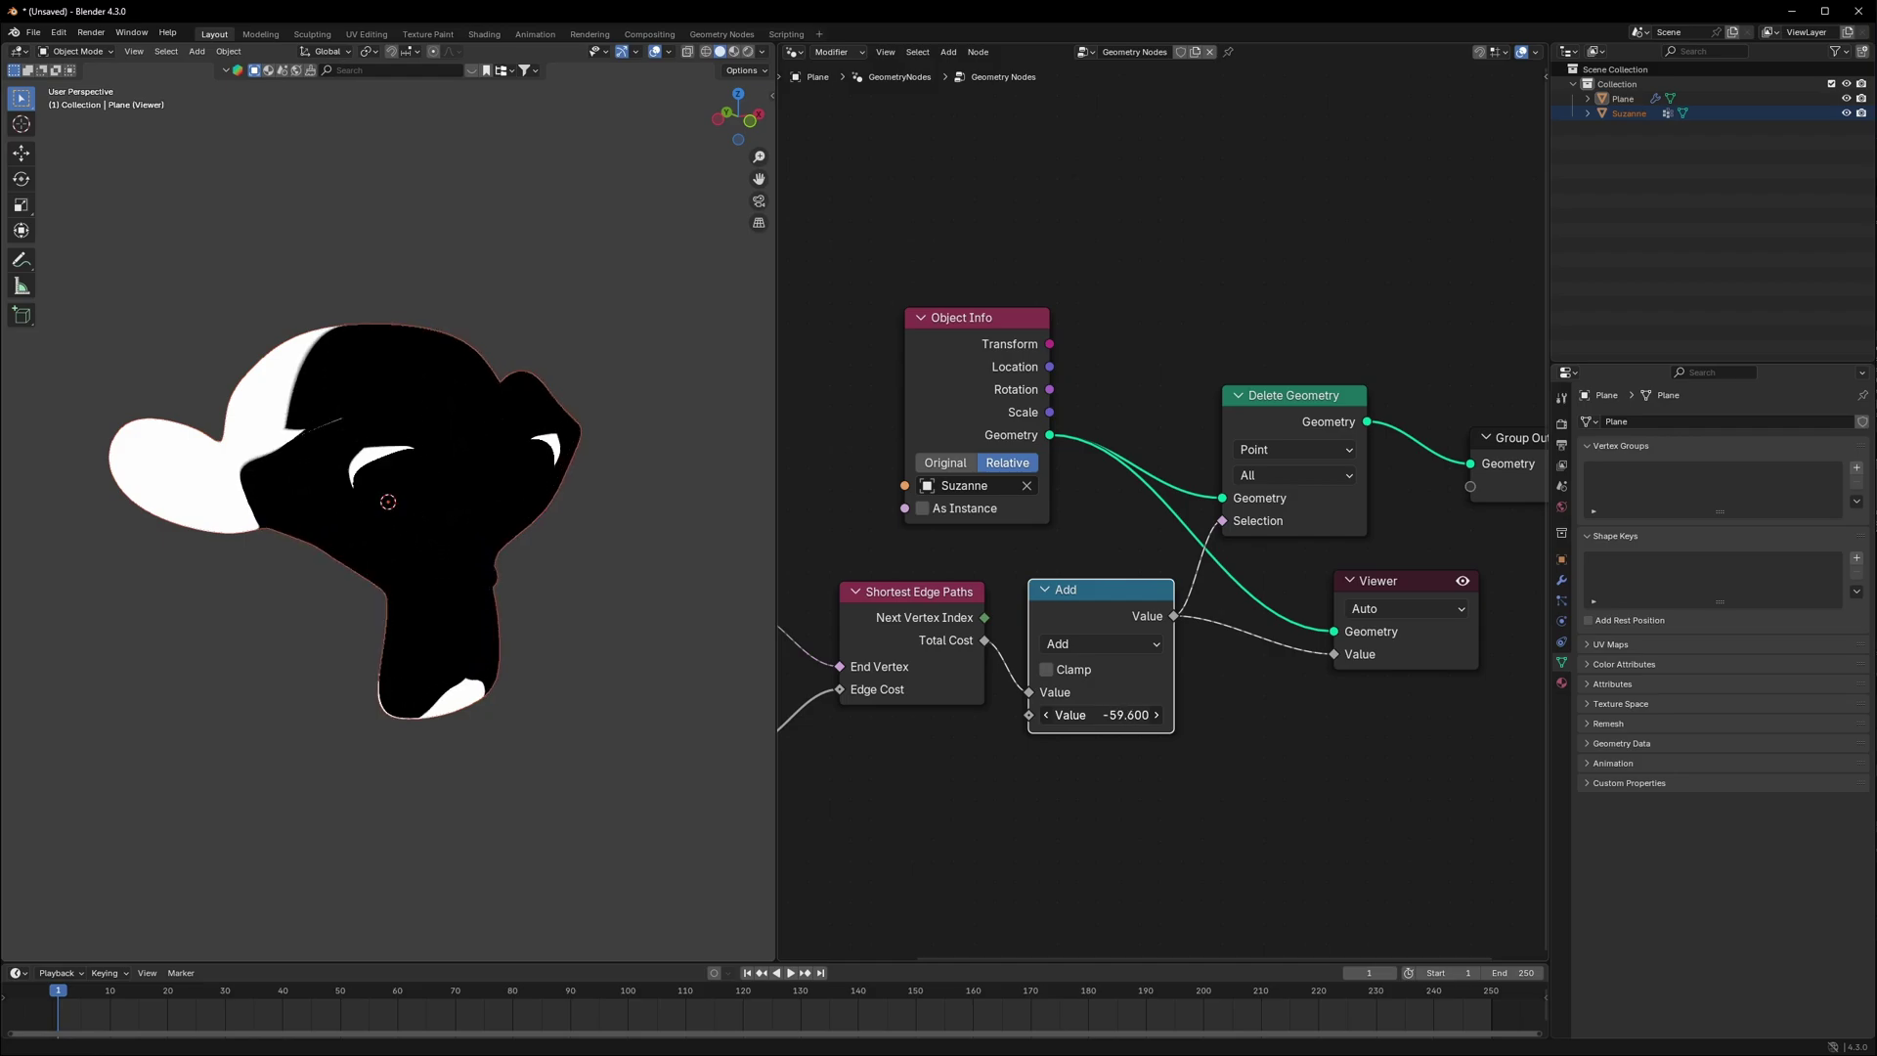
{"action": "left_click_drag", "start_coordinate": [997, 714], "coordinate": [1041, 714]}
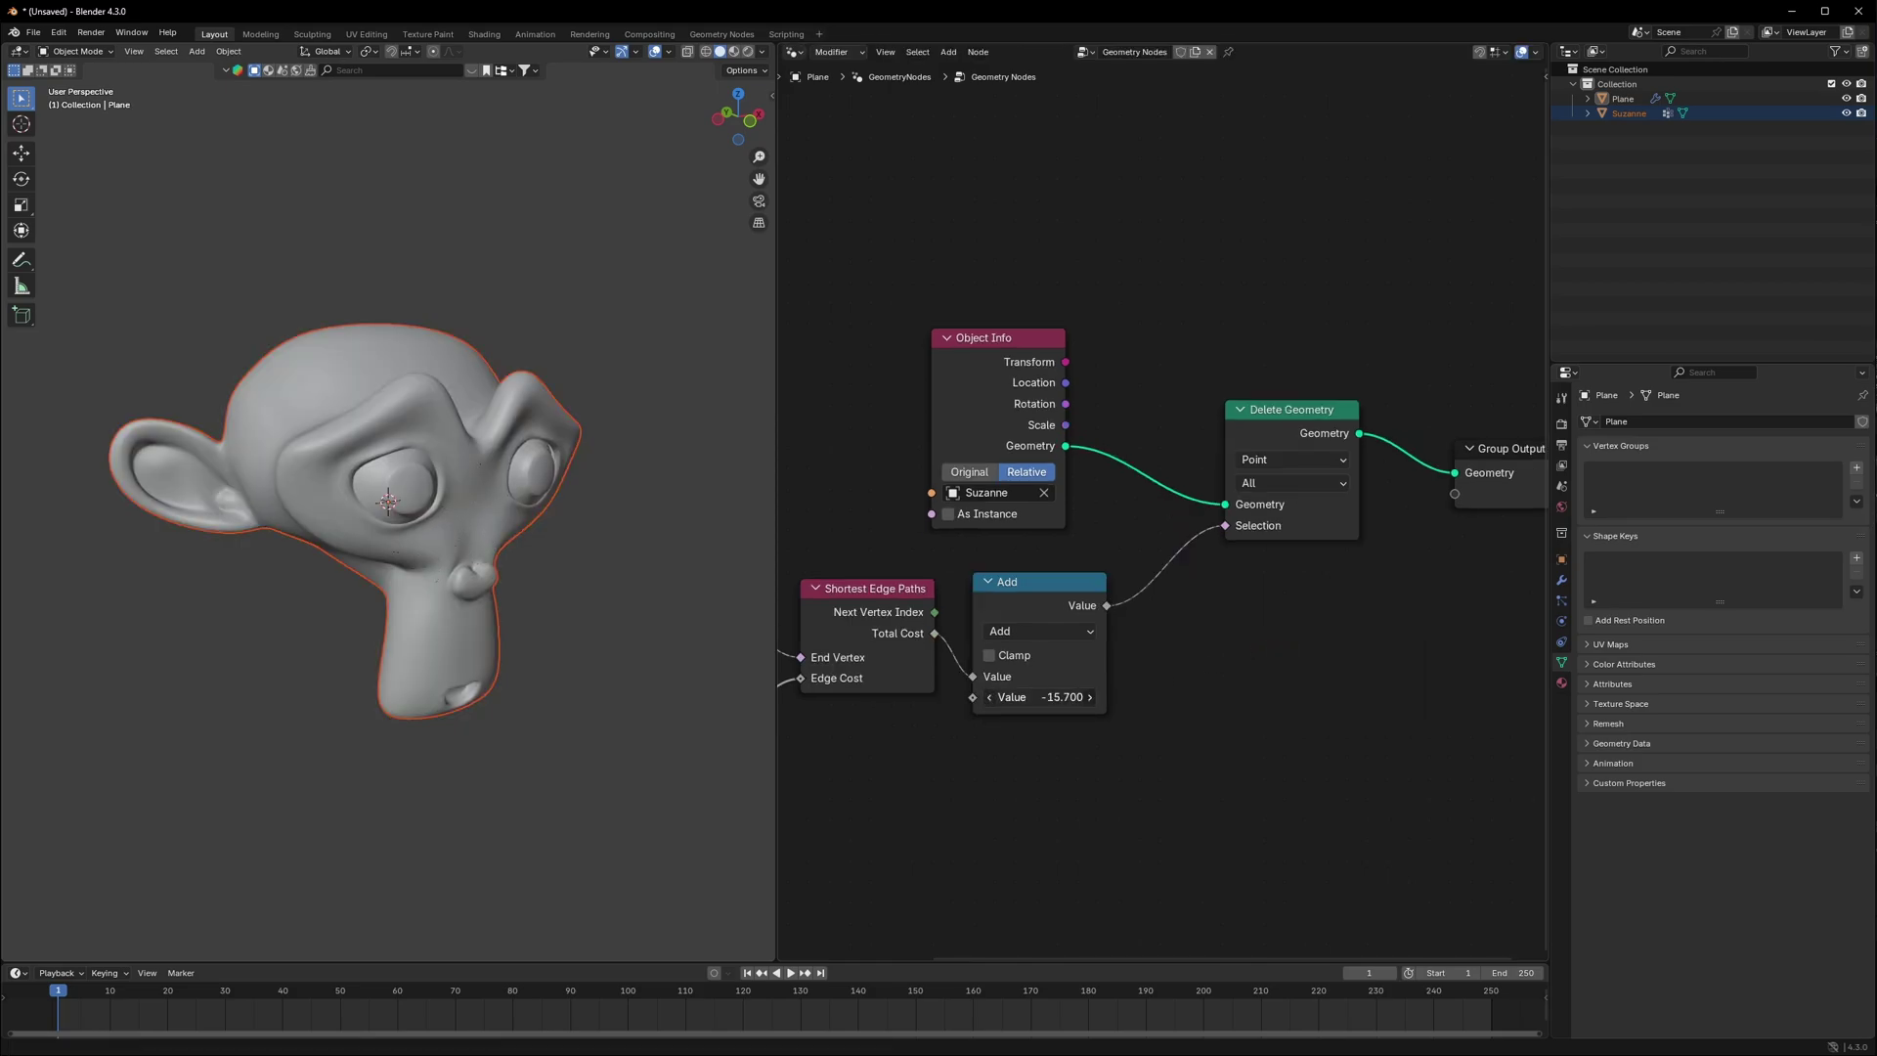
{"action": "left_click_drag", "start_coordinate": [1039, 697], "coordinate": [1049, 697]}
Step: Set the Delete Geometry node's domain to Face
{"action": "scroll", "coordinate": [1241, 665], "scroll_direction": "up", "scroll_amount": 5}
{"action": "middle_click_drag", "start_coordinate": [1296, 658], "coordinate": [1091, 740]}
{"action": "left_click", "coordinate": [1119, 457]}
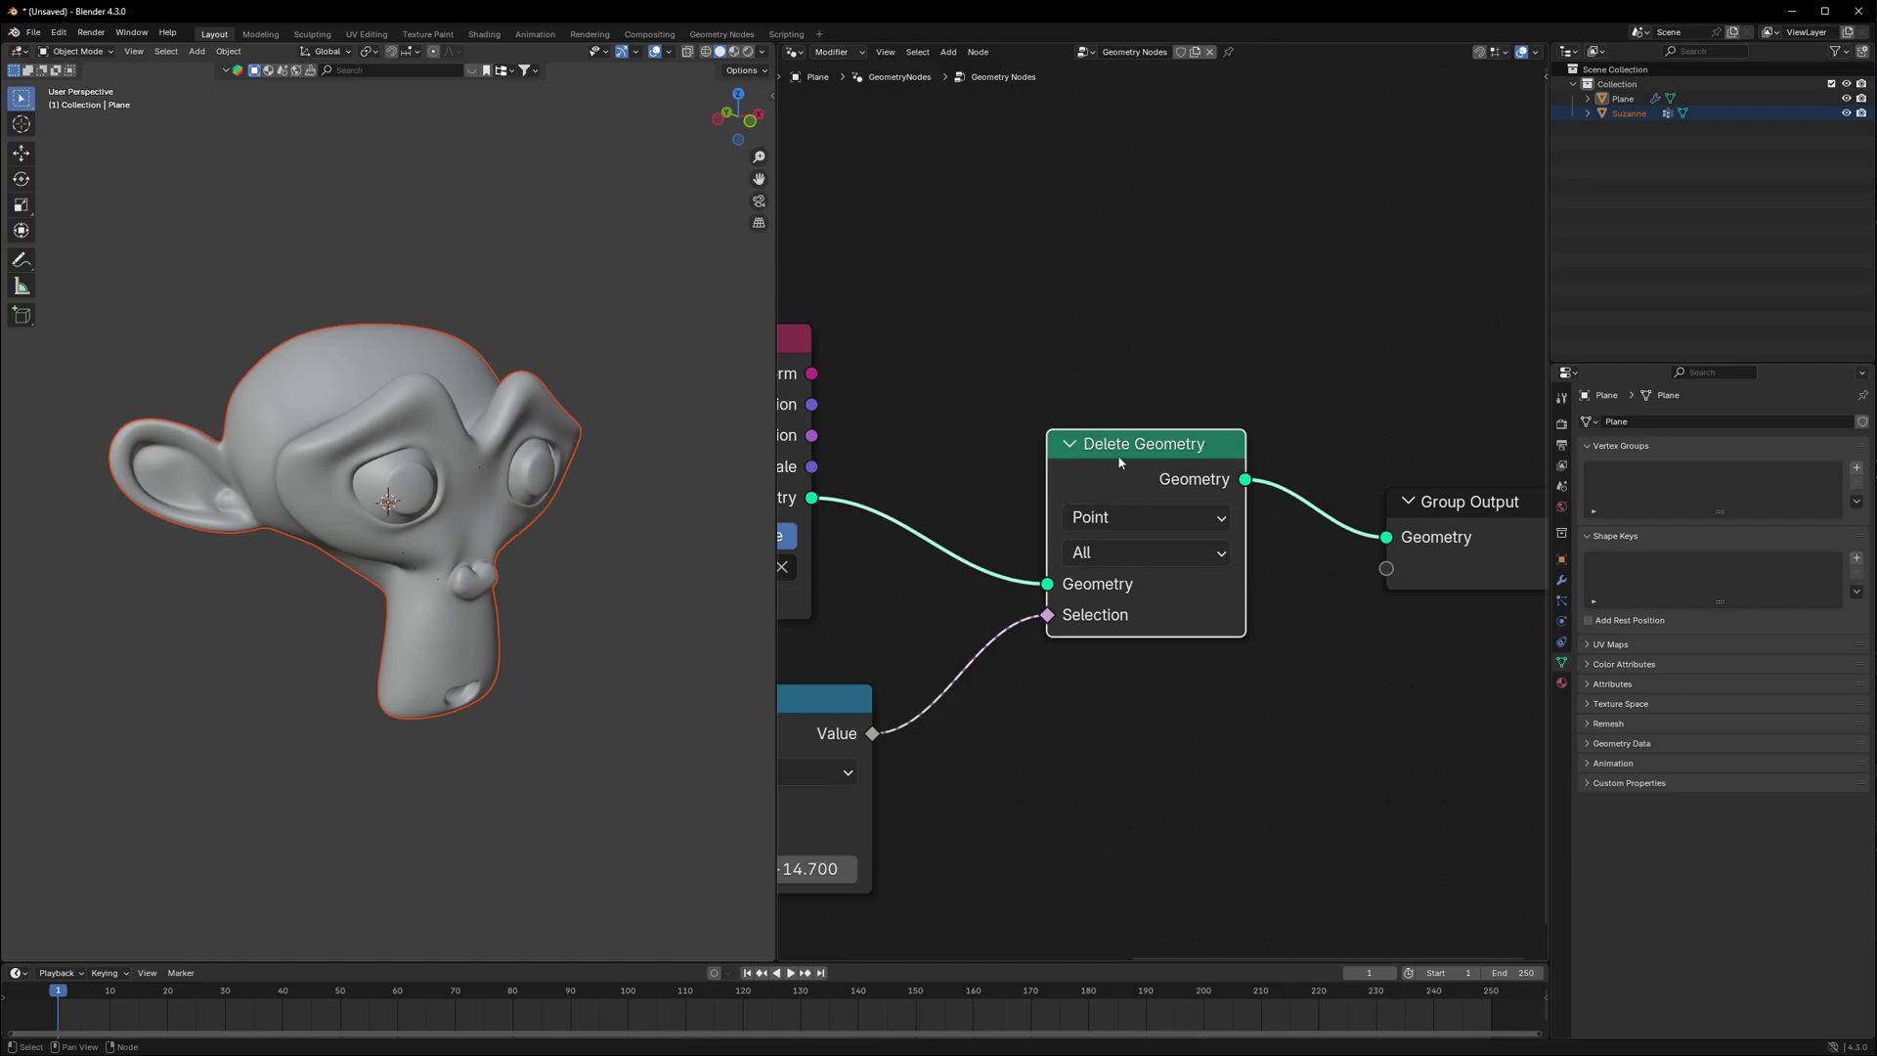
{"action": "left_click", "coordinate": [1142, 534]}
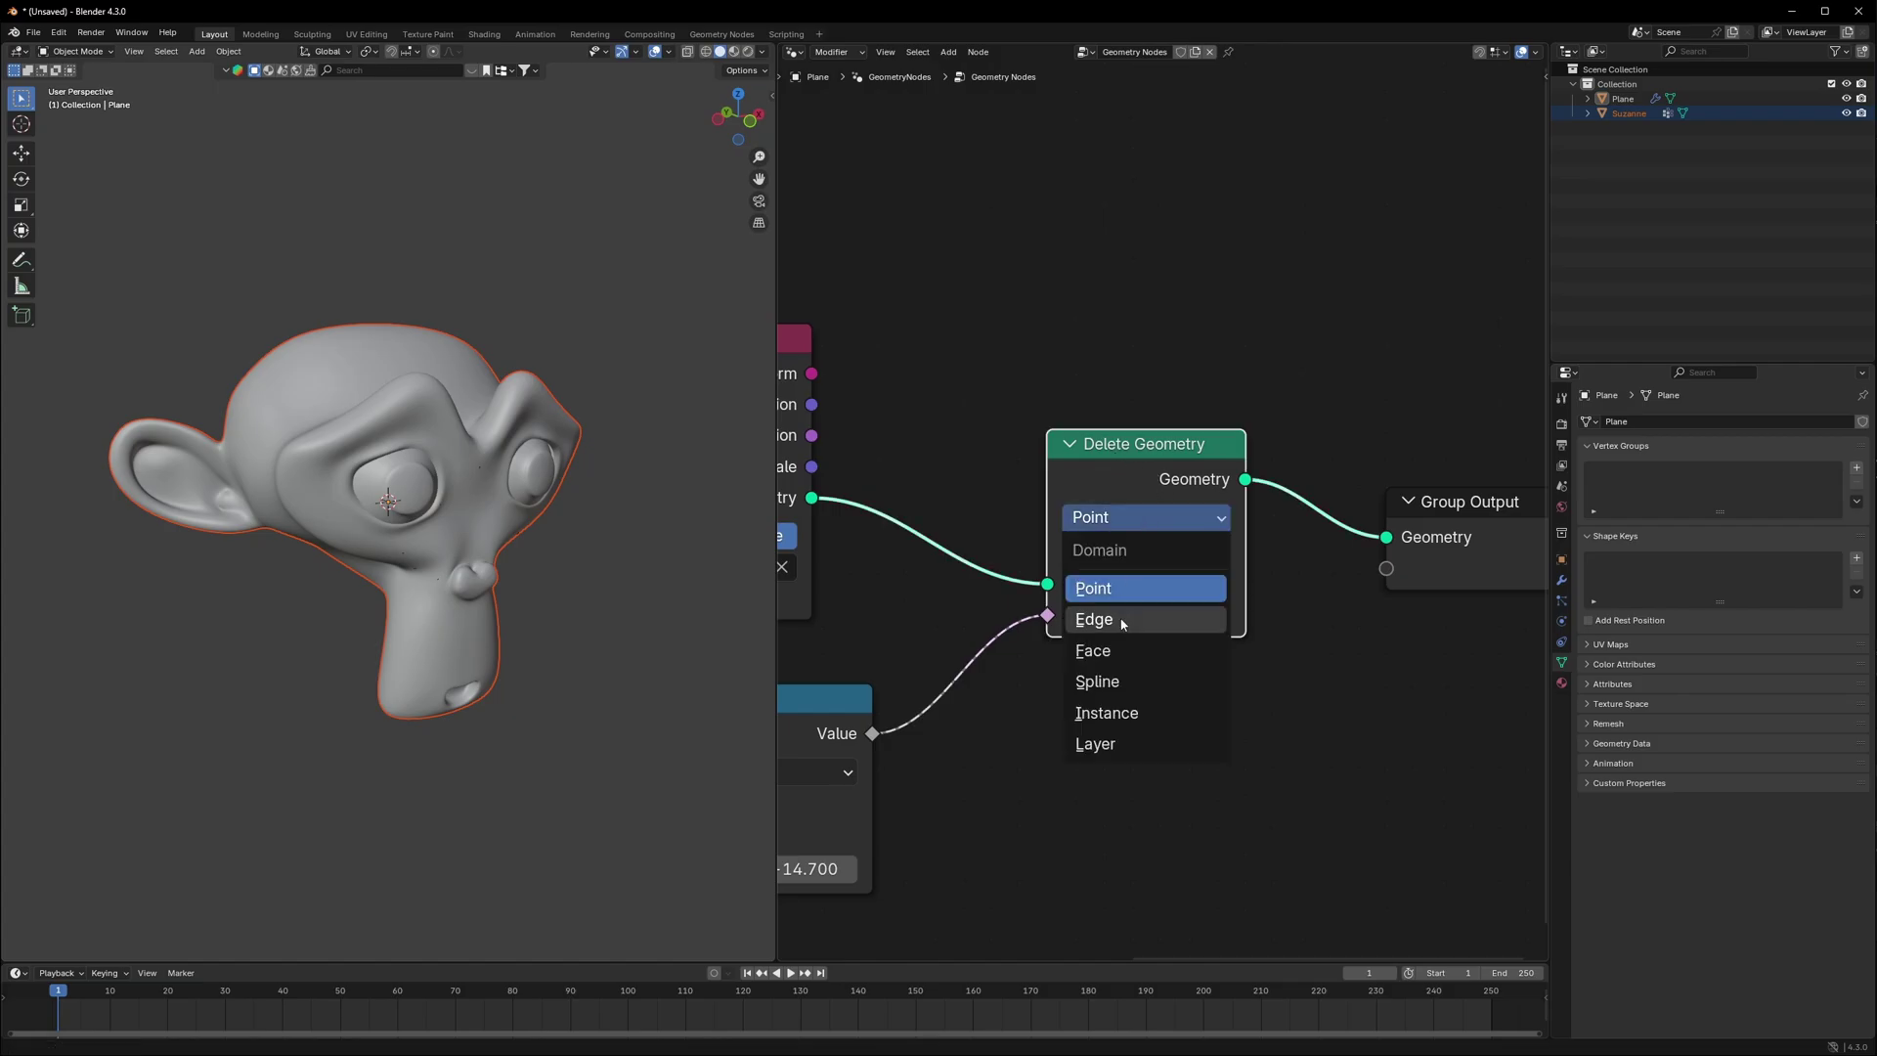
{"action": "left_click", "coordinate": [1114, 647]}
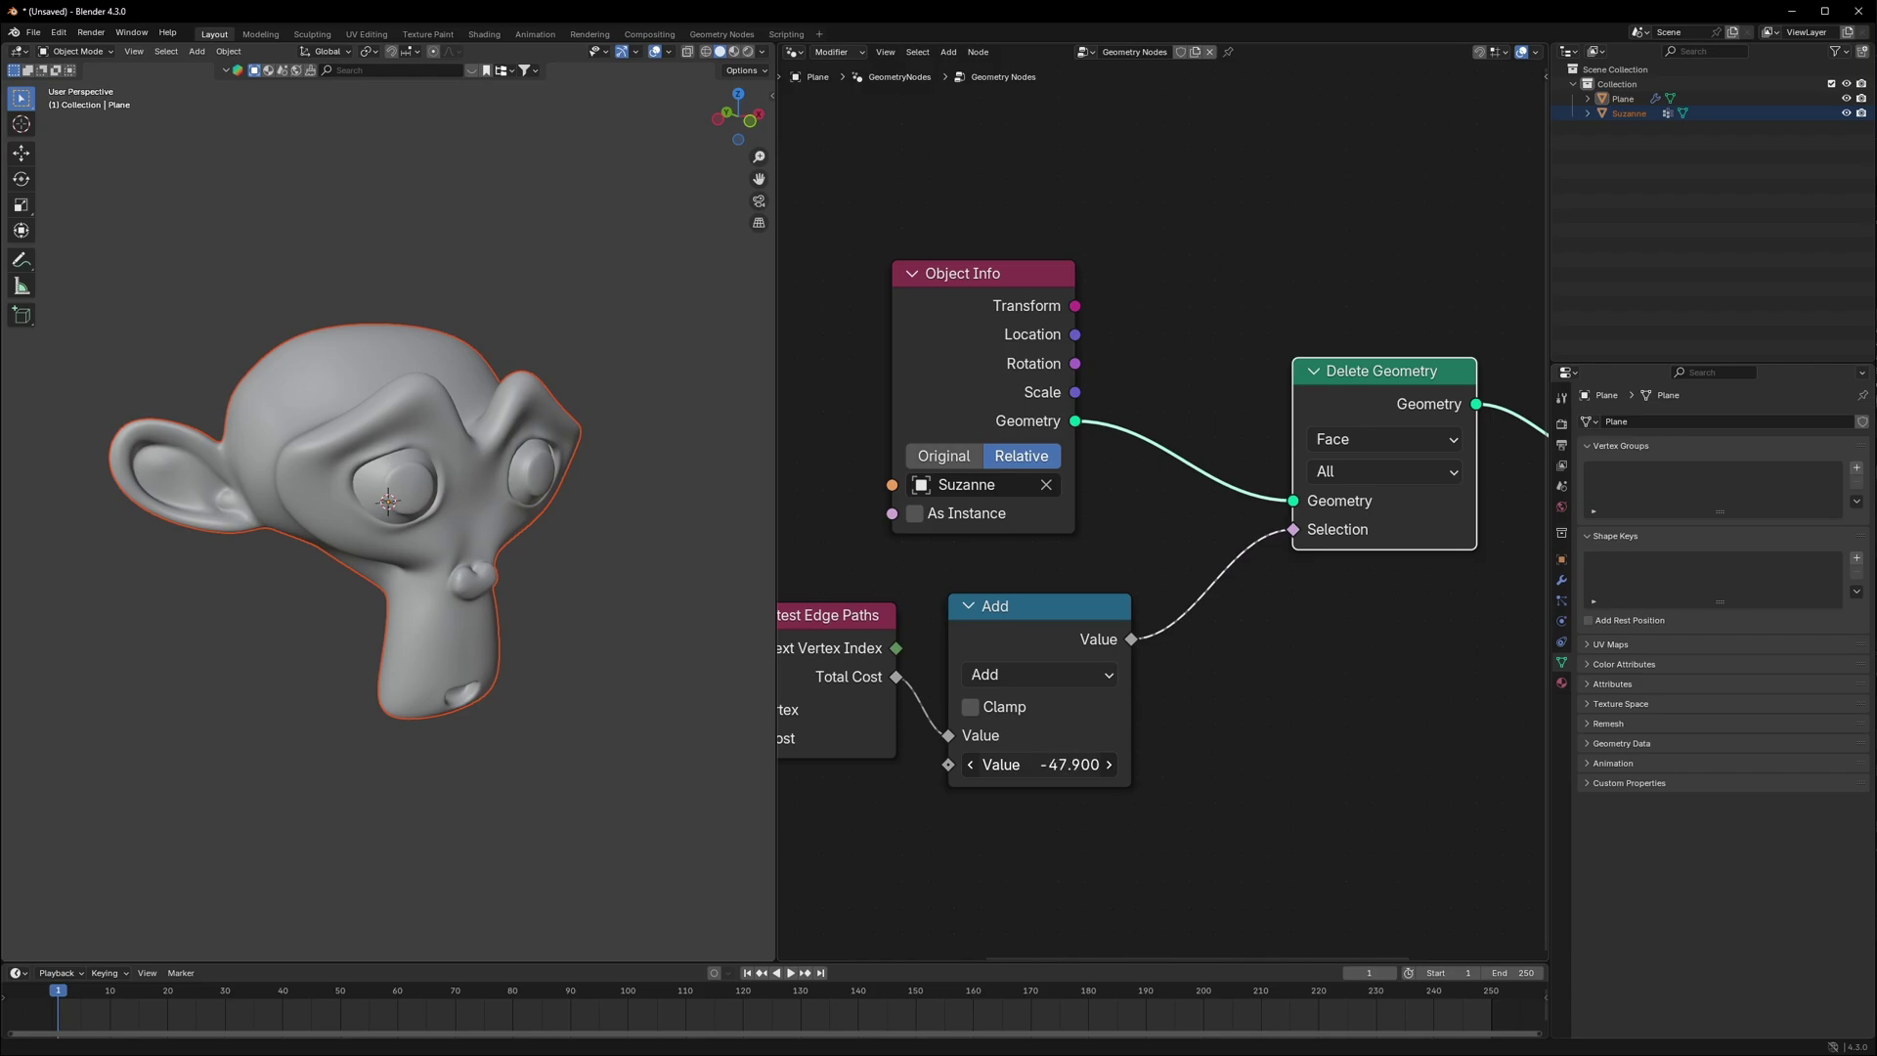
Step: Hide Suzanne in the viewport and keyframe the Add node's second value at -0.5 on frame 1
{"action": "left_click", "coordinate": [1847, 113]}
{"action": "mouse_move", "coordinate": [1039, 763]}
{"action": "left_mouse_down"}
{"action": "mouse_move", "coordinate": [1159, 764]}
{"action": "mouse_move", "coordinate": [1052, 764]}
{"action": "left_mouse_up"}
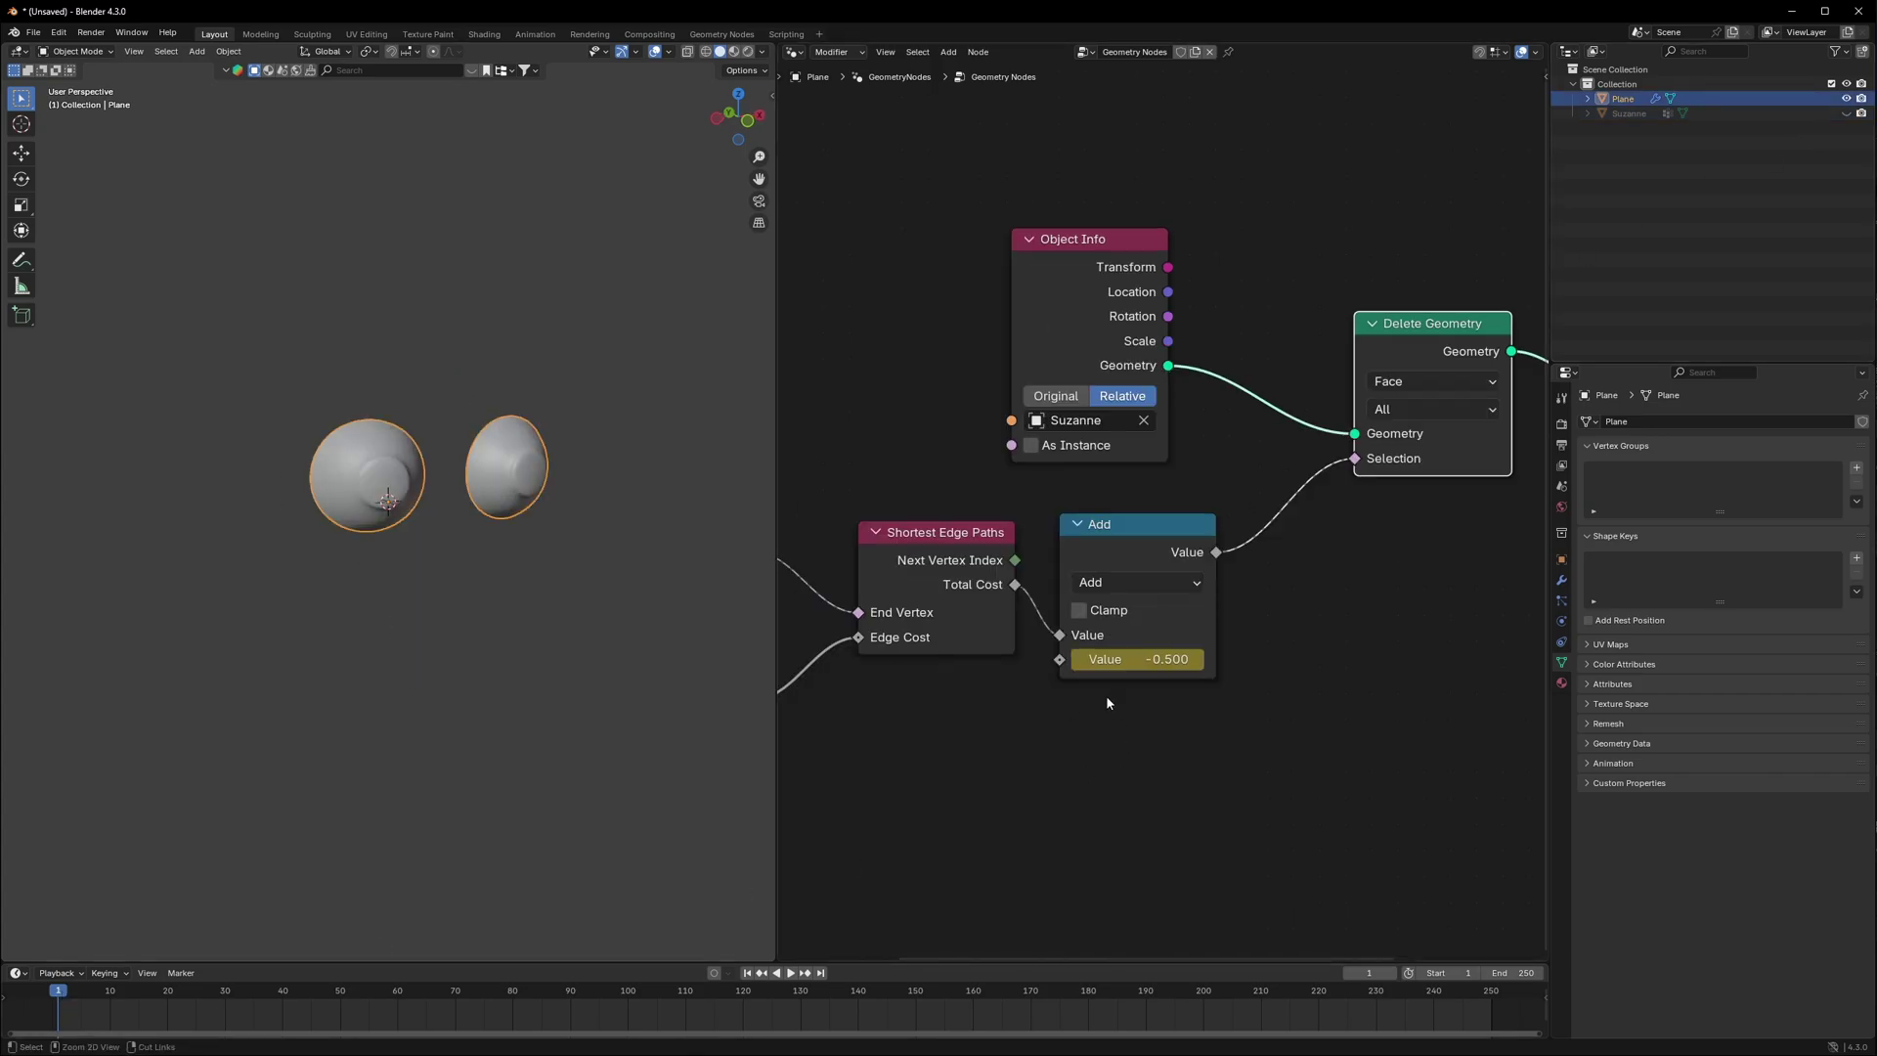
{"action": "key", "text": "ctrl+z"}
{"action": "left_click_drag", "start_coordinate": [1151, 534], "coordinate": [1175, 524]}
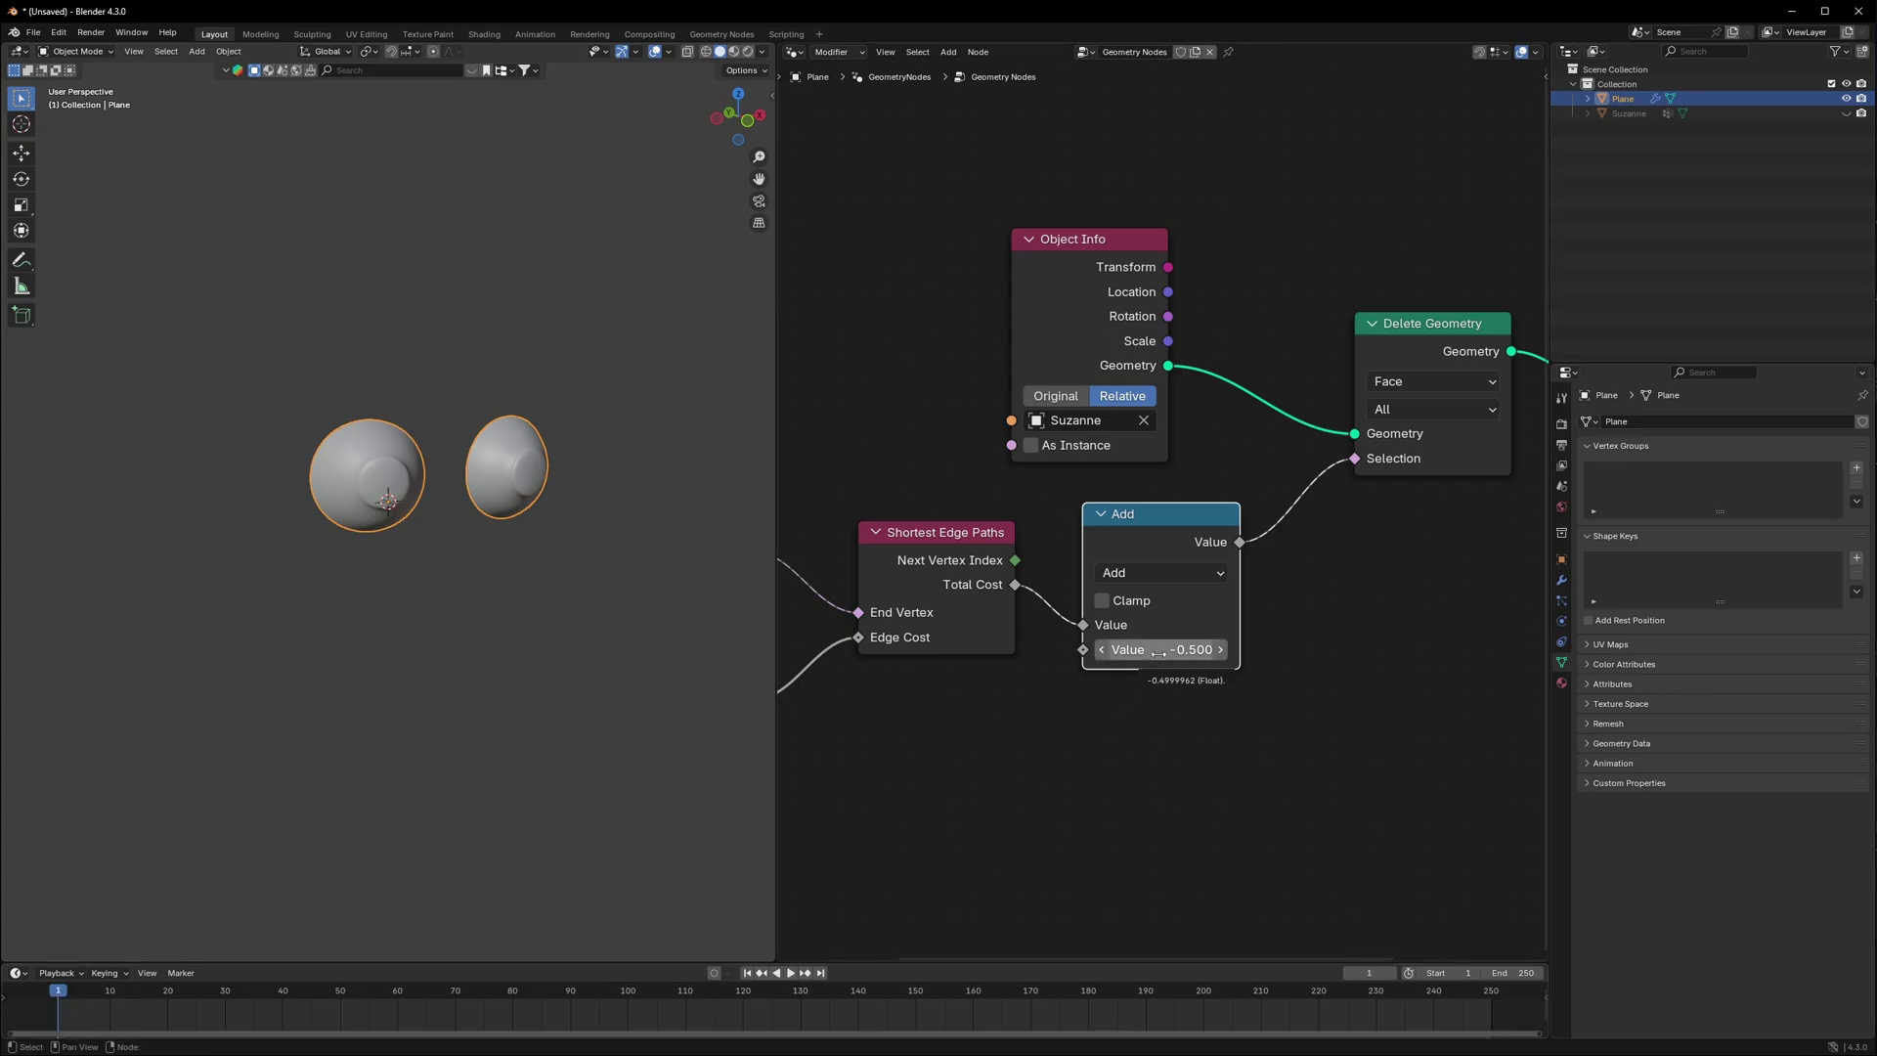
{"action": "key", "text": "i"}
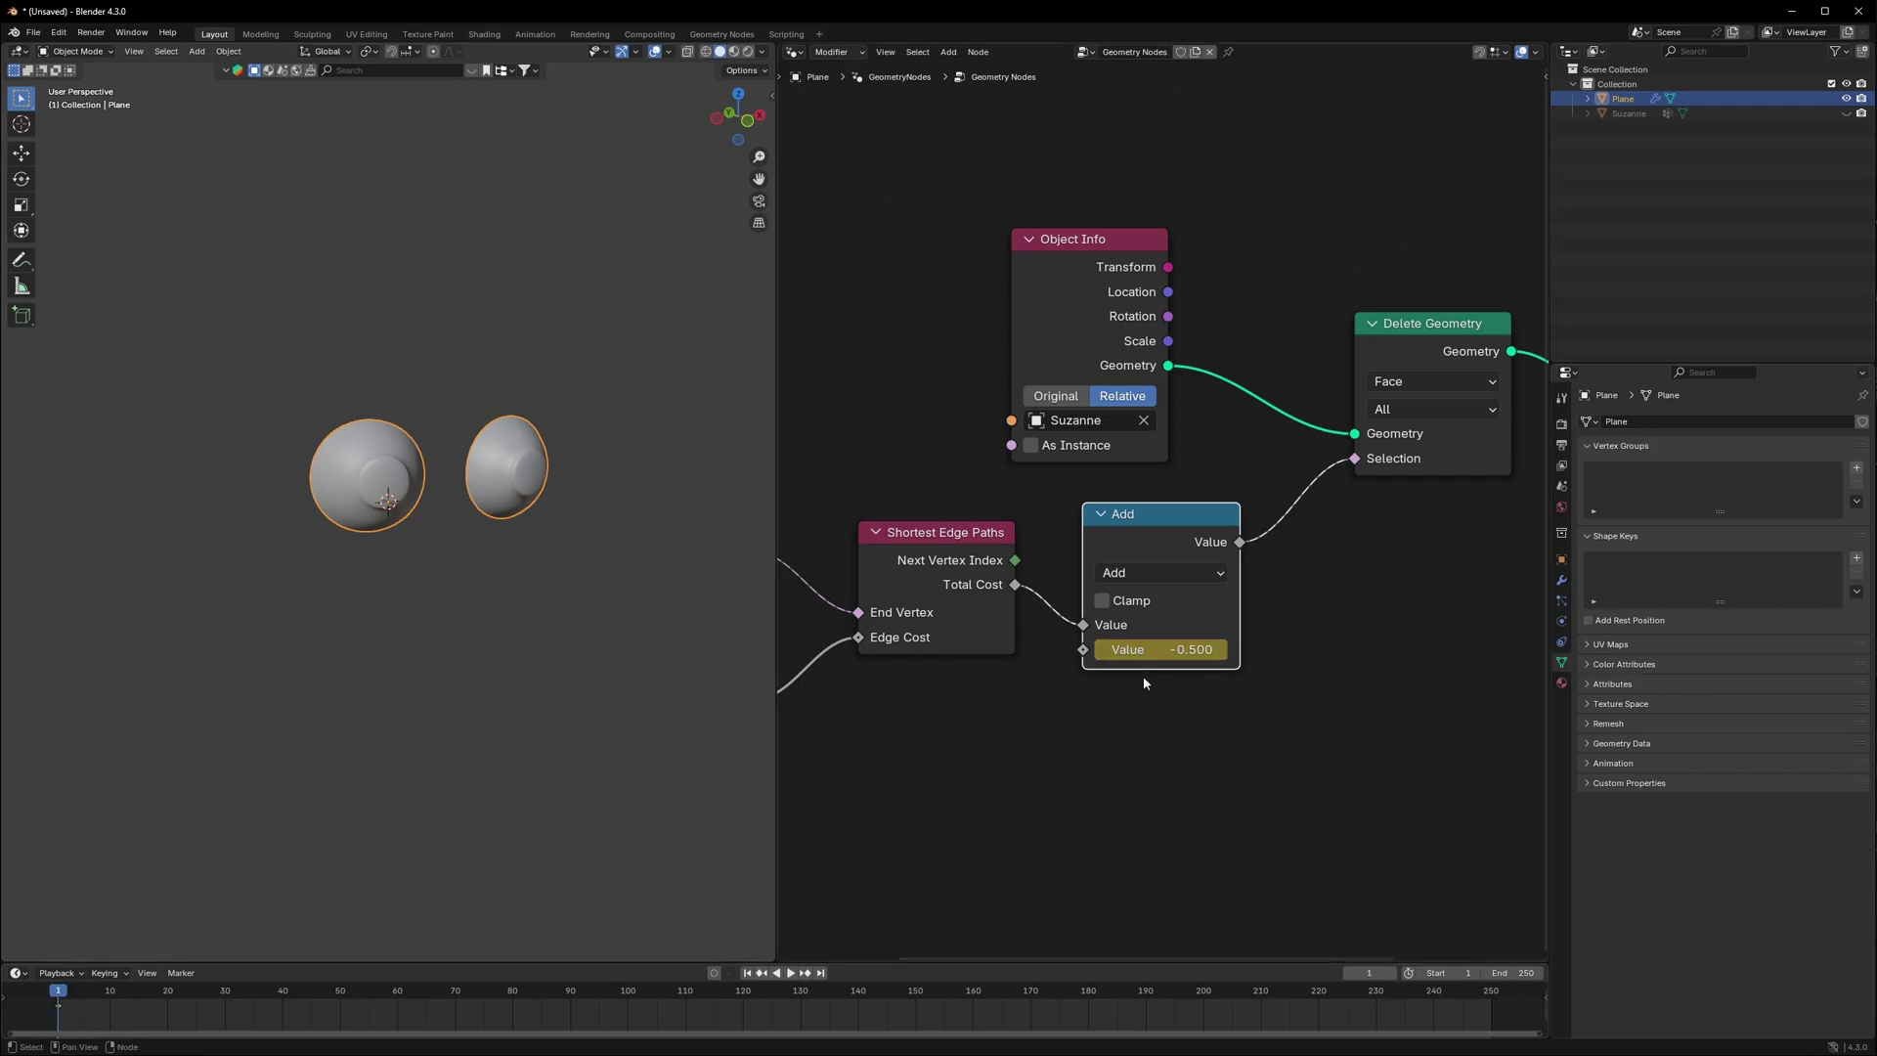
Step: Keyframe the Add node's second value at -125.2 on frame 150 and play the animation from the beginning
{"action": "left_click_drag", "start_coordinate": [64, 994], "coordinate": [913, 1009]}
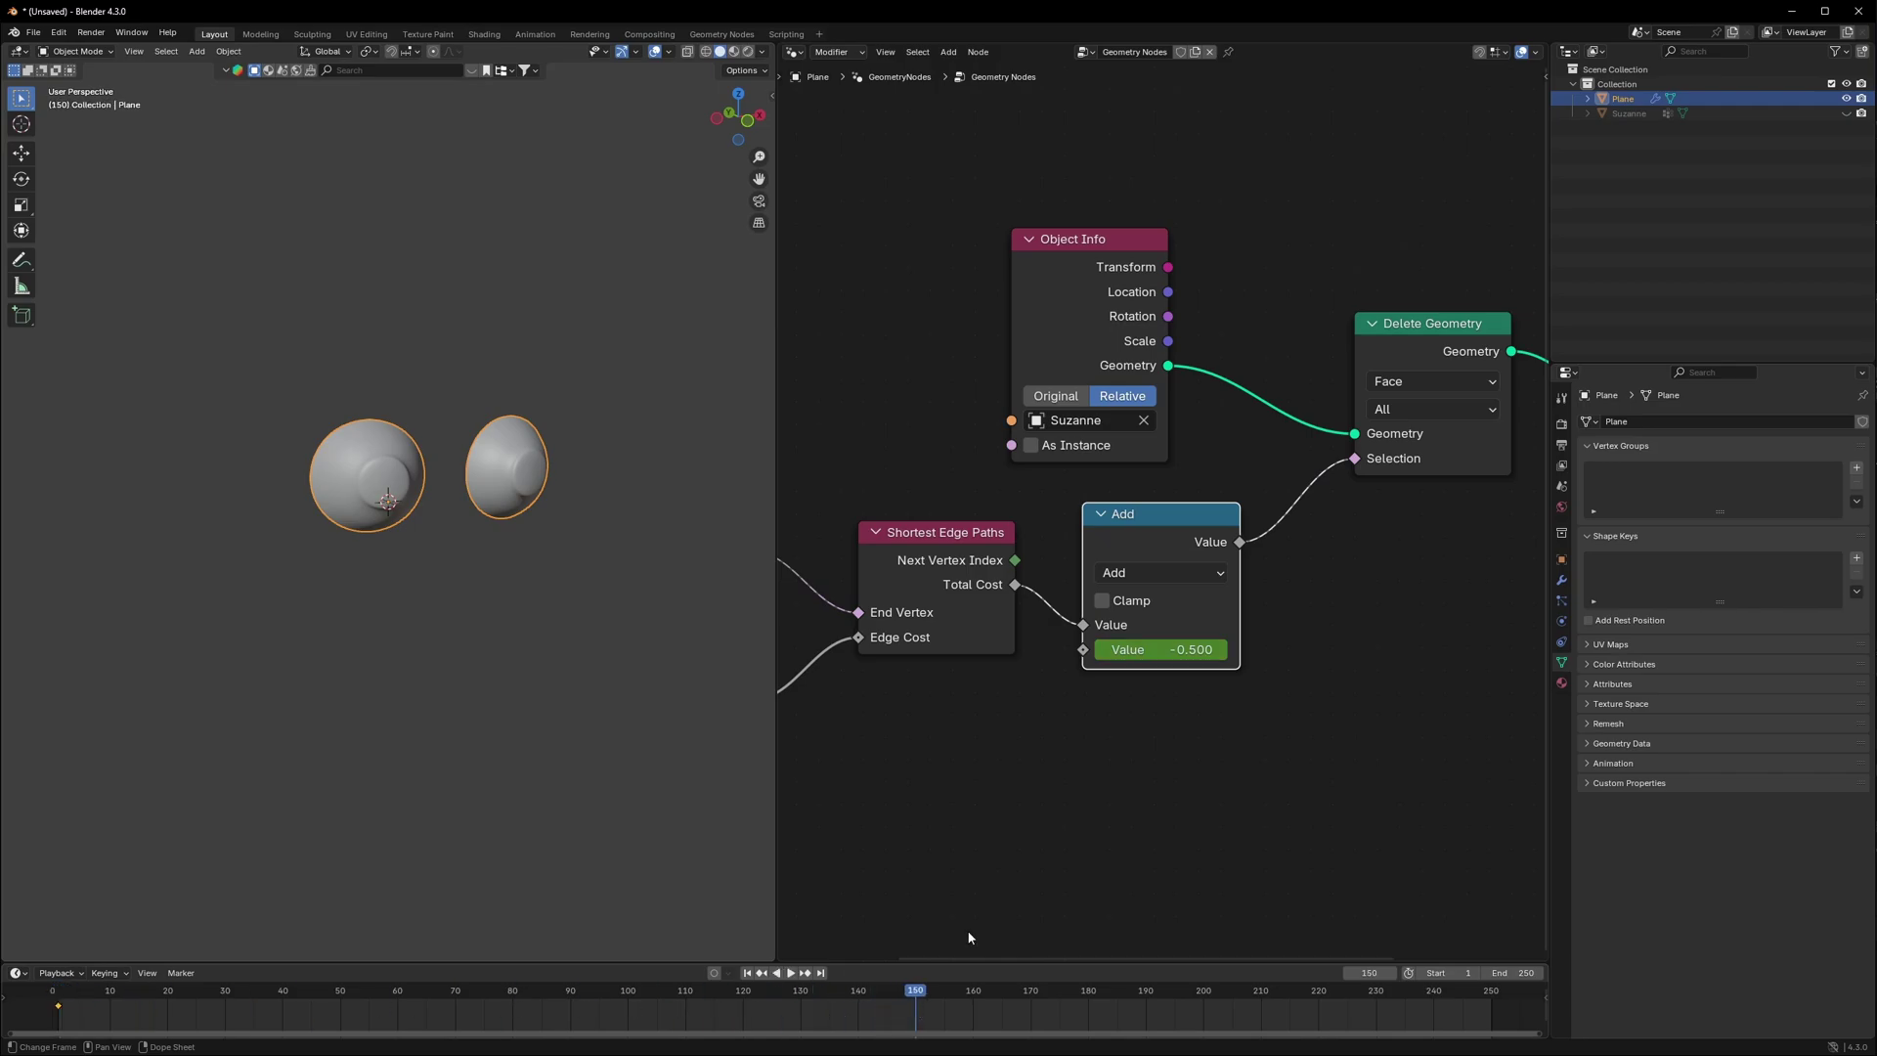
{"action": "left_click_drag", "start_coordinate": [1154, 652], "coordinate": [699, 707]}
{"action": "middle_click_drag", "start_coordinate": [699, 706], "coordinate": [352, 684]}
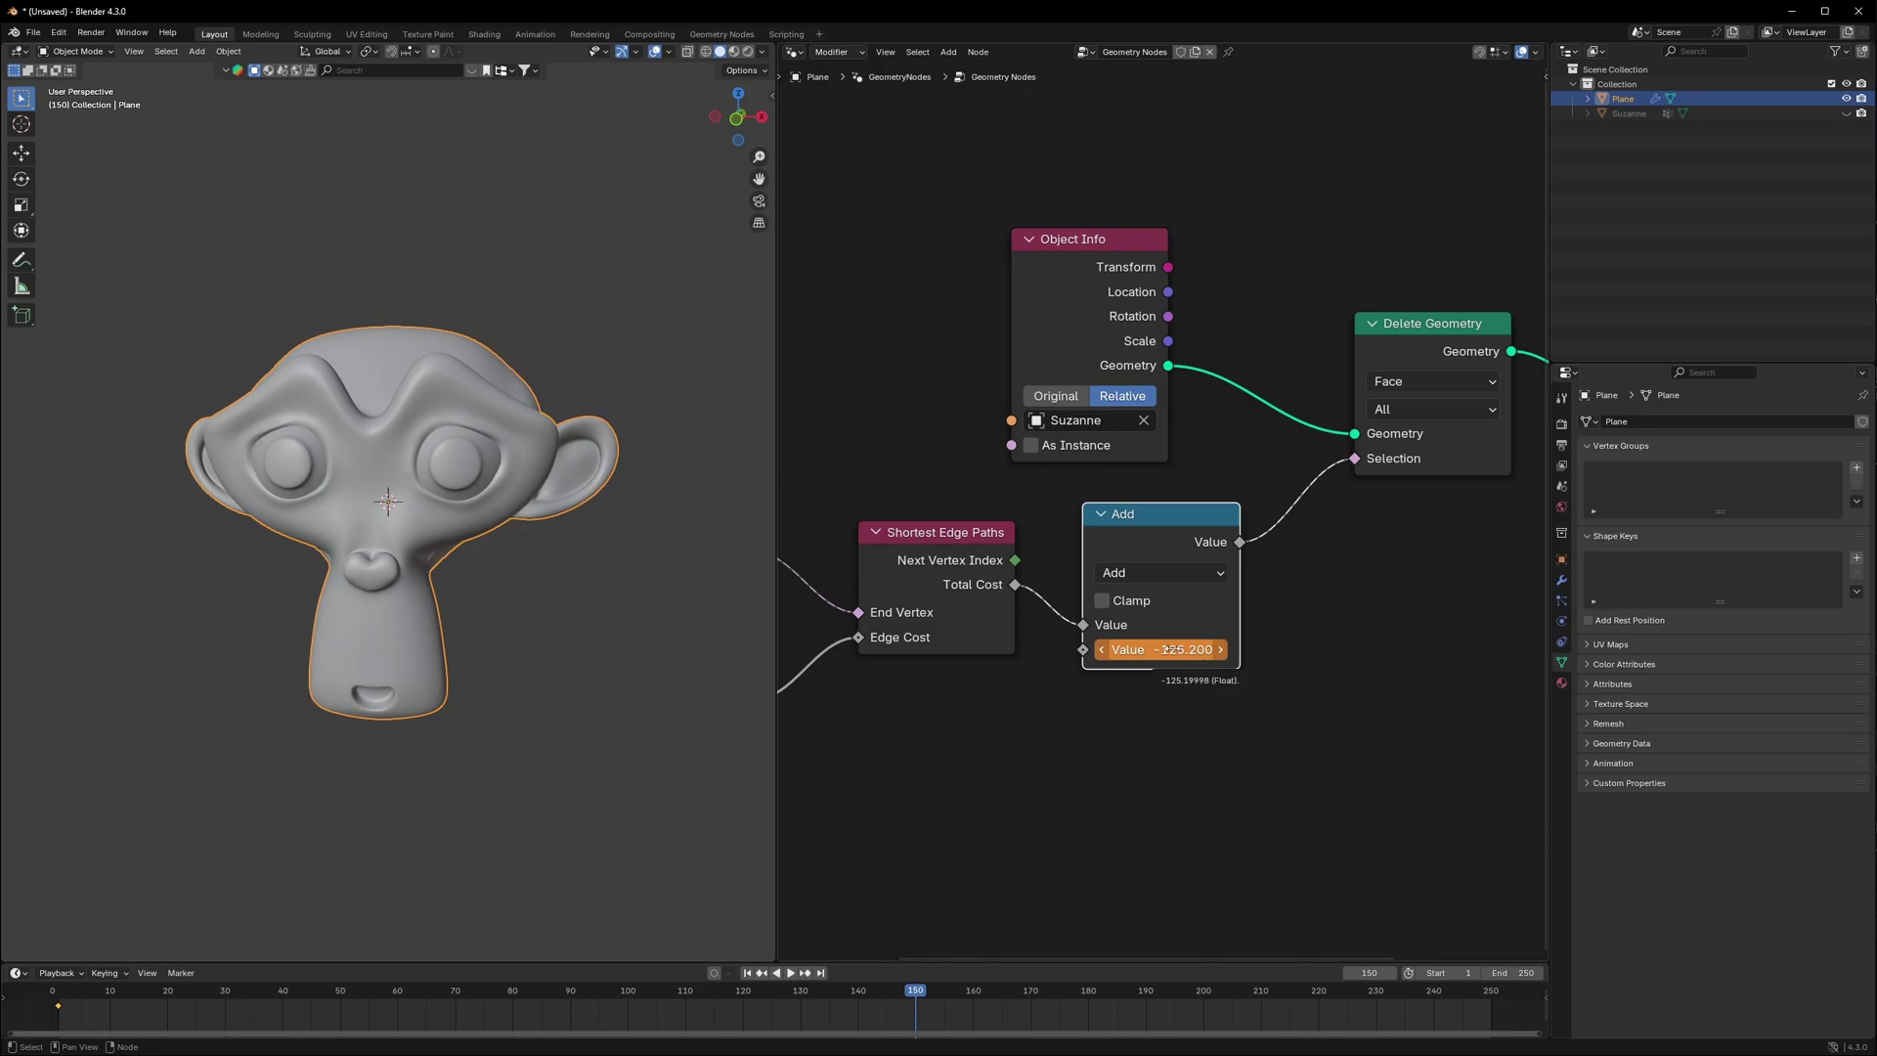
{"action": "left_click_drag", "start_coordinate": [1137, 531], "coordinate": [1155, 524]}
{"action": "key", "text": "shift+Left"}
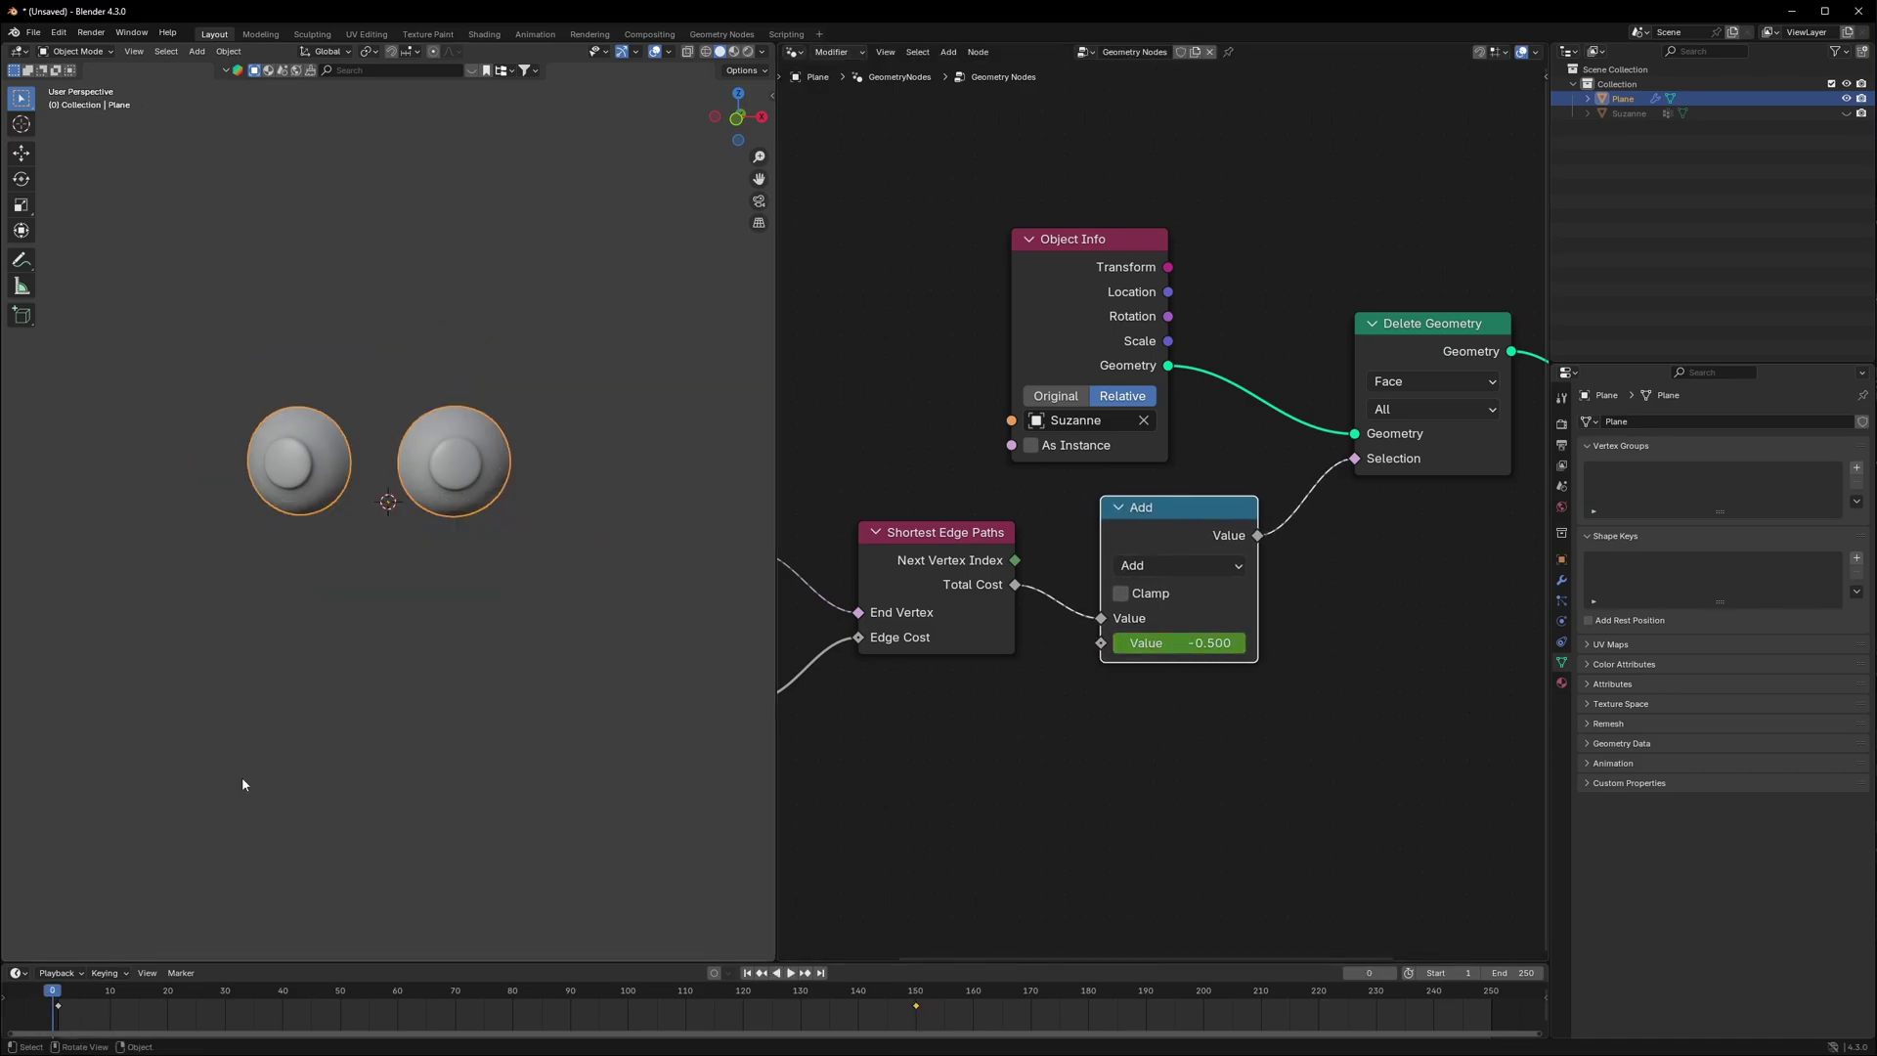
{"action": "key", "text": "space"}
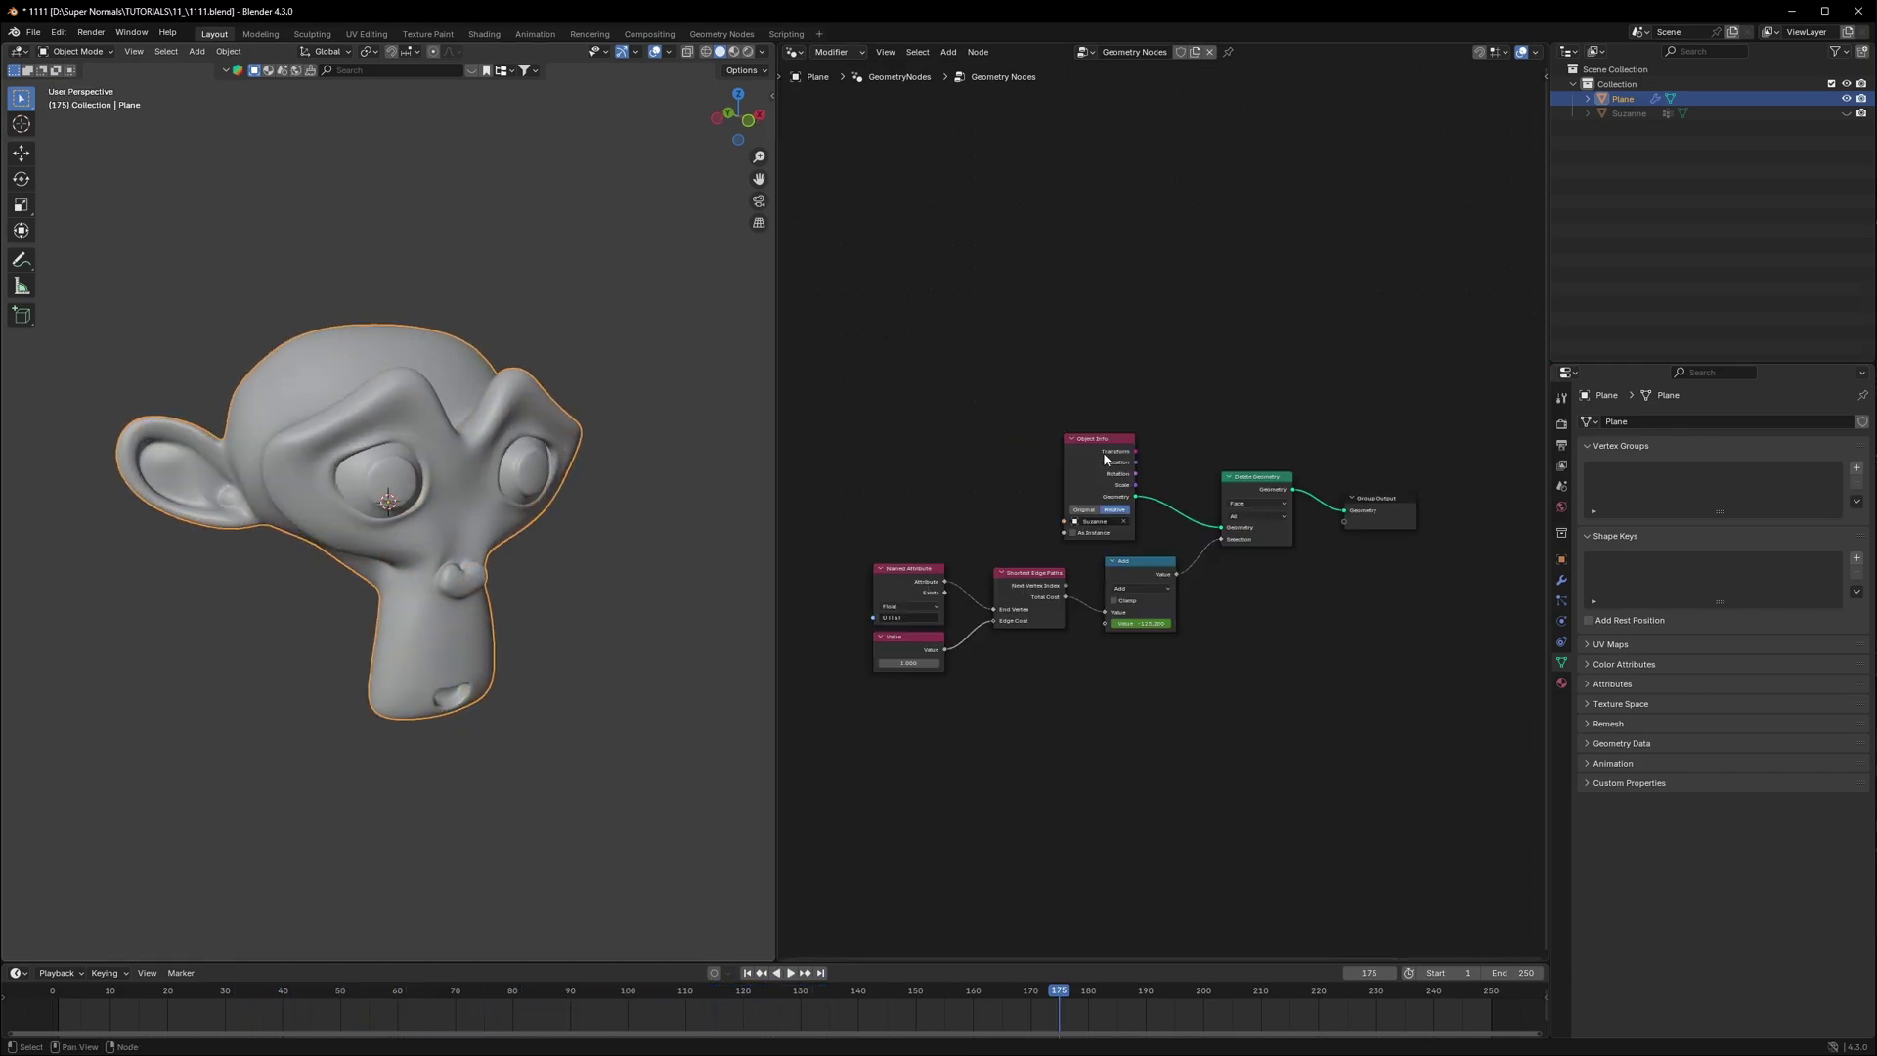
Step: Spread out the node tree by moving Object Info, the edge-path nodes, Delete Geometry and Group Output farther apart
{"action": "left_click_drag", "start_coordinate": [1105, 459], "coordinate": [991, 385]}
{"action": "left_click_drag", "start_coordinate": [1204, 713], "coordinate": [882, 565]}
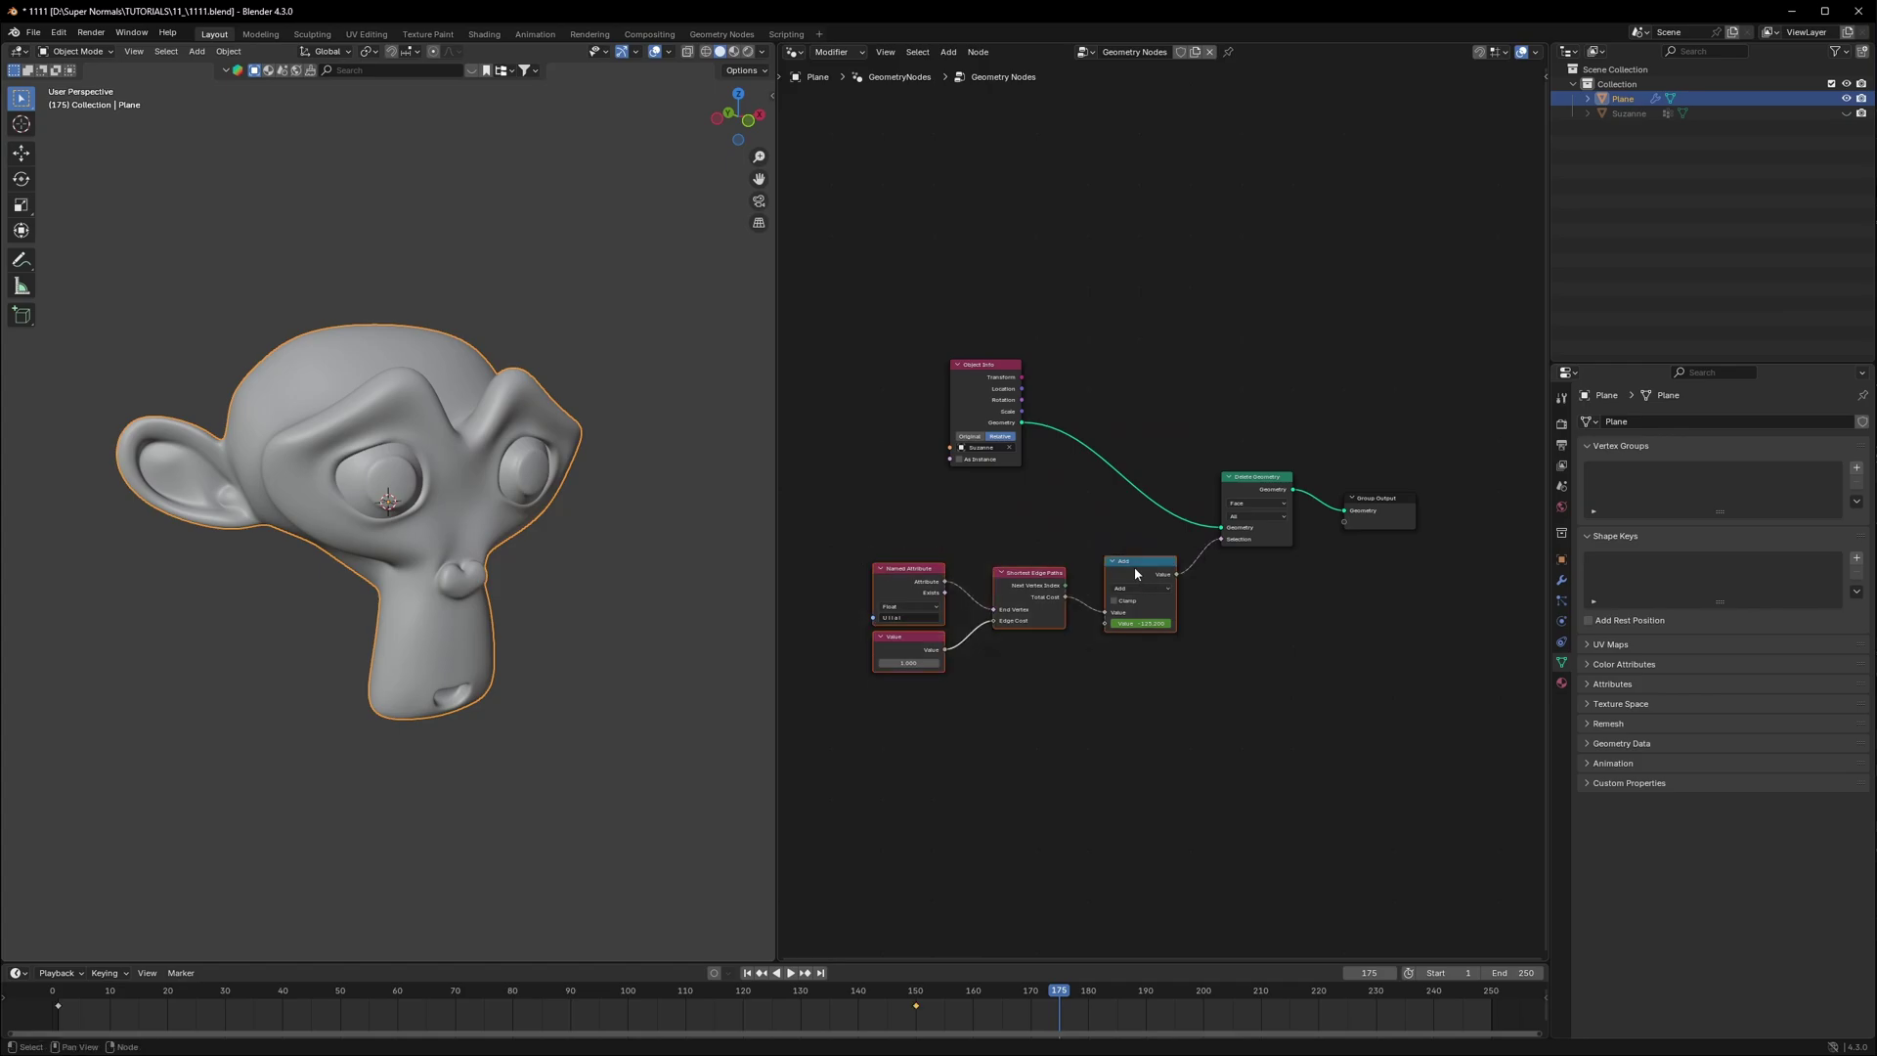
{"action": "mouse_move", "coordinate": [1134, 566]}
{"action": "left_mouse_down"}
{"action": "mouse_move", "coordinate": [1233, 573]}
{"action": "mouse_move", "coordinate": [1127, 555]}
{"action": "left_mouse_up"}
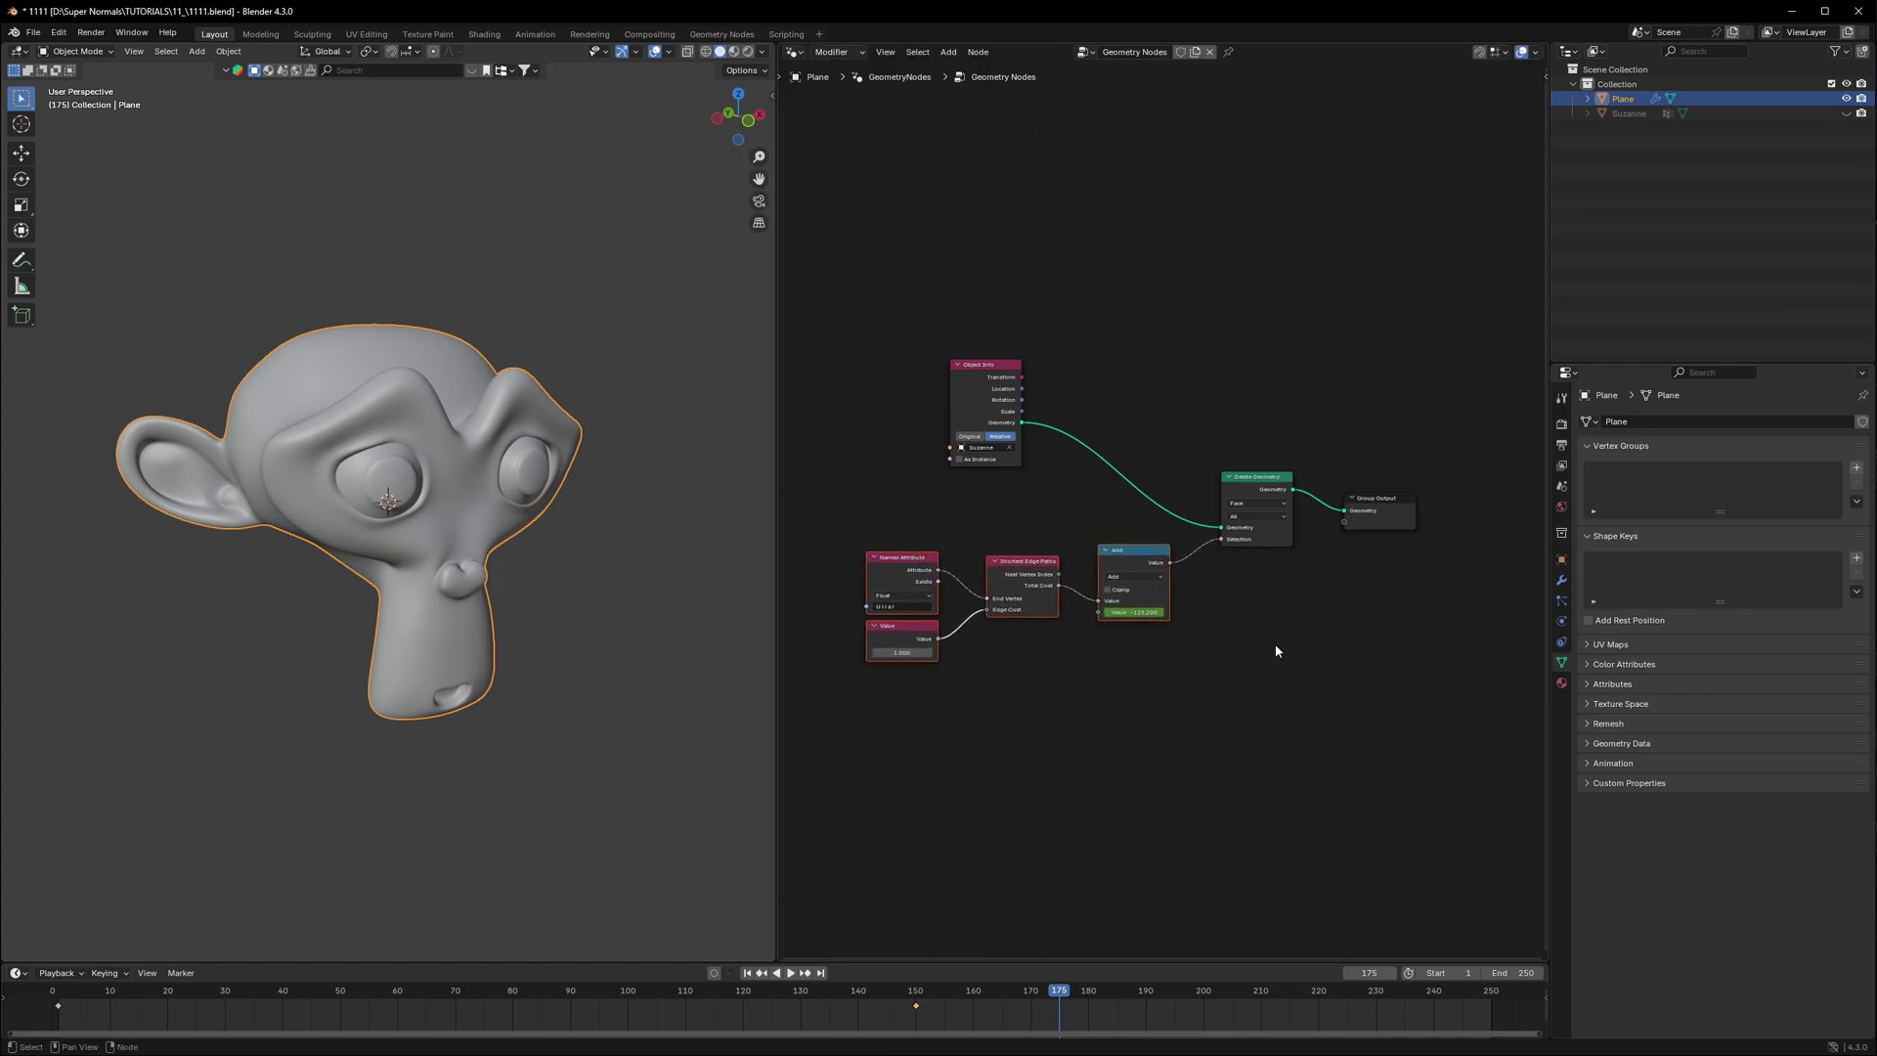
{"action": "middle_click_drag", "start_coordinate": [1293, 585], "coordinate": [1187, 664]}
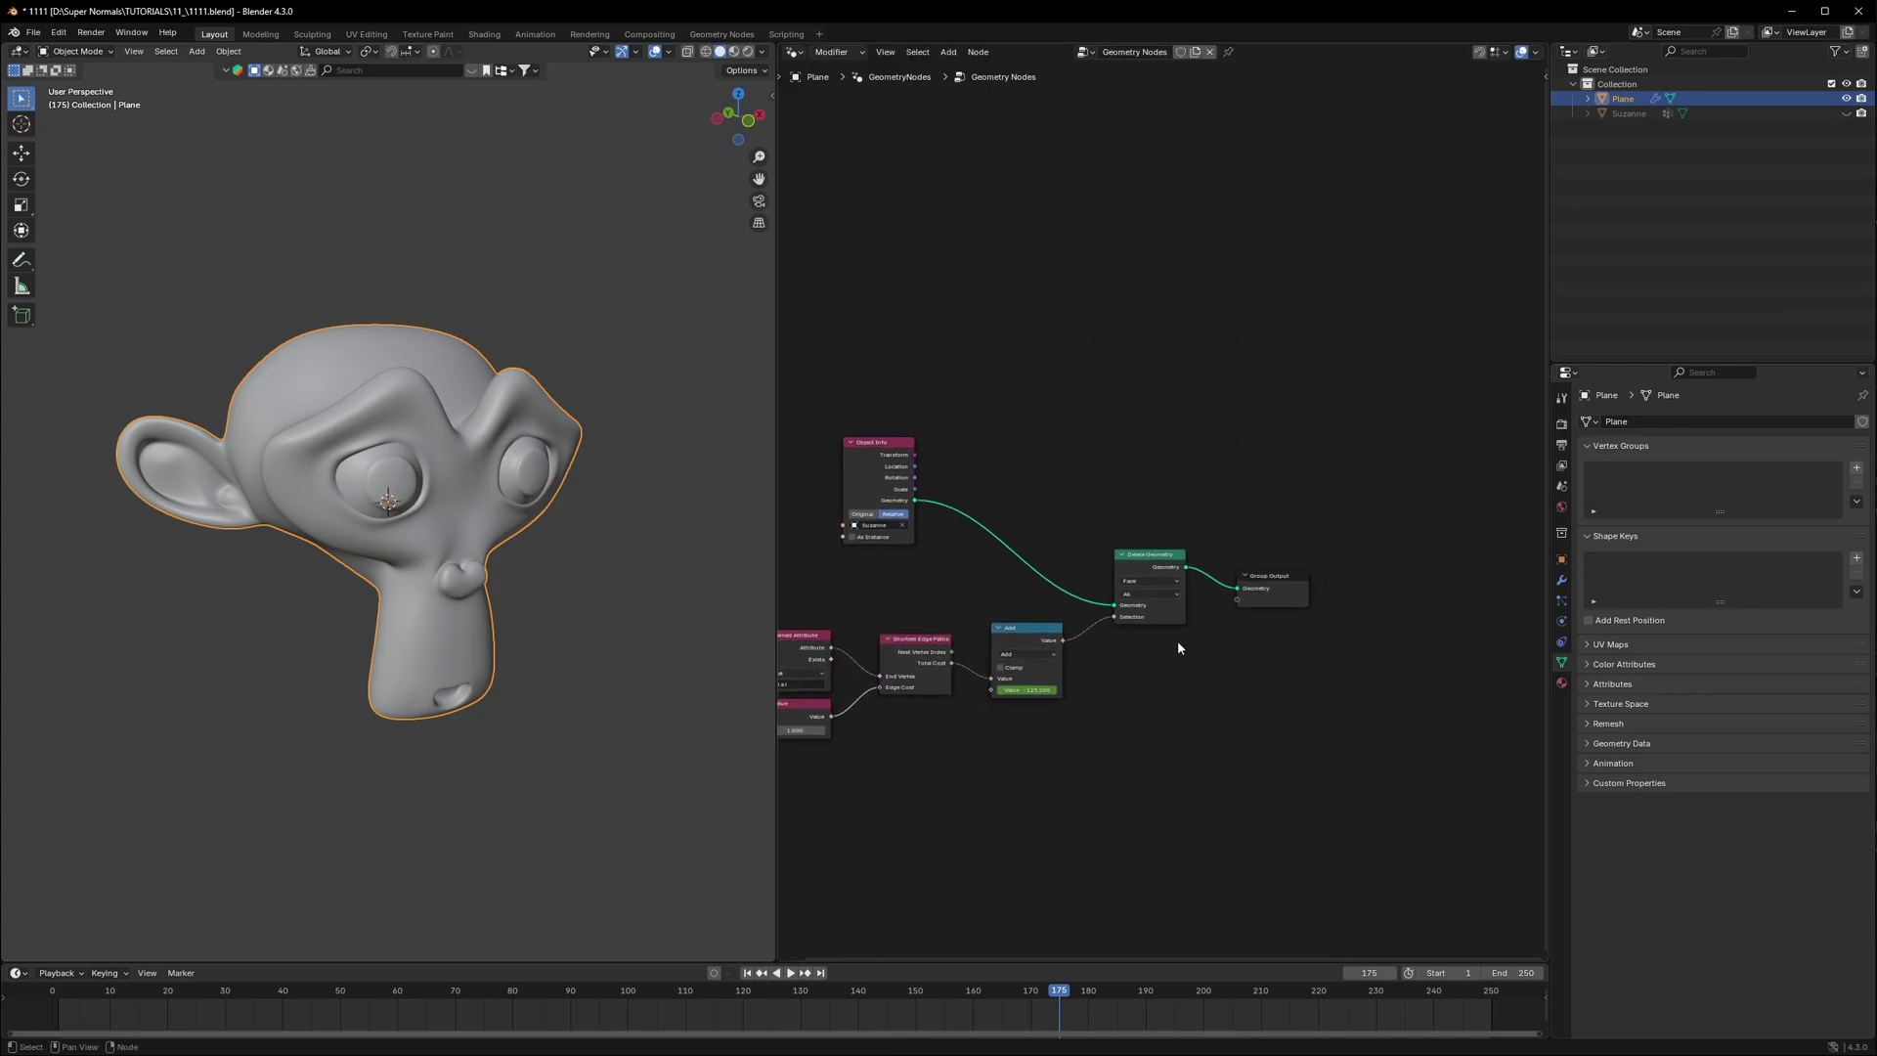
{"action": "left_click_drag", "start_coordinate": [1132, 554], "coordinate": [1117, 515]}
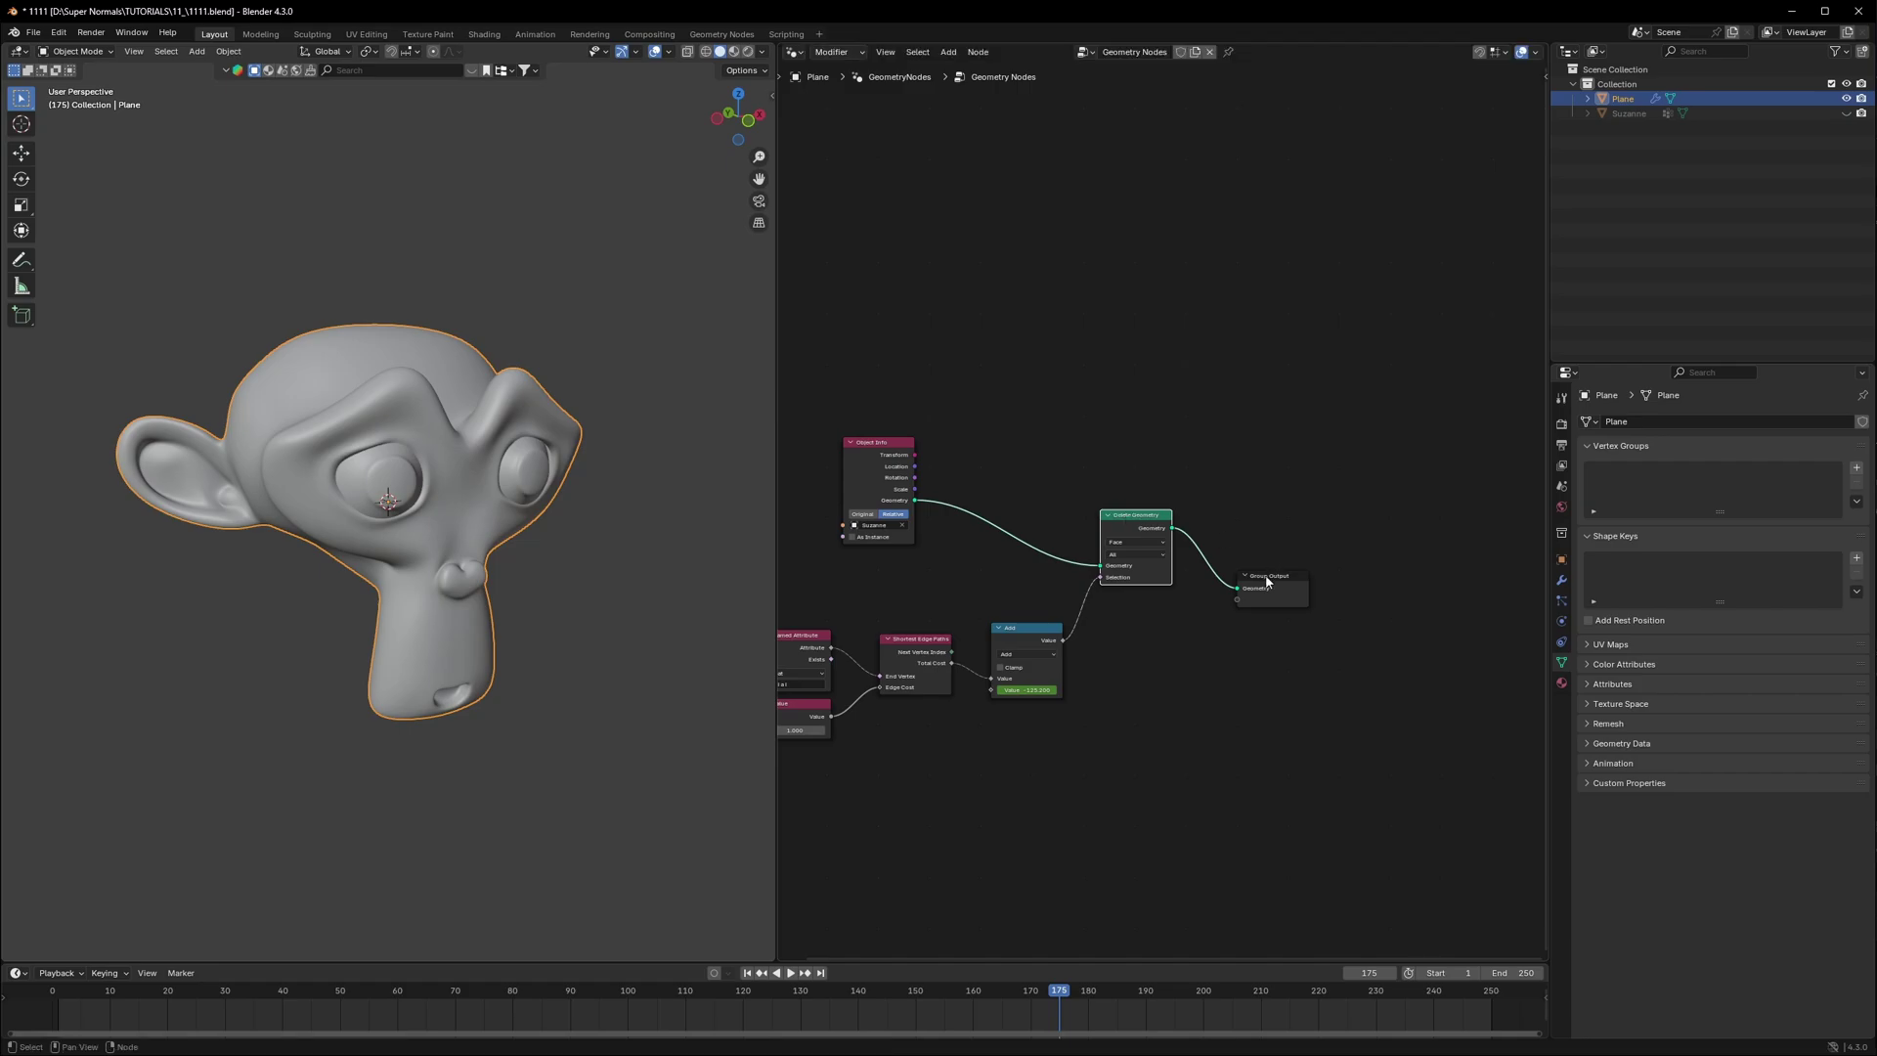
{"action": "left_click_drag", "start_coordinate": [1246, 577], "coordinate": [1421, 521]}
{"action": "left_click", "coordinate": [1420, 522]}
Step: Insert a Join Geometry node between Delete Geometry and Group Output
{"action": "middle_click_drag", "start_coordinate": [1330, 494], "coordinate": [1166, 524]}
{"action": "key", "text": "shift+a"}
{"action": "left_click", "coordinate": [1160, 528]}
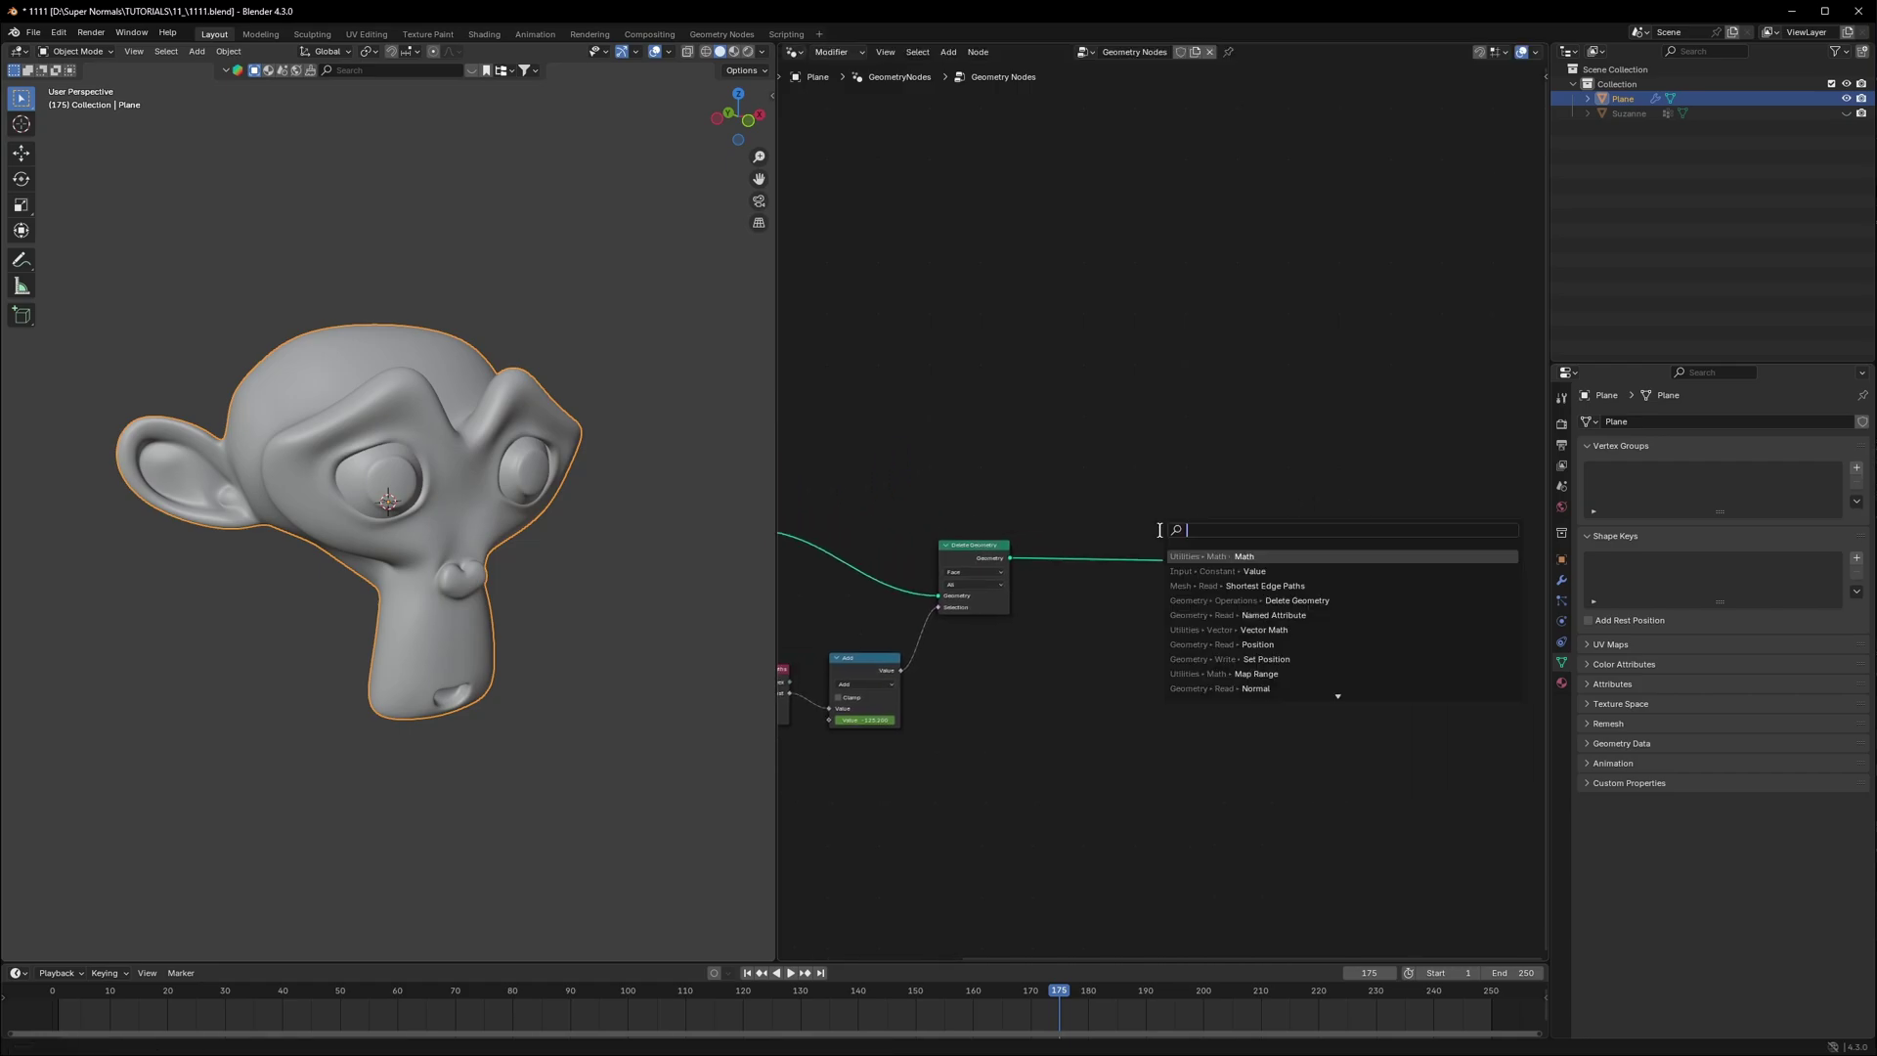
{"action": "type", "text": "jjo"}
{"action": "left_click", "coordinate": [1231, 556]}
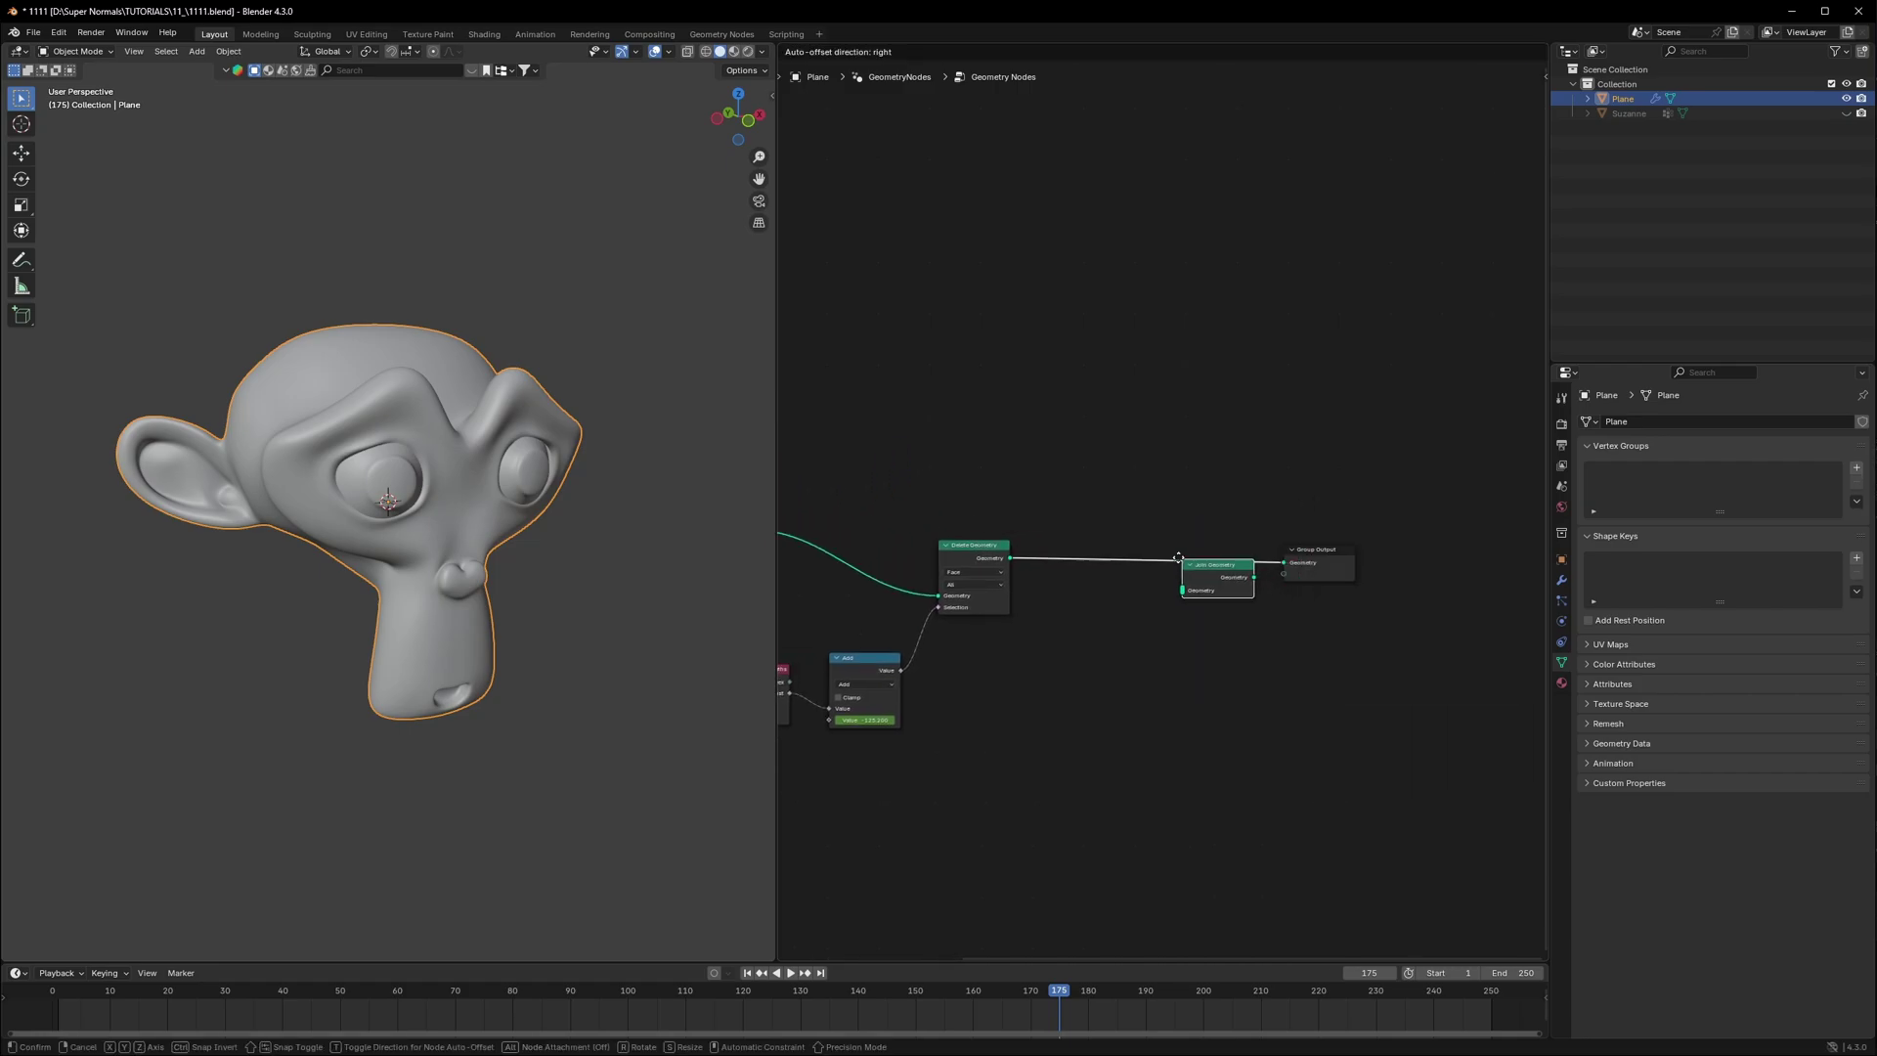
{"action": "left_click", "coordinate": [1257, 574]}
Step: Move Group Output and Join Geometry farther away from Delete Geometry to make room for more nodes
{"action": "scroll", "coordinate": [1300, 574], "scroll_direction": "up", "scroll_amount": 4}
{"action": "left_click_drag", "start_coordinate": [1362, 574], "coordinate": [1520, 550]}
{"action": "scroll", "coordinate": [1447, 586], "scroll_direction": "down", "scroll_amount": 3}
{"action": "middle_click_drag", "start_coordinate": [1396, 601], "coordinate": [1250, 583]}
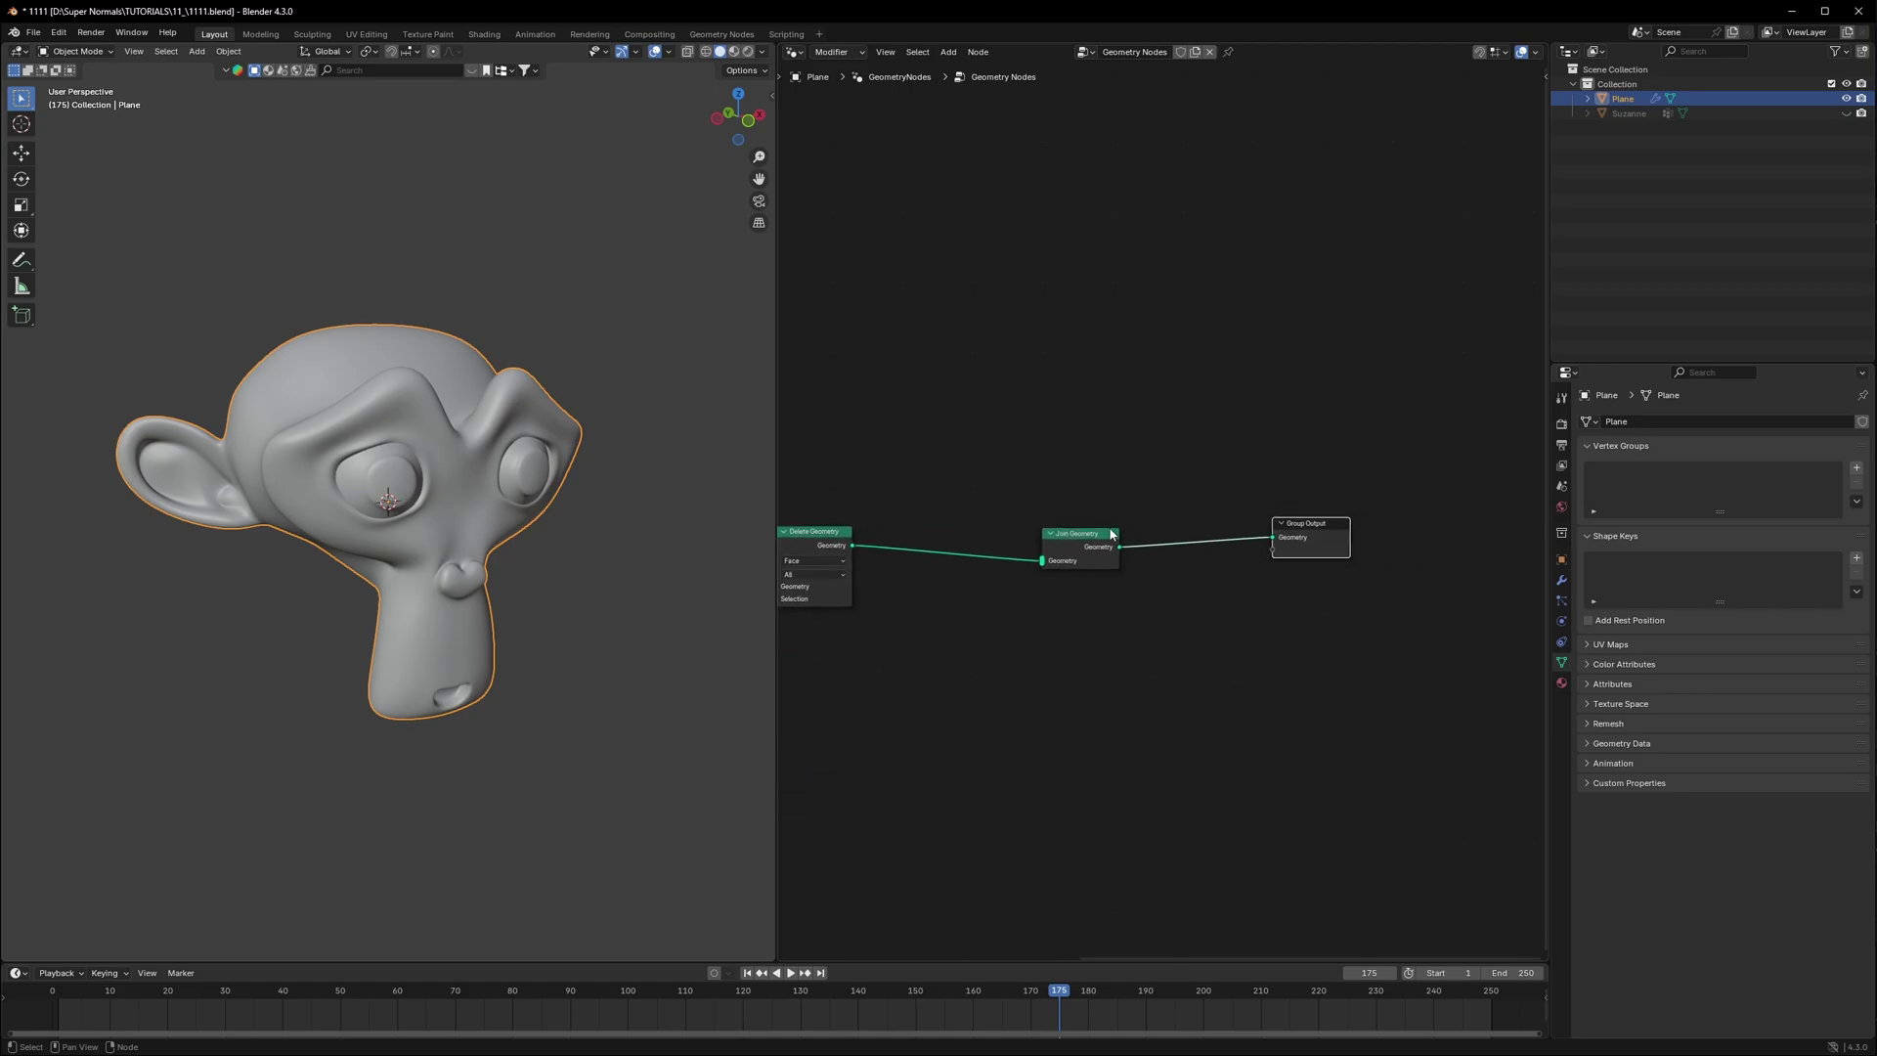
{"action": "left_click_drag", "start_coordinate": [1080, 532], "coordinate": [1199, 522]}
Step: Duplicate the Suzanne Object Info node above the Join Geometry node and connect its Geometry output to Join Geometry
{"action": "middle_click_drag", "start_coordinate": [1037, 533], "coordinate": [1079, 537]}
{"action": "scroll", "coordinate": [1079, 536], "scroll_direction": "down", "scroll_amount": 5}
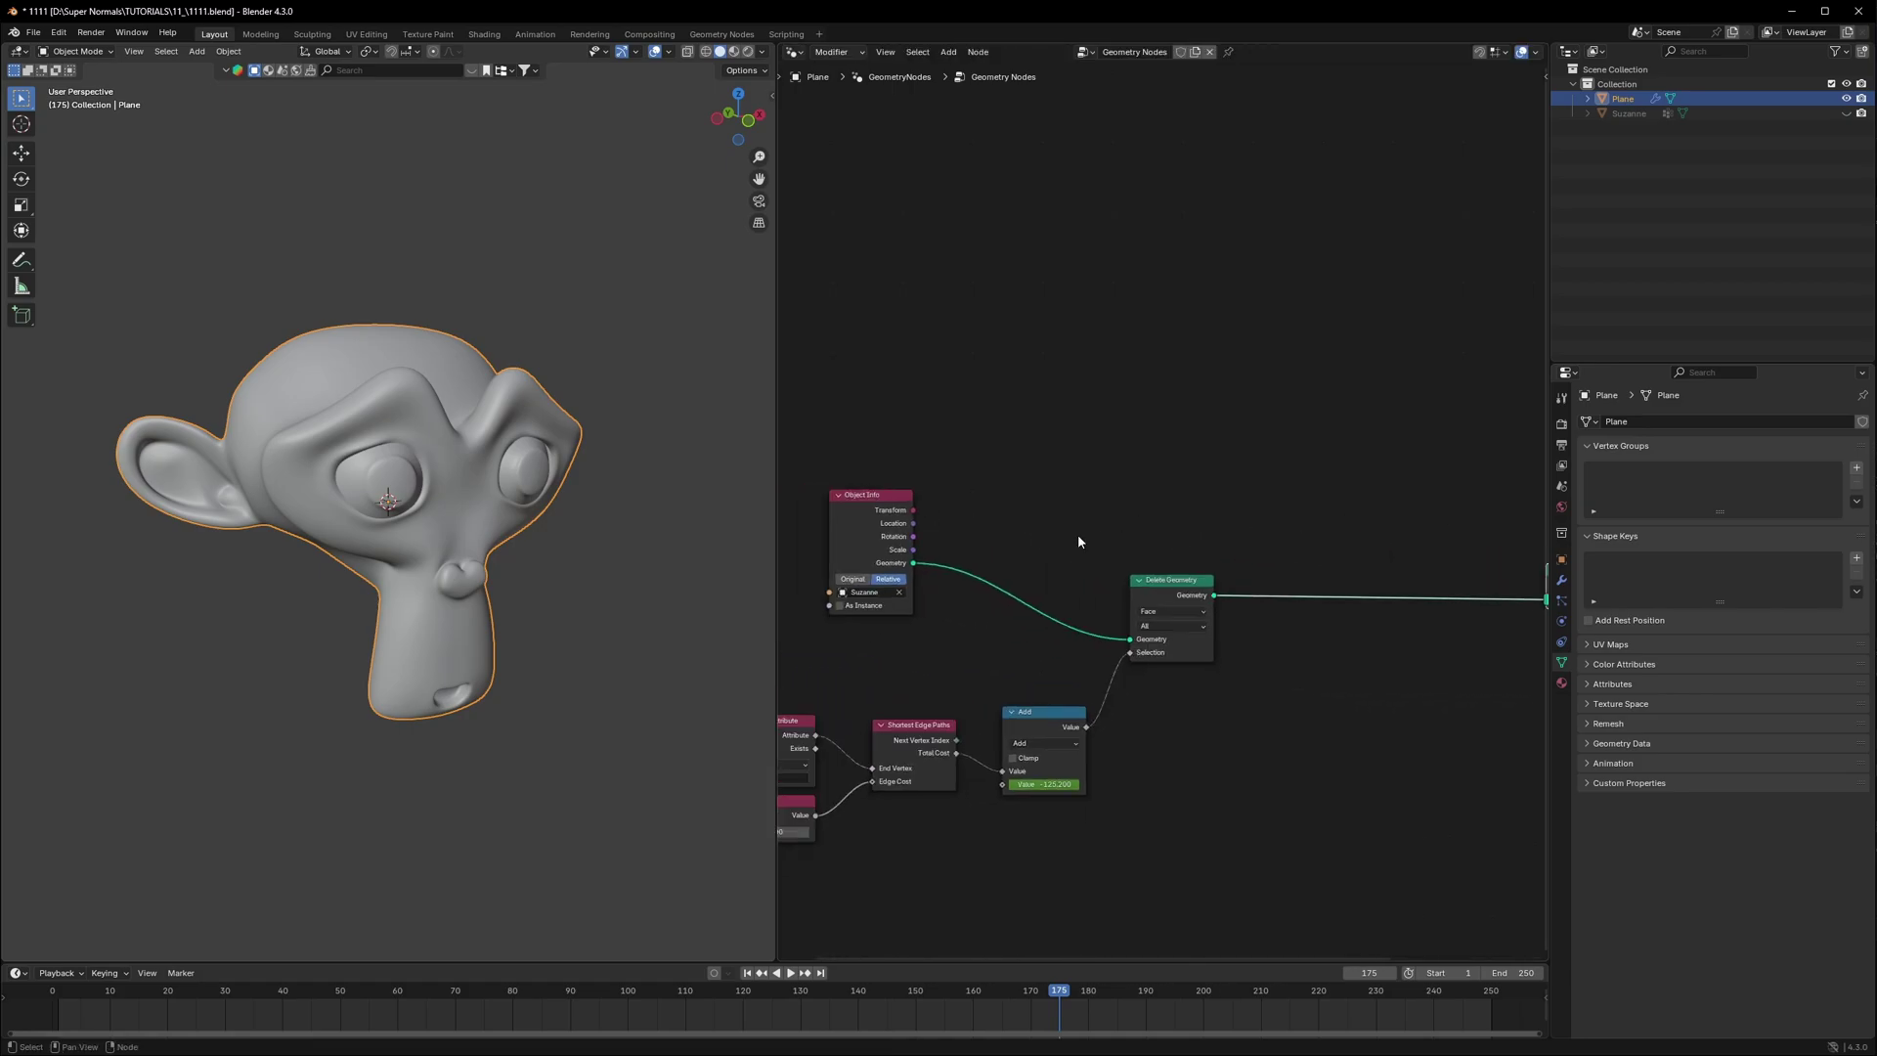
{"action": "middle_click_drag", "start_coordinate": [1248, 542], "coordinate": [1136, 536]}
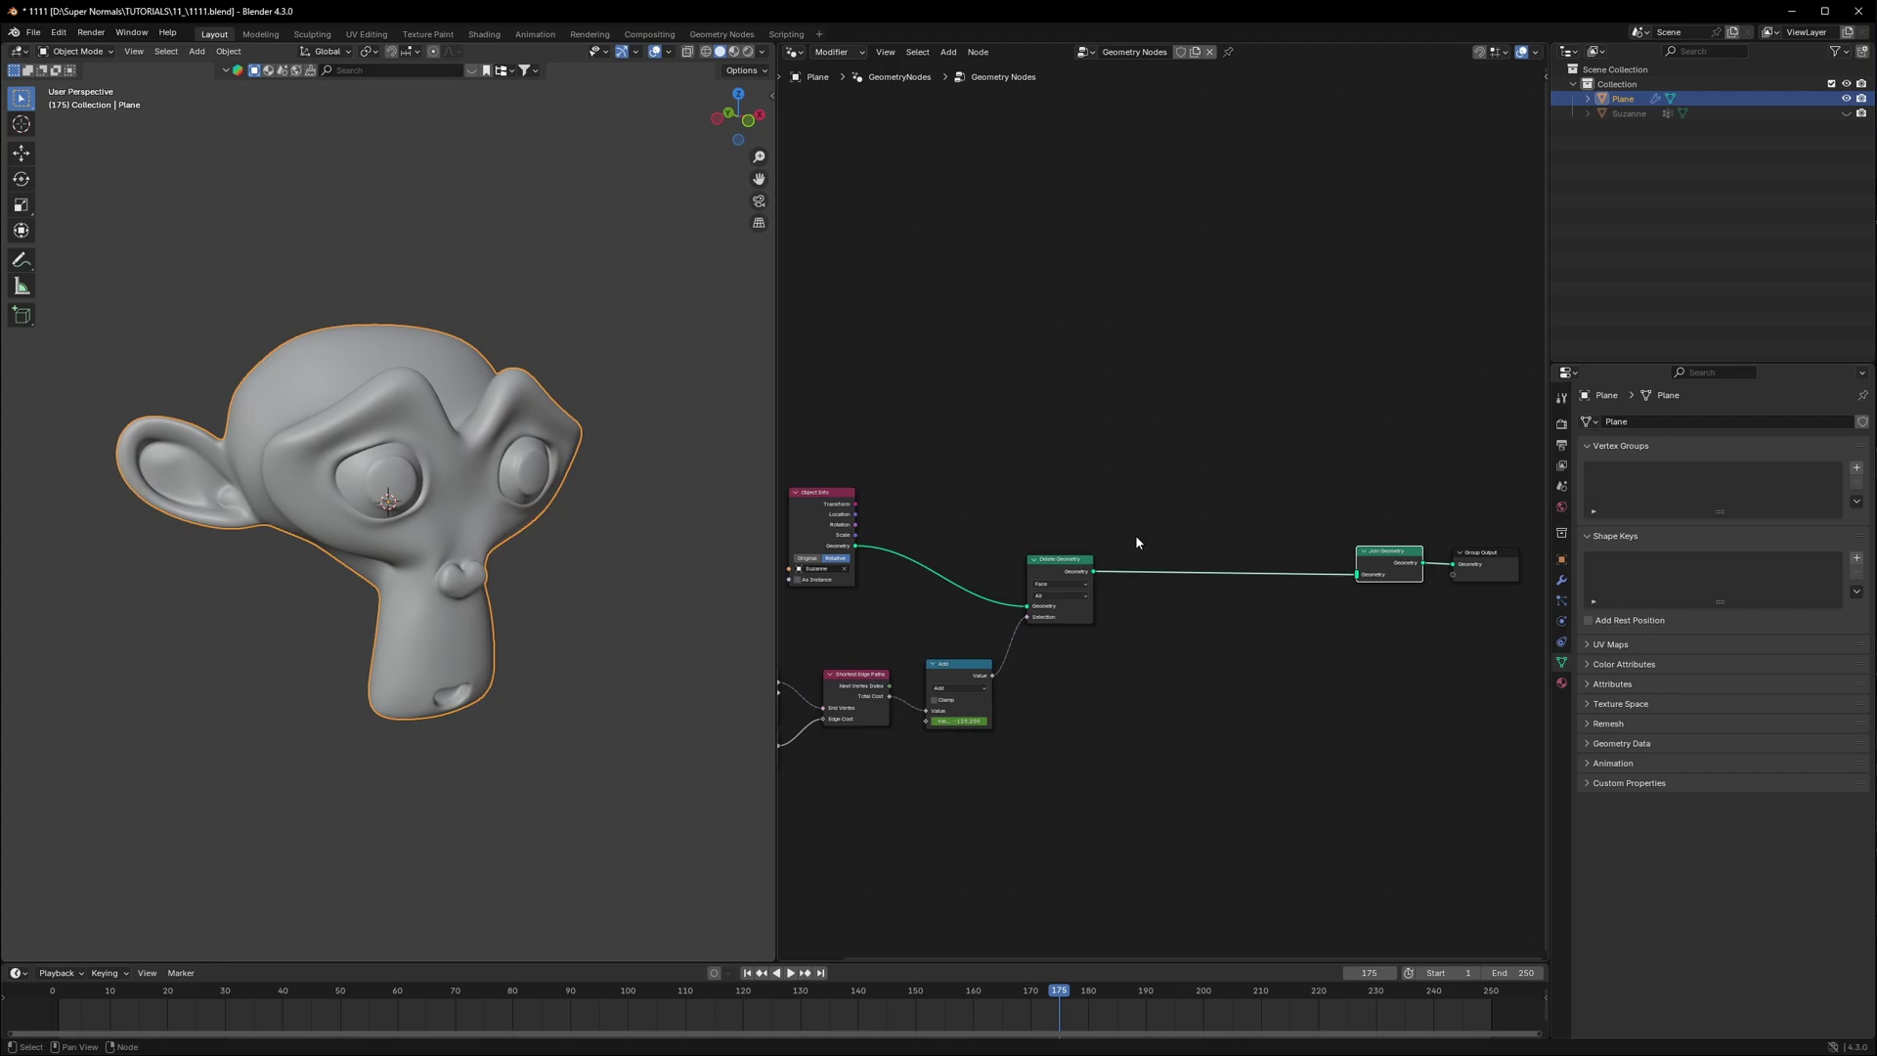
{"action": "left_click", "coordinate": [829, 525]}
{"action": "key", "text": "shift+d"}
{"action": "left_click", "coordinate": [1259, 461]}
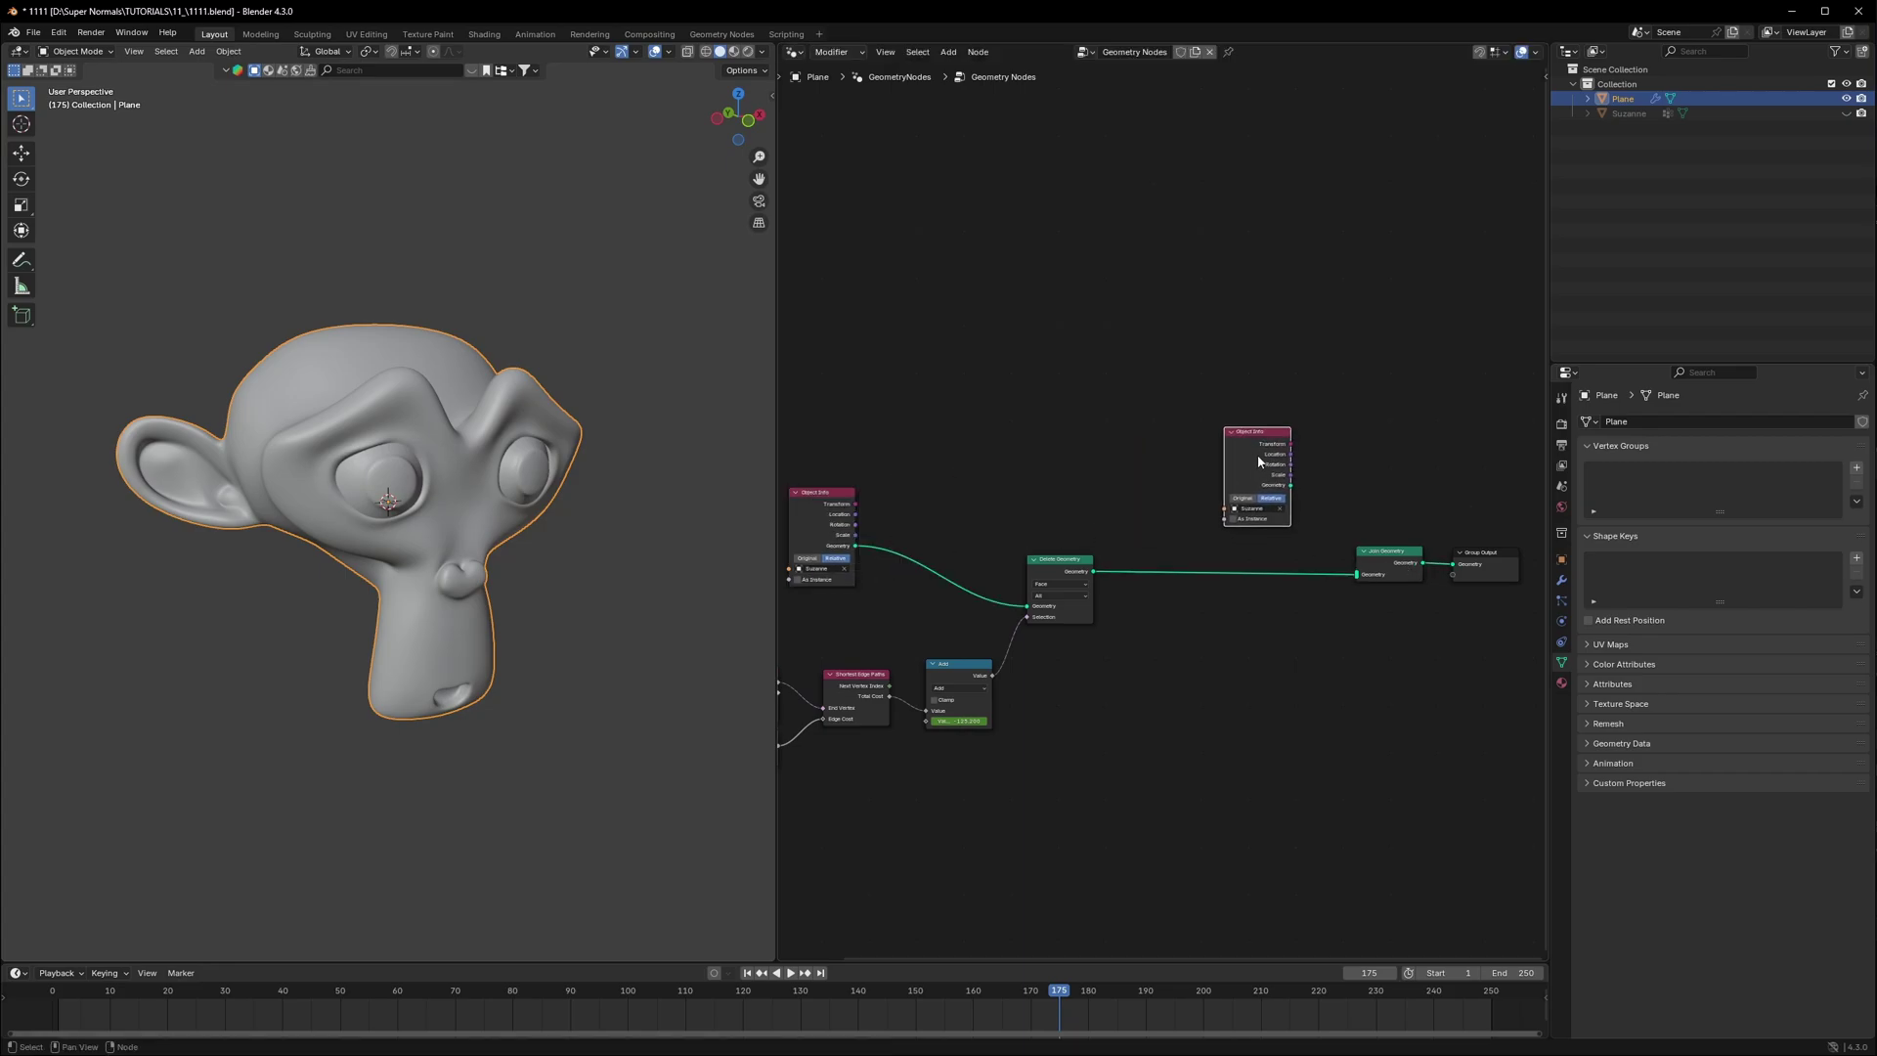
{"action": "scroll", "coordinate": [1310, 489], "scroll_direction": "up", "scroll_amount": 5}
{"action": "middle_click_drag", "start_coordinate": [1374, 503], "coordinate": [1079, 504]}
{"action": "scroll", "coordinate": [1193, 520], "scroll_direction": "up", "scroll_amount": 2}
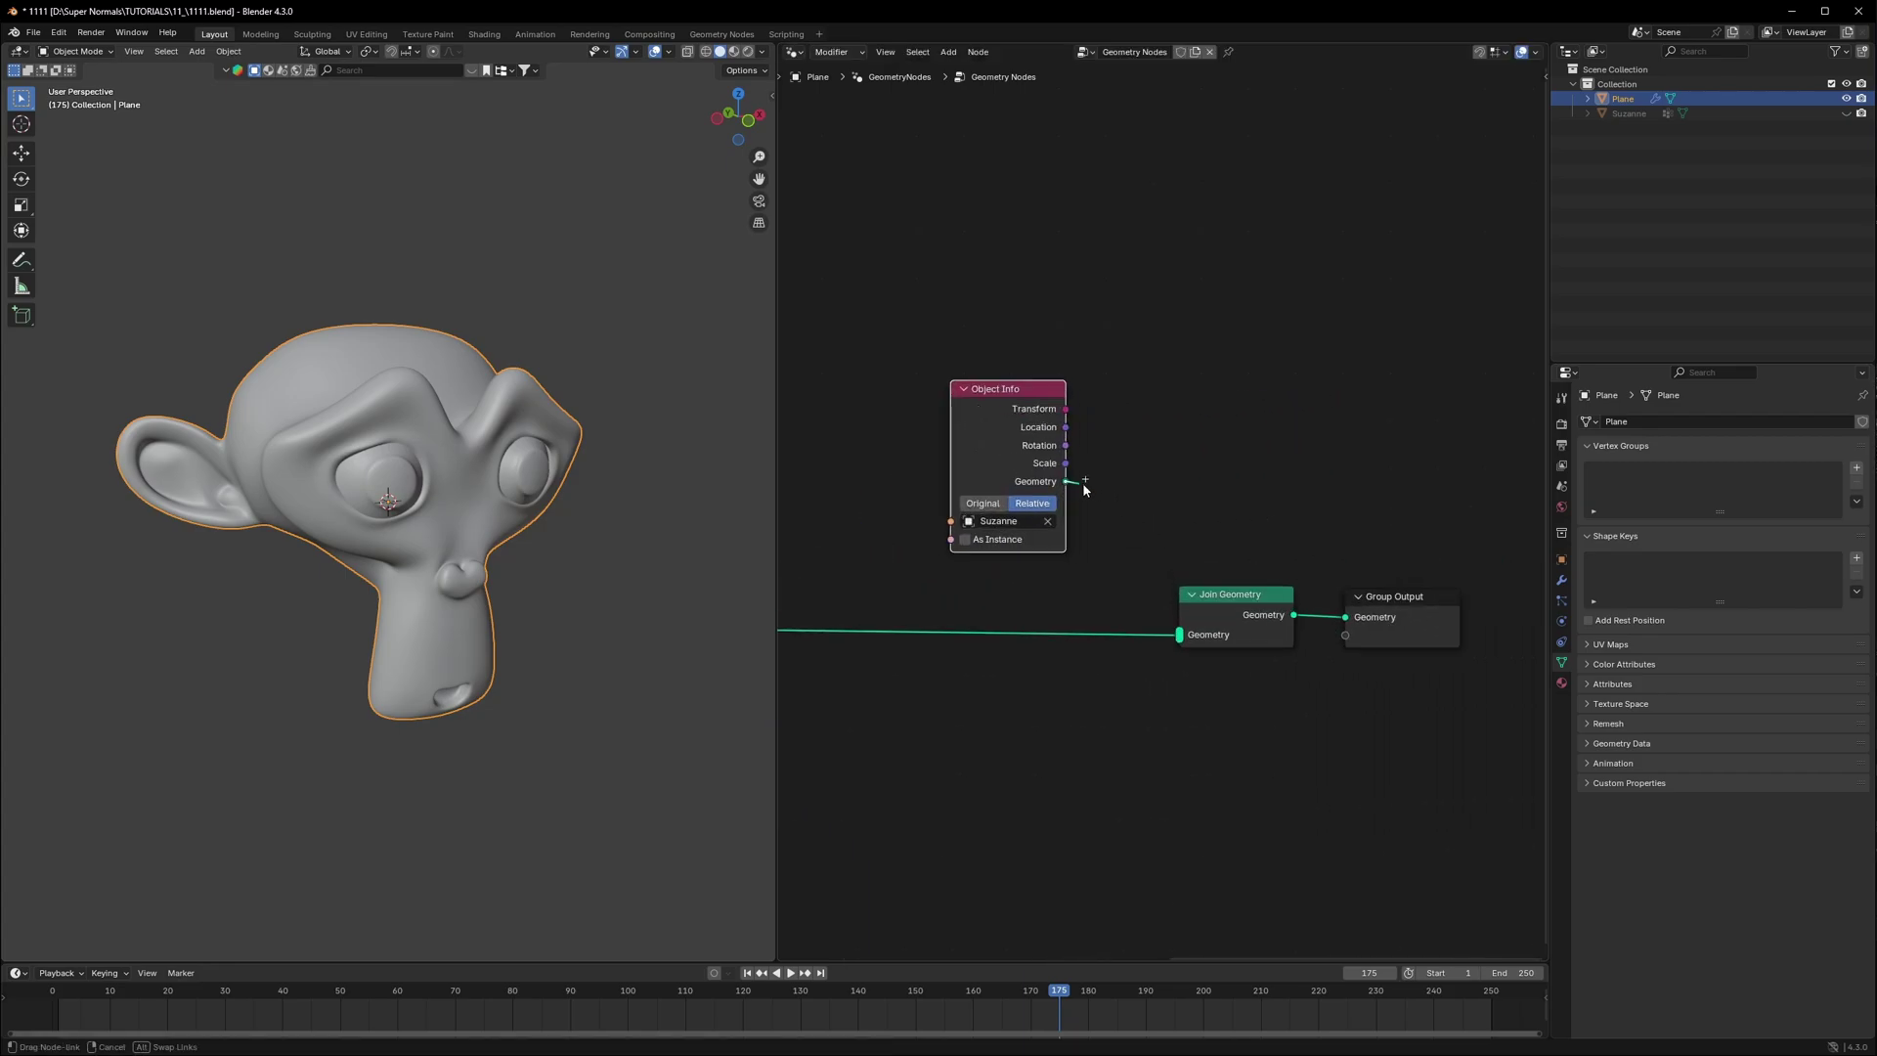
{"action": "left_click_drag", "start_coordinate": [1179, 609], "coordinate": [1185, 645]}
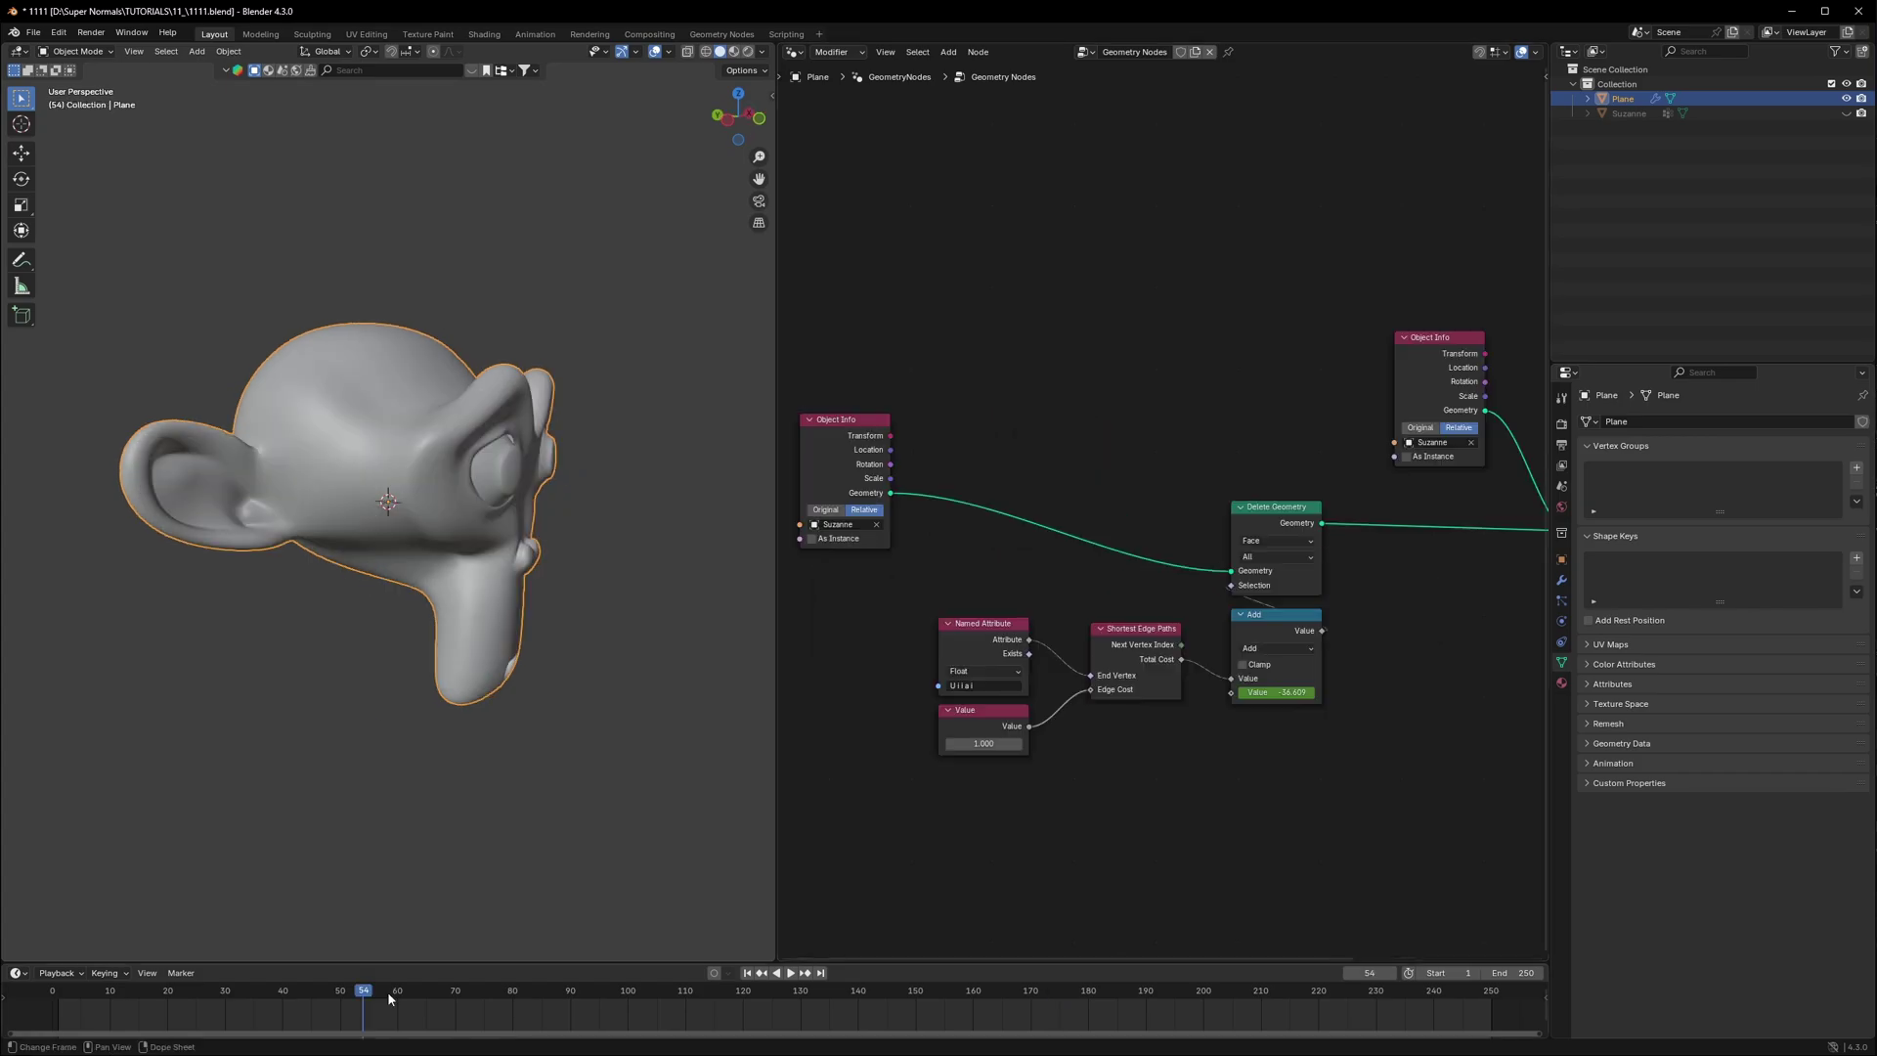
Step: Insert a Set Position node on the link between Delete Geometry and Join Geometry
{"action": "scroll", "coordinate": [1287, 666], "scroll_direction": "up", "scroll_amount": 2}
{"action": "key", "text": "shift+a"}
{"action": "type", "text": "set"}
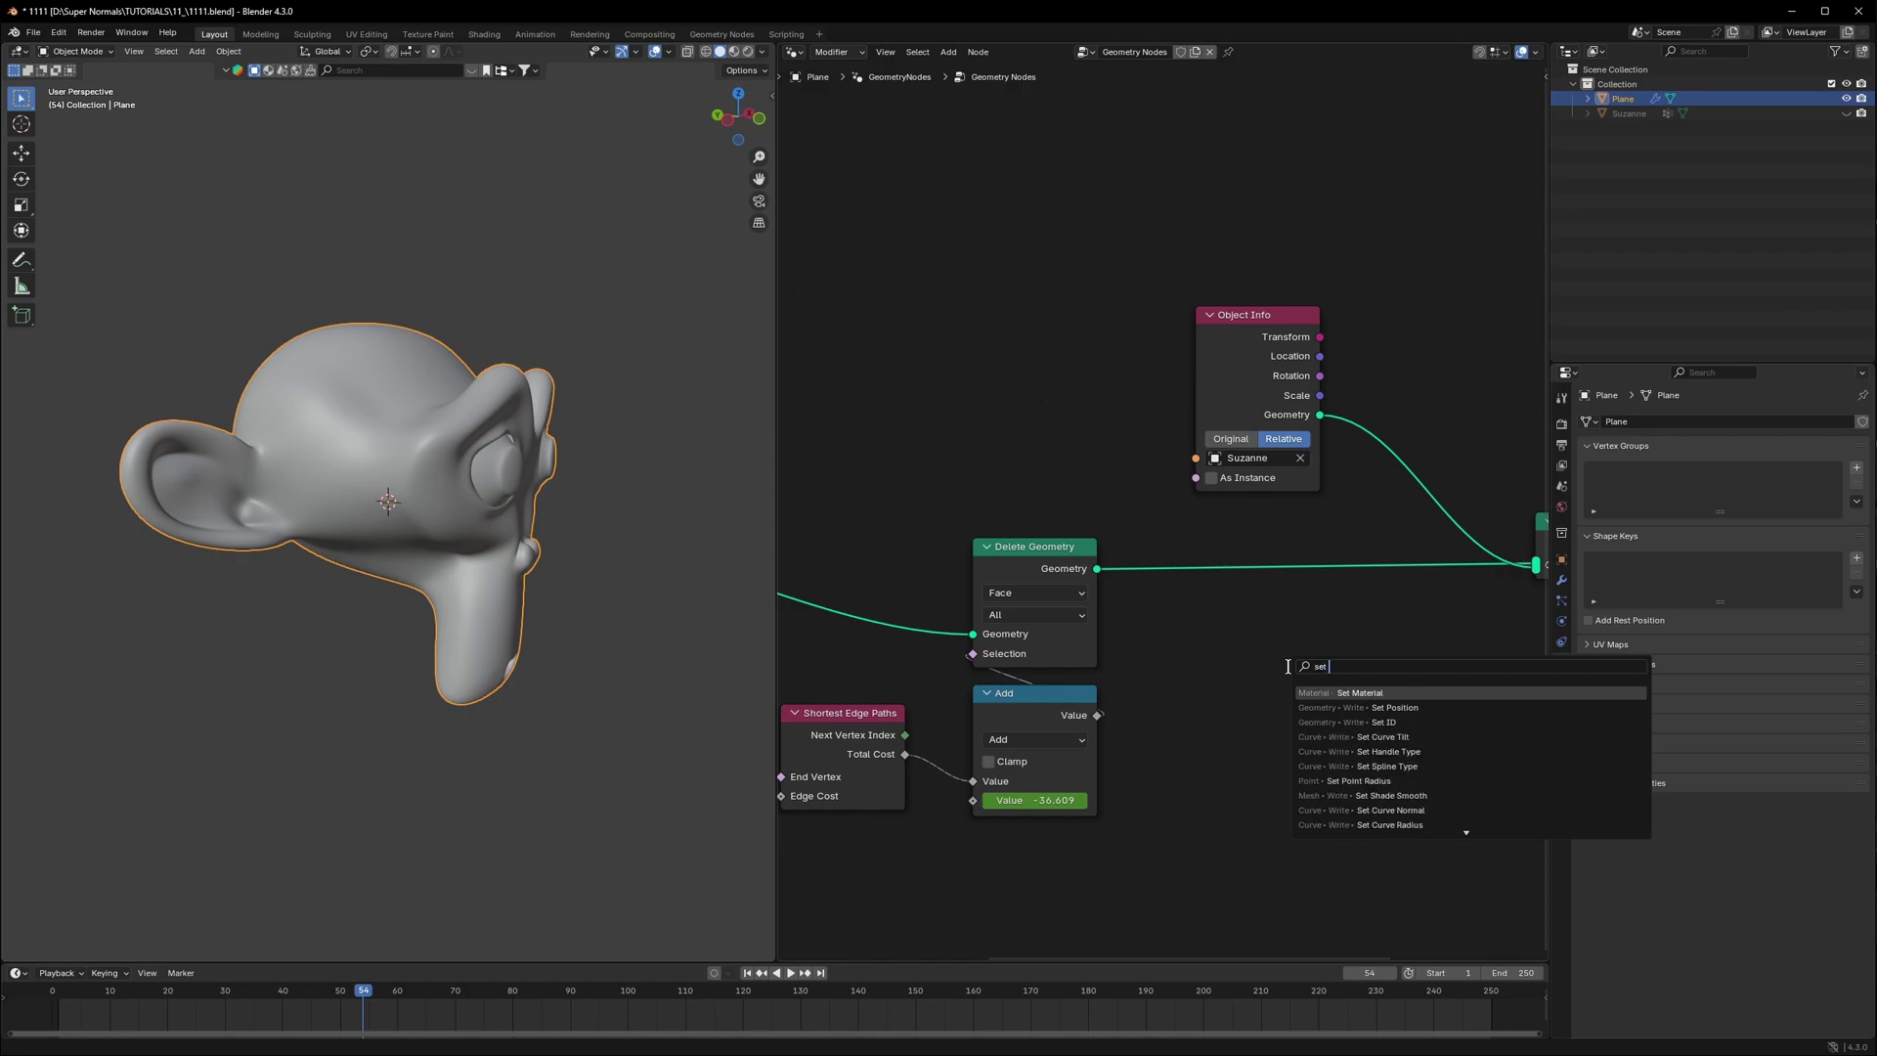
{"action": "left_click", "coordinate": [1395, 707]}
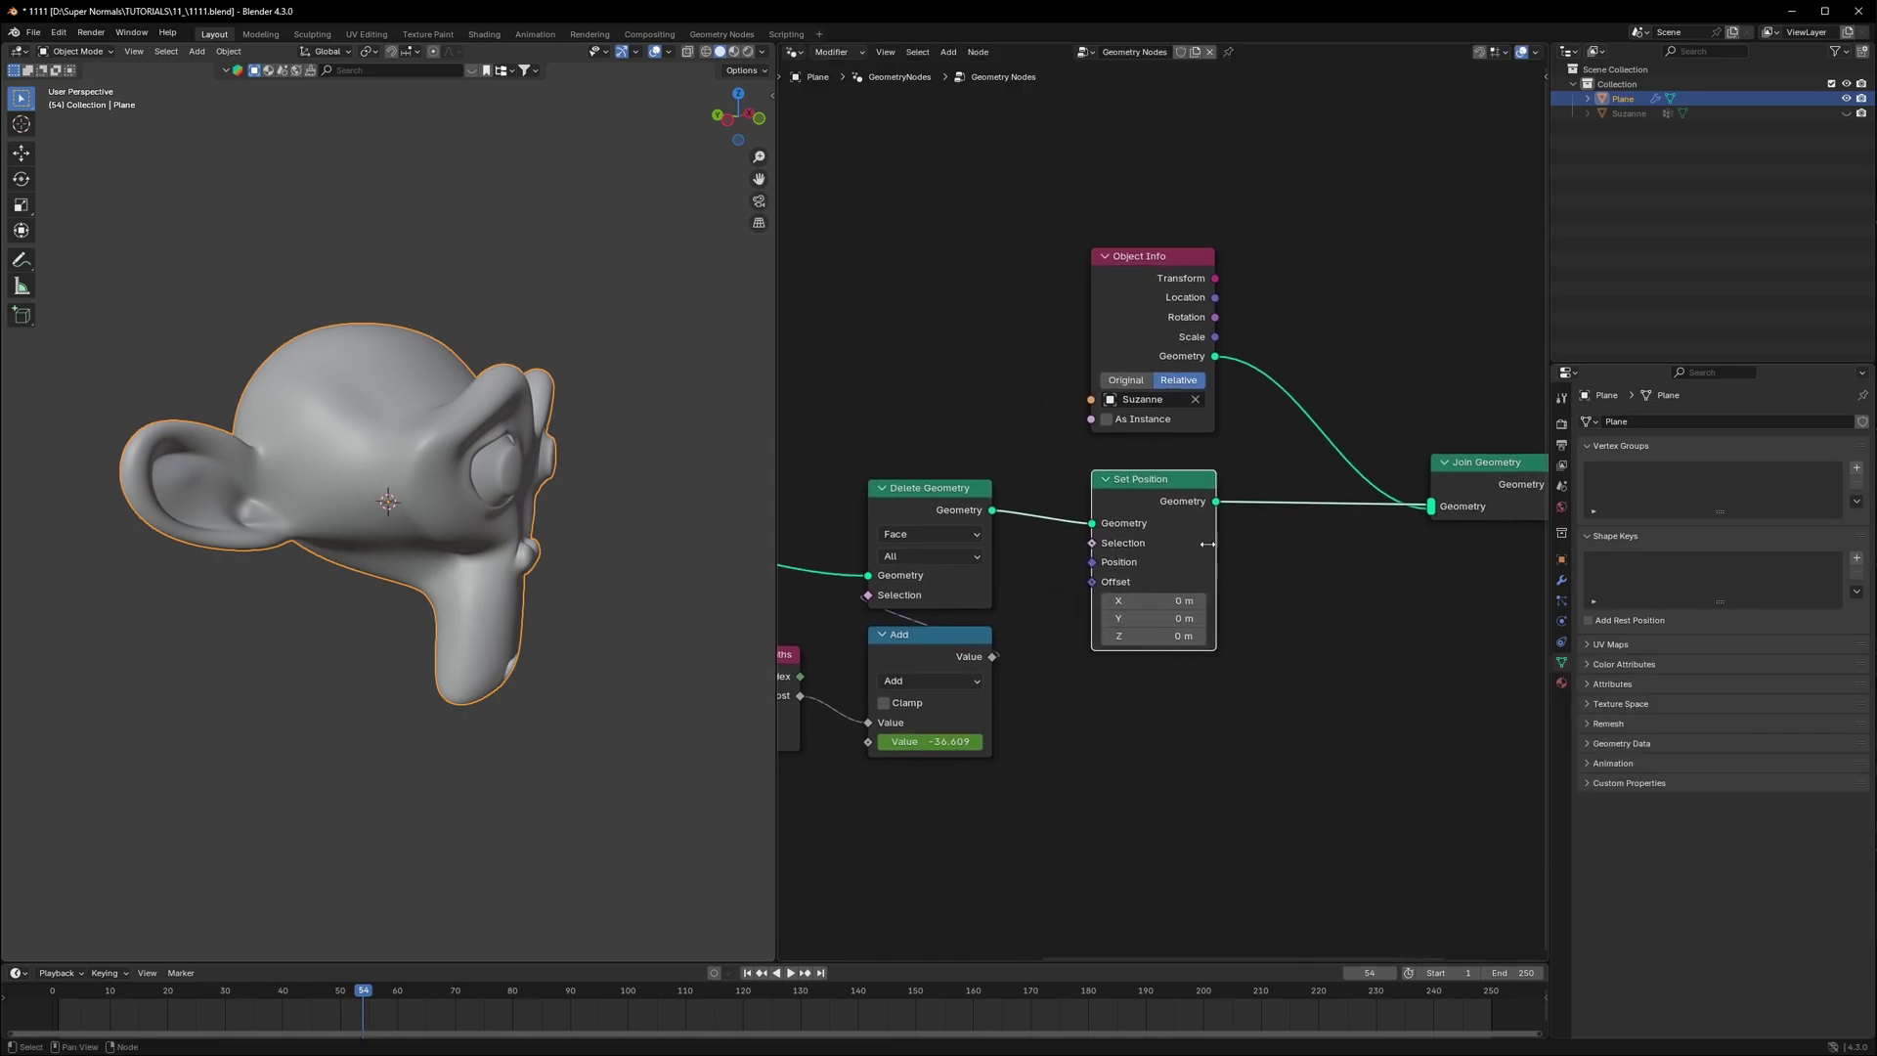
{"action": "left_click", "coordinate": [1276, 528]}
Step: Add a Noise Texture node and a Normal node between Delete Geometry and Set Position, with Normal below the texture
{"action": "key", "text": "shift+a"}
{"action": "type", "text": "noise"}
{"action": "key", "text": "Return"}
{"action": "left_click", "coordinate": [1261, 758]}
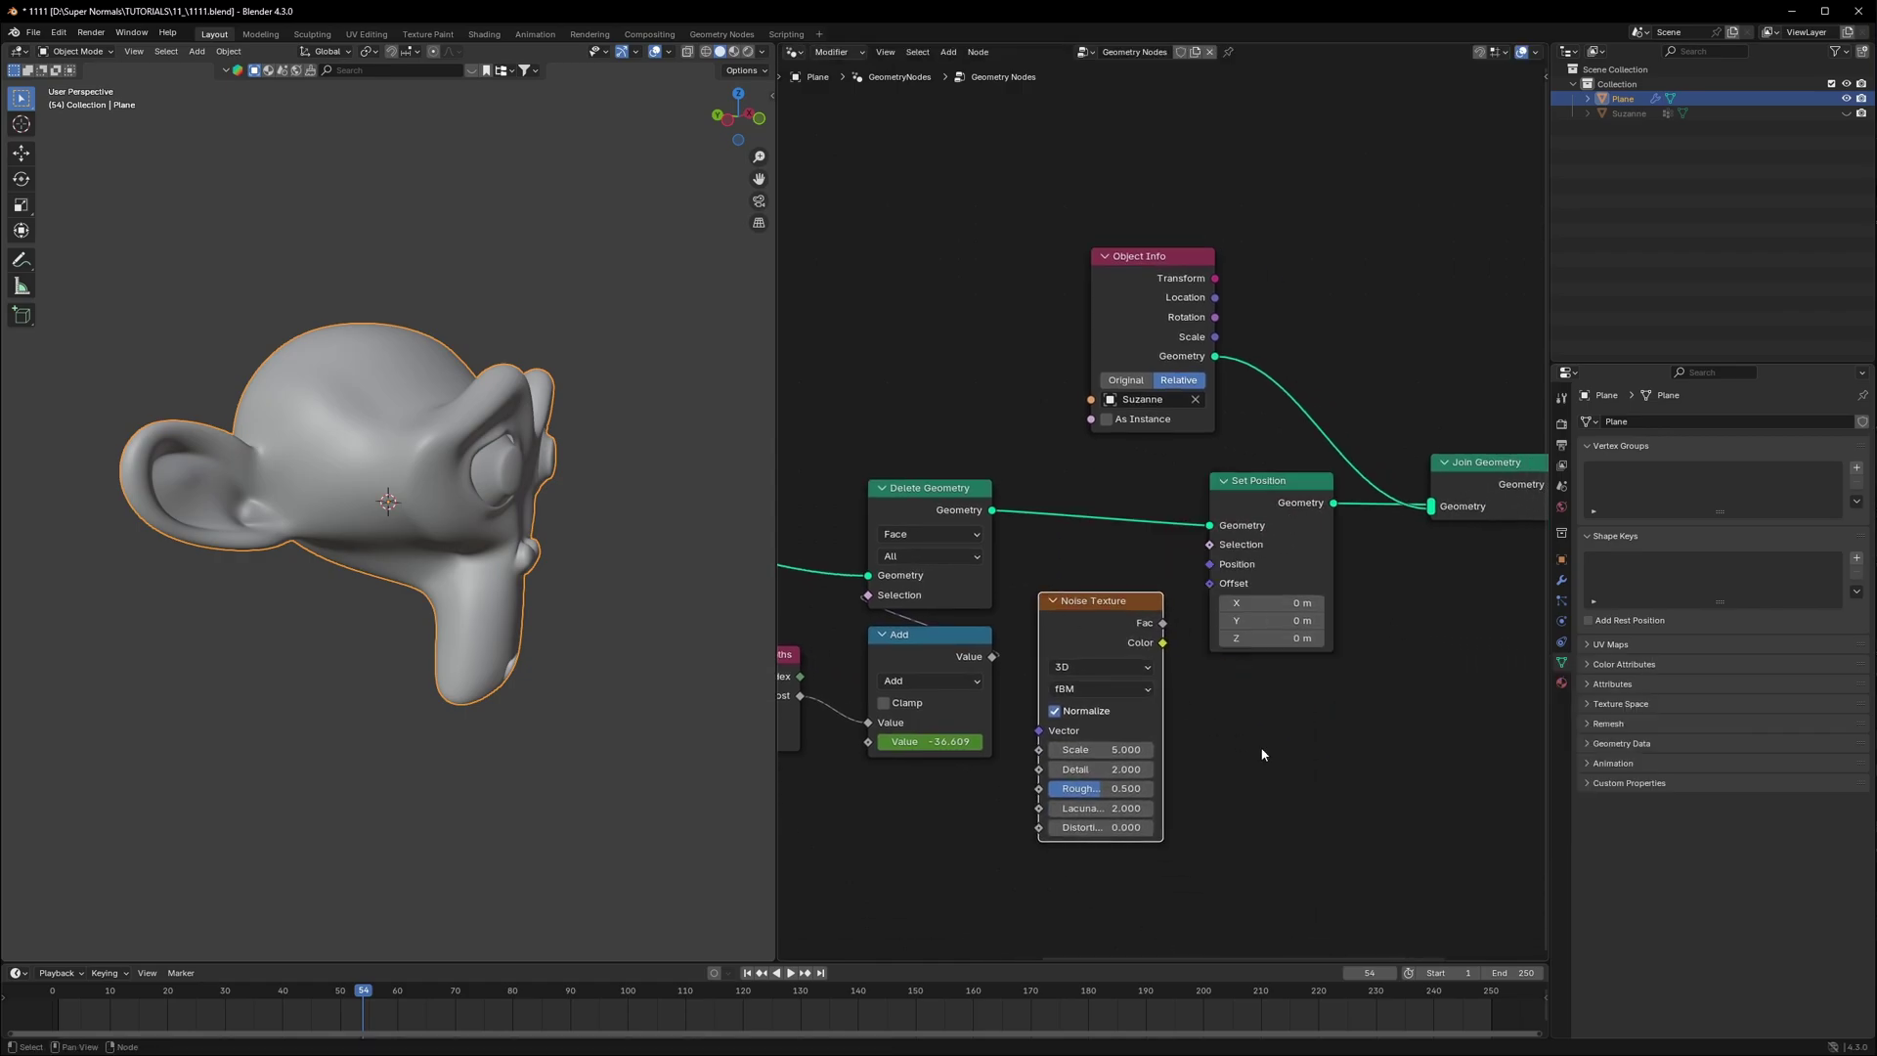
{"action": "key", "text": "shift+a"}
{"action": "type", "text": "norma"}
{"action": "key", "text": "Return"}
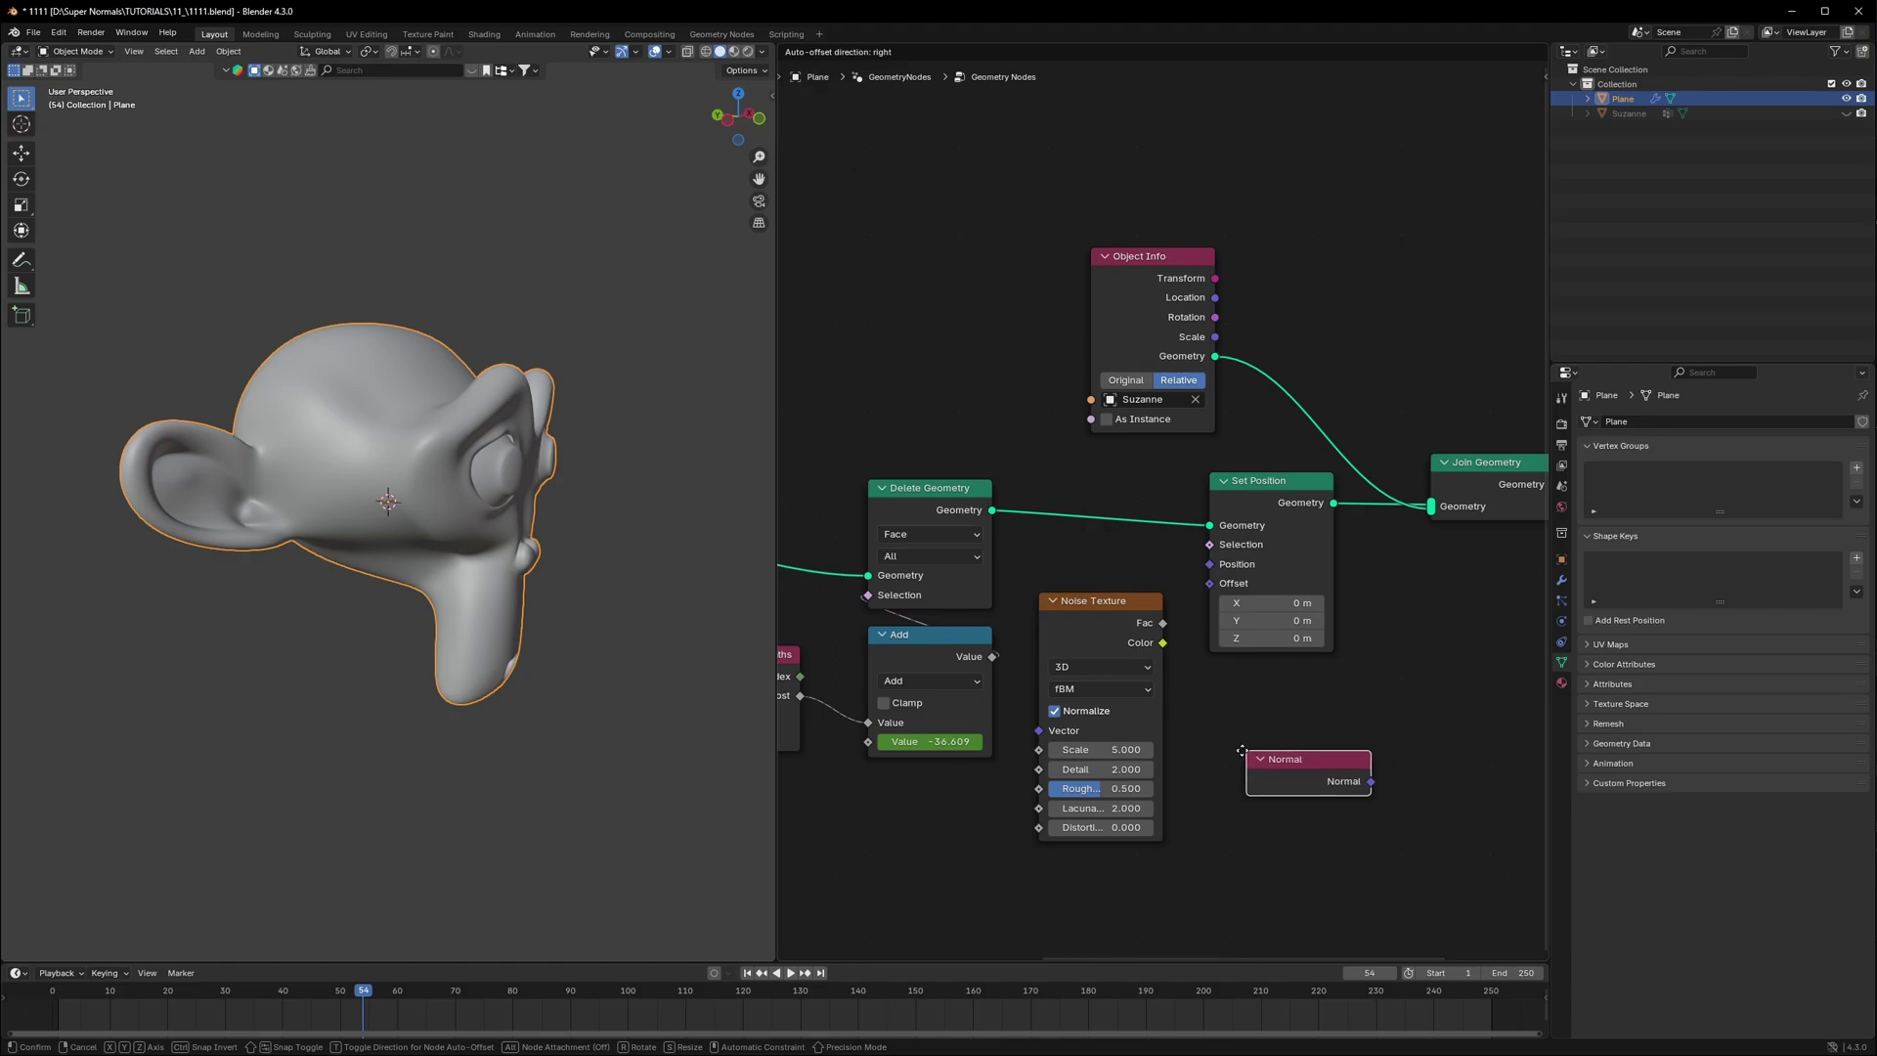
{"action": "left_click", "coordinate": [880, 811]}
Step: Add a Vector Math node between the Noise Texture and Set Position nodes
{"action": "key", "text": "shift+a"}
{"action": "type", "text": "vect"}
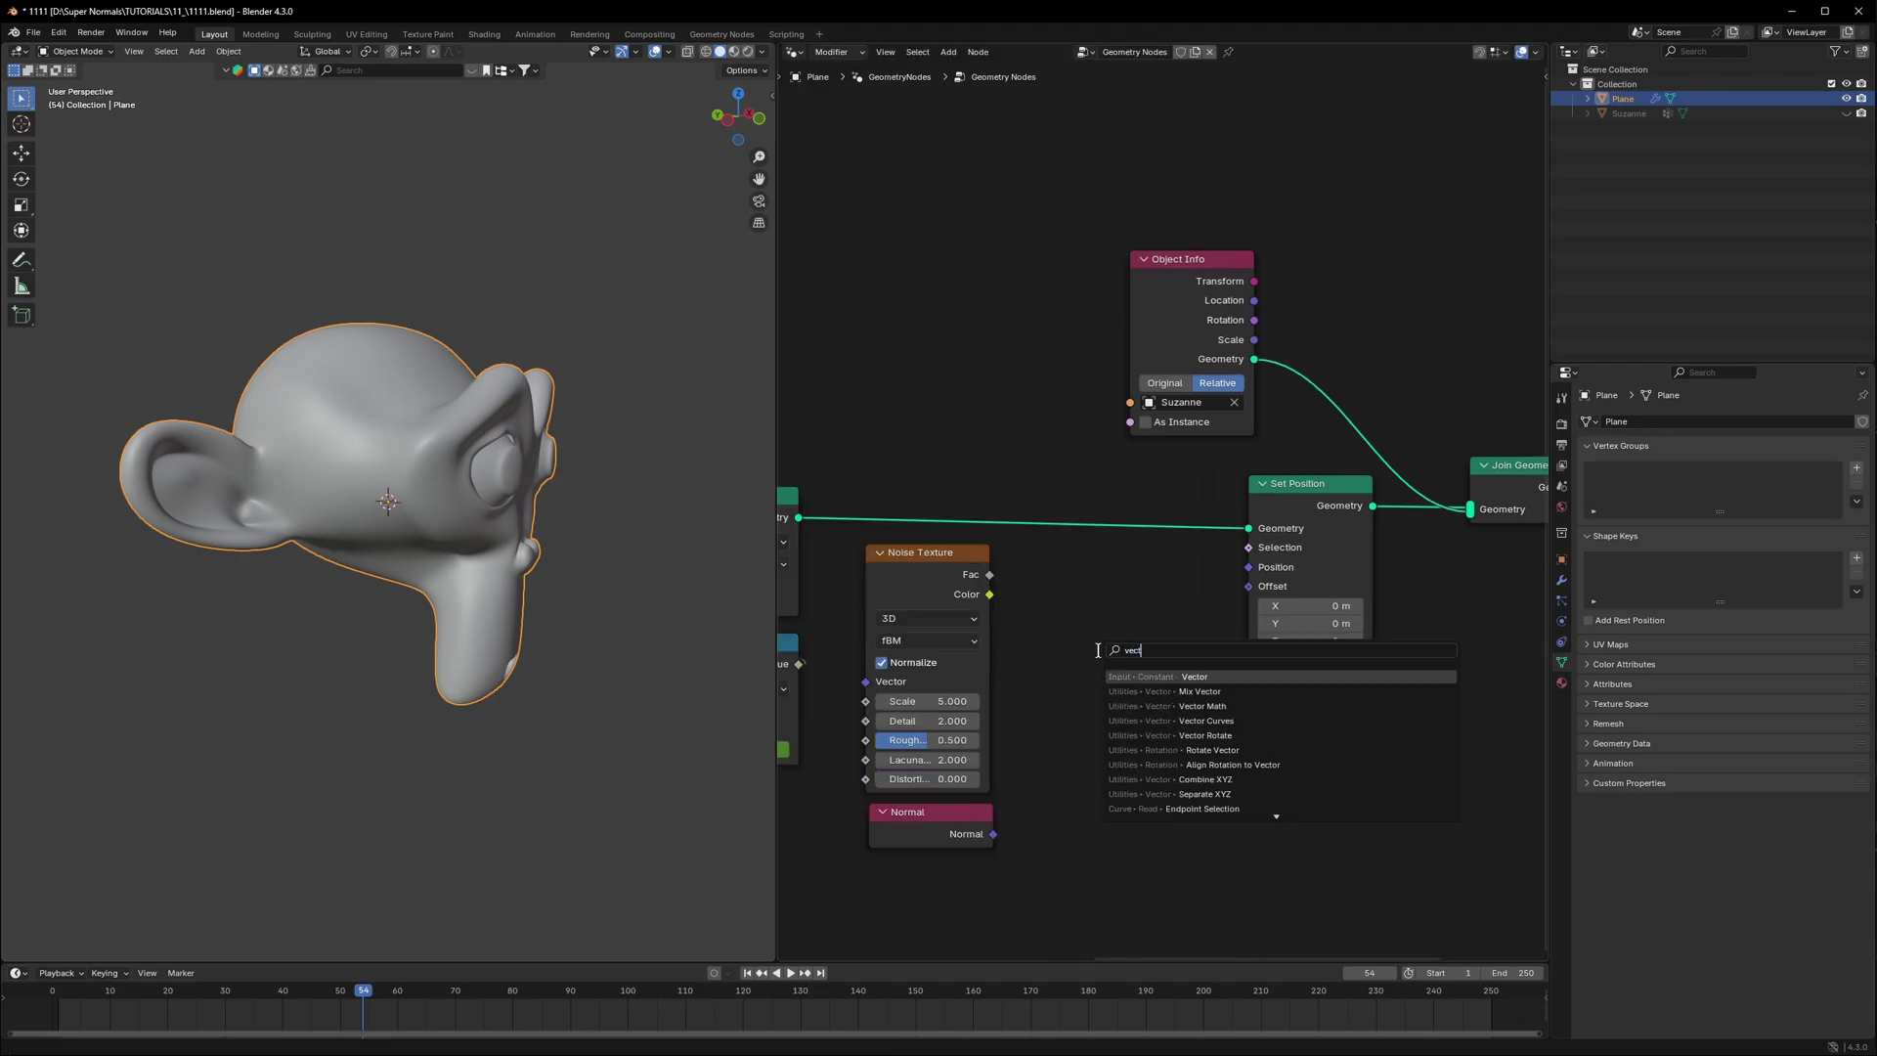
{"action": "key", "text": "Down"}
{"action": "key", "text": "Down"}
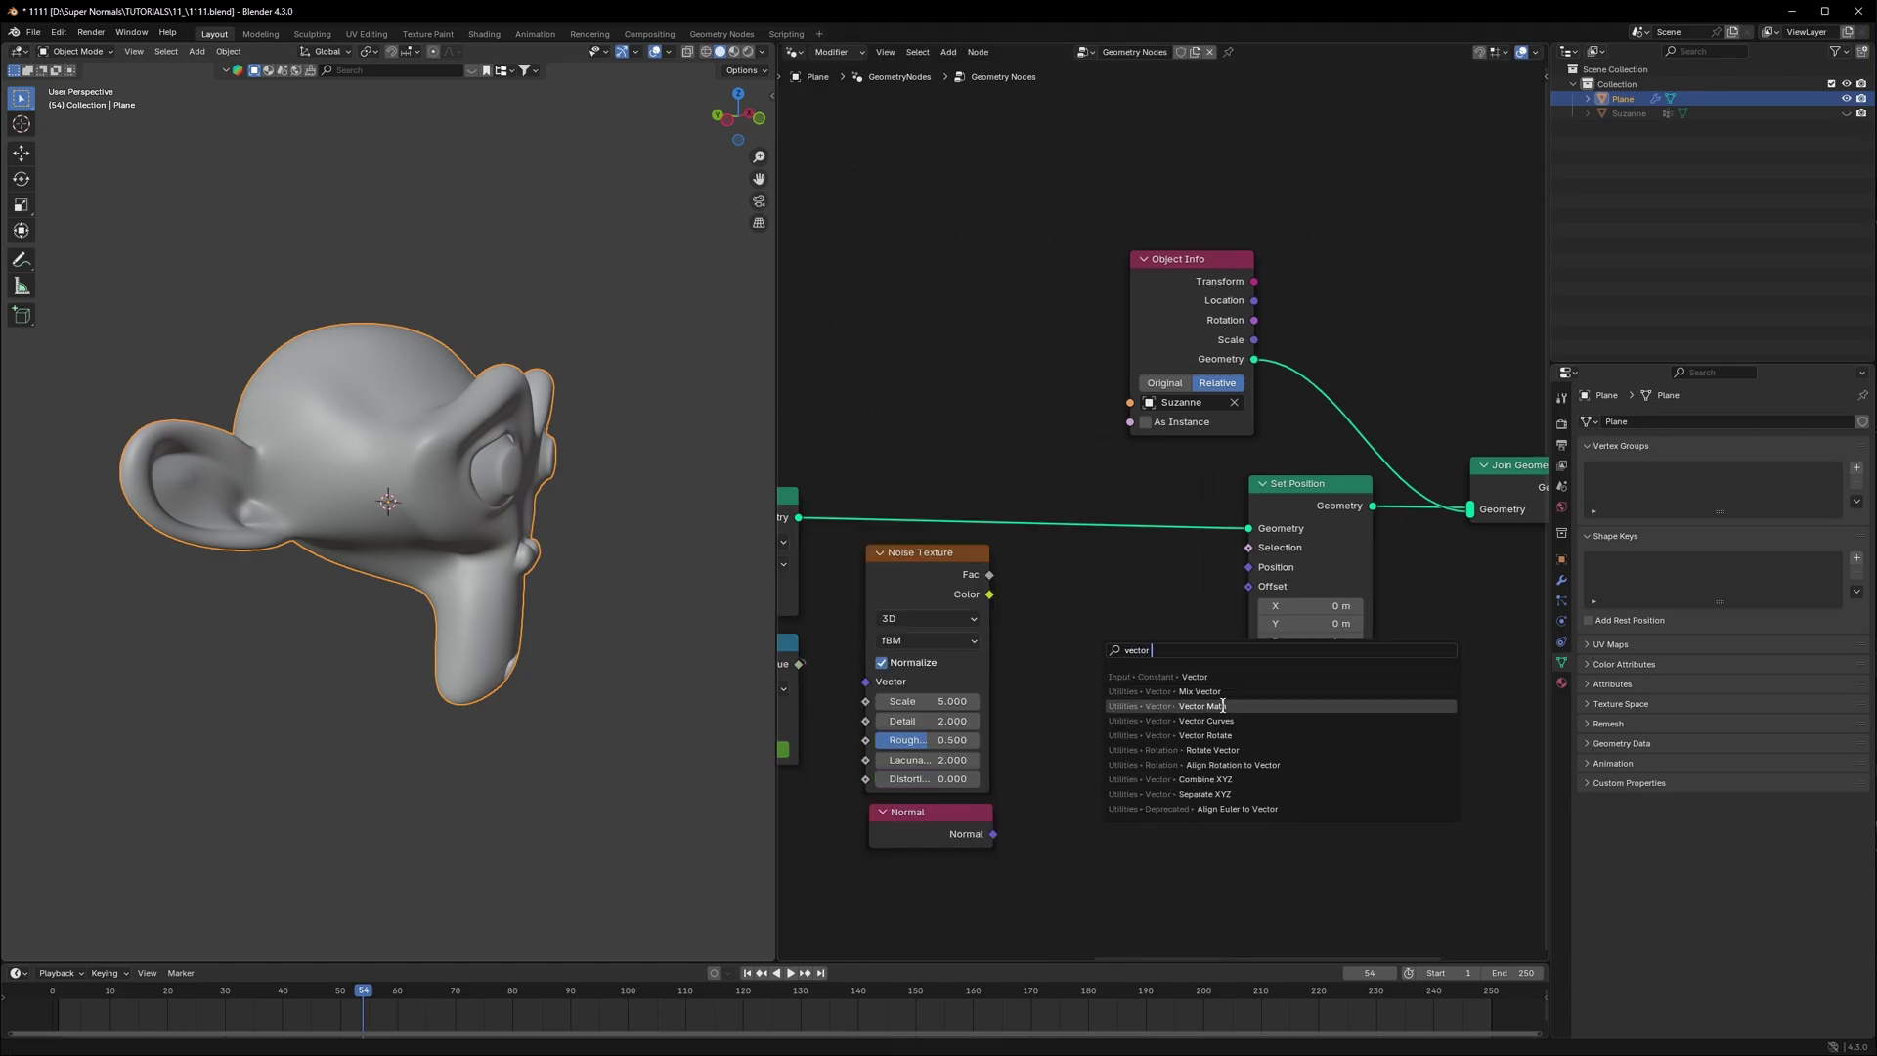
{"action": "key", "text": "Return"}
{"action": "left_click", "coordinate": [1011, 572]}
Step: Multiply the noise Fac by the Normal in the Vector Math node and feed the result into Set Position's Offset
{"action": "left_click_drag", "start_coordinate": [990, 574], "coordinate": [1038, 632]}
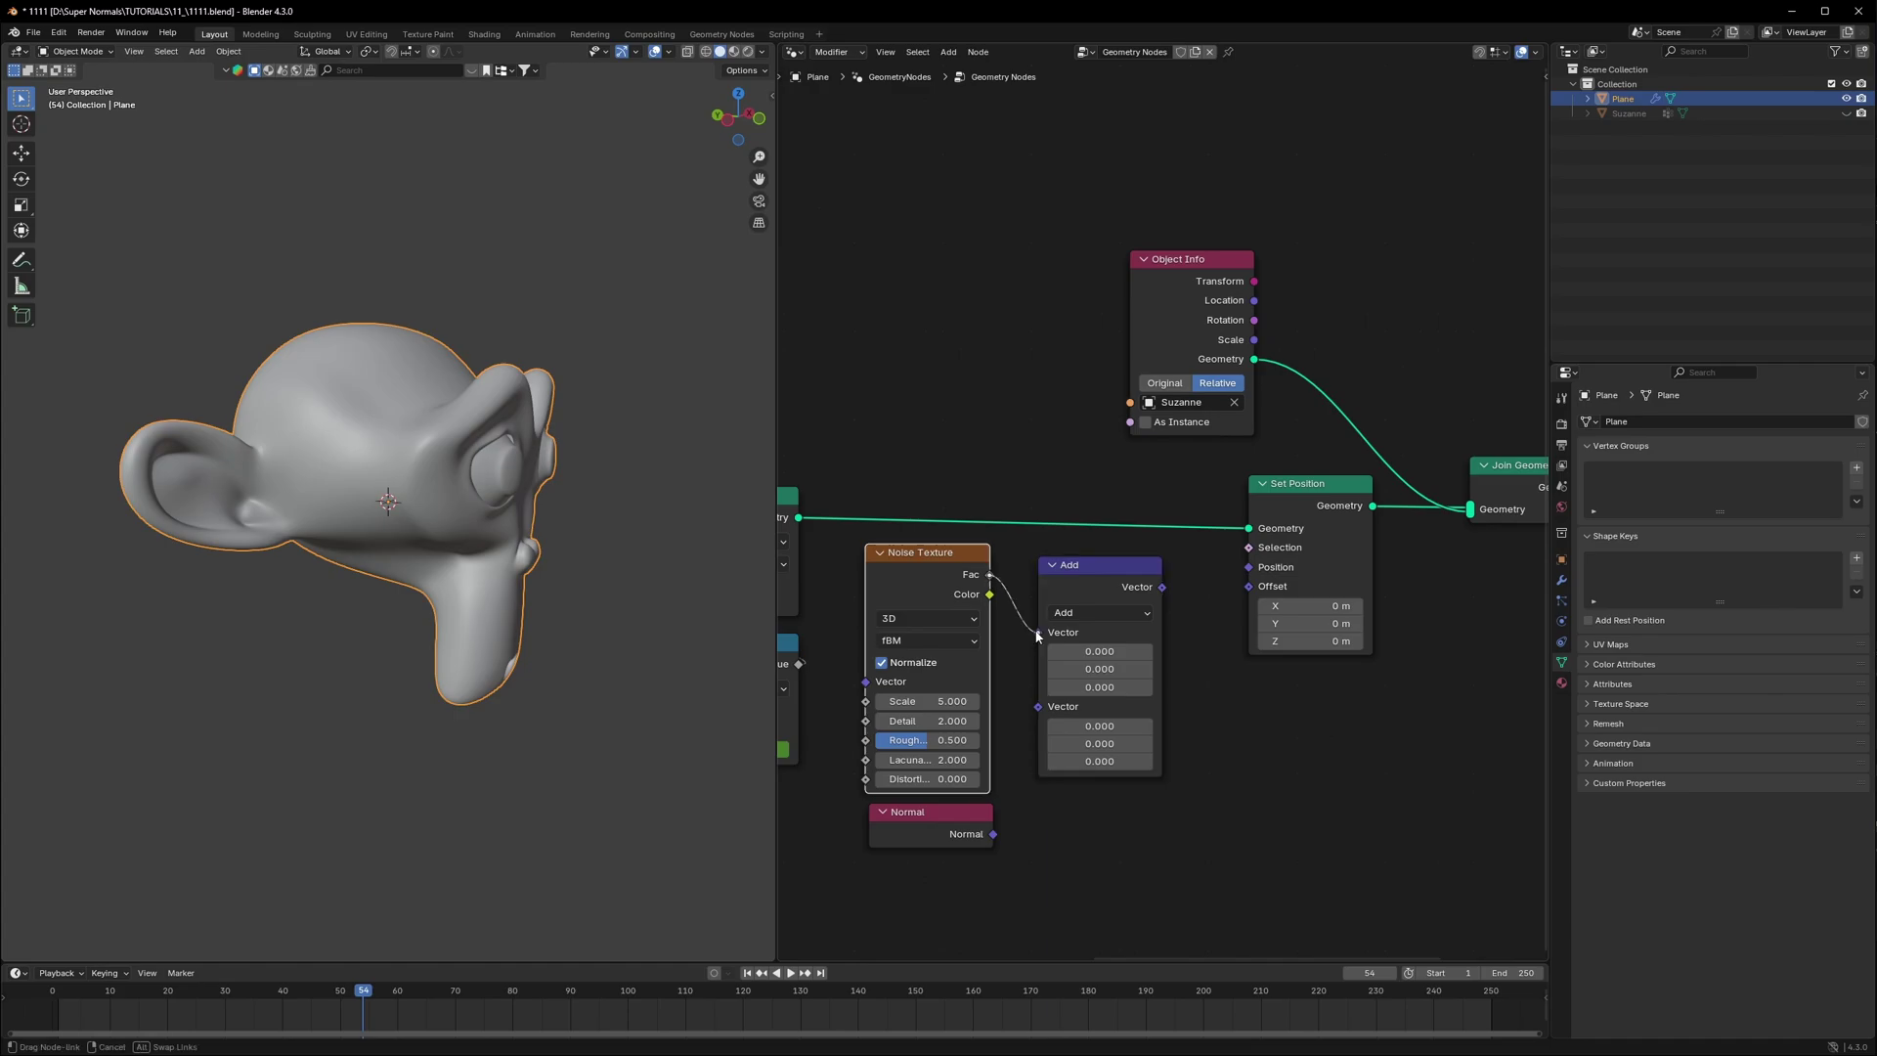
{"action": "left_click_drag", "start_coordinate": [992, 834], "coordinate": [1038, 651]}
{"action": "left_click", "coordinate": [1093, 613]}
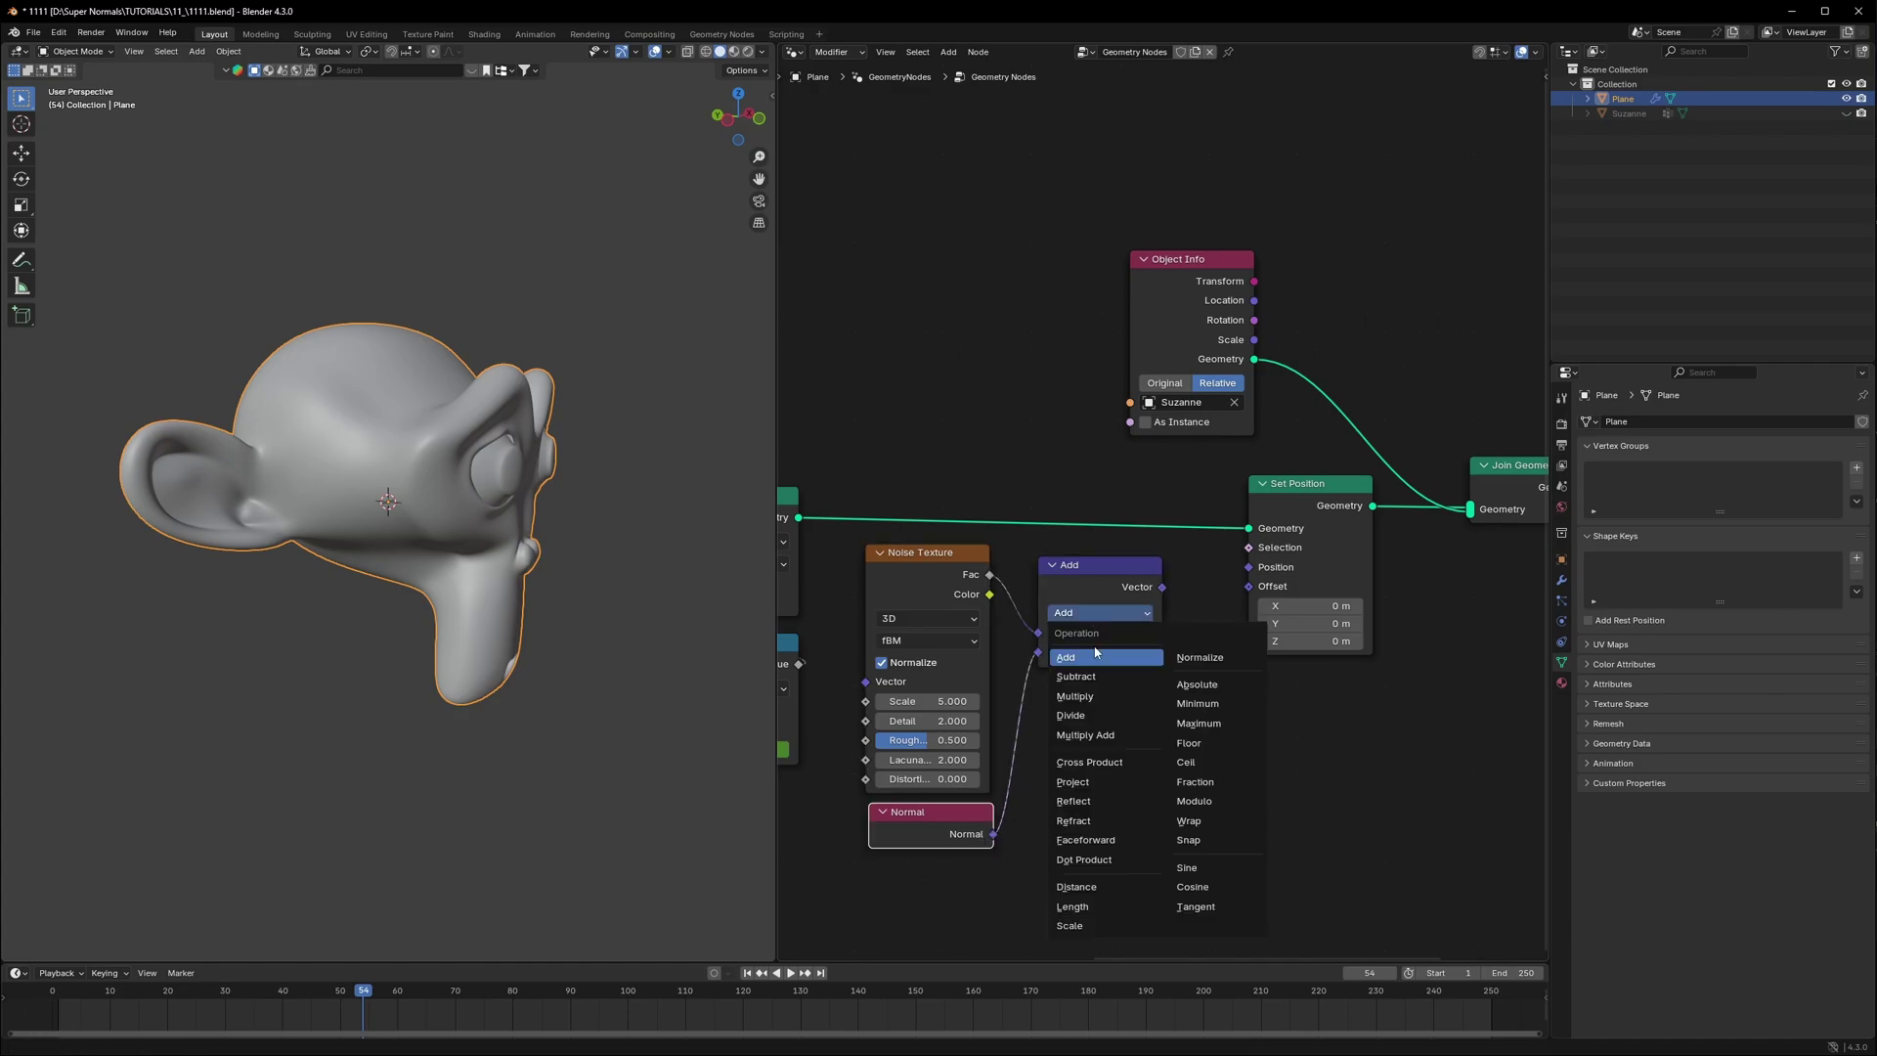
{"action": "left_click", "coordinate": [1098, 696]}
{"action": "middle_click_drag", "start_coordinate": [650, 637], "coordinate": [610, 630]}
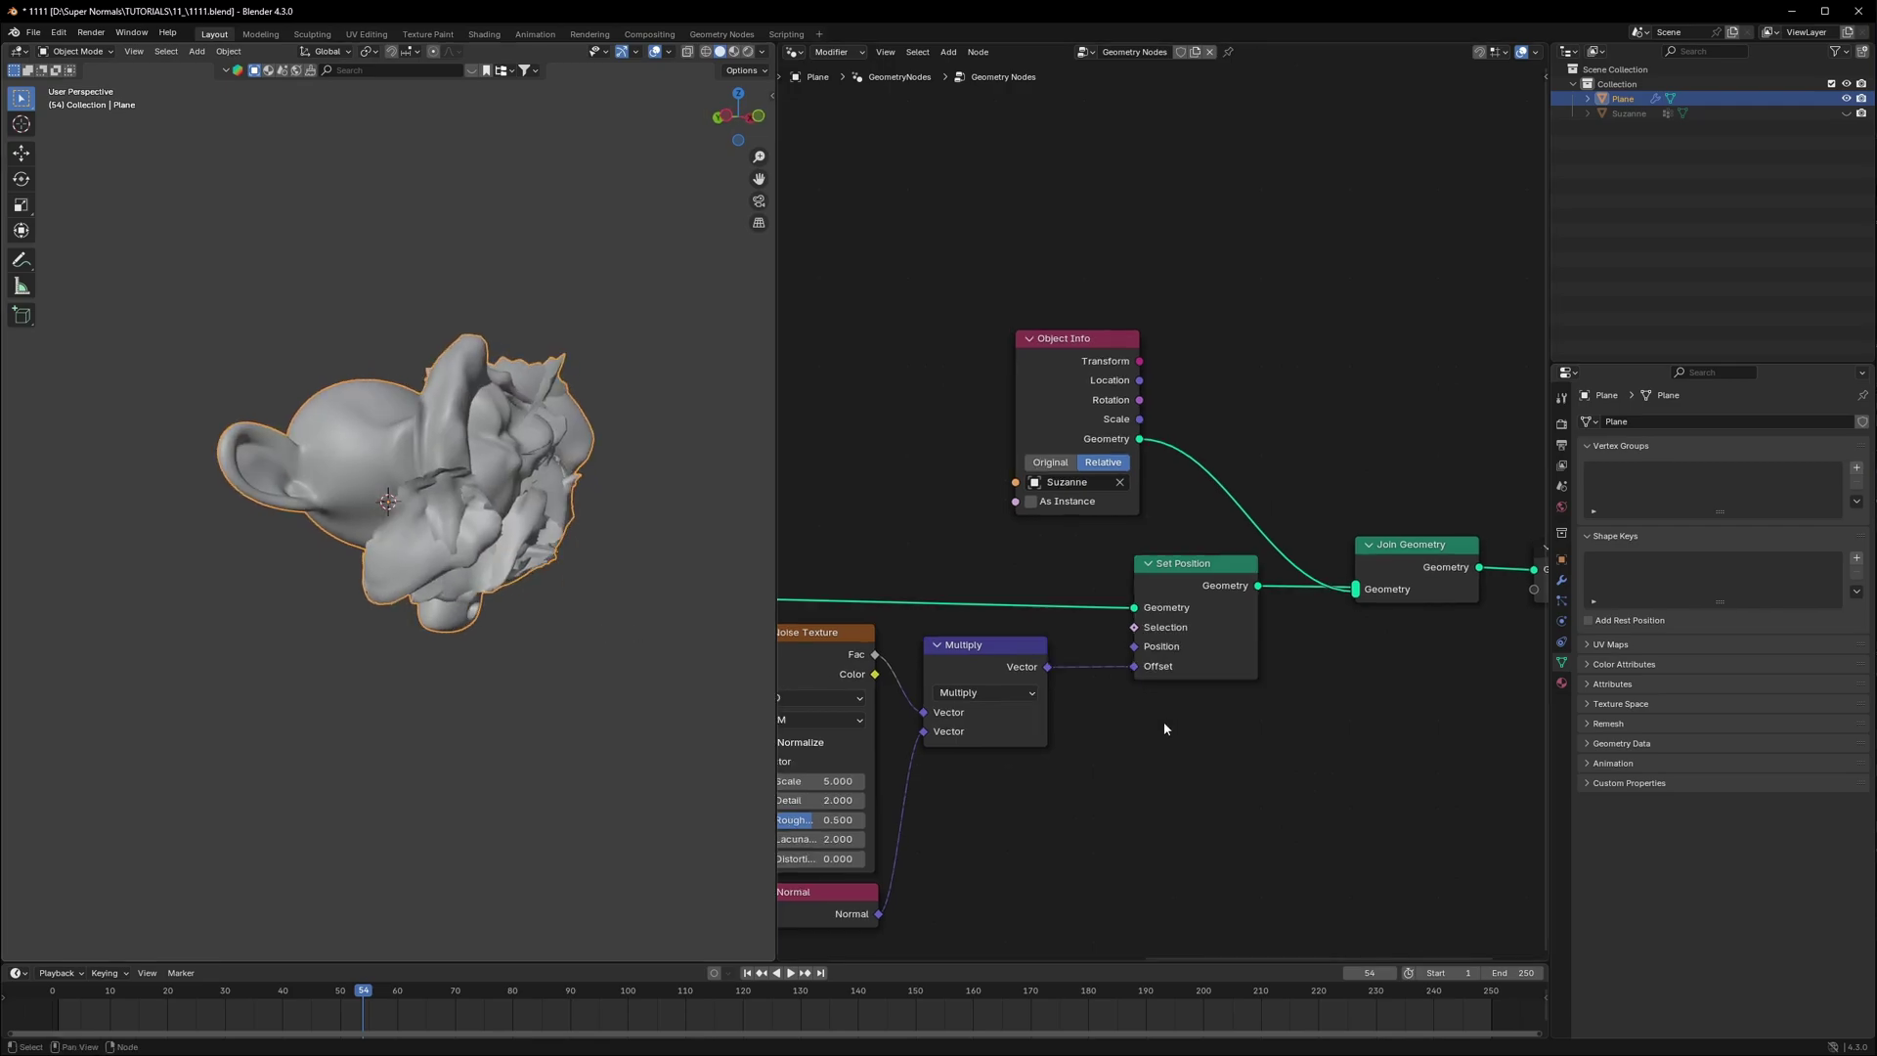
Step: Duplicate the Multiply vector node and insert the copy on the link to Set Position's Offset
{"action": "left_click", "coordinate": [997, 647]}
{"action": "key", "text": "shift+d"}
{"action": "left_click", "coordinate": [1111, 657]}
{"action": "scroll", "coordinate": [1300, 762], "scroll_direction": "up", "scroll_amount": 2}
{"action": "scroll", "coordinate": [1299, 767], "scroll_direction": "up", "scroll_amount": 1}
{"action": "middle_click_drag", "start_coordinate": [1300, 768], "coordinate": [1234, 655]}
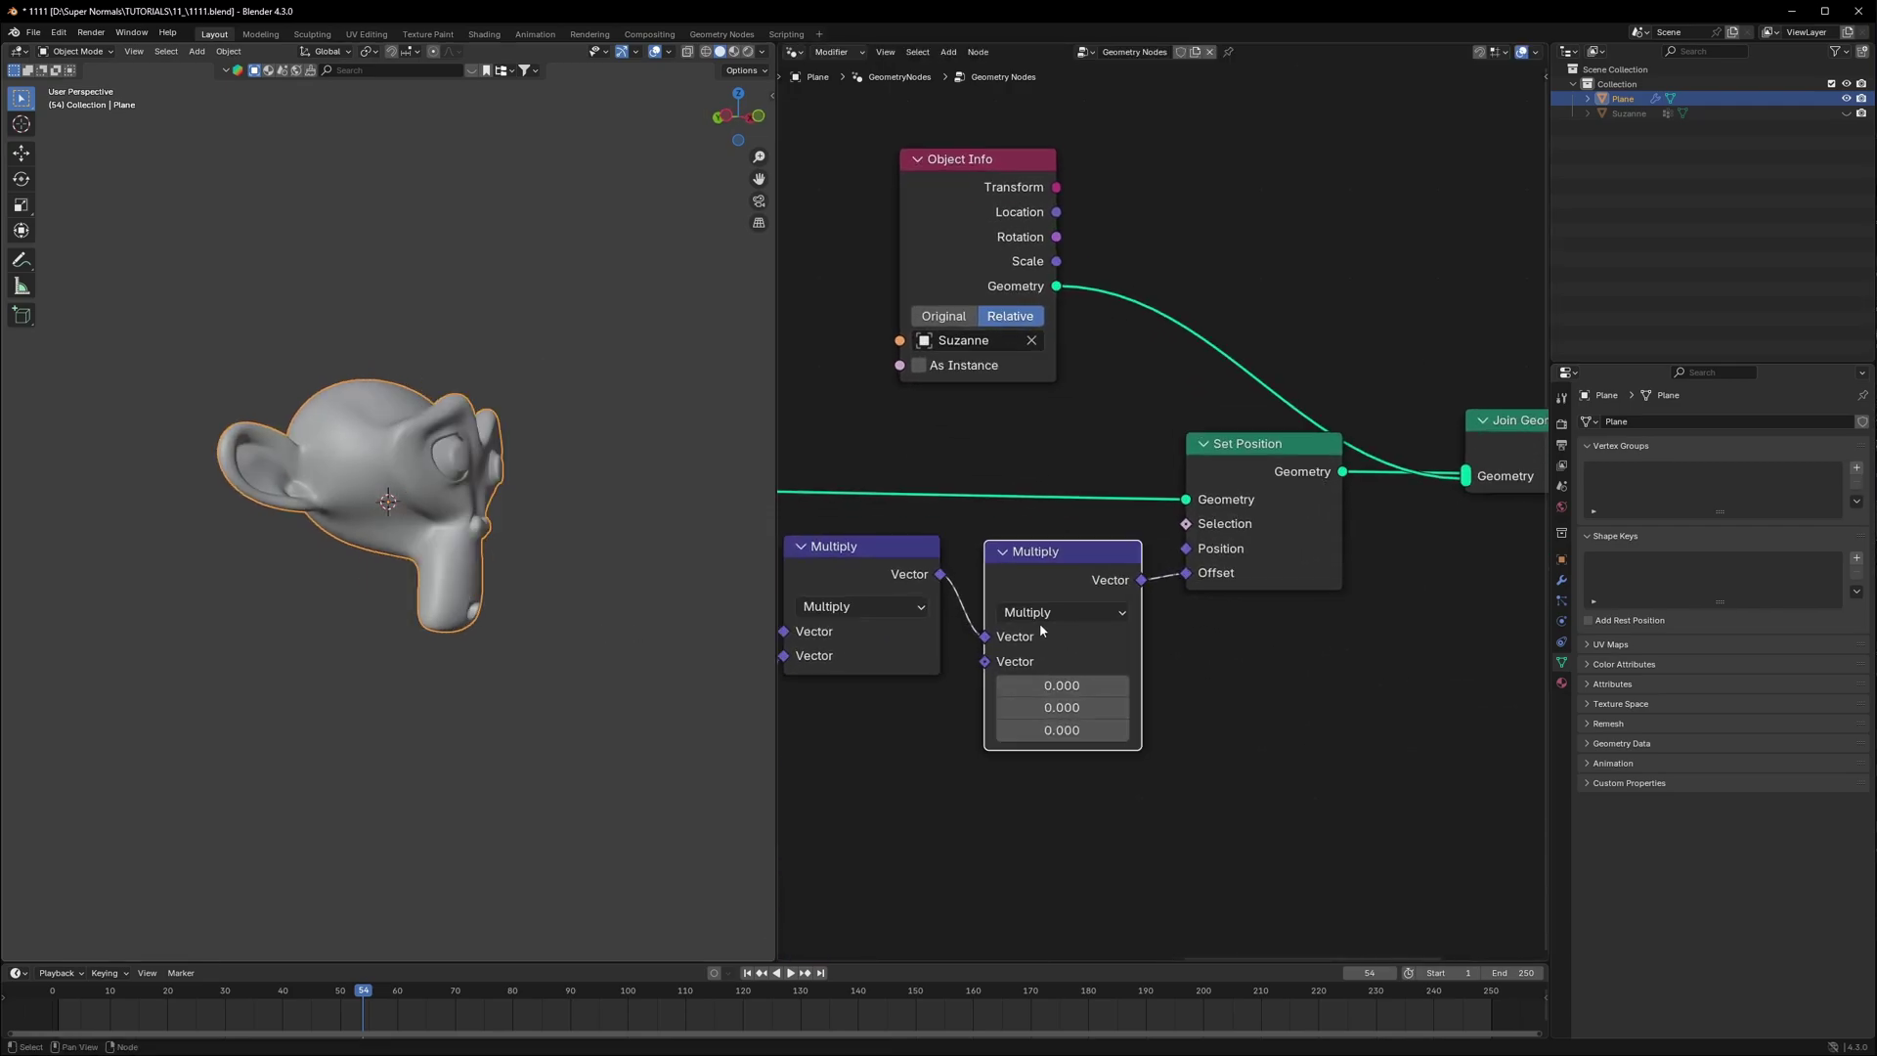
Step: Switch the copied vector node's operation to Scale and set its scale to 0.05
{"action": "left_click", "coordinate": [1040, 616]}
{"action": "left_click", "coordinate": [1038, 1012]}
{"action": "left_click", "coordinate": [1053, 661]}
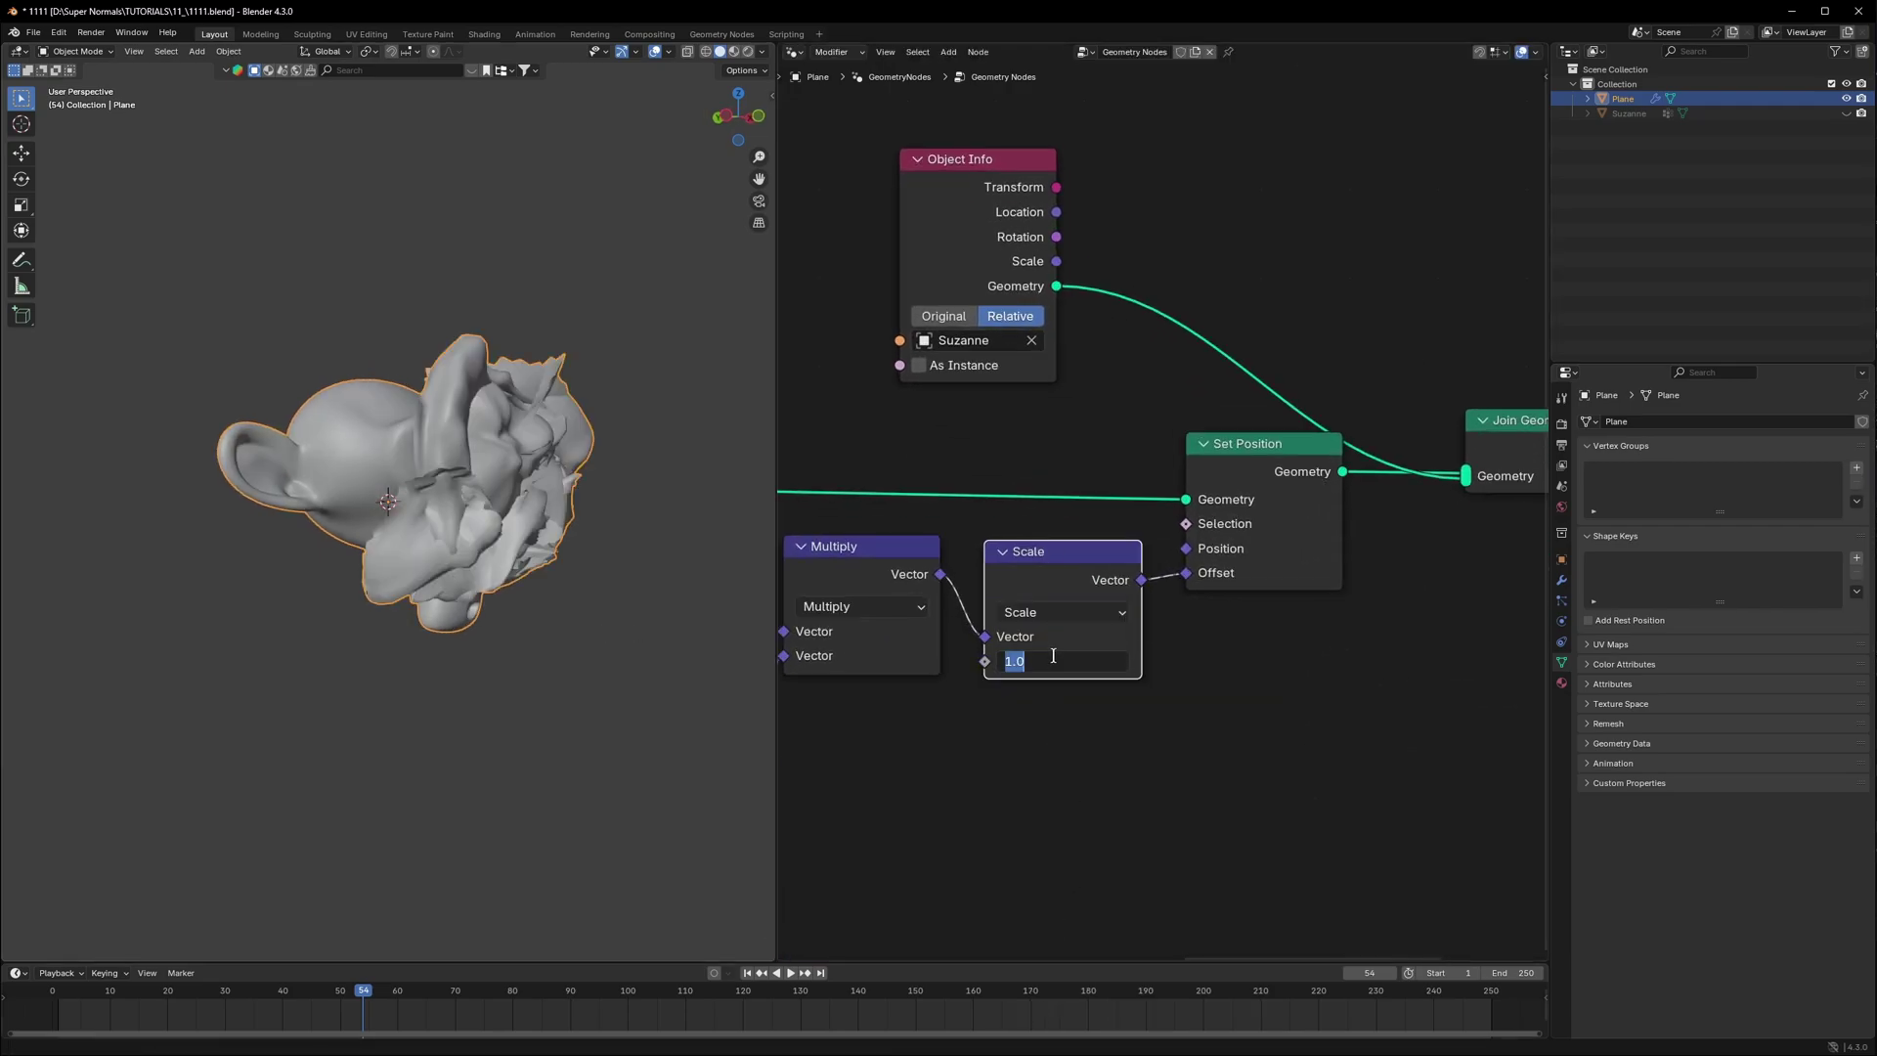
{"action": "type", "text": "0.01"}
{"action": "key", "text": "BackSpace"}
{"action": "type", "text": "5"}
{"action": "key", "text": "Return"}
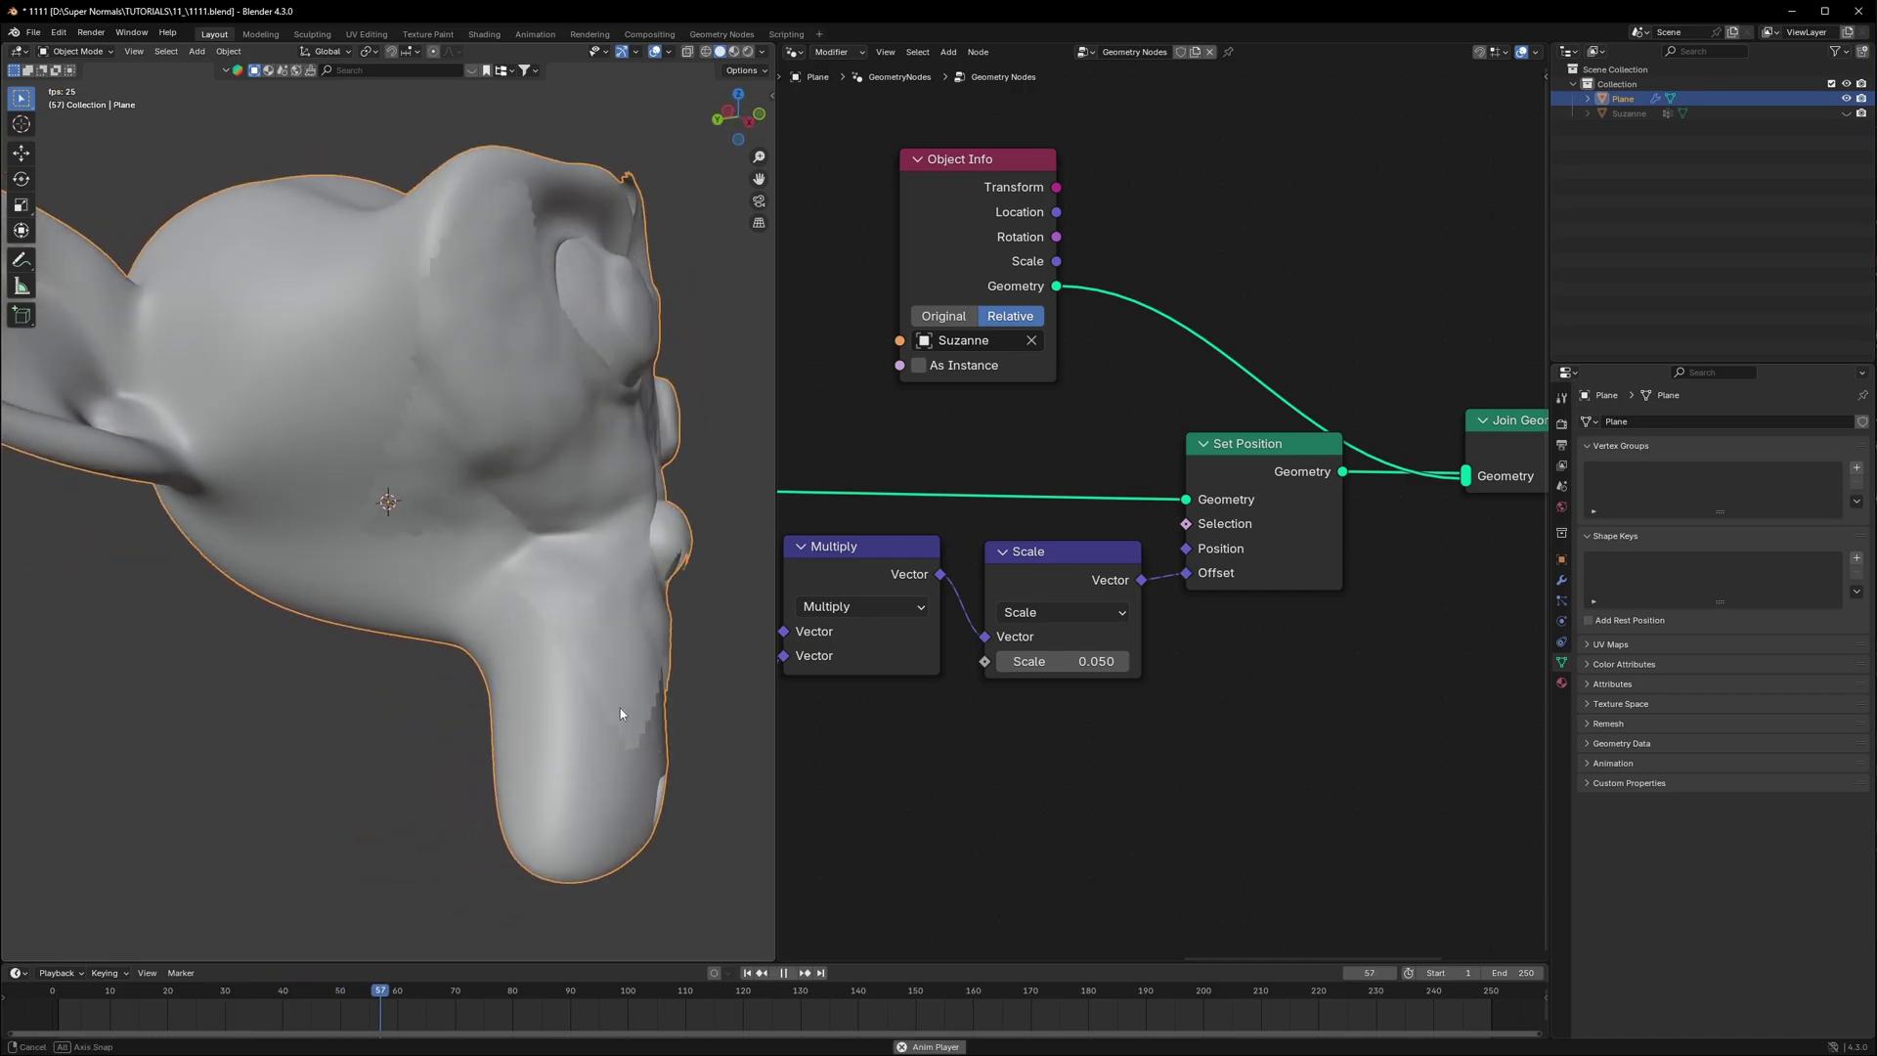
Step: Check the displaced surface from the front during playback and set the Scale node's value to 0.02
{"action": "middle_click_drag", "start_coordinate": [620, 707], "coordinate": [522, 696]}
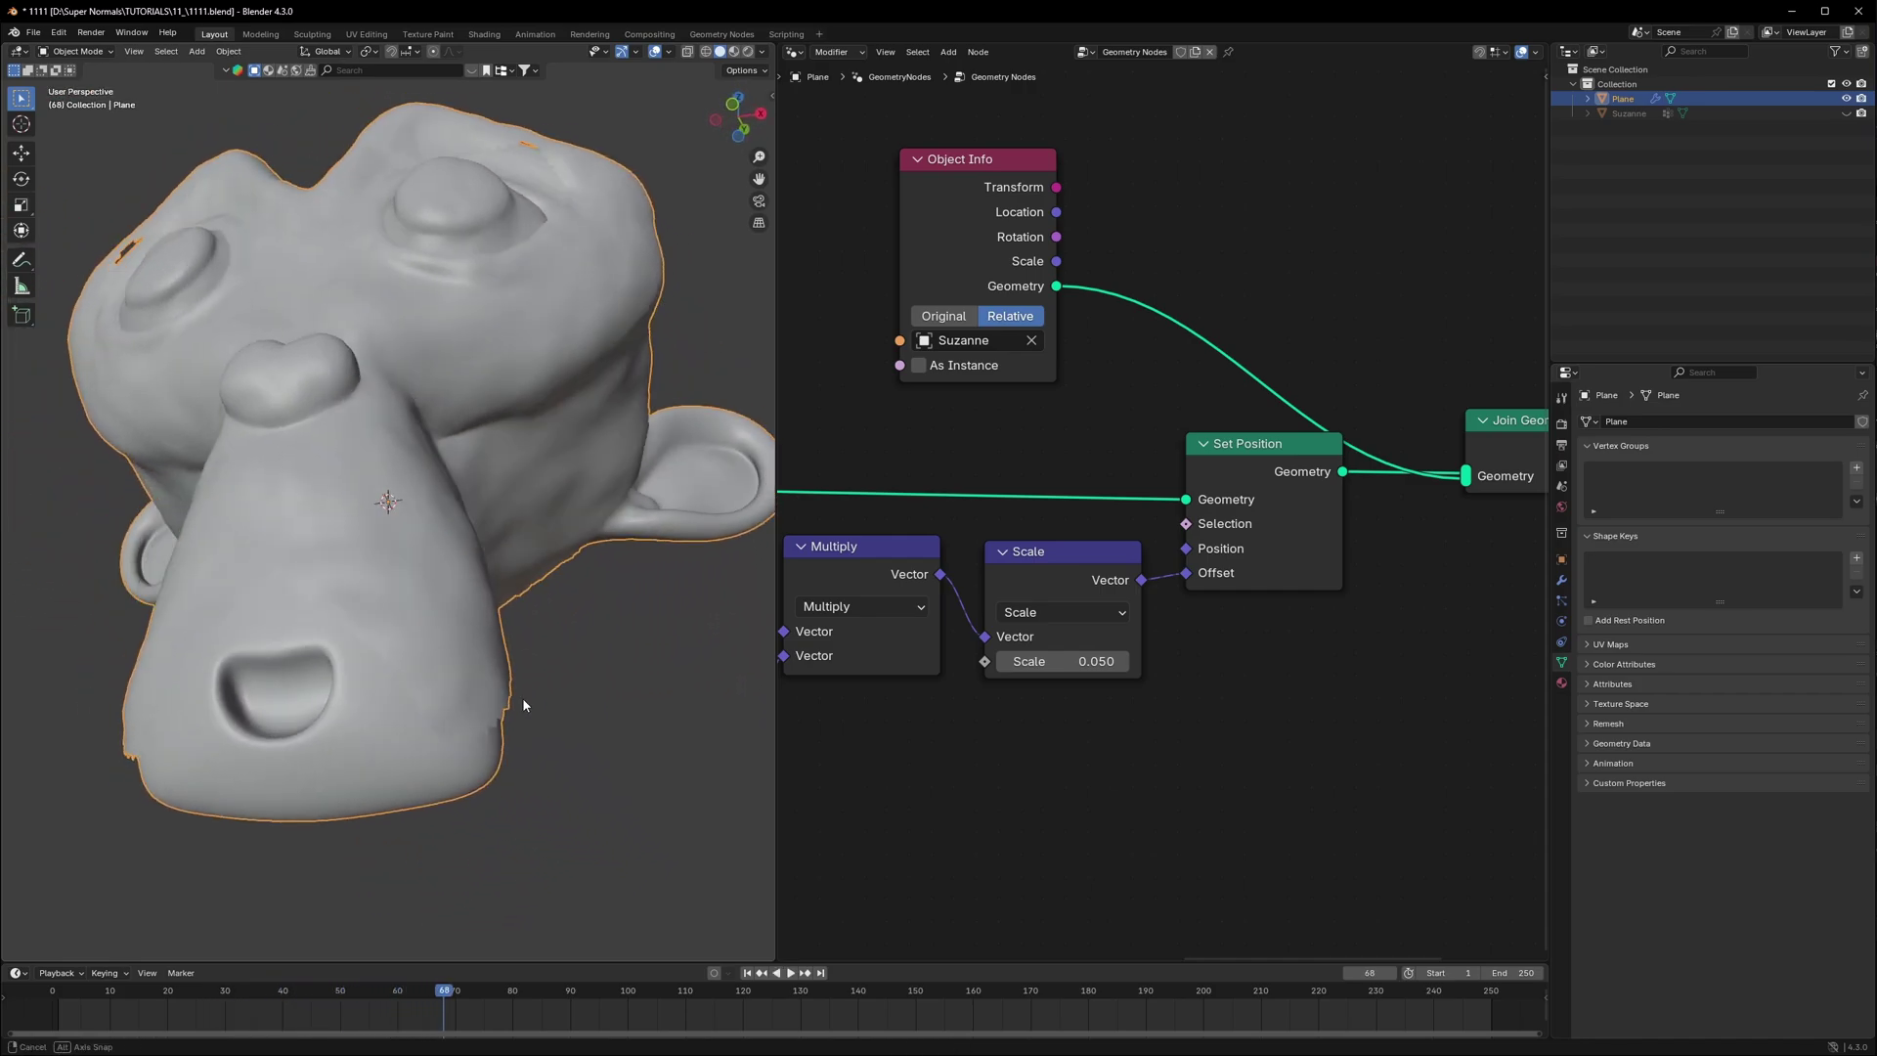
{"action": "key", "text": "space"}
{"action": "left_click", "coordinate": [1055, 664]}
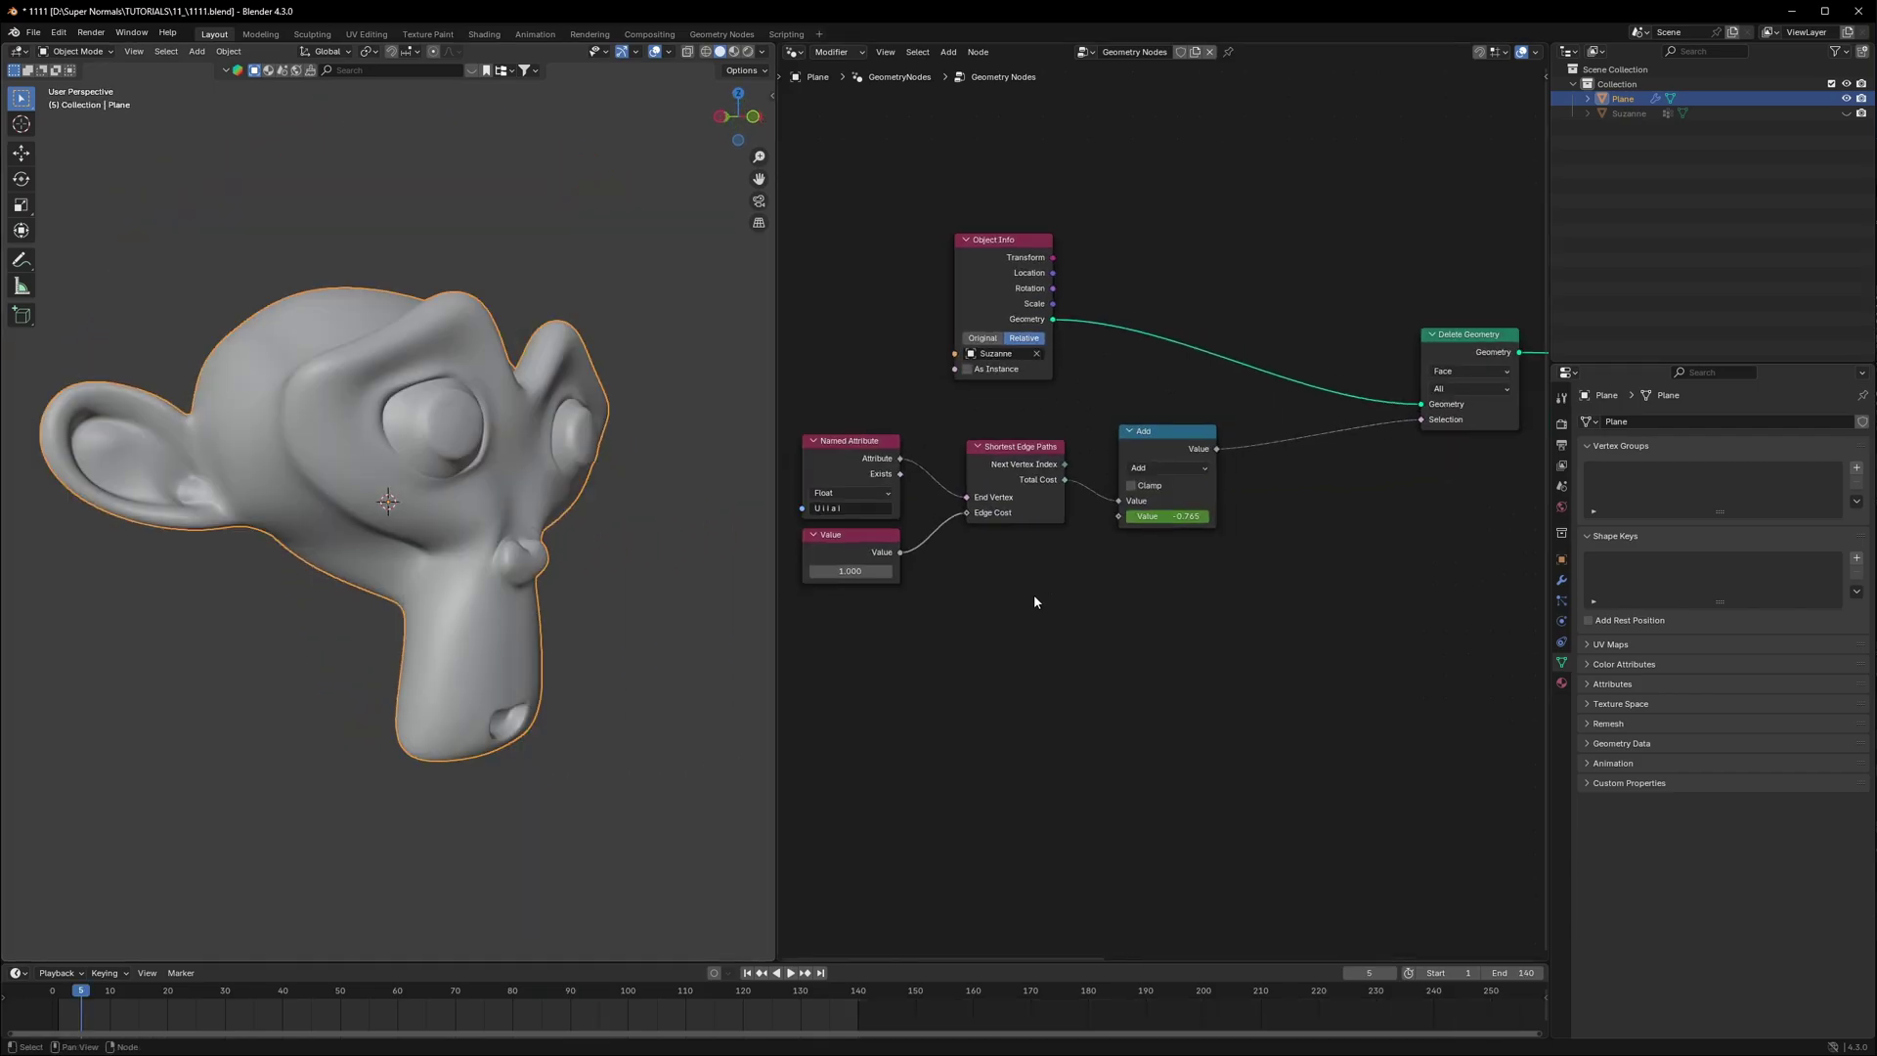
Step: Examine the jagged growth edge in the previewed Set Position output, then remove the Viewer node
{"action": "scroll", "coordinate": [1034, 600], "scroll_direction": "down", "scroll_amount": 2}
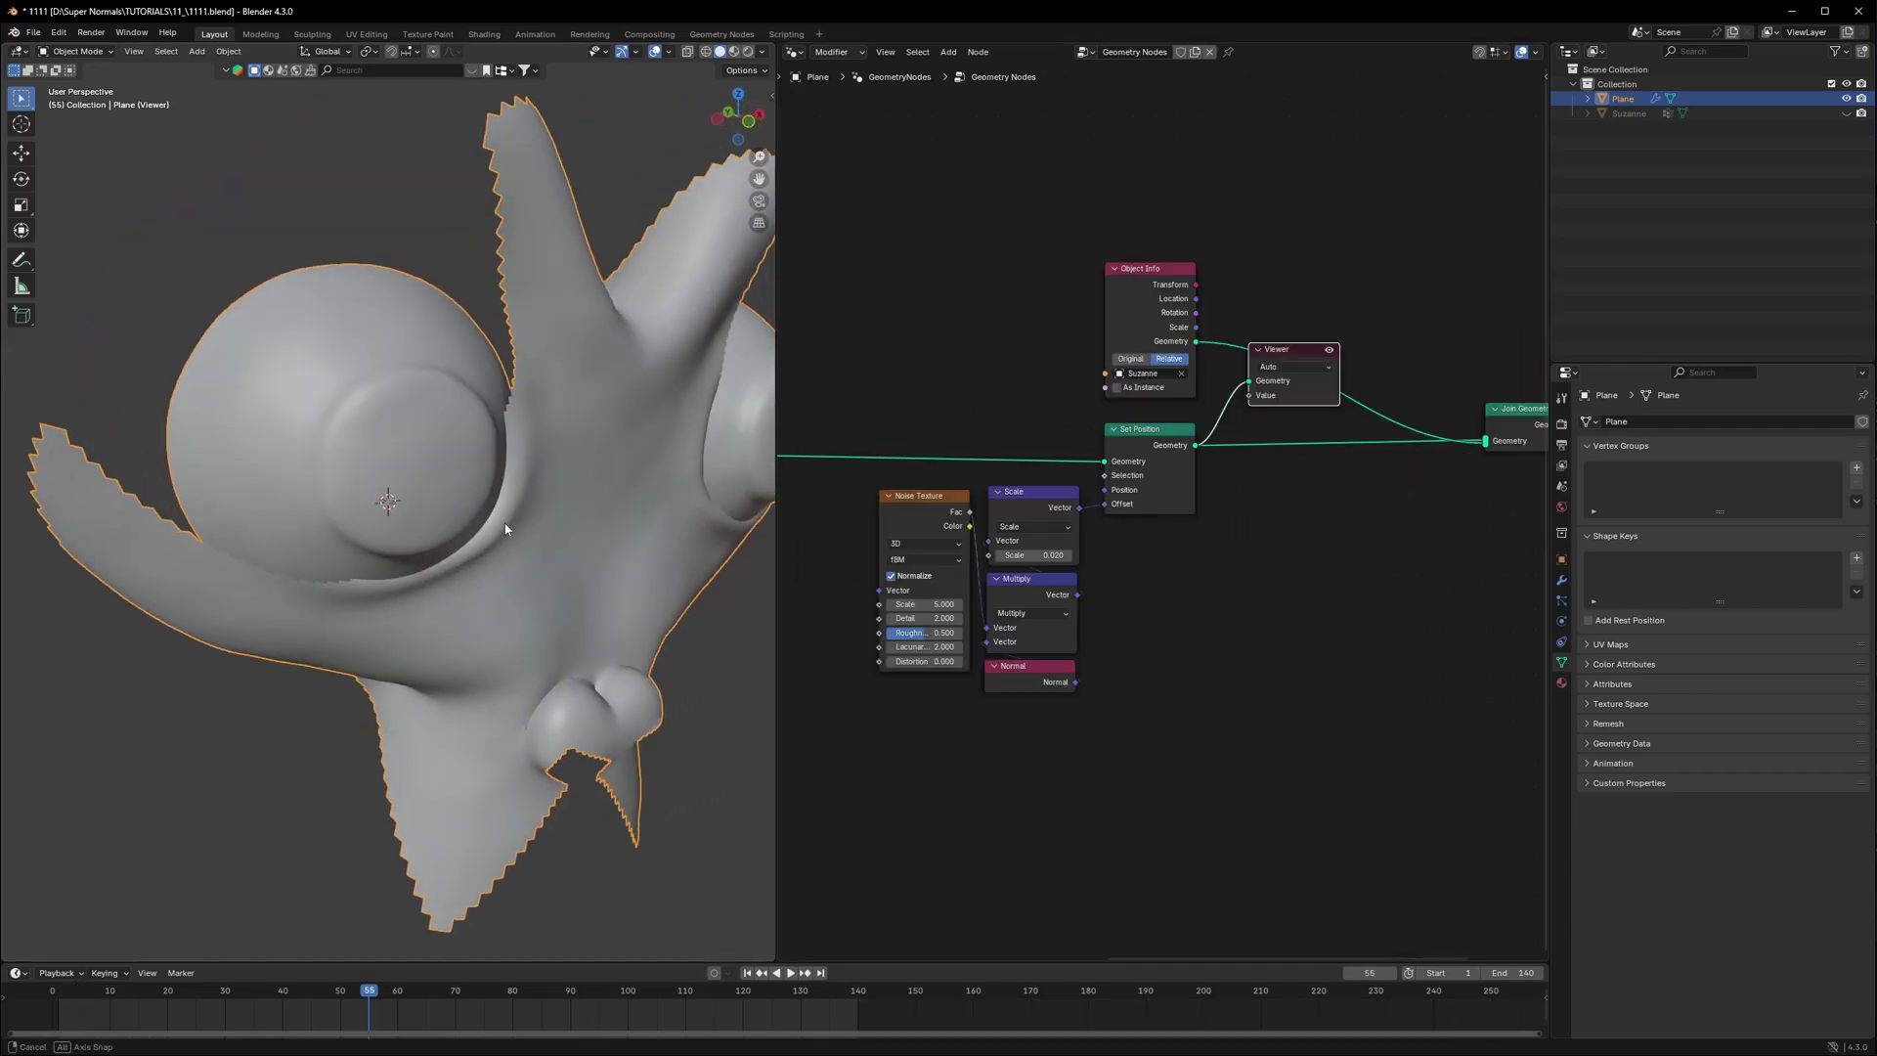
{"action": "middle_click_drag", "start_coordinate": [586, 548], "coordinate": [615, 342]}
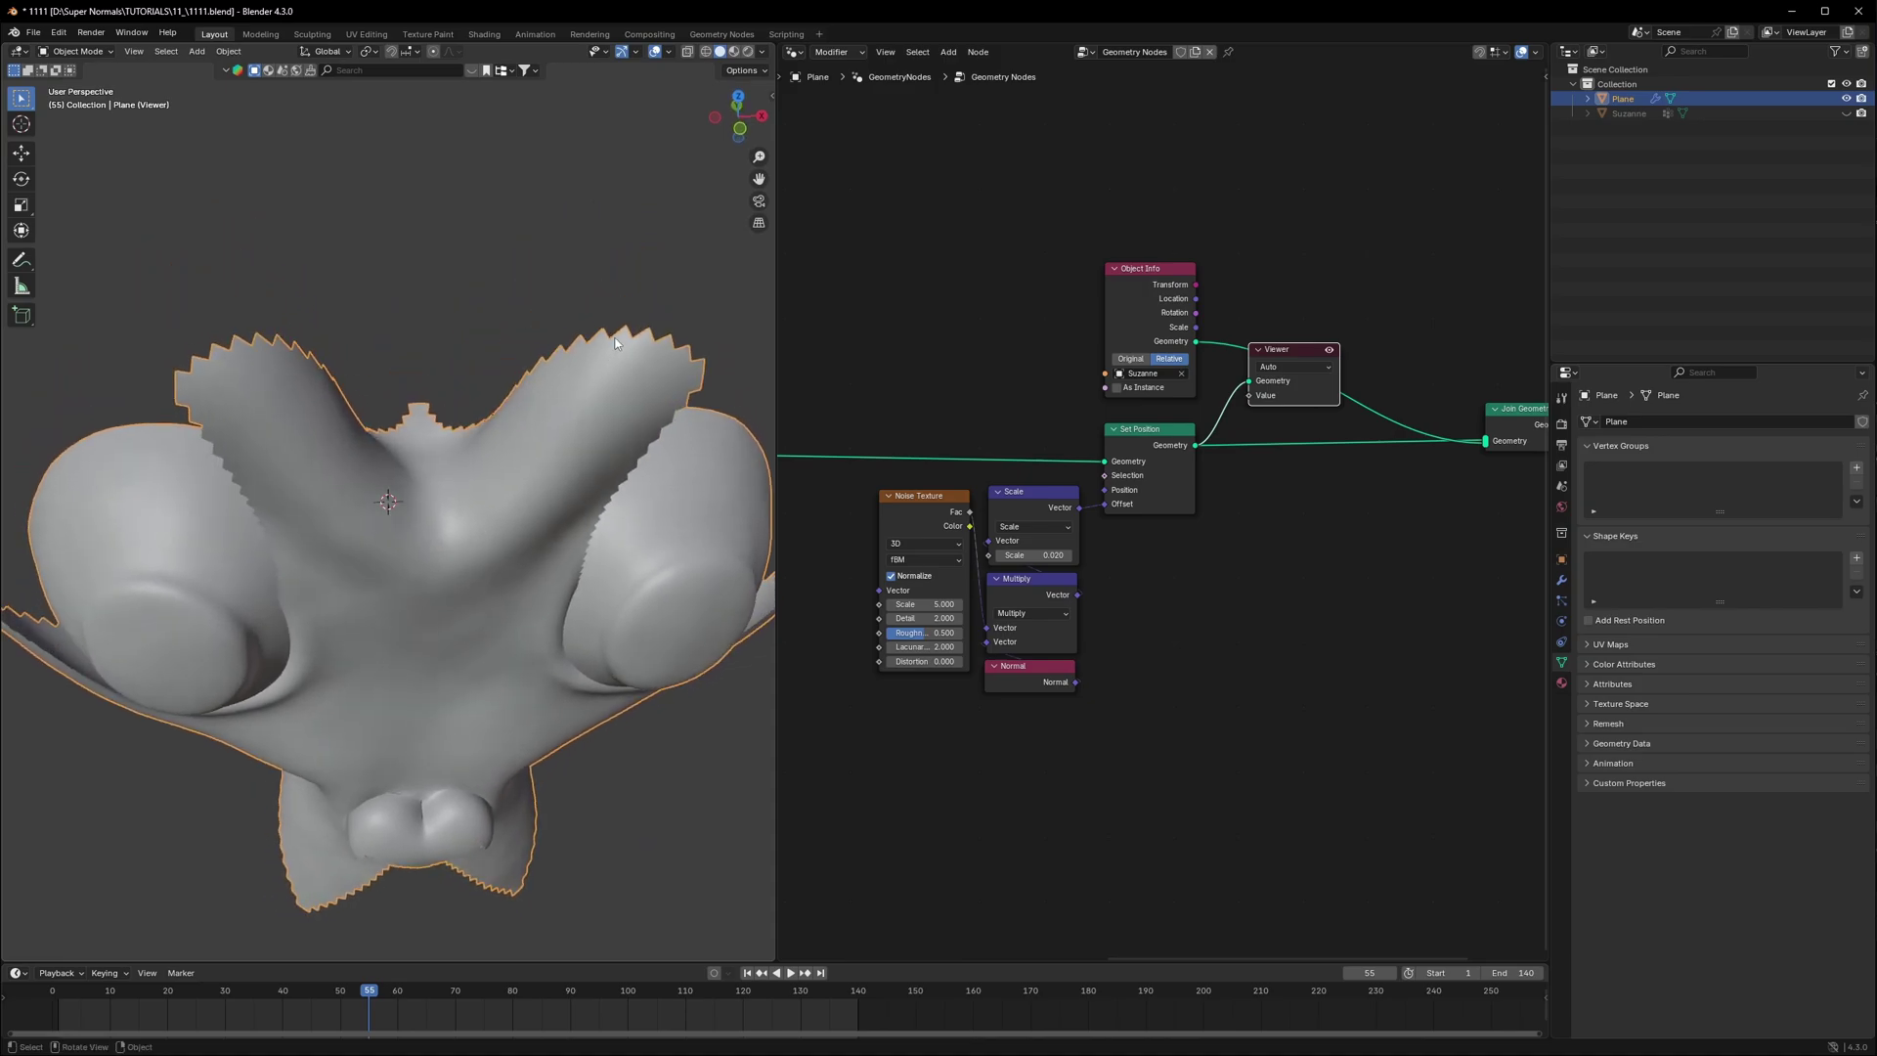
{"action": "key", "text": "Delete"}
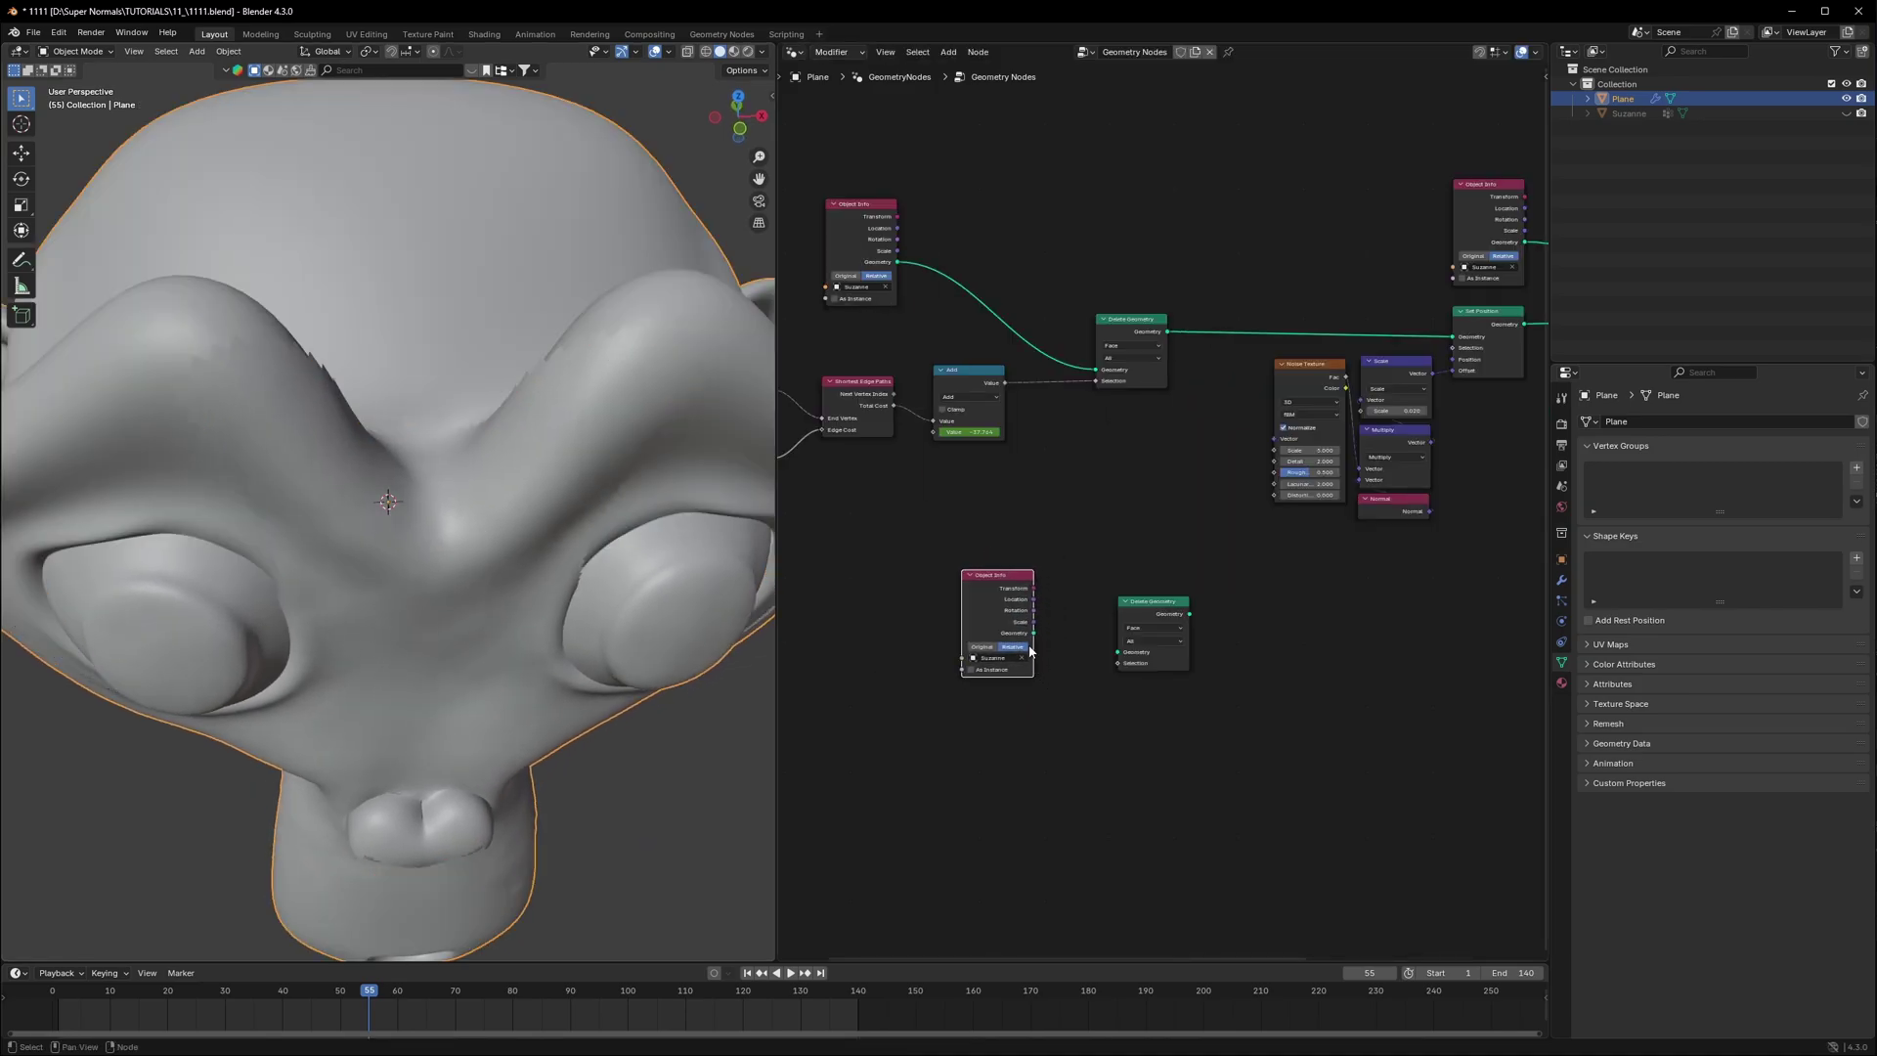
Step: Connect the copied Object Info geometry to the copied Delete Geometry and duplicate the Set Position group with its noise, normal and vector math nodes below
{"action": "left_click_drag", "start_coordinate": [1033, 633], "coordinate": [1103, 653]}
{"action": "middle_click_drag", "start_coordinate": [1292, 660], "coordinate": [1202, 656]}
{"action": "left_click_drag", "start_coordinate": [1413, 644], "coordinate": [1167, 352]}
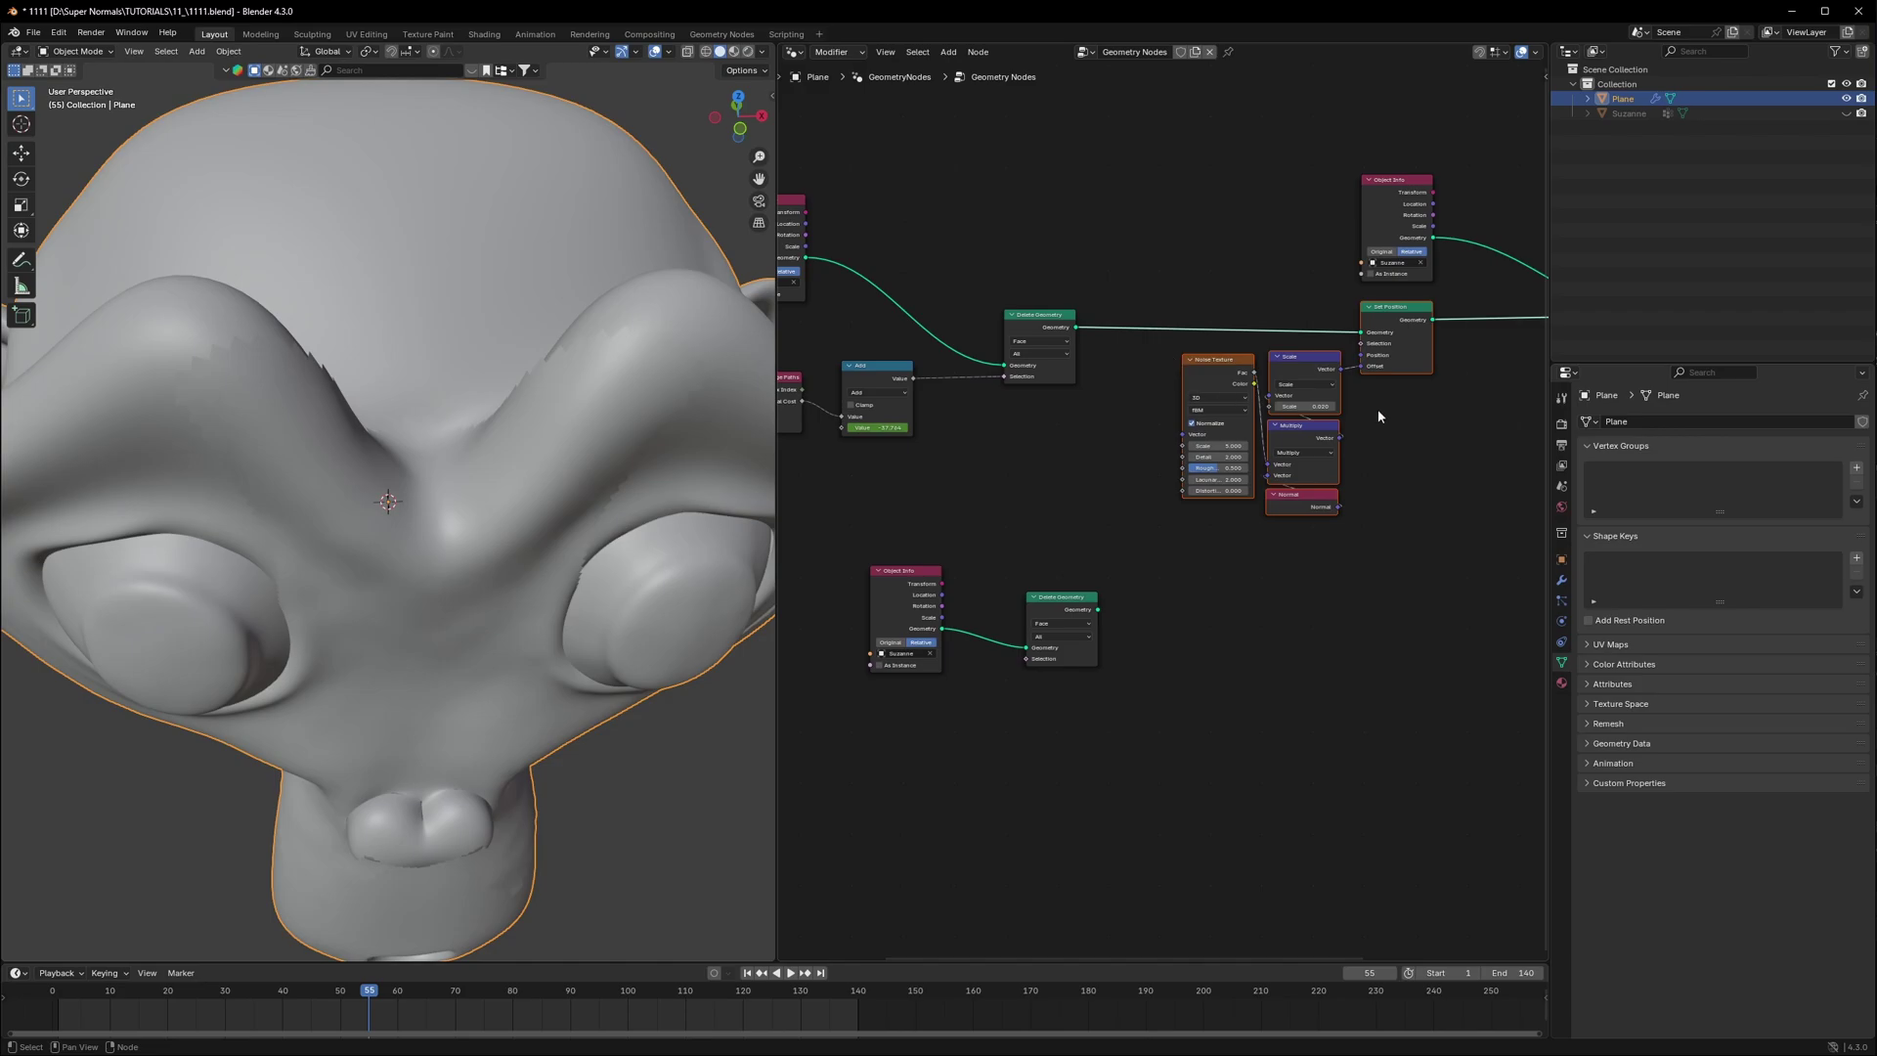
{"action": "key", "text": "shift+d"}
{"action": "left_click", "coordinate": [1376, 665]}
Step: Connect the copied Set Position to Join Geometry and feed it with the lower Delete Geometry's output
{"action": "left_click_drag", "start_coordinate": [1029, 647], "coordinate": [1253, 394]}
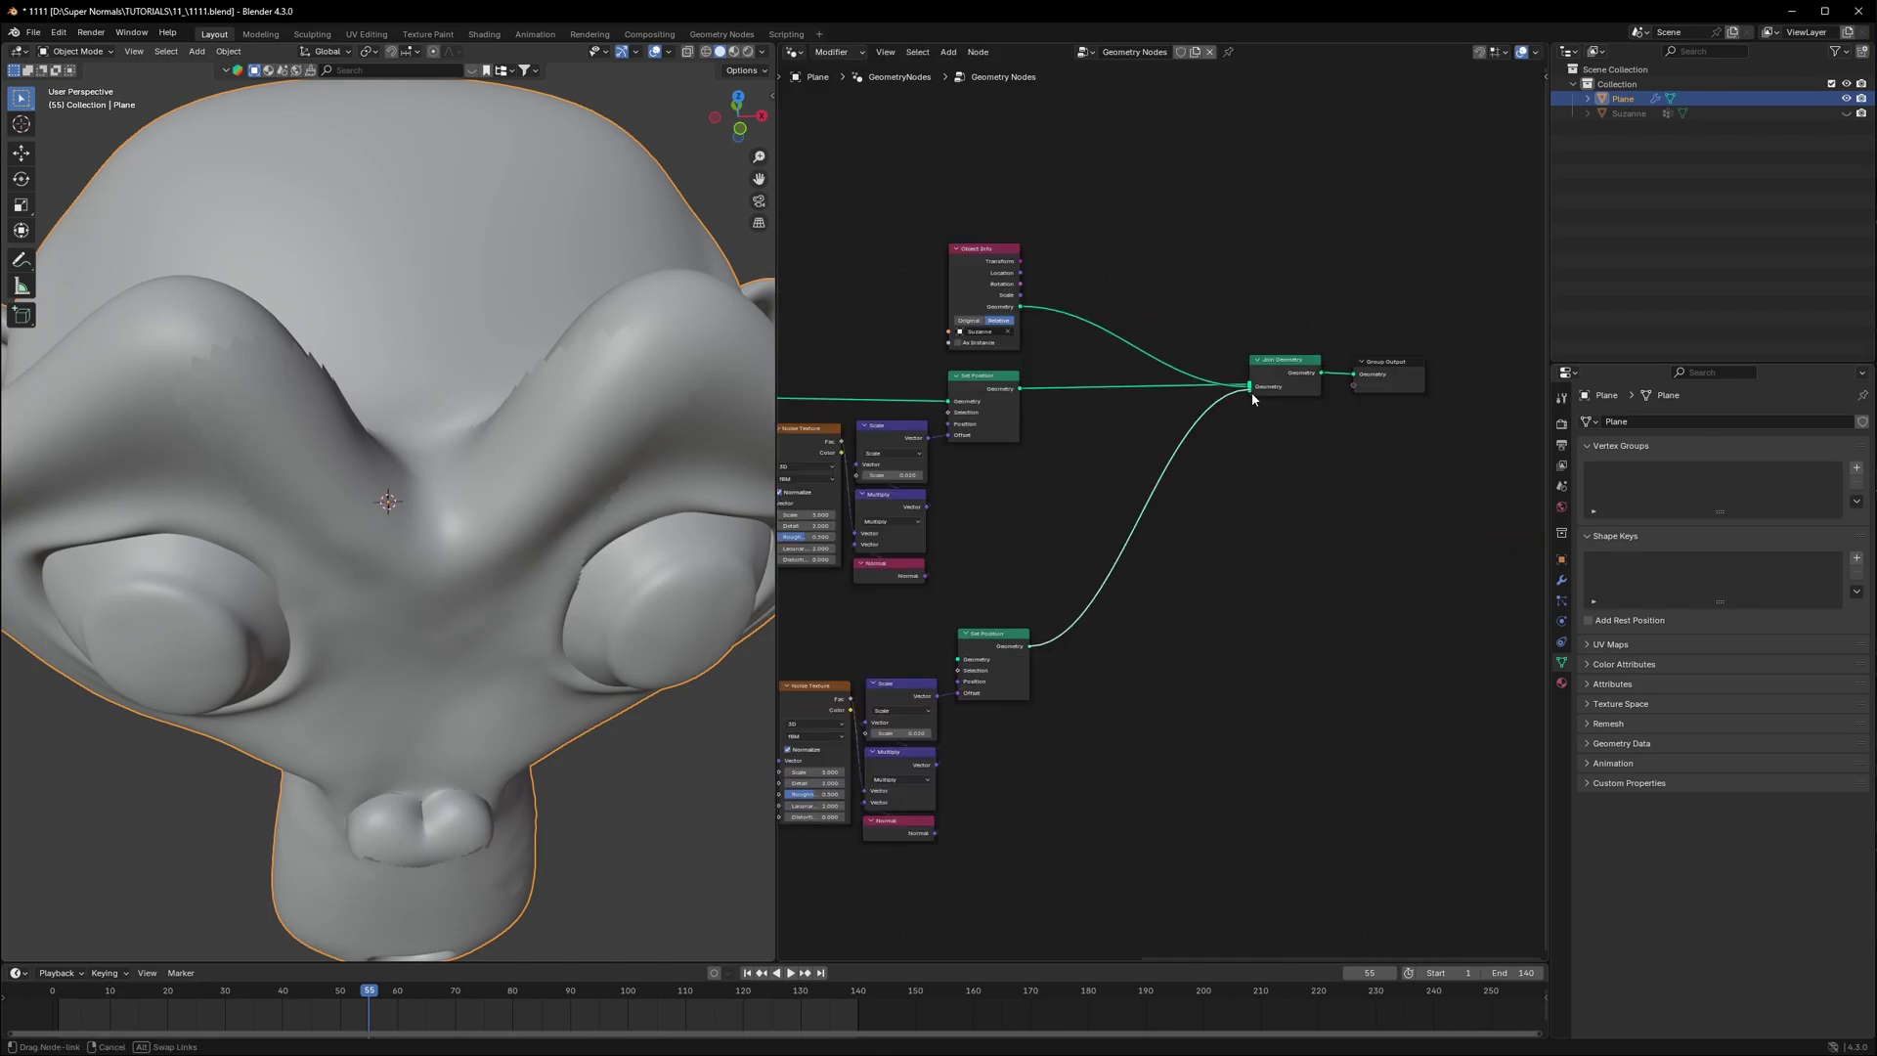
{"action": "middle_click_drag", "start_coordinate": [847, 707], "coordinate": [1237, 603]}
{"action": "scroll", "coordinate": [1237, 603], "scroll_direction": "up", "scroll_amount": 4}
{"action": "left_click_drag", "start_coordinate": [1043, 598], "coordinate": [1393, 587]}
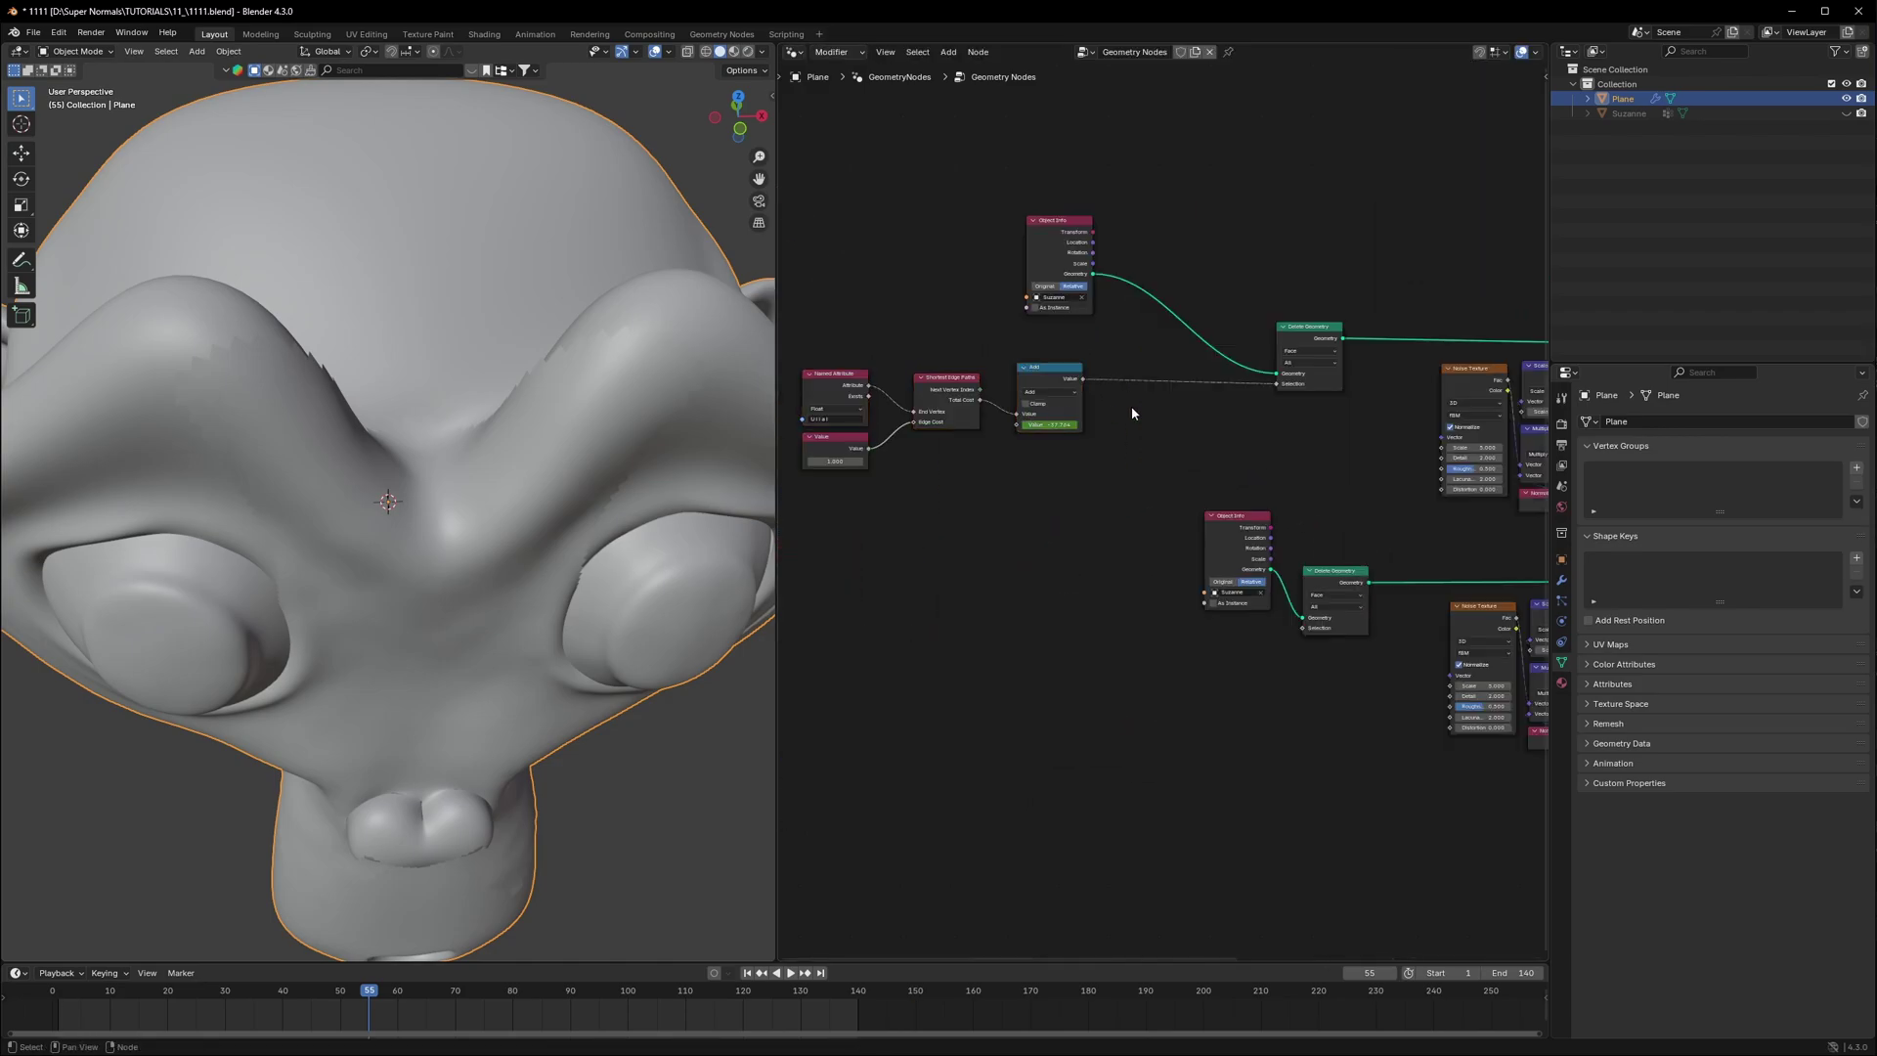
Step: Connect the Add node's Value to the Selection input of the lower Delete Geometry node
{"action": "left_click_drag", "start_coordinate": [1083, 379], "coordinate": [1095, 386]}
{"action": "left_click_drag", "start_coordinate": [1184, 664], "coordinate": [1302, 628]}
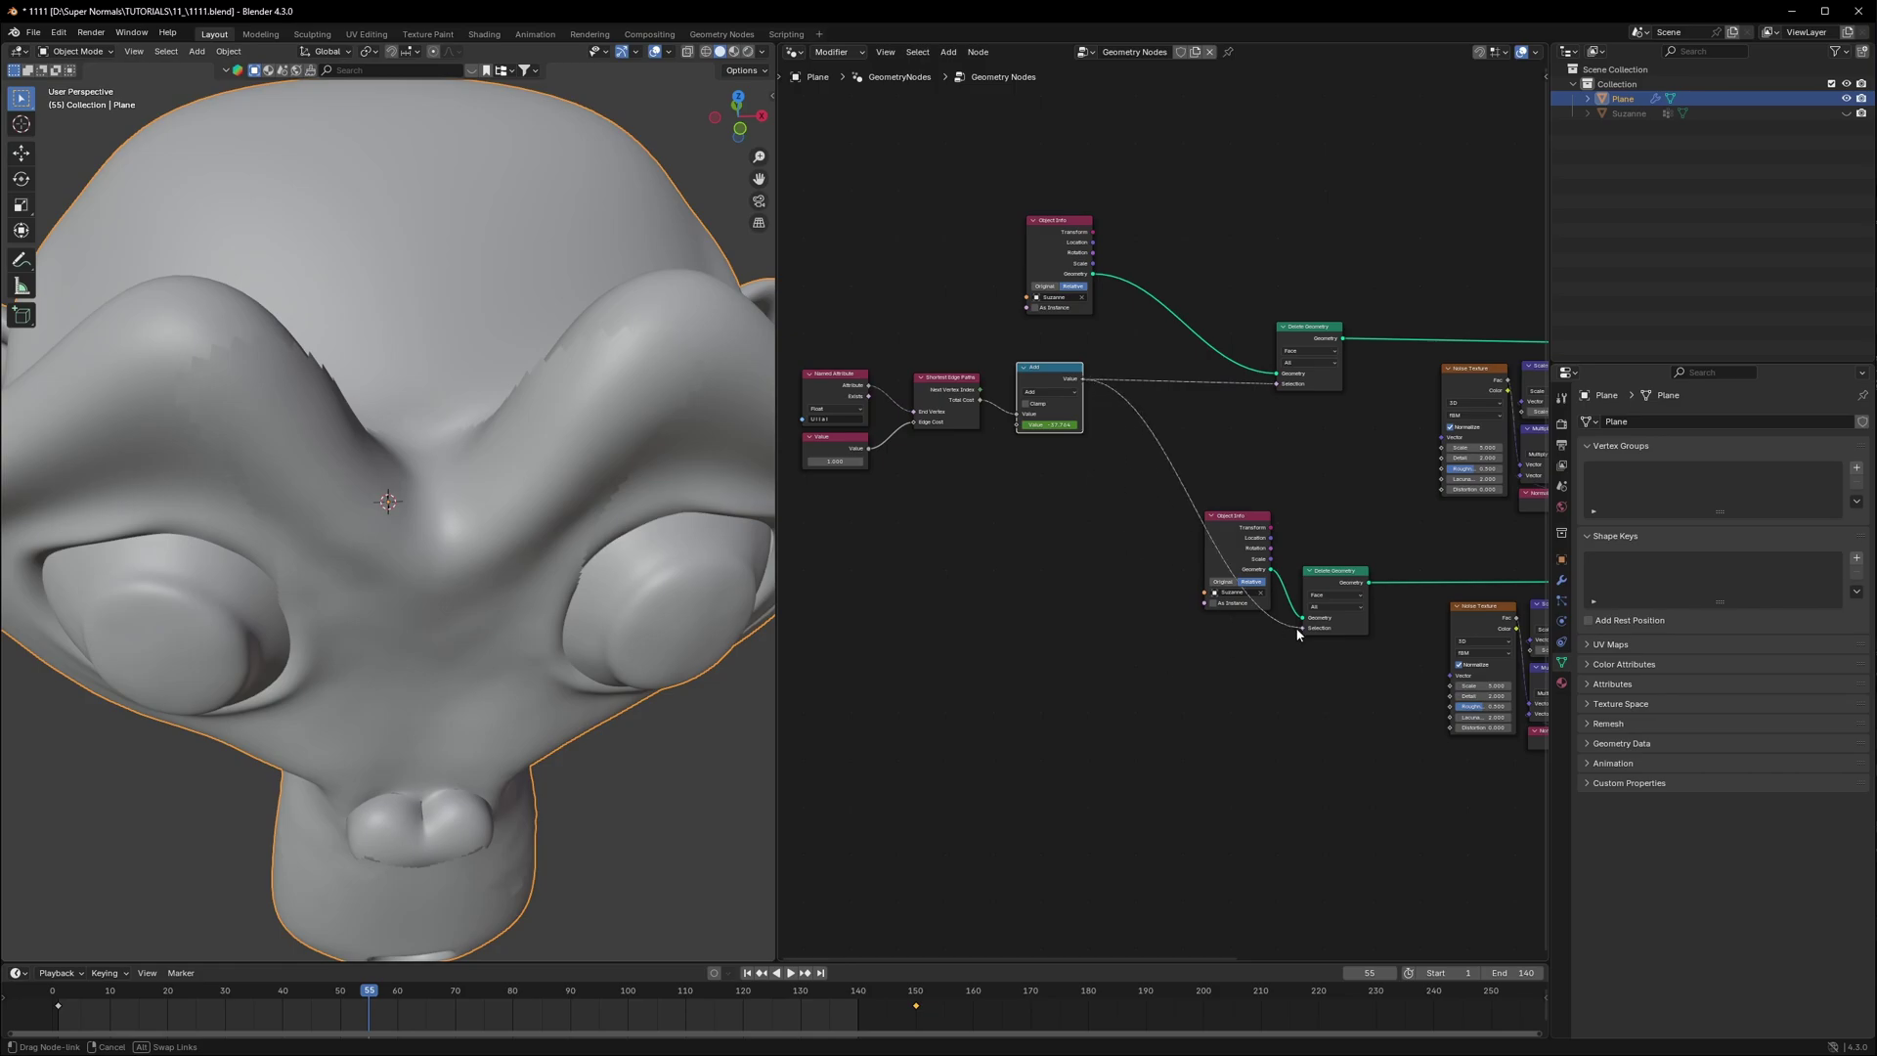
{"action": "left_click_drag", "start_coordinate": [1302, 628], "coordinate": [1303, 628]}
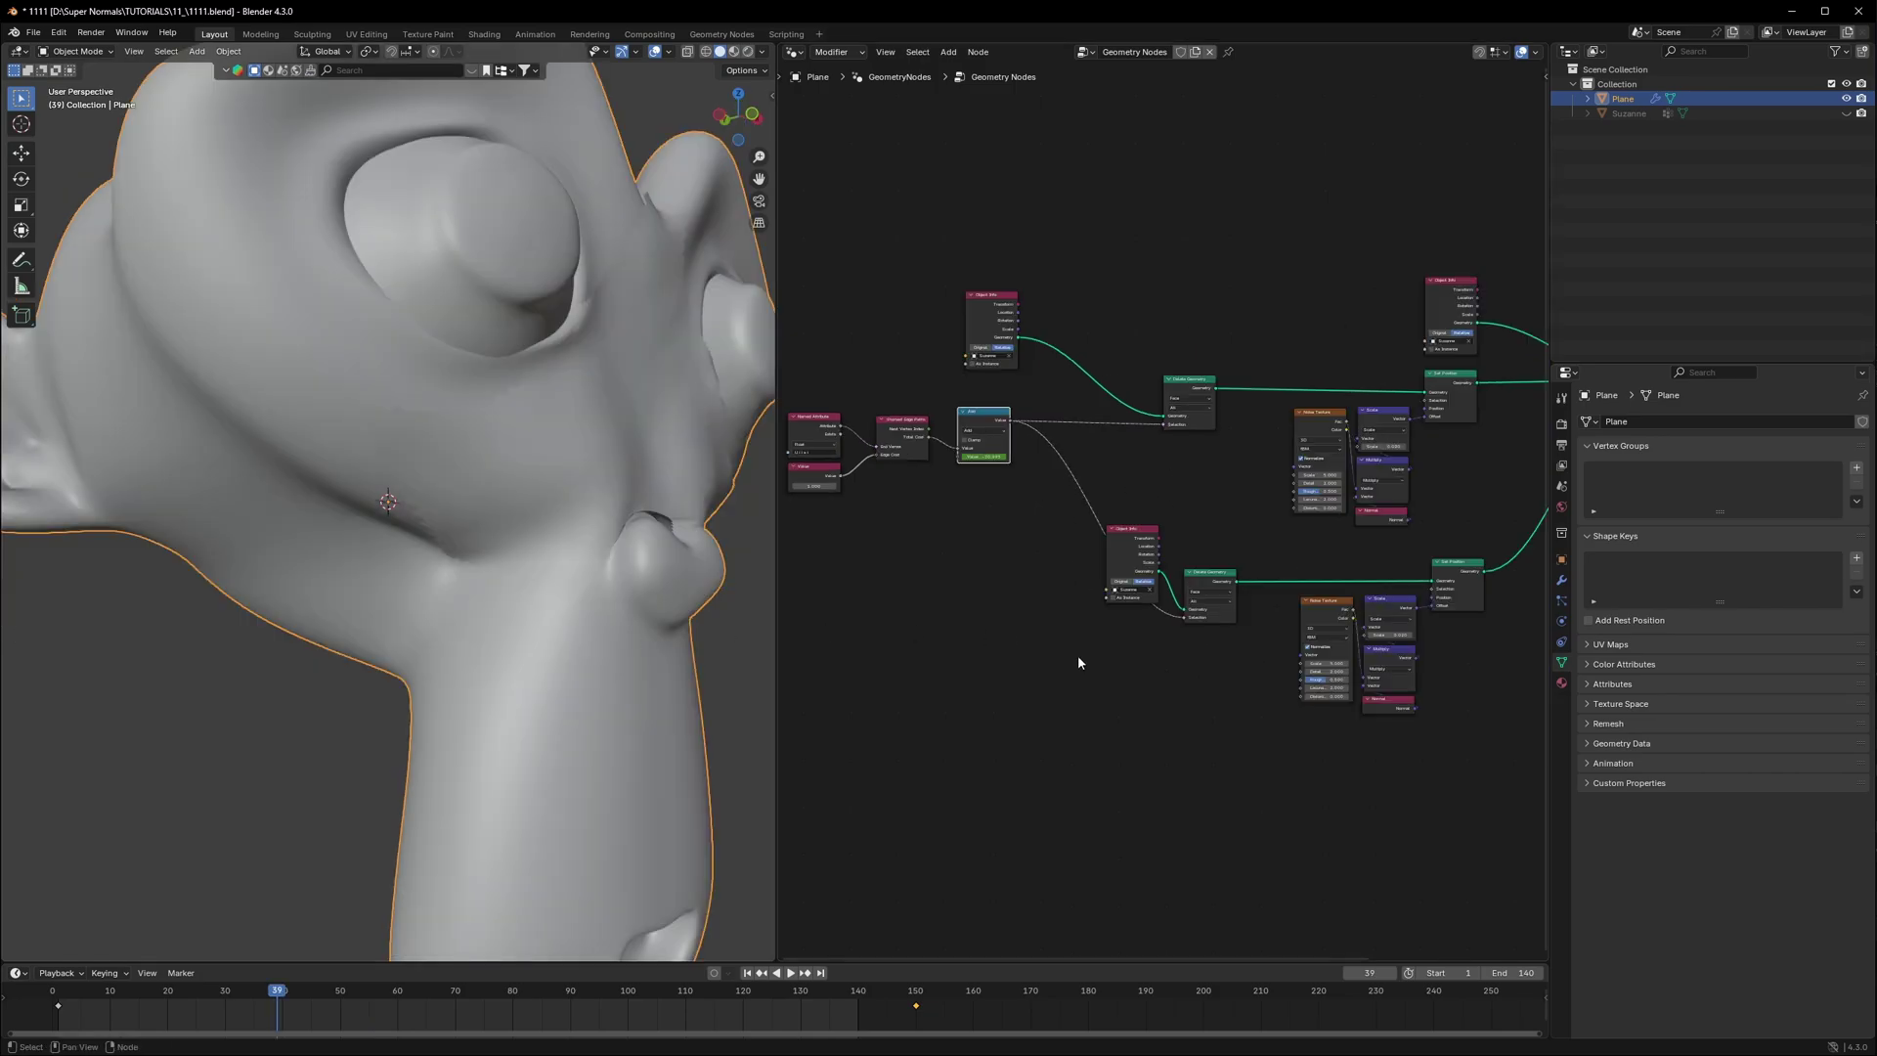
Step: Preview the lower Delete Geometry node's output with a Viewer node
{"action": "scroll", "coordinate": [1252, 702], "scroll_direction": "up", "scroll_amount": 5}
{"action": "middle_click_drag", "start_coordinate": [1255, 702], "coordinate": [1132, 661]}
{"action": "scroll", "coordinate": [1132, 661], "scroll_direction": "up", "scroll_amount": 5}
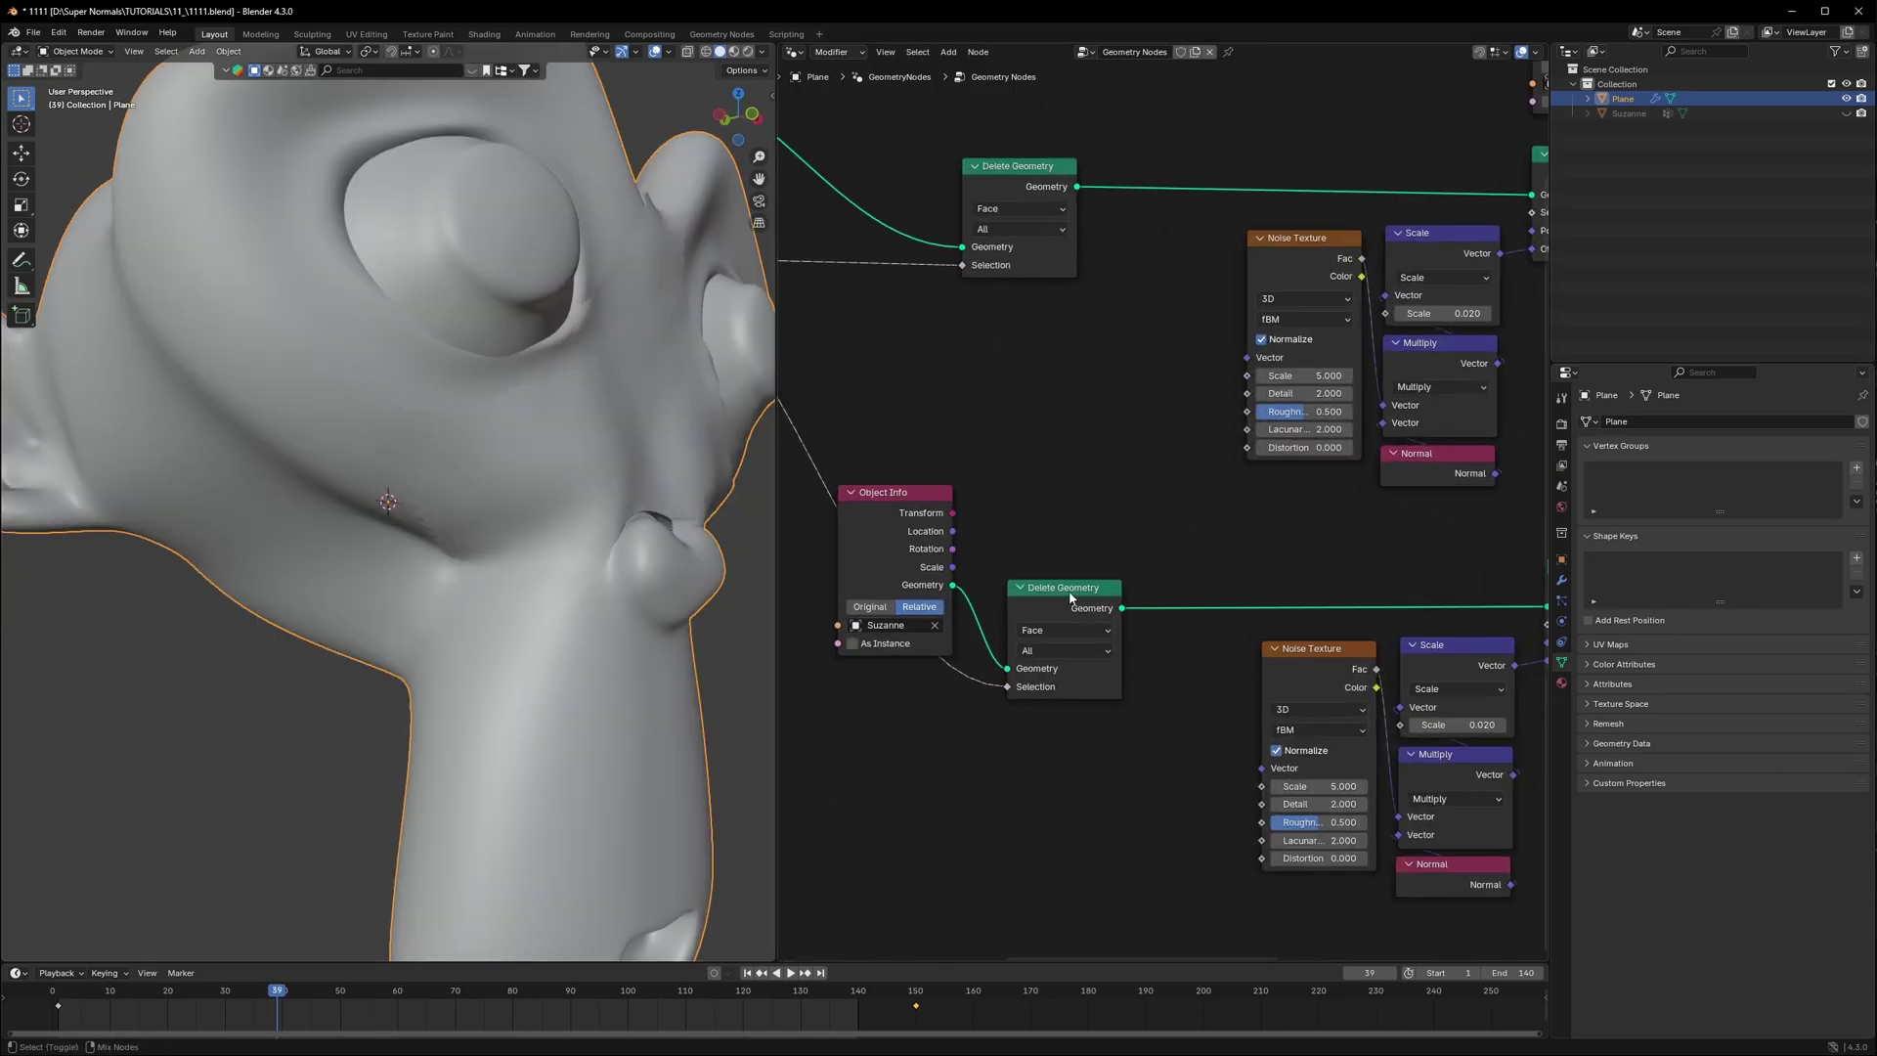
{"action": "left_click", "coordinate": [1070, 598], "text": "ctrl+shift"}
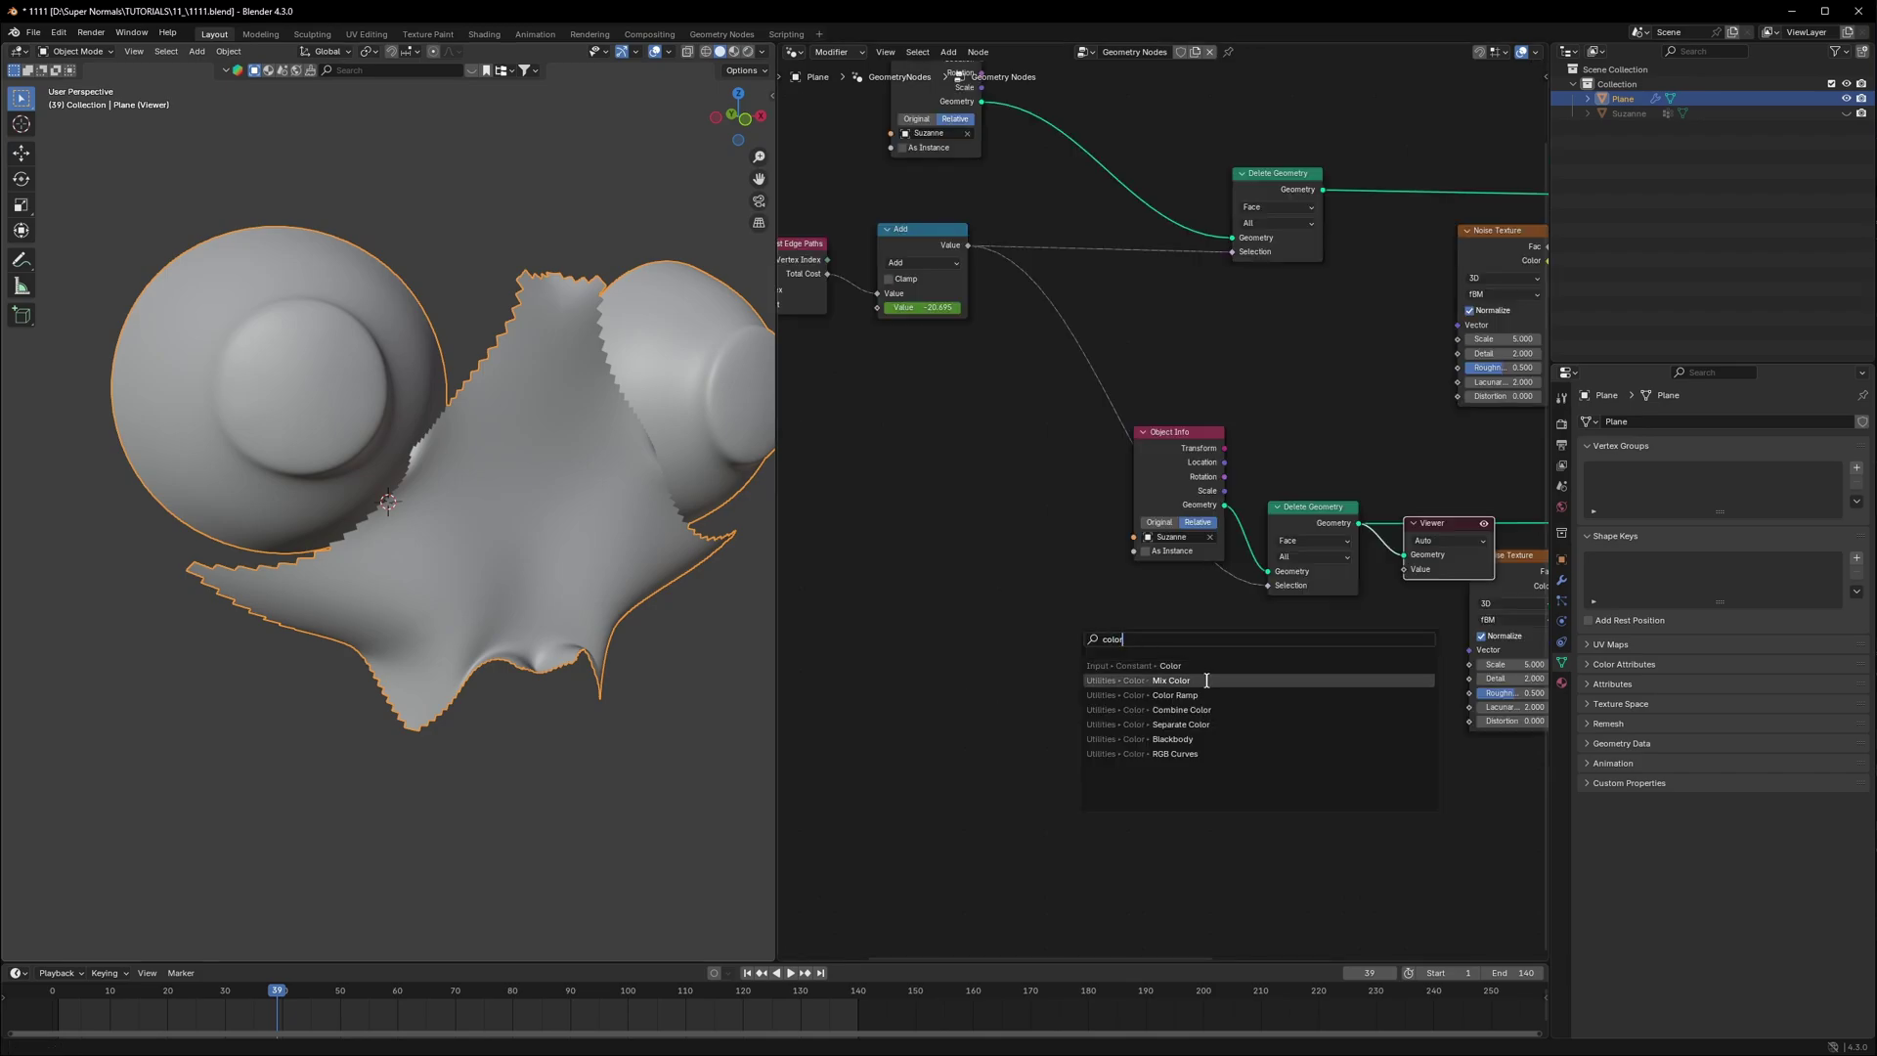
Step: Insert a Color Ramp between Add and the lower Delete Geometry's Selection, with a white stop at position 0.5 between black ends
{"action": "key", "text": "Return"}
{"action": "left_click", "coordinate": [900, 580]}
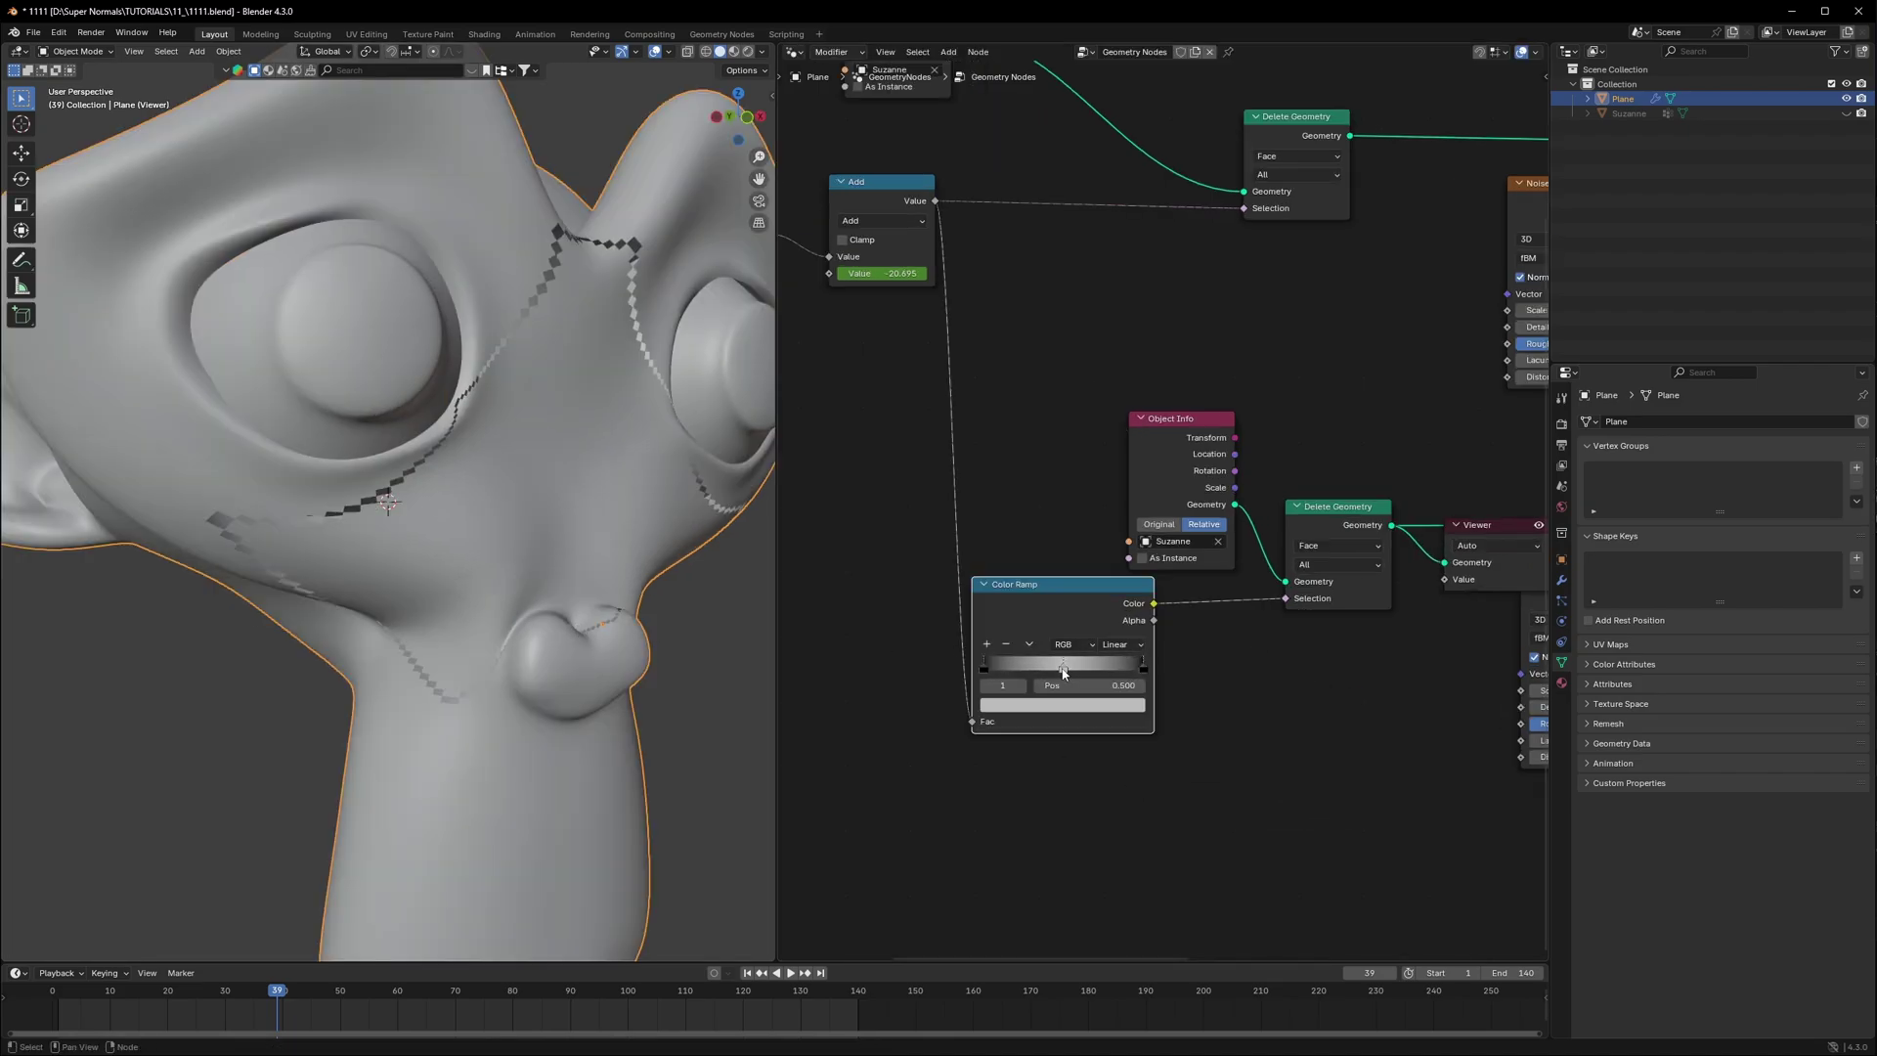
{"action": "left_click", "coordinate": [1100, 700]}
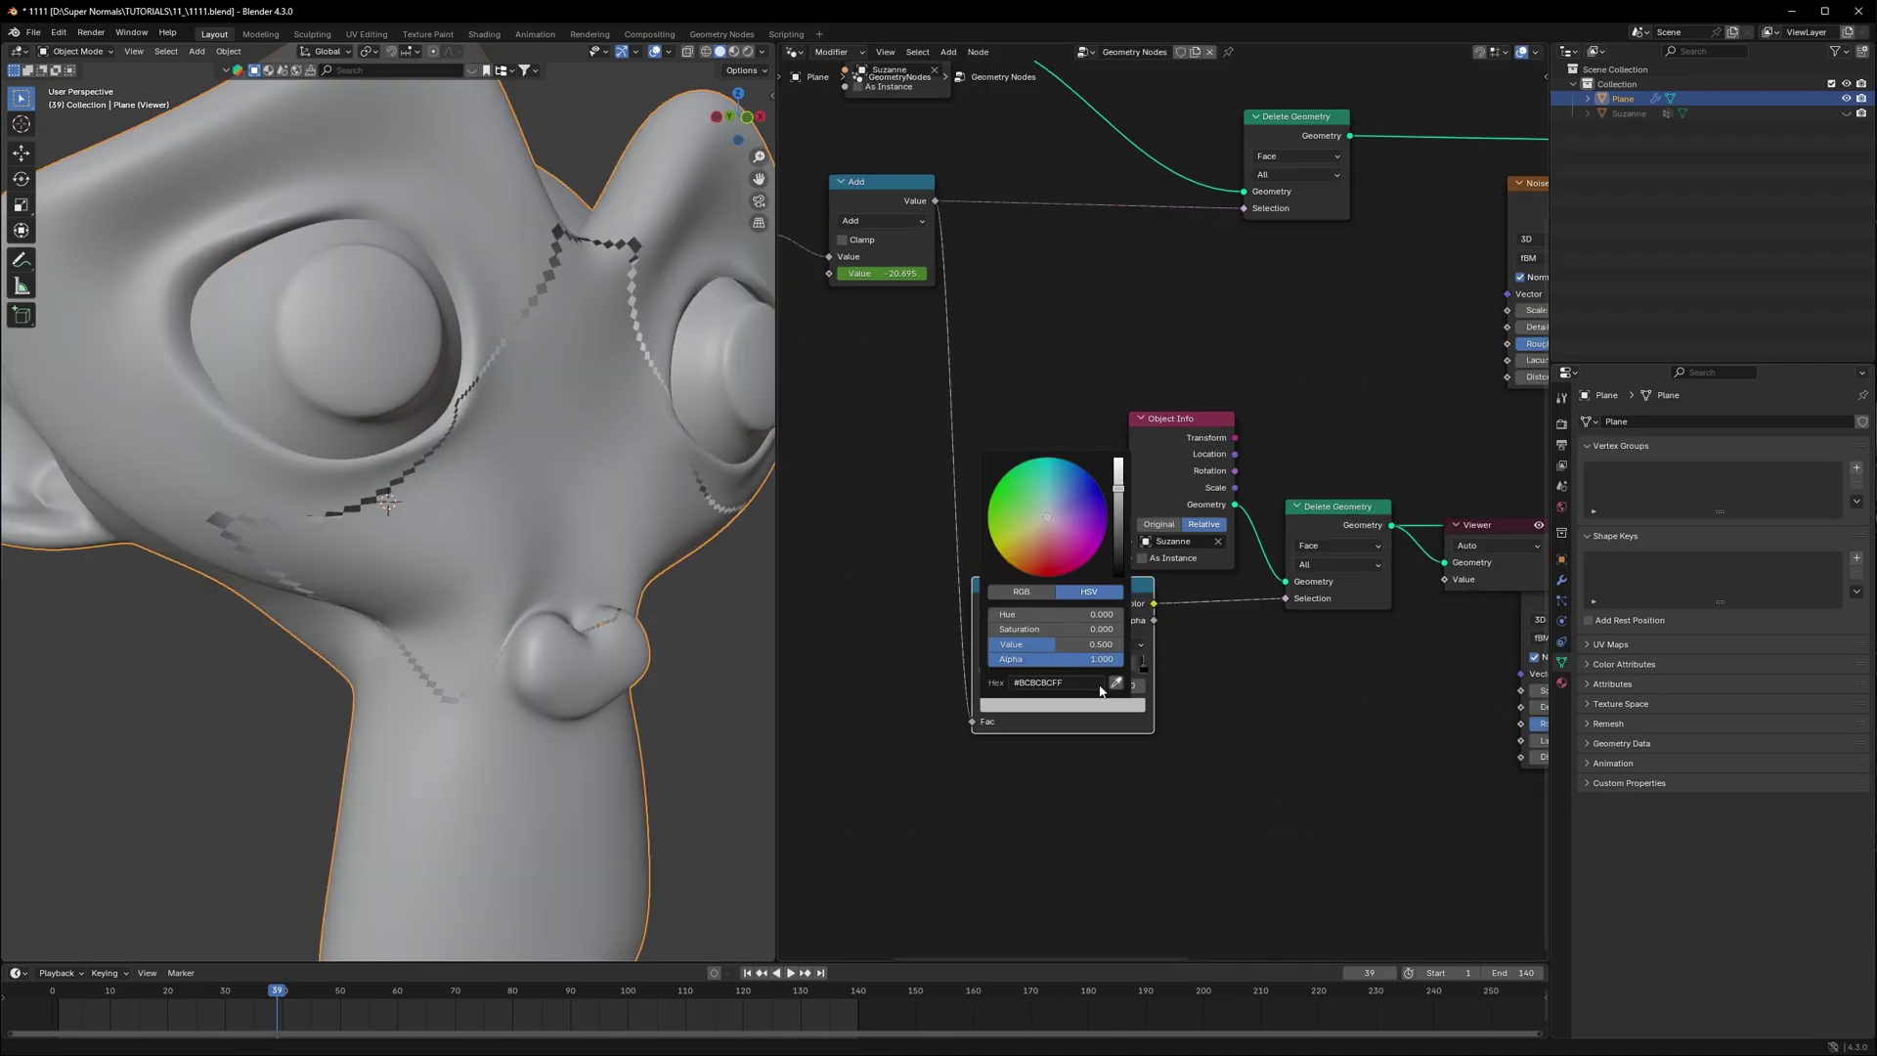
{"action": "left_click_drag", "start_coordinate": [1120, 491], "coordinate": [1120, 460]}
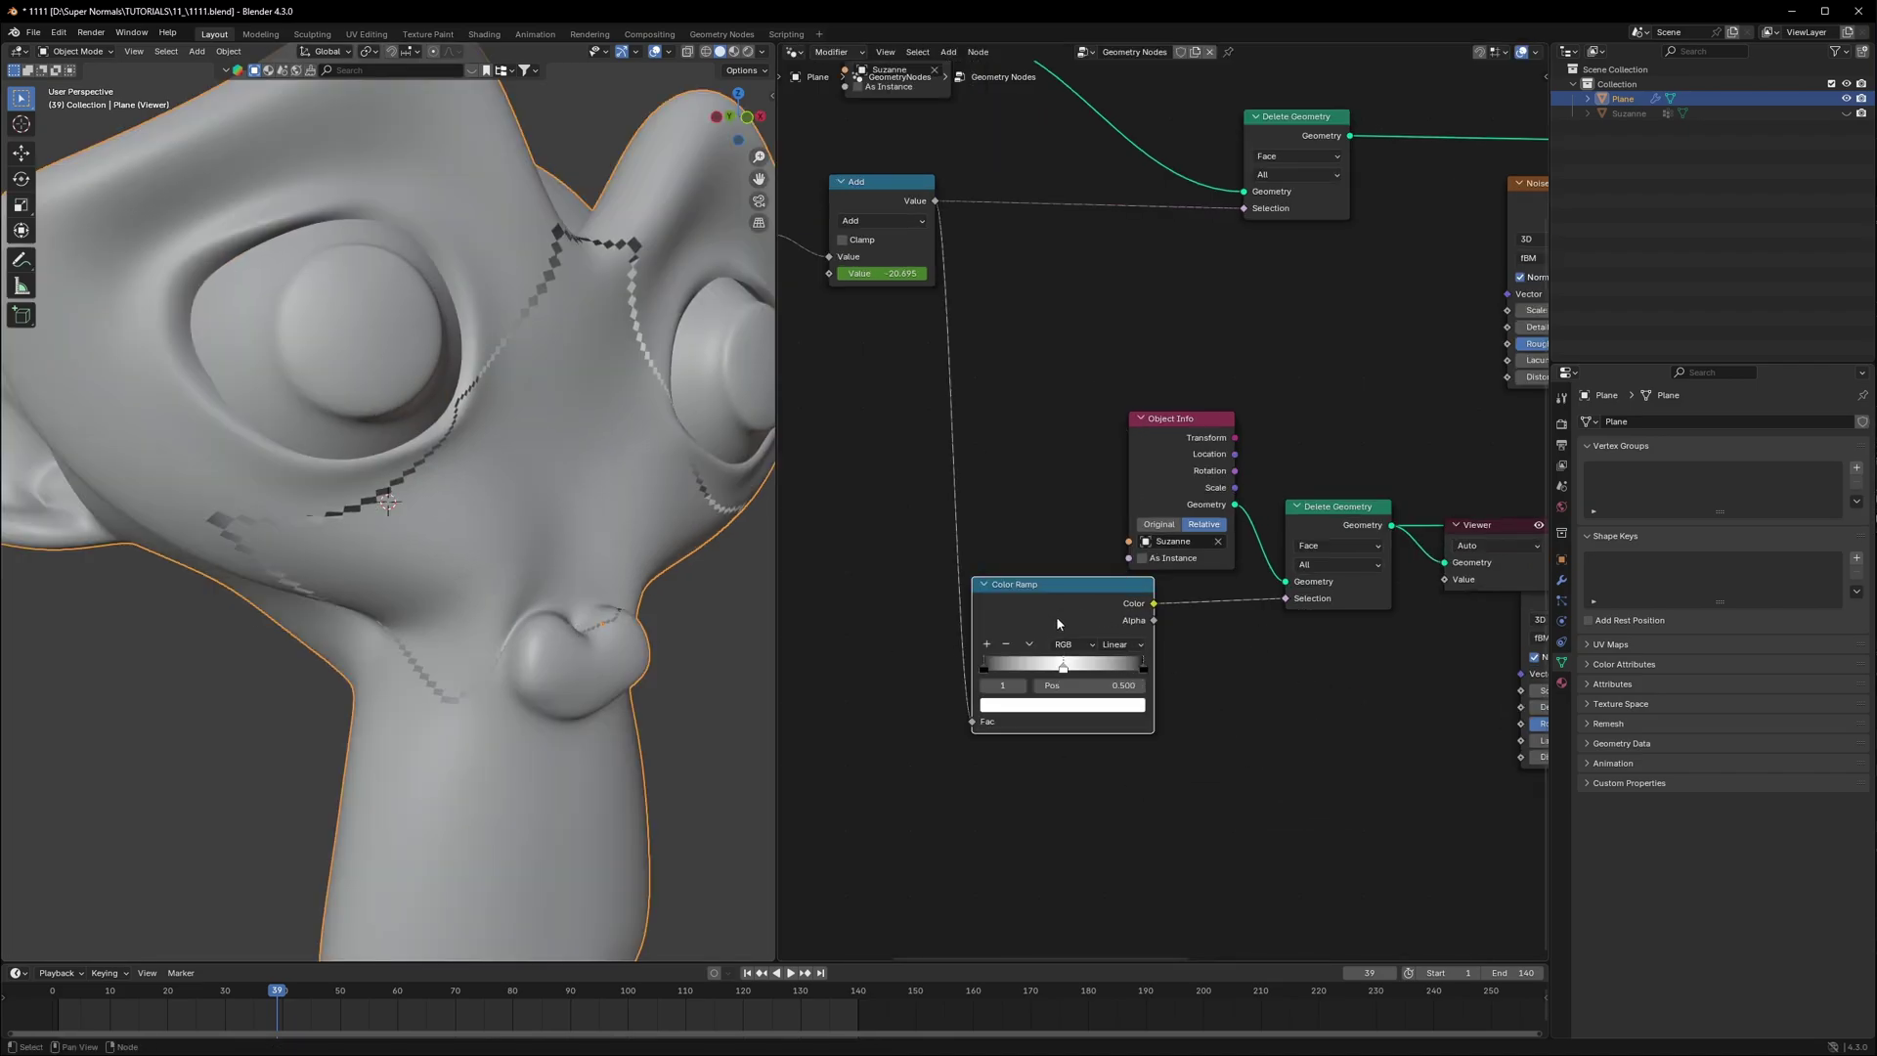
{"action": "left_click_drag", "start_coordinate": [1057, 624], "coordinate": [1117, 634]}
Step: Examine the cut along the growth edge on Suzanne's face and the Color Ramp driving it
{"action": "scroll", "coordinate": [937, 485], "scroll_direction": "down", "scroll_amount": 3}
{"action": "middle_click_drag", "start_coordinate": [936, 486], "coordinate": [1253, 617]}
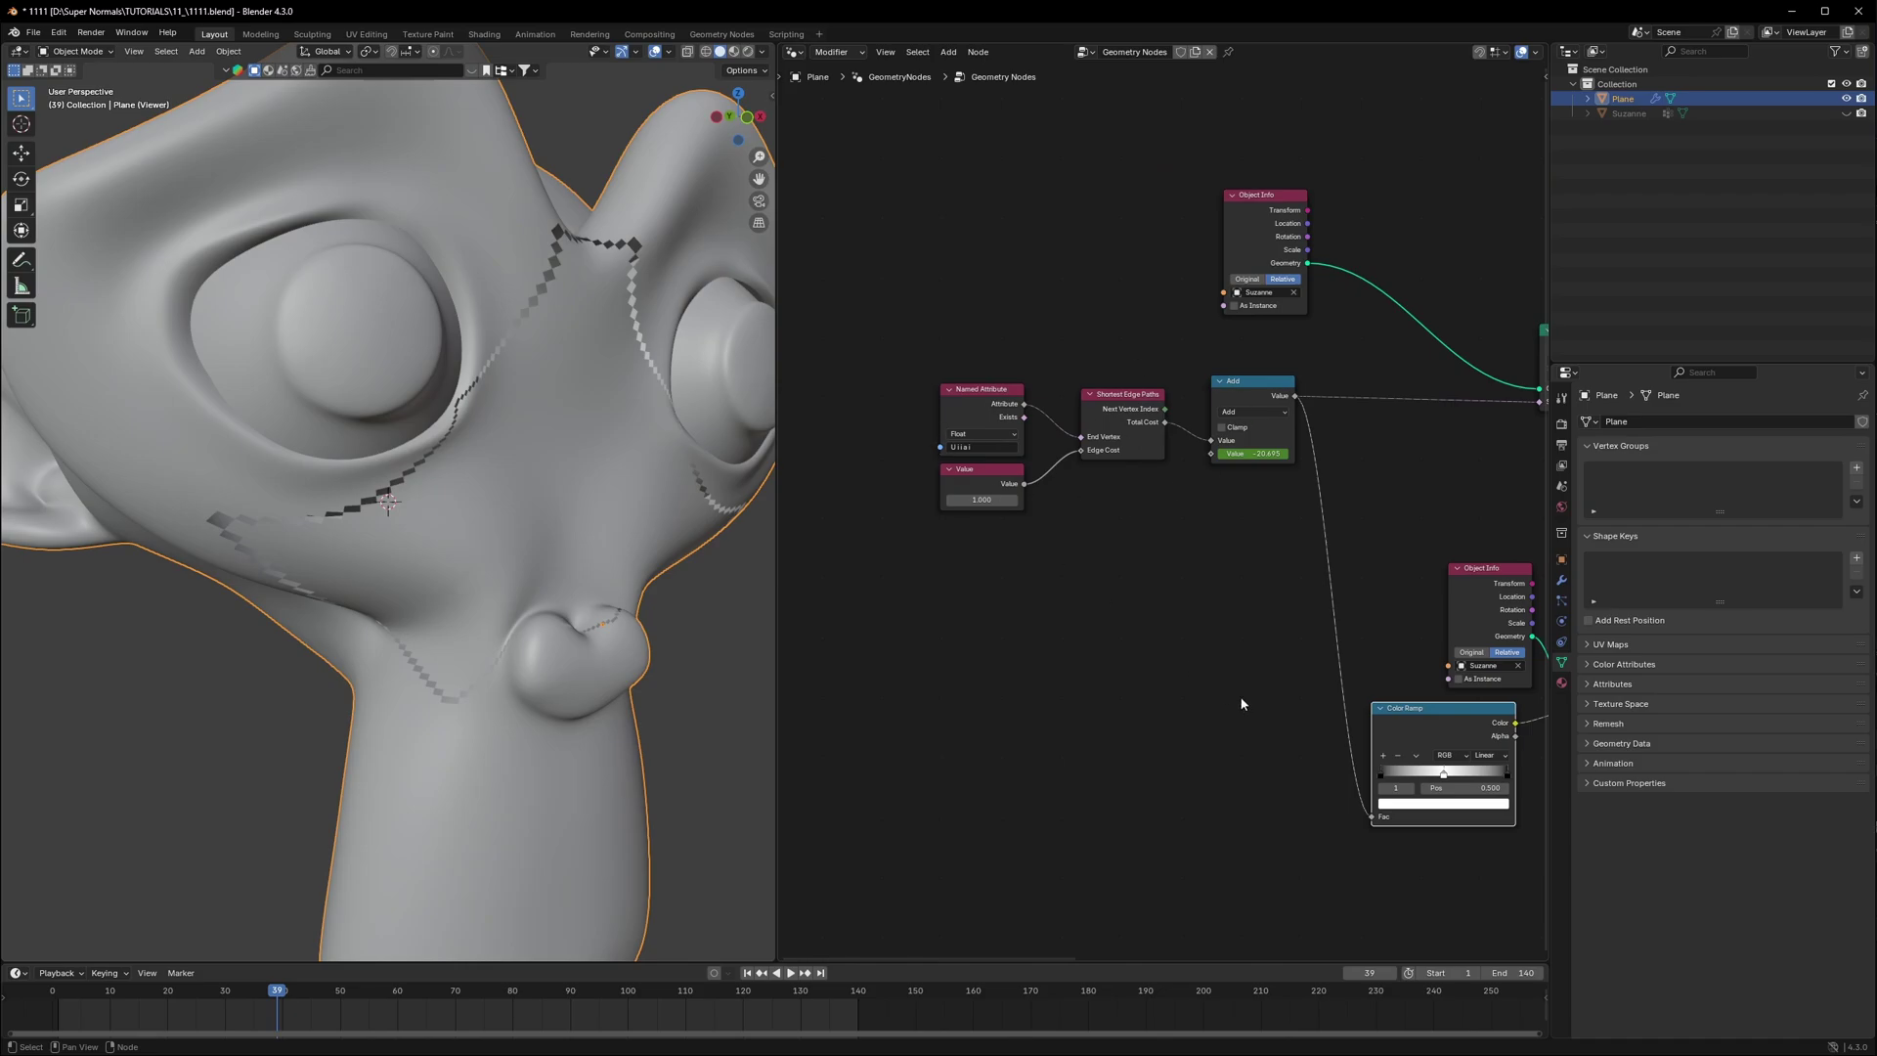
{"action": "middle_click_drag", "start_coordinate": [1482, 777], "coordinate": [1251, 685]}
{"action": "scroll", "coordinate": [1250, 685], "scroll_direction": "up", "scroll_amount": 4}
{"action": "left_click_drag", "start_coordinate": [1202, 613], "coordinate": [1217, 615]}
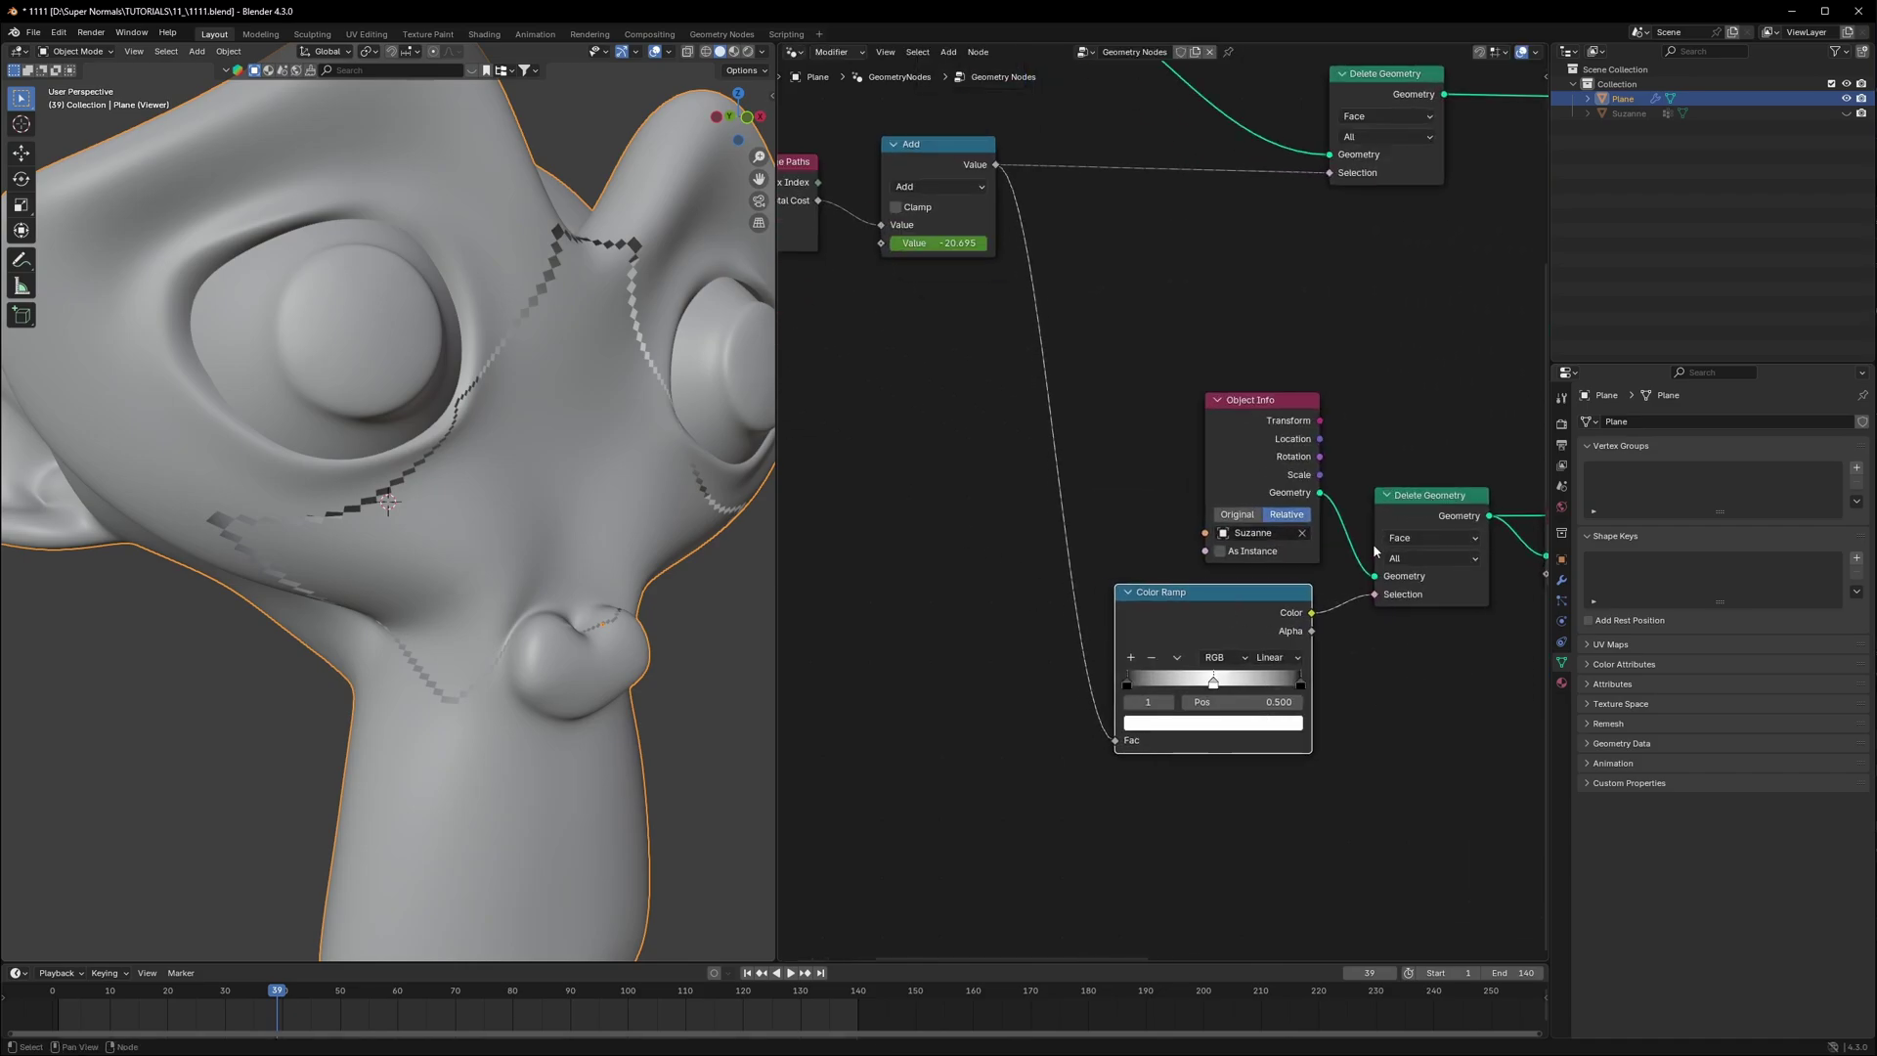
{"action": "mouse_move", "coordinate": [520, 563]}
{"action": "middle_mouse_down"}
{"action": "mouse_move", "coordinate": [538, 524]}
{"action": "mouse_move", "coordinate": [498, 532]}
{"action": "mouse_move", "coordinate": [522, 569]}
{"action": "middle_mouse_up"}
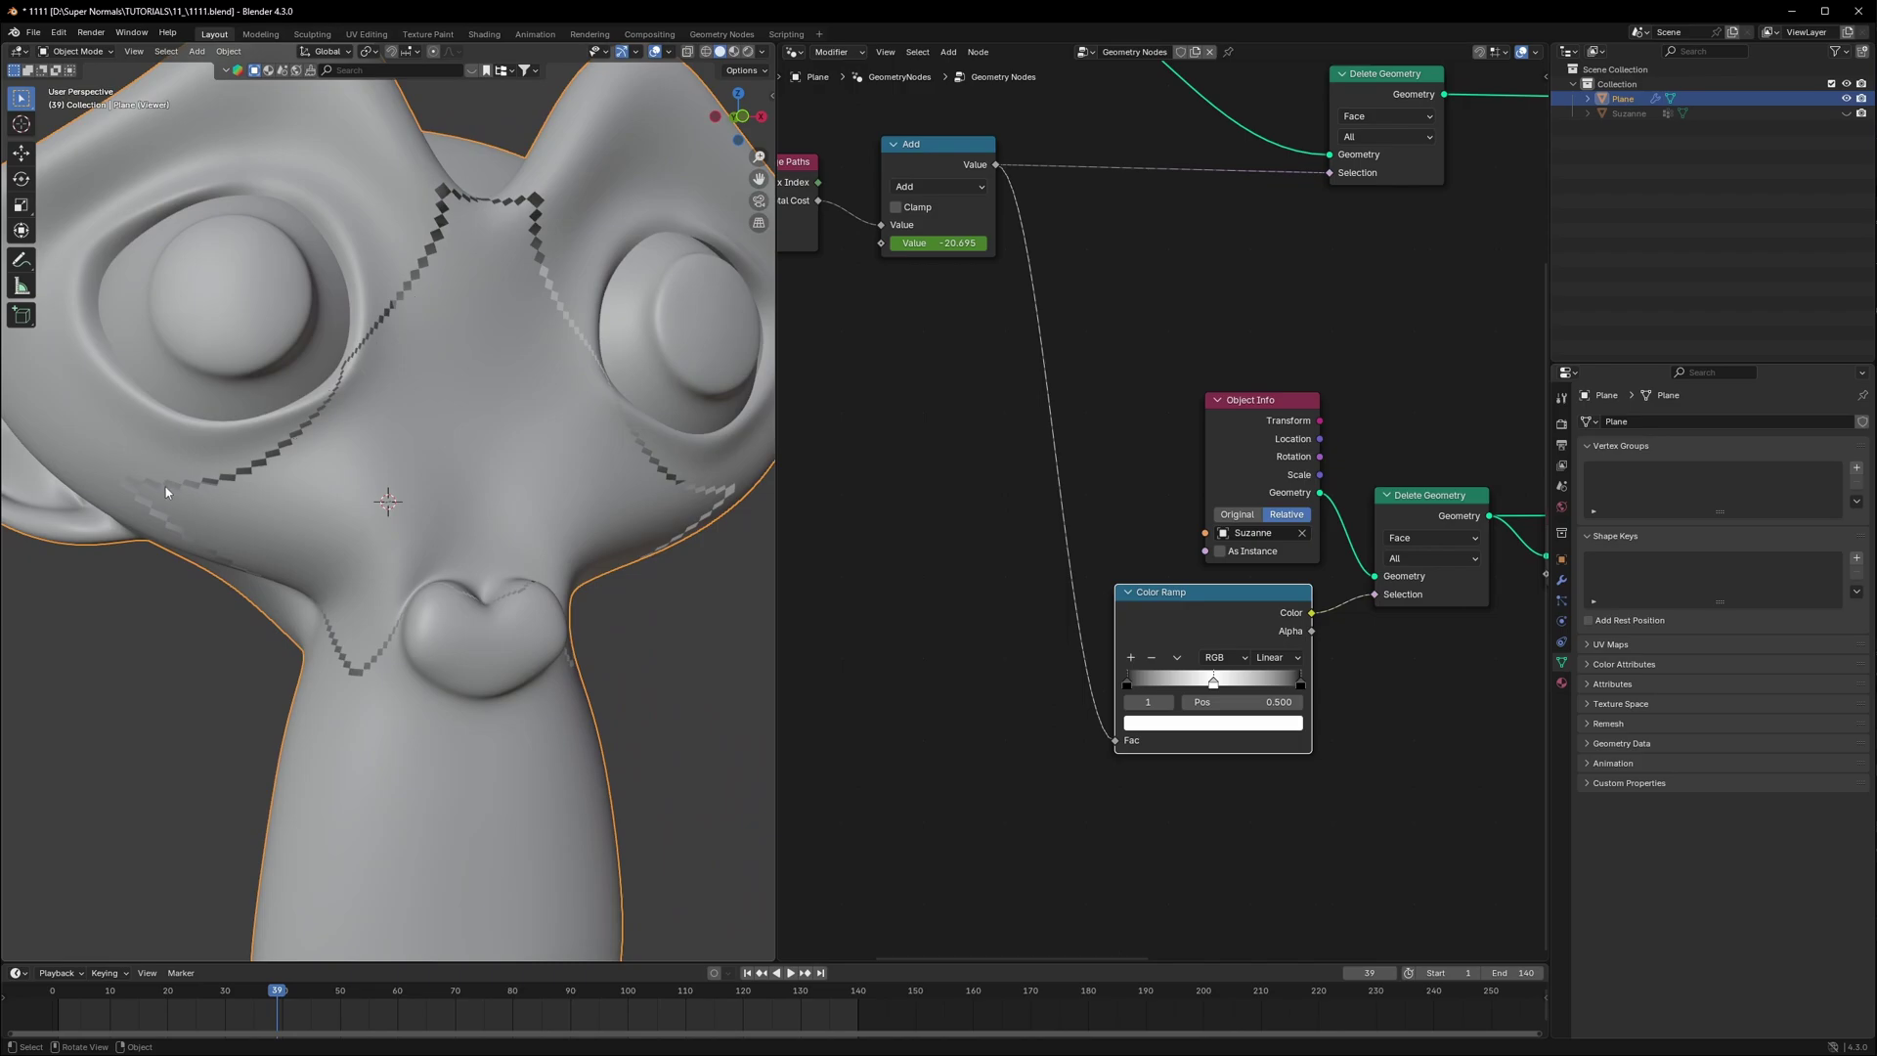
{"action": "middle_click_drag", "start_coordinate": [565, 653], "coordinate": [528, 586]}
Step: Move the Color Ramp away from the lower Delete Geometry and insert a Map Range node on the link between them
{"action": "left_click_drag", "start_coordinate": [1202, 615], "coordinate": [1038, 623]}
{"action": "key", "text": "shift+a"}
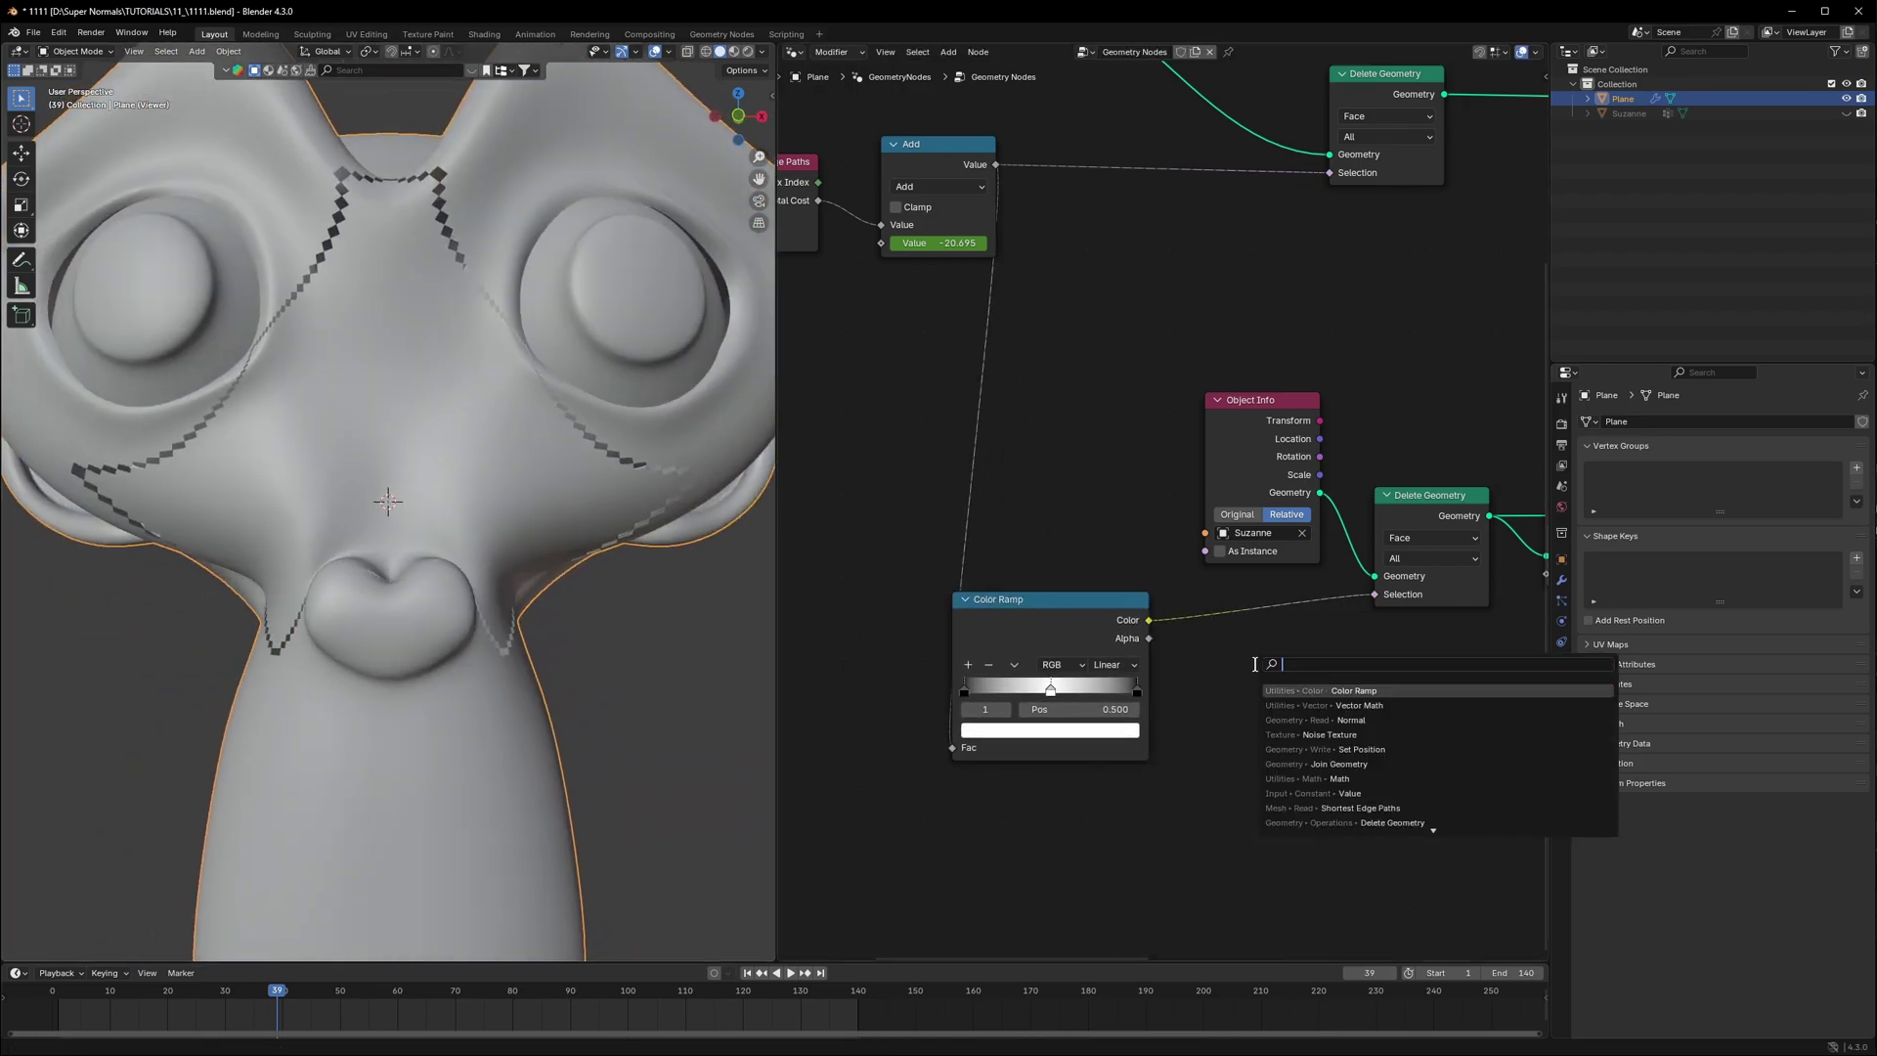
{"action": "type", "text": "map range"}
{"action": "key", "text": "Return"}
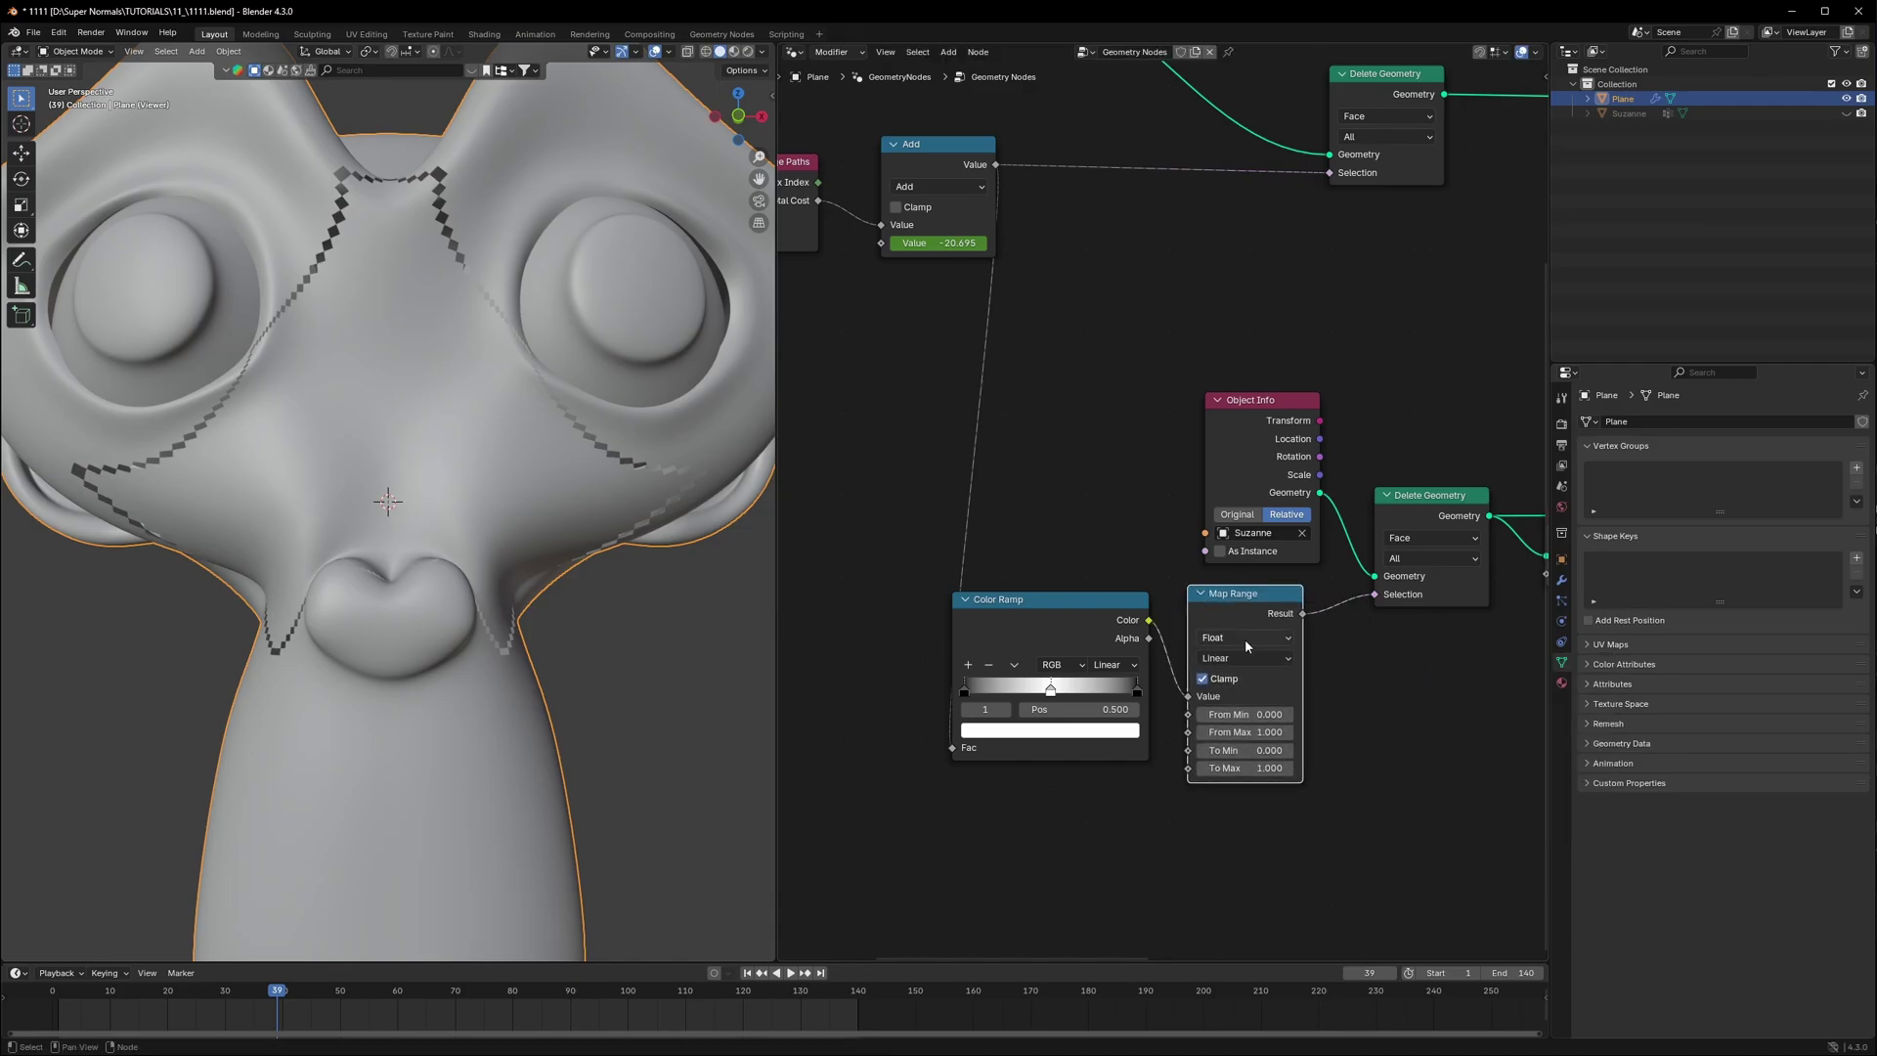
{"action": "left_click", "coordinate": [1245, 638]}
Step: Invert the Map Range output by setting To Min to 1 and To Max to 0
{"action": "left_click", "coordinate": [1256, 754]}
{"action": "type", "text": "1"}
{"action": "key", "text": "Return"}
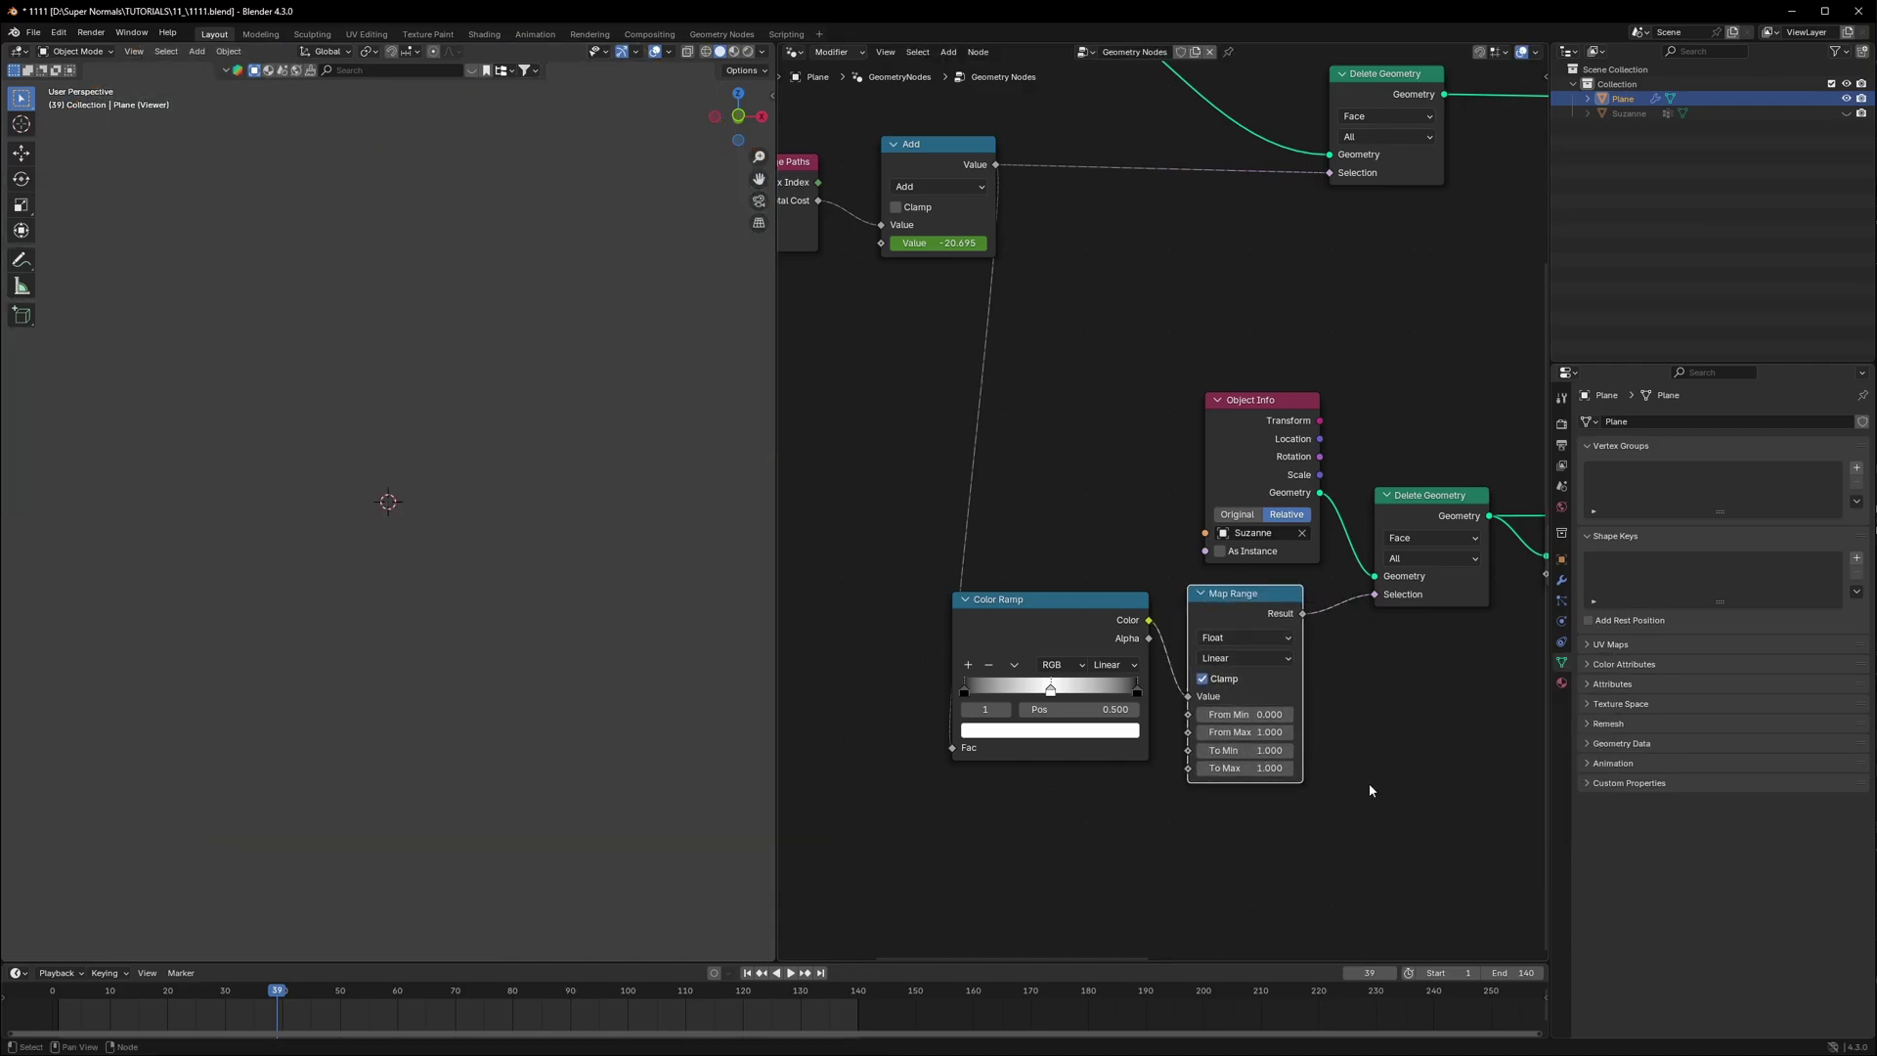
{"action": "left_click", "coordinate": [1277, 771]}
{"action": "type", "text": "0"}
{"action": "key", "text": "Return"}
{"action": "middle_click_drag", "start_coordinate": [975, 529], "coordinate": [1210, 722]}
{"action": "key", "text": "shift+a"}
{"action": "left_click", "coordinate": [1041, 479]}
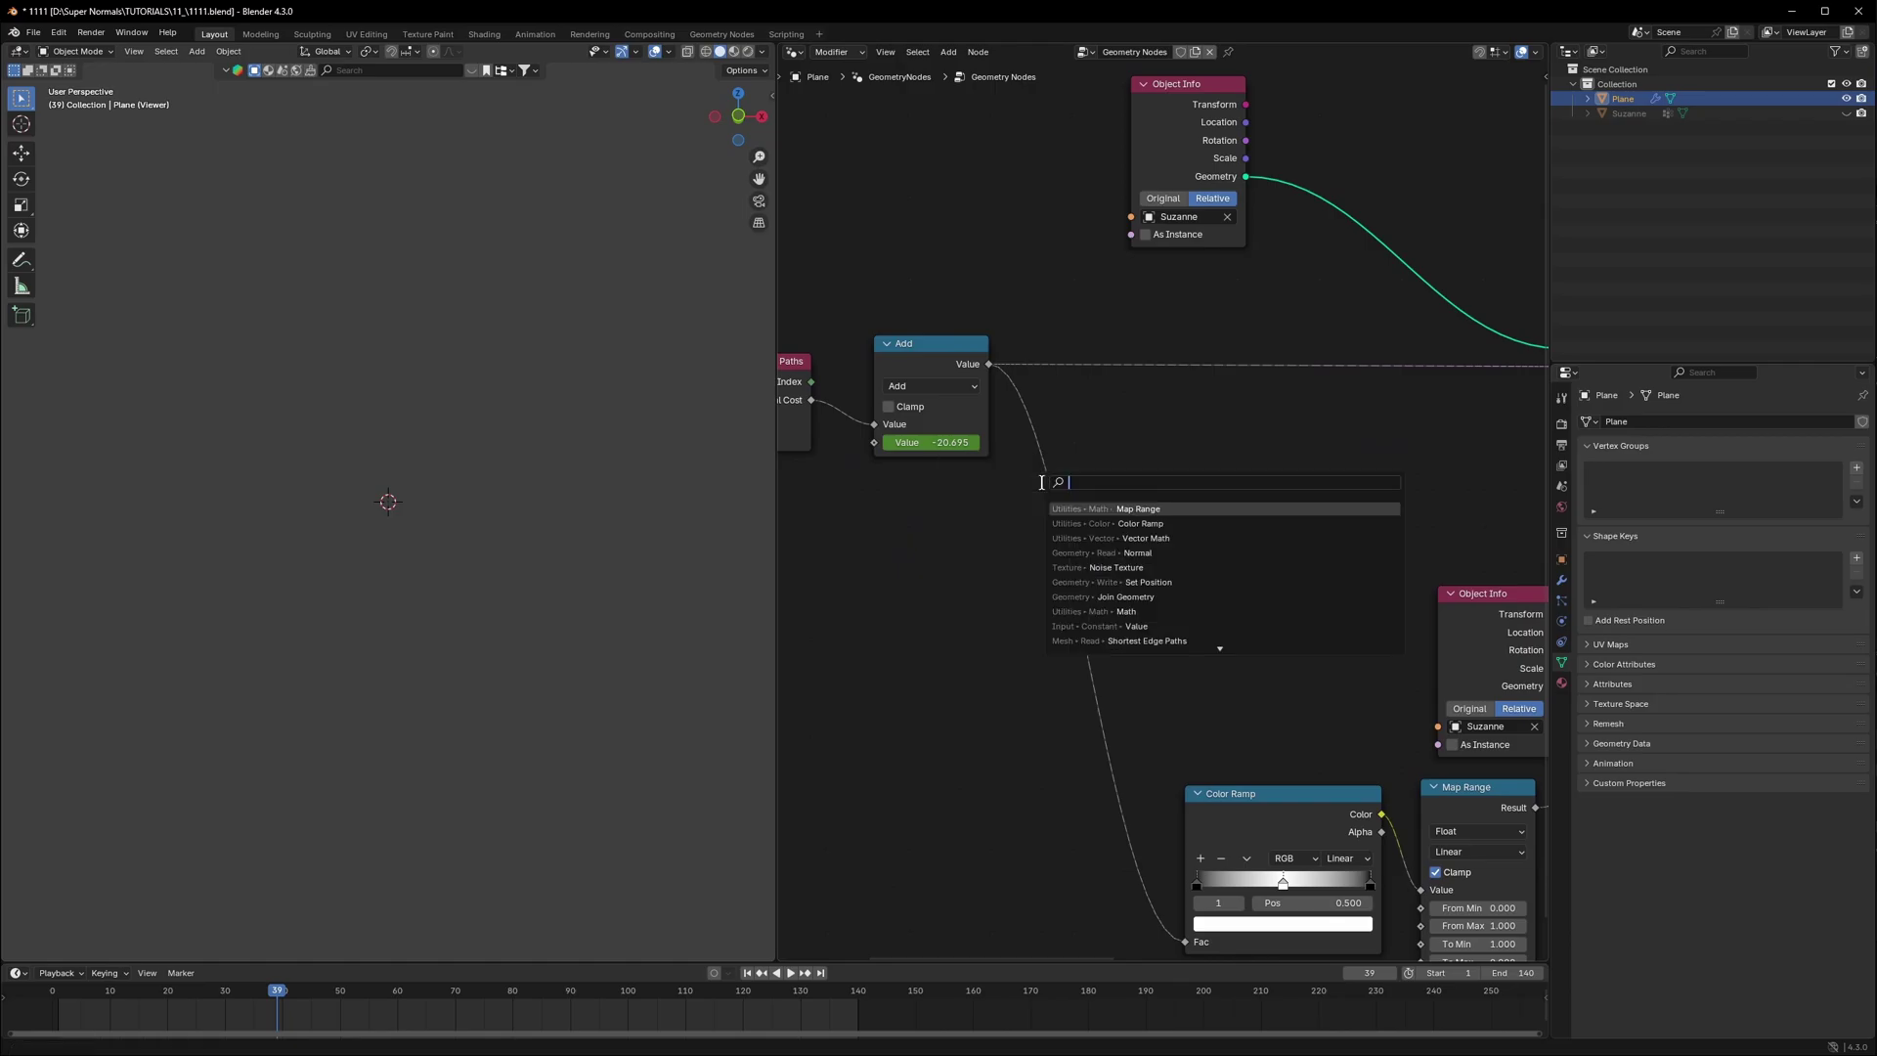
{"action": "key", "text": "Escape"}
Step: Duplicate the Add node onto its output link, change the copy to Divide, and feed its Value into the Color Ramp's Fac
{"action": "left_click", "coordinate": [917, 356]}
{"action": "key", "text": "shift+d"}
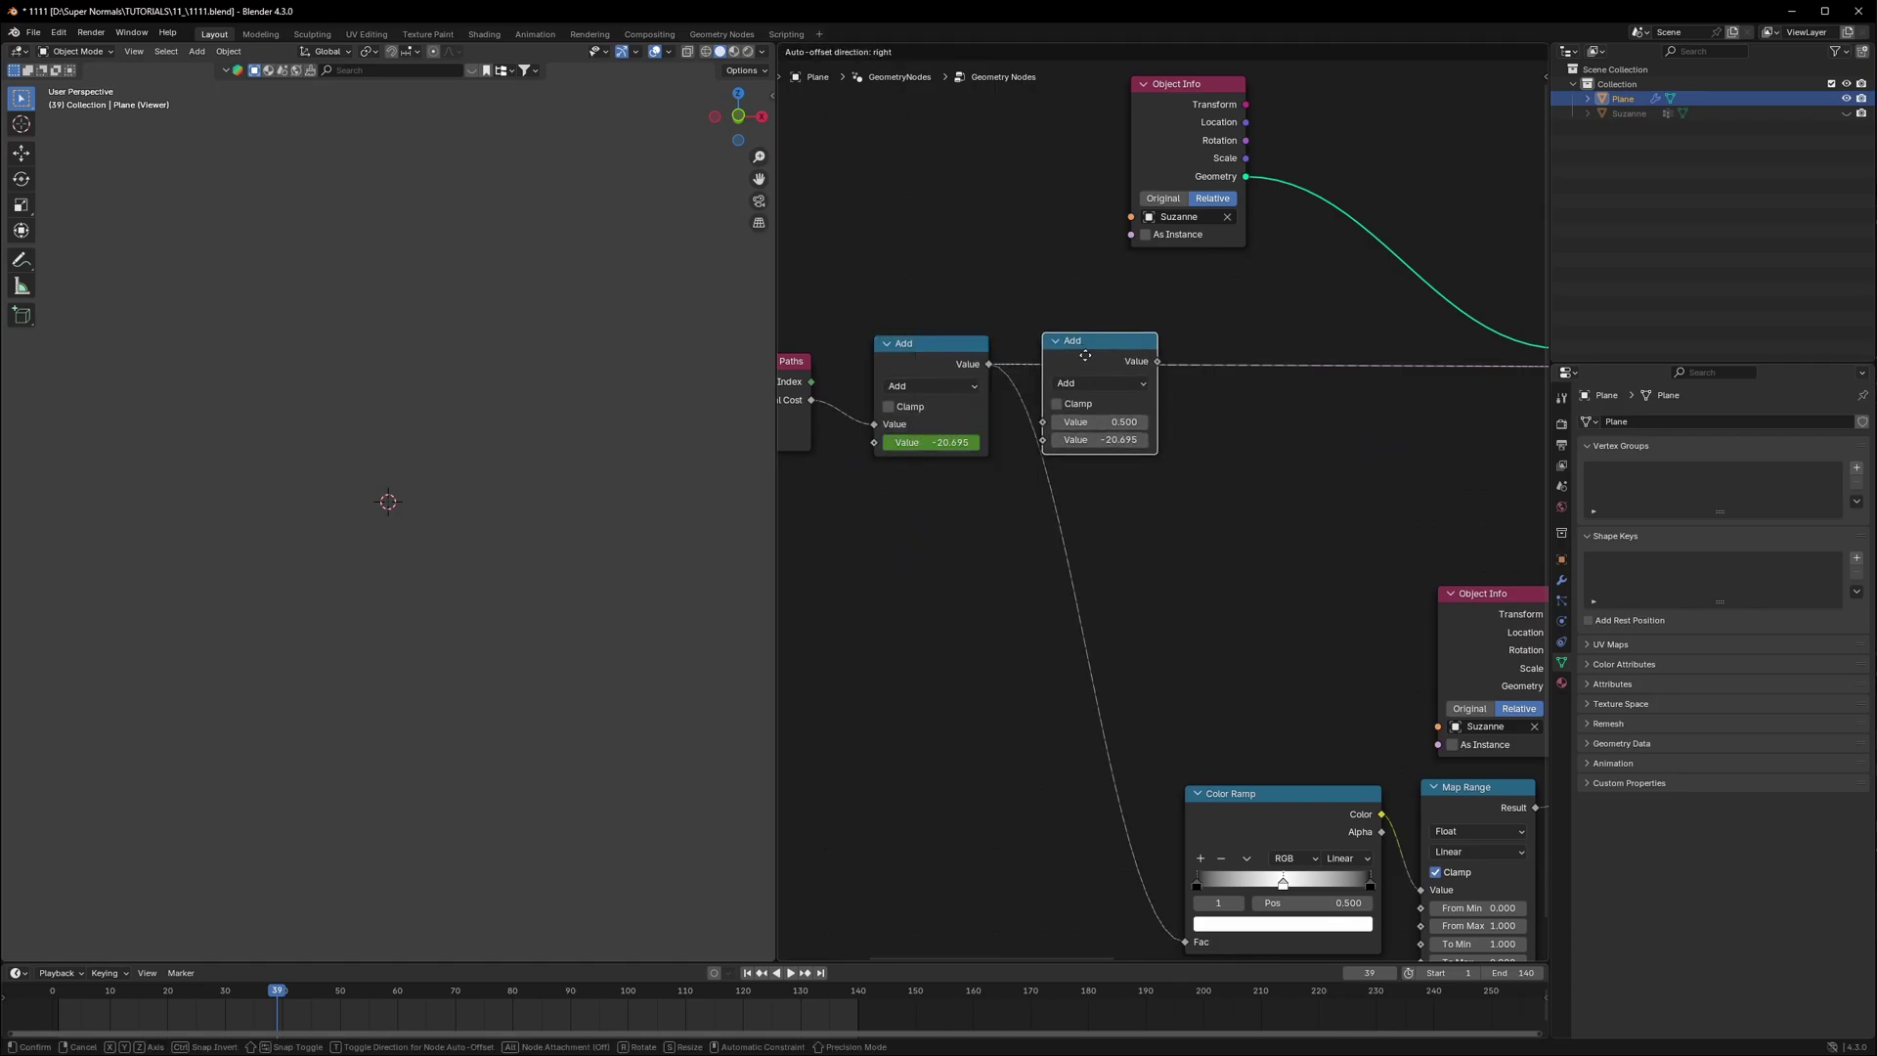
{"action": "left_click", "coordinate": [1077, 367]}
{"action": "left_click", "coordinate": [1079, 384]}
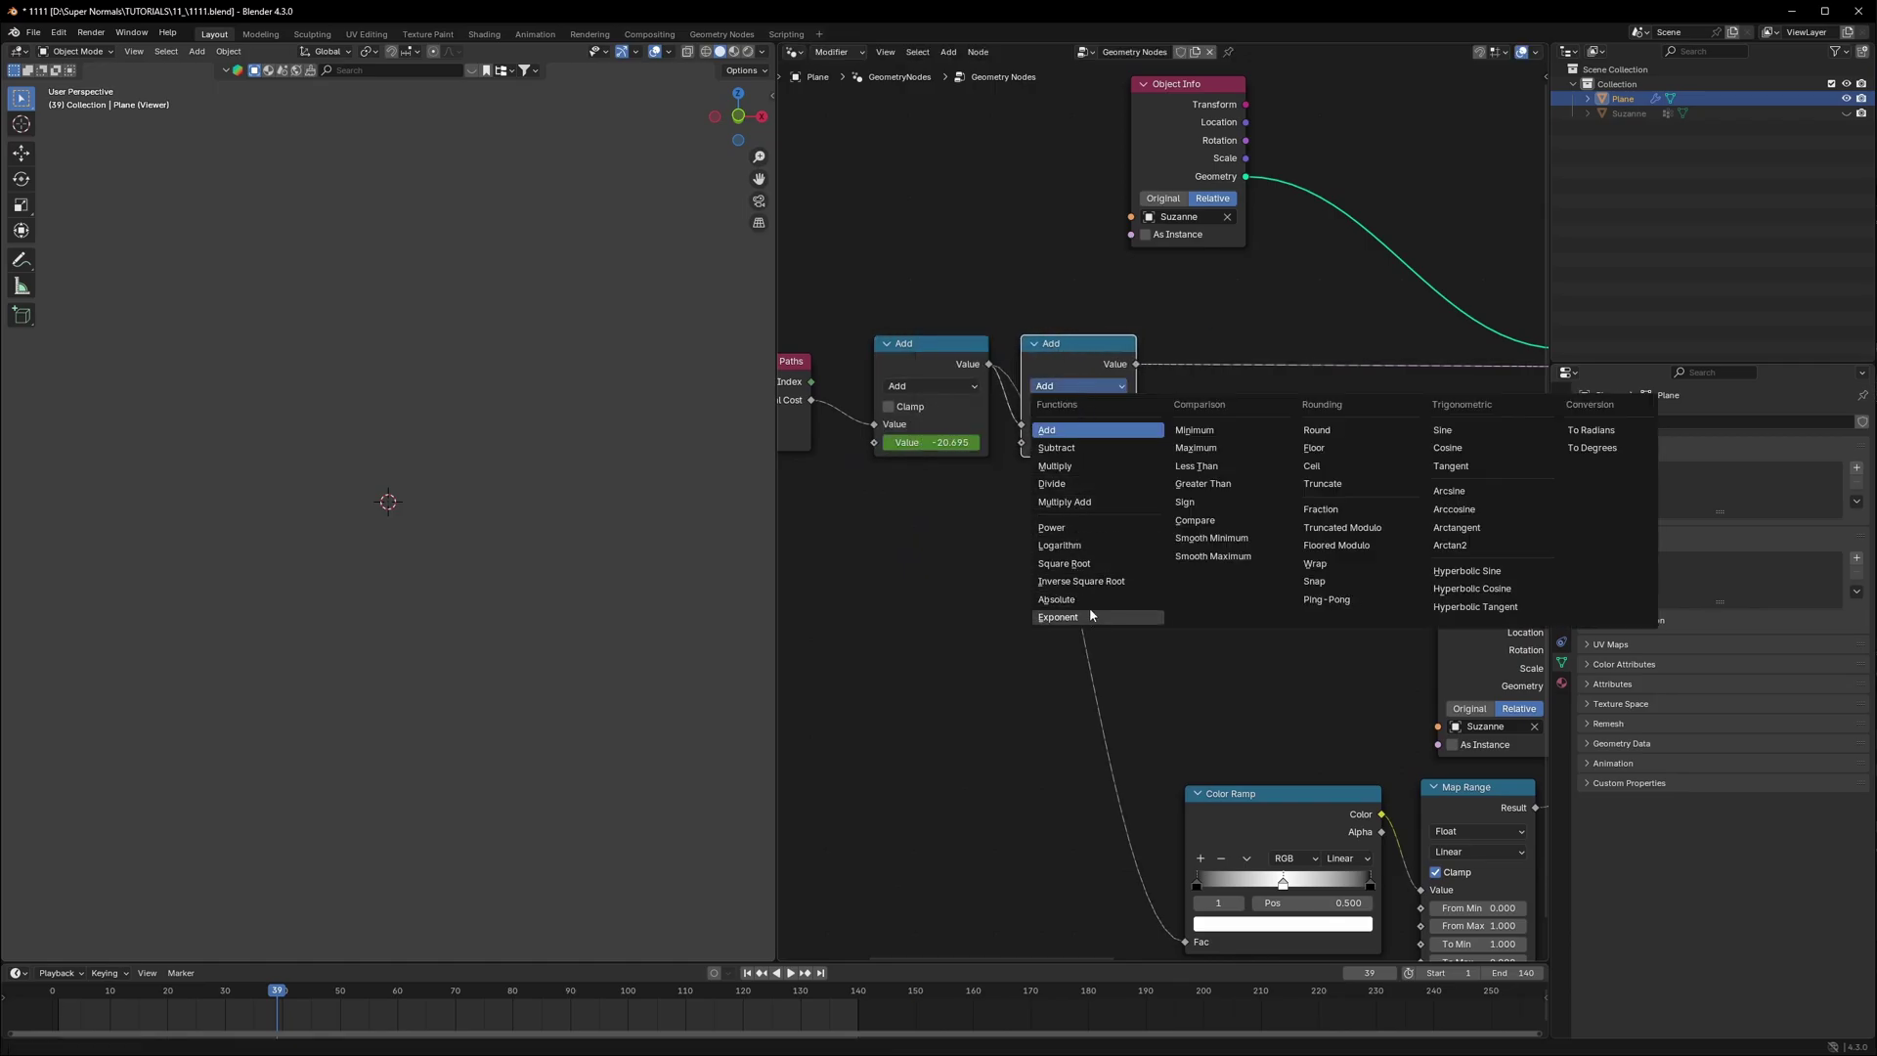
{"action": "left_click", "coordinate": [1052, 483]}
{"action": "left_click_drag", "start_coordinate": [1030, 368], "coordinate": [1067, 825]}
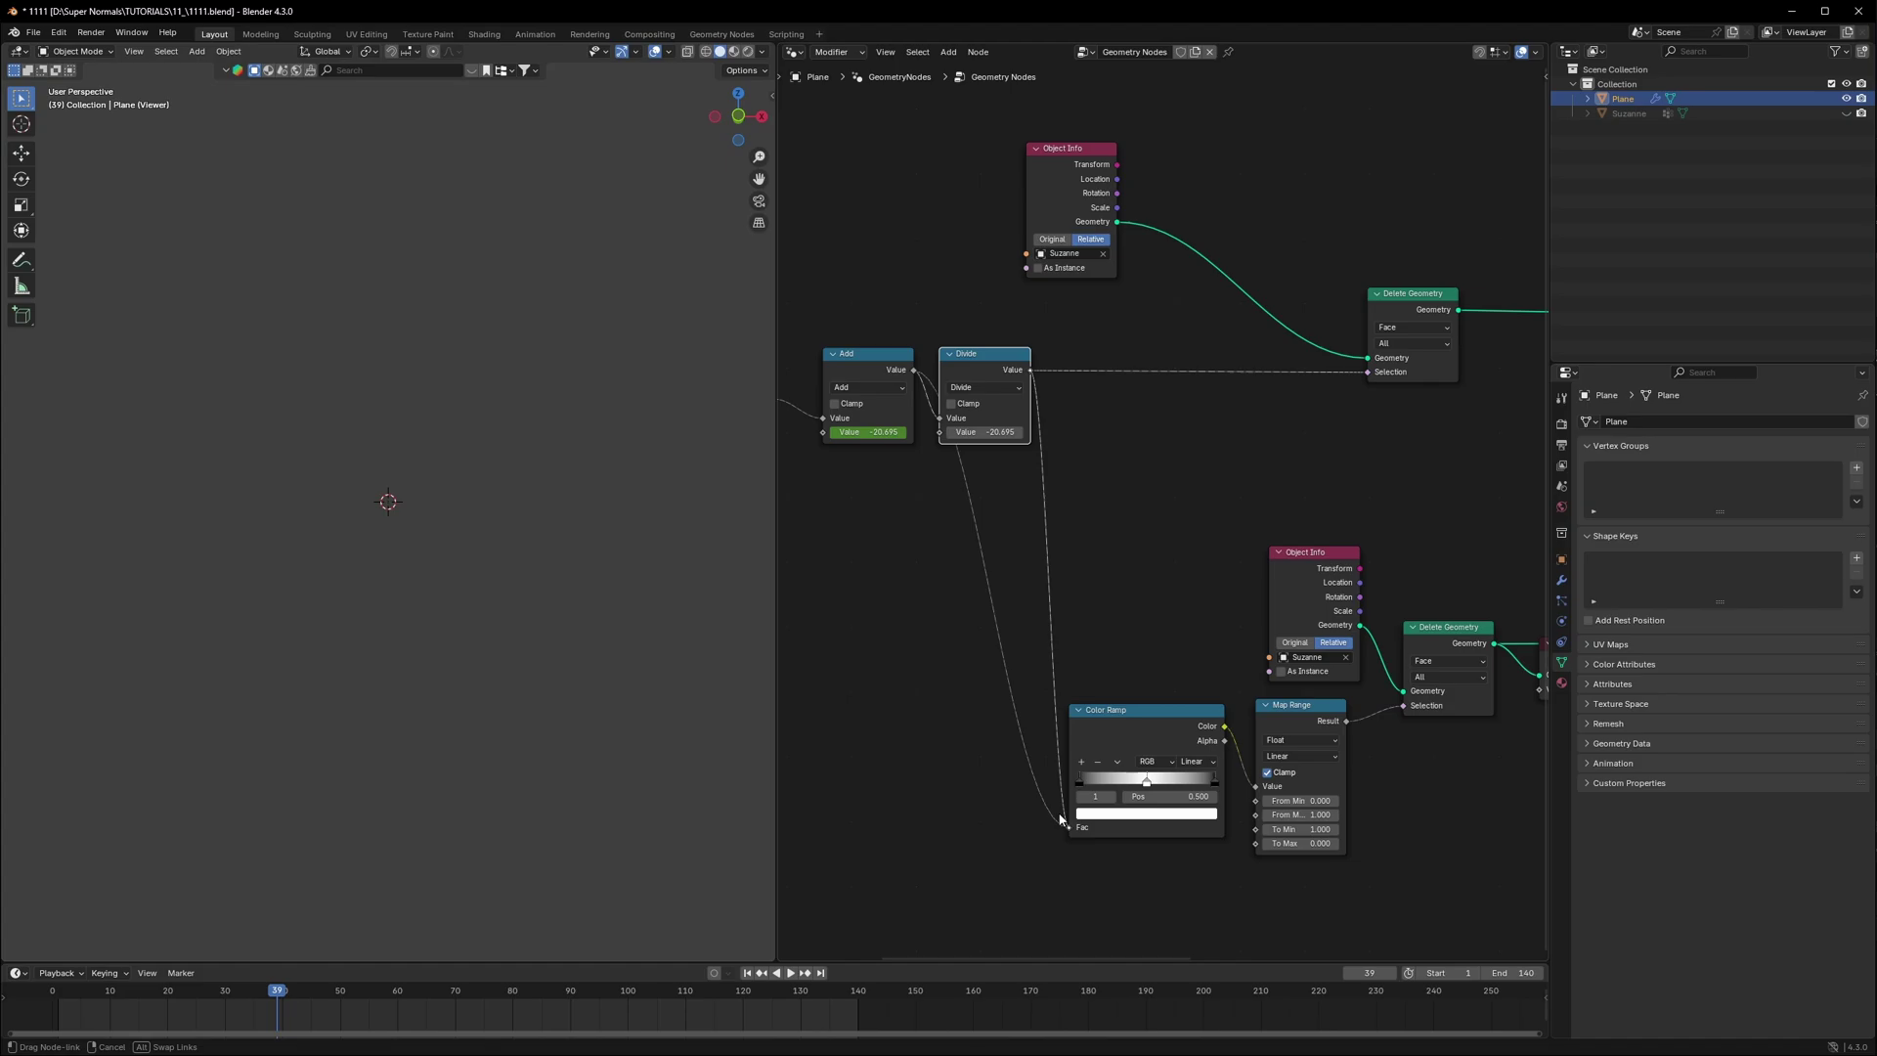
Step: Set the Divide node's second value to 25.705 and the Map Range's From Max to 0.68
{"action": "middle_click_drag", "start_coordinate": [989, 524], "coordinate": [1152, 616]}
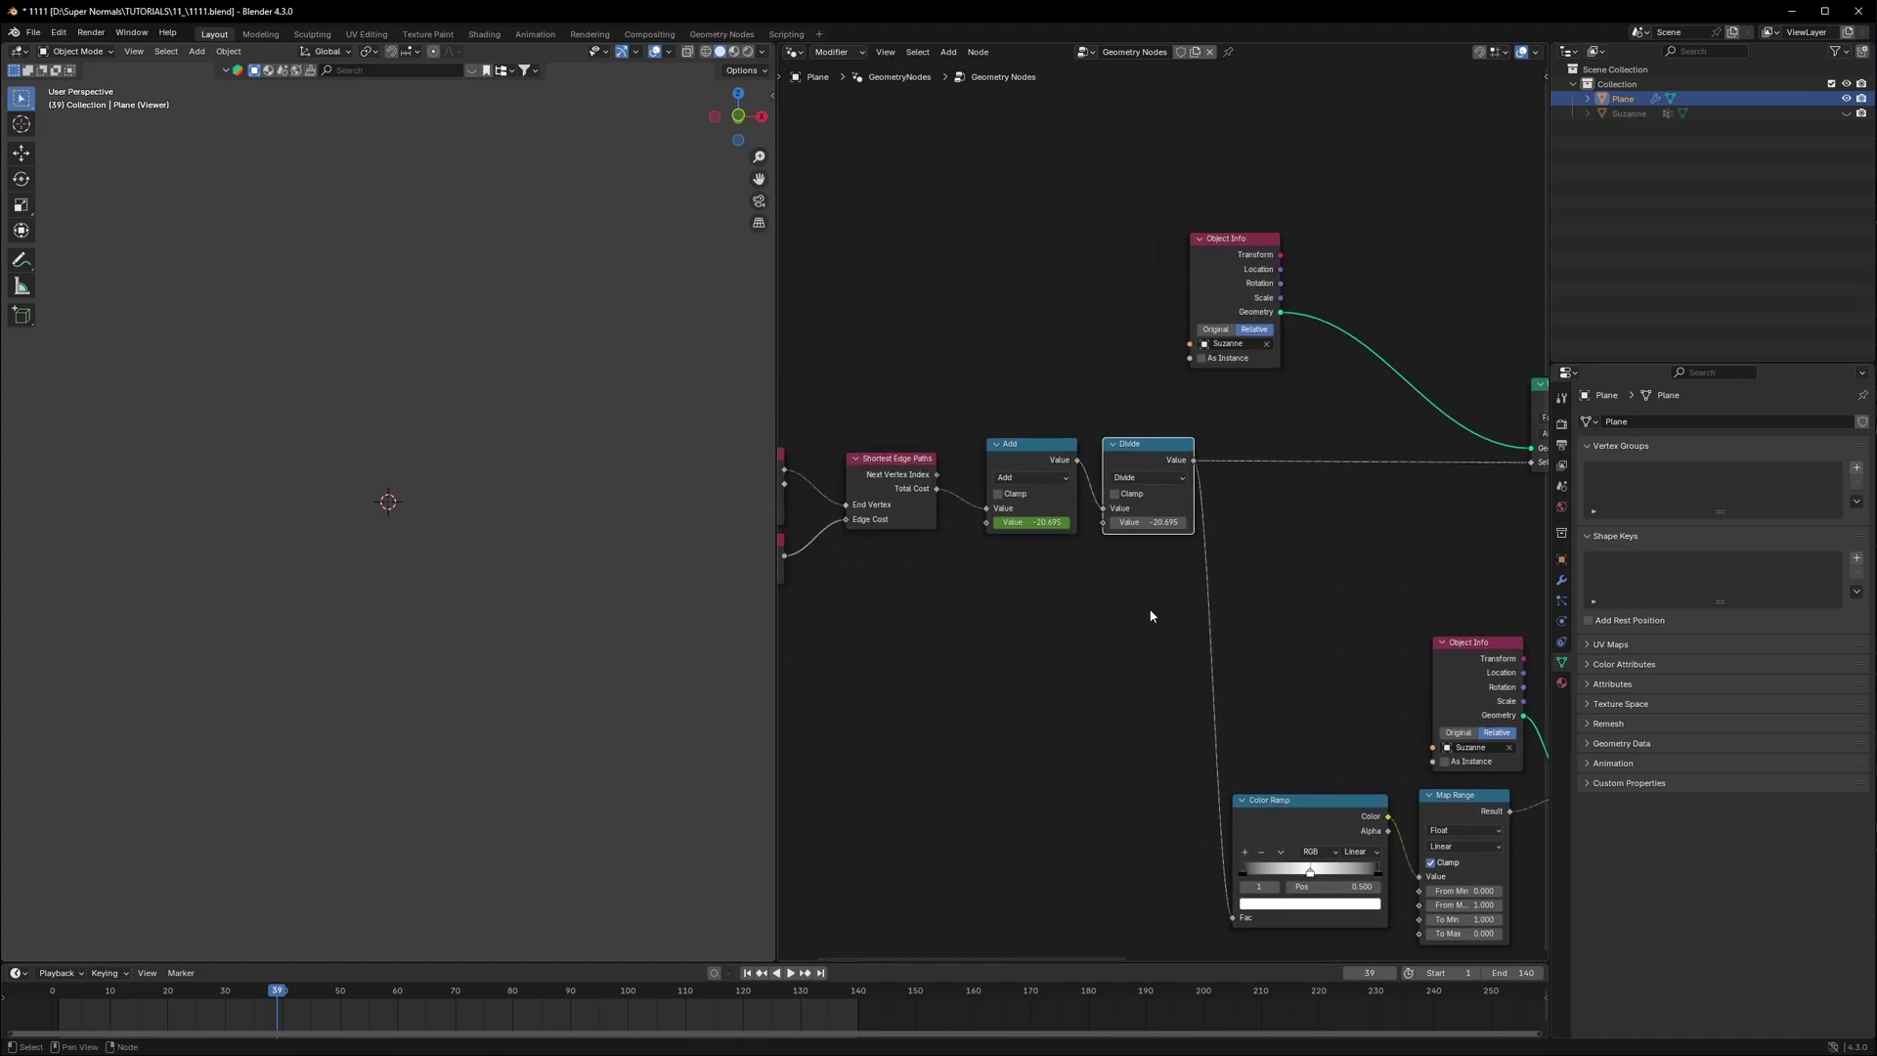
{"action": "scroll", "coordinate": [1146, 586], "scroll_direction": "up", "scroll_amount": 8}
{"action": "left_click_drag", "start_coordinate": [1127, 529], "coordinate": [1149, 530]}
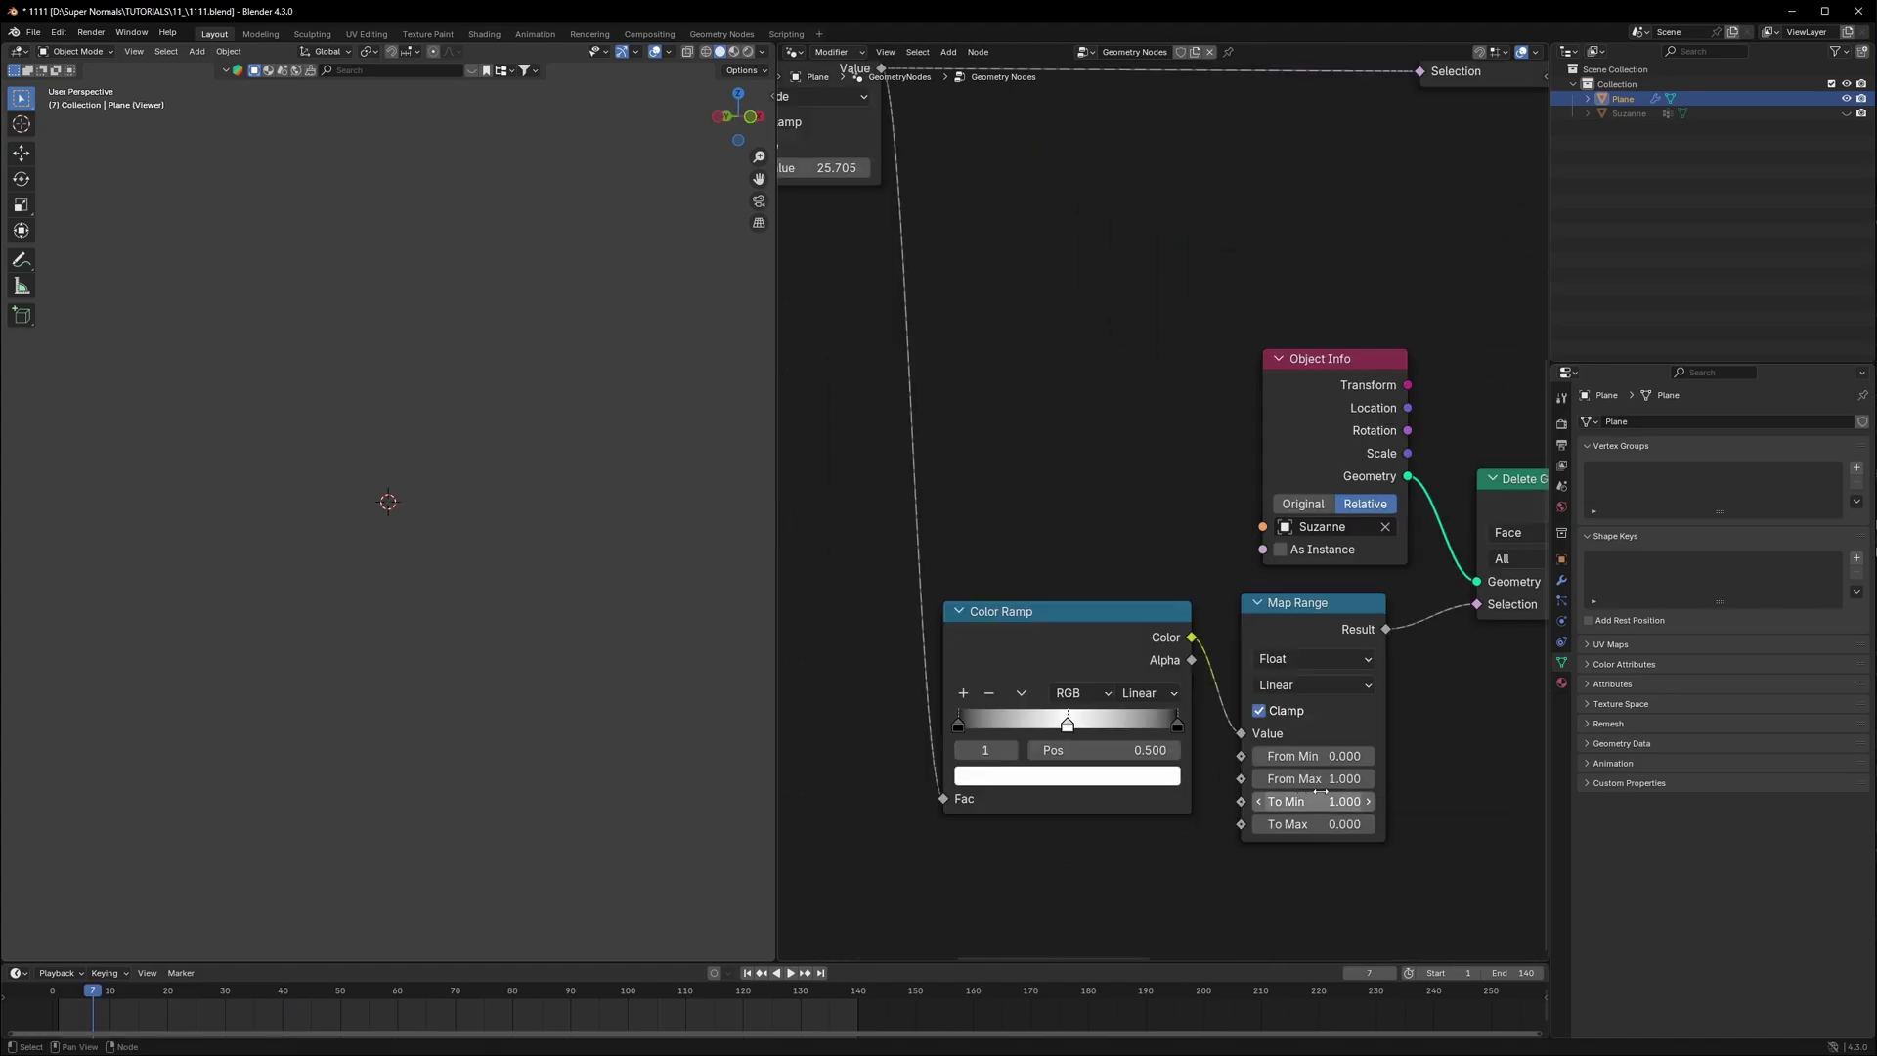
{"action": "left_click_drag", "start_coordinate": [1313, 778], "coordinate": [1338, 778]}
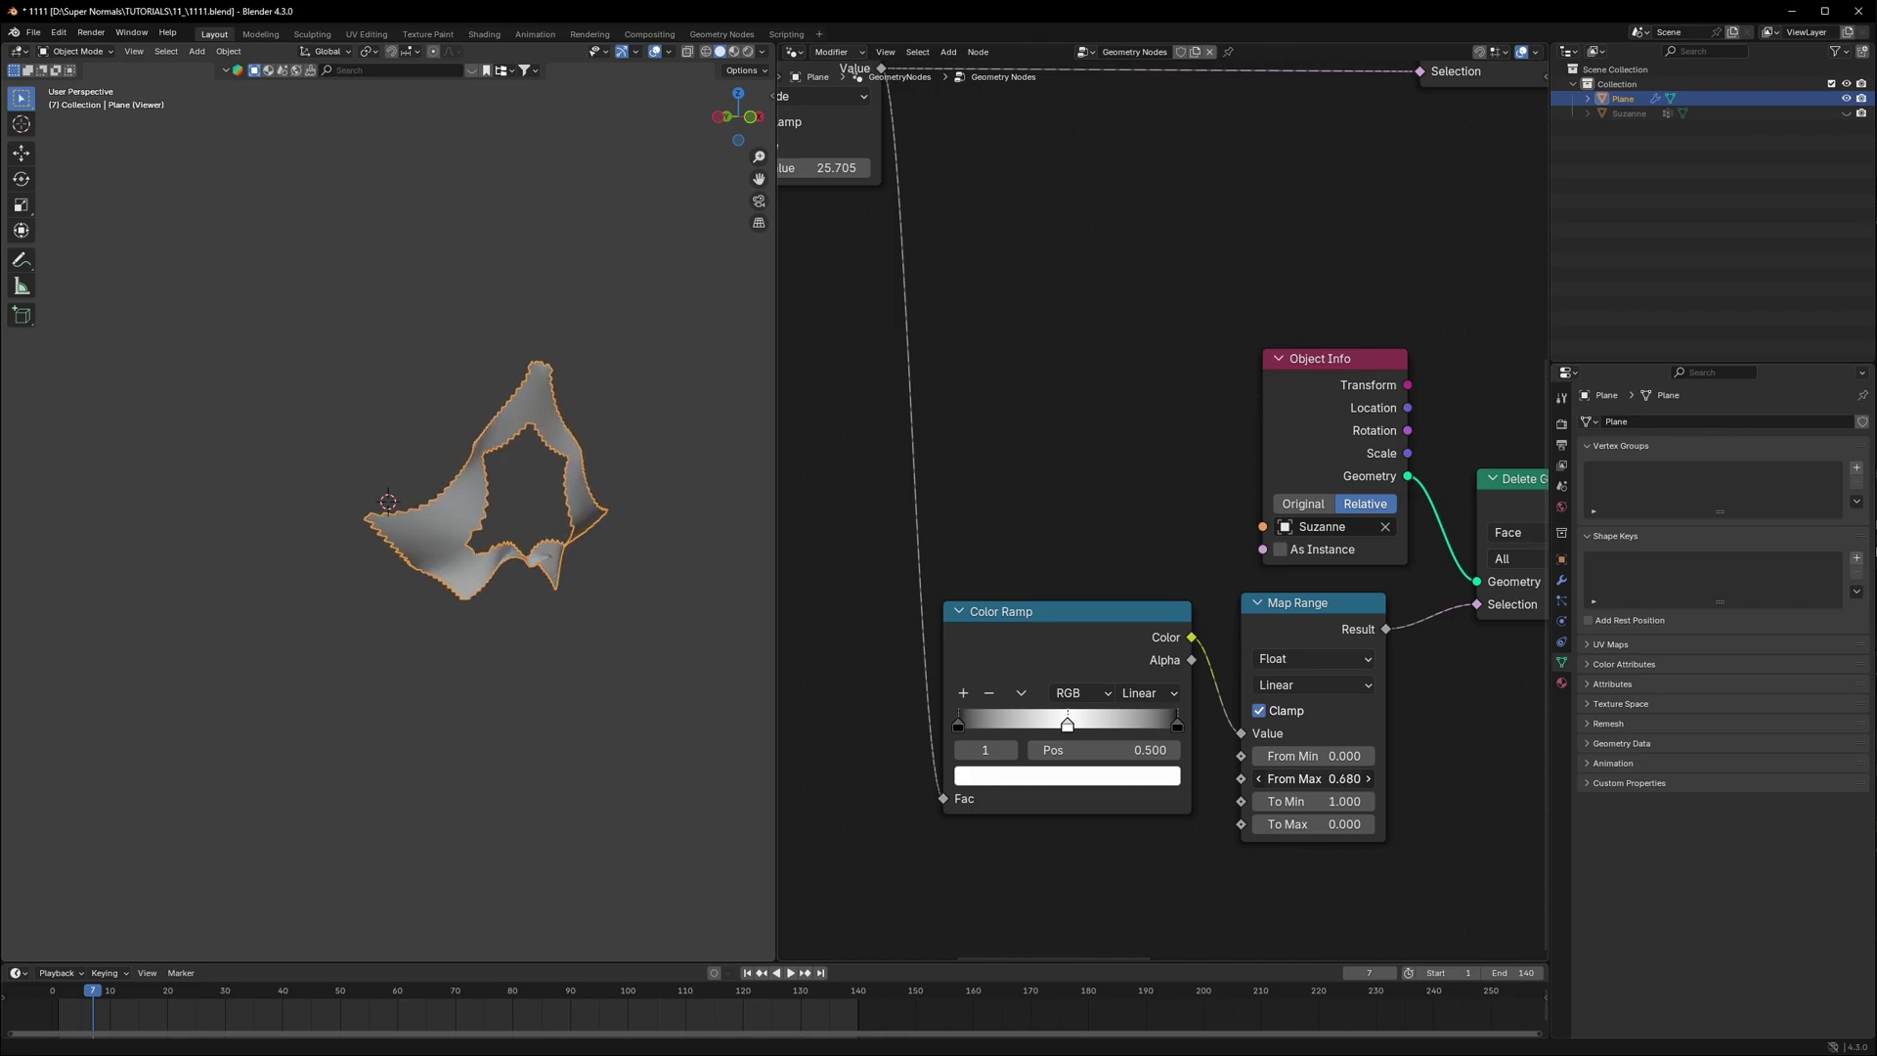
Step: Play the animation from the start to examine how the isolated band moves
{"action": "mouse_move", "coordinate": [484, 676]}
{"action": "middle_mouse_down"}
{"action": "mouse_move", "coordinate": [365, 679]}
{"action": "mouse_move", "coordinate": [489, 699]}
{"action": "middle_mouse_up"}
{"action": "key", "text": "space"}
{"action": "left_click", "coordinate": [53, 994]}
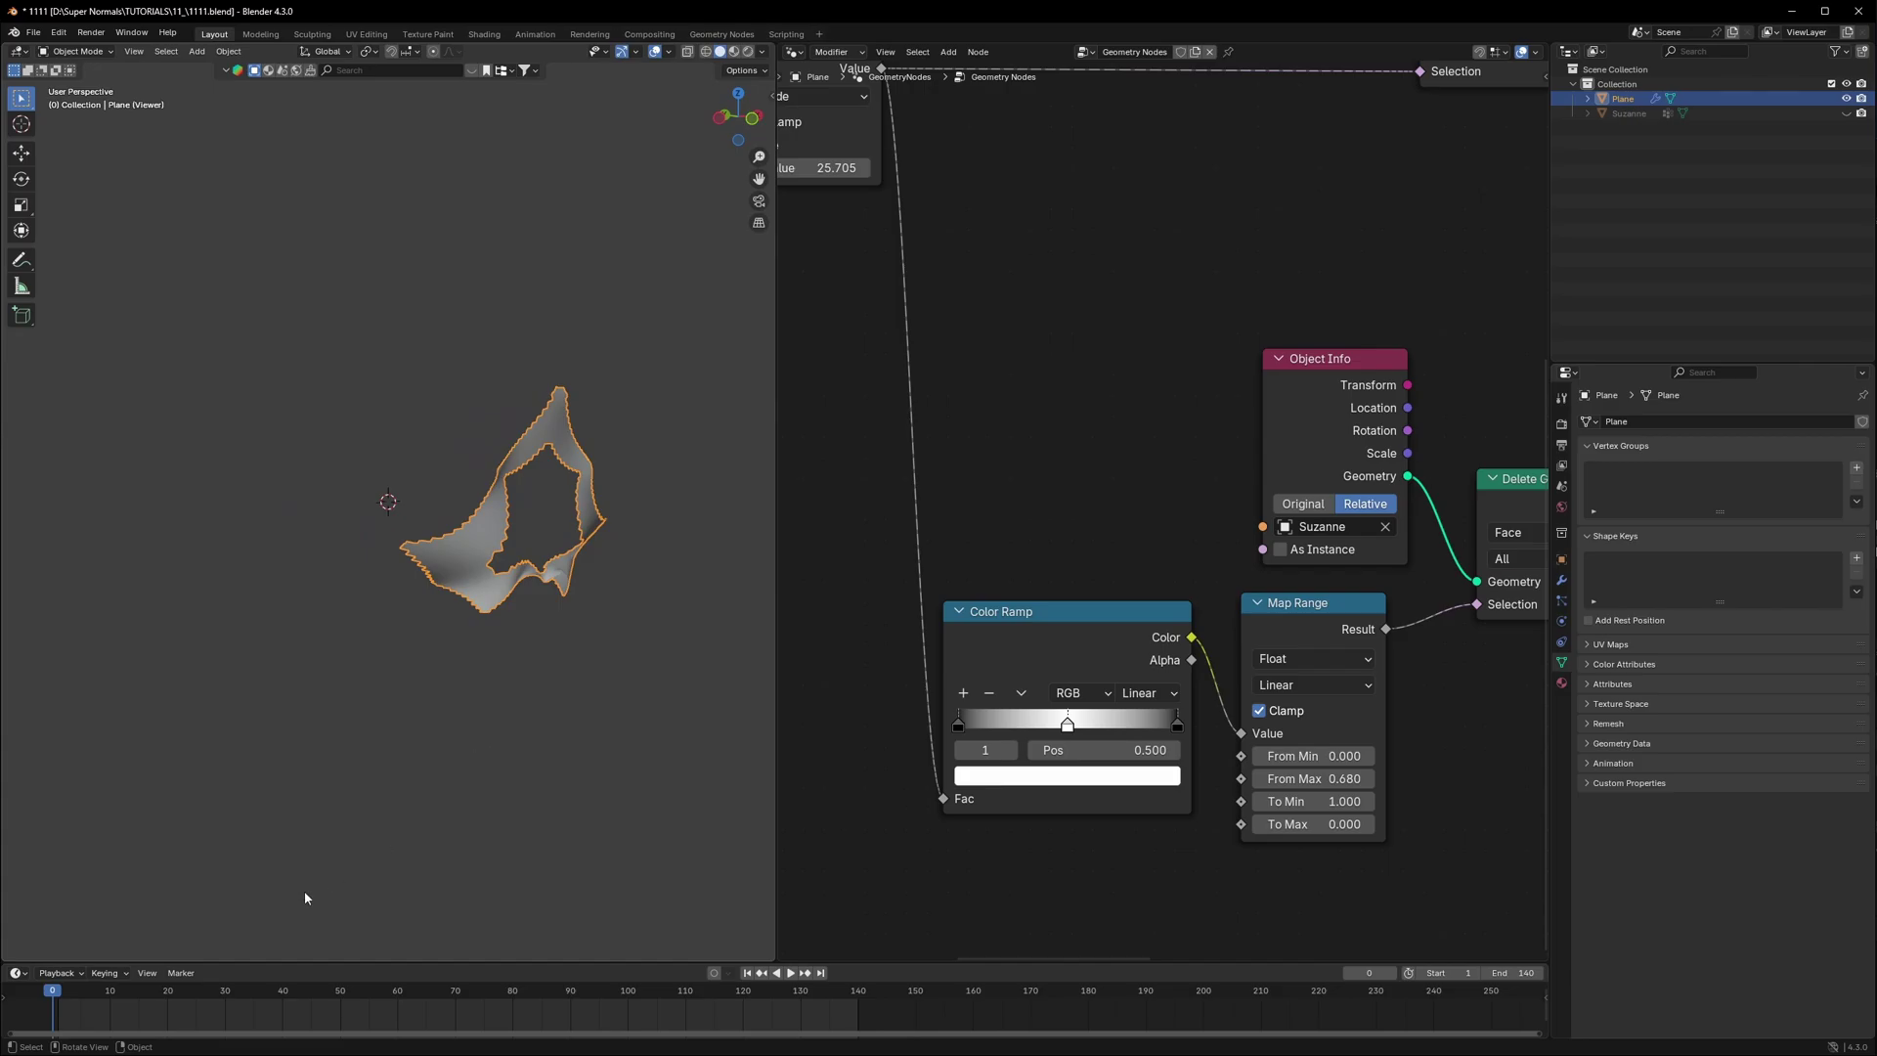
{"action": "key", "text": "space"}
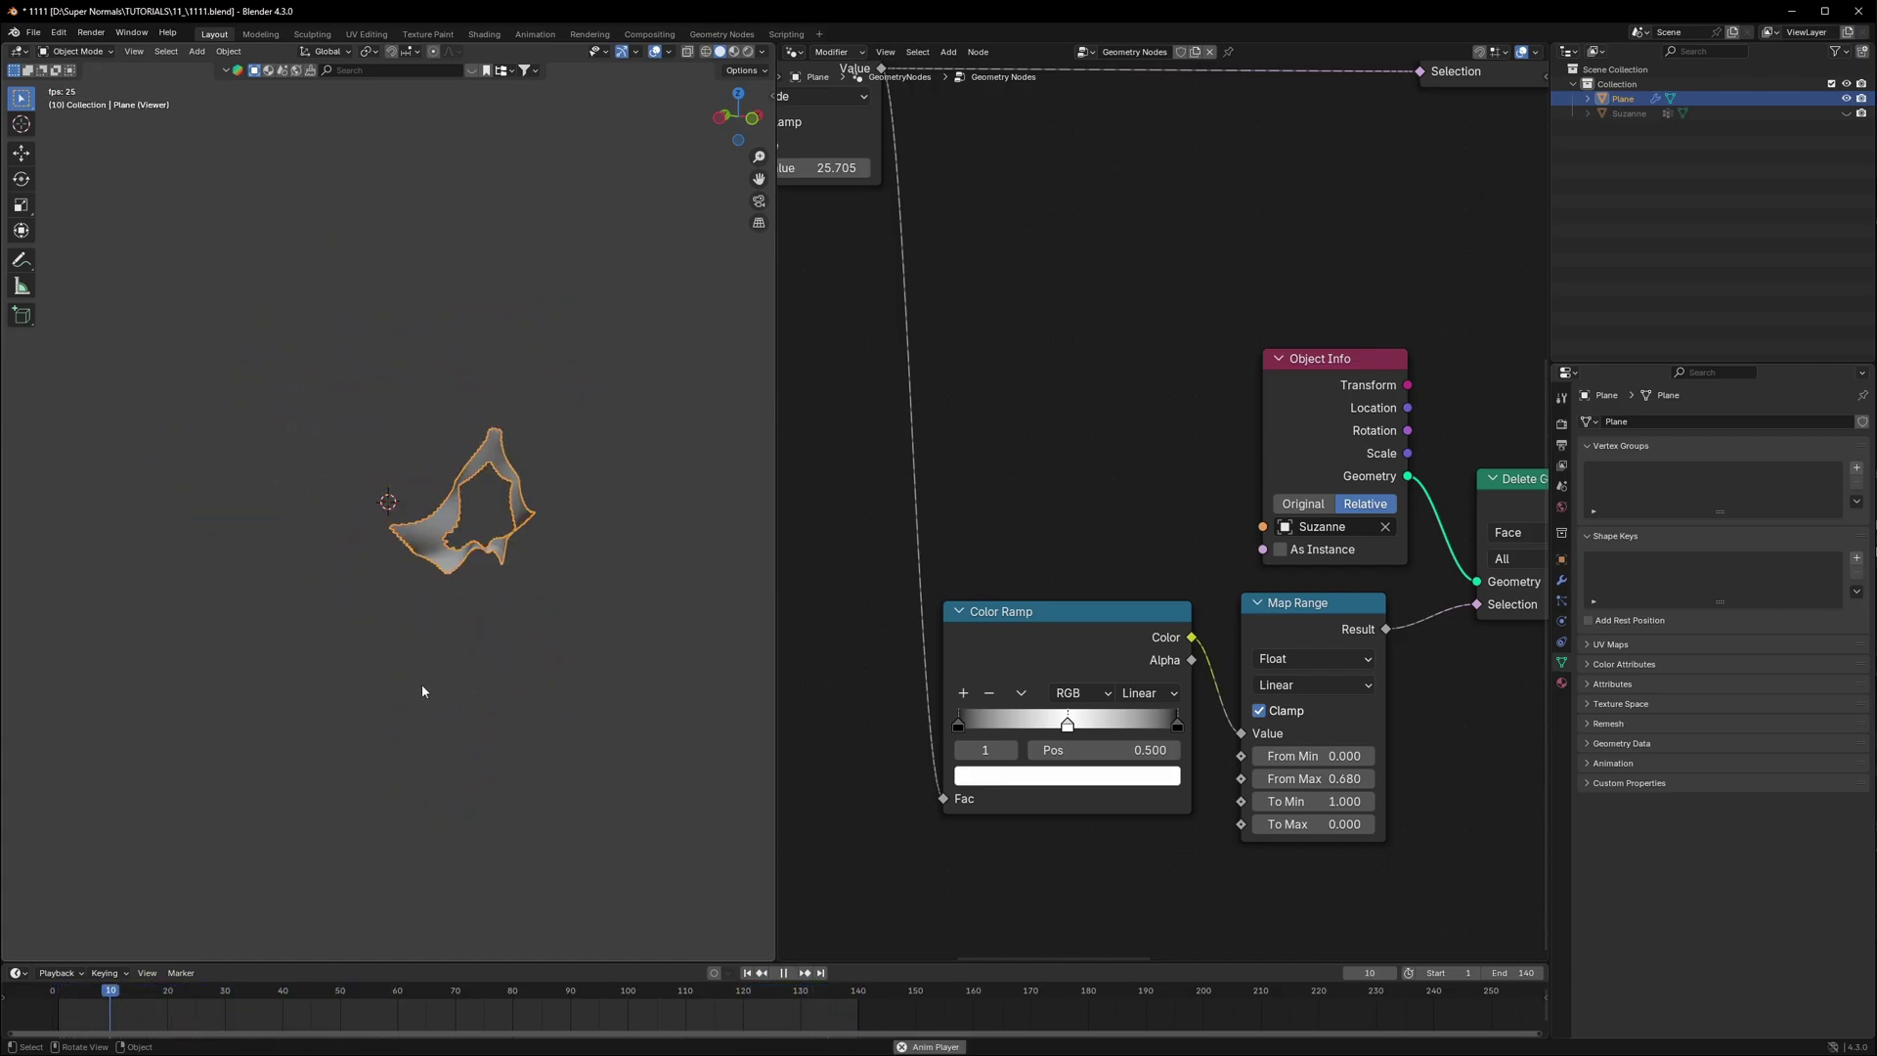
{"action": "key", "text": "space"}
Step: Narrow the growth band by setting the Divide node's second value to 15
{"action": "scroll", "coordinate": [941, 537], "scroll_direction": "down", "scroll_amount": 4}
{"action": "middle_click_drag", "start_coordinate": [940, 528], "coordinate": [1131, 582]}
{"action": "scroll", "coordinate": [1128, 569], "scroll_direction": "up", "scroll_amount": 5}
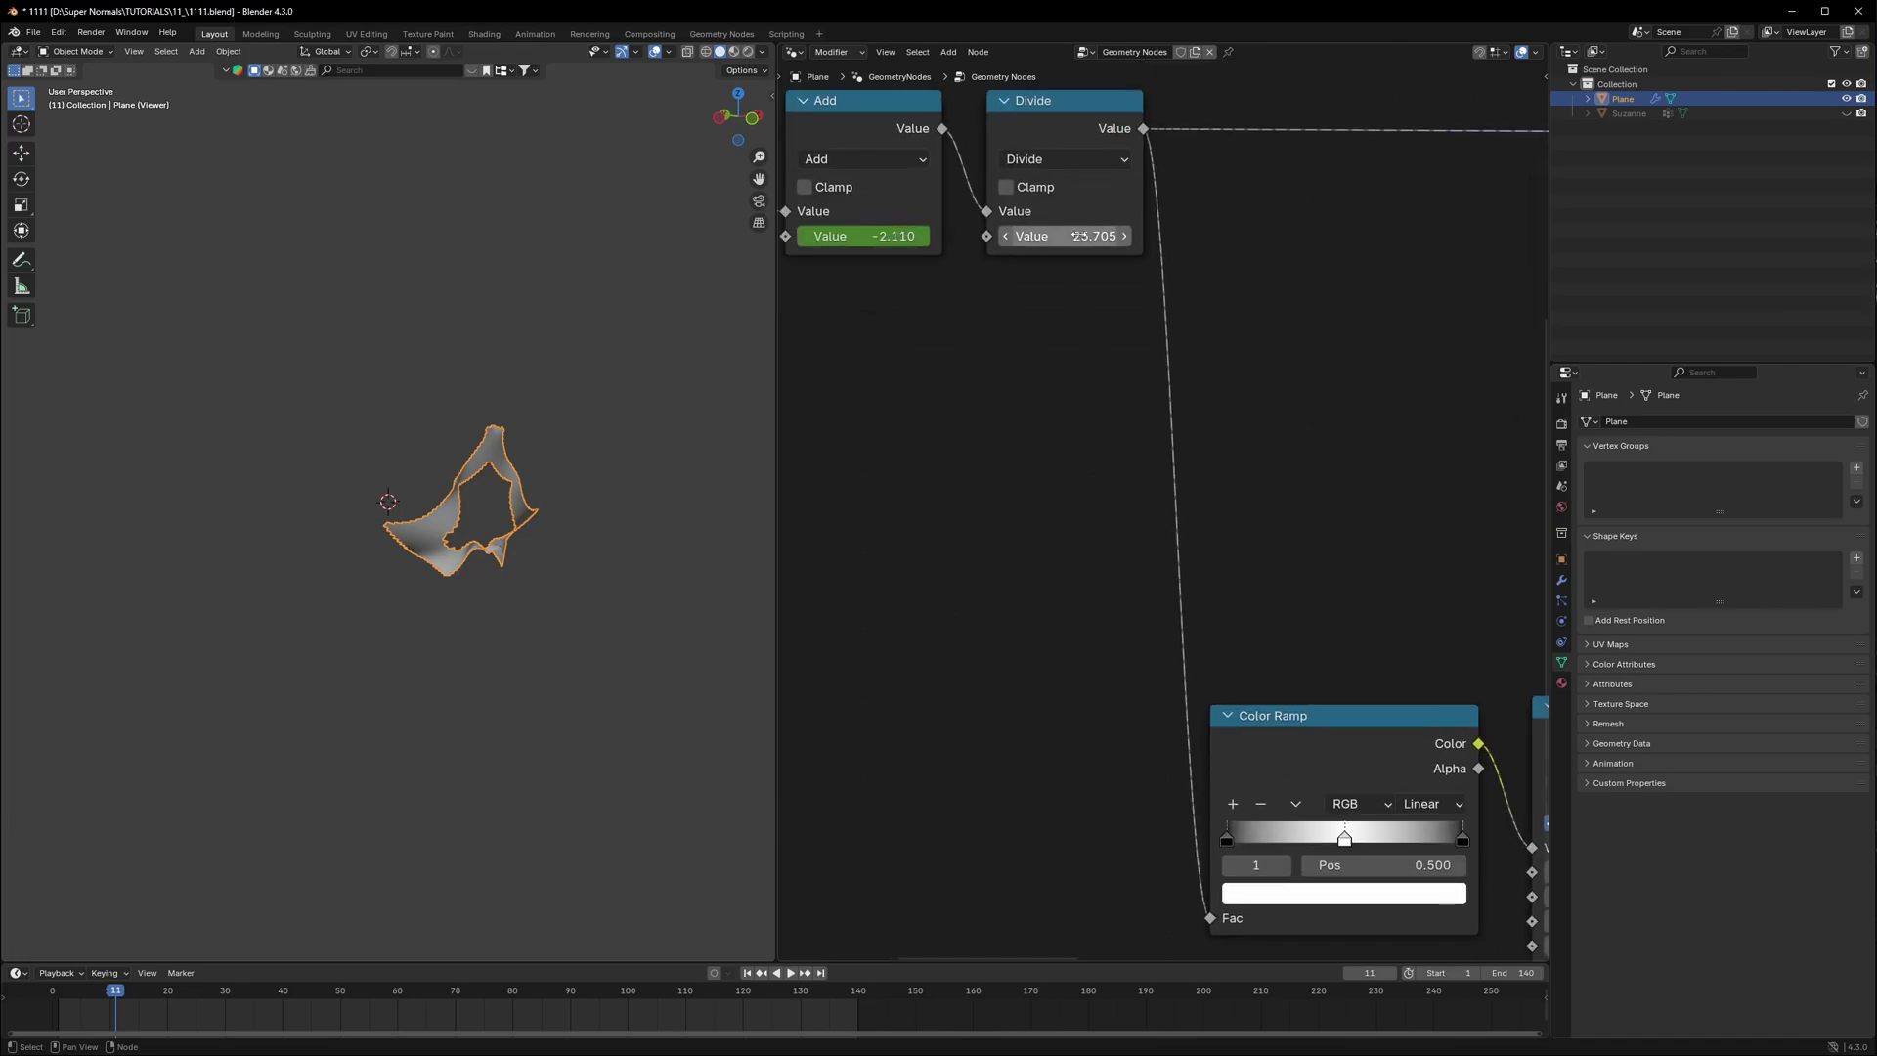
{"action": "left_click_drag", "start_coordinate": [1079, 236], "coordinate": [1038, 236]}
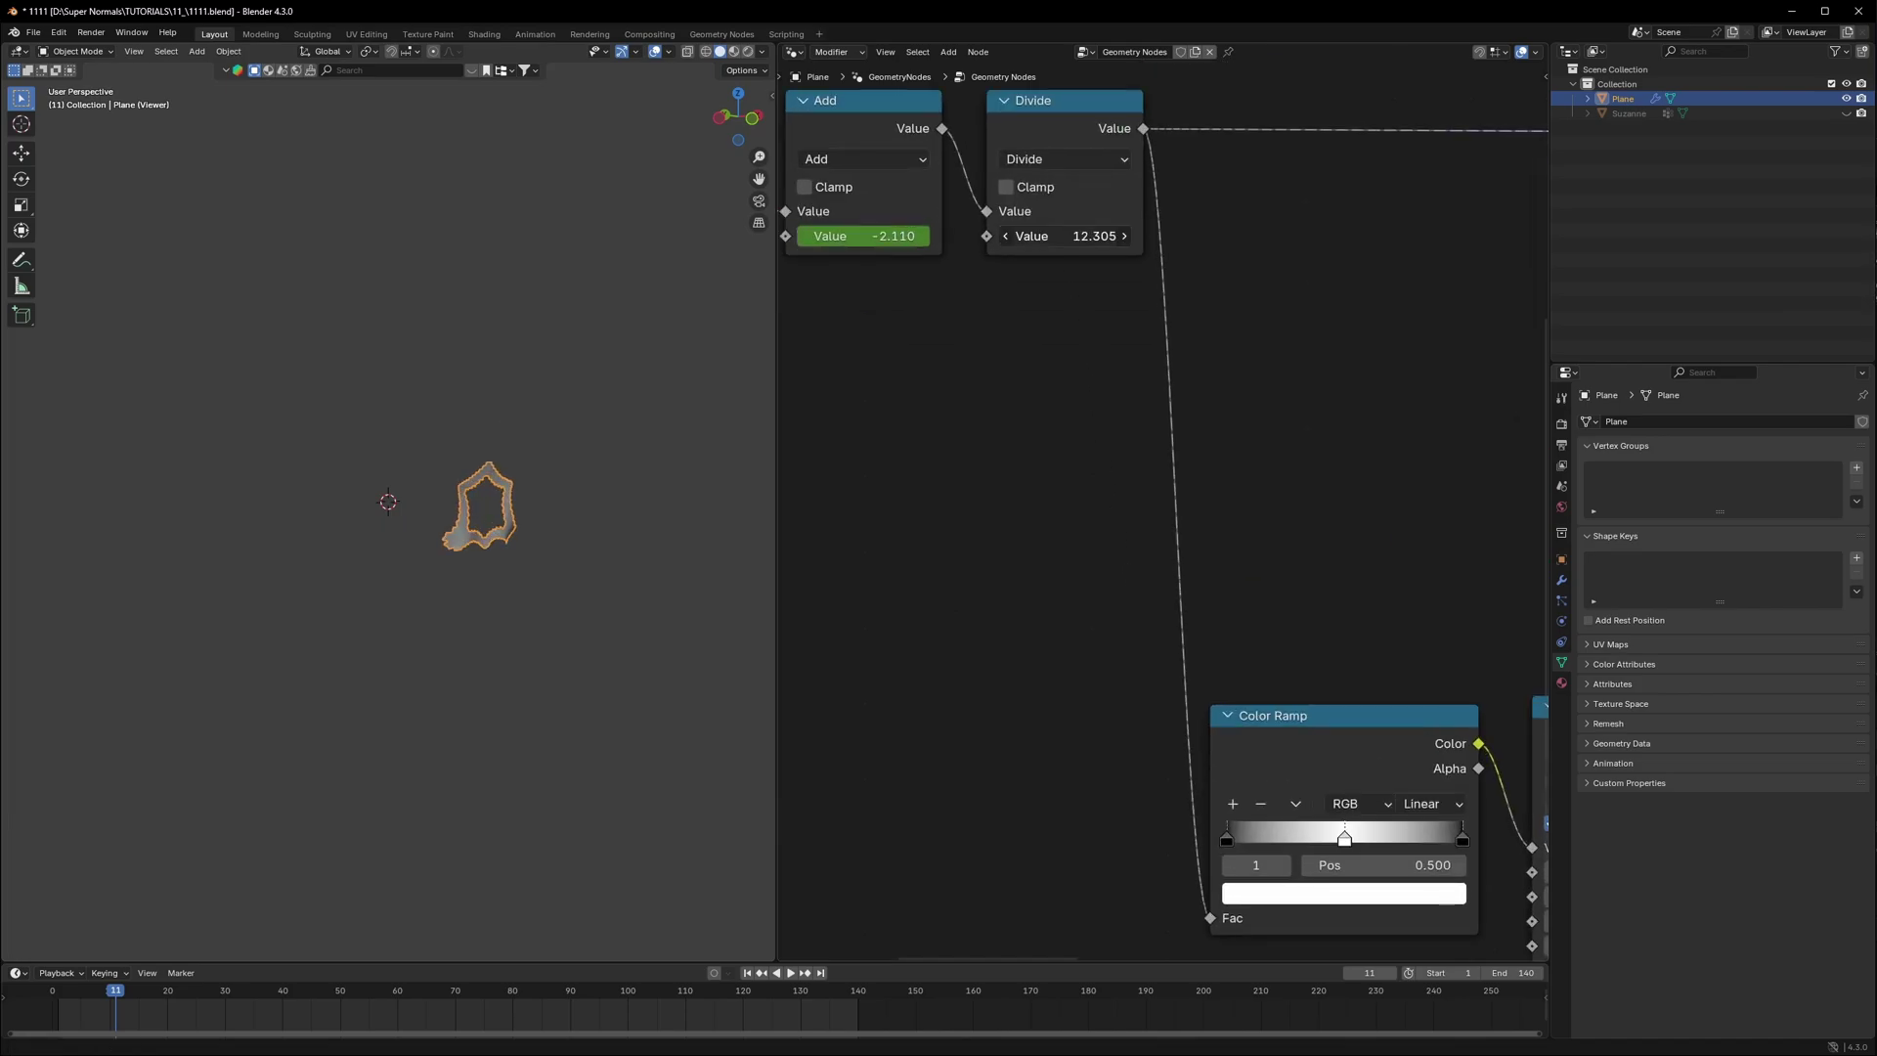
{"action": "left_click", "coordinate": [1070, 235]}
{"action": "type", "text": "10"}
{"action": "key", "text": "Return"}
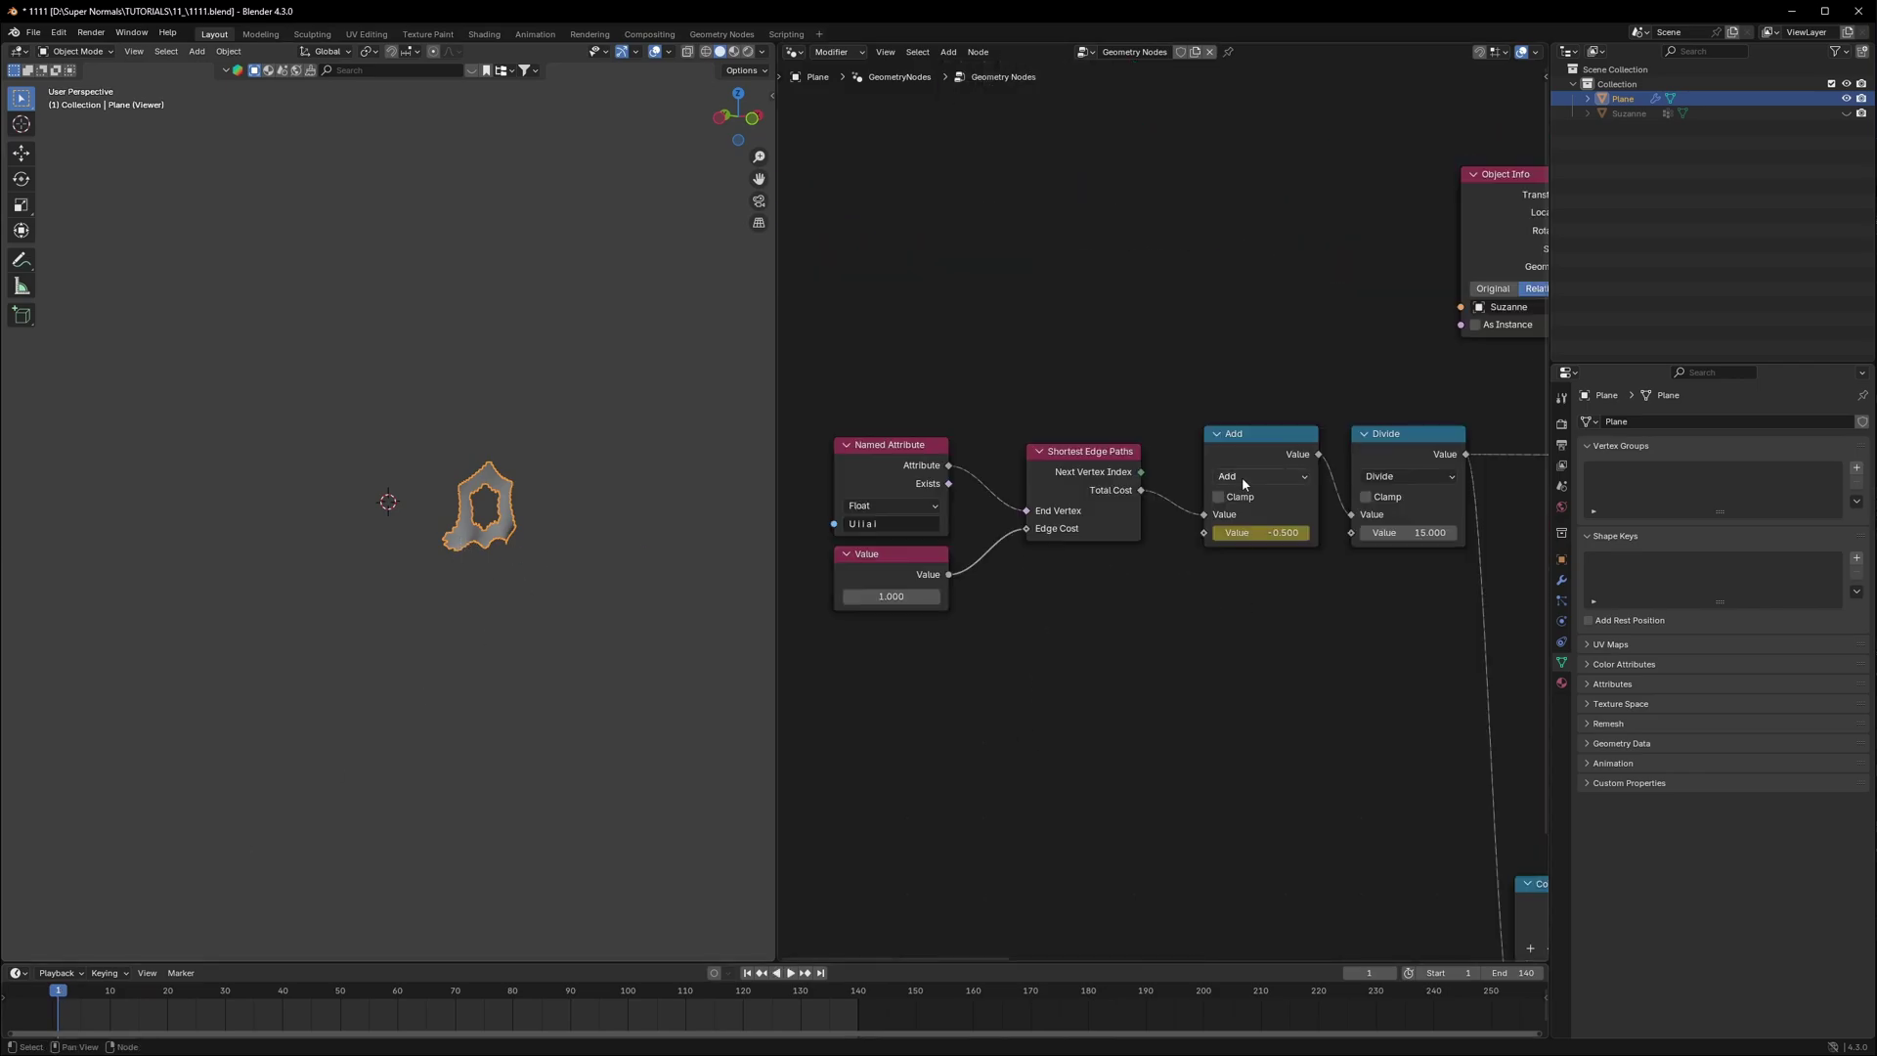
Step: Set the Add node's second value to 10.1, keyframe it at frame 1, and play the animation
{"action": "scroll", "coordinate": [1319, 575], "scroll_direction": "up", "scroll_amount": 4}
{"action": "middle_click_drag", "start_coordinate": [1302, 612], "coordinate": [1152, 629]}
{"action": "scroll", "coordinate": [1152, 629], "scroll_direction": "up", "scroll_amount": 4}
{"action": "mouse_move", "coordinate": [1141, 576]}
{"action": "left_mouse_down"}
{"action": "mouse_move", "coordinate": [1225, 577]}
{"action": "mouse_move", "coordinate": [1139, 580]}
{"action": "left_mouse_up"}
{"action": "key", "text": "i"}
{"action": "left_click", "coordinate": [977, 807]}
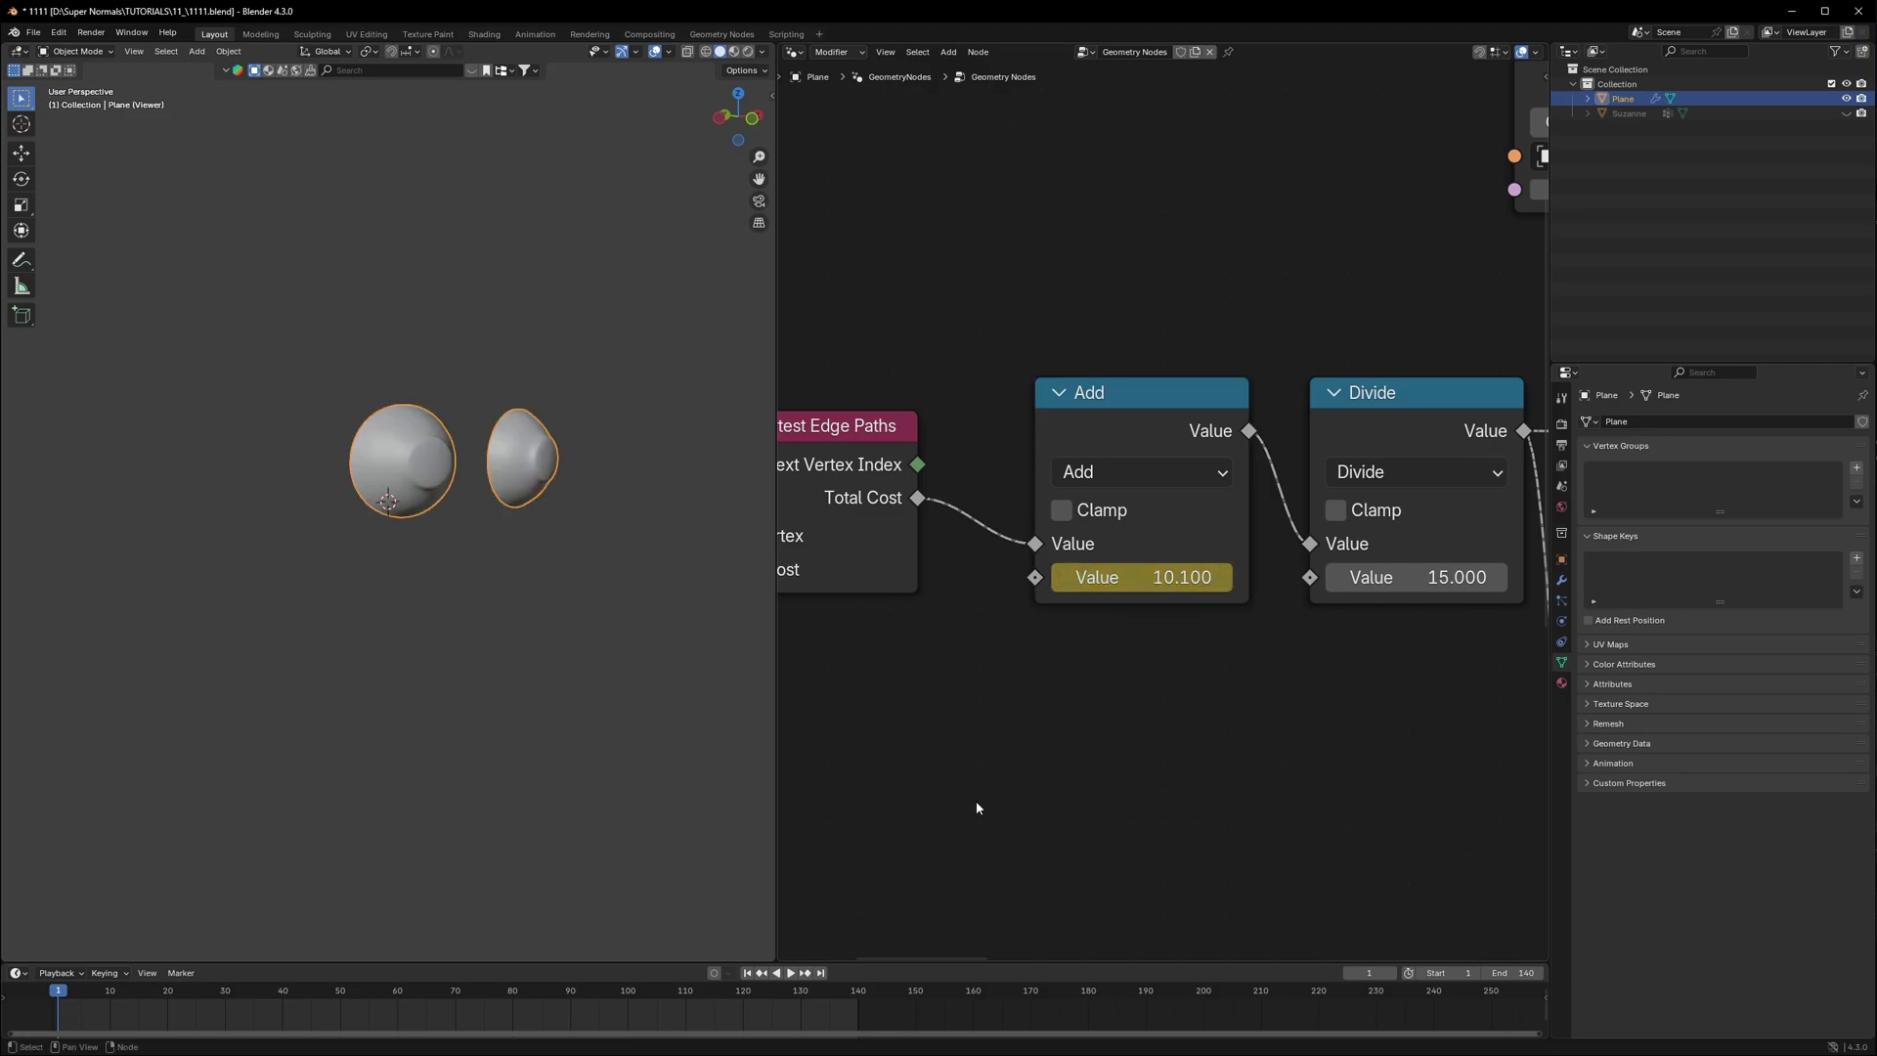
{"action": "key", "text": "space"}
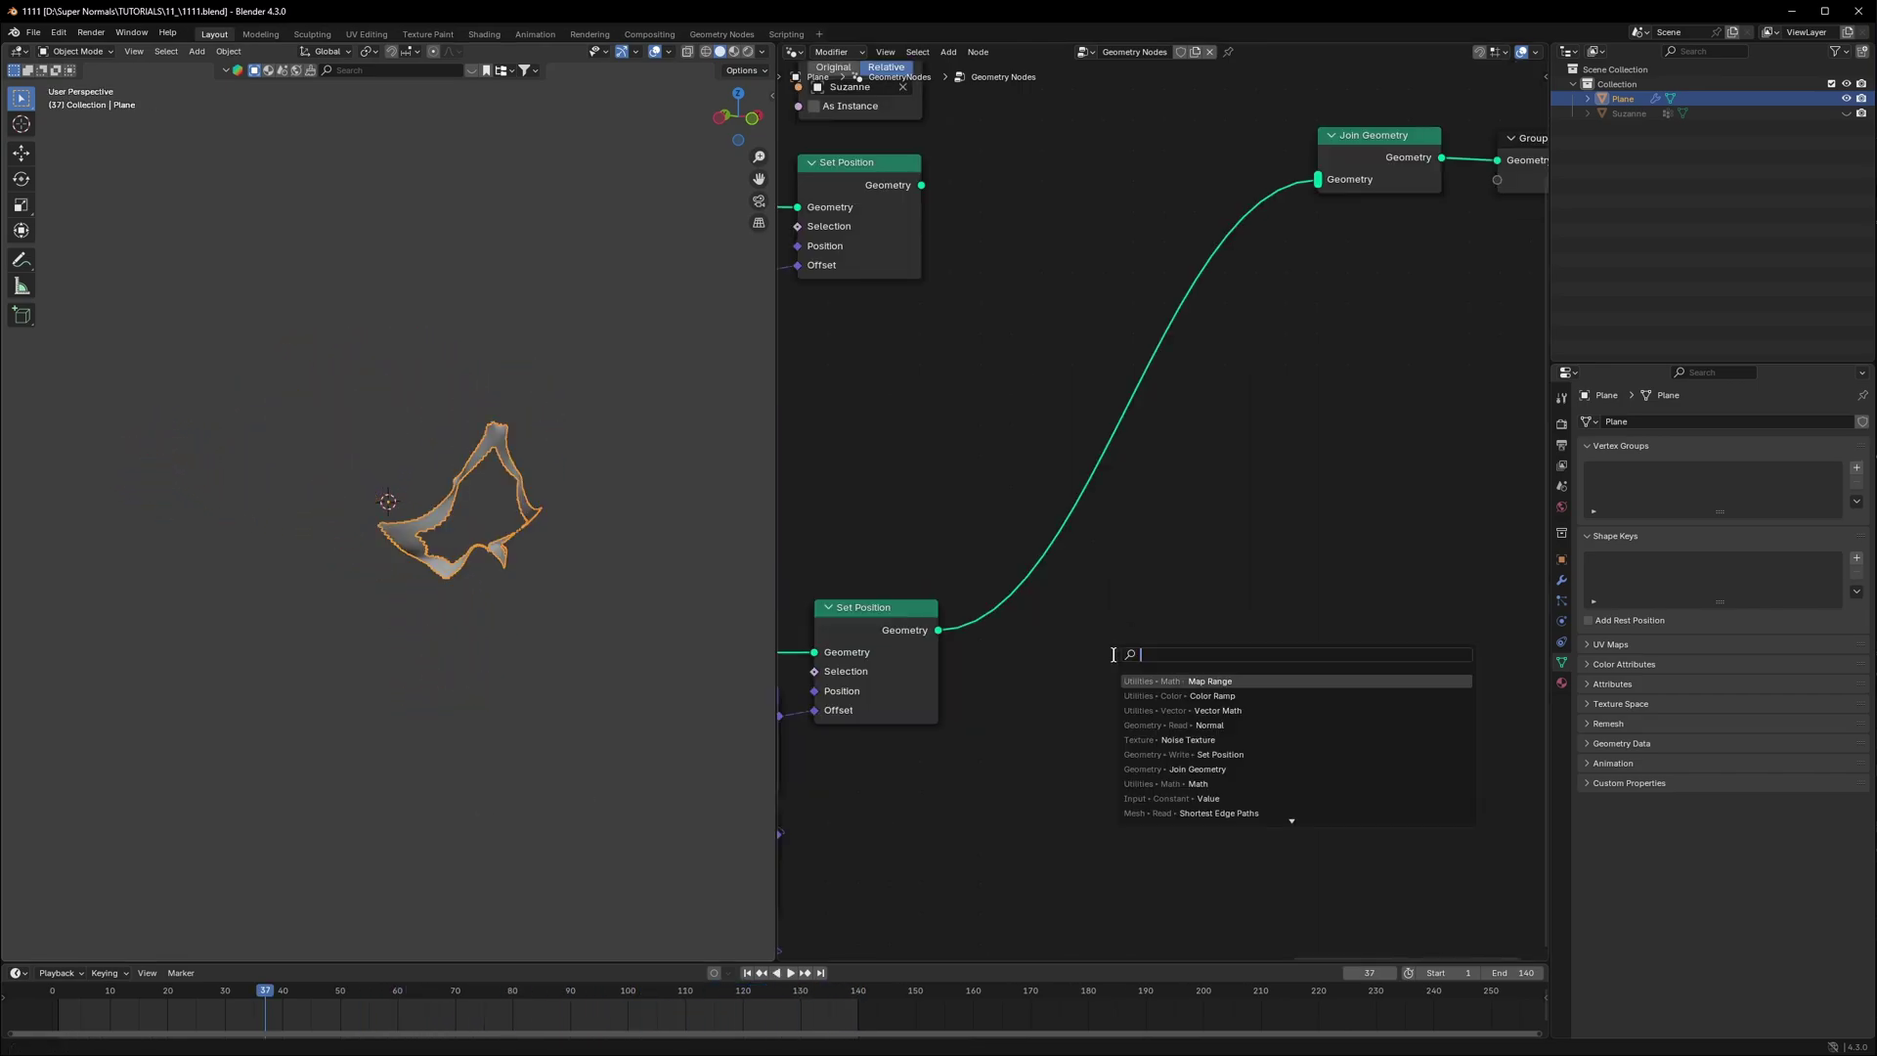
Step: Insert a Distribute Points on Faces node between the lower Set Position and Join Geometry, with Density set to 1000
{"action": "type", "text": "distribute"}
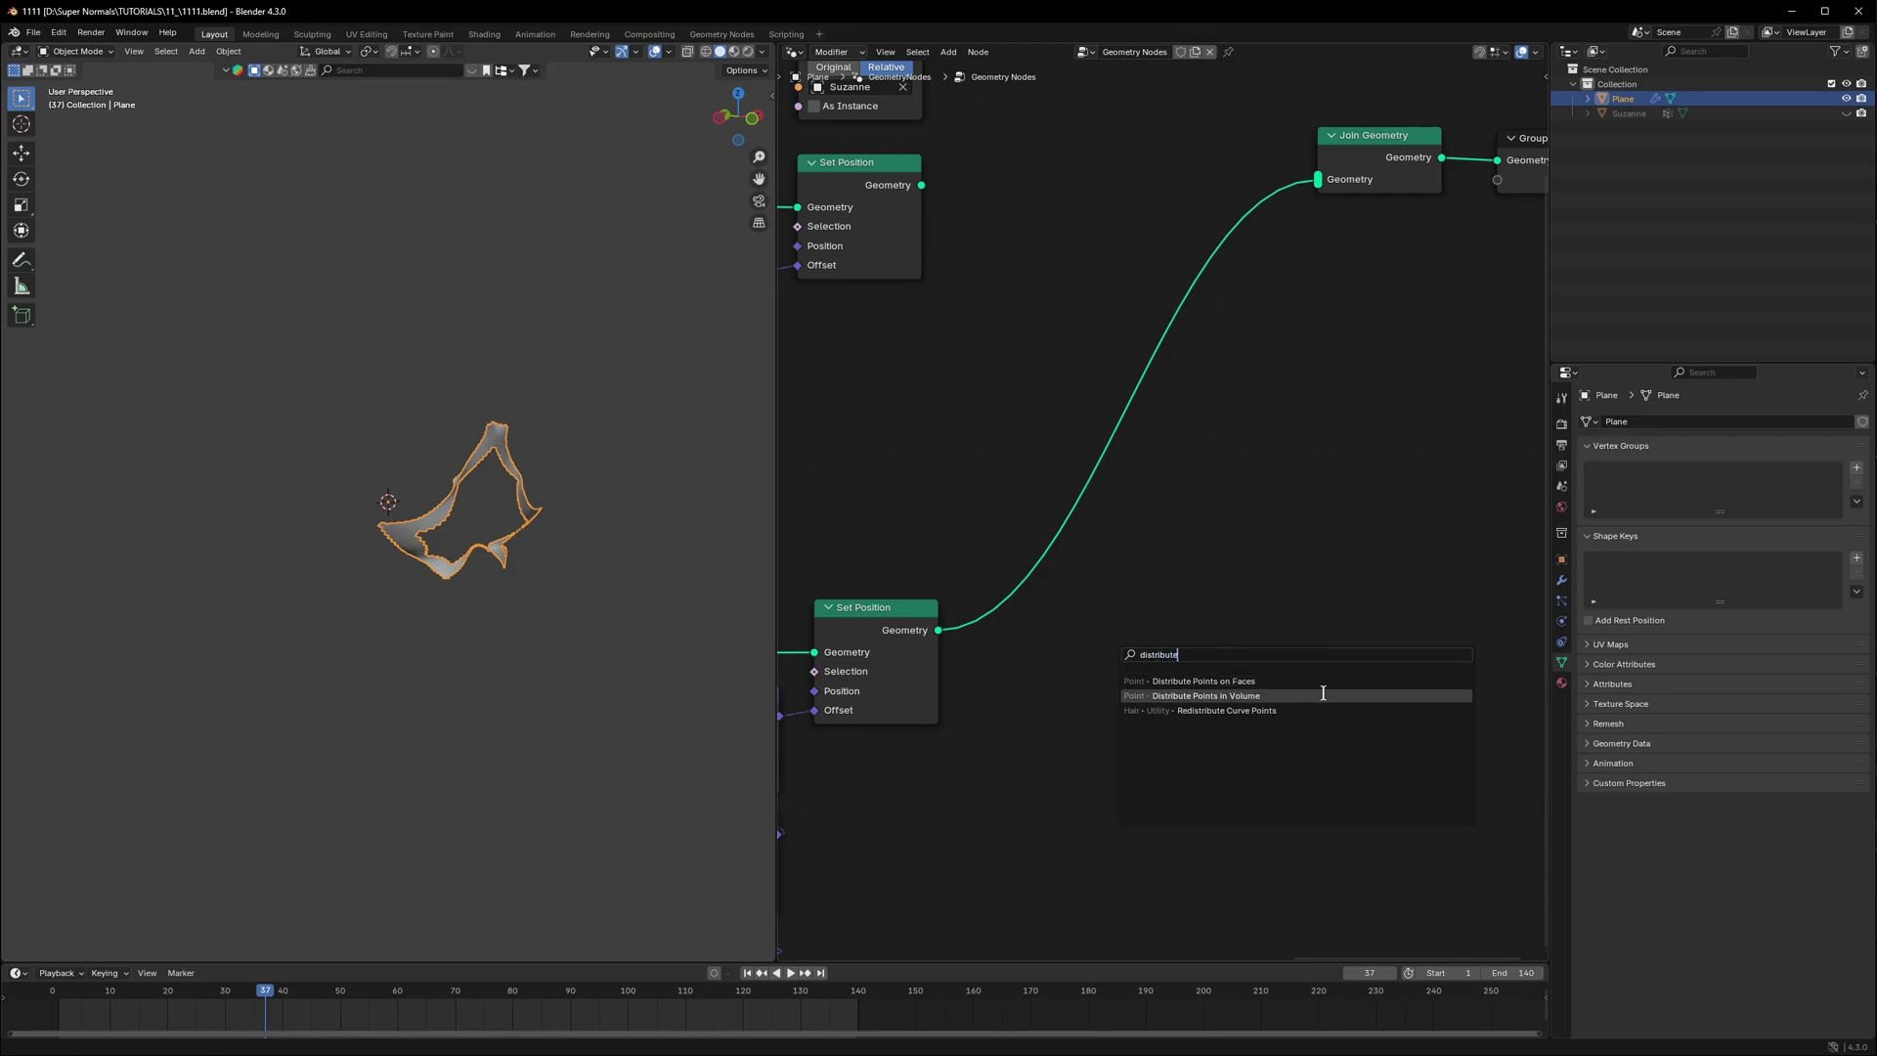
{"action": "key", "text": "Return"}
{"action": "left_click", "coordinate": [1114, 655]}
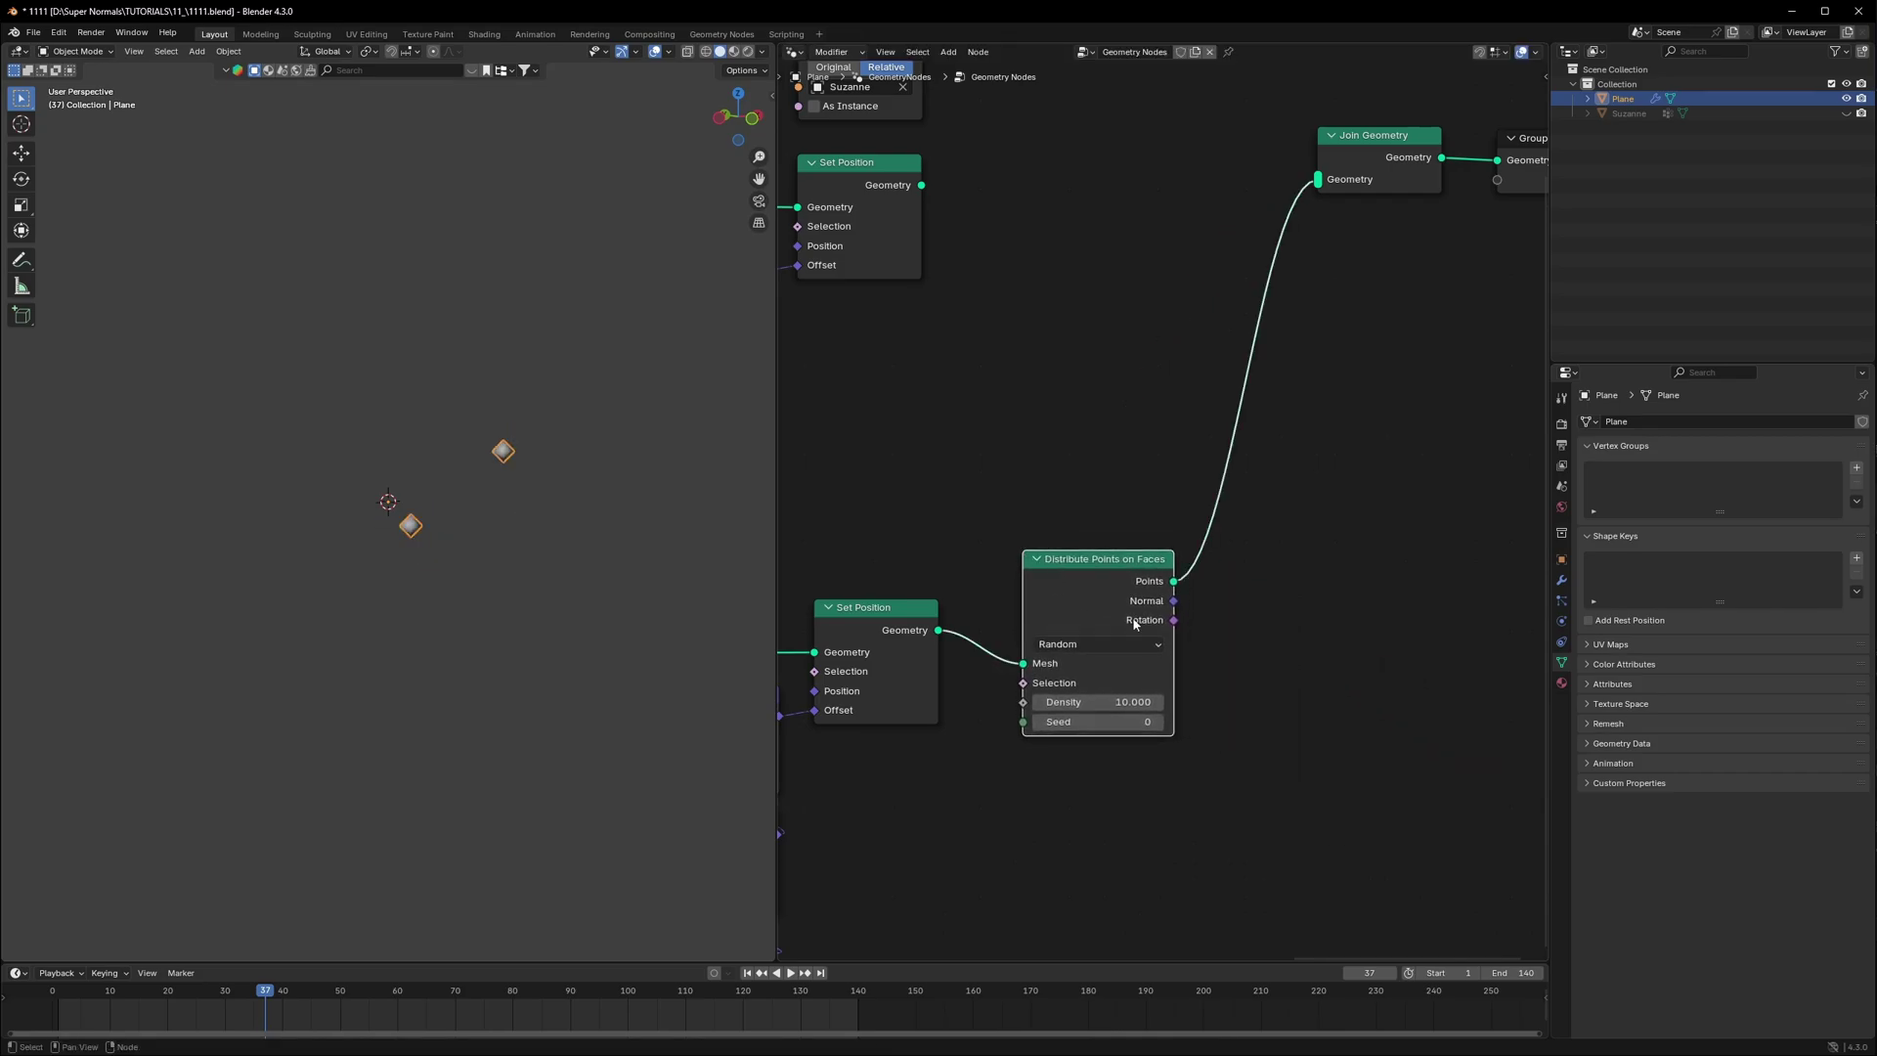
{"action": "scroll", "coordinate": [1263, 697], "scroll_direction": "down", "scroll_amount": 1}
{"action": "middle_click_drag", "start_coordinate": [1263, 697], "coordinate": [1160, 668]}
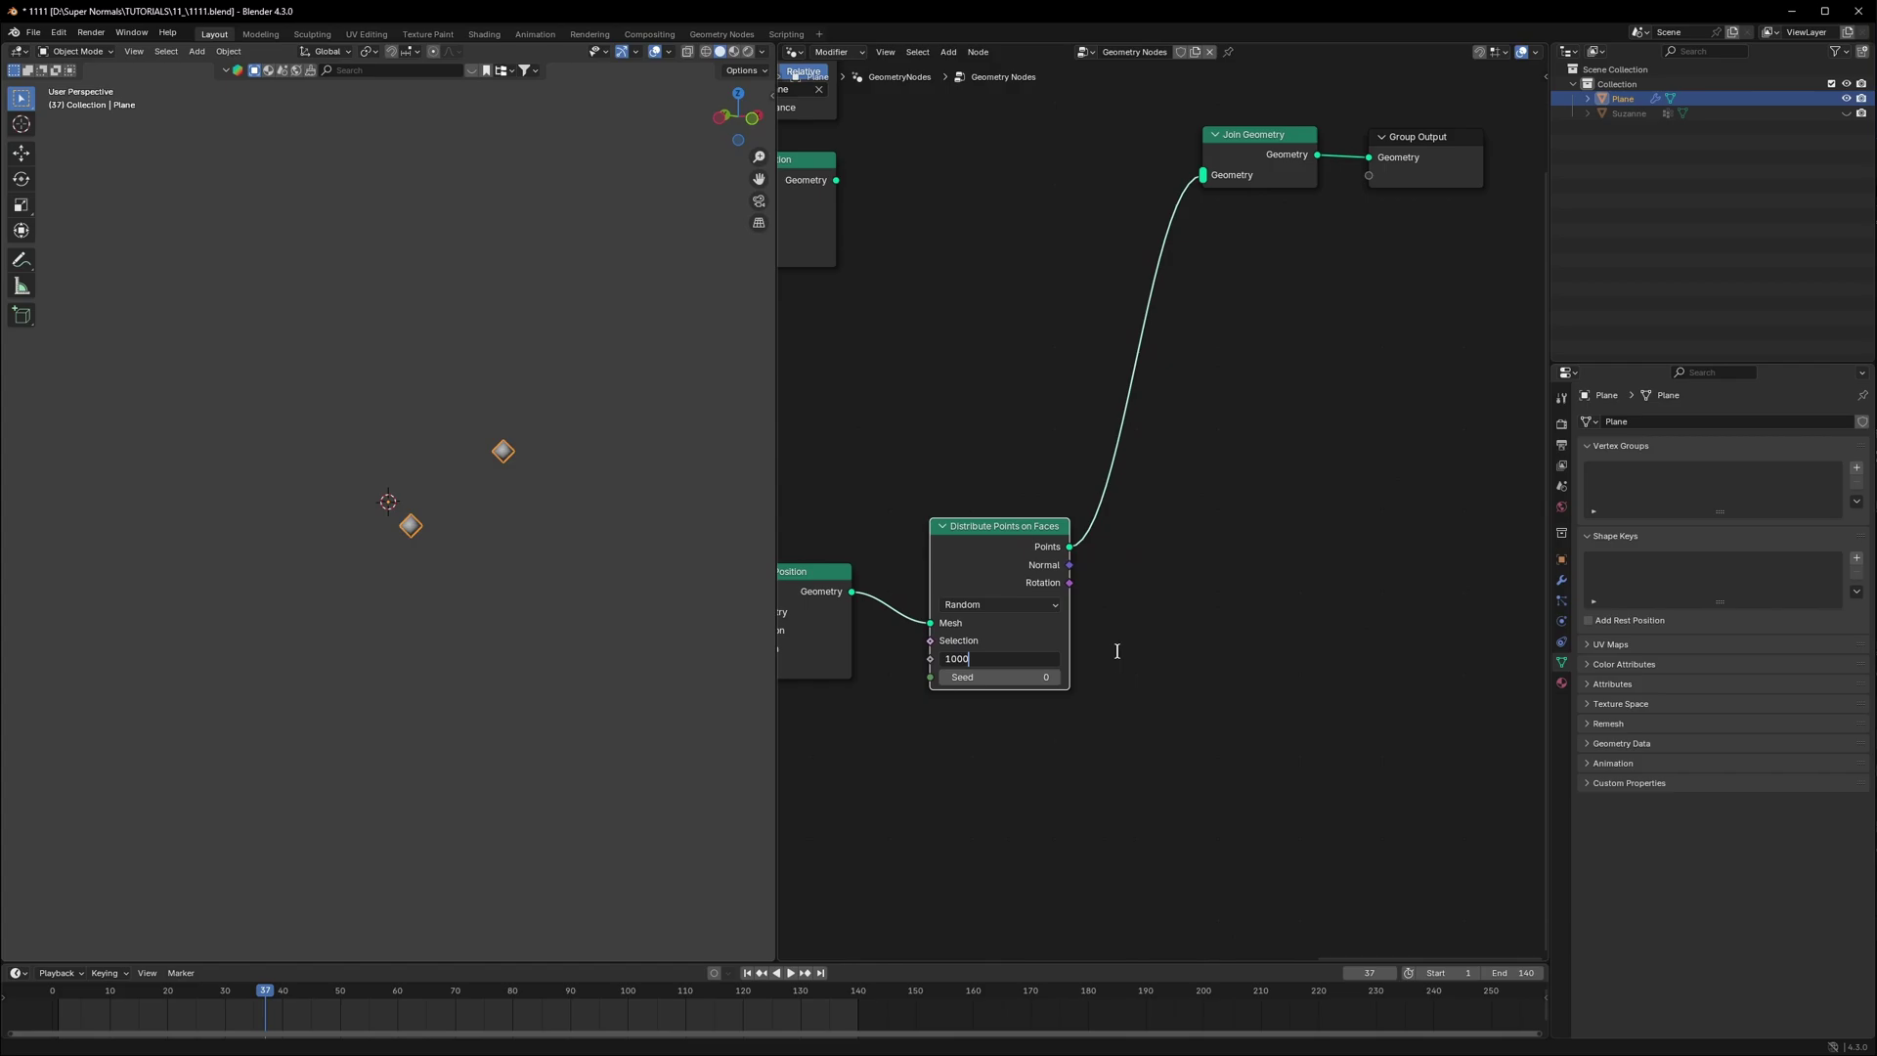
{"action": "key", "text": "Return"}
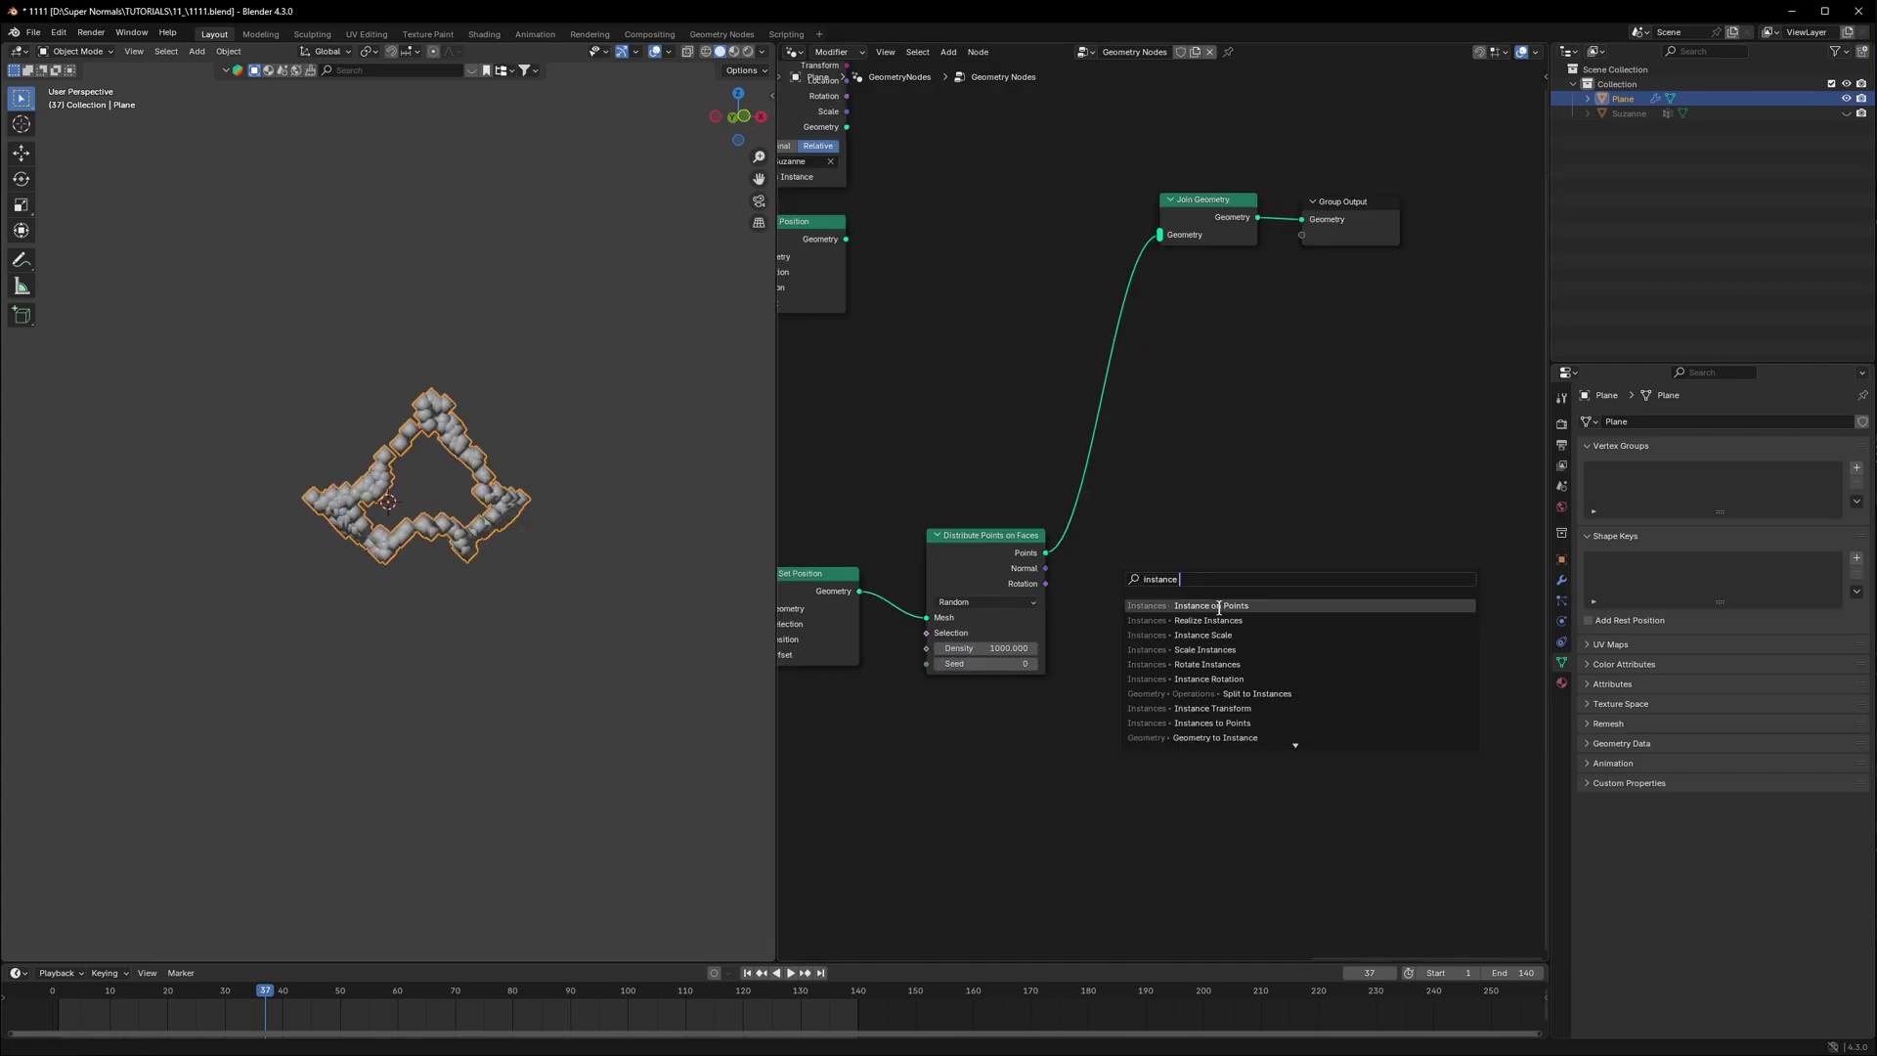
Step: Insert an Instance on Points node between Distribute Points on Faces and Join Geometry
{"action": "key", "text": "Return"}
{"action": "left_click", "coordinate": [1127, 587]}
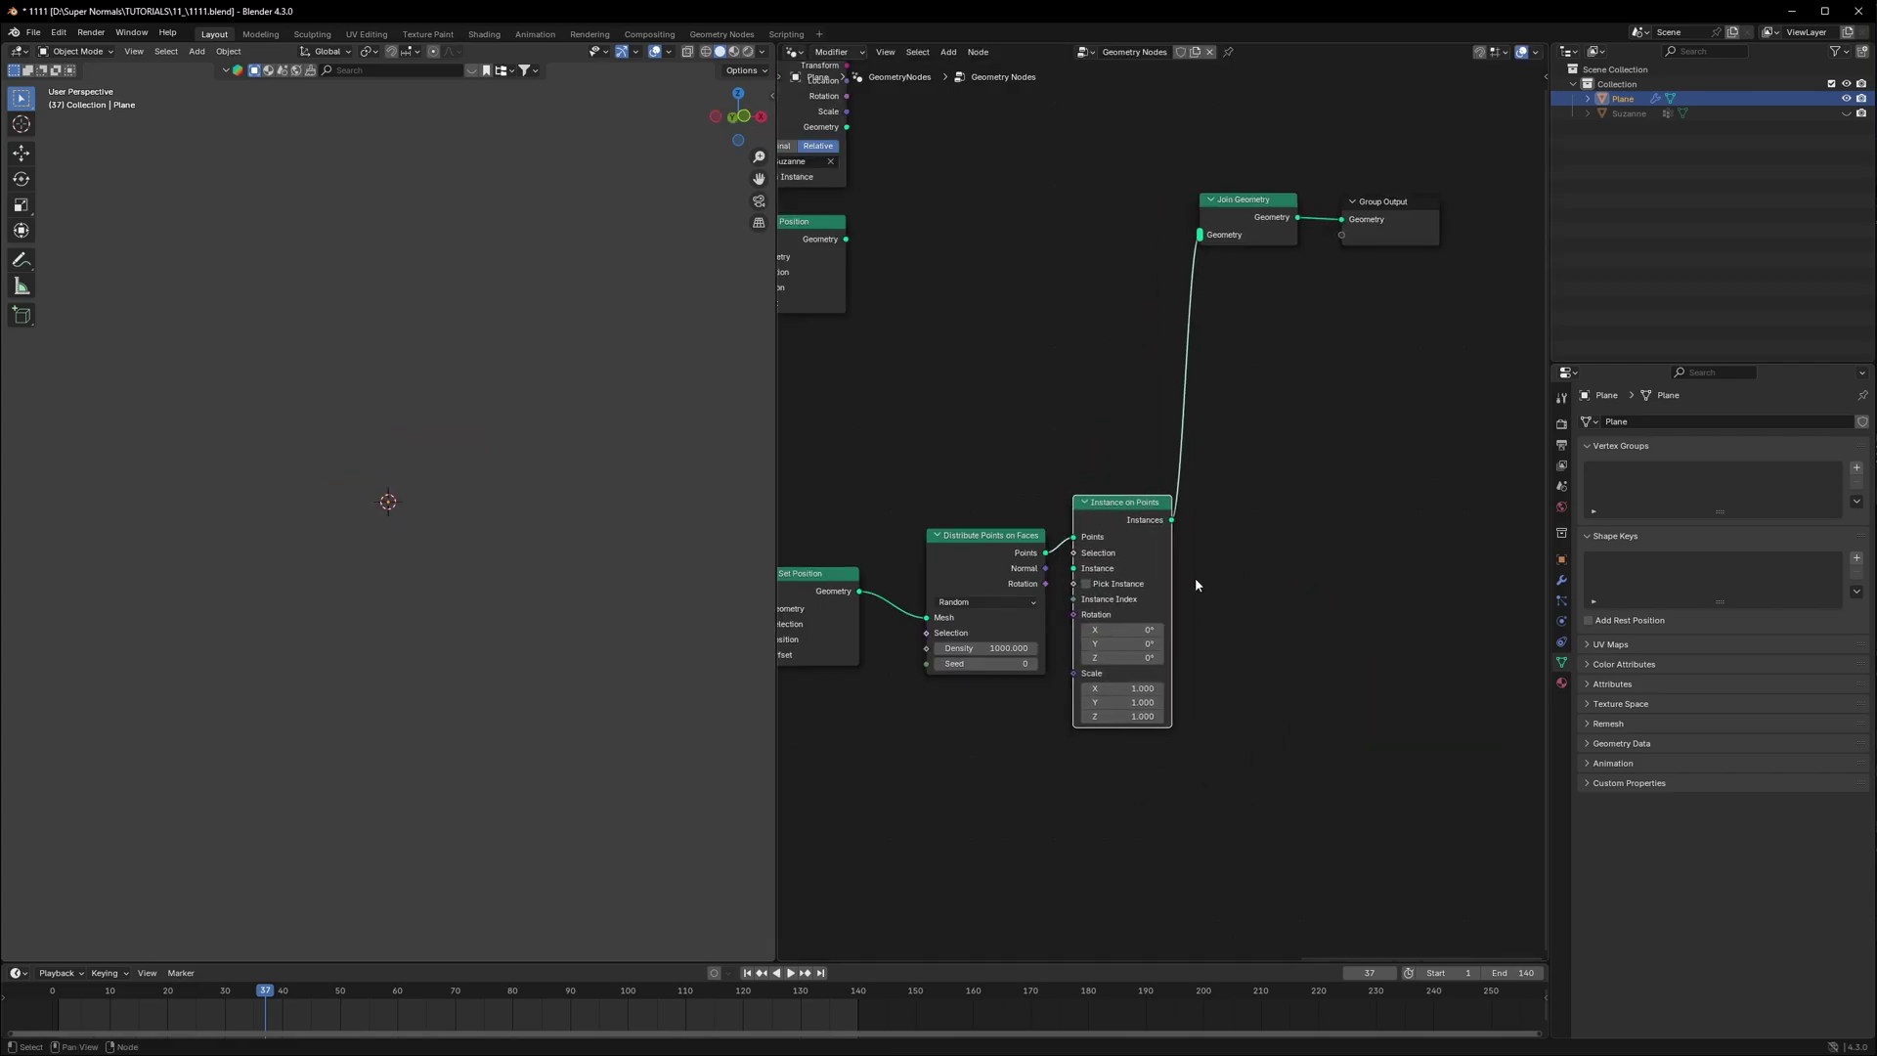
{"action": "scroll", "coordinate": [1217, 577], "scroll_direction": "up", "scroll_amount": 1}
Step: Add a Curve Line node with End Z at 0.2 m and connect its Curve to the Instance input of Instance on Points
{"action": "key", "text": "Return"}
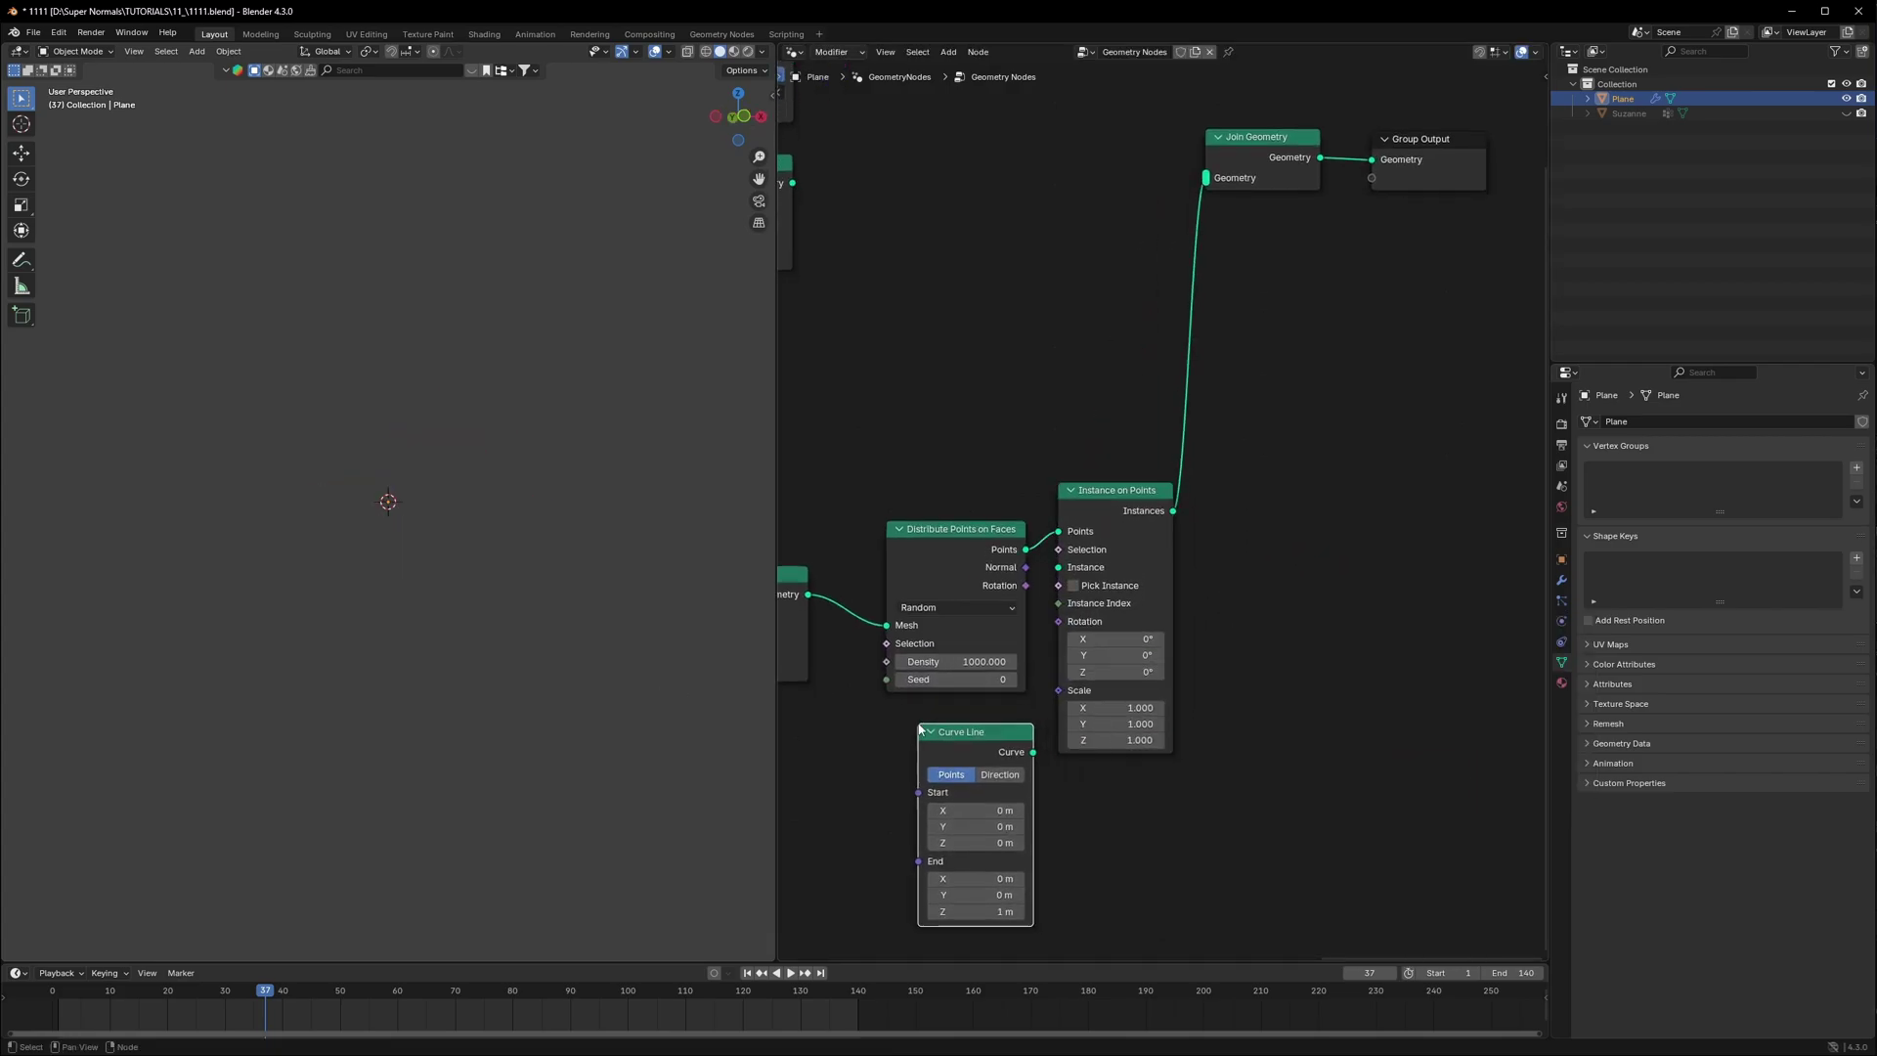
{"action": "left_click", "coordinate": [919, 727]}
{"action": "left_click_drag", "start_coordinate": [1033, 752], "coordinate": [1038, 682]}
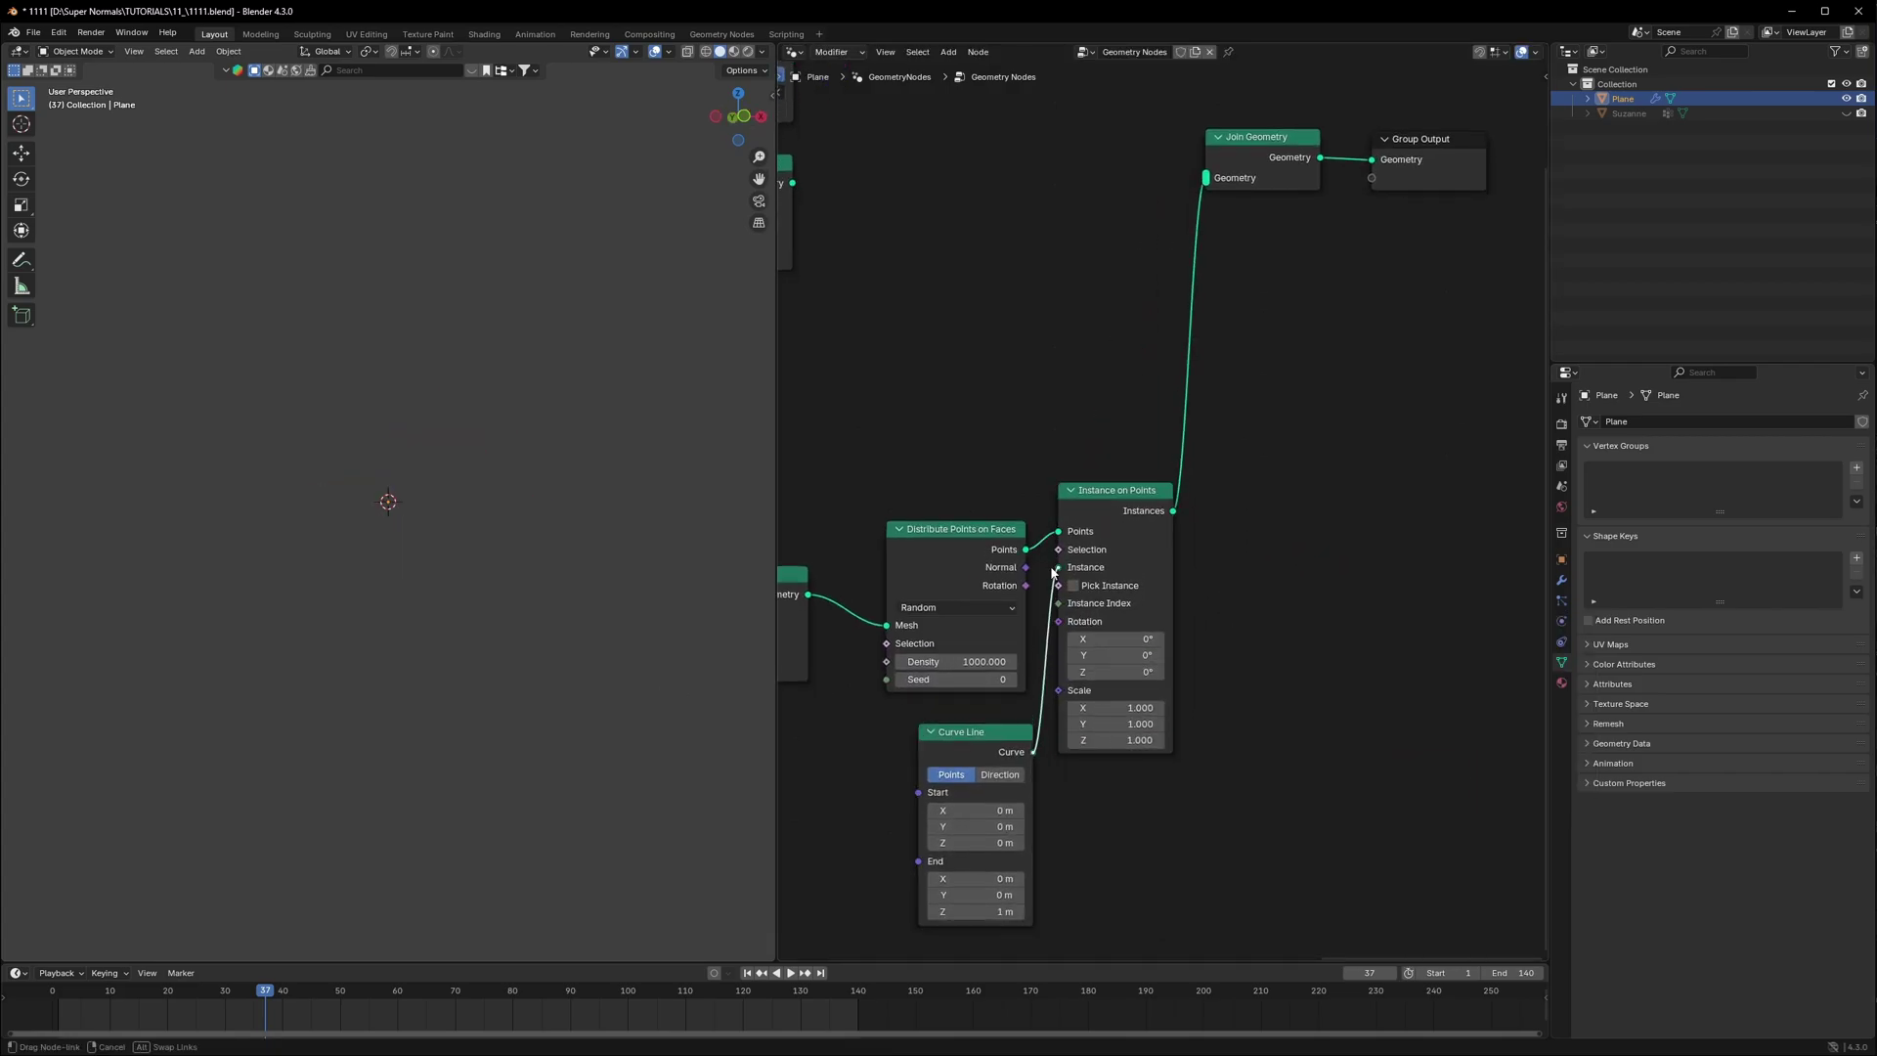
{"action": "left_click_drag", "start_coordinate": [1054, 572], "coordinate": [1055, 578]}
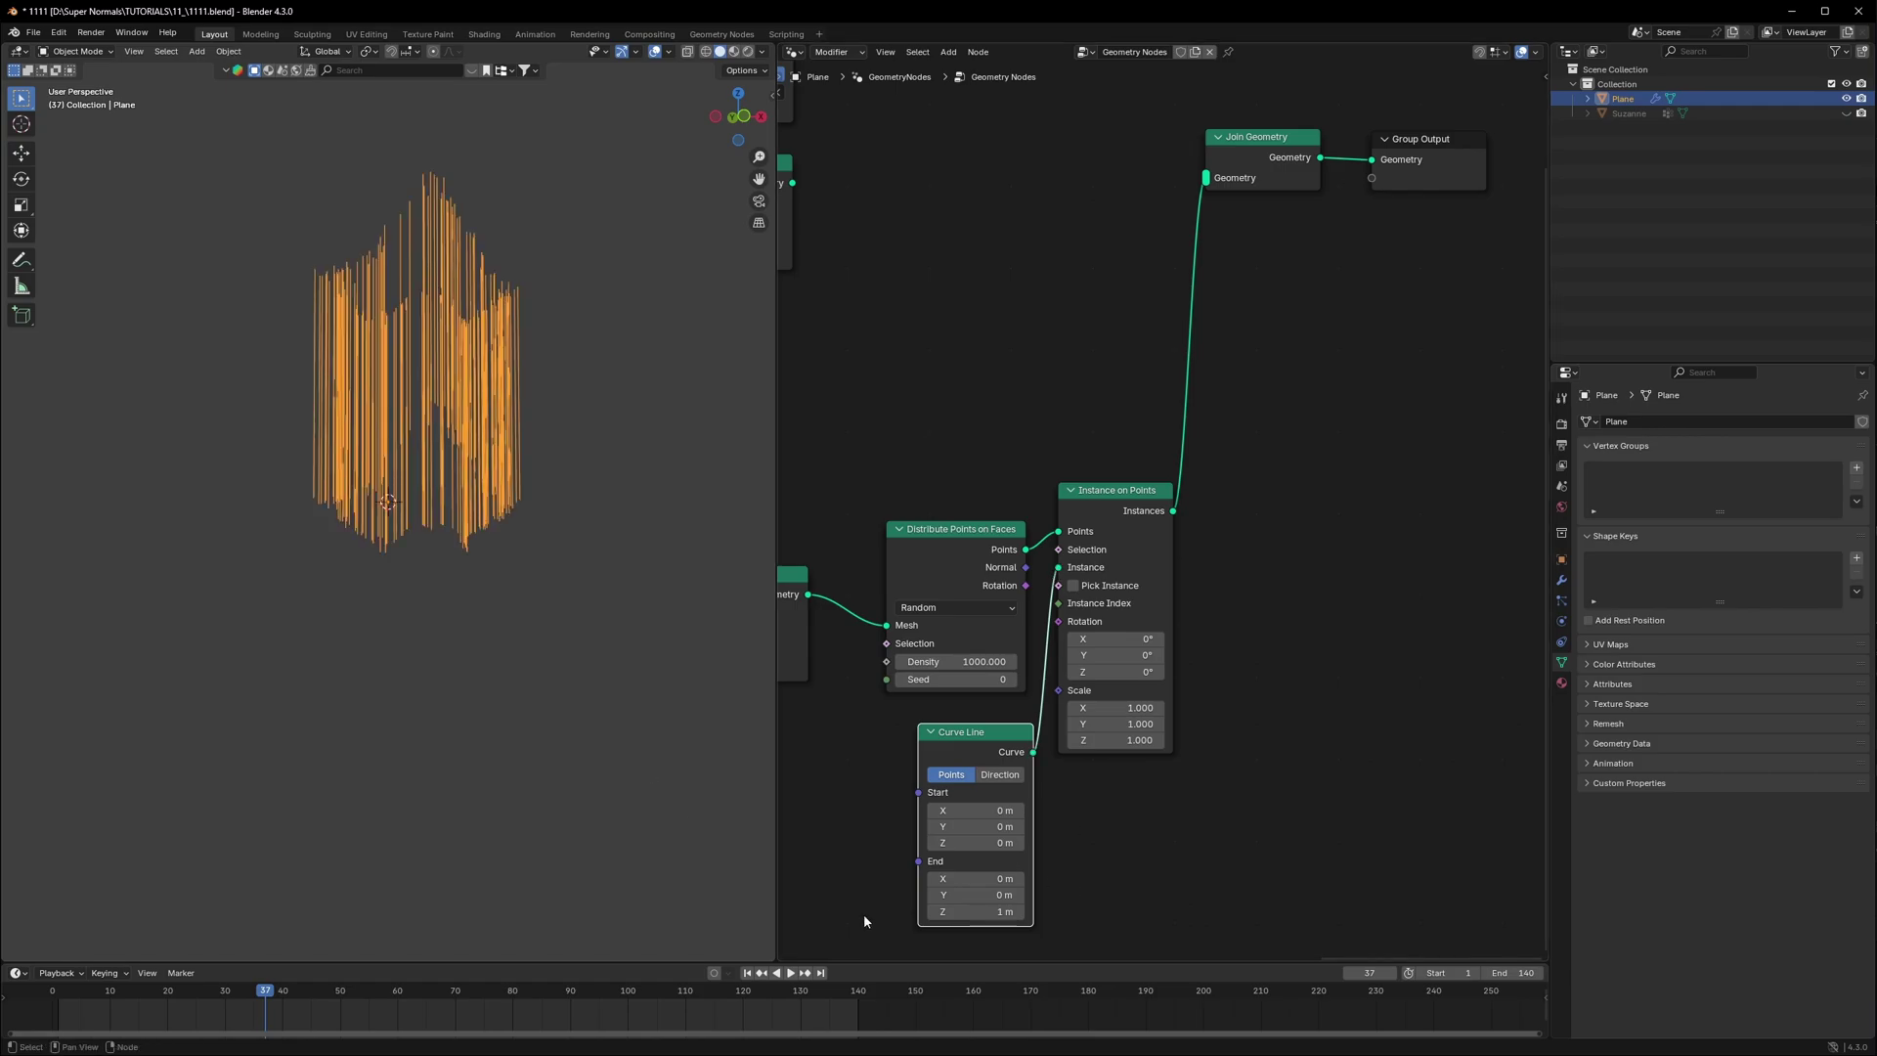
{"action": "left_click", "coordinate": [986, 912]}
{"action": "key", "text": "Return"}
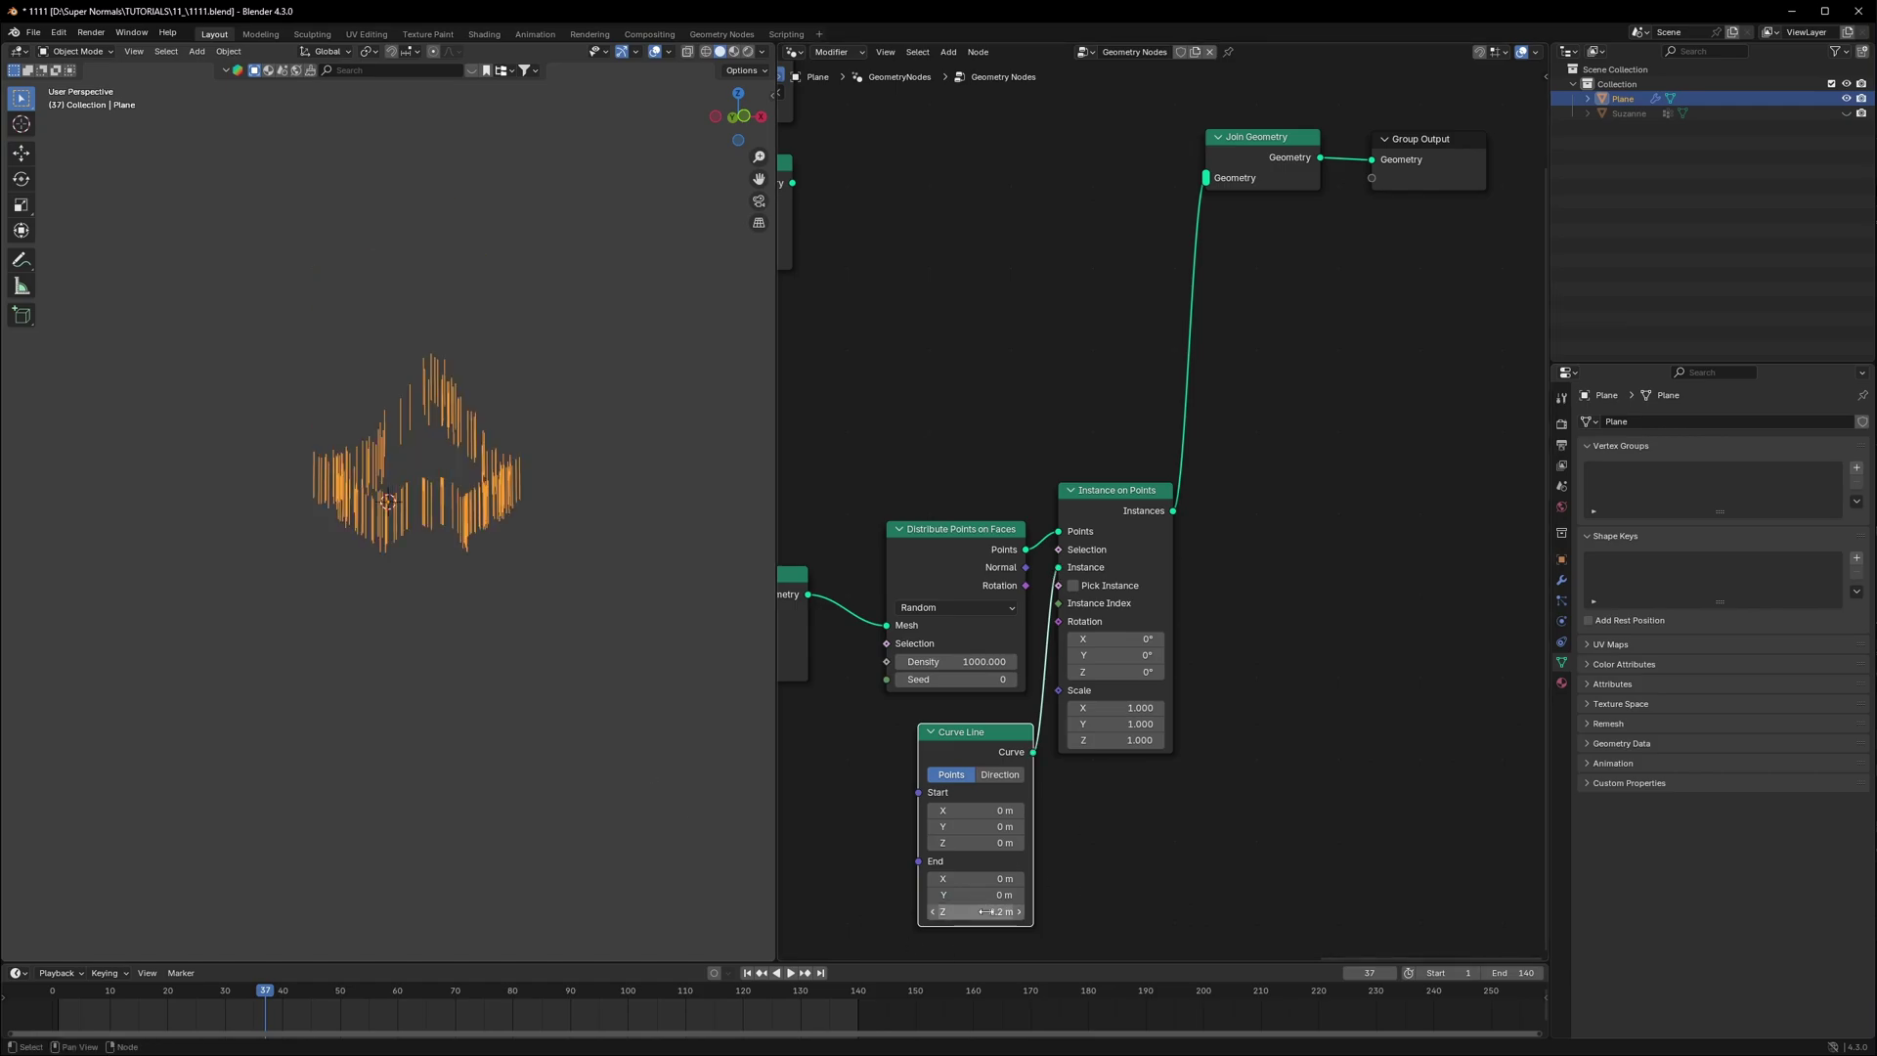
Step: Play the animation from the start to check the instanced lines along the growth band, then return to the start
{"action": "middle_click_drag", "start_coordinate": [421, 572], "coordinate": [450, 606]}
{"action": "key", "text": "shift+Left"}
{"action": "key", "text": "space"}
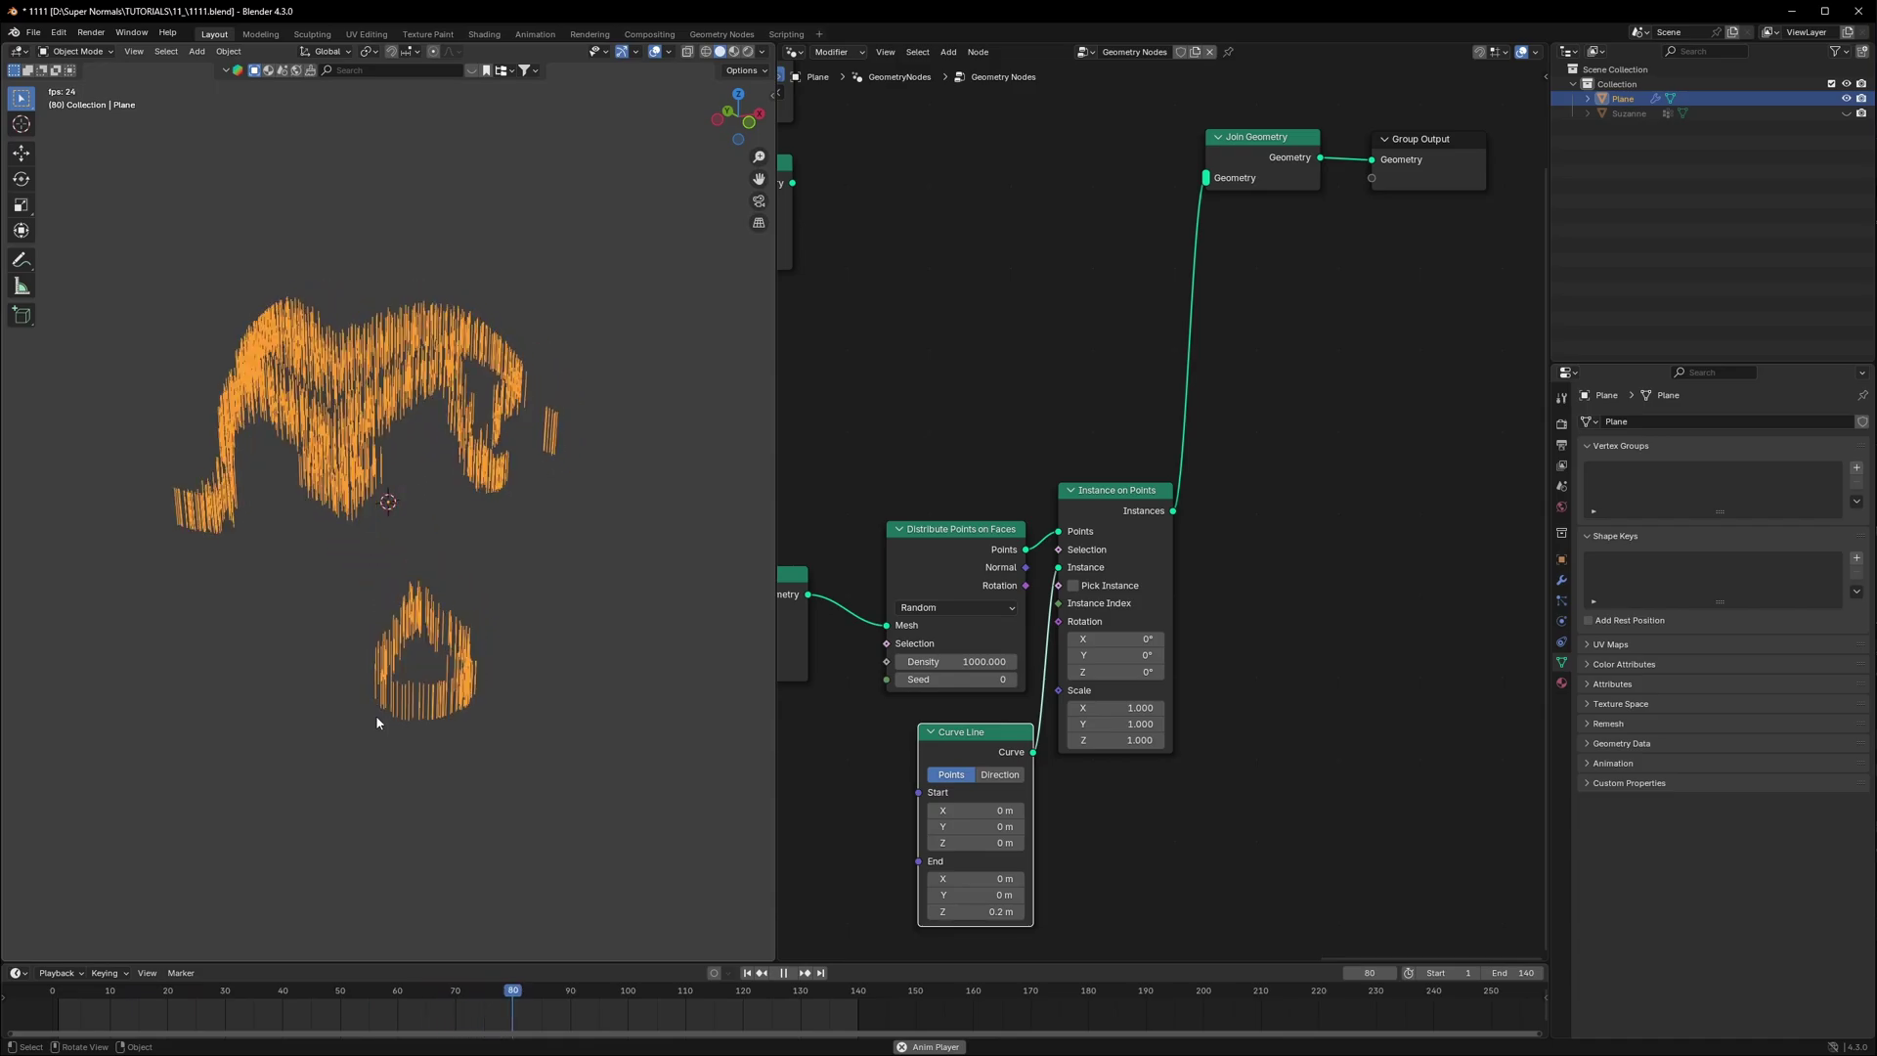
{"action": "key", "text": "shift+Left"}
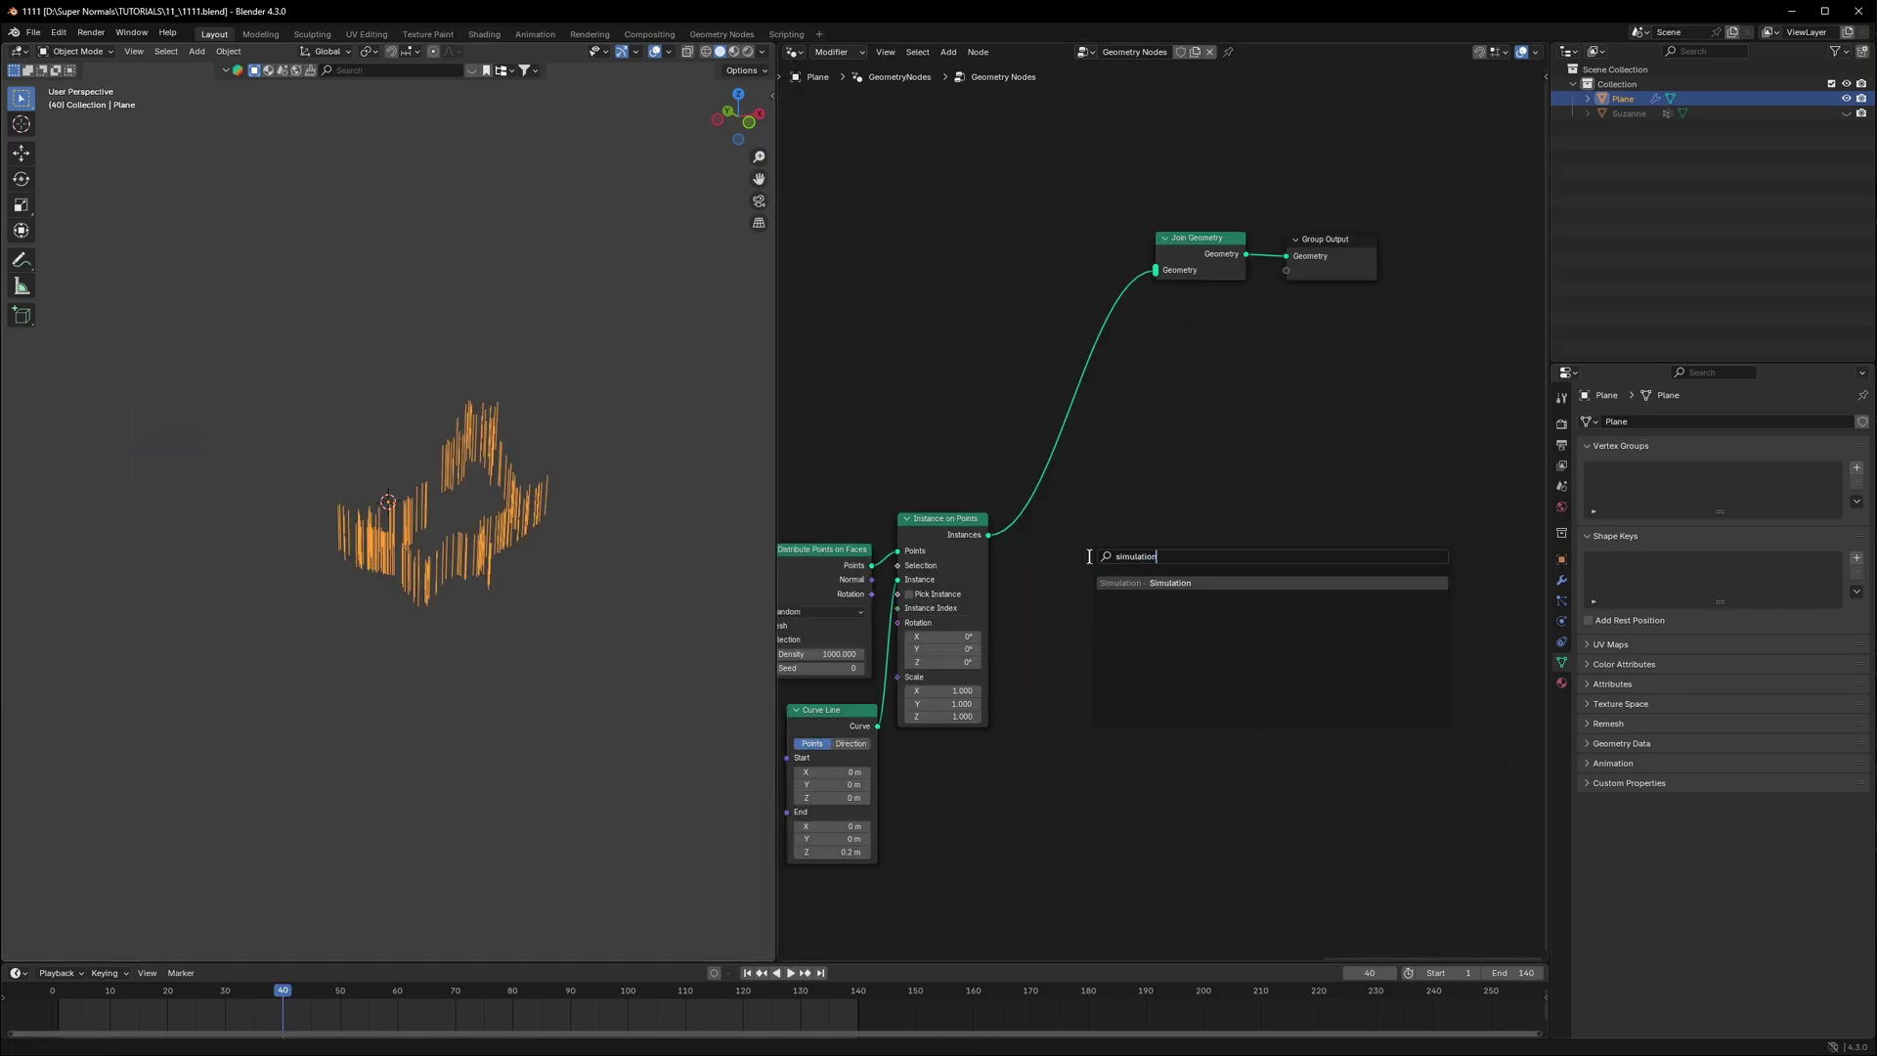
Step: Add a Simulation zone after Instance on Points and connect its output to the final Join Geometry
{"action": "left_click", "coordinate": [1158, 579]}
{"action": "left_click", "coordinate": [1168, 491]}
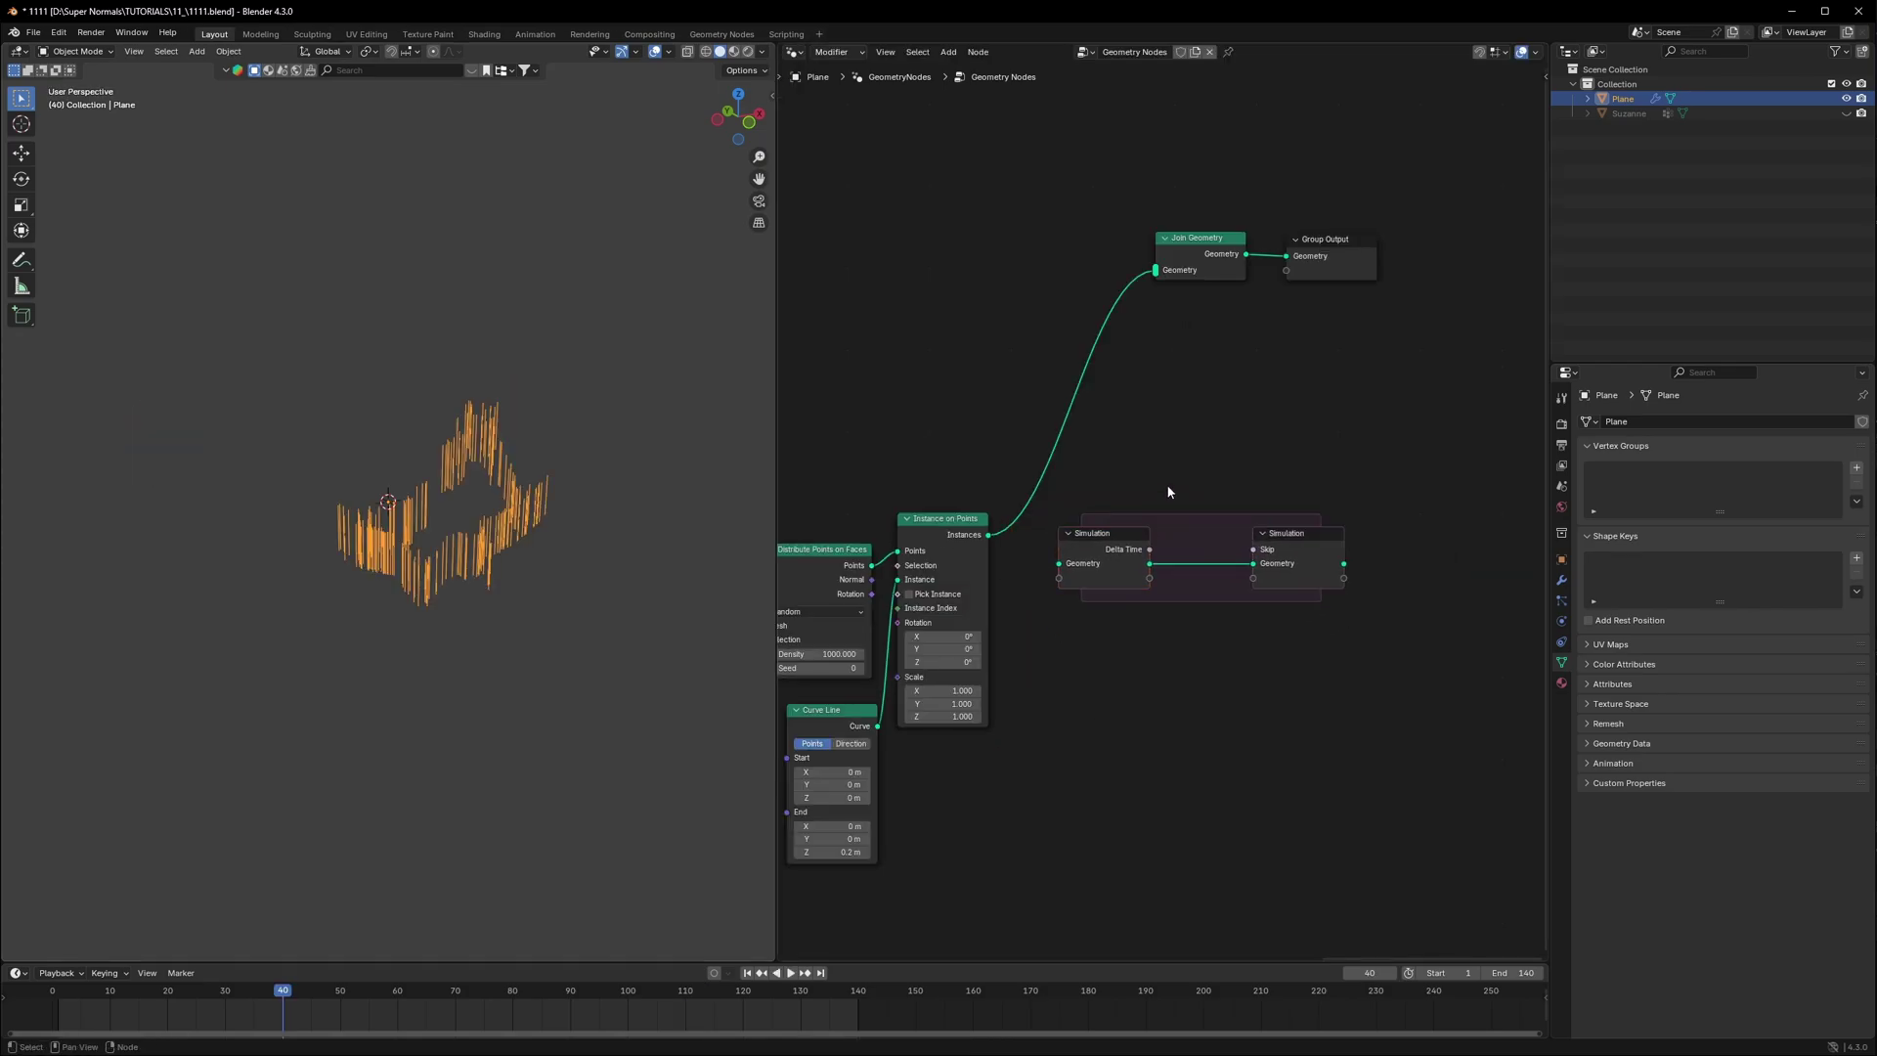
{"action": "left_click_drag", "start_coordinate": [1344, 564], "coordinate": [1150, 408]}
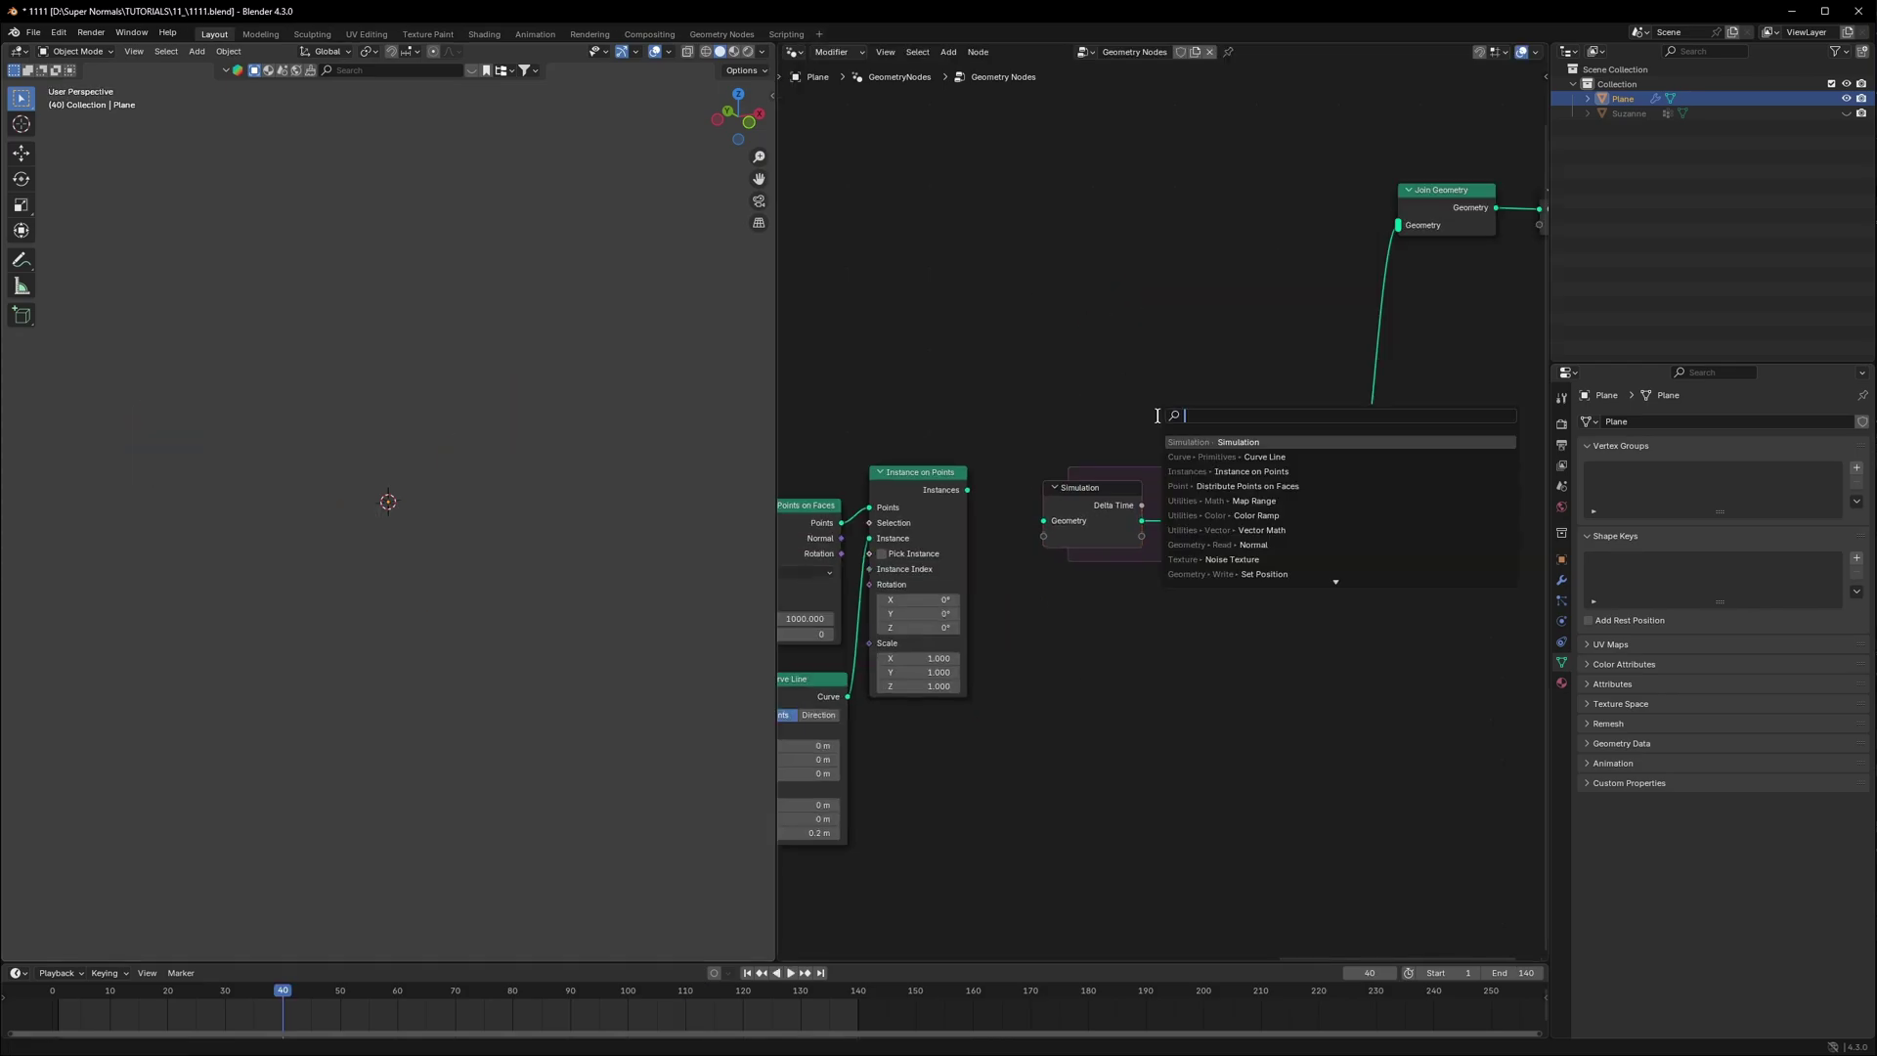
Step: Add a Join Geometry inside the Simulation zone, connect Instance on Points to it, and play the animation
{"action": "type", "text": "join"}
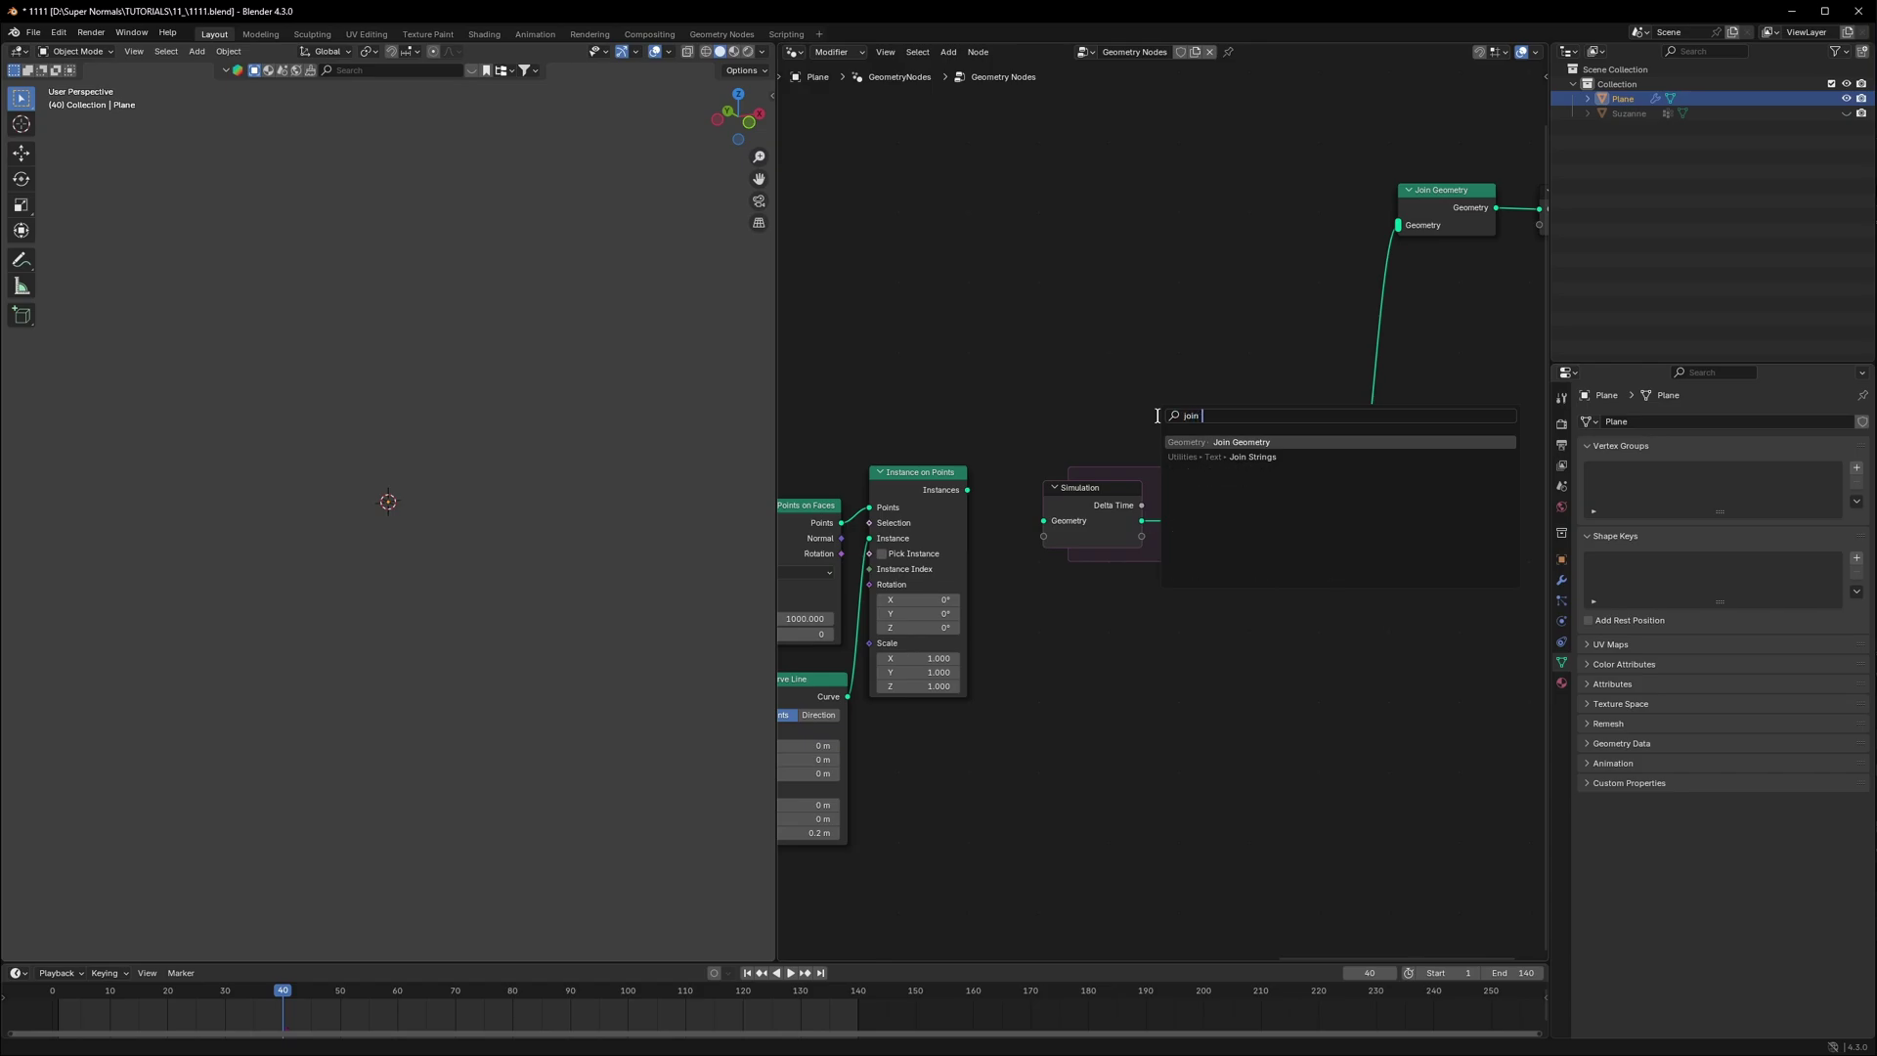
{"action": "key", "text": "Return"}
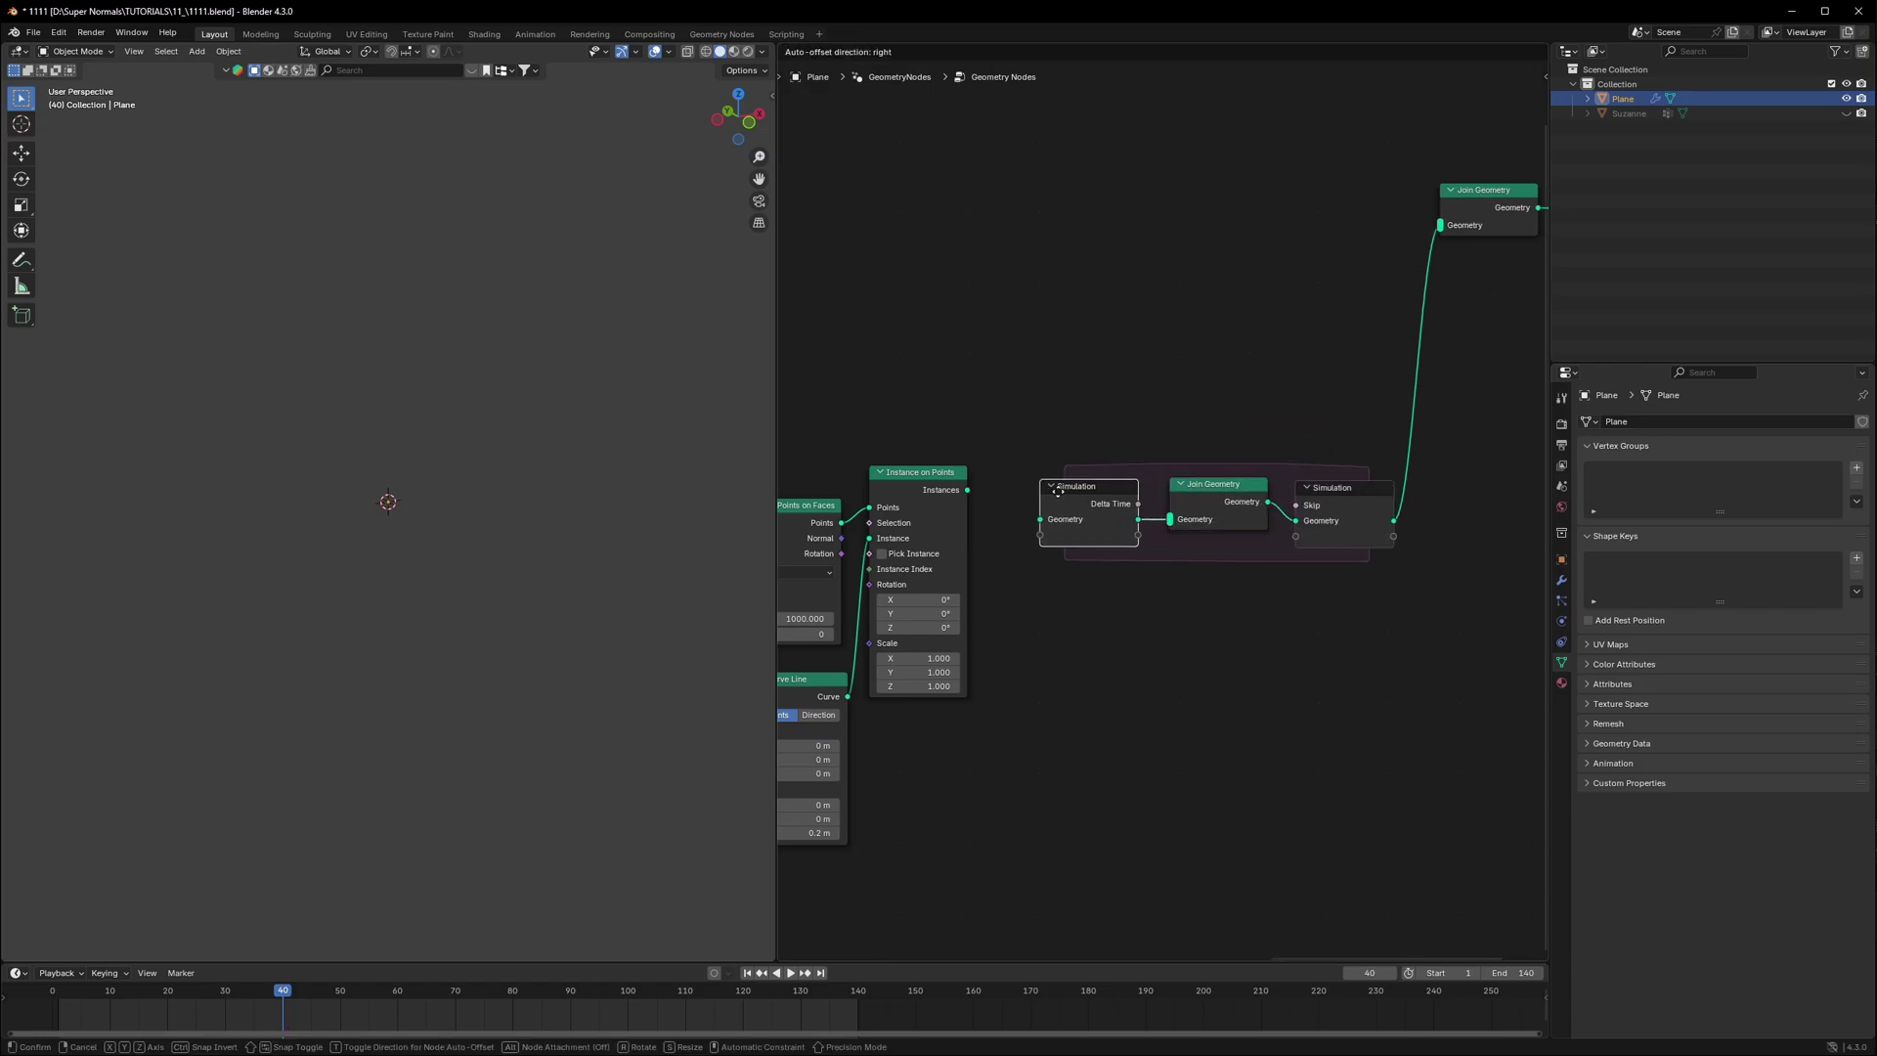
{"action": "left_click", "coordinate": [1194, 568]}
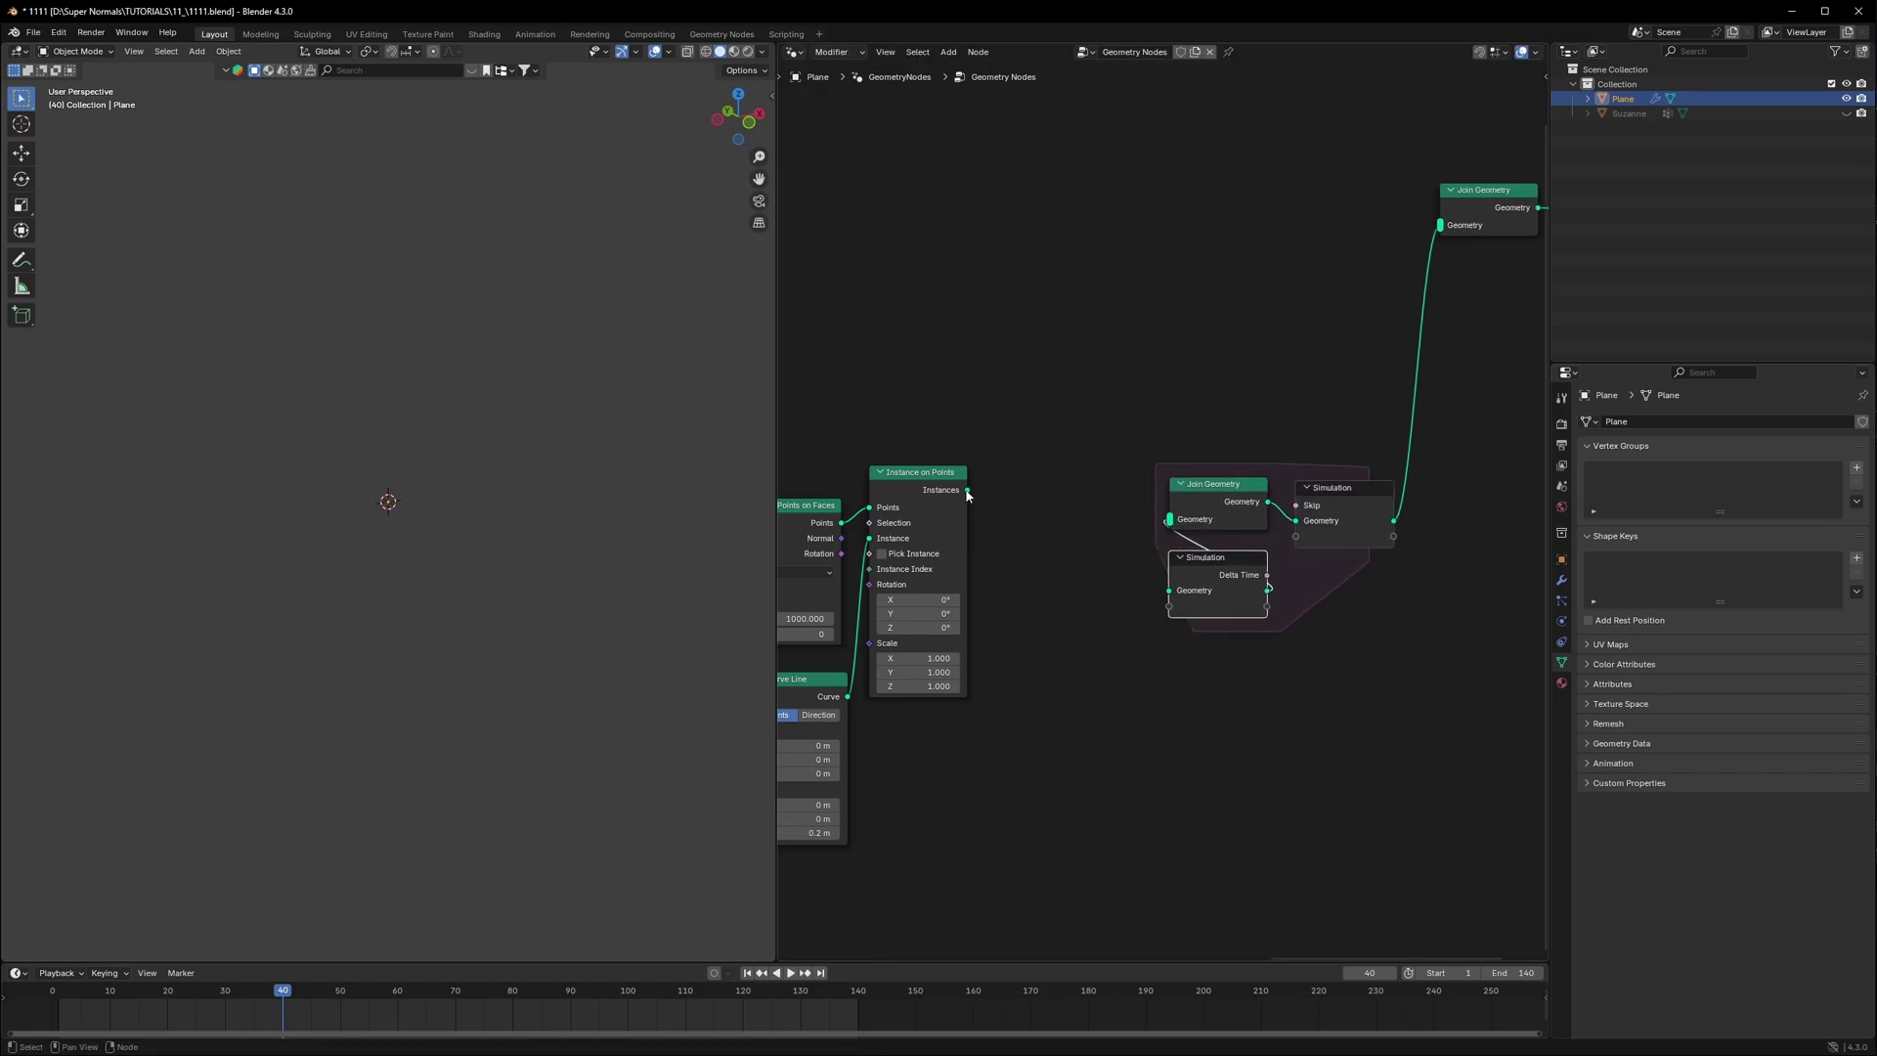
{"action": "left_click_drag", "start_coordinate": [967, 490], "coordinate": [1188, 516]}
{"action": "left_click_drag", "start_coordinate": [1430, 435], "coordinate": [1164, 593]}
{"action": "key", "text": "h"}
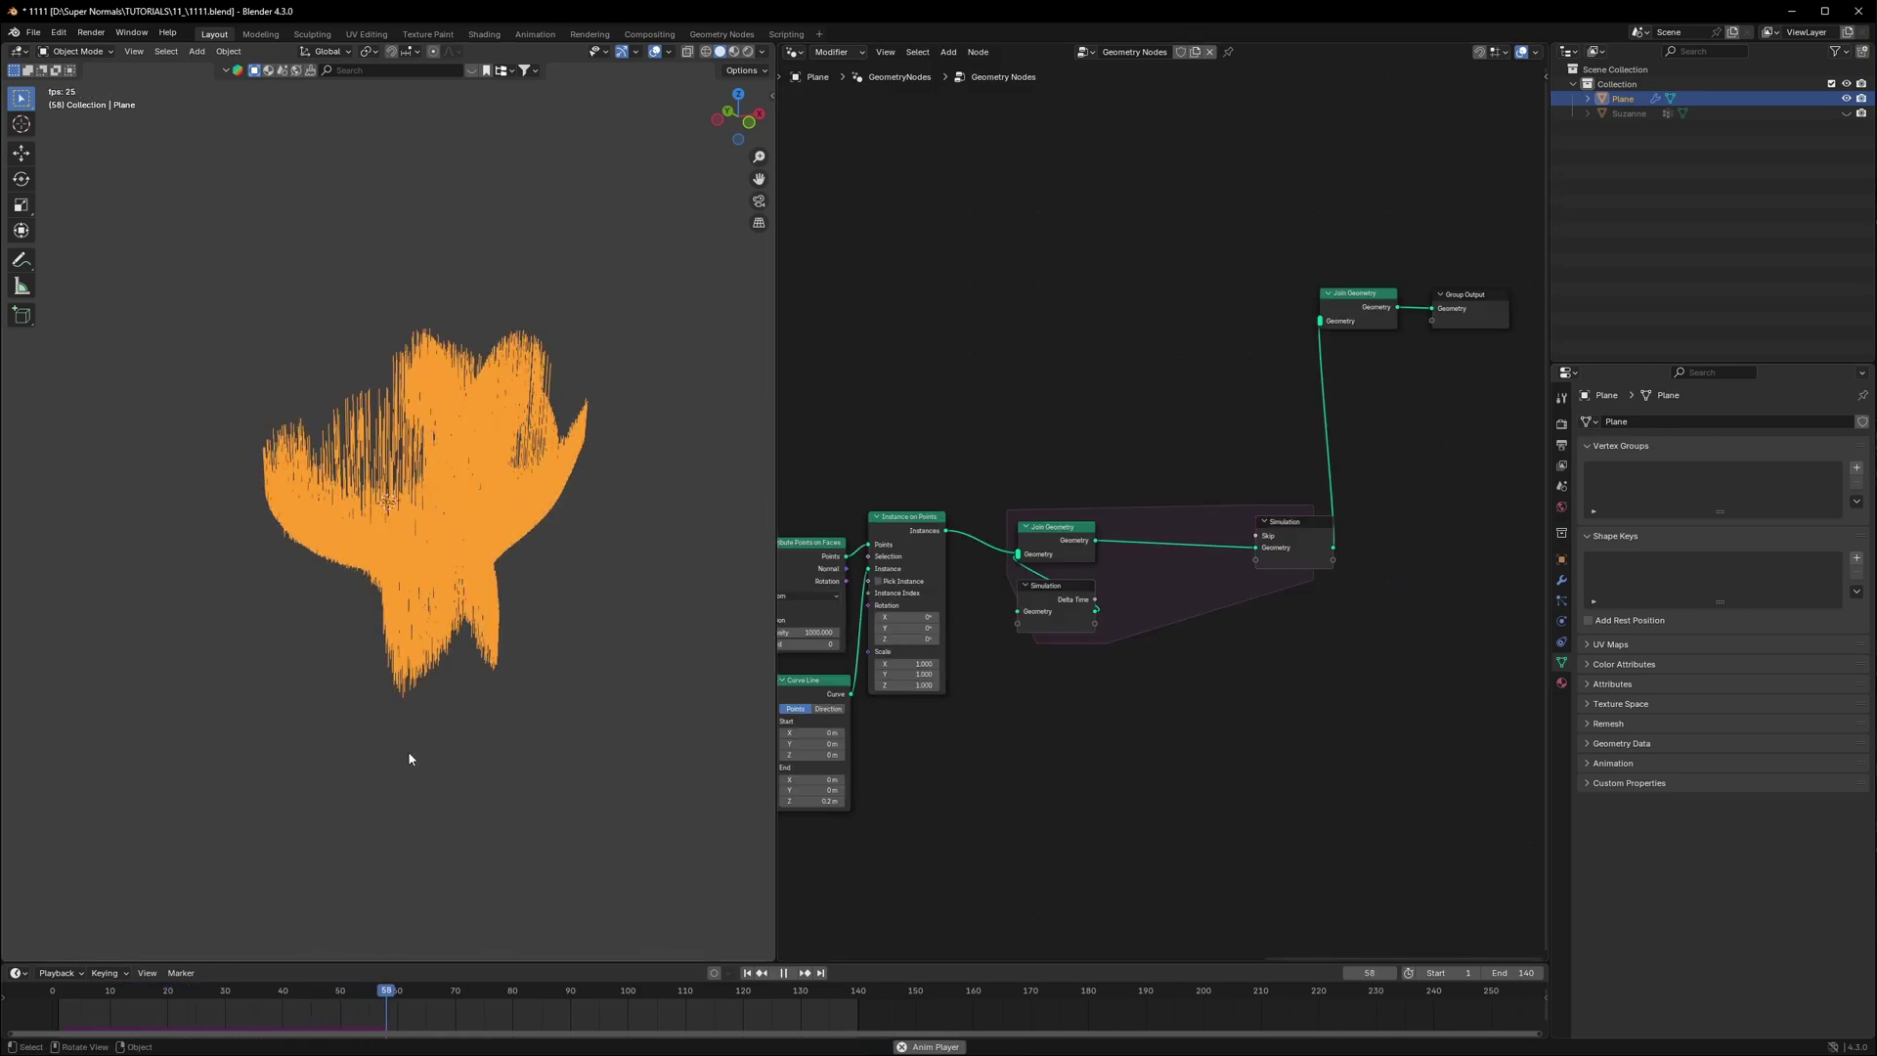
{"action": "key", "text": "space"}
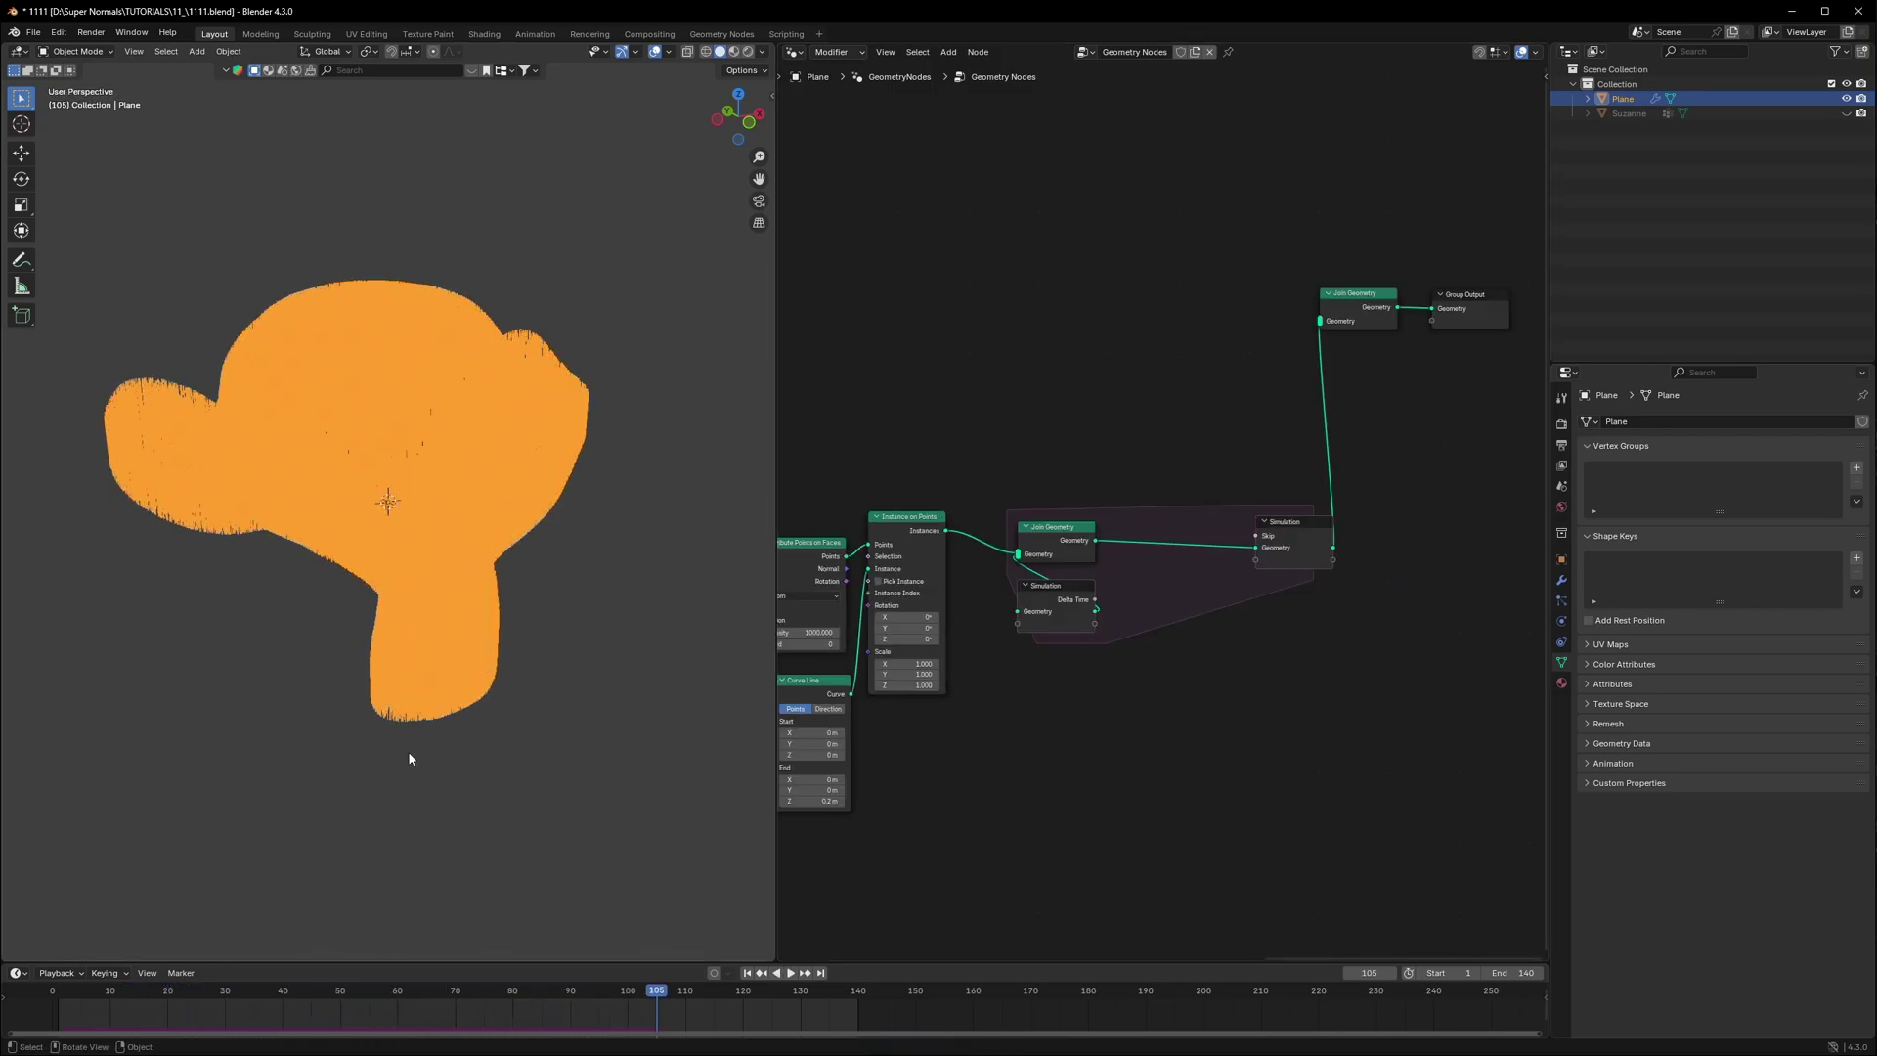
Step: Insert a Delete Geometry node between the zone's Join Geometry and the Simulation output, and make space before it
{"action": "scroll", "coordinate": [1202, 547], "scroll_direction": "up", "scroll_amount": 2}
{"action": "key", "text": "shift+a"}
{"action": "type", "text": "delete"}
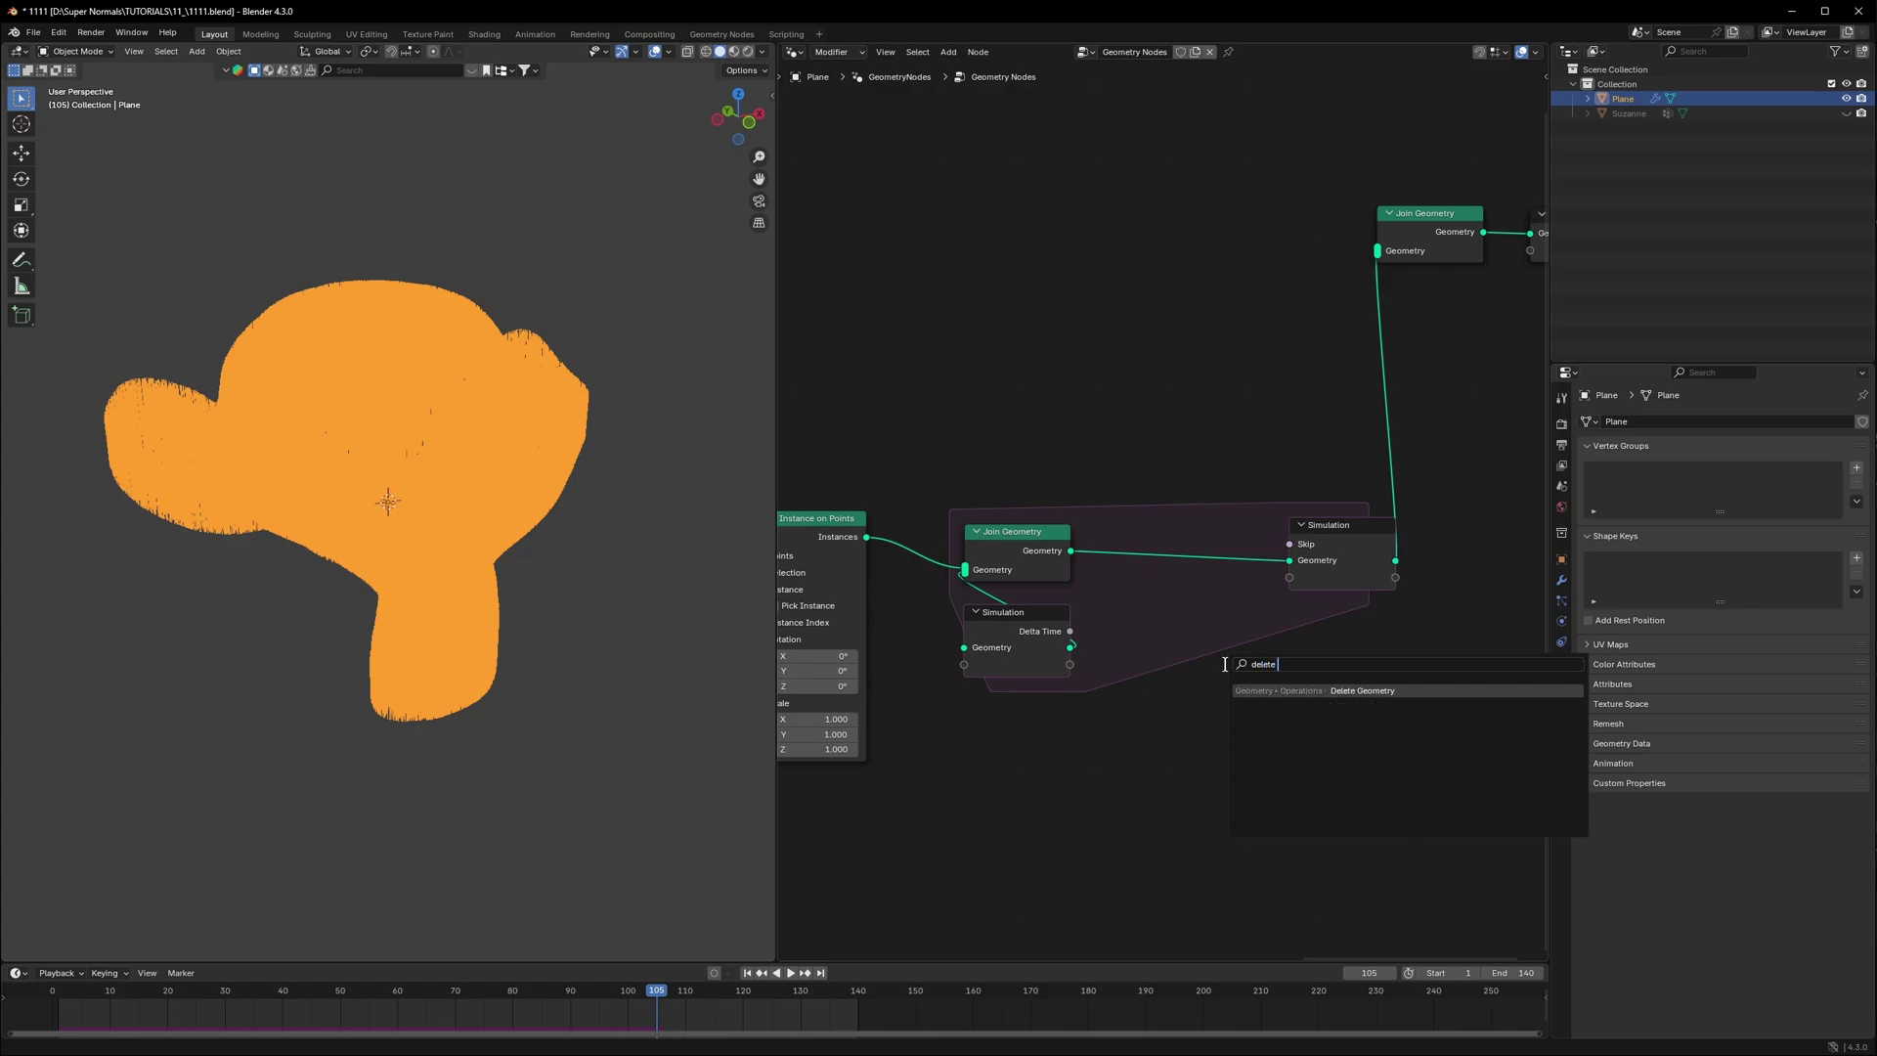
{"action": "key", "text": "Return"}
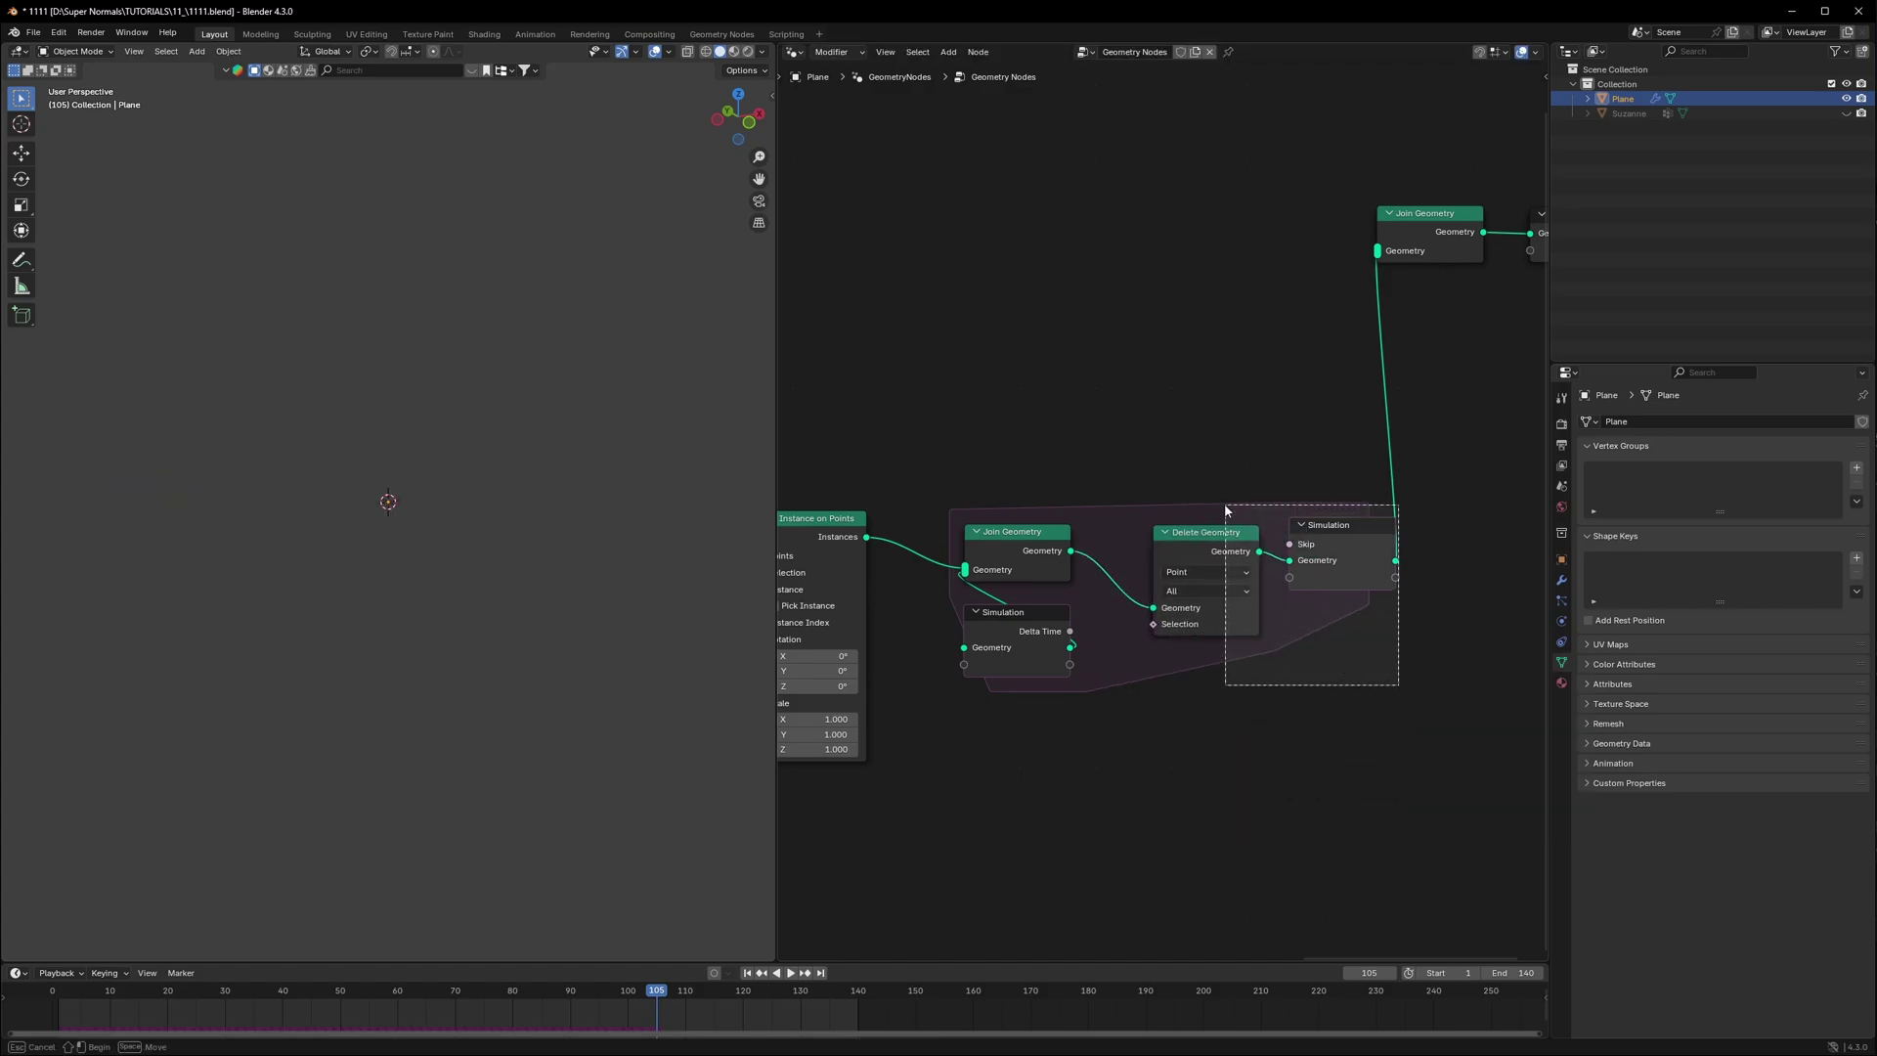
{"action": "left_click", "coordinate": [1381, 506]}
Step: Insert a Store Named Attribute node between the simulation zone's Join Geometry and Delete Geometry
{"action": "key", "text": "shift+a"}
{"action": "type", "text": "store"}
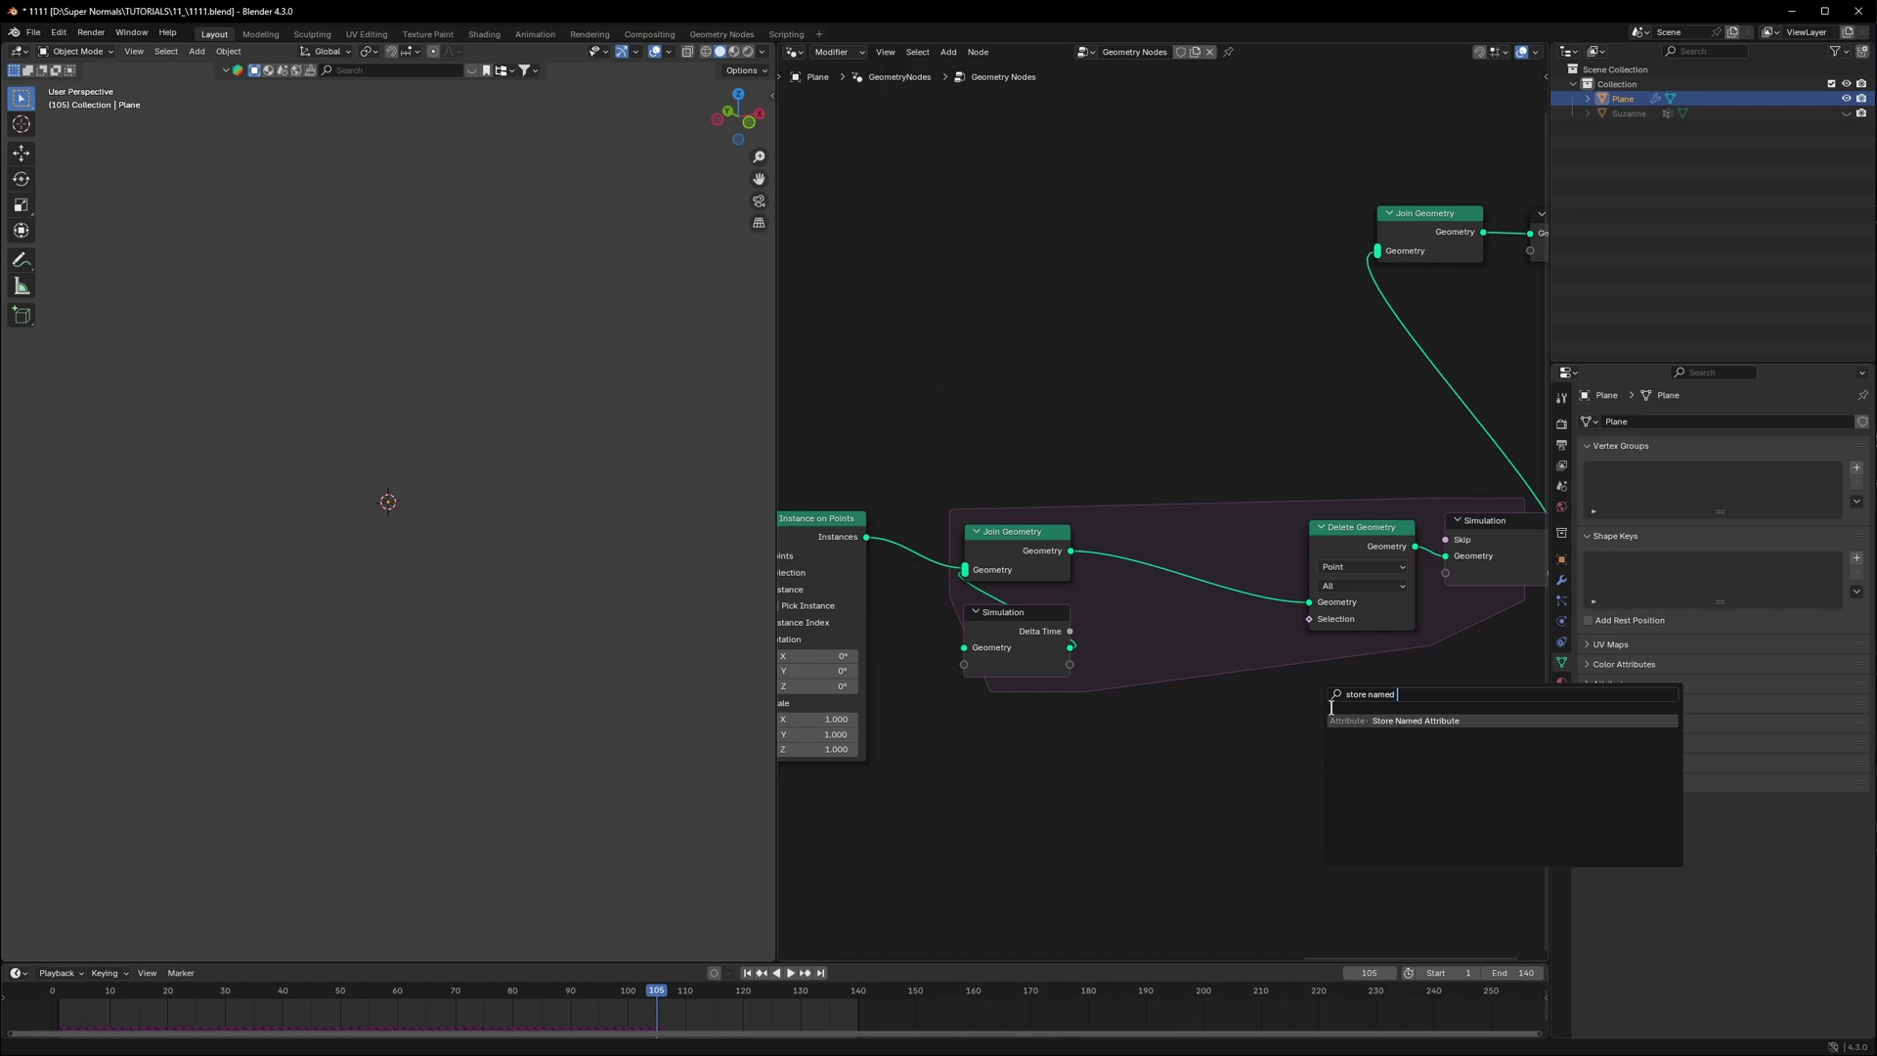
{"action": "type", "text": " named"}
{"action": "key", "text": "Return"}
{"action": "left_click", "coordinate": [1279, 700]}
Step: Add a Named Attribute node below Store Named Attribute and name the attribute AGE in both nodes
{"action": "key", "text": "shift+a"}
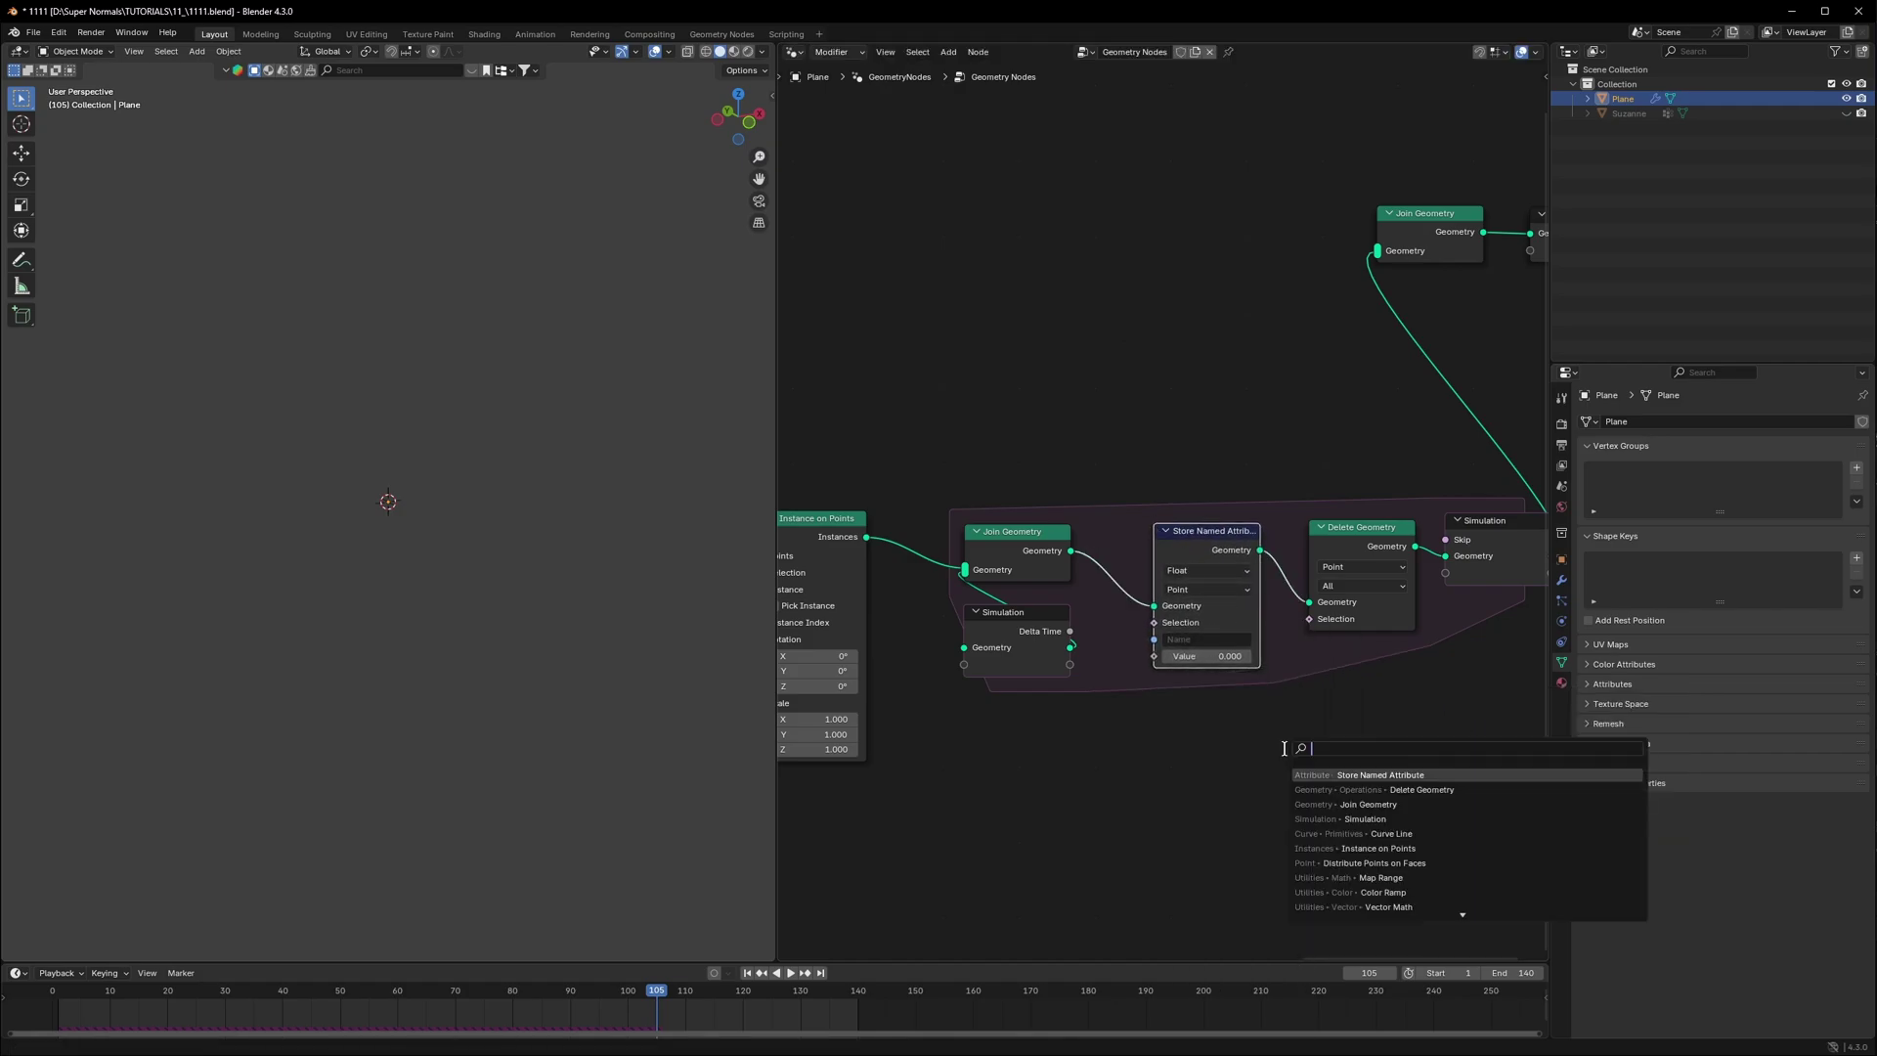
{"action": "type", "text": "named"}
{"action": "left_click", "coordinate": [1326, 707]}
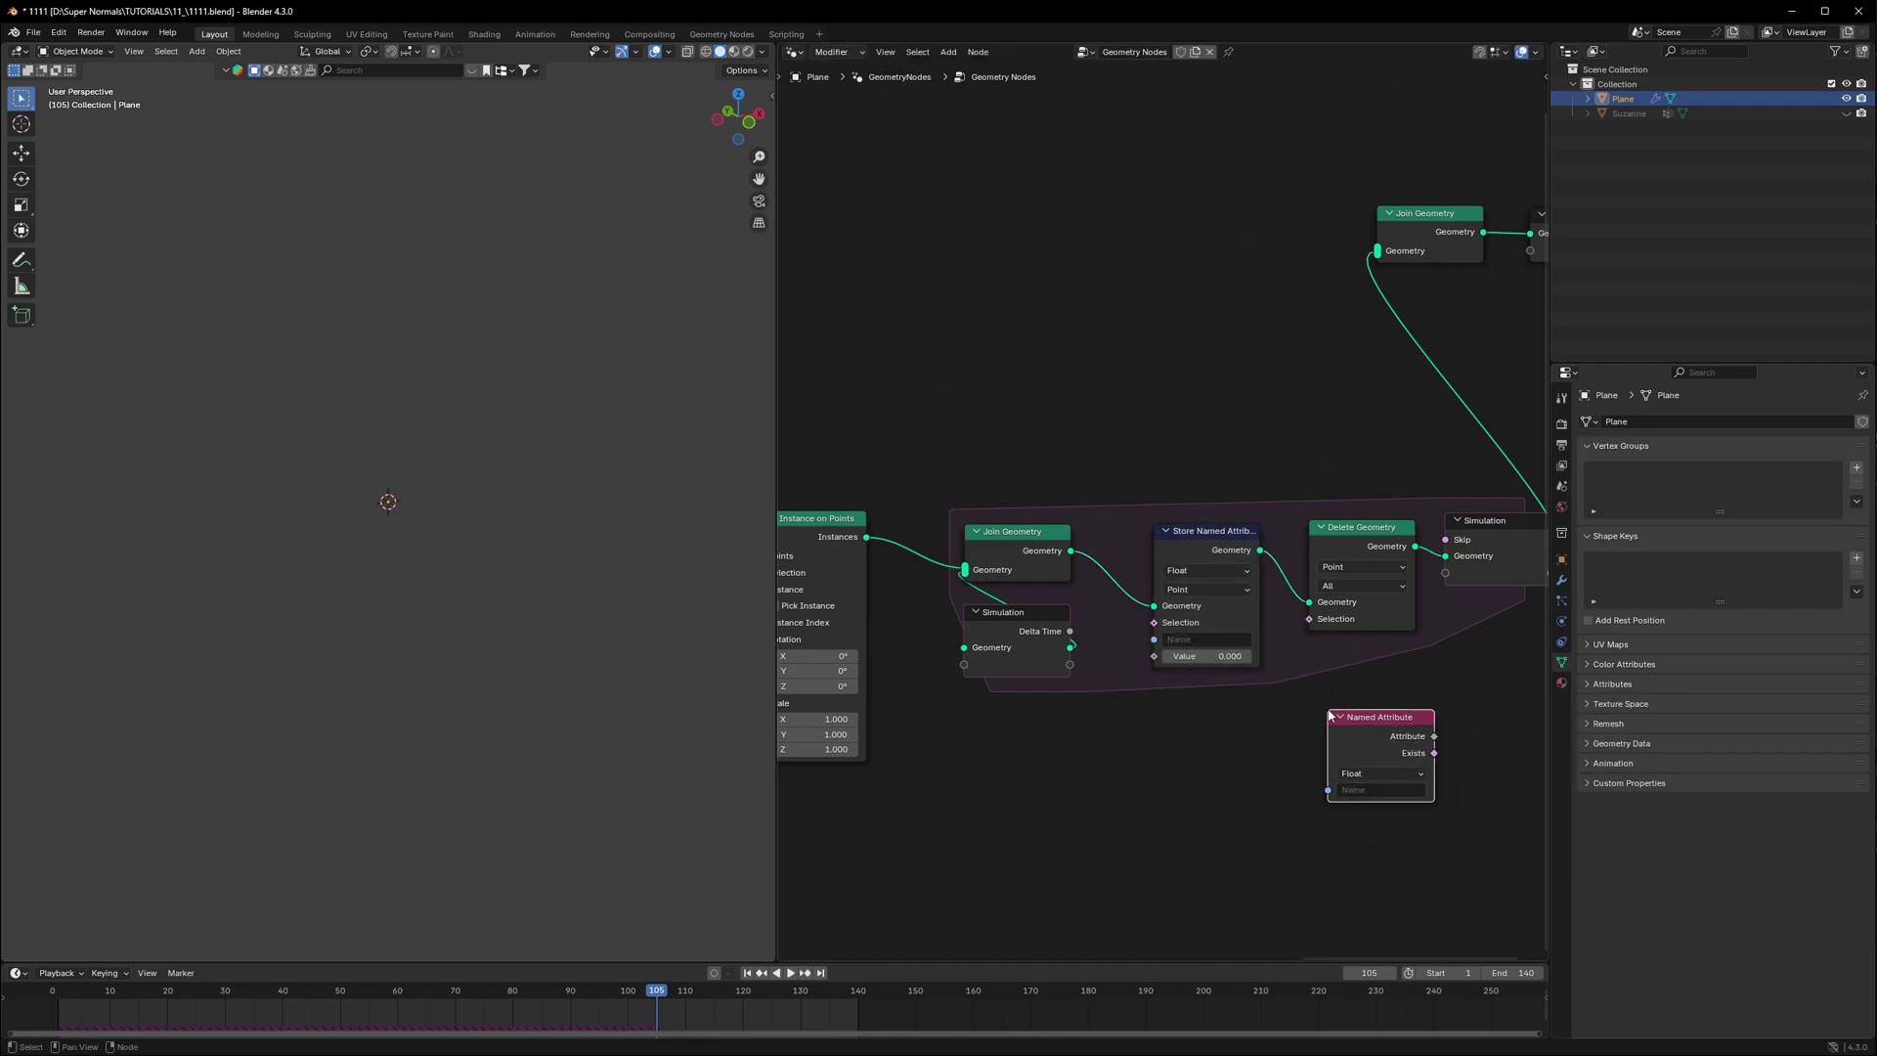
{"action": "scroll", "coordinate": [1299, 697], "scroll_direction": "up", "scroll_amount": 3}
{"action": "middle_click_drag", "start_coordinate": [1298, 697], "coordinate": [1199, 625]}
{"action": "left_click_drag", "start_coordinate": [1302, 659], "coordinate": [1083, 682]}
{"action": "left_click", "coordinate": [1085, 558]}
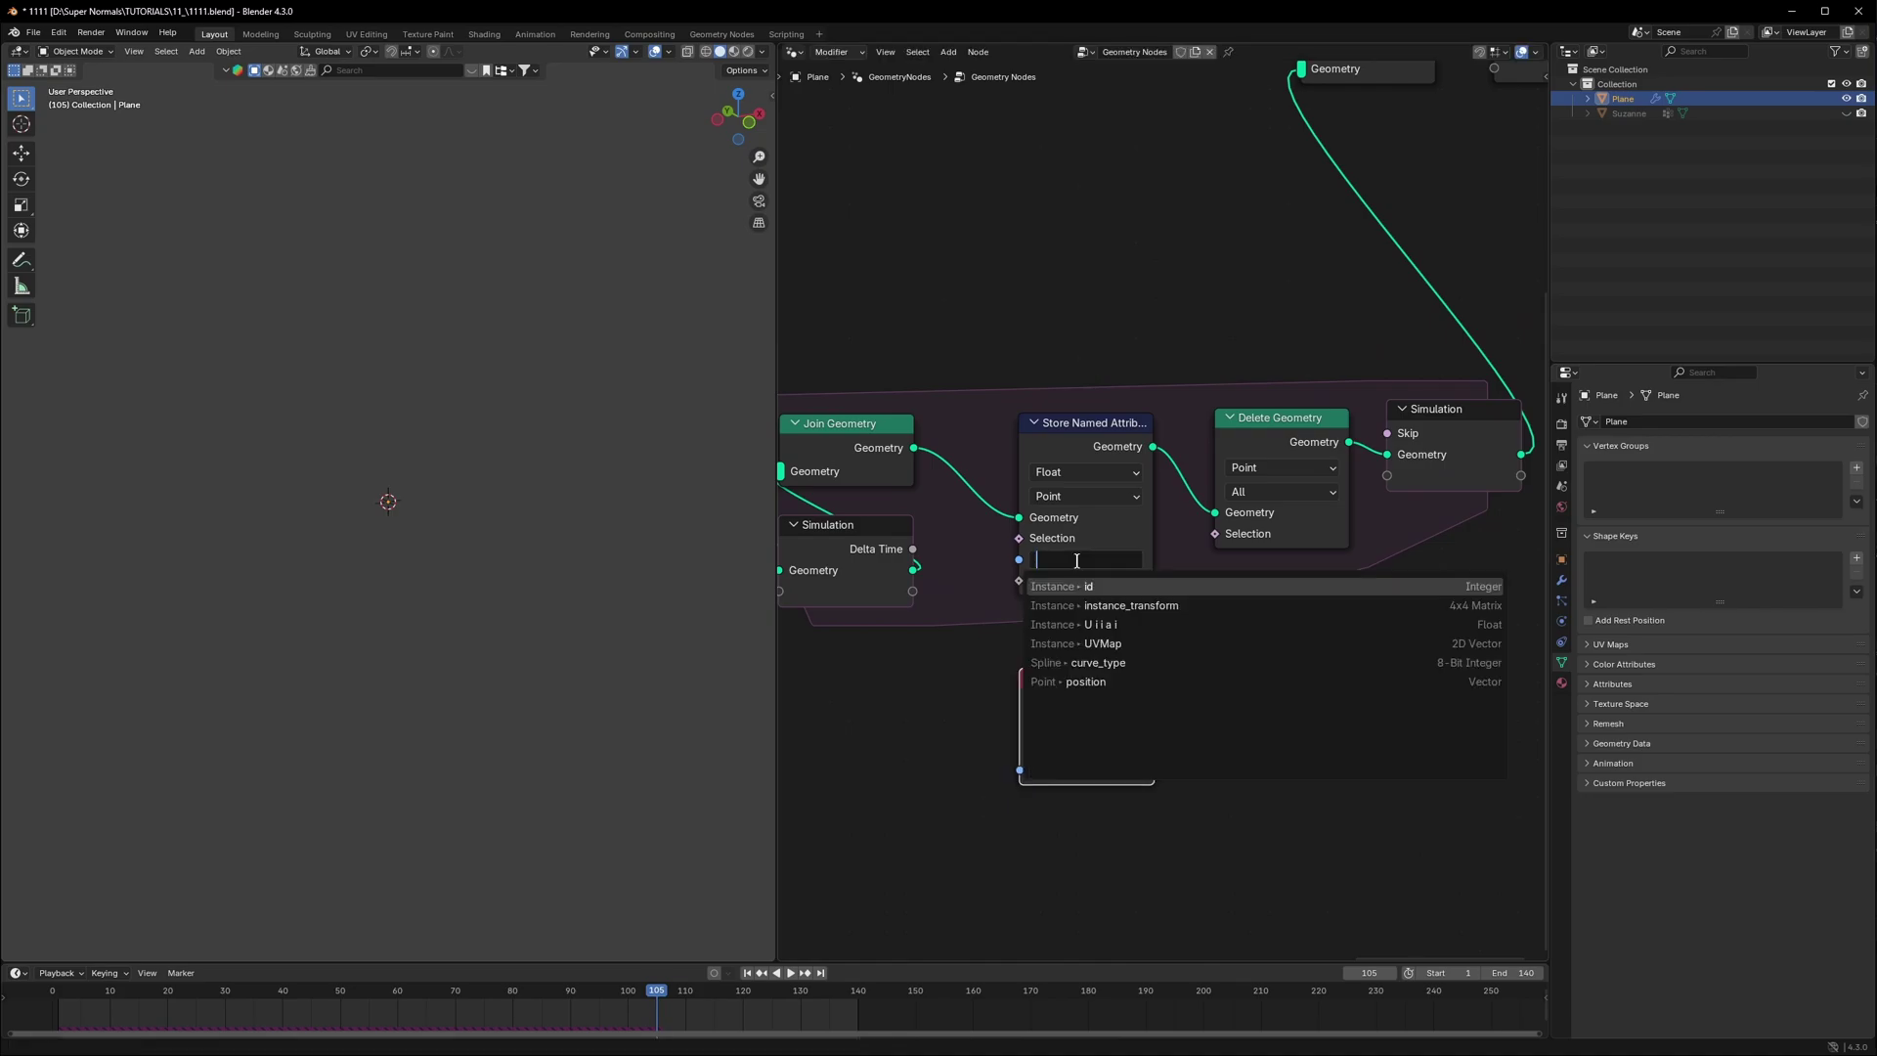
{"action": "type", "text": "AGE"}
{"action": "key", "text": "Return"}
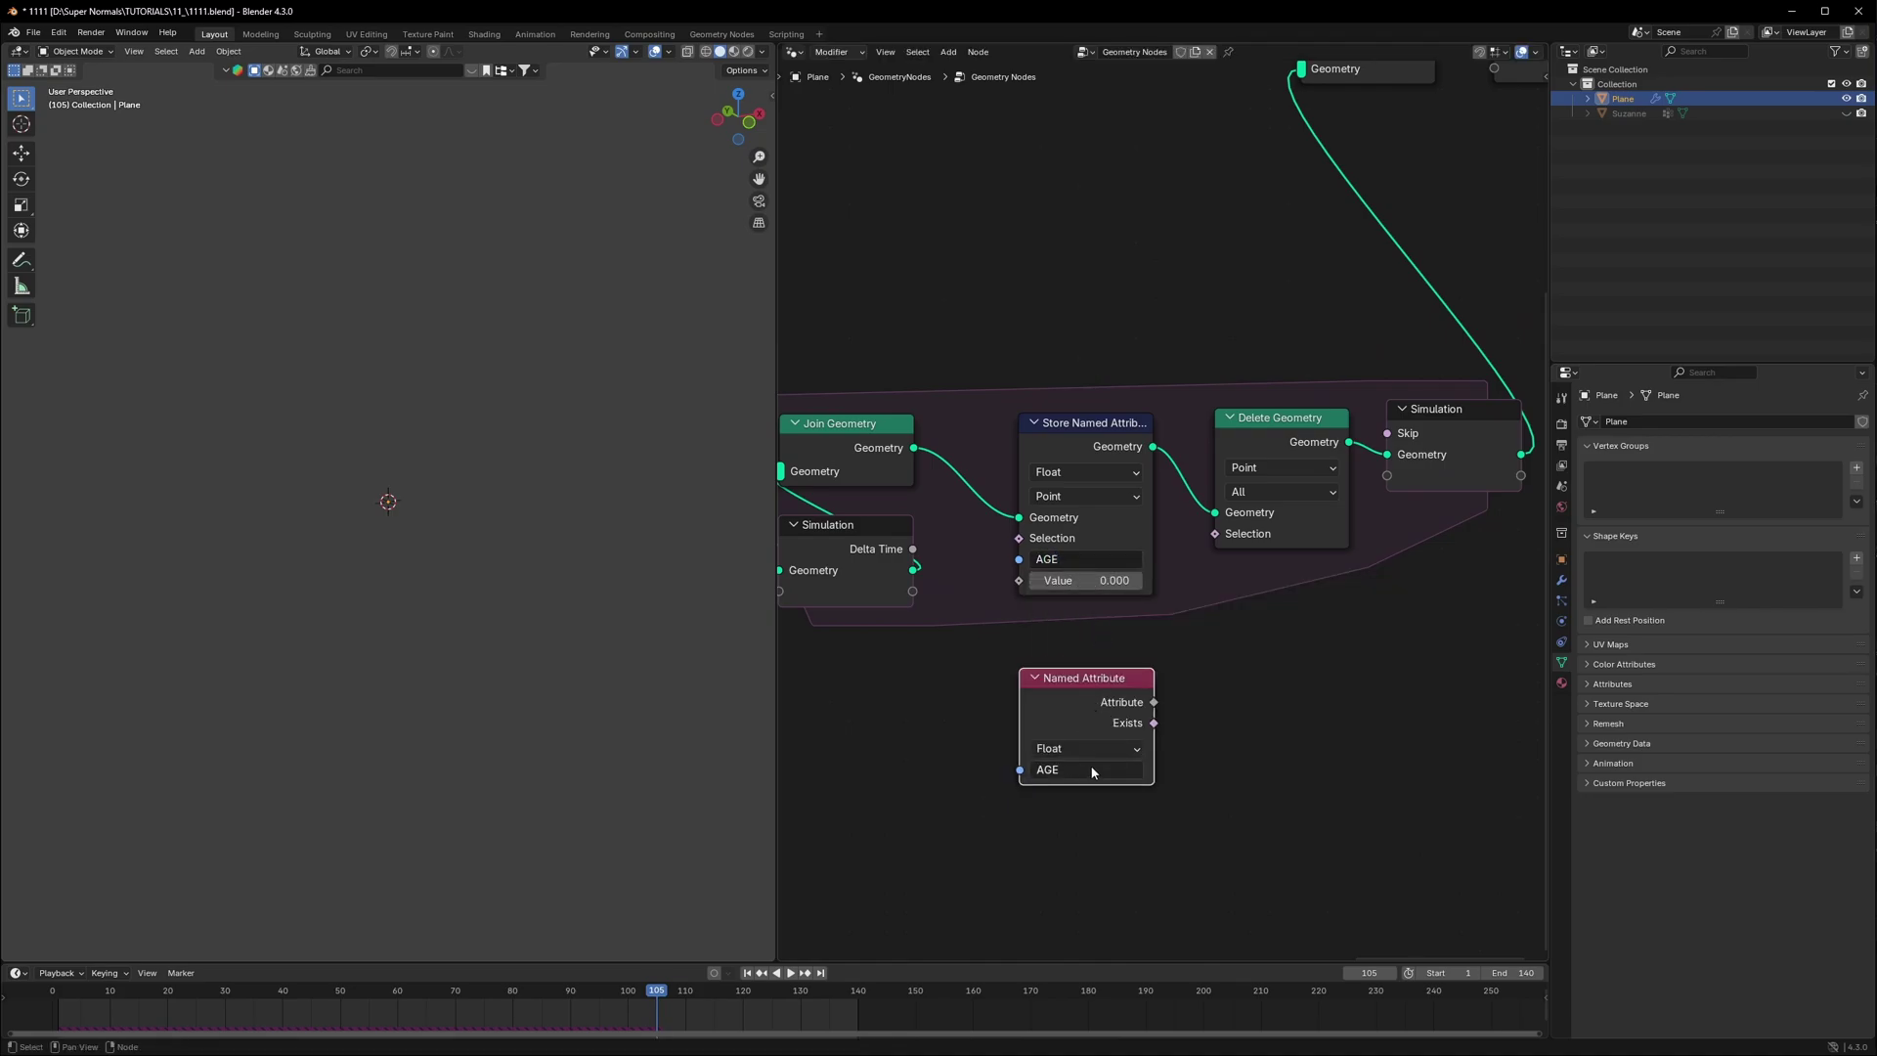
Step: Feed the AGE Named Attribute into Store Named Attribute's Value through a Math node set to Add
{"action": "left_click_drag", "start_coordinate": [1021, 593], "coordinate": [1020, 583]}
{"action": "left_click_drag", "start_coordinate": [1109, 718], "coordinate": [1110, 825]}
{"action": "key", "text": "shift+a"}
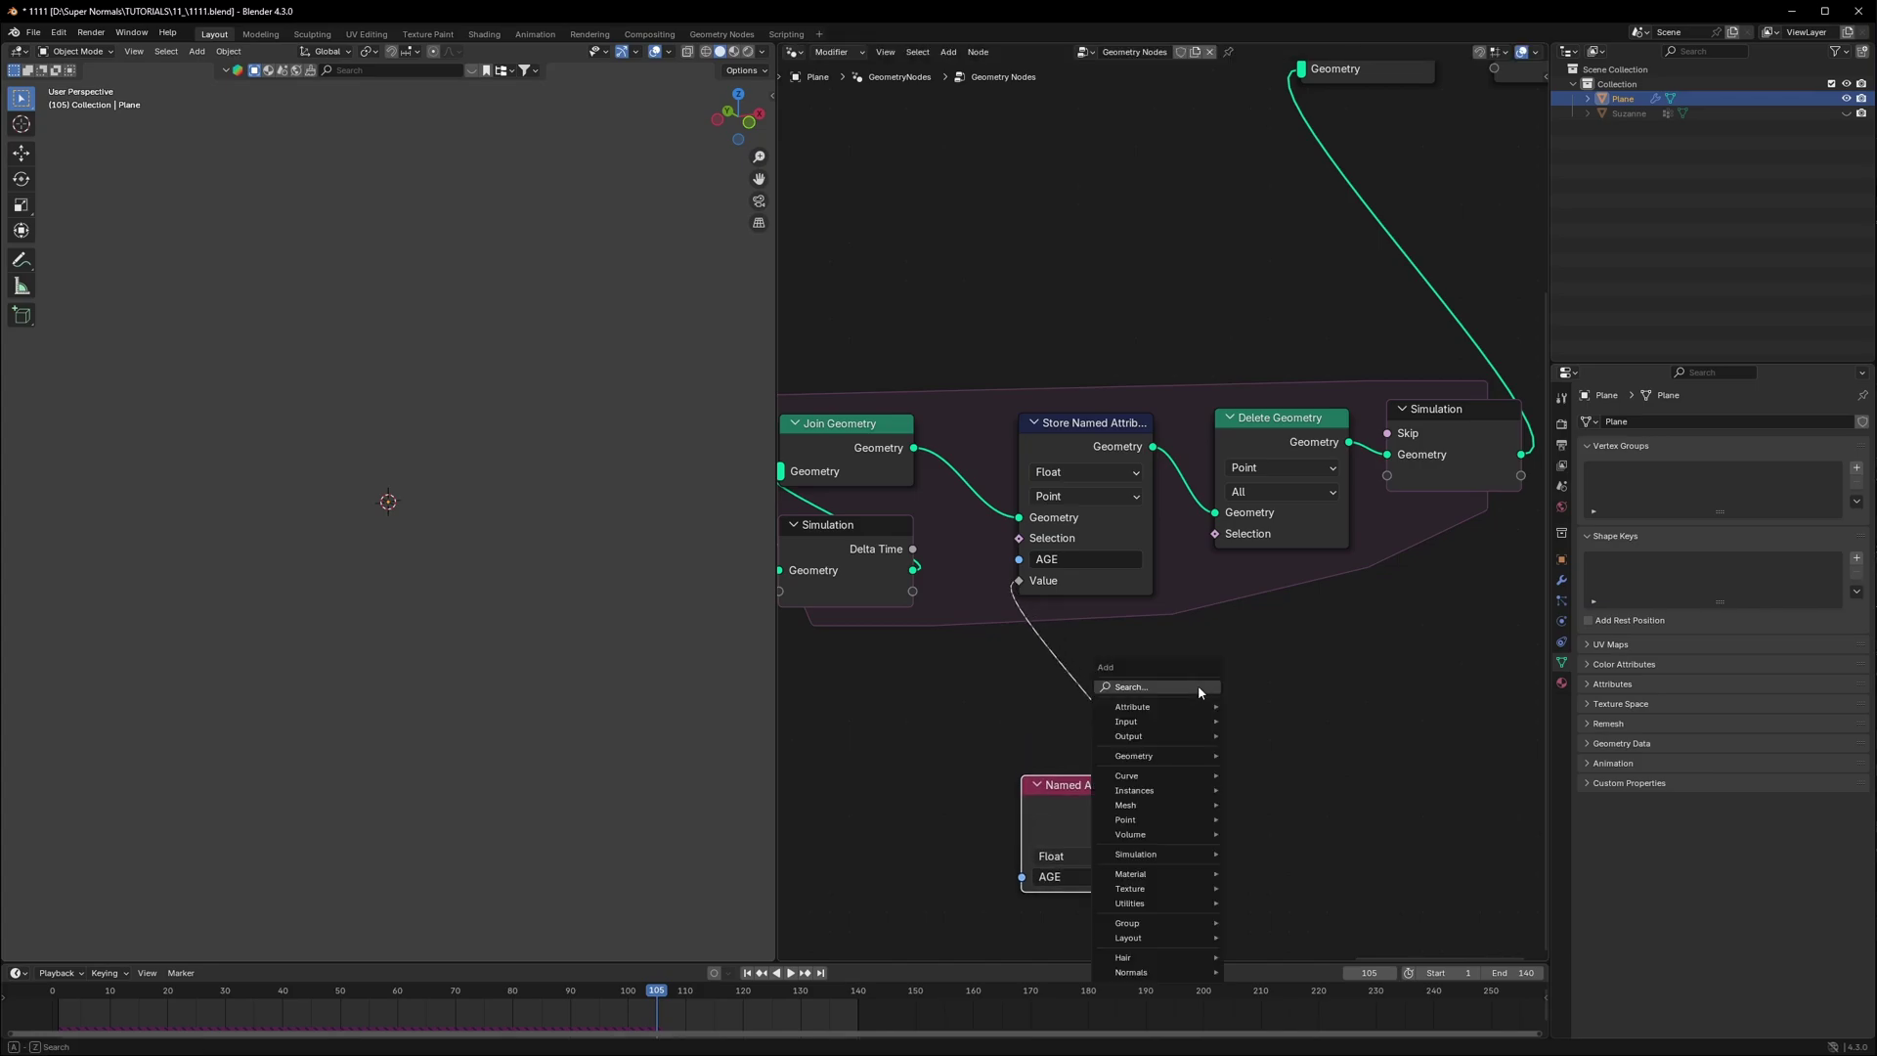
{"action": "left_click", "coordinate": [1198, 684]}
{"action": "type", "text": "math"}
{"action": "key", "text": "Return"}
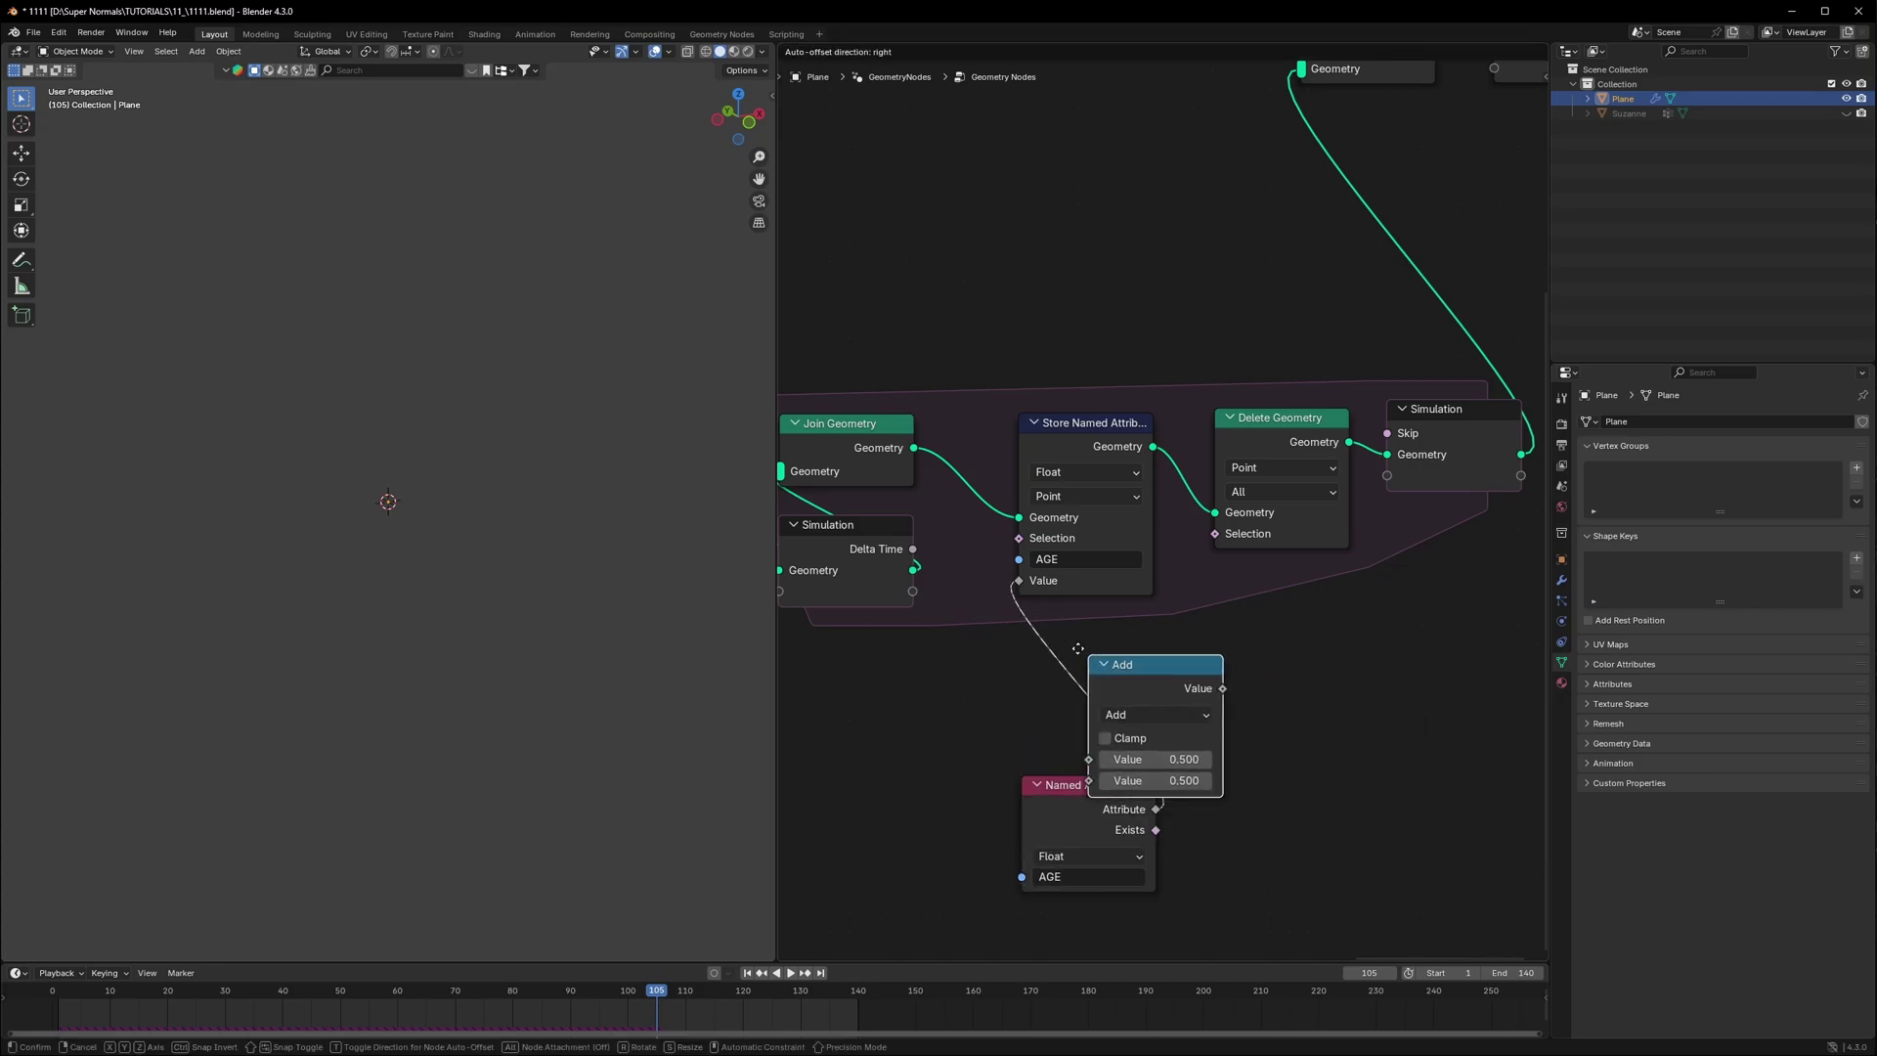
{"action": "left_click", "coordinate": [1017, 599]}
{"action": "key", "text": "ctrl+z"}
{"action": "left_click_drag", "start_coordinate": [1127, 712], "coordinate": [1127, 730]}
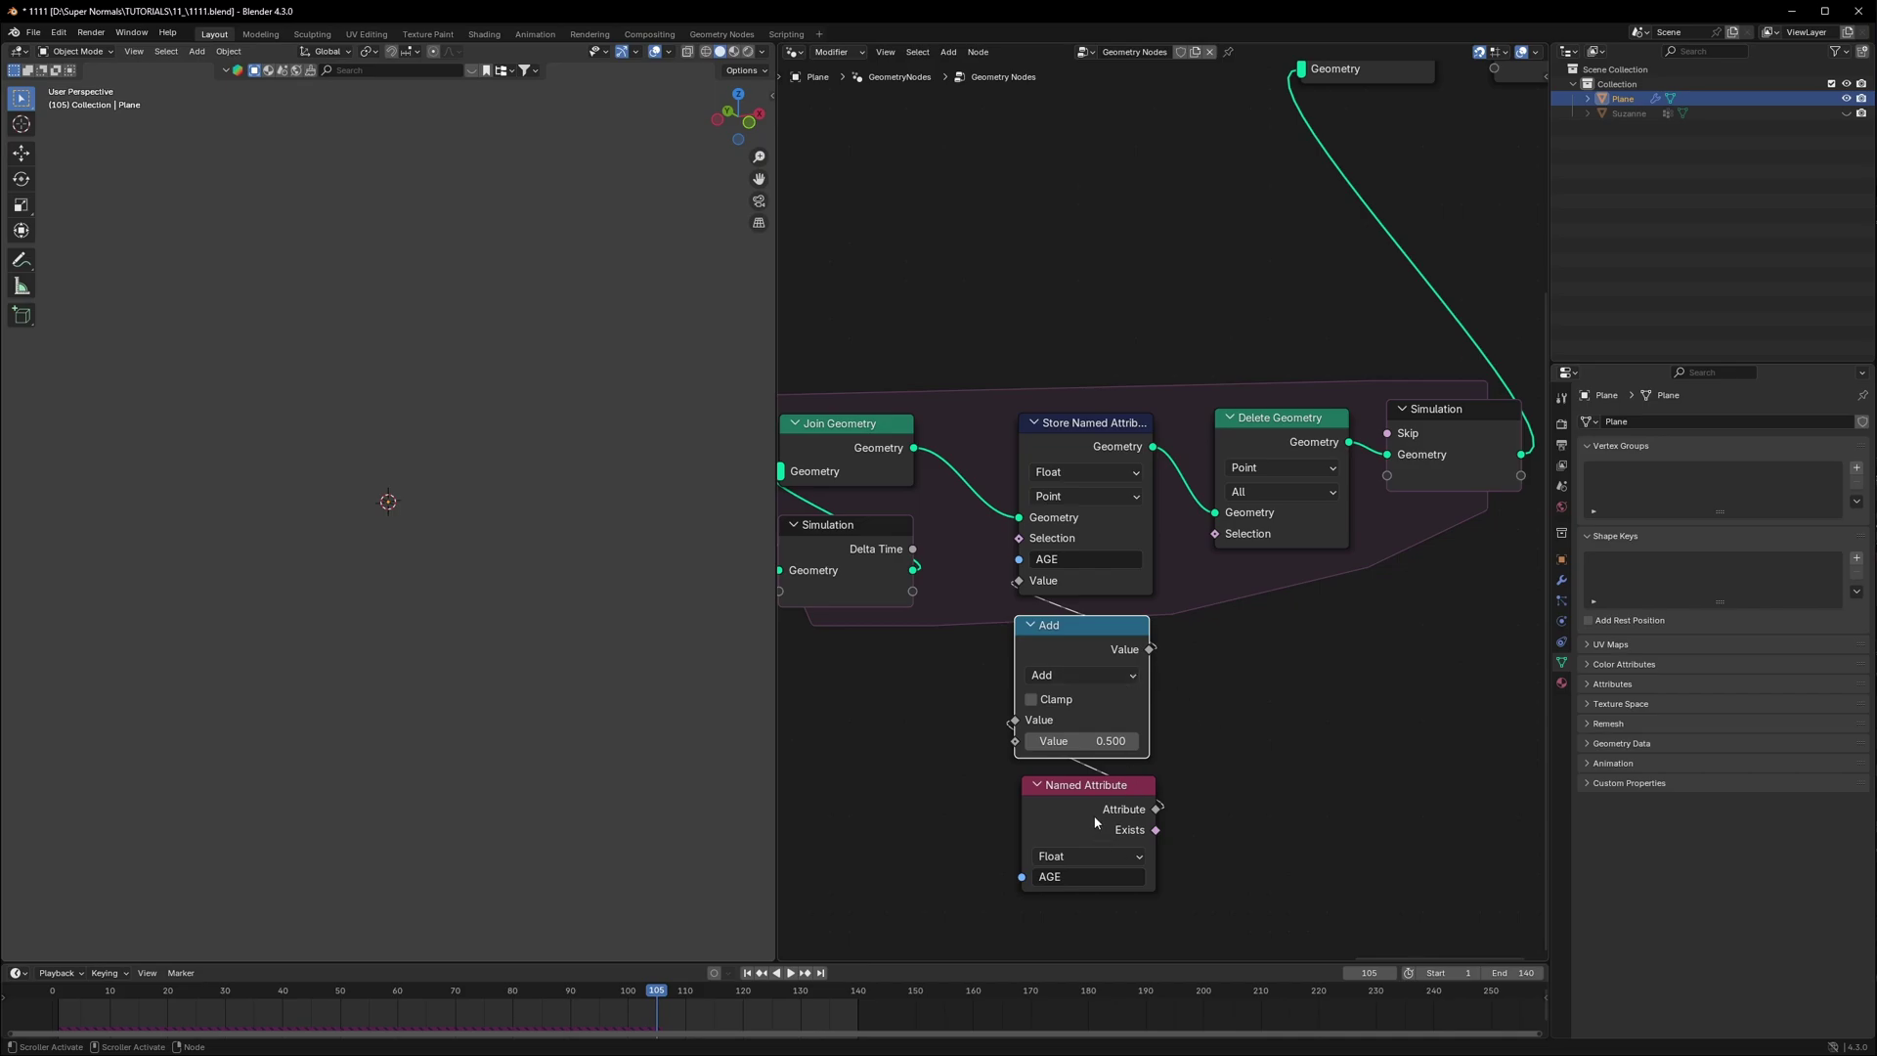
Step: Align the three AGE nodes in one column and set the Add node's second value to 1
{"action": "left_click_drag", "start_coordinate": [1095, 817], "coordinate": [1074, 819]}
{"action": "left_click_drag", "start_coordinate": [1066, 644], "coordinate": [1053, 634]}
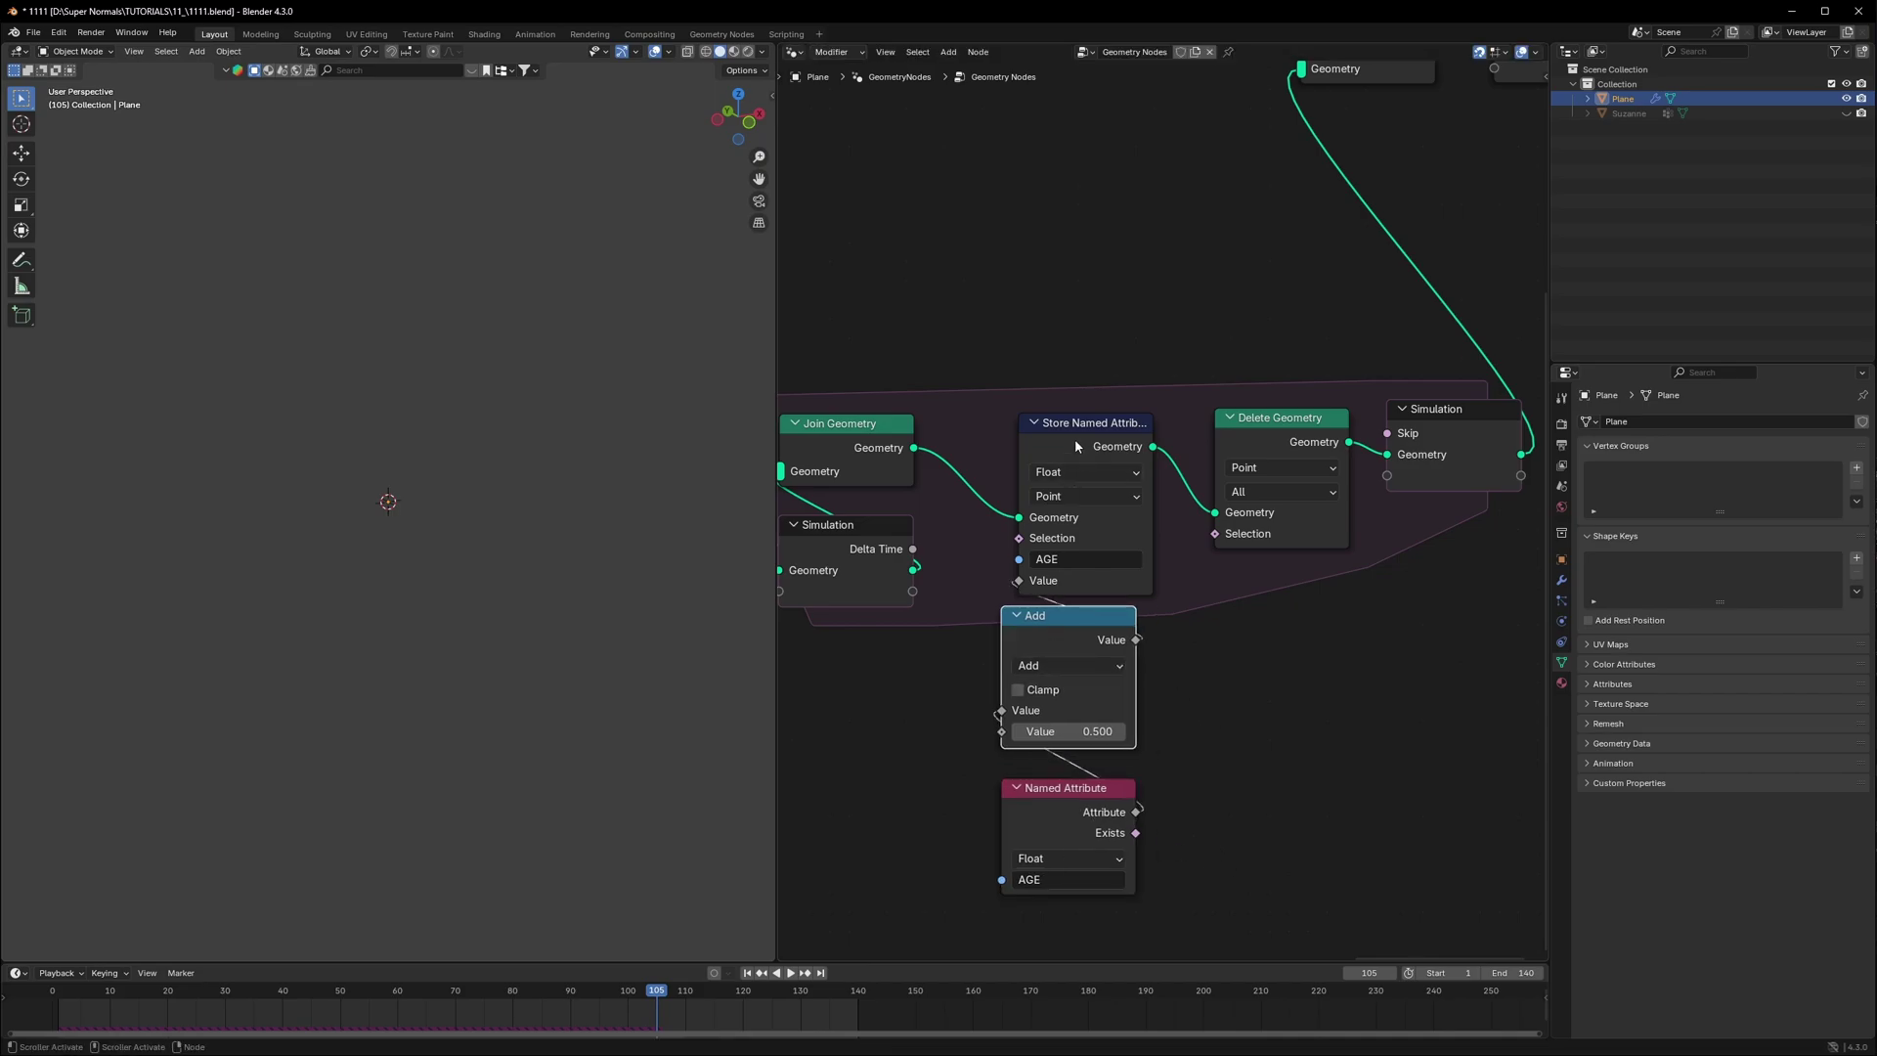
{"action": "left_click_drag", "start_coordinate": [1075, 445], "coordinate": [1057, 447]}
{"action": "left_click_drag", "start_coordinate": [1293, 889], "coordinate": [1066, 704]}
{"action": "left_click", "coordinate": [1223, 805]}
{"action": "left_click_drag", "start_coordinate": [1067, 804], "coordinate": [1065, 783]}
{"action": "left_click", "coordinate": [1066, 754]}
{"action": "double_click", "coordinate": [1065, 731]}
{"action": "type", "text": "1"}
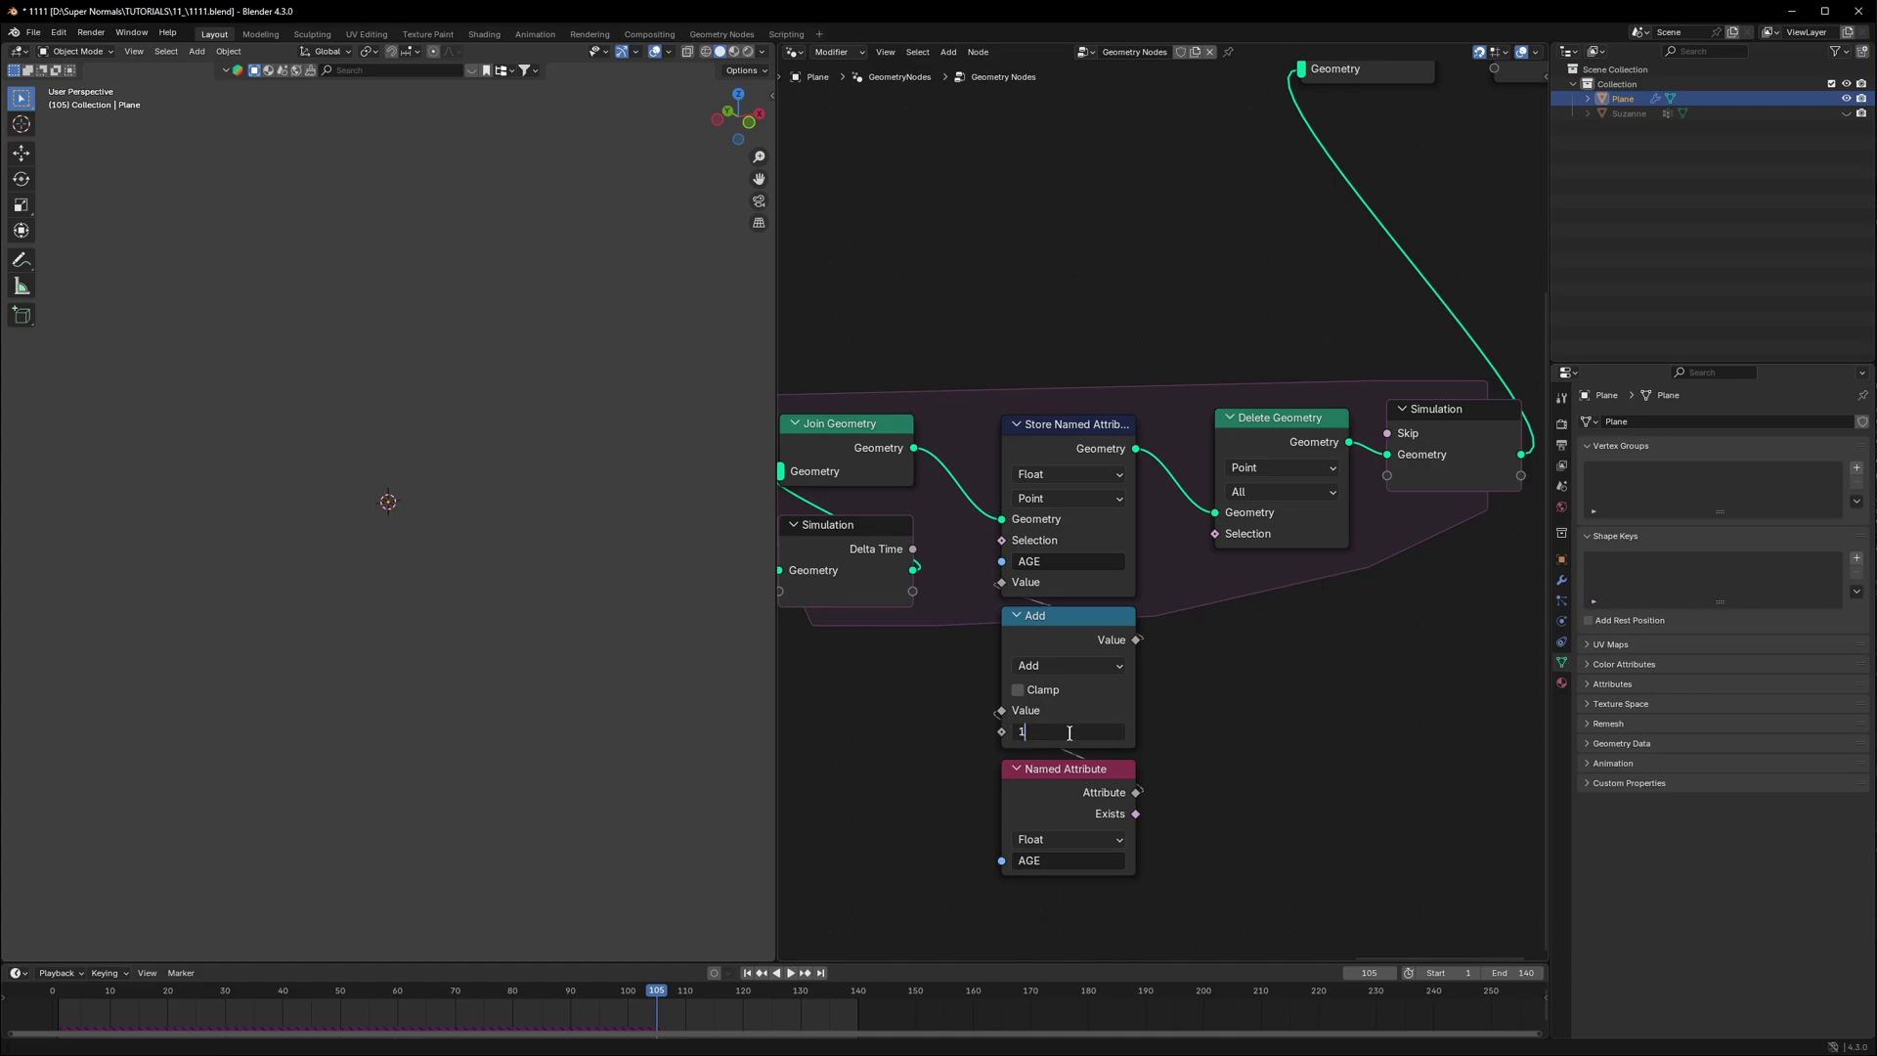
{"action": "key", "text": "Return"}
Step: Duplicate the AGE Named Attribute below Delete Geometry, add a Greater Than Compare node, and connect its result to Delete Geometry's Selection
{"action": "key", "text": "shift+d"}
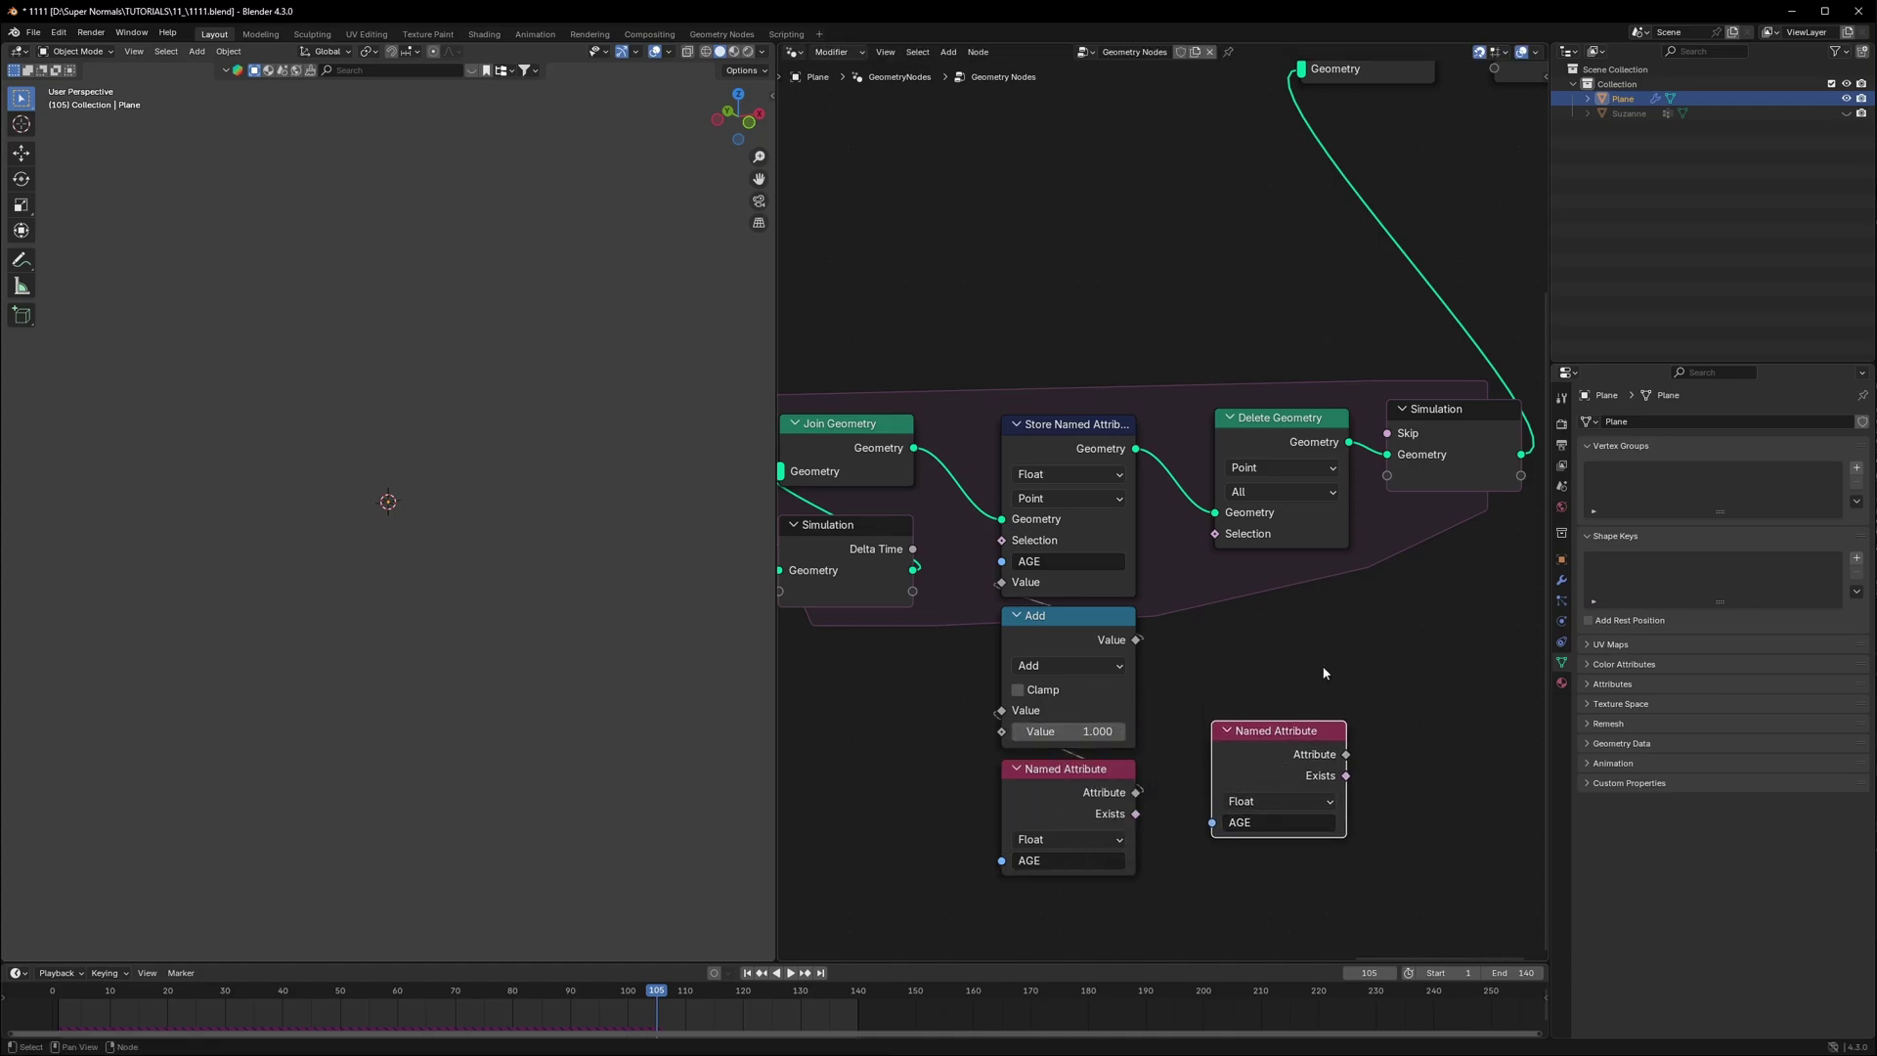
{"action": "left_click", "coordinate": [1322, 667]}
{"action": "key", "text": "shift+a"}
{"action": "type", "text": "compare"}
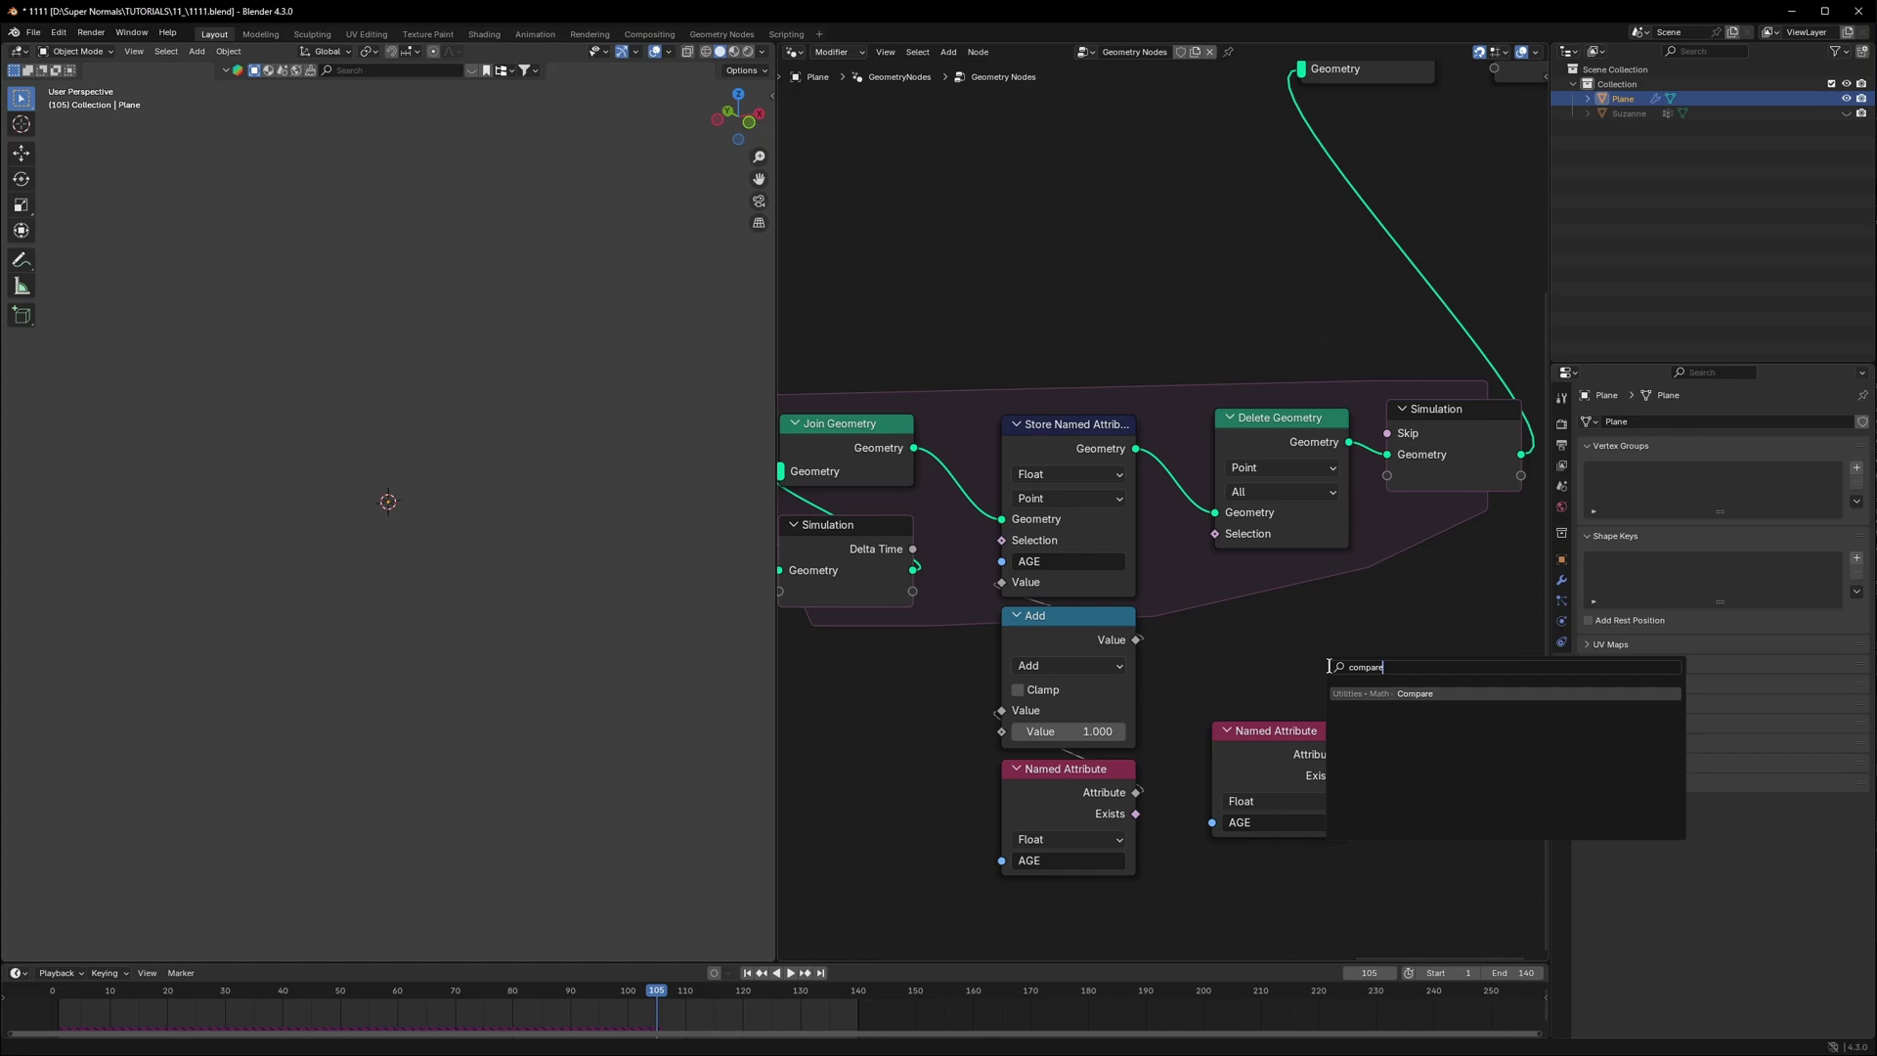
{"action": "key", "text": "Return"}
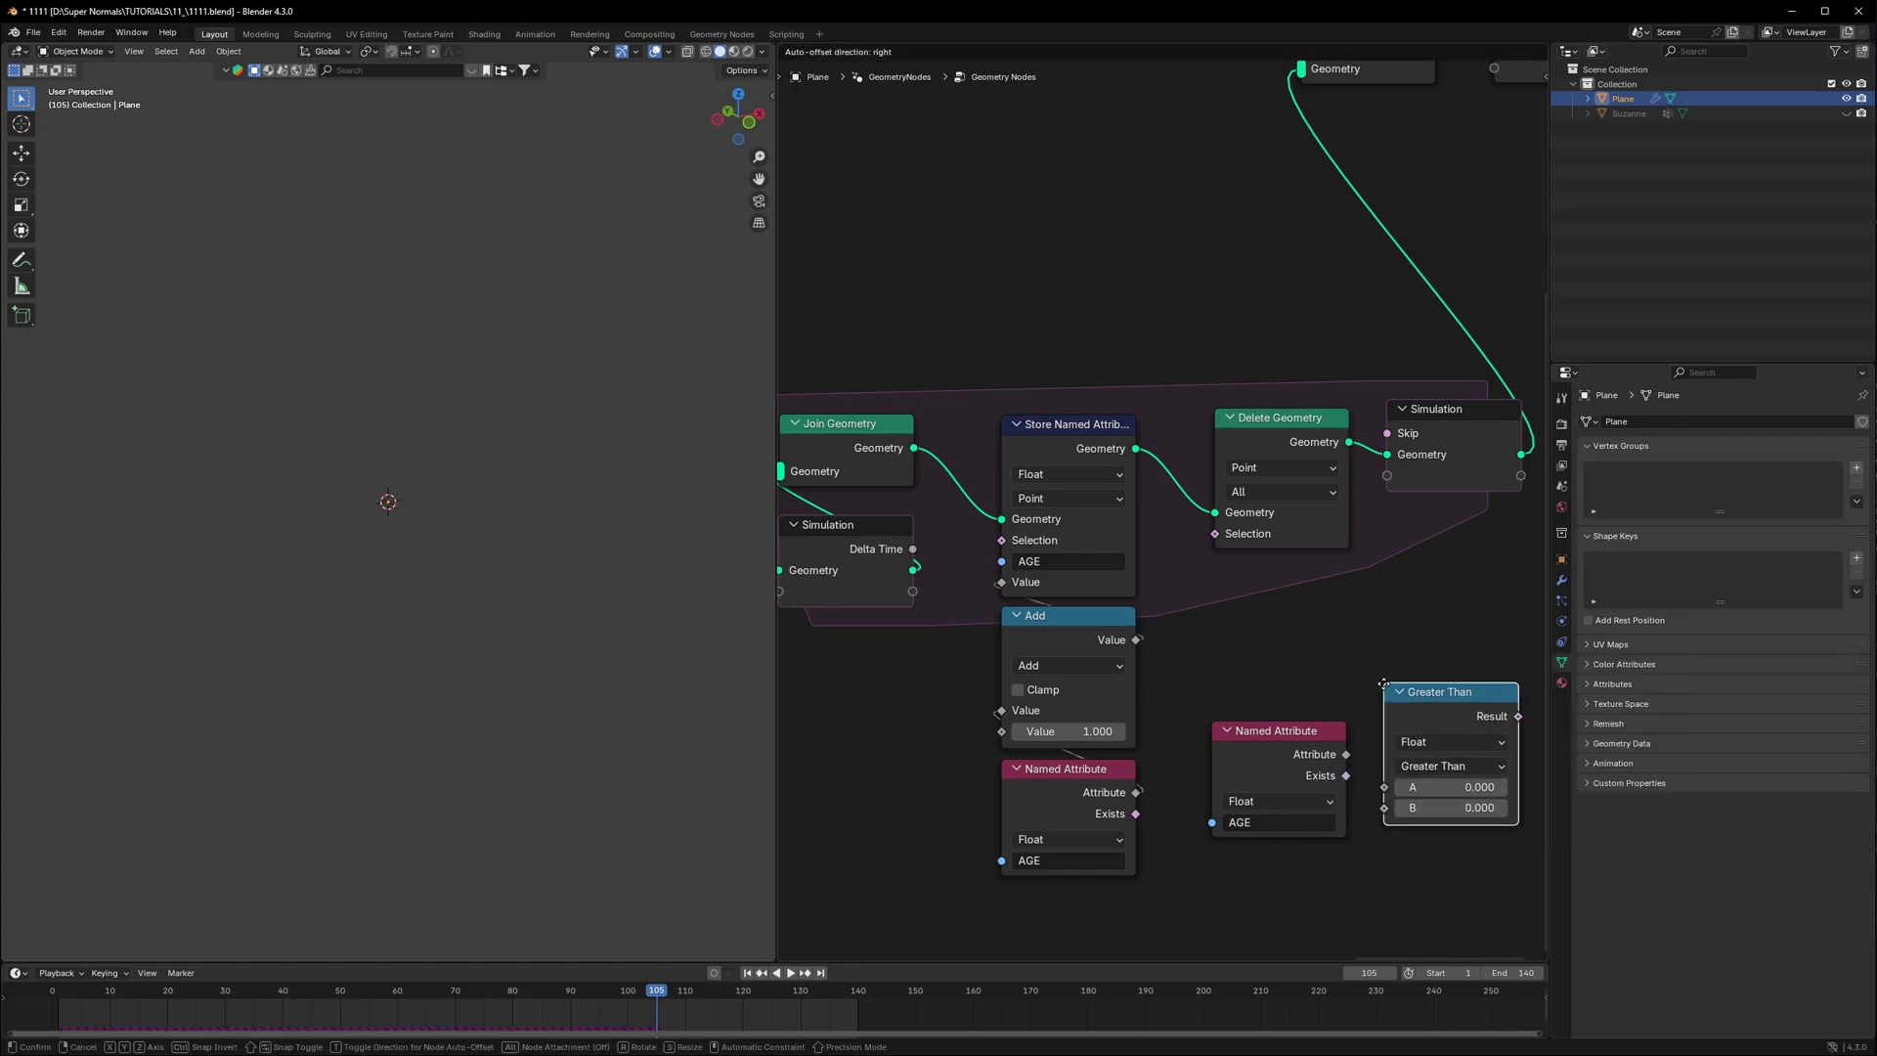
{"action": "left_click", "coordinate": [1320, 606]}
{"action": "left_click_drag", "start_coordinate": [1346, 601], "coordinate": [1215, 534]}
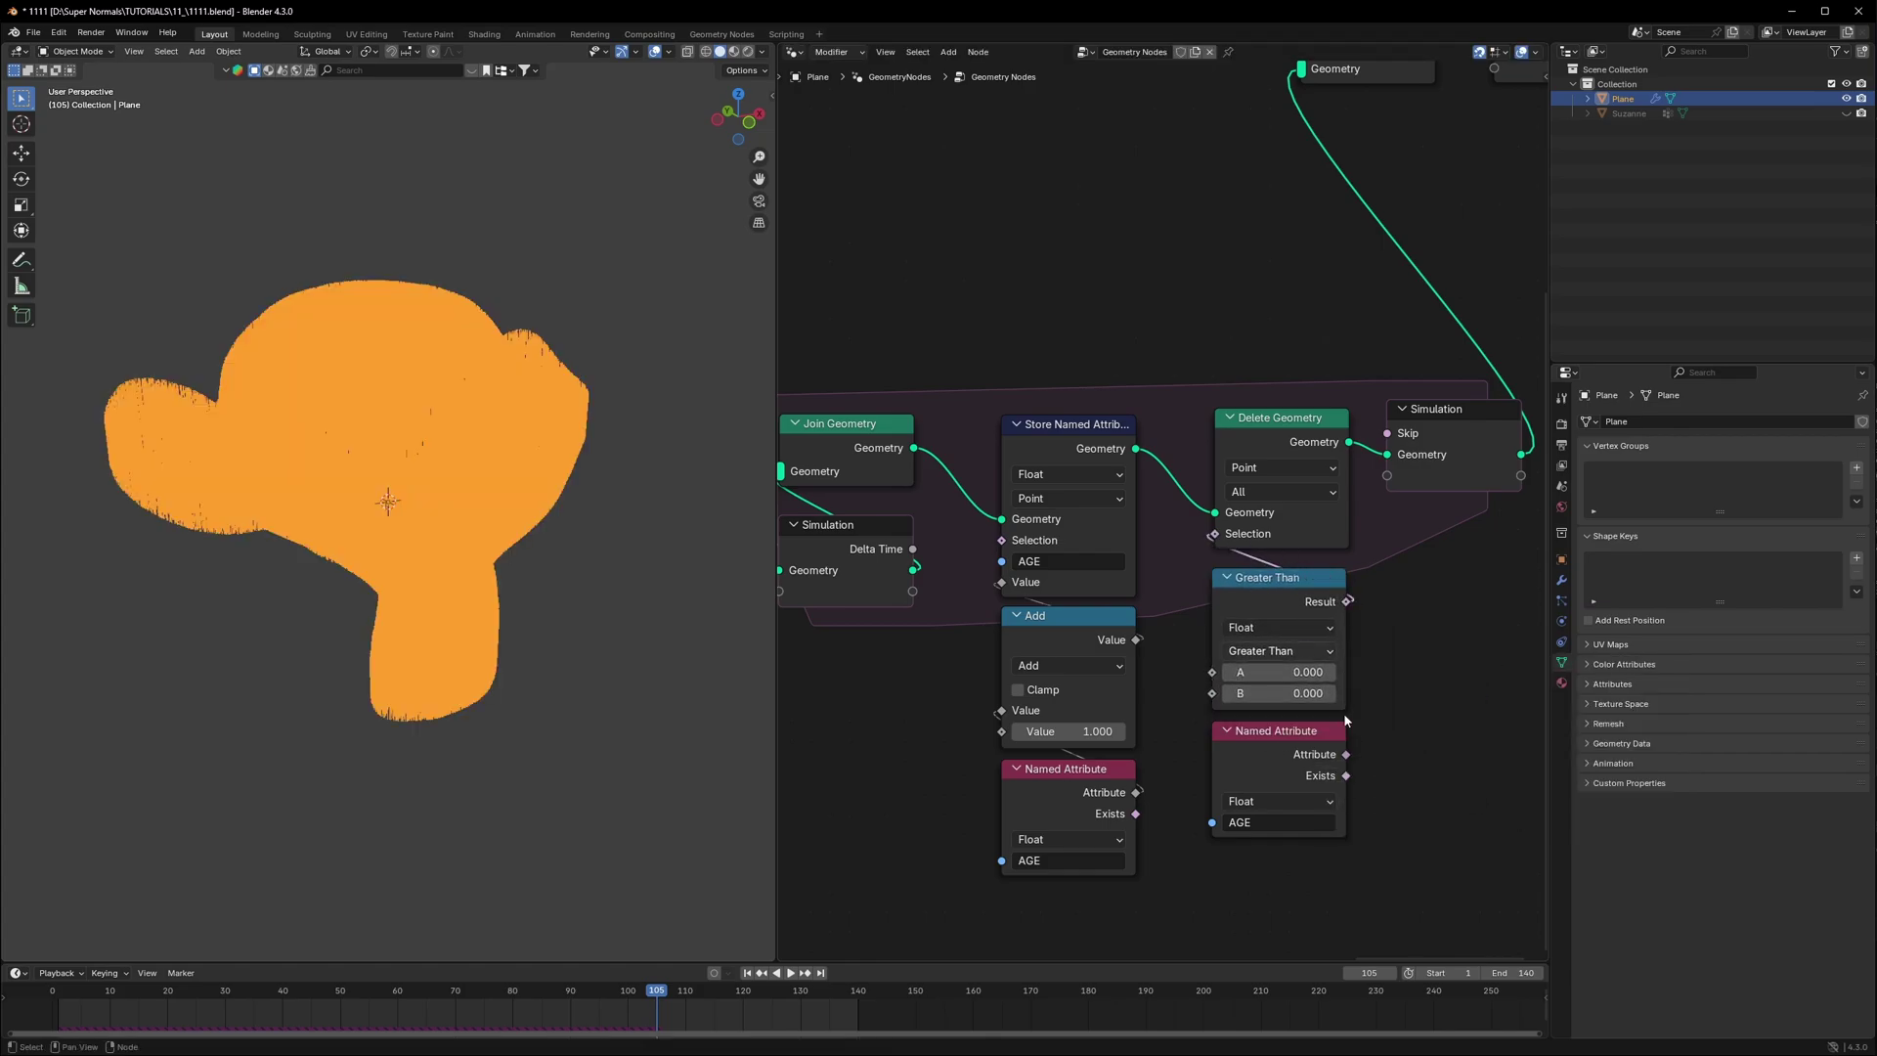
Step: Compare AGE against a threshold of 20 in the Greater Than node, and play the animation from the start
{"action": "left_click_drag", "start_coordinate": [1346, 755], "coordinate": [1212, 673]}
{"action": "left_click", "coordinate": [1280, 692]}
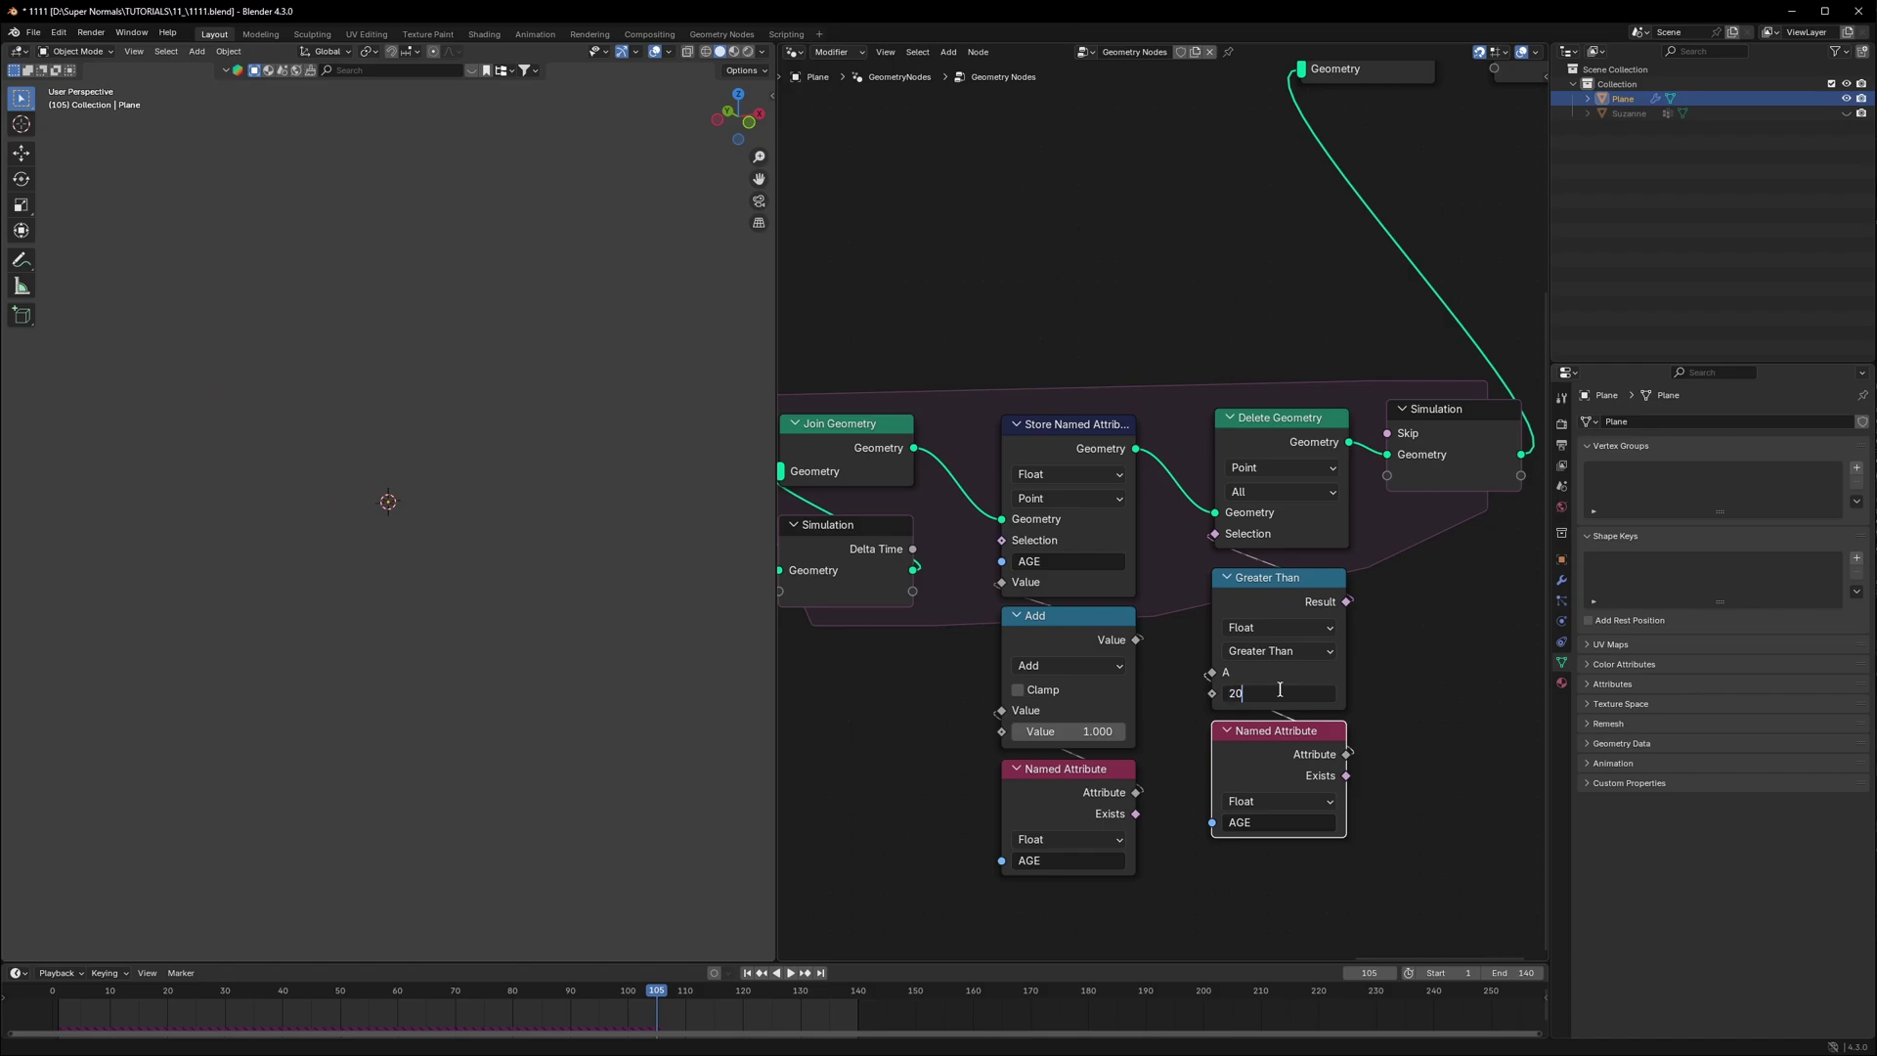
{"action": "type", "text": "20"}
{"action": "key", "text": "Return"}
{"action": "key", "text": "shift+Left"}
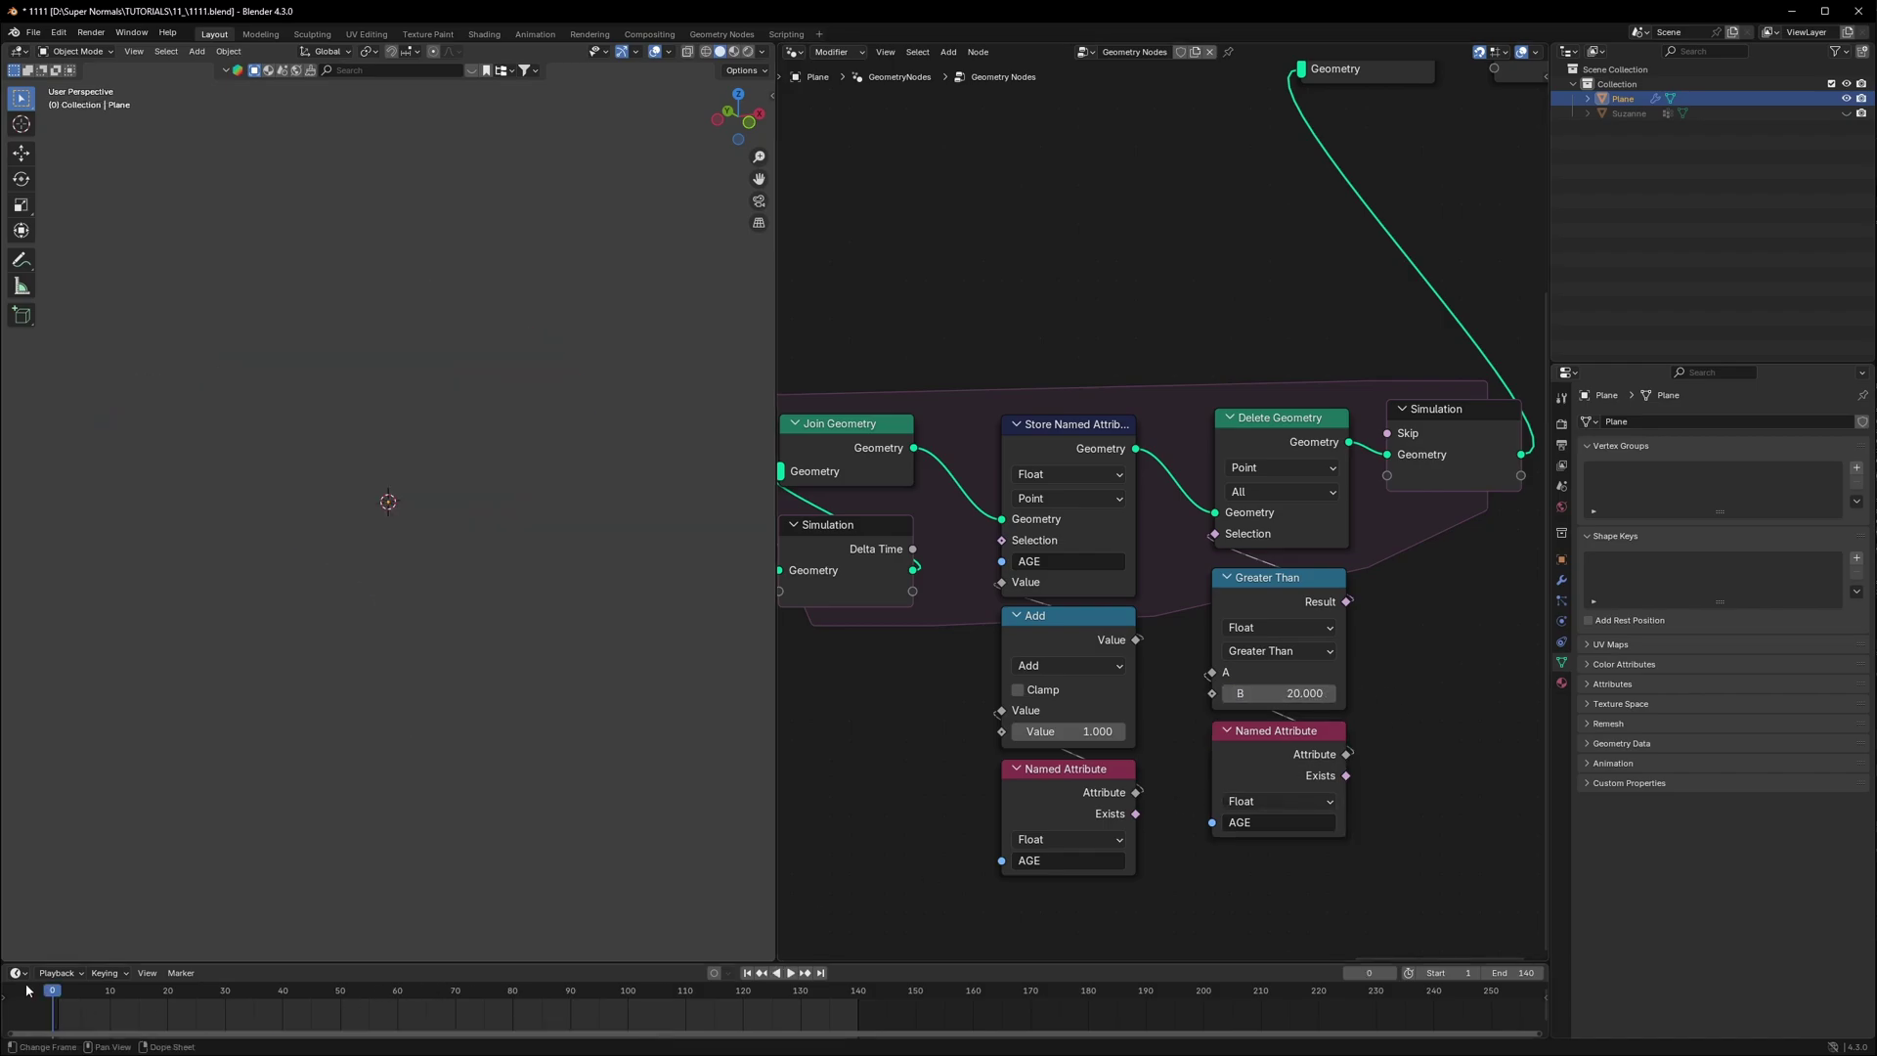
{"action": "key", "text": "space"}
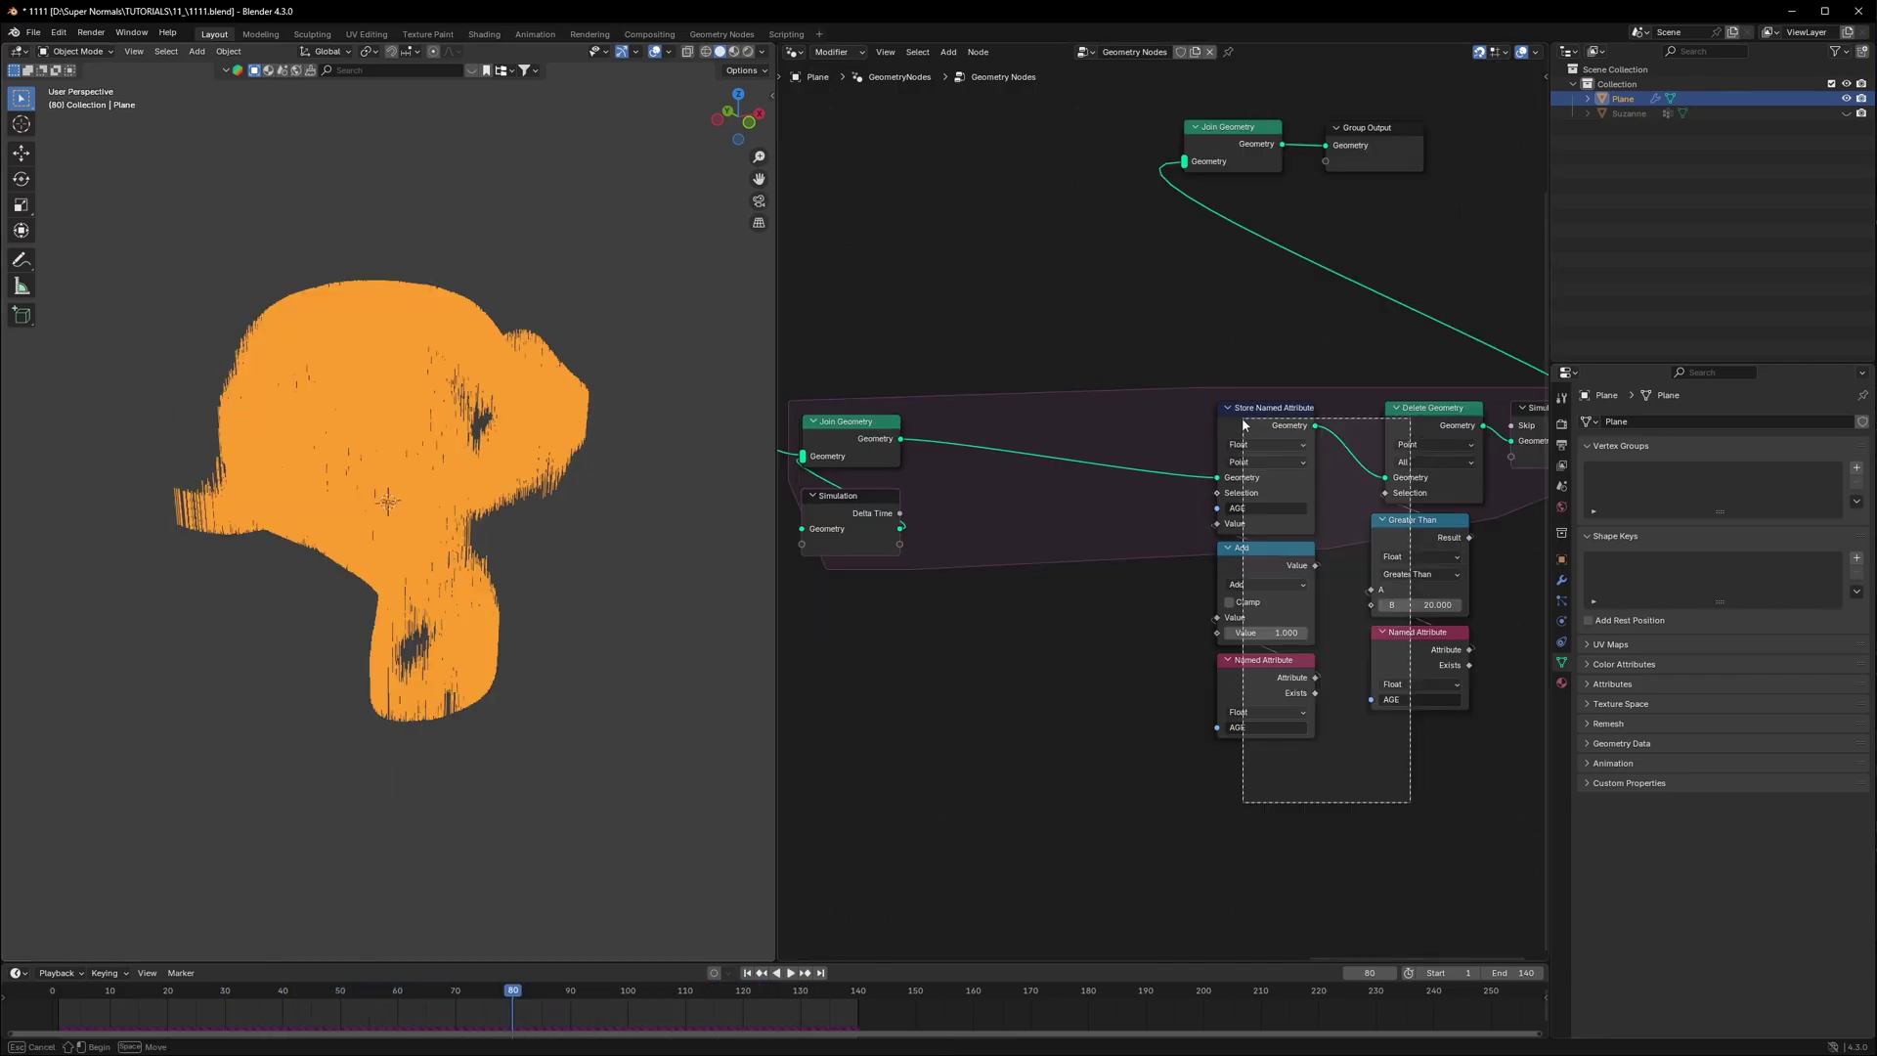
Step: Duplicate the AGE storing and deletion nodes, and remove the copied Delete Geometry and Greater Than nodes
{"action": "key", "text": "shift+d"}
{"action": "left_click", "coordinate": [1118, 554]}
{"action": "key", "text": "x"}
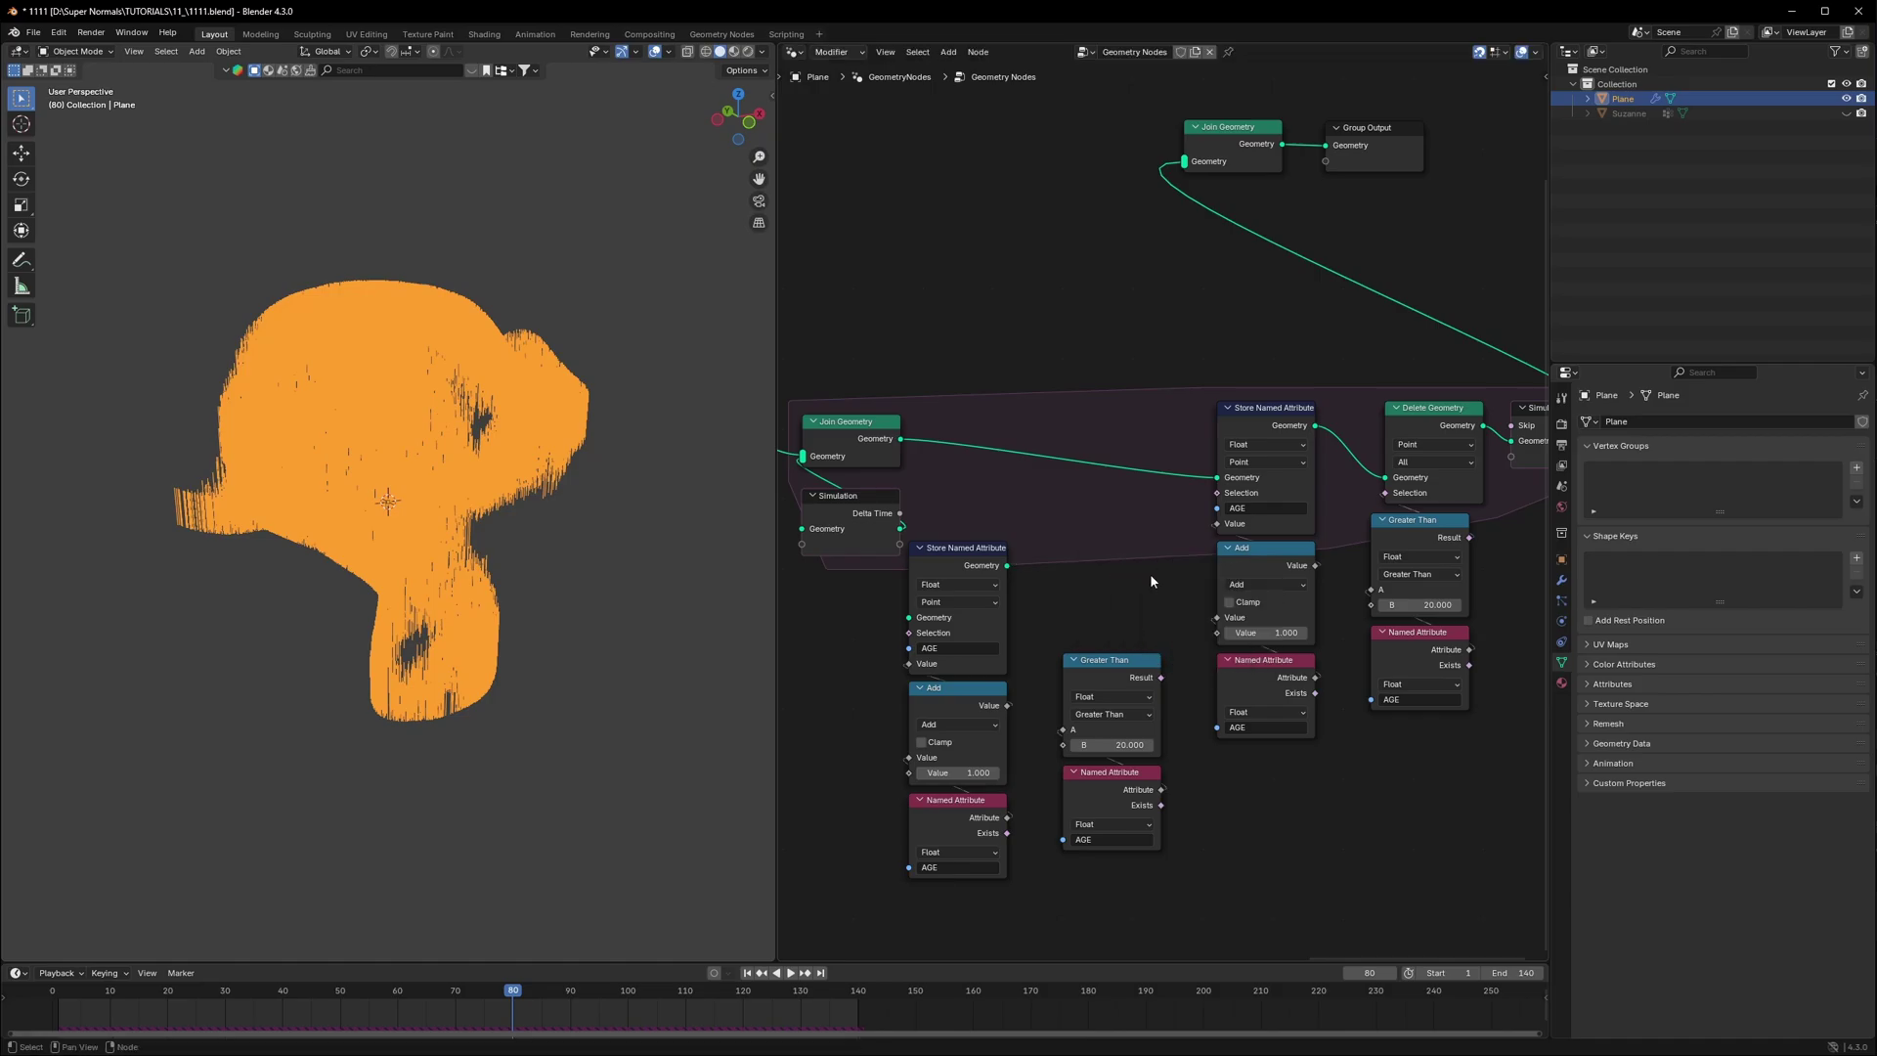
{"action": "key", "text": "x"}
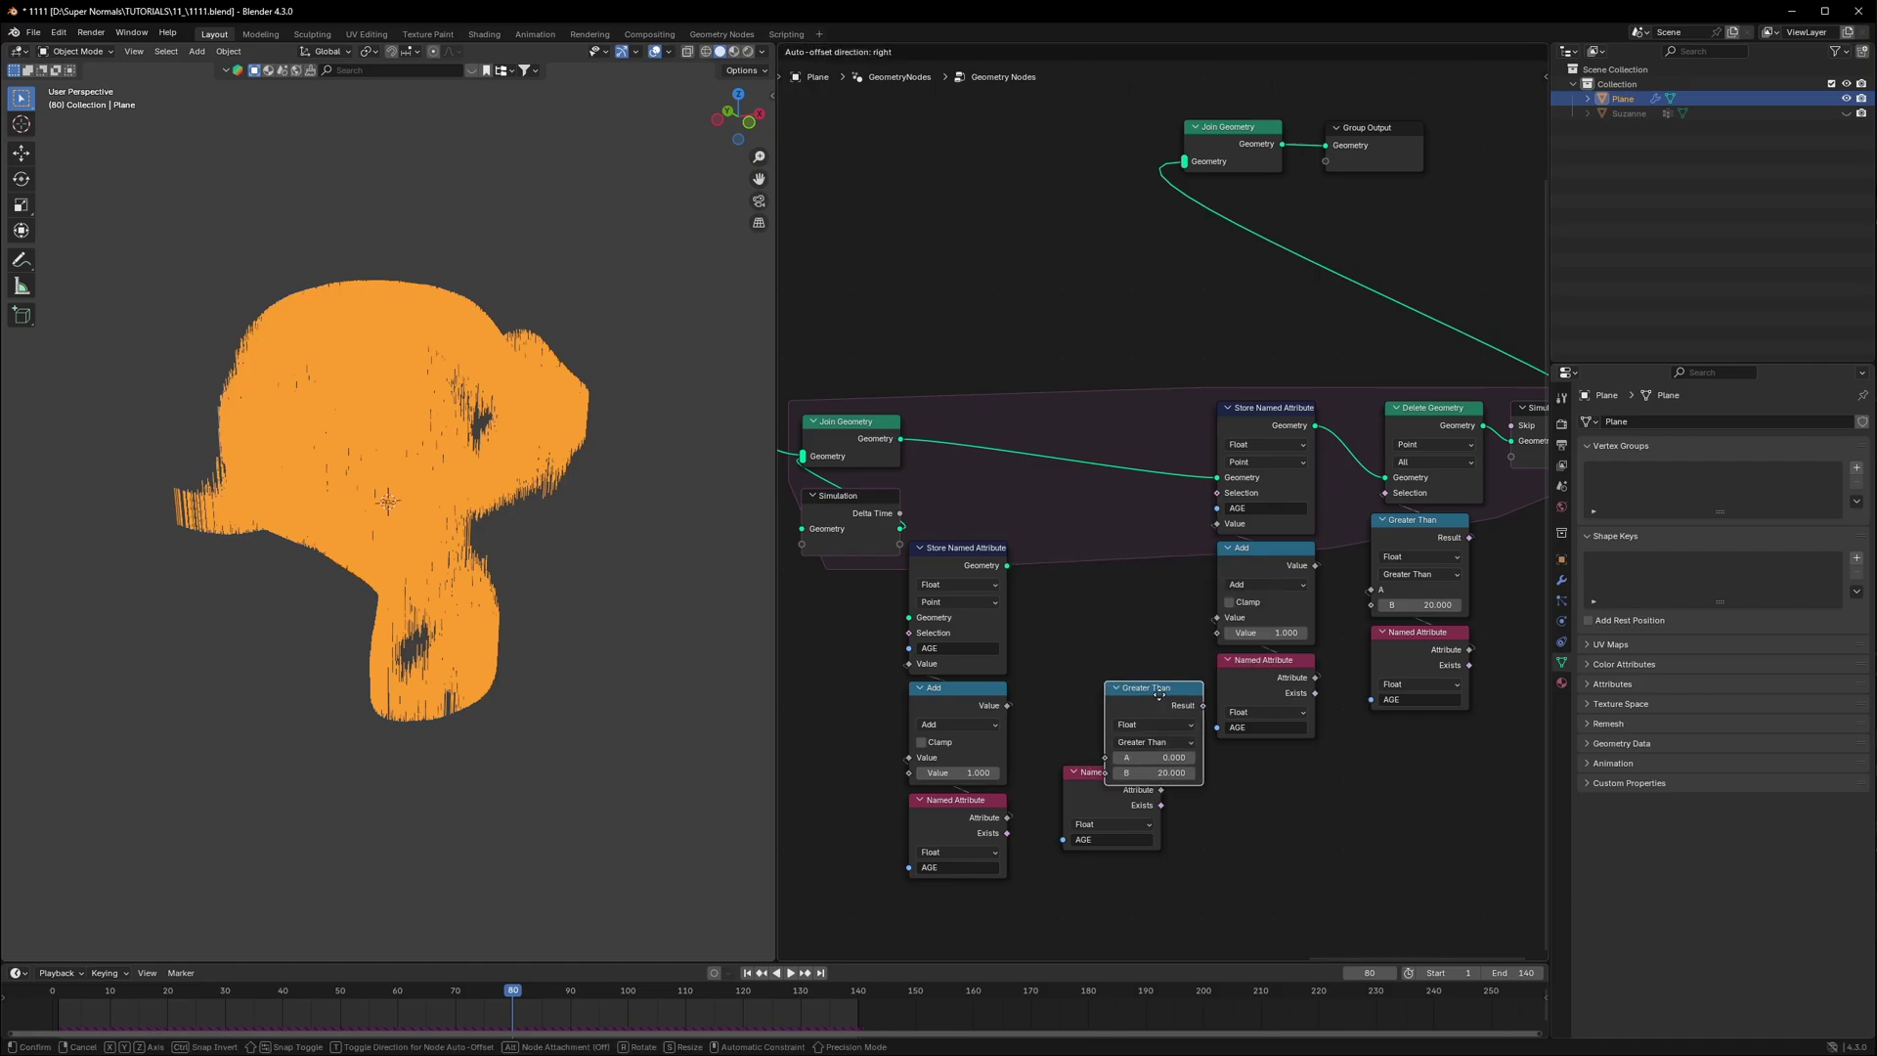
Step: Insert a Trim Curve node before the AGE Store Named Attribute, with the copied Store Named Attribute placed ahead of it
{"action": "scroll", "coordinate": [1080, 626], "scroll_direction": "up", "scroll_amount": 1}
{"action": "key", "text": "shift+a"}
{"action": "type", "text": "trim"}
{"action": "key", "text": "Return"}
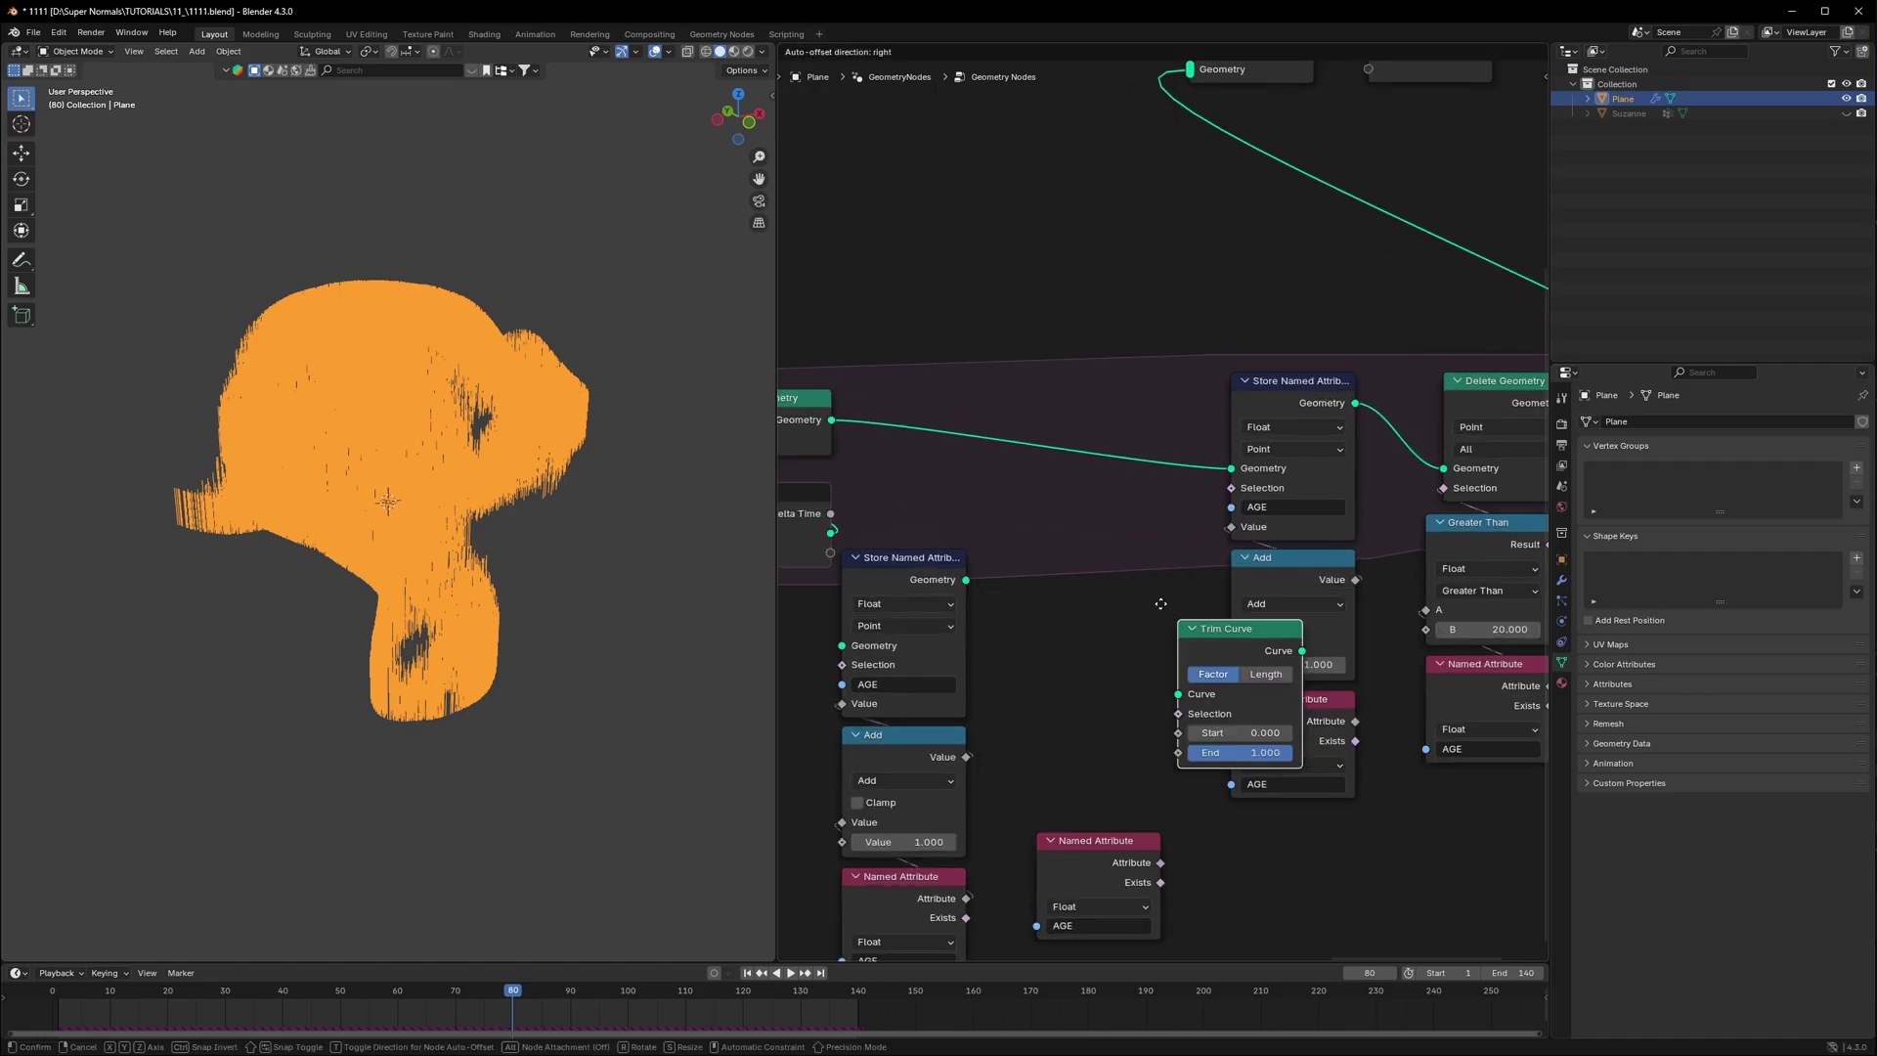
{"action": "left_click", "coordinate": [1085, 423]}
{"action": "middle_click_drag", "start_coordinate": [911, 584], "coordinate": [985, 507]}
{"action": "left_click_drag", "start_coordinate": [984, 508], "coordinate": [940, 431]}
{"action": "left_click_drag", "start_coordinate": [1046, 354], "coordinate": [1064, 355]}
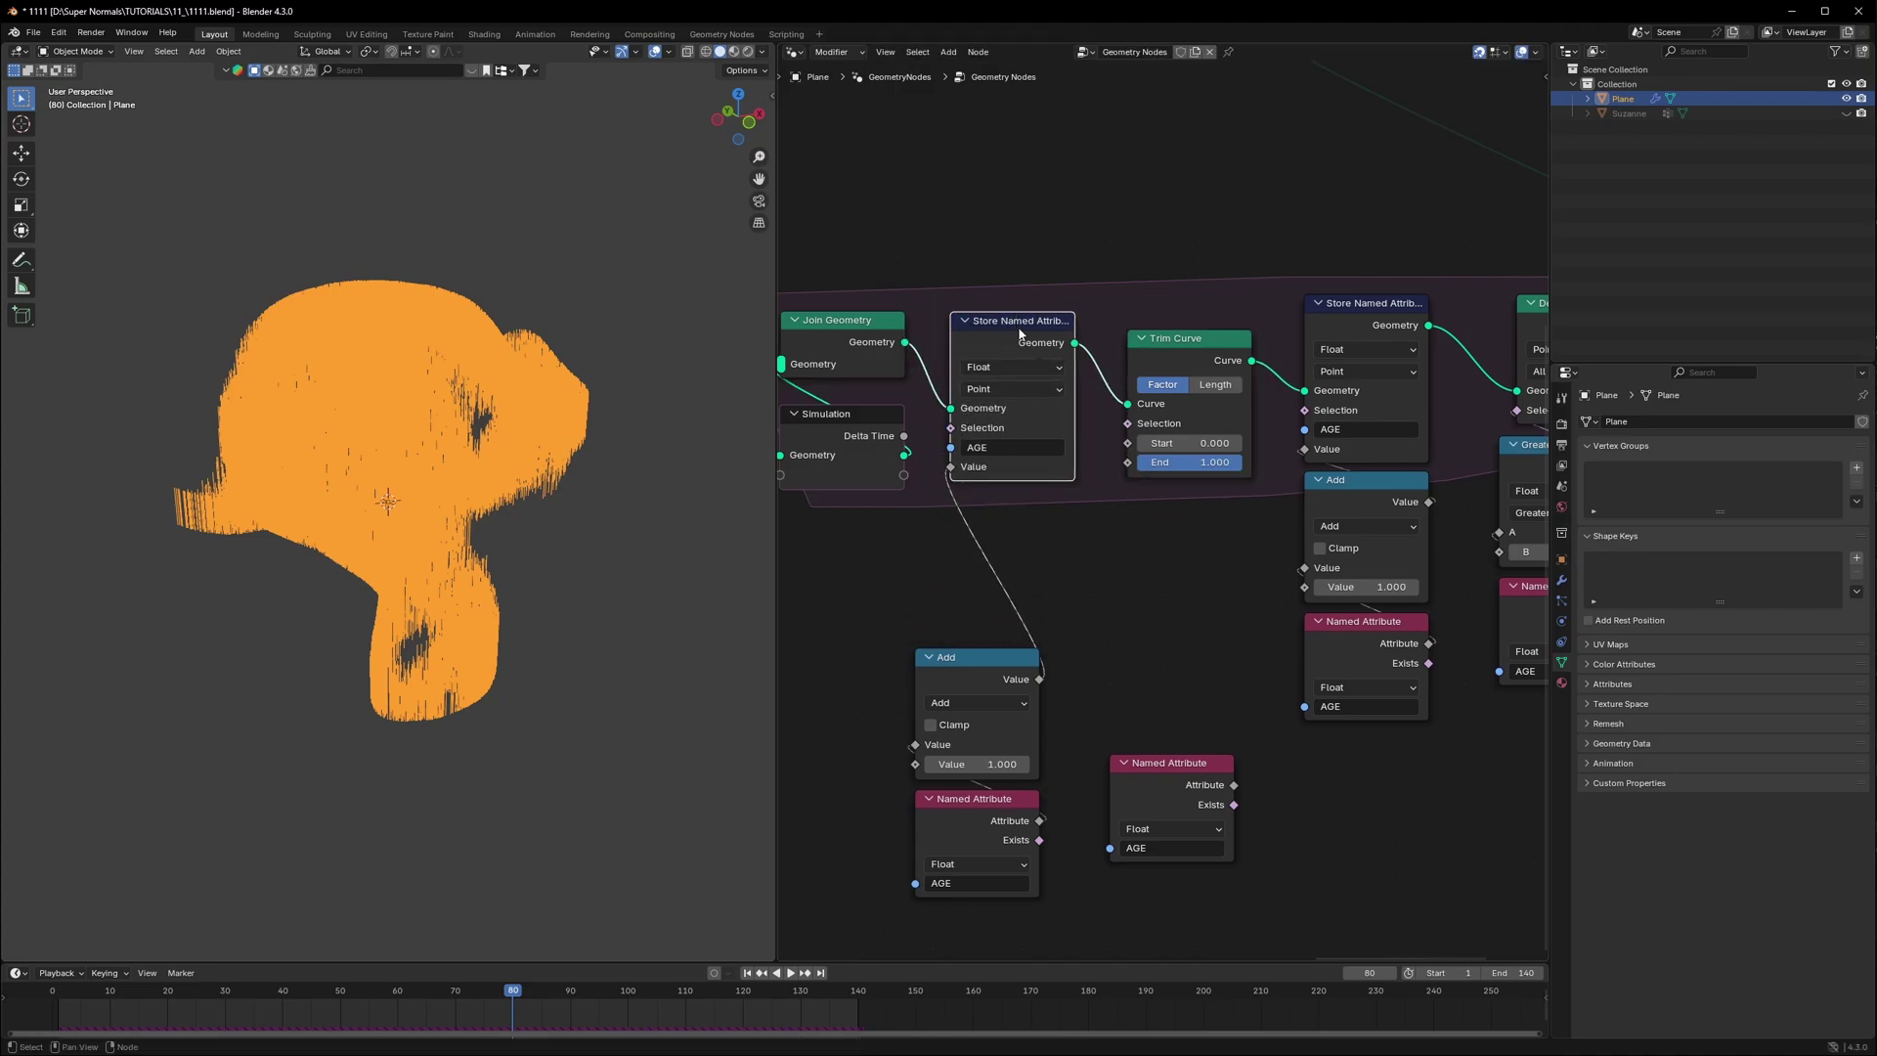
Step: Rename the copied attribute nodes to T with an Add value of 0.020, drive Trim Curve's Start with T, and play the animation
{"action": "left_click", "coordinate": [1004, 443]}
{"action": "type", "text": "T"}
{"action": "key", "text": "Return"}
{"action": "left_click_drag", "start_coordinate": [1161, 777], "coordinate": [1127, 442]}
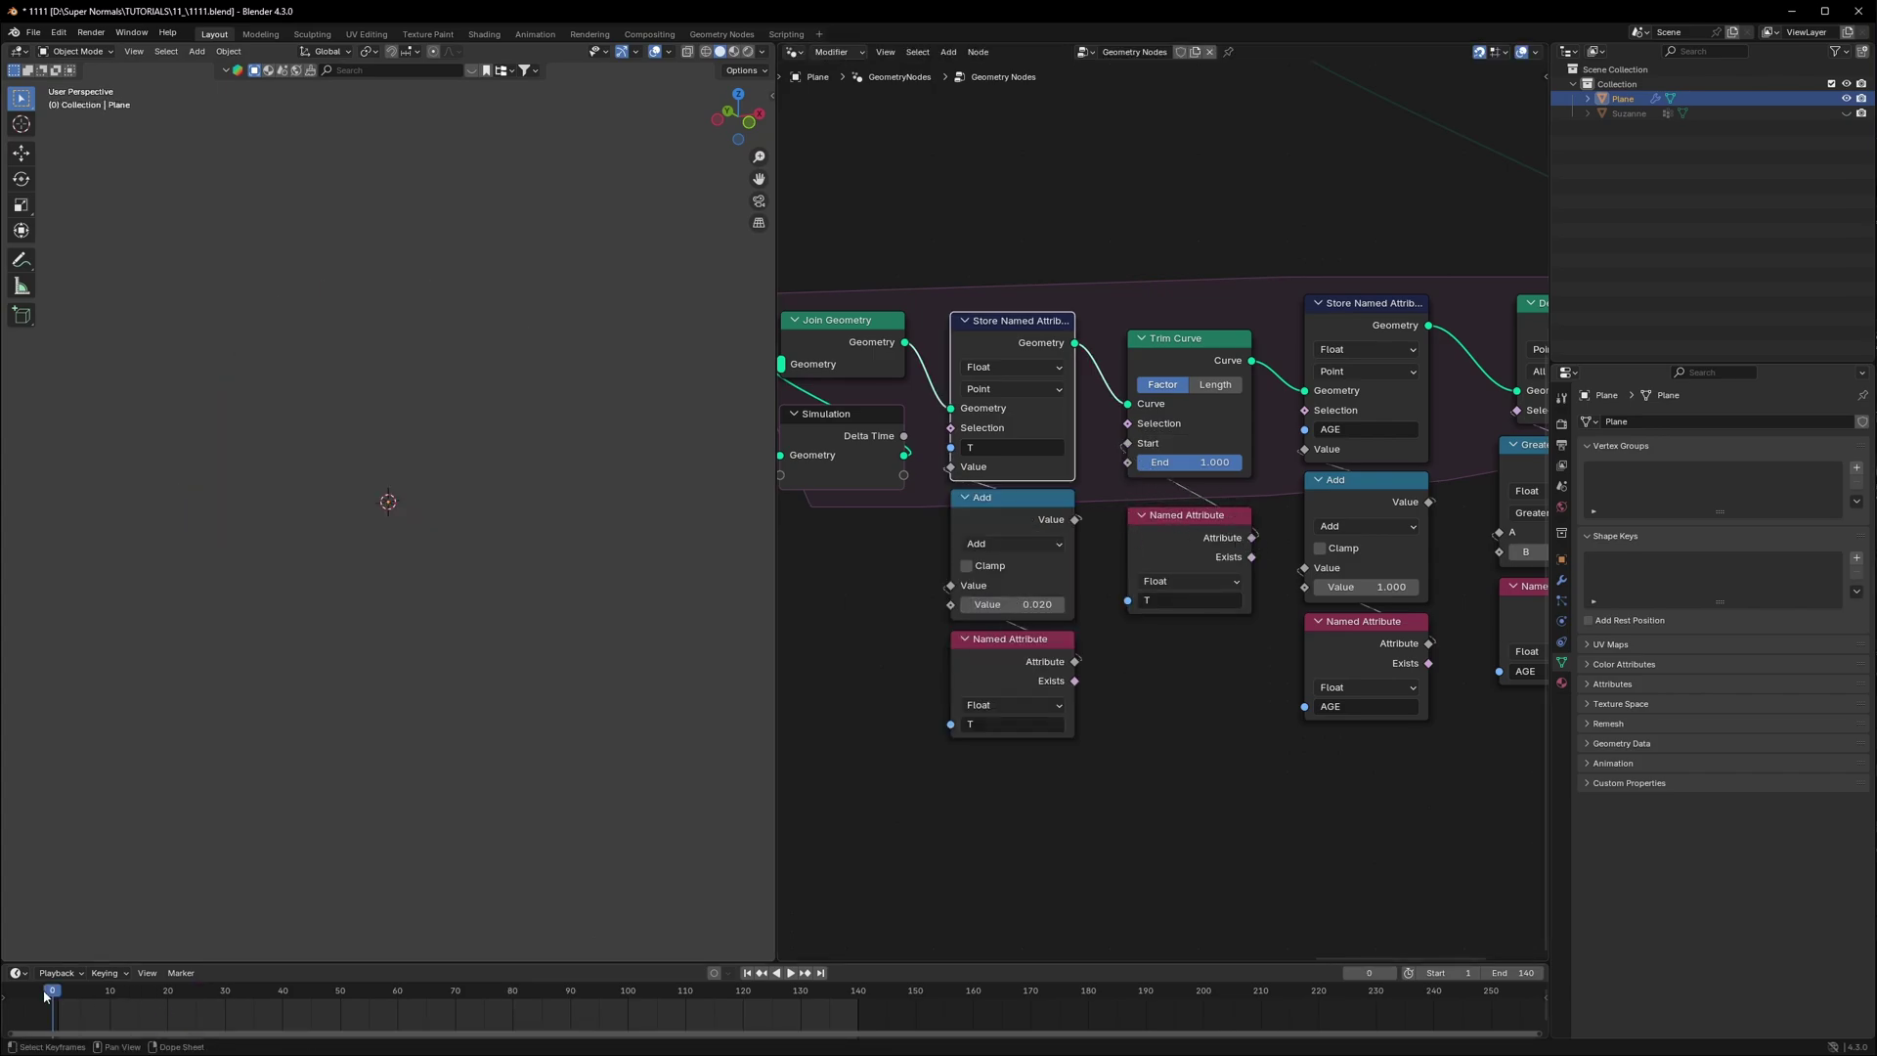
{"action": "key", "text": "space"}
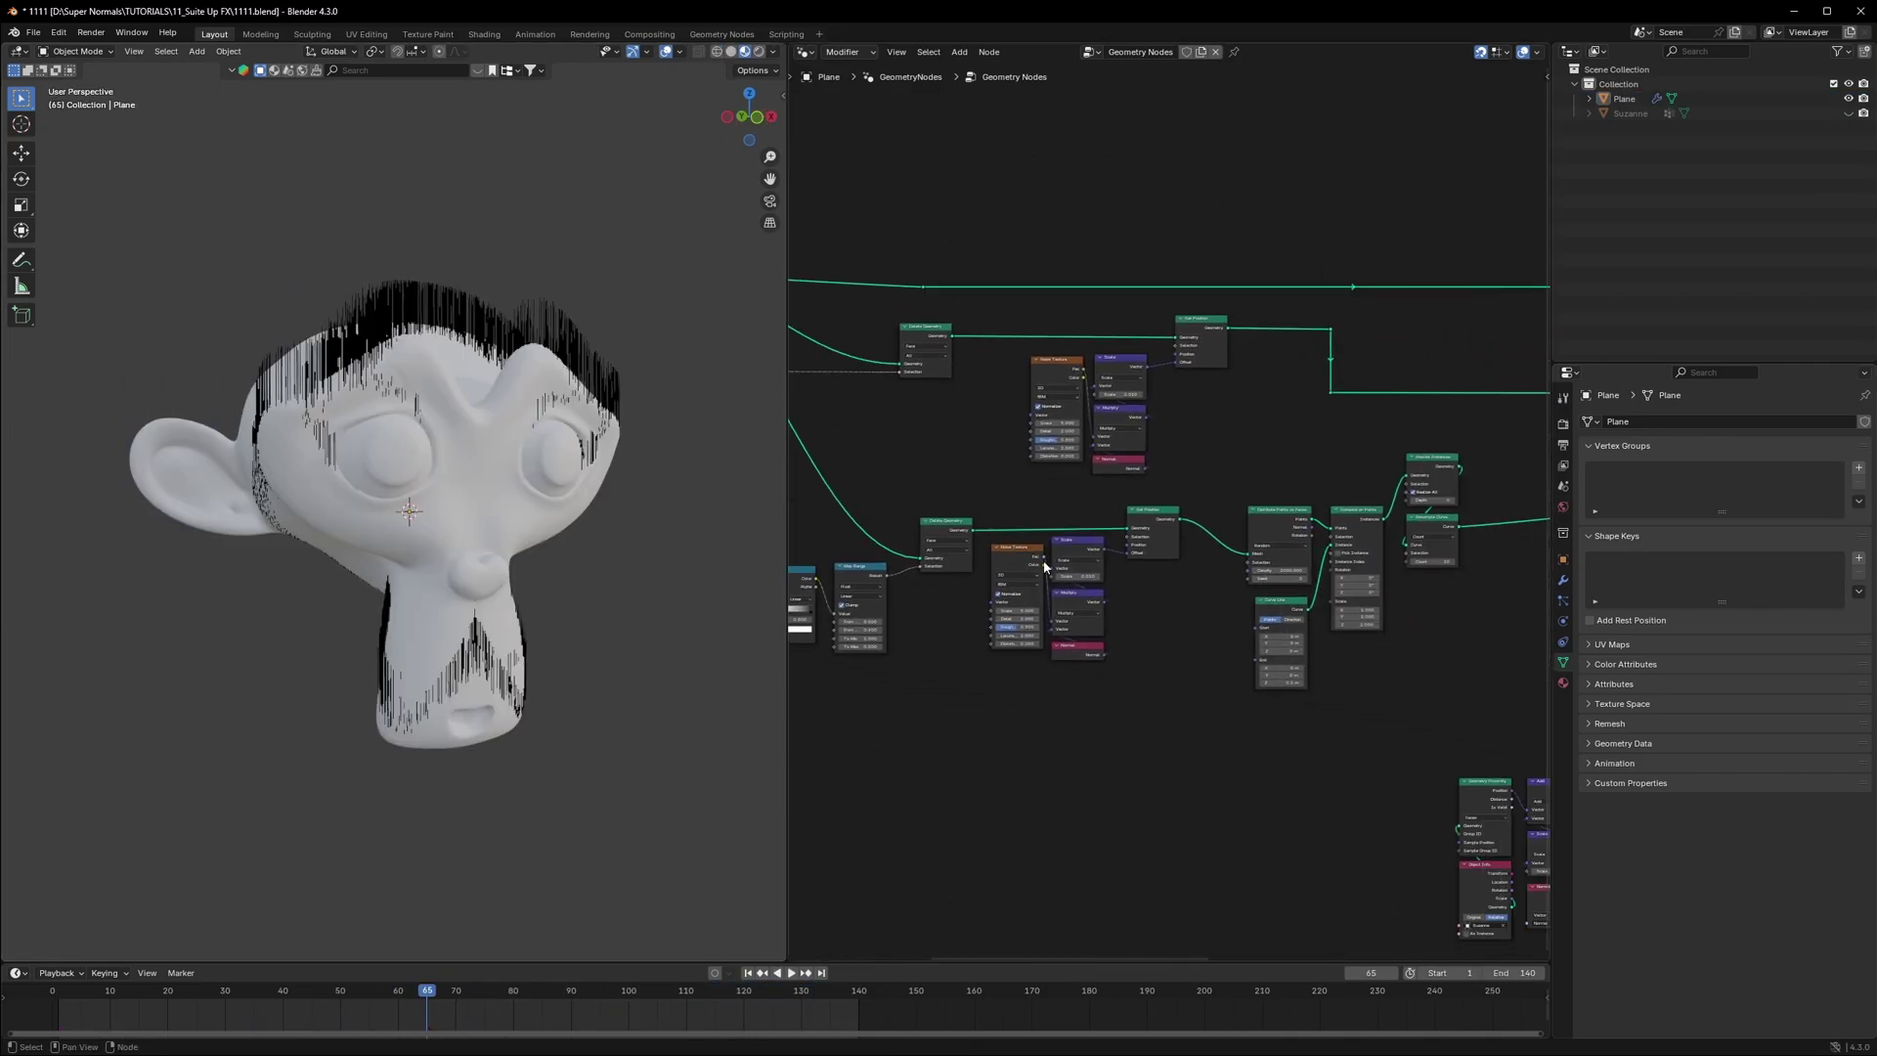
Step: Examine the node tree from Object Info through both Delete Geometry nodes and their downstream branches
{"action": "scroll", "coordinate": [1231, 637], "scroll_direction": "up", "scroll_amount": 2}
{"action": "middle_click_drag", "start_coordinate": [1447, 726], "coordinate": [1156, 683]}
{"action": "middle_click_drag", "start_coordinate": [1021, 621], "coordinate": [1299, 721]}
{"action": "middle_click_drag", "start_coordinate": [1039, 577], "coordinate": [1306, 694]}
{"action": "middle_click_drag", "start_coordinate": [1067, 616], "coordinate": [1194, 586]}
{"action": "scroll", "coordinate": [1408, 723], "scroll_direction": "up", "scroll_amount": 5}
{"action": "scroll", "coordinate": [1129, 559], "scroll_direction": "down", "scroll_amount": 5}
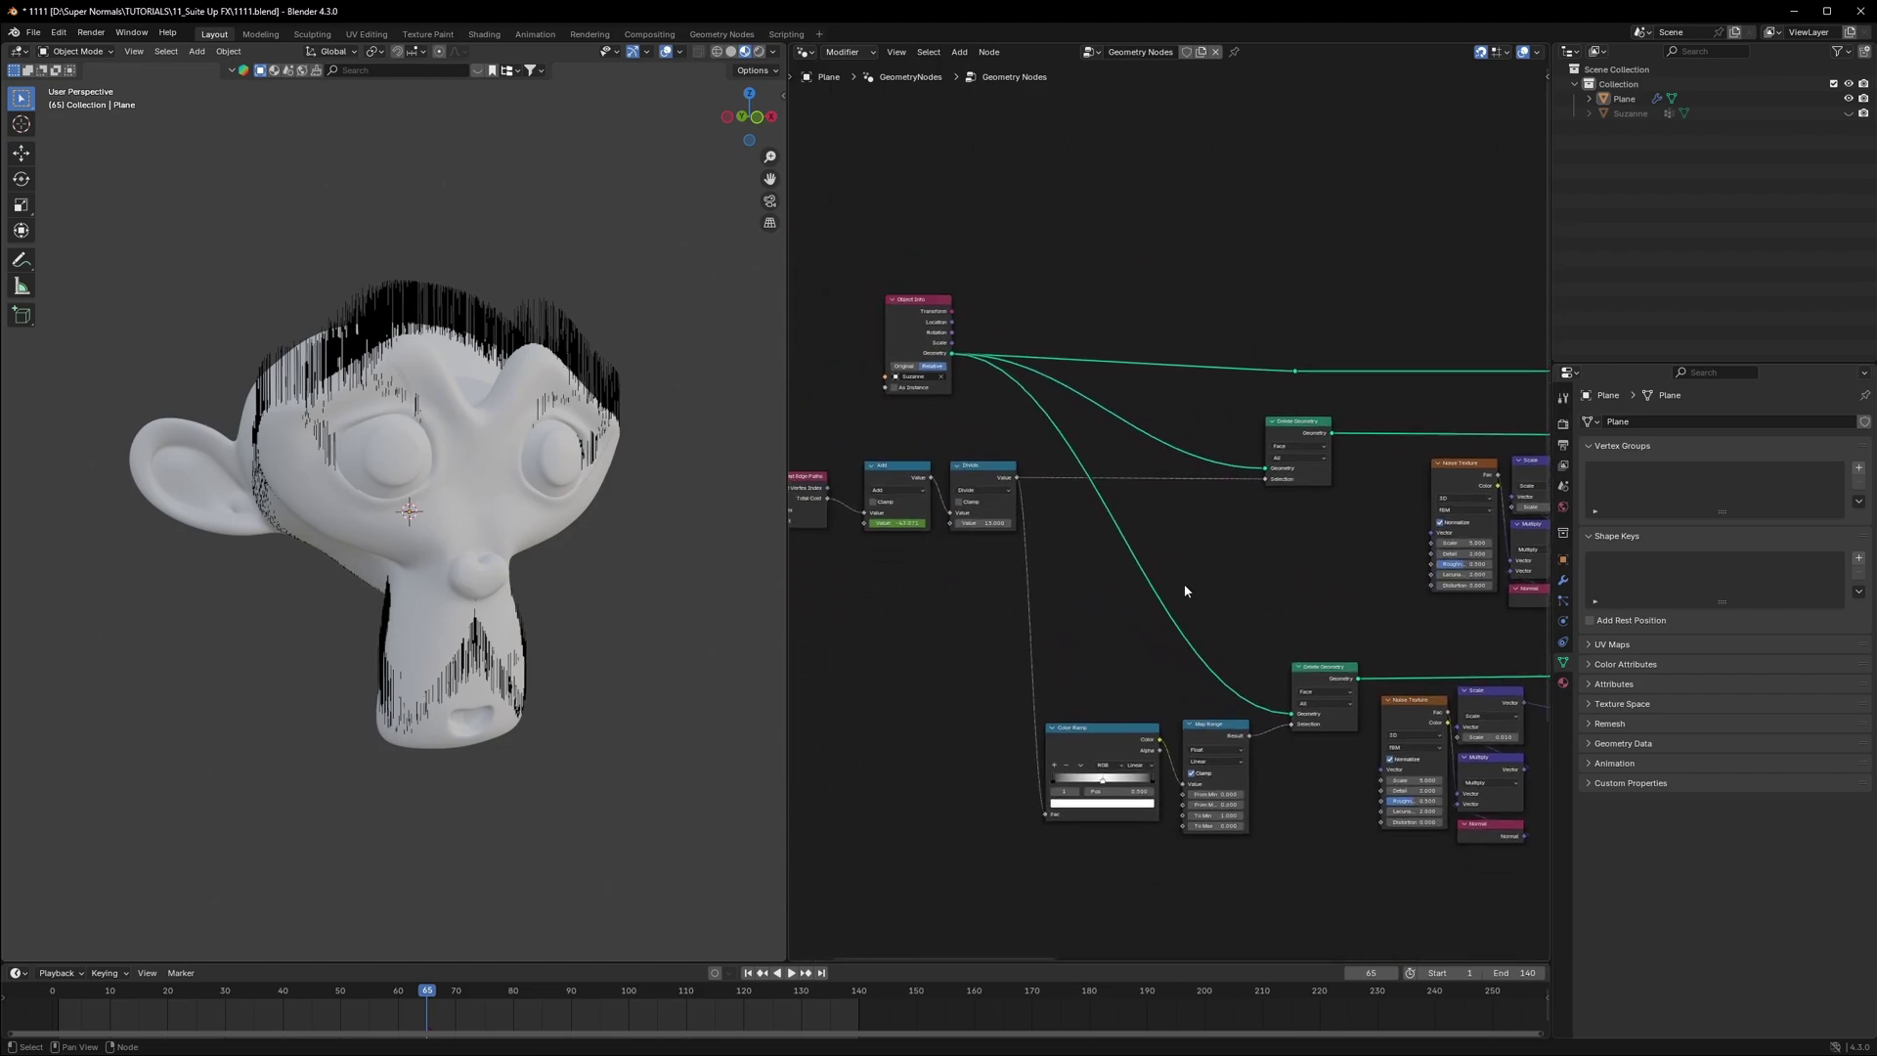
{"action": "scroll", "coordinate": [1185, 591], "scroll_direction": "up", "scroll_amount": 2}
{"action": "left_click_drag", "start_coordinate": [863, 272], "coordinate": [913, 293]}
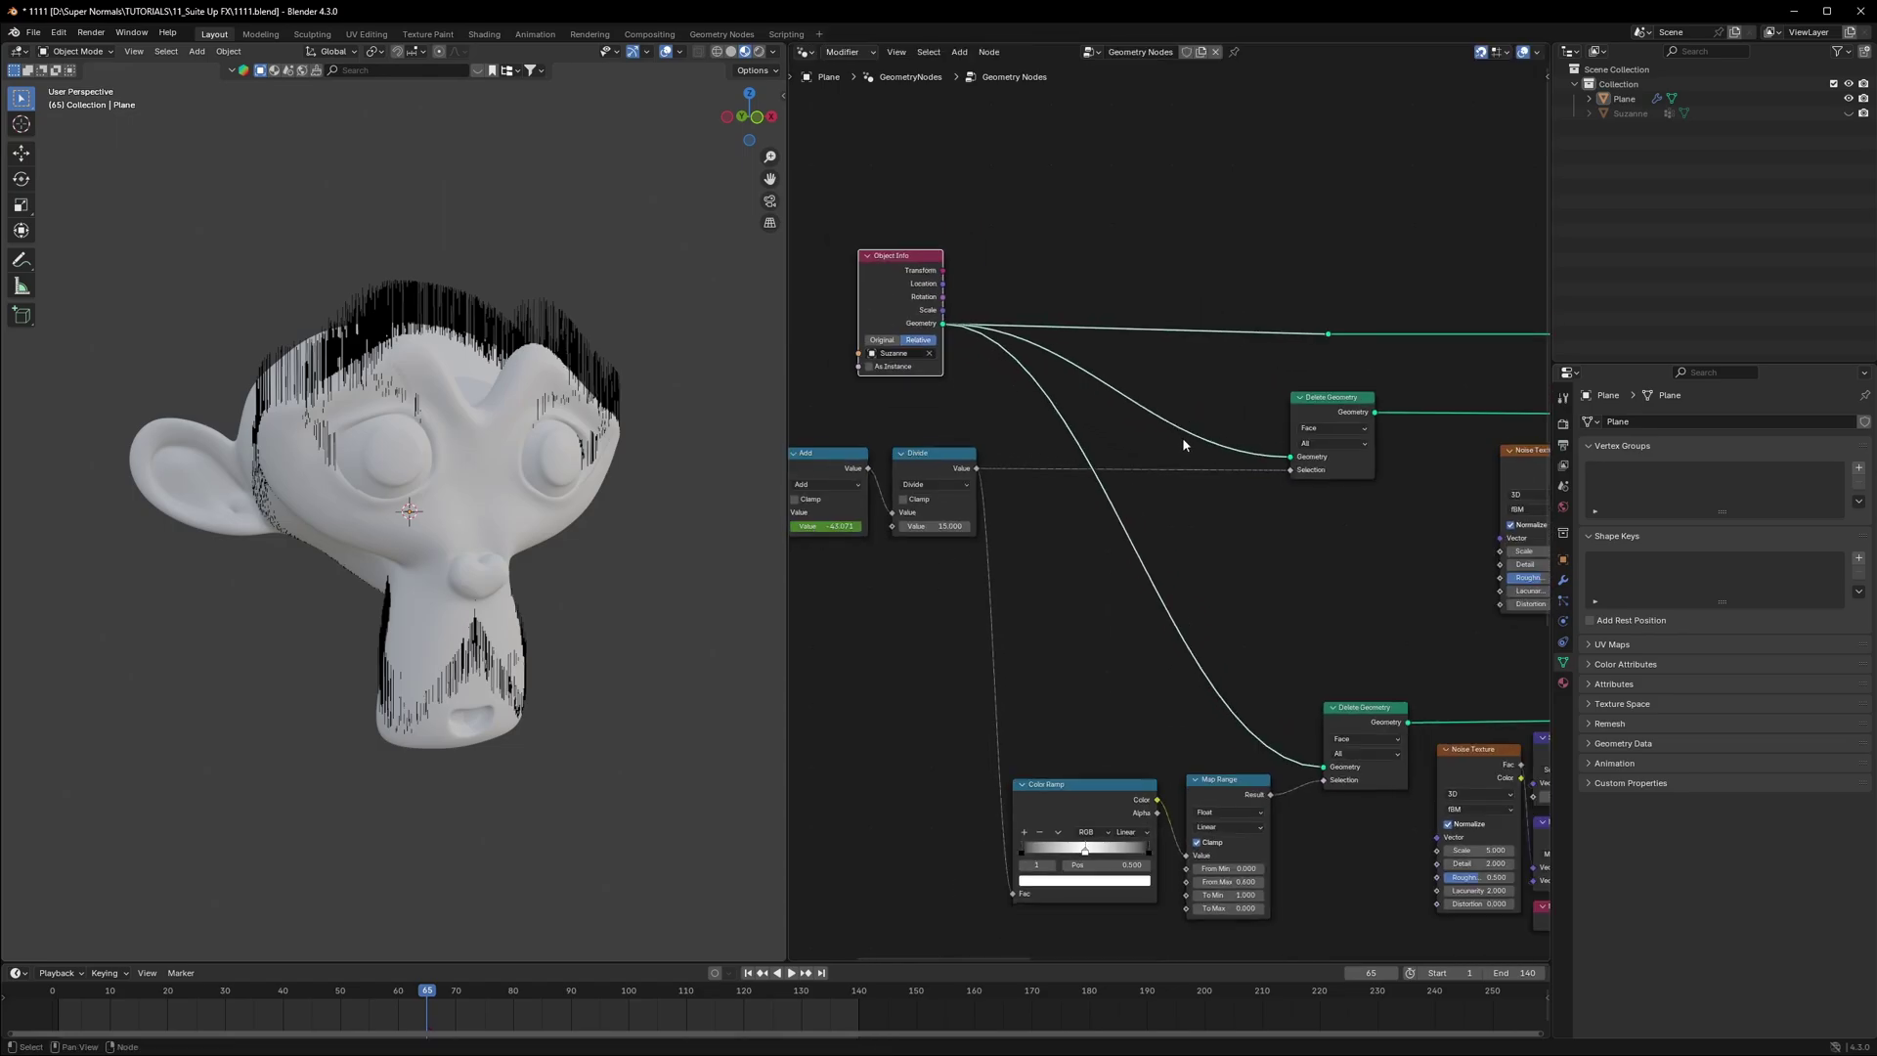
{"action": "left_click", "coordinate": [1317, 412]}
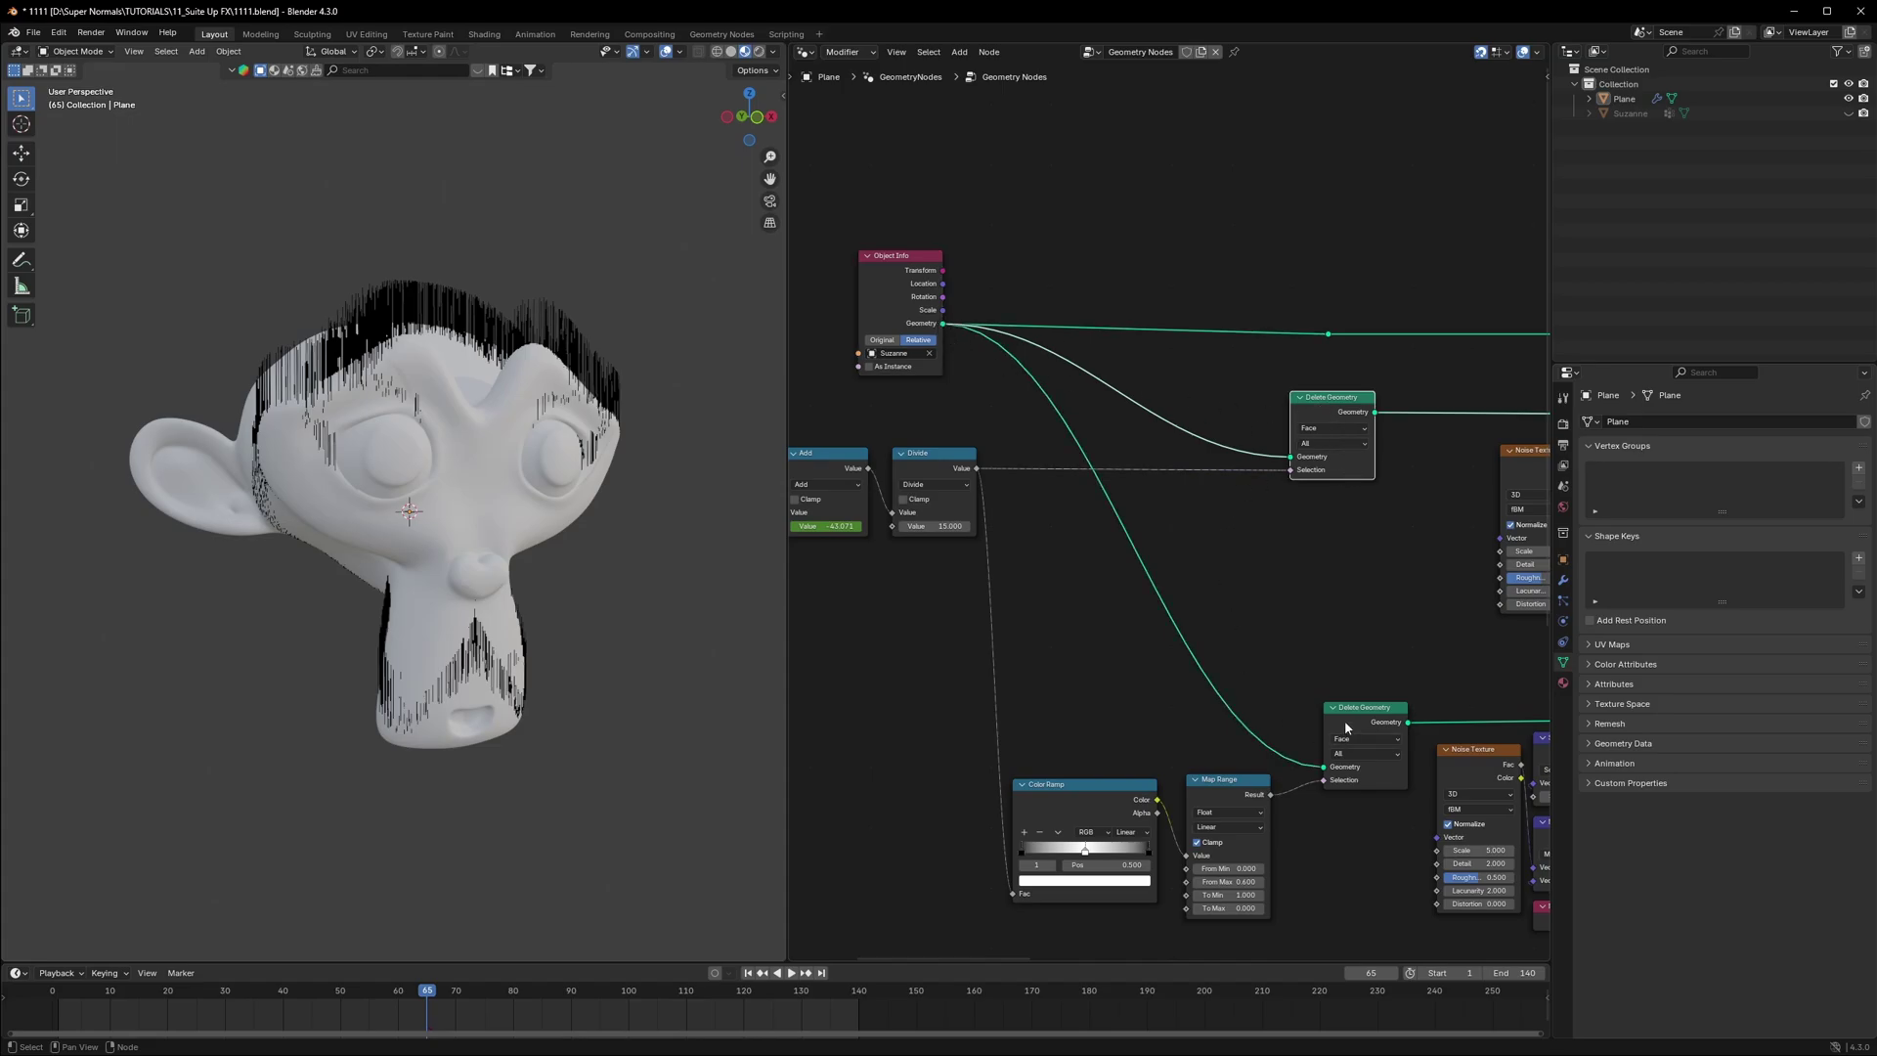
{"action": "scroll", "coordinate": [1346, 728], "scroll_direction": "down", "scroll_amount": 3}
{"action": "middle_click_drag", "start_coordinate": [1289, 349], "coordinate": [1108, 481]}
{"action": "scroll", "coordinate": [1270, 587], "scroll_direction": "up", "scroll_amount": 4}
{"action": "scroll", "coordinate": [1144, 593], "scroll_direction": "down", "scroll_amount": 6}
{"action": "middle_click_drag", "start_coordinate": [1144, 593], "coordinate": [1342, 625]}
{"action": "scroll", "coordinate": [1341, 625], "scroll_direction": "down", "scroll_amount": 1}
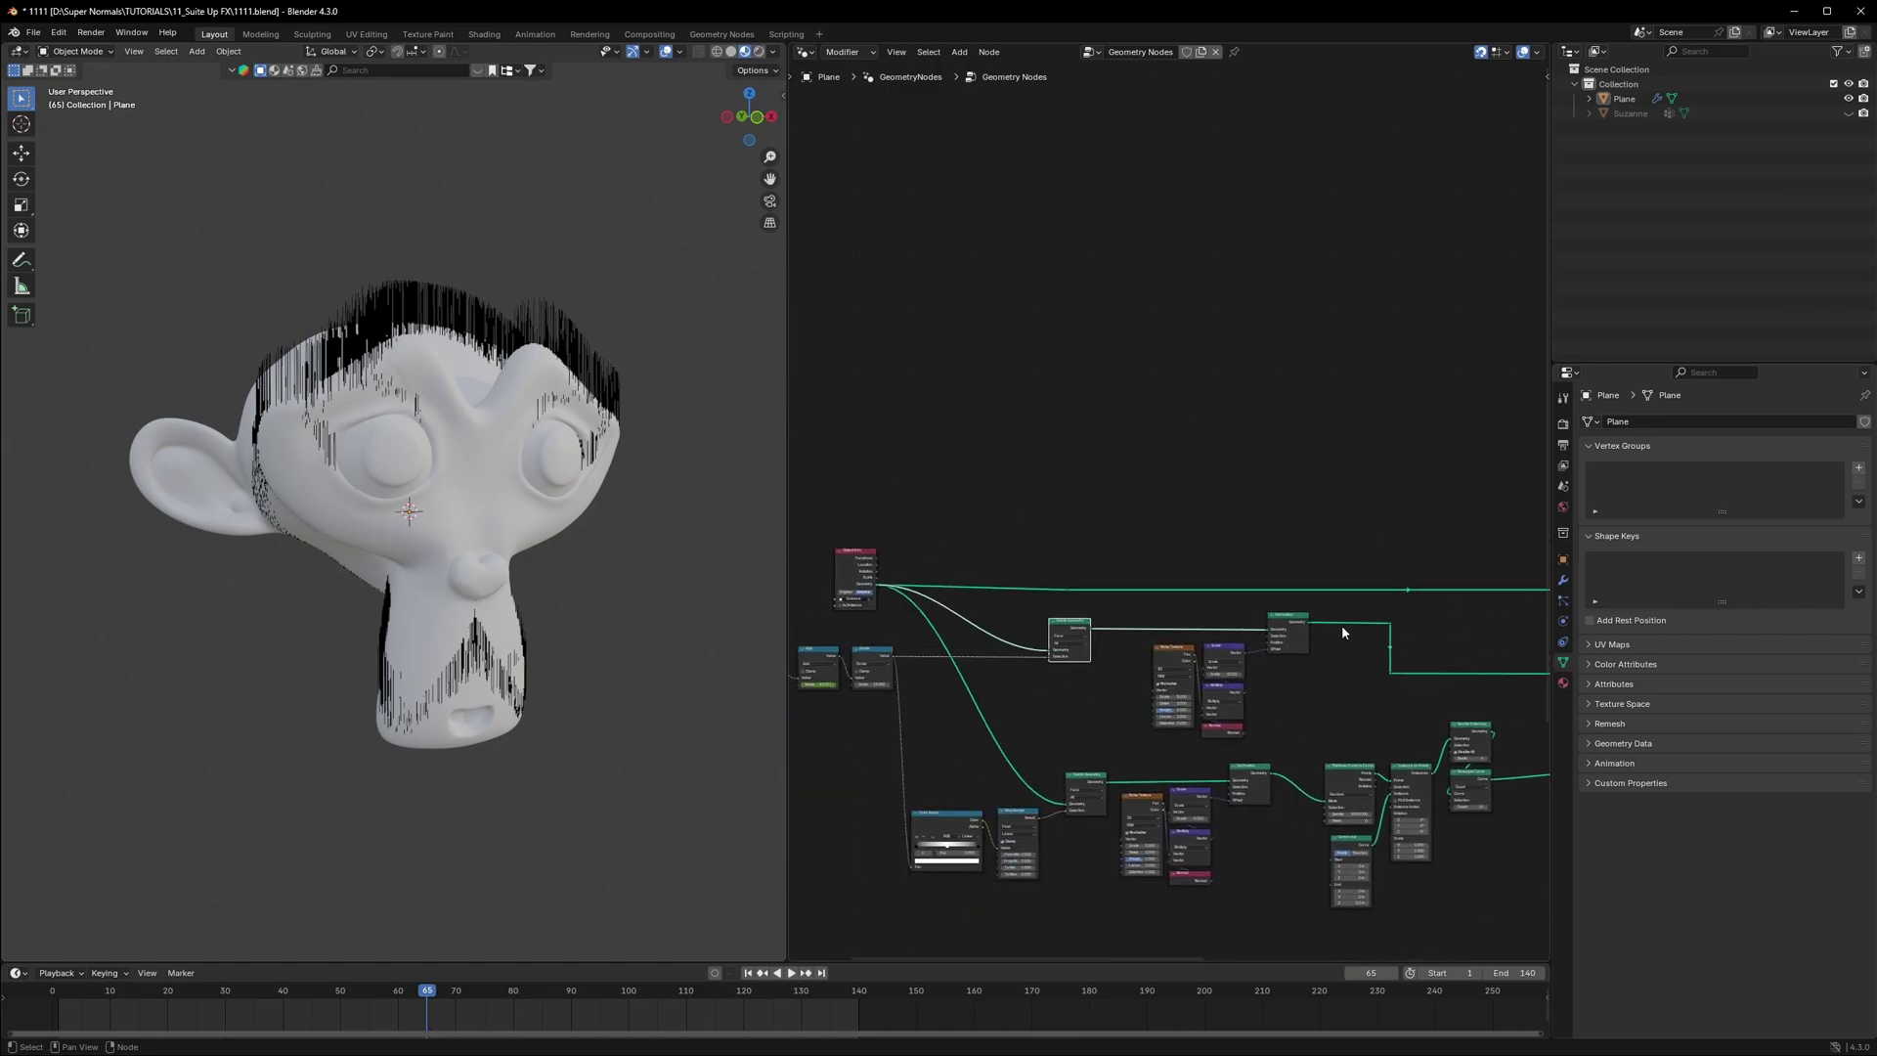
Step: Insert a Store Named Attribute node after Suzanne's Object Info so that it feeds all three geometry branches
{"action": "scroll", "coordinate": [1343, 629], "scroll_direction": "up", "scroll_amount": 4}
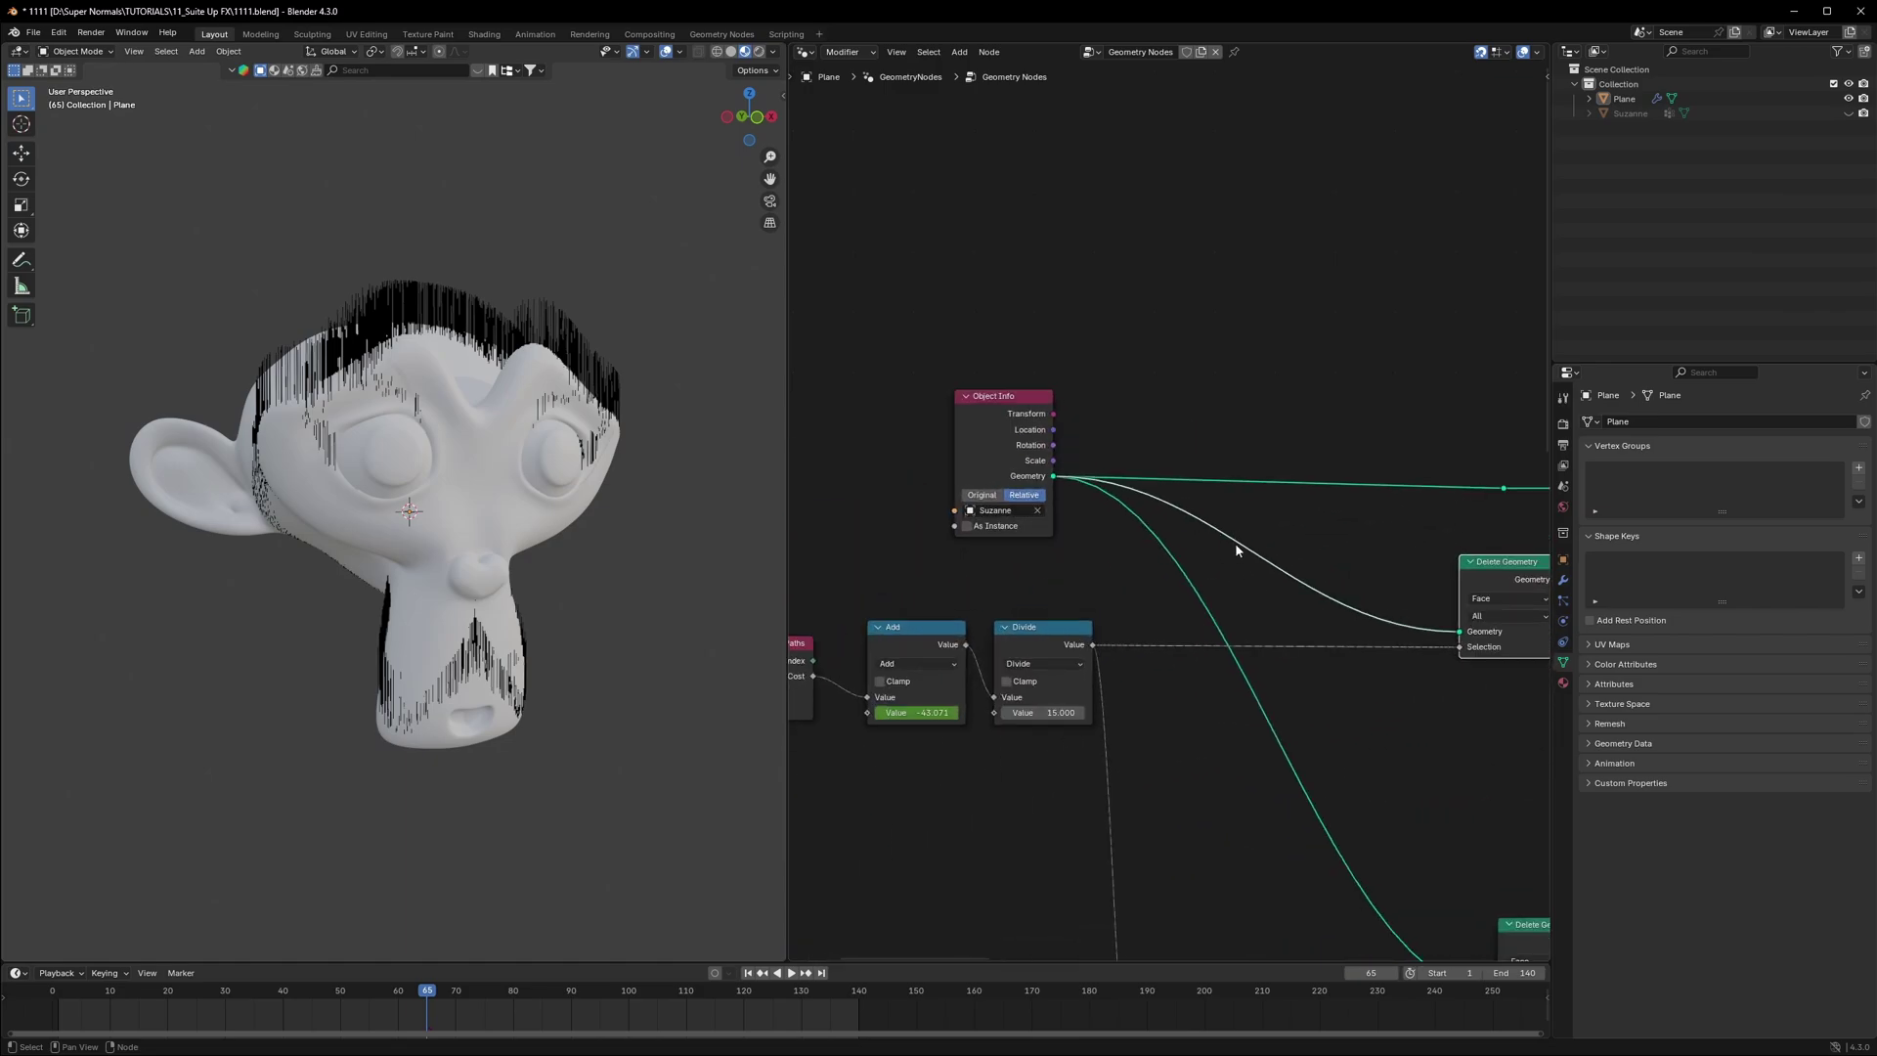
{"action": "scroll", "coordinate": [1173, 513], "scroll_direction": "up", "scroll_amount": 1}
{"action": "key", "text": "shift+a"}
{"action": "left_click", "coordinate": [1254, 506]}
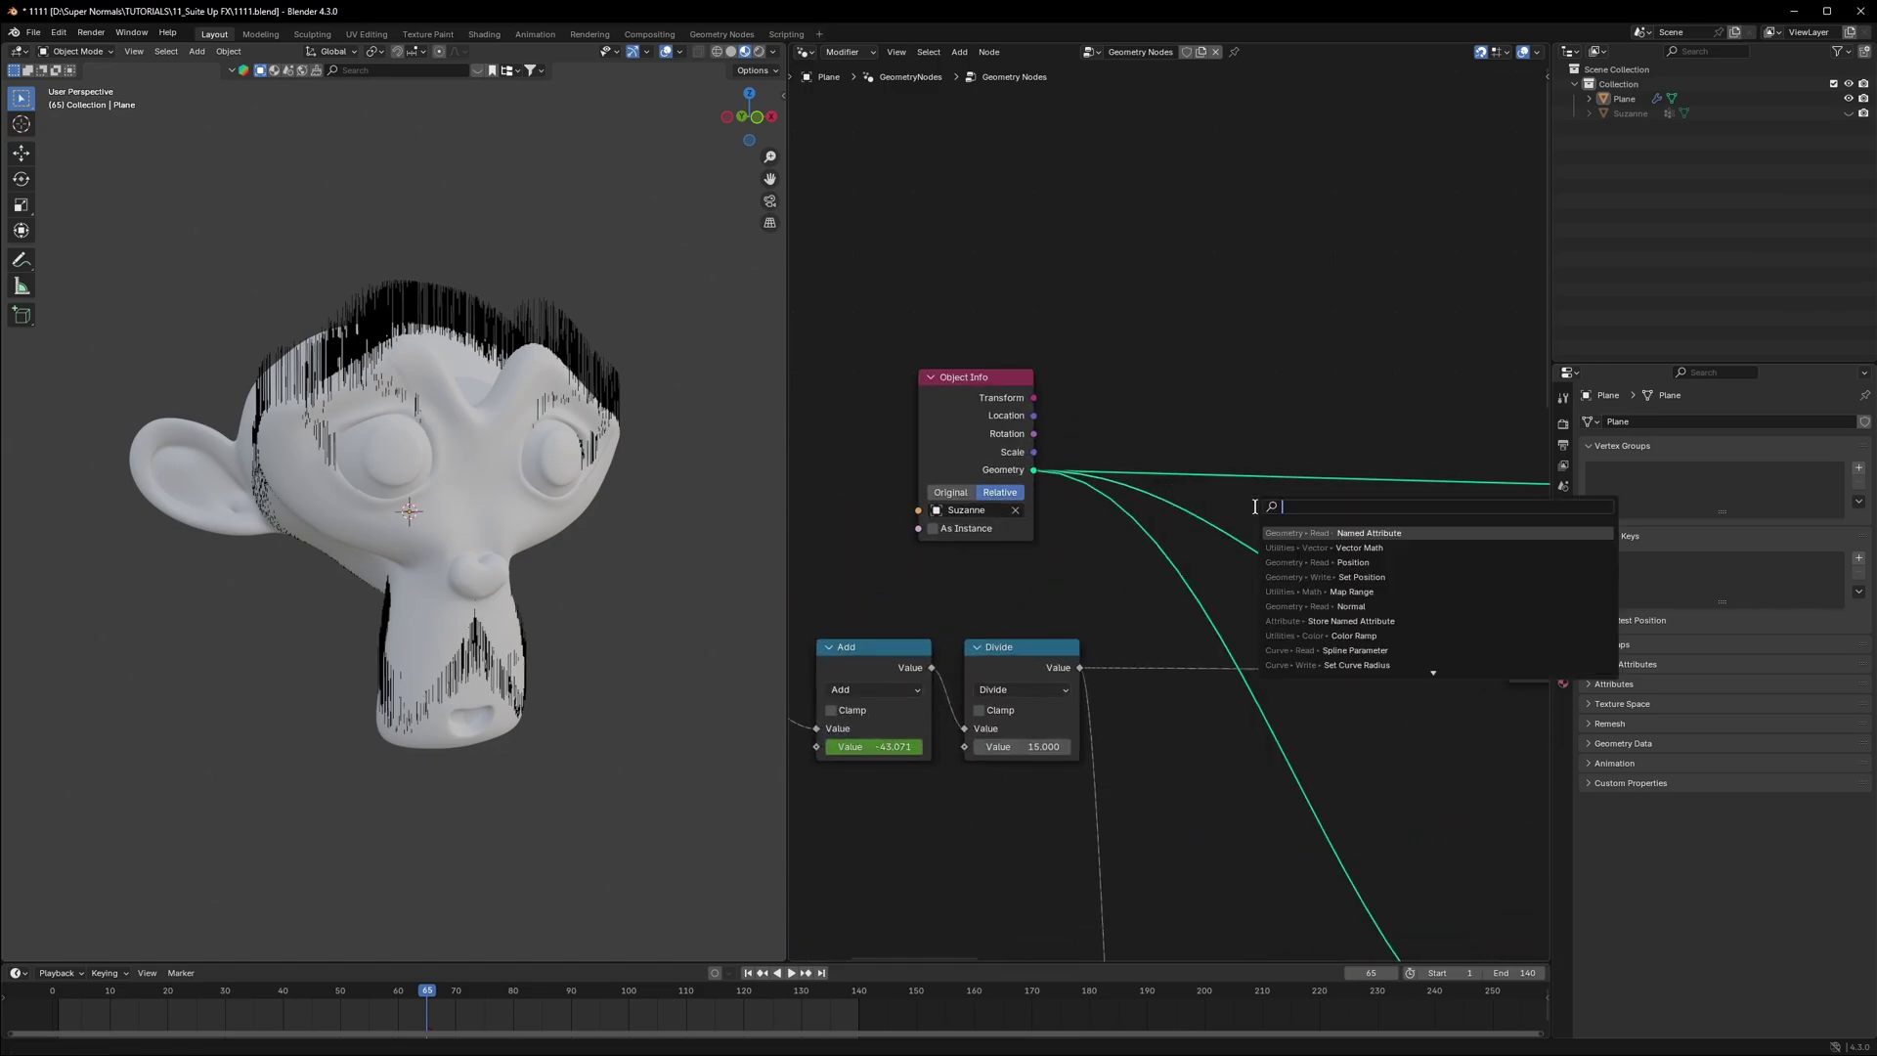
{"action": "left_click", "coordinate": [1351, 621]}
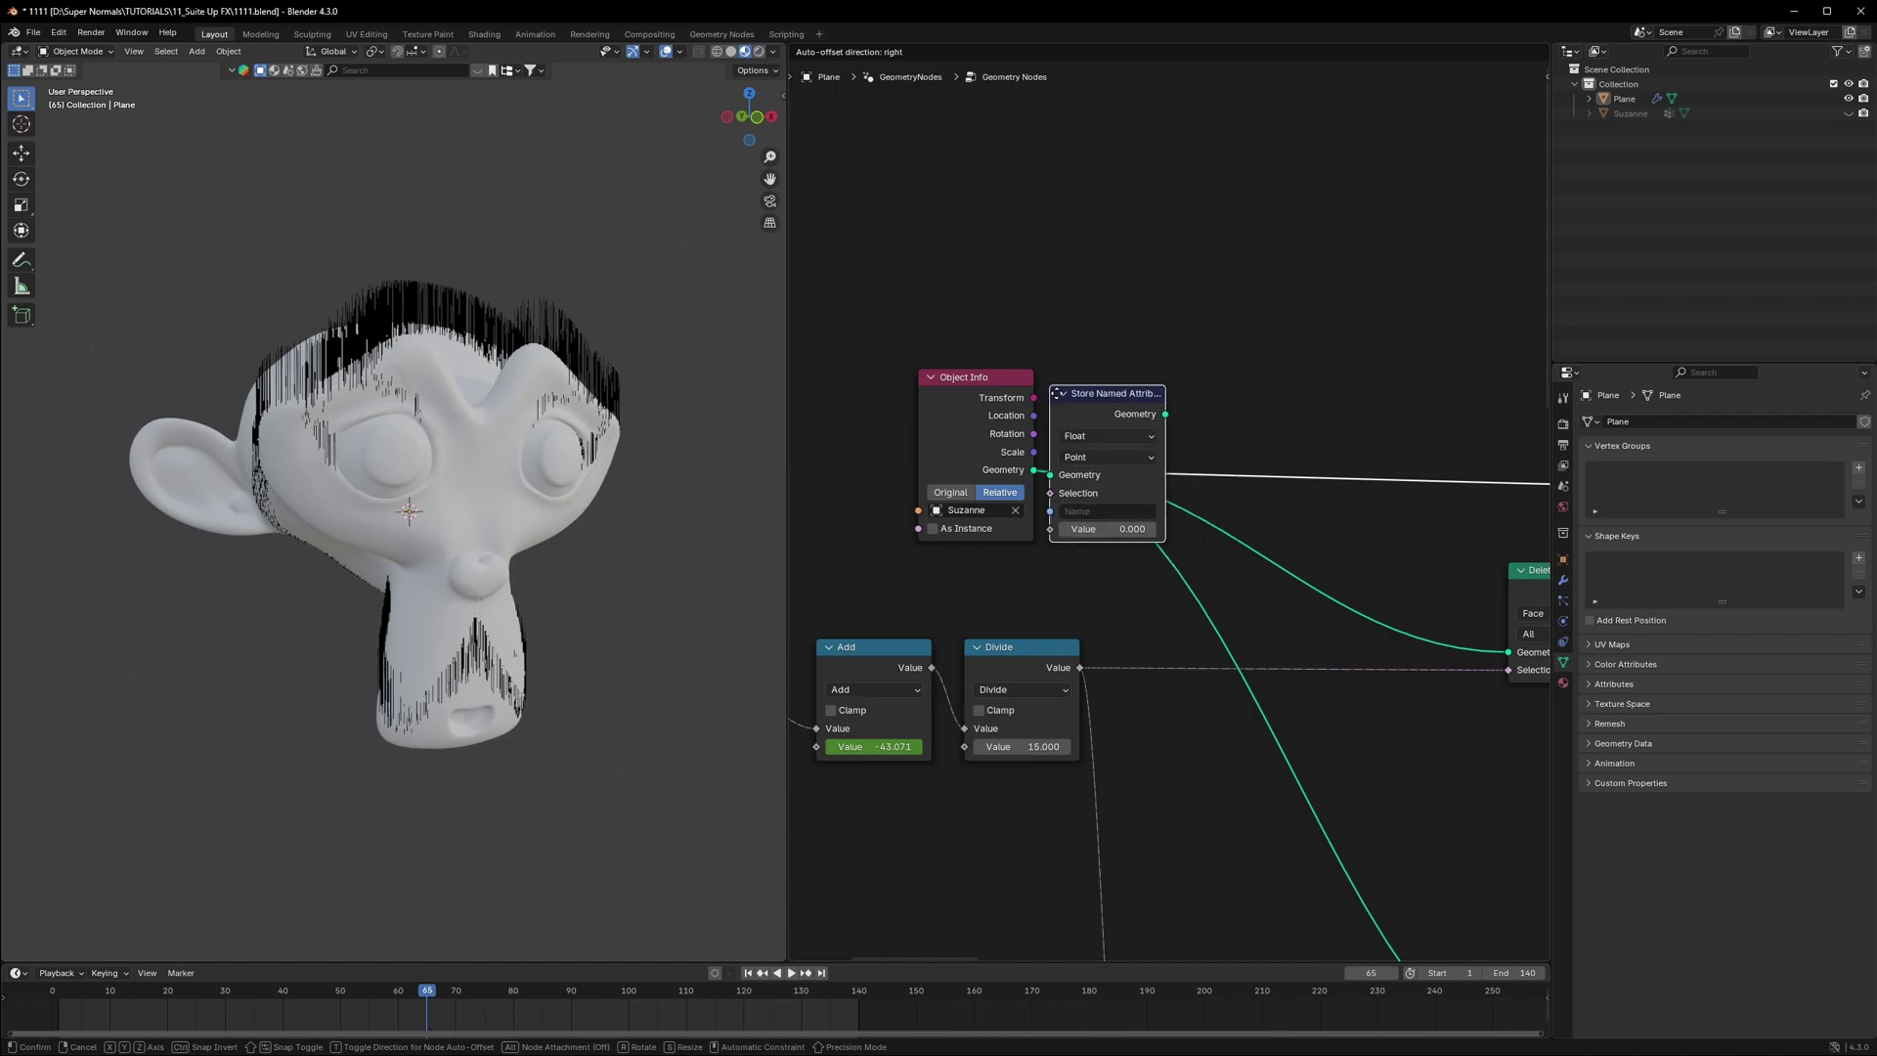
{"action": "left_click", "coordinate": [1210, 424]}
{"action": "middle_click_drag", "start_coordinate": [1226, 487], "coordinate": [1075, 390]}
{"action": "left_click_drag", "start_coordinate": [1088, 362], "coordinate": [1343, 808]}
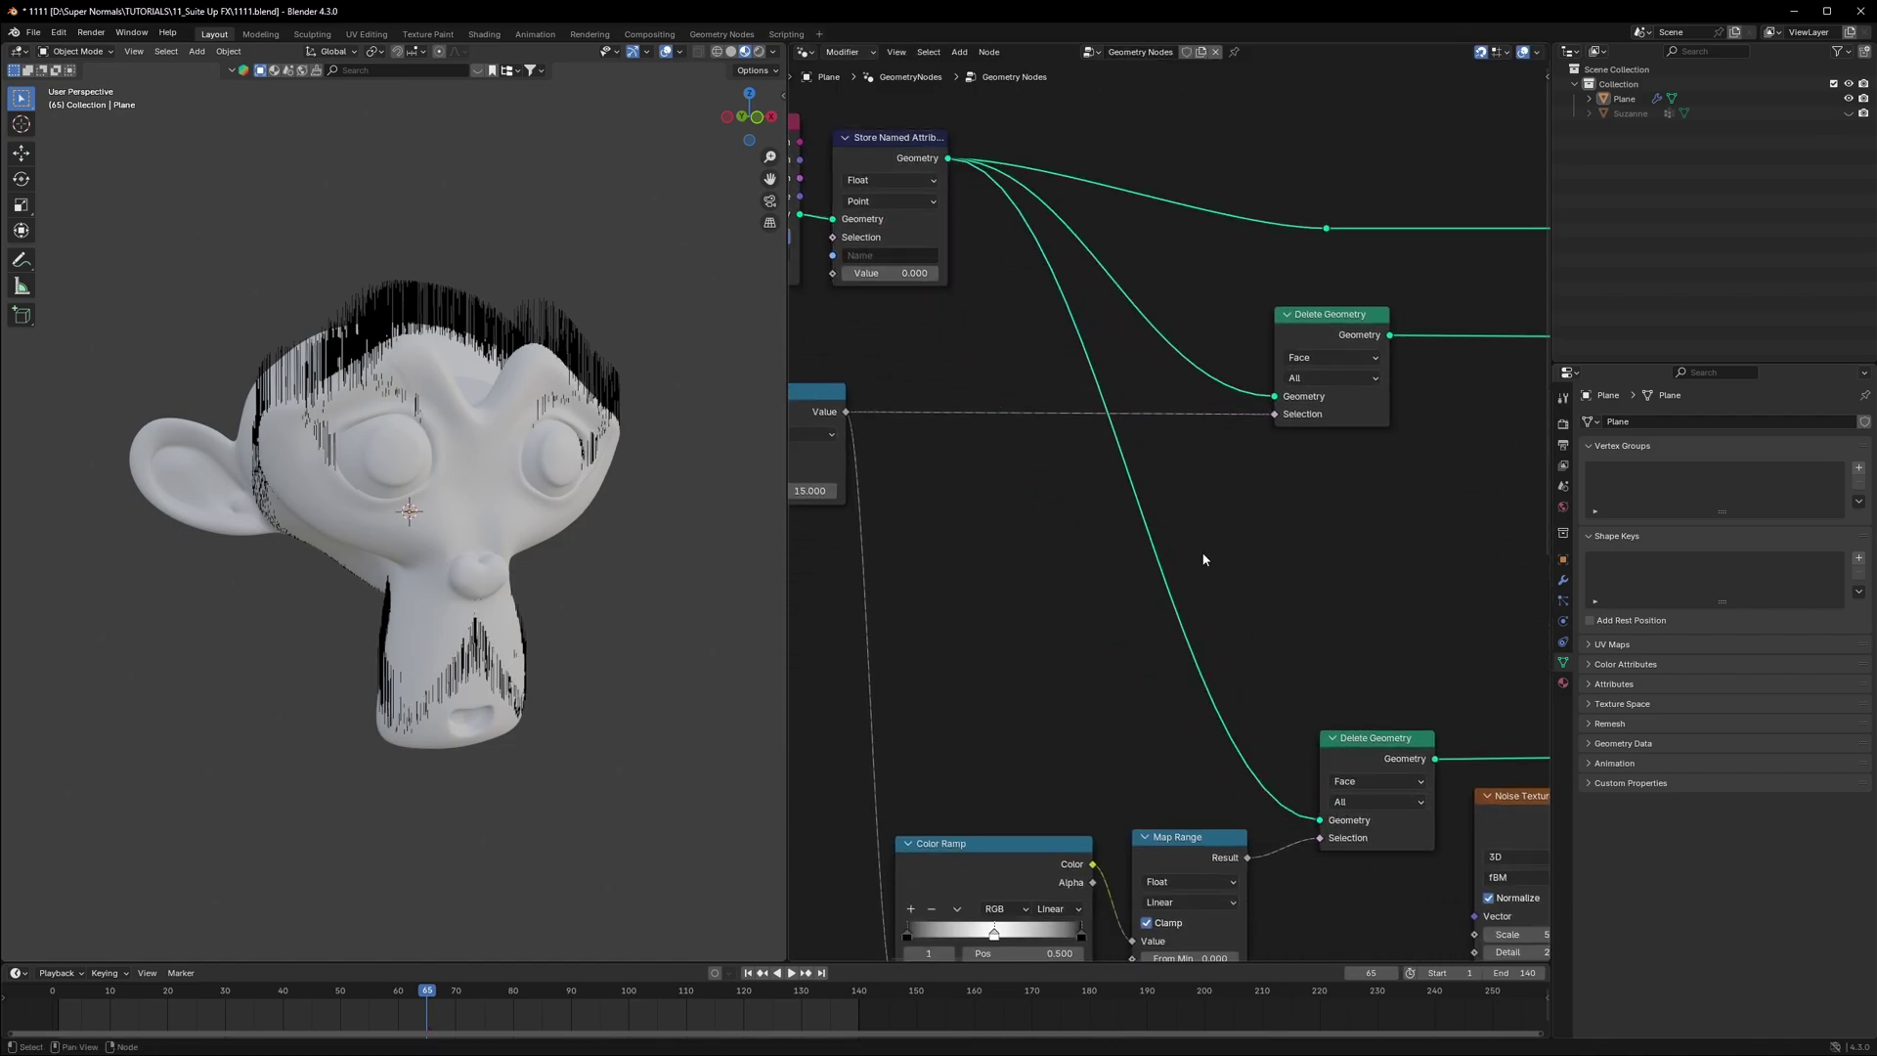
Step: Add a Normal node and feed it into the Value of the Store Named Attribute node after Suzanne's Object Info
{"action": "scroll", "coordinate": [1206, 549], "scroll_direction": "up", "scroll_amount": 4}
{"action": "middle_click_drag", "start_coordinate": [1336, 624], "coordinate": [1218, 611]}
{"action": "key", "text": "shift+a"}
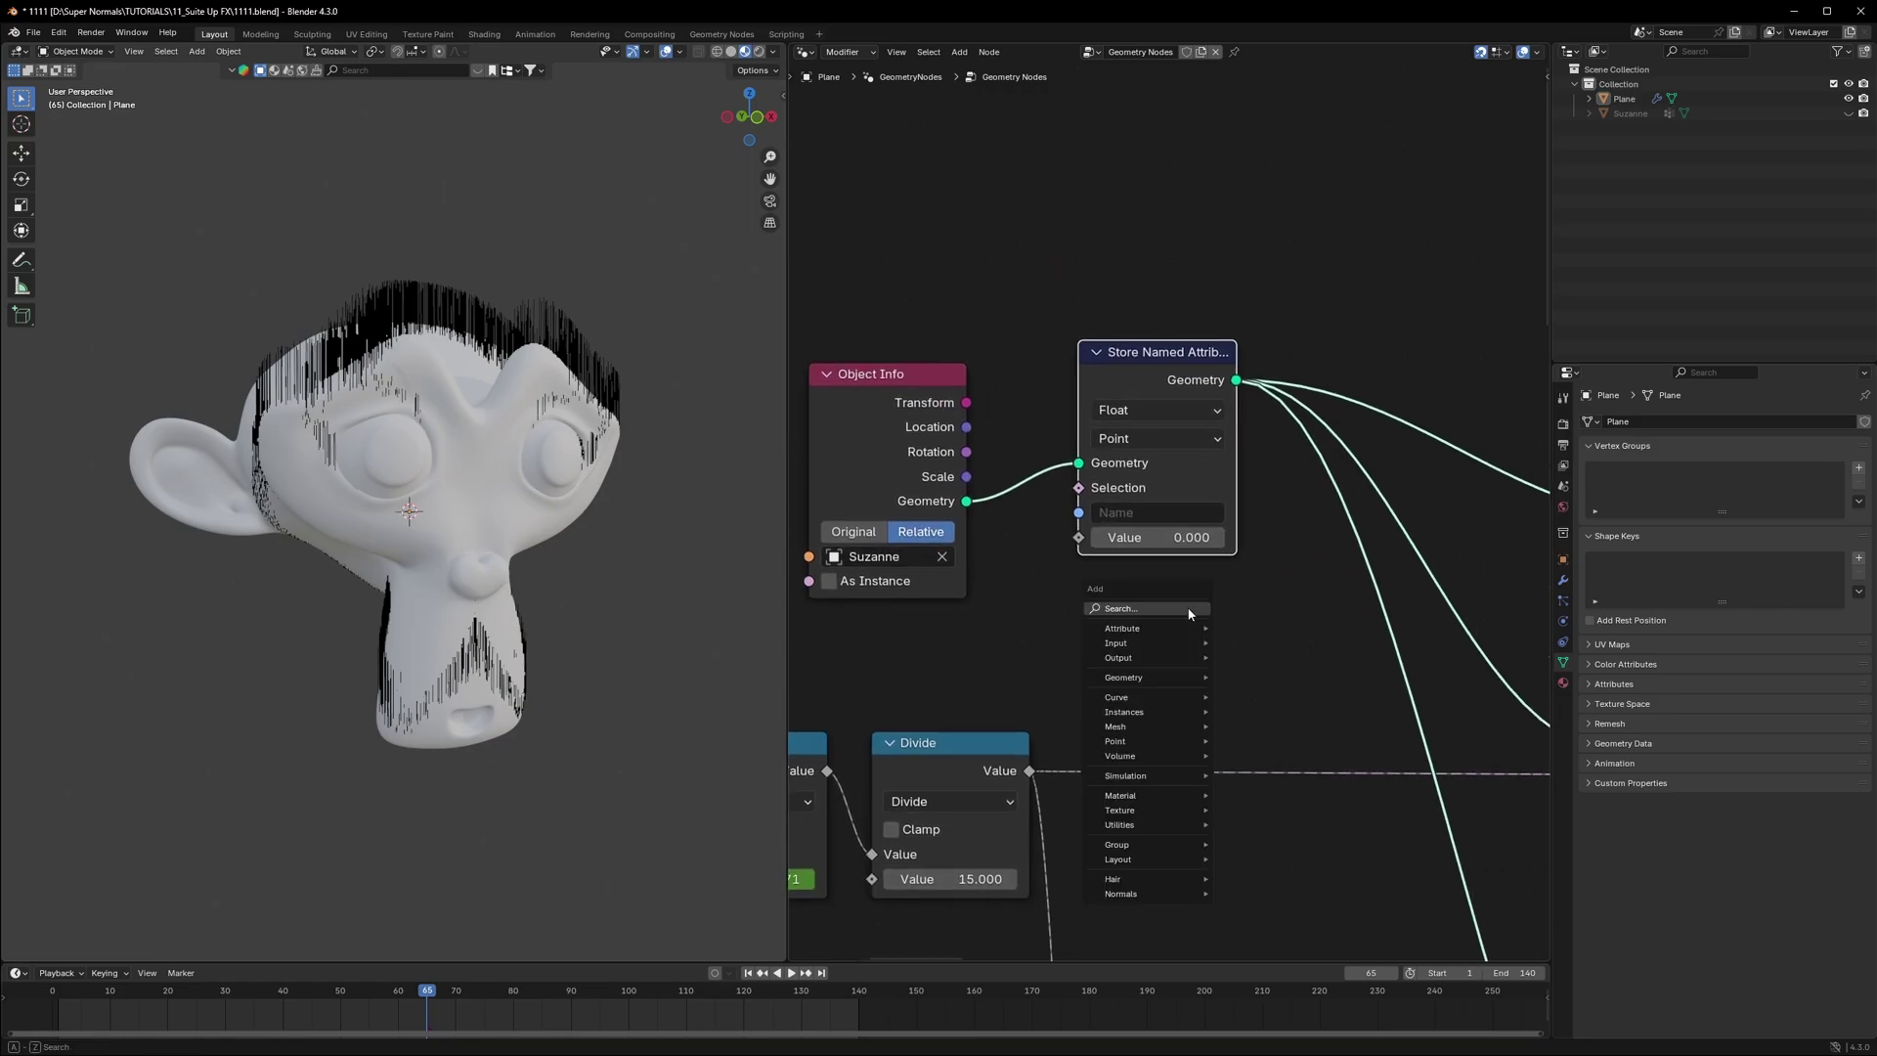
{"action": "type", "text": "norma"}
{"action": "key", "text": "Return"}
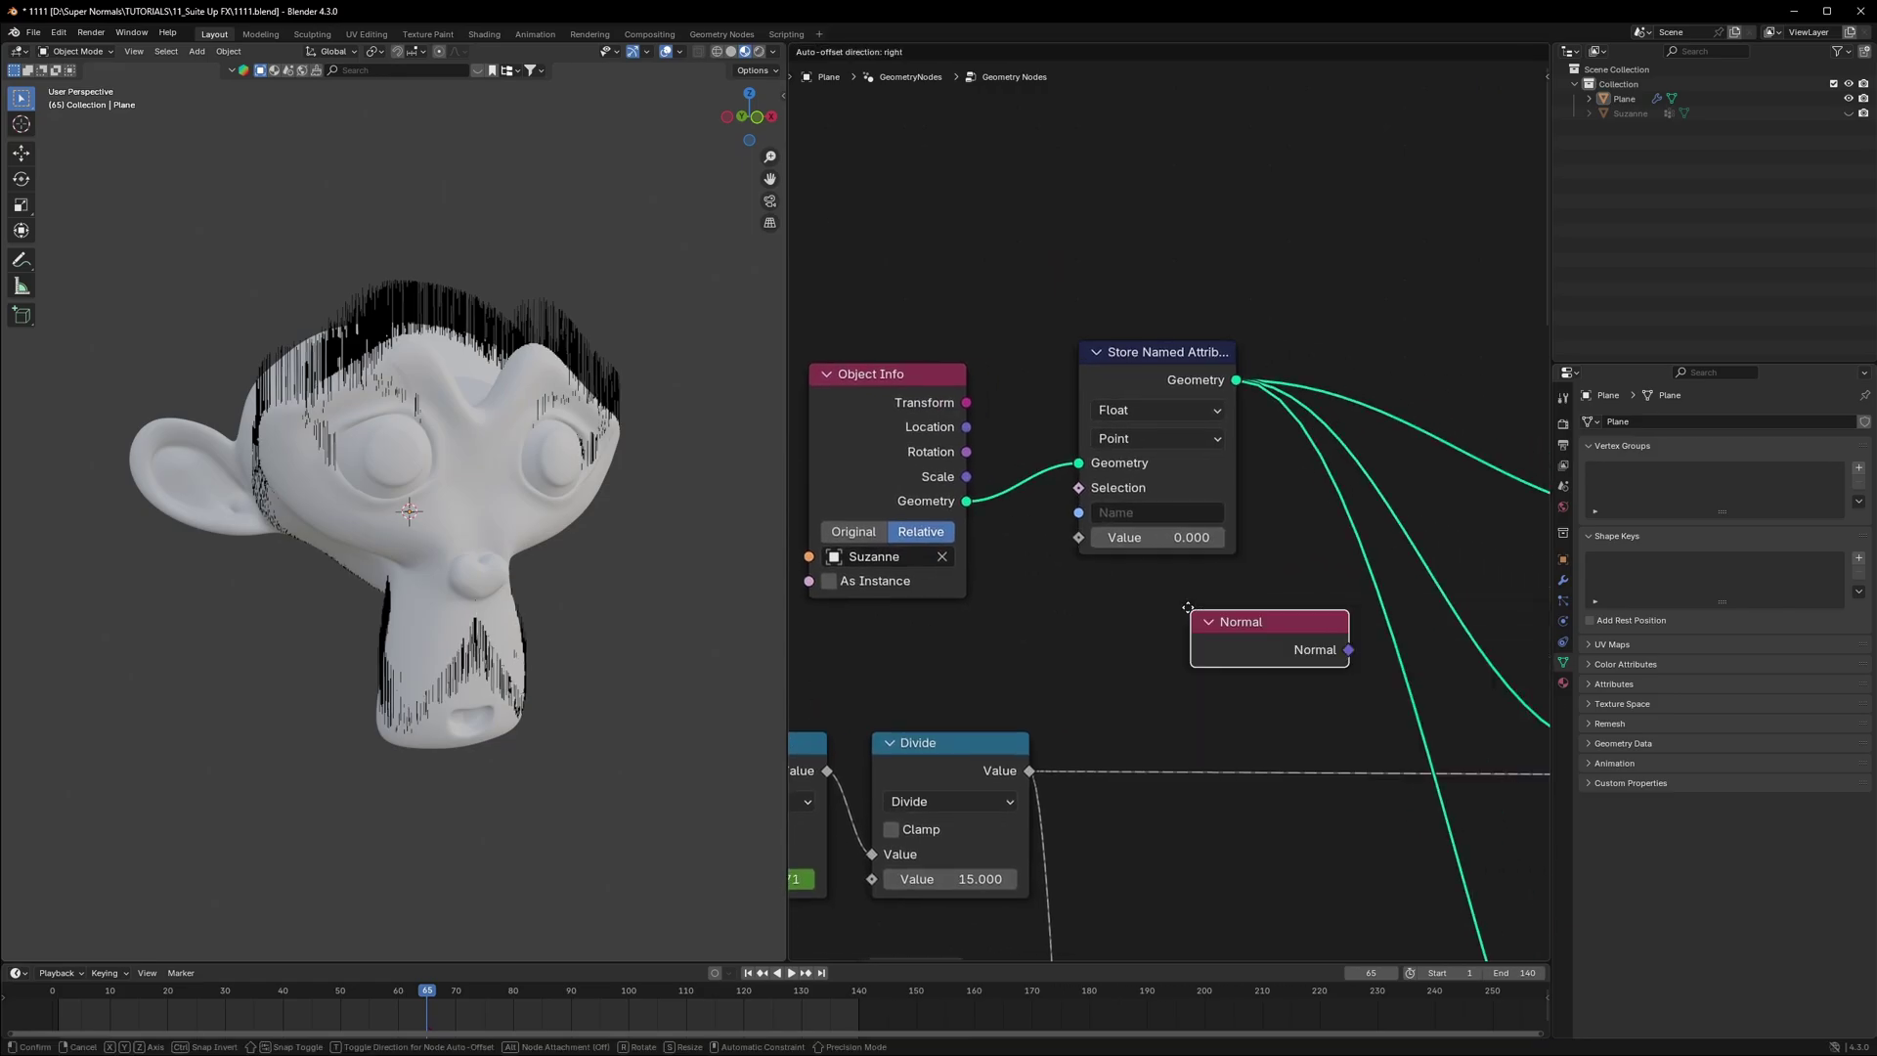
{"action": "left_click", "coordinate": [1229, 613]}
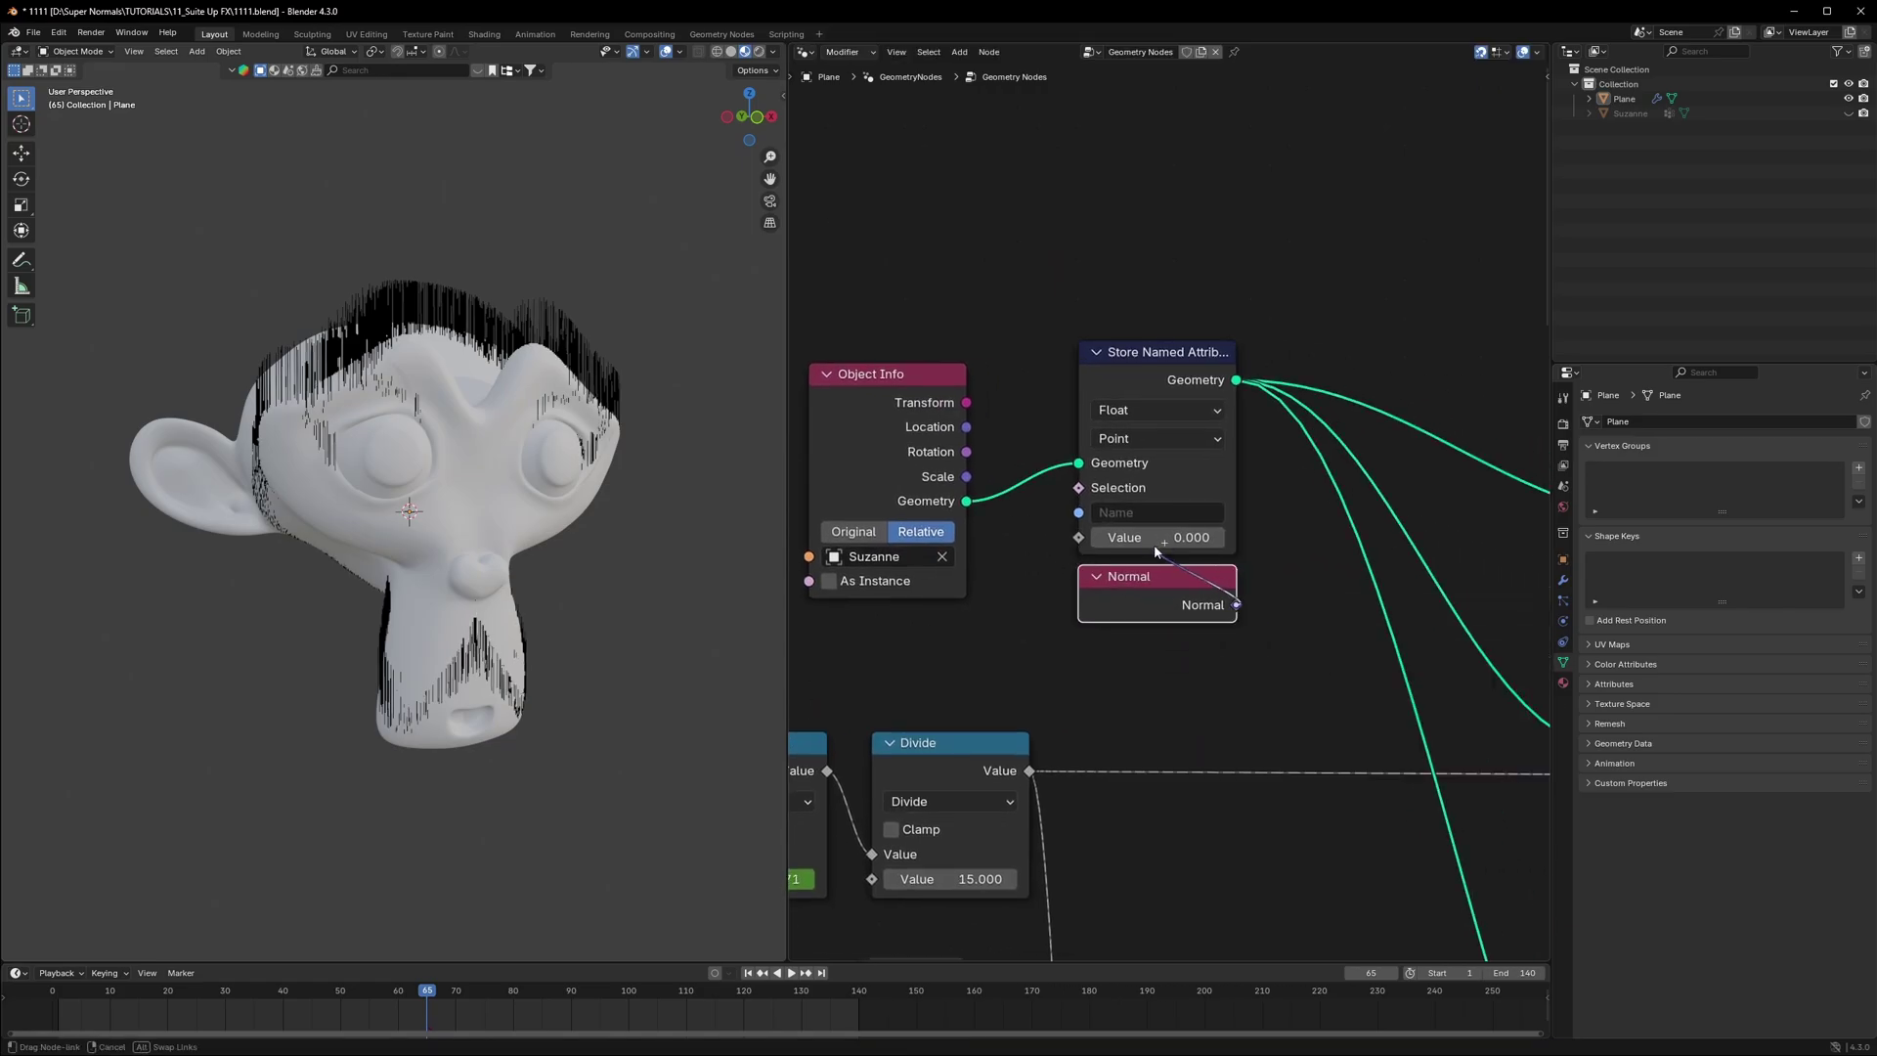
{"action": "left_click_drag", "start_coordinate": [1073, 551], "coordinate": [1077, 538]}
Step: Name the stored attribute NNN and set its data type to Vector
{"action": "left_click", "coordinate": [1120, 509]}
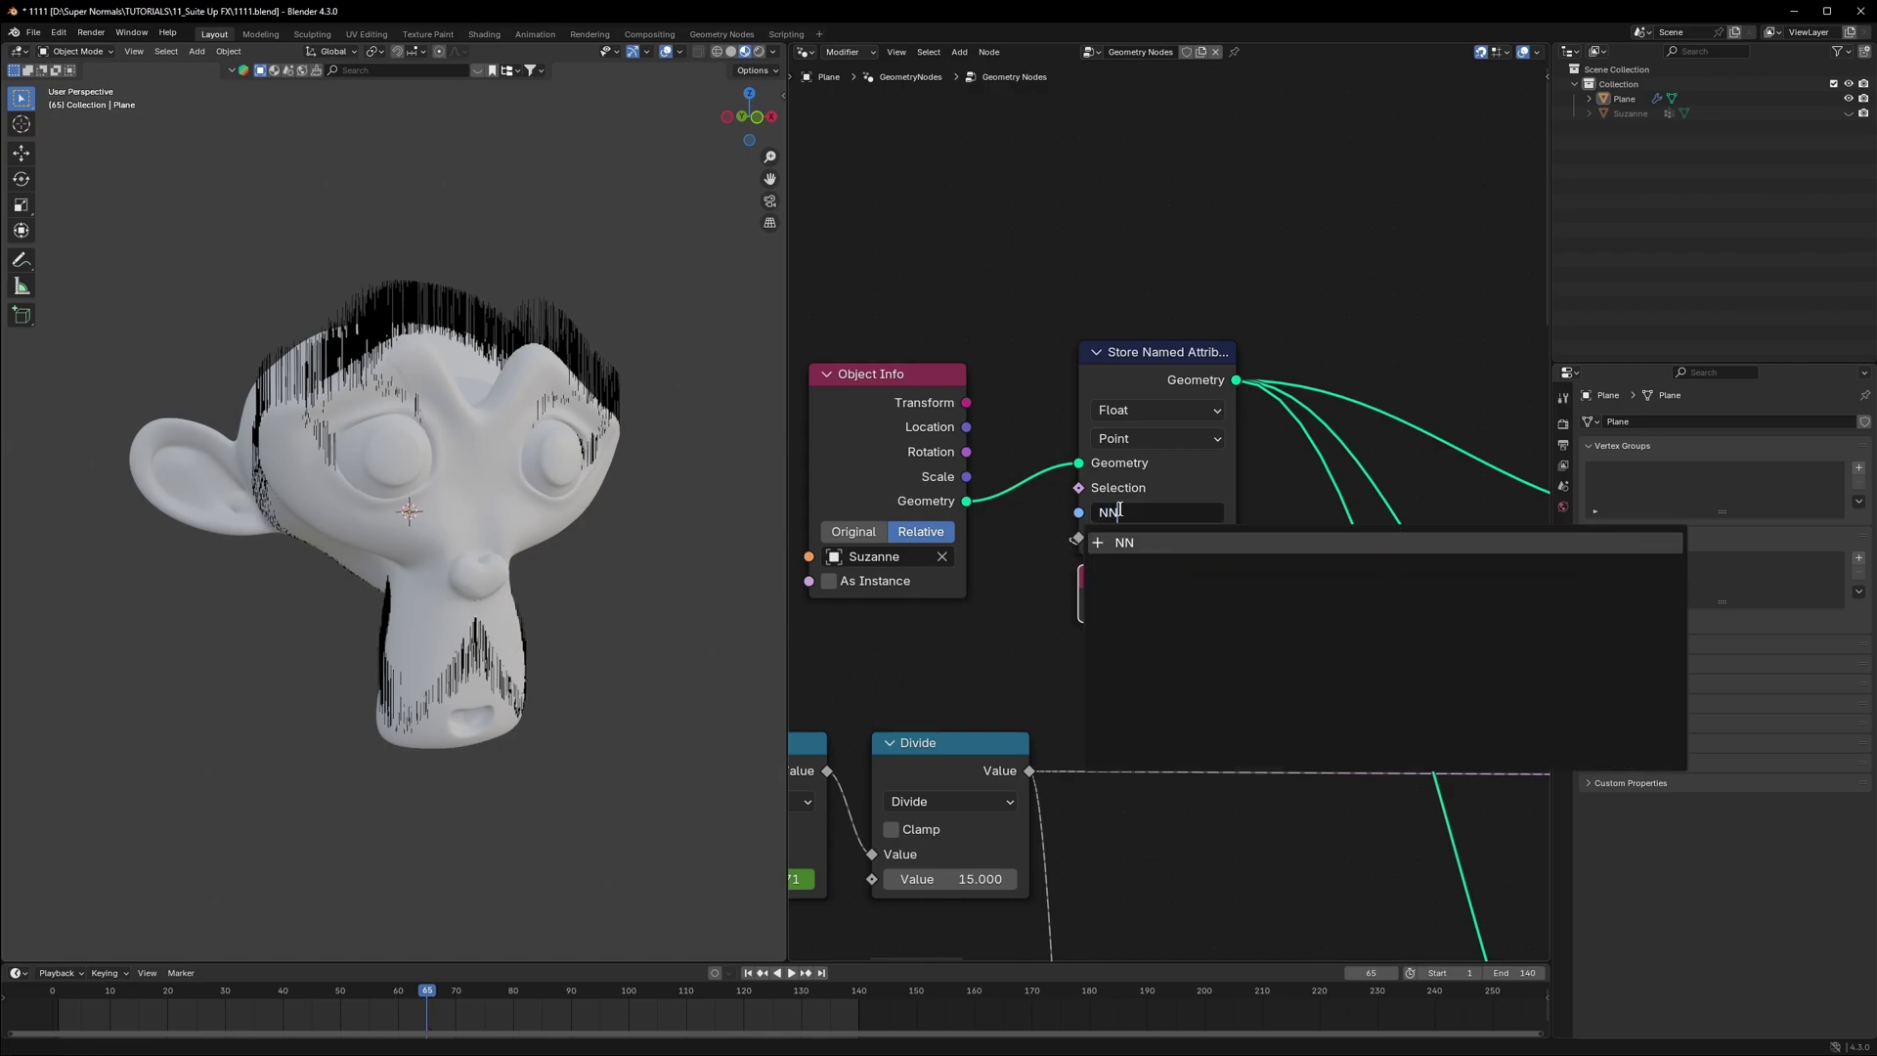
{"action": "left_click", "coordinate": [1139, 412]}
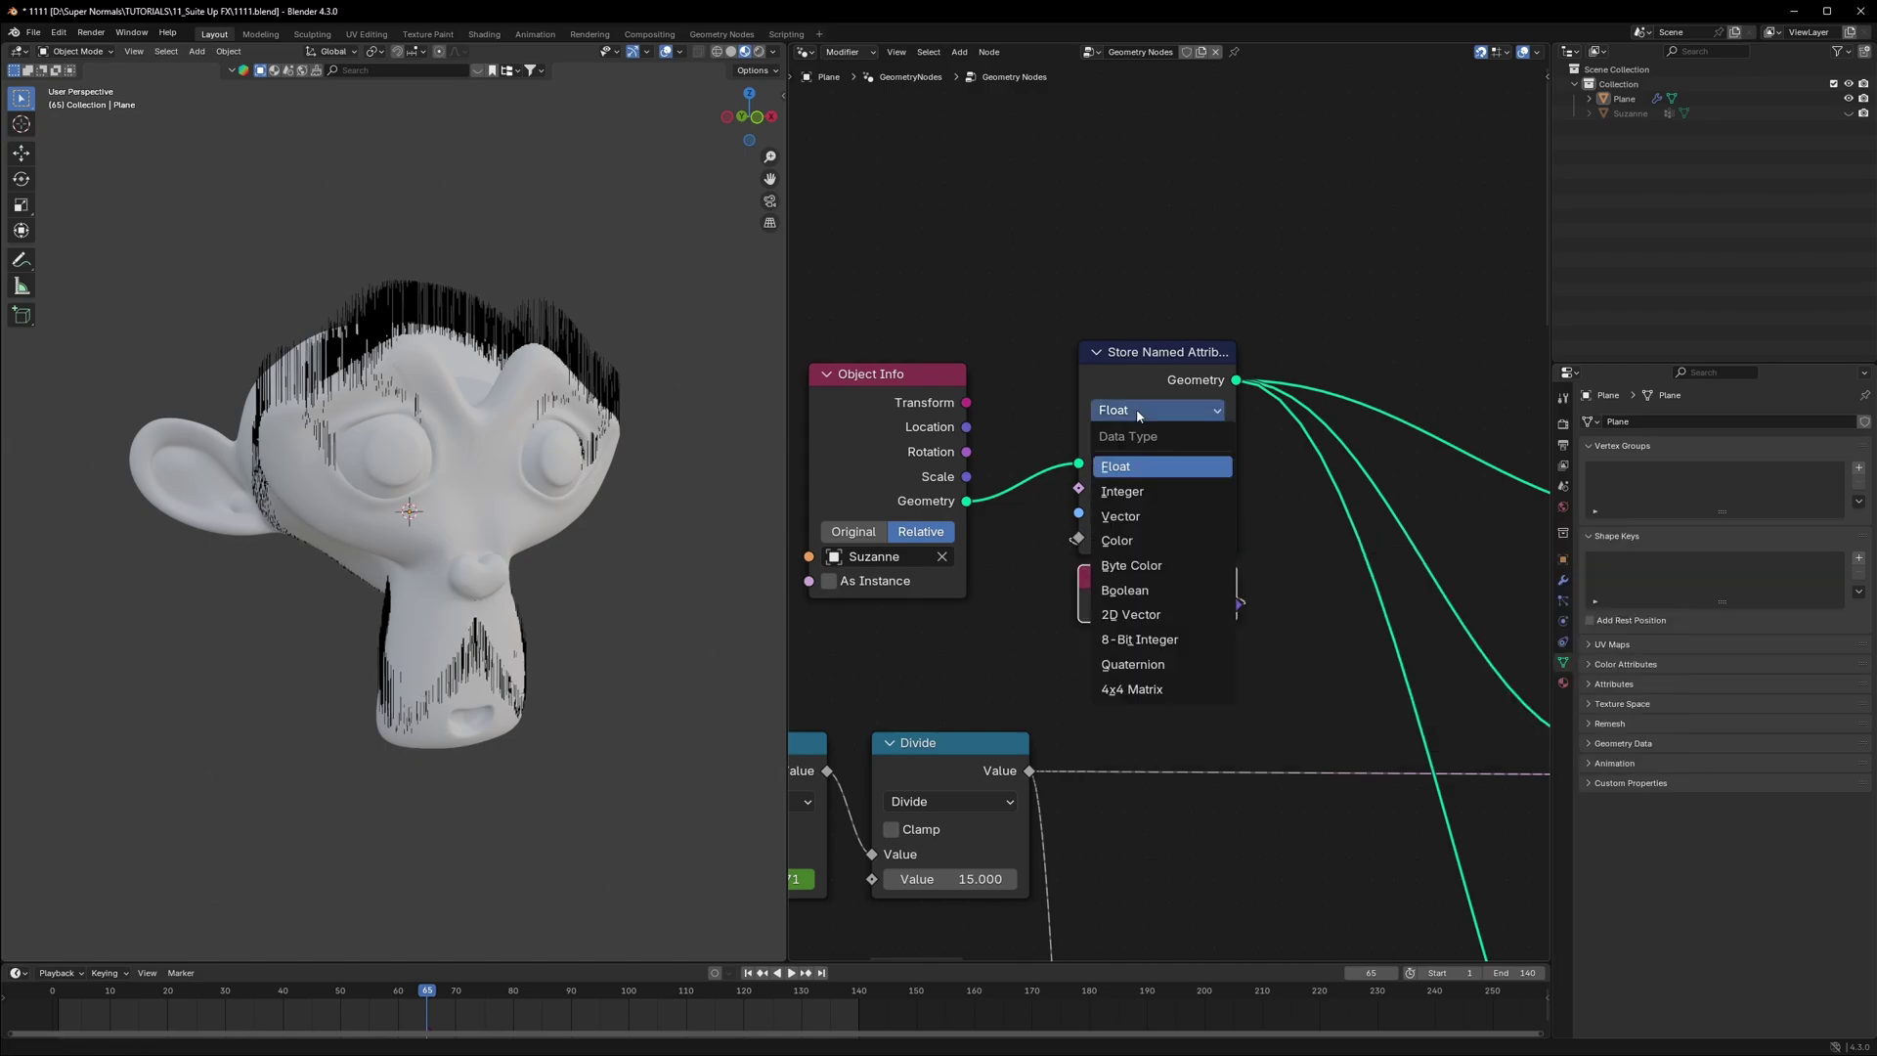
{"action": "left_click", "coordinate": [1153, 520]}
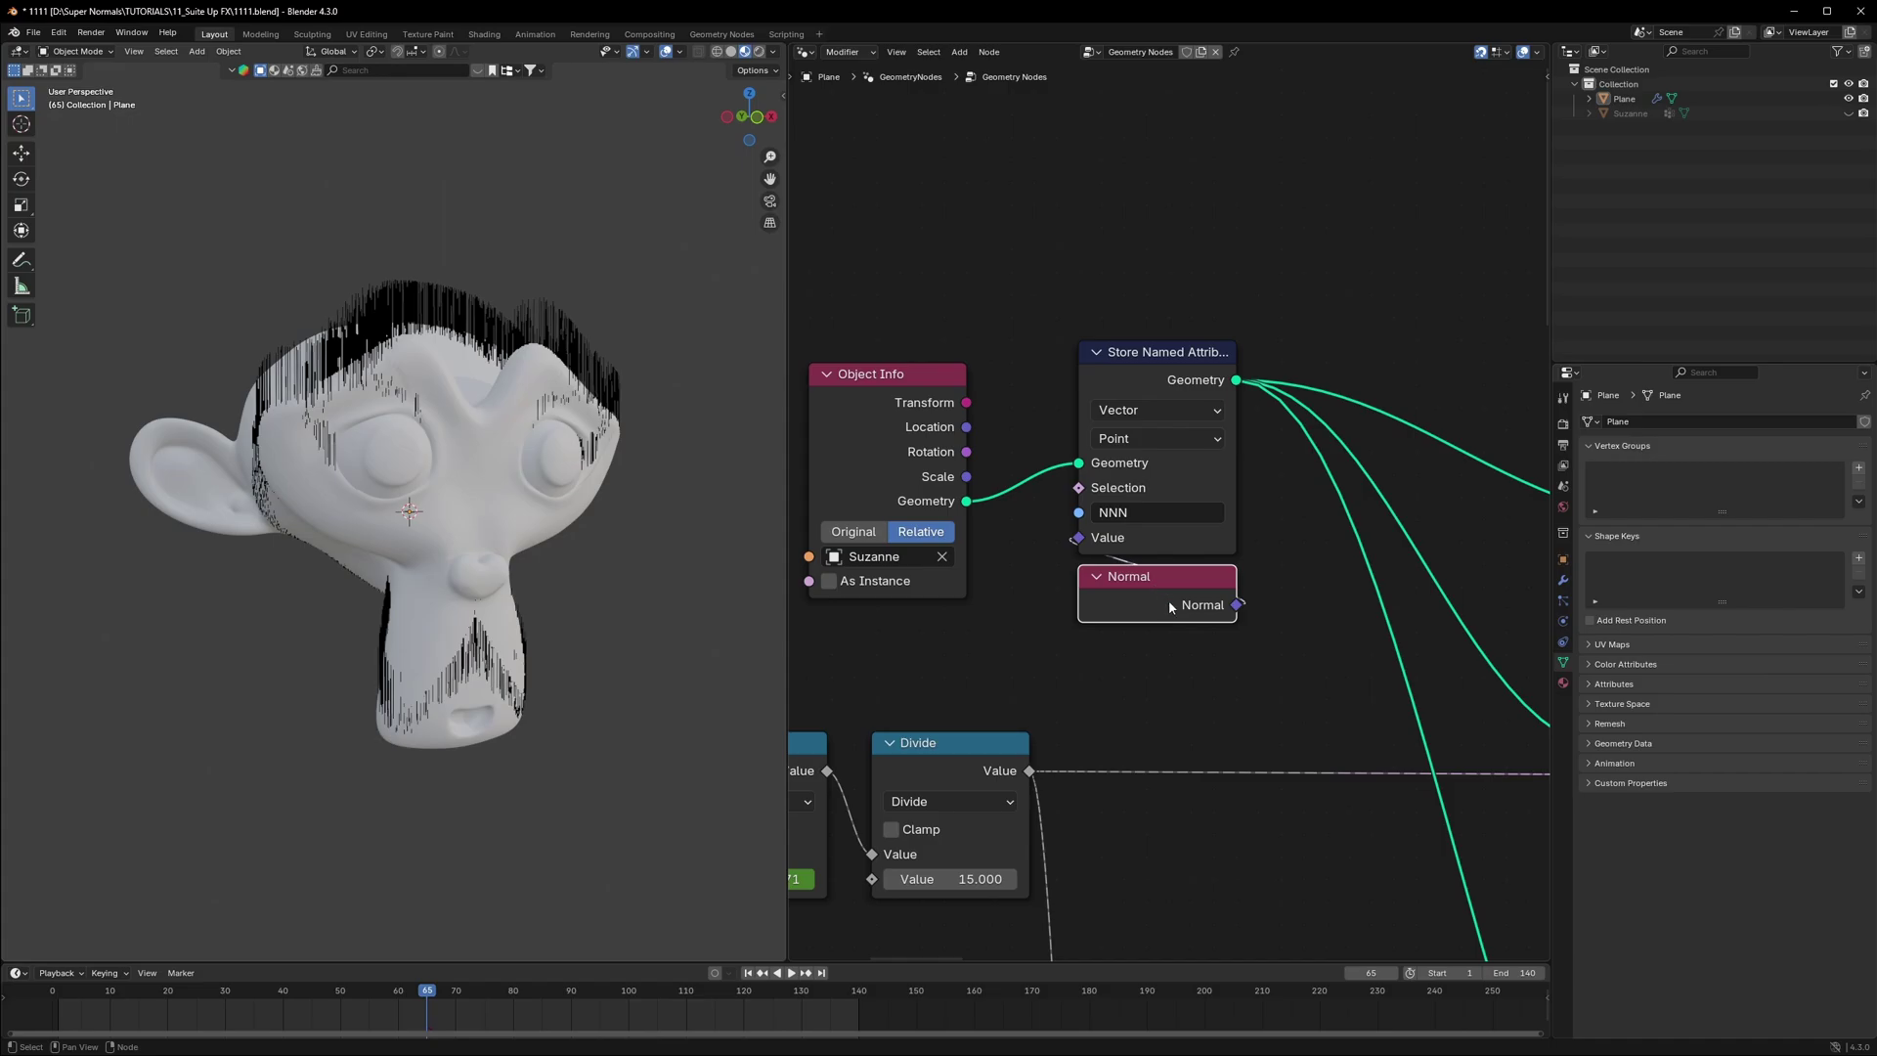
Step: Insert the unconnected Set Position node between Resample Curve and the simulation's Join Geometry
{"action": "scroll", "coordinate": [1249, 619], "scroll_direction": "down", "scroll_amount": 6}
{"action": "middle_click_drag", "start_coordinate": [1496, 831], "coordinate": [1257, 607]}
{"action": "middle_click_drag", "start_coordinate": [1525, 802], "coordinate": [1076, 561]}
{"action": "middle_click_drag", "start_coordinate": [1506, 596], "coordinate": [1127, 624]}
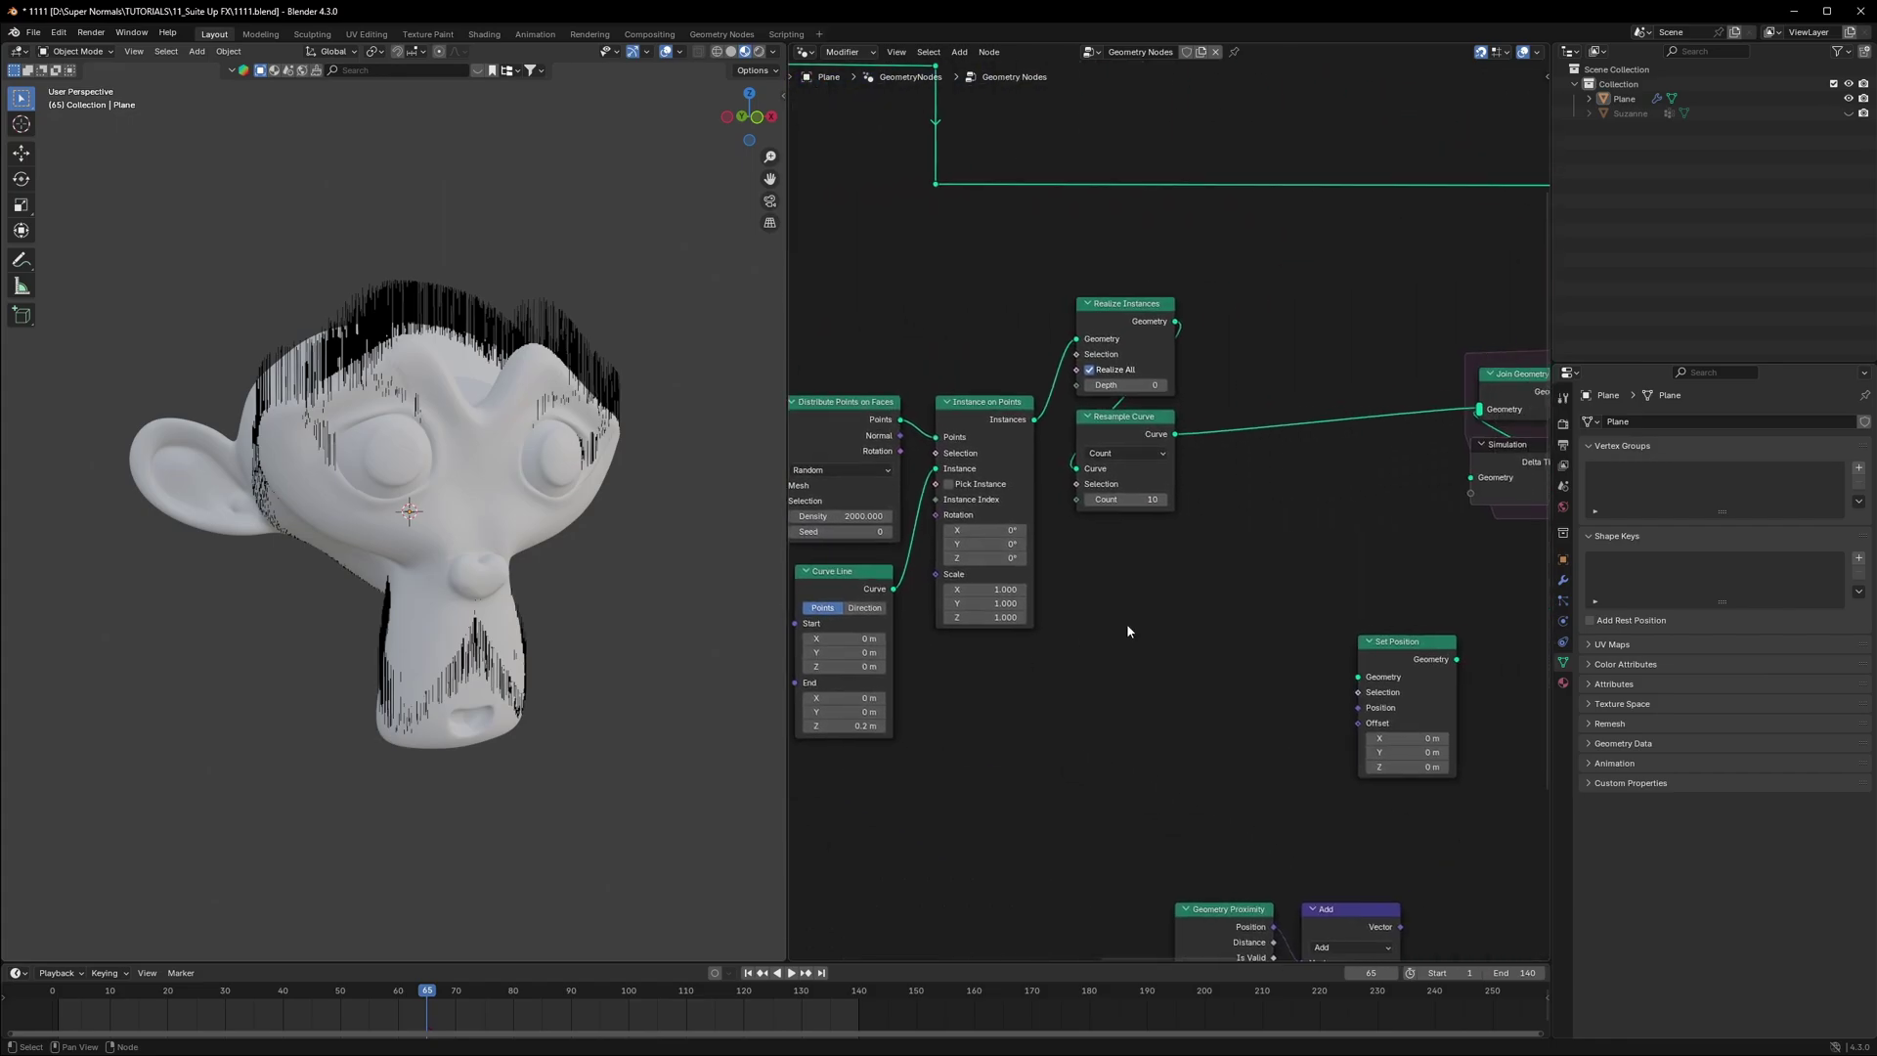
{"action": "middle_click_drag", "start_coordinate": [1342, 569], "coordinate": [1142, 590]}
{"action": "scroll", "coordinate": [1142, 590], "scroll_direction": "up", "scroll_amount": 4}
{"action": "left_click_drag", "start_coordinate": [1233, 728], "coordinate": [1195, 521]}
{"action": "middle_click_drag", "start_coordinate": [1435, 494], "coordinate": [1468, 528]}
{"action": "left_click_drag", "start_coordinate": [1208, 565], "coordinate": [1206, 414]}
{"action": "middle_click_drag", "start_coordinate": [1093, 723], "coordinate": [1188, 695]}
Step: Add a Geometry Proximity node below the link from Resample Curve to Set Position
{"action": "key", "text": "shift+a"}
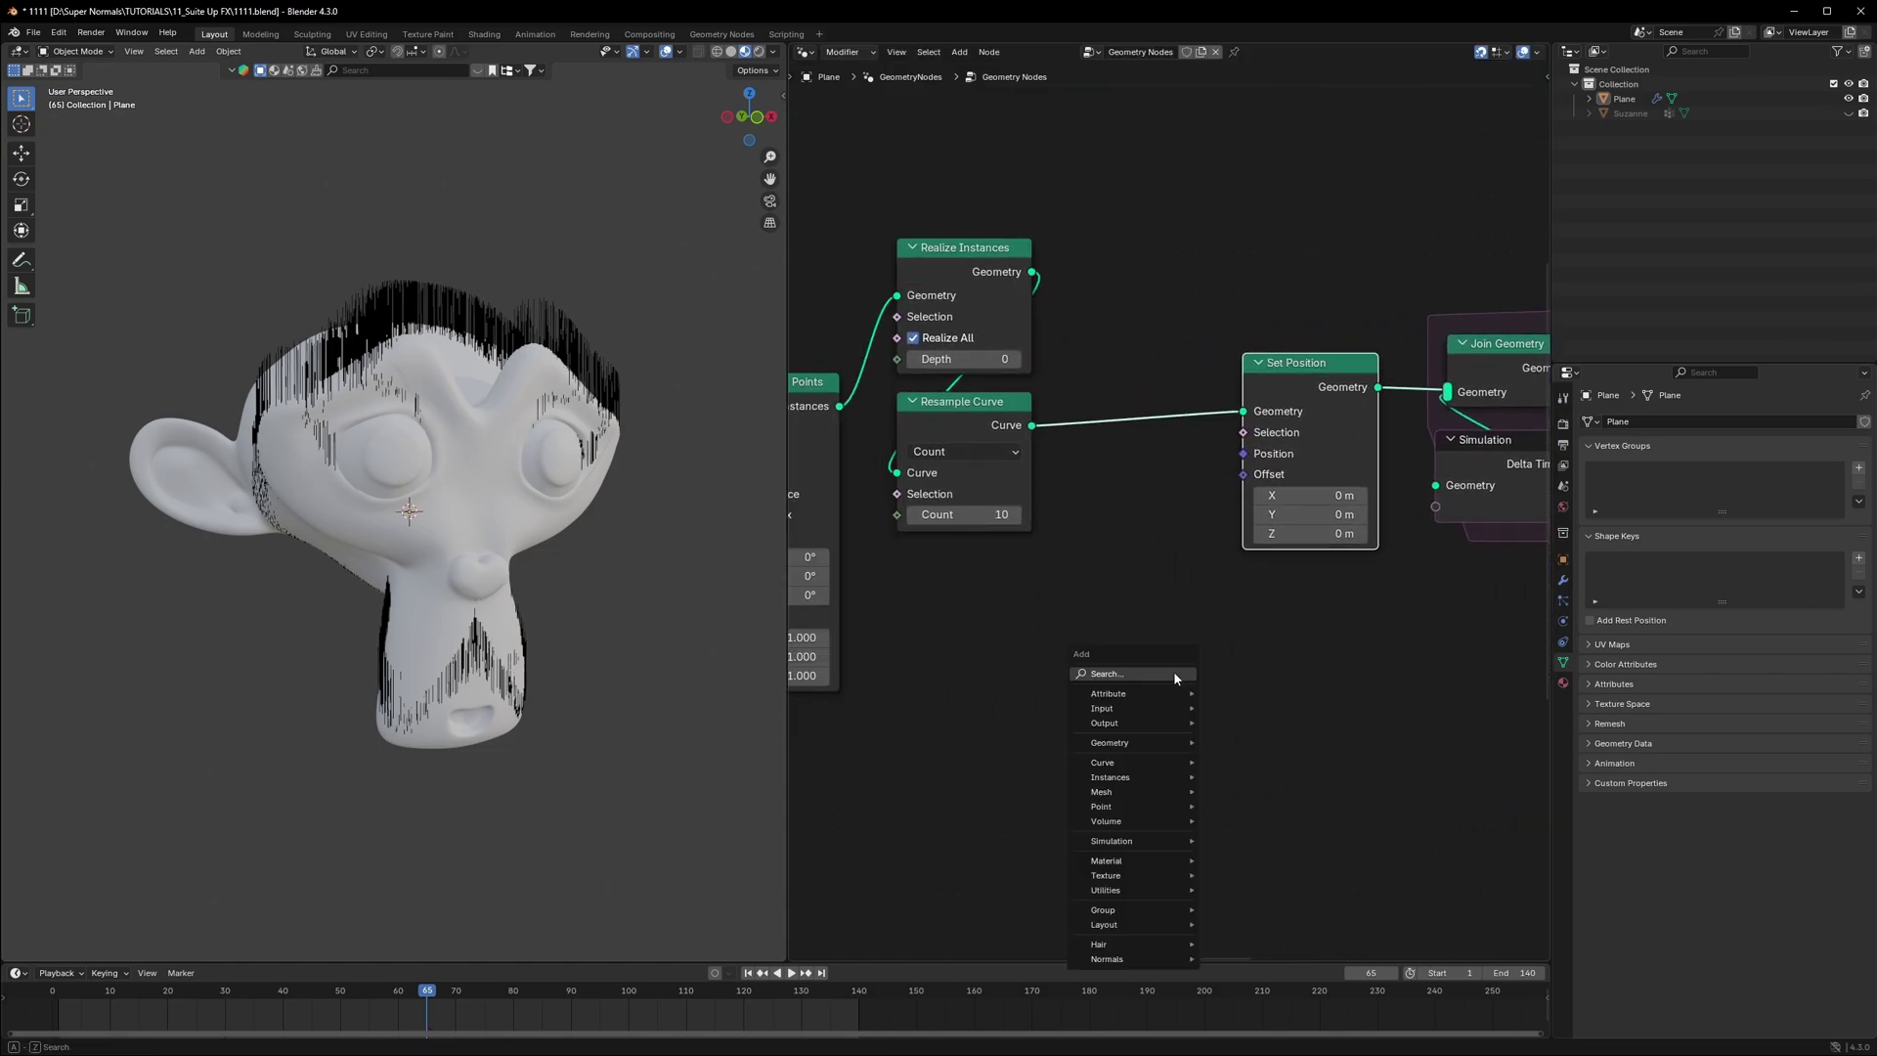
{"action": "left_click", "coordinate": [1174, 672]}
{"action": "type", "text": "pro"}
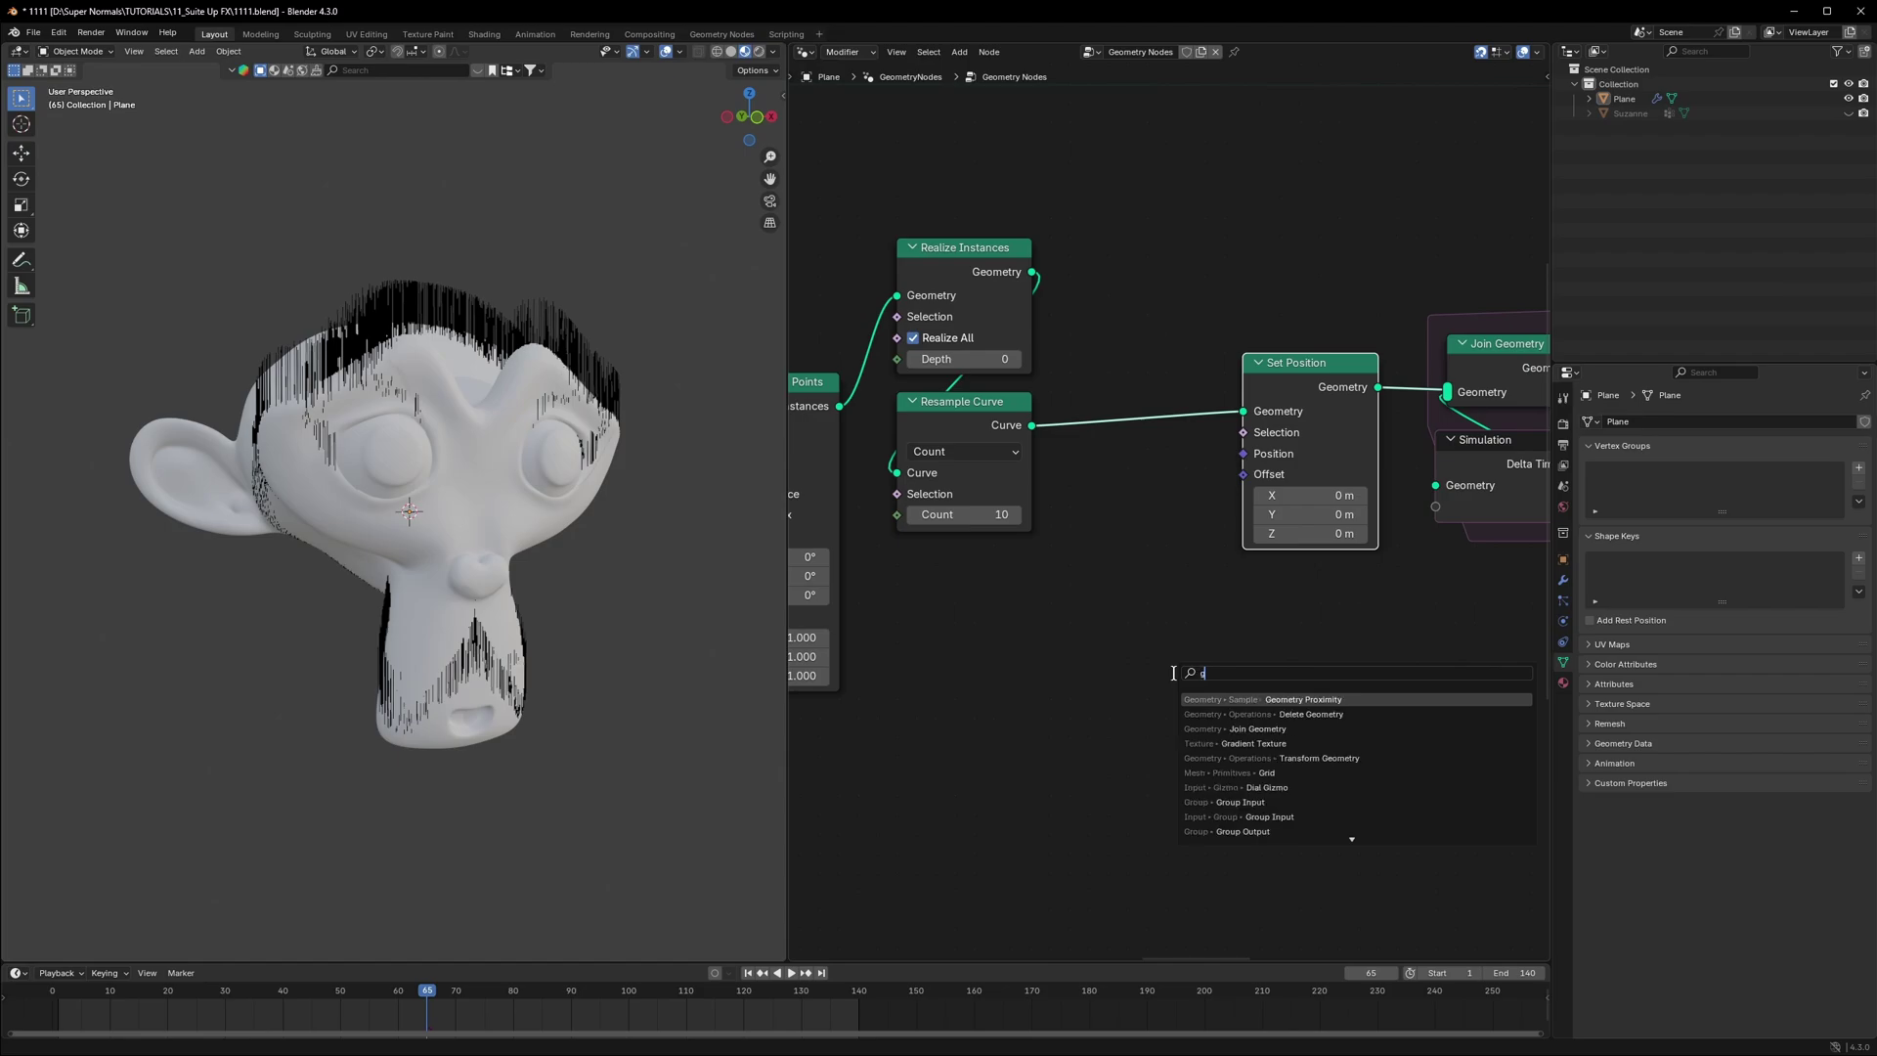
{"action": "key", "text": "Return"}
Step: Duplicate Suzanne's Object Info node, place it beside the new Geometry Proximity node, and connect its Geometry output to it
{"action": "scroll", "coordinate": [830, 414], "scroll_direction": "down", "scroll_amount": 7}
{"action": "middle_click_drag", "start_coordinate": [830, 414], "coordinate": [1243, 557]}
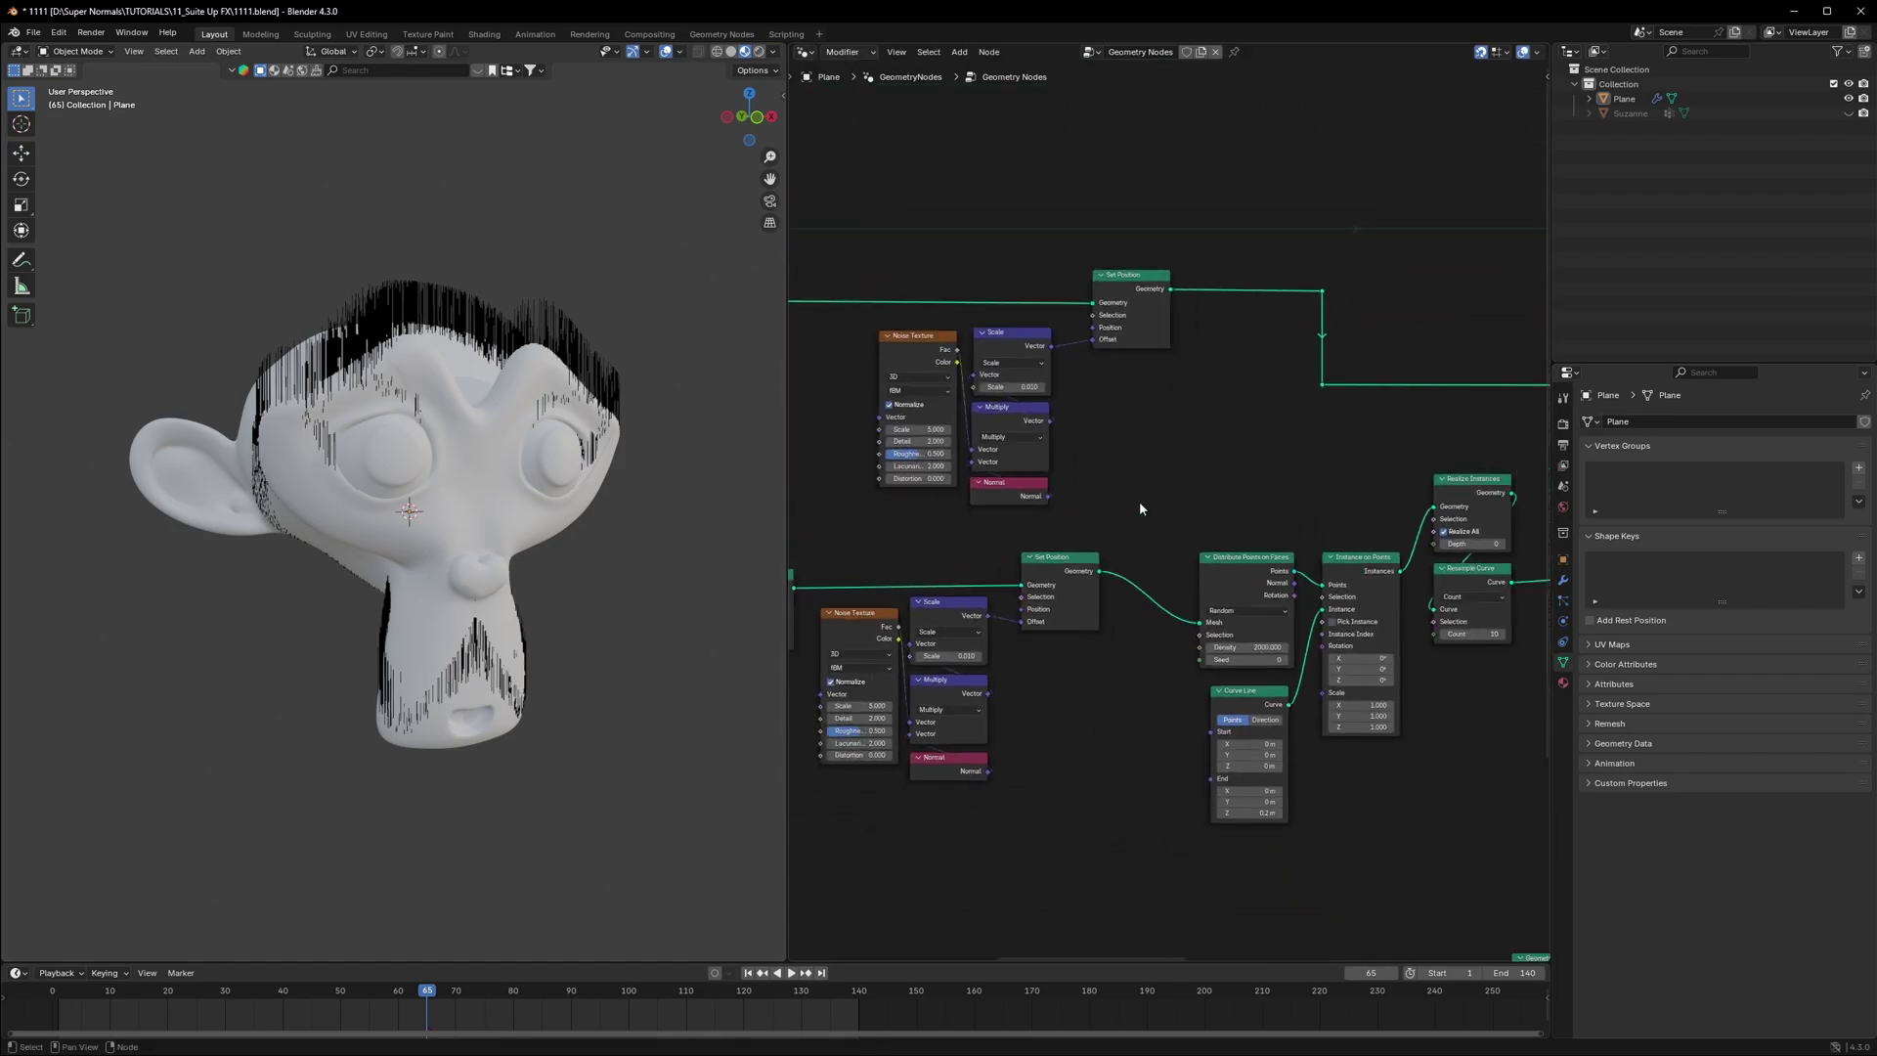
{"action": "middle_click_drag", "start_coordinate": [959, 418], "coordinate": [1261, 569]}
{"action": "scroll", "coordinate": [1070, 464], "scroll_direction": "down", "scroll_amount": 4}
{"action": "middle_click_drag", "start_coordinate": [877, 357], "coordinate": [982, 366]}
{"action": "scroll", "coordinate": [983, 365], "scroll_direction": "down", "scroll_amount": 1}
{"action": "left_click", "coordinate": [883, 389]}
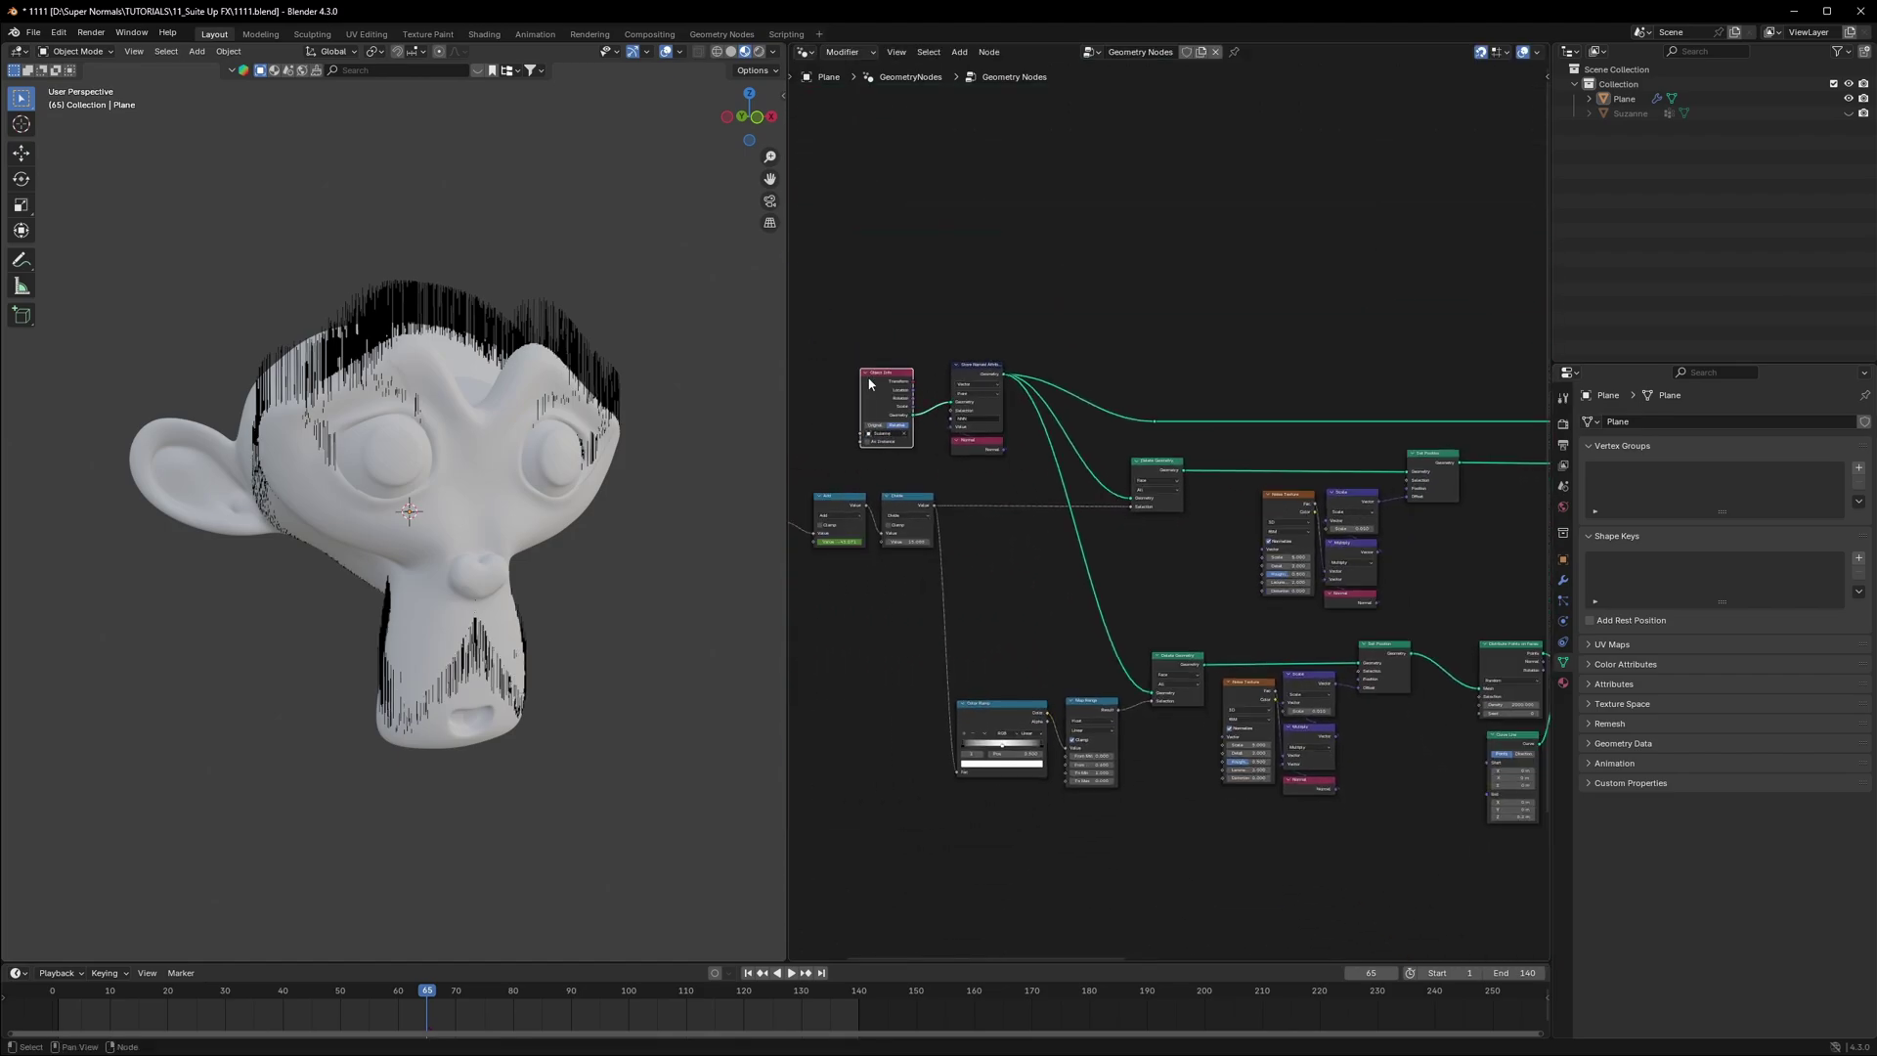
{"action": "key", "text": "shift+d"}
{"action": "left_click", "coordinate": [1409, 831]}
{"action": "scroll", "coordinate": [1418, 768], "scroll_direction": "up", "scroll_amount": 5}
{"action": "middle_click_drag", "start_coordinate": [1417, 769], "coordinate": [981, 612]}
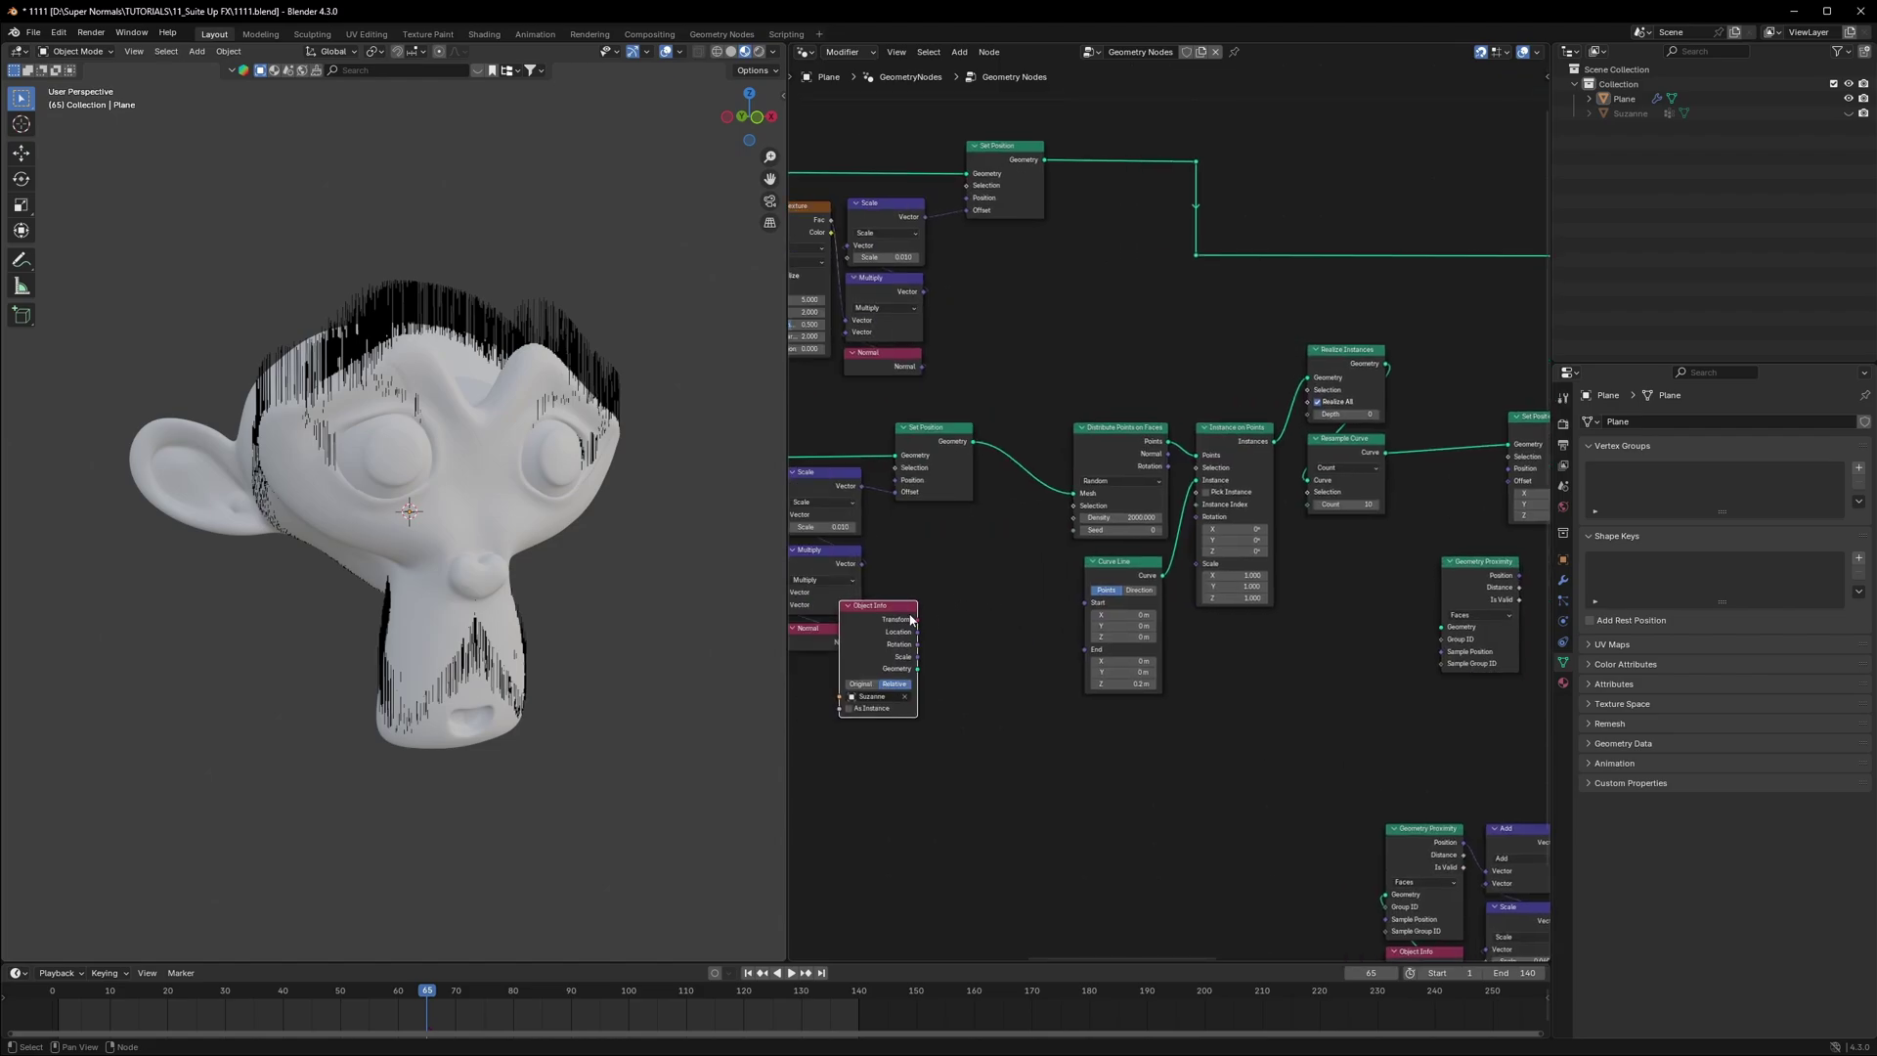
{"action": "left_click_drag", "start_coordinate": [910, 611], "coordinate": [1391, 676]}
{"action": "middle_click_drag", "start_coordinate": [1452, 699], "coordinate": [1211, 678]}
{"action": "scroll", "coordinate": [1215, 675], "scroll_direction": "up", "scroll_amount": 8}
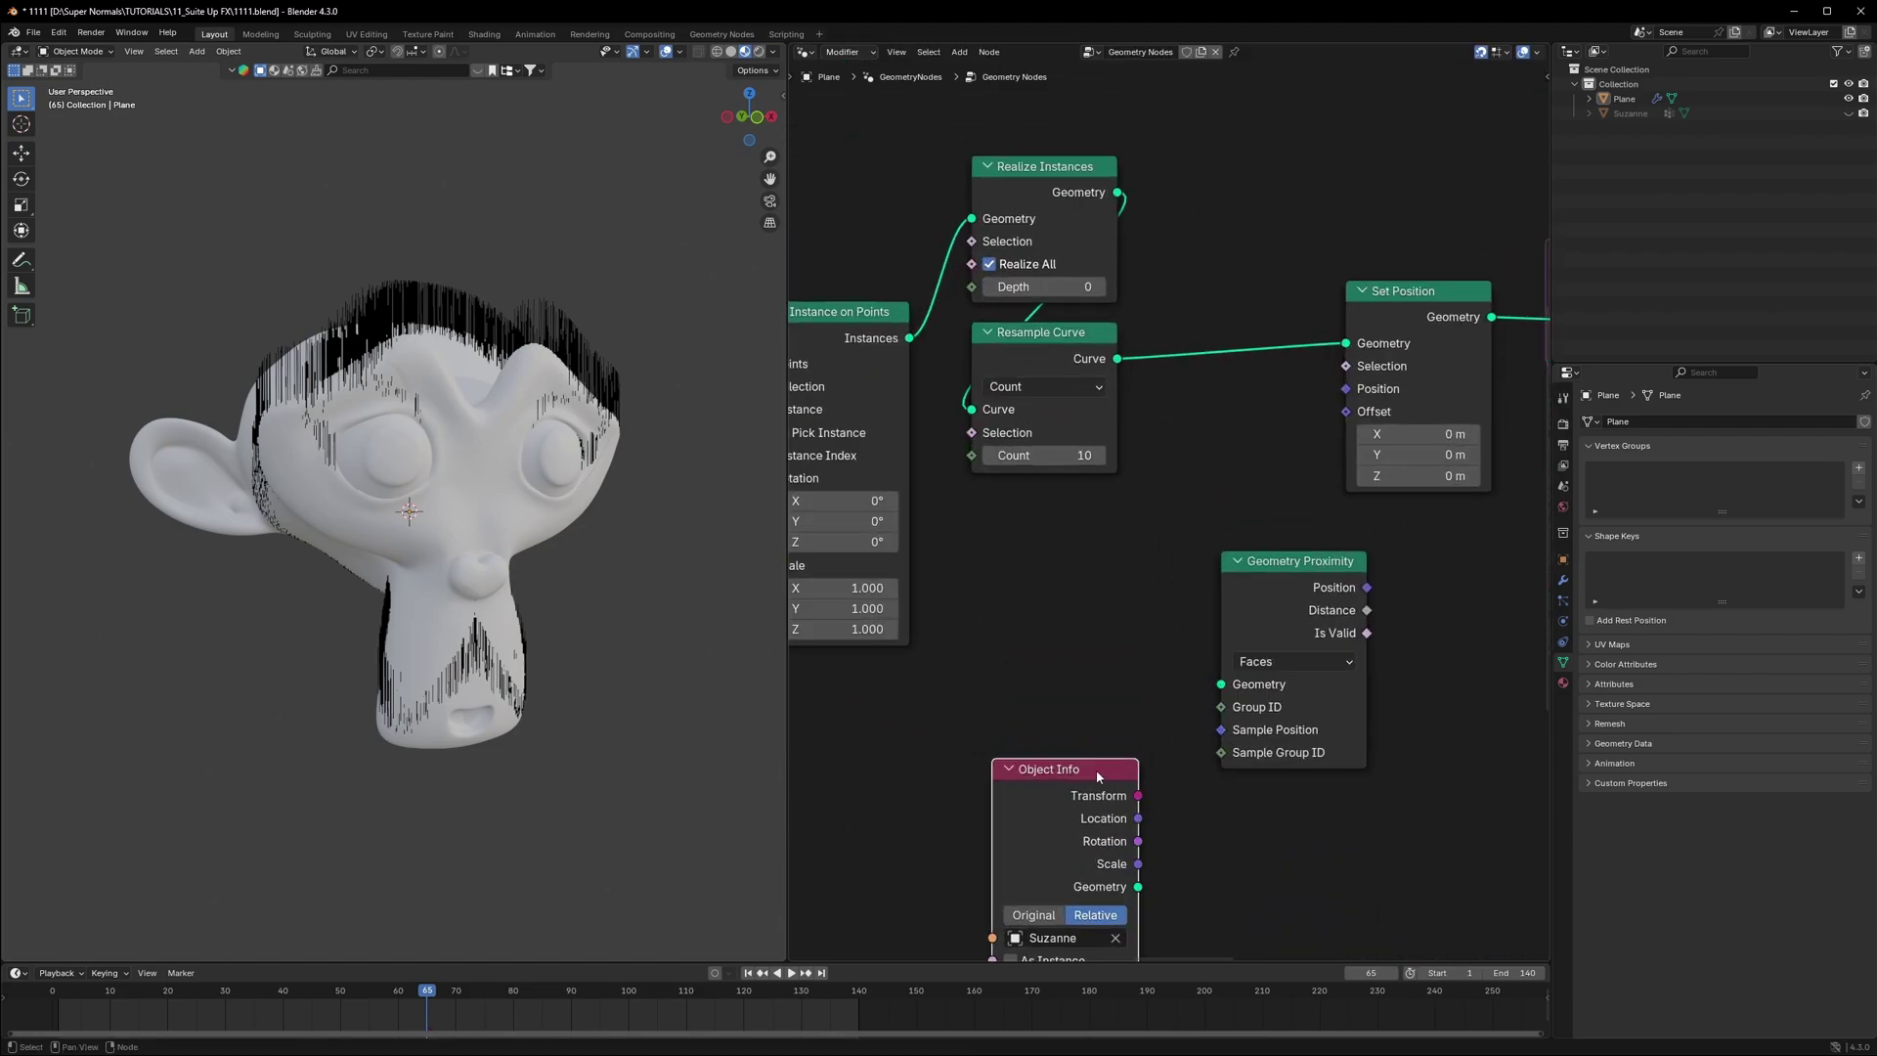
{"action": "left_click_drag", "start_coordinate": [1097, 774], "coordinate": [1098, 567]}
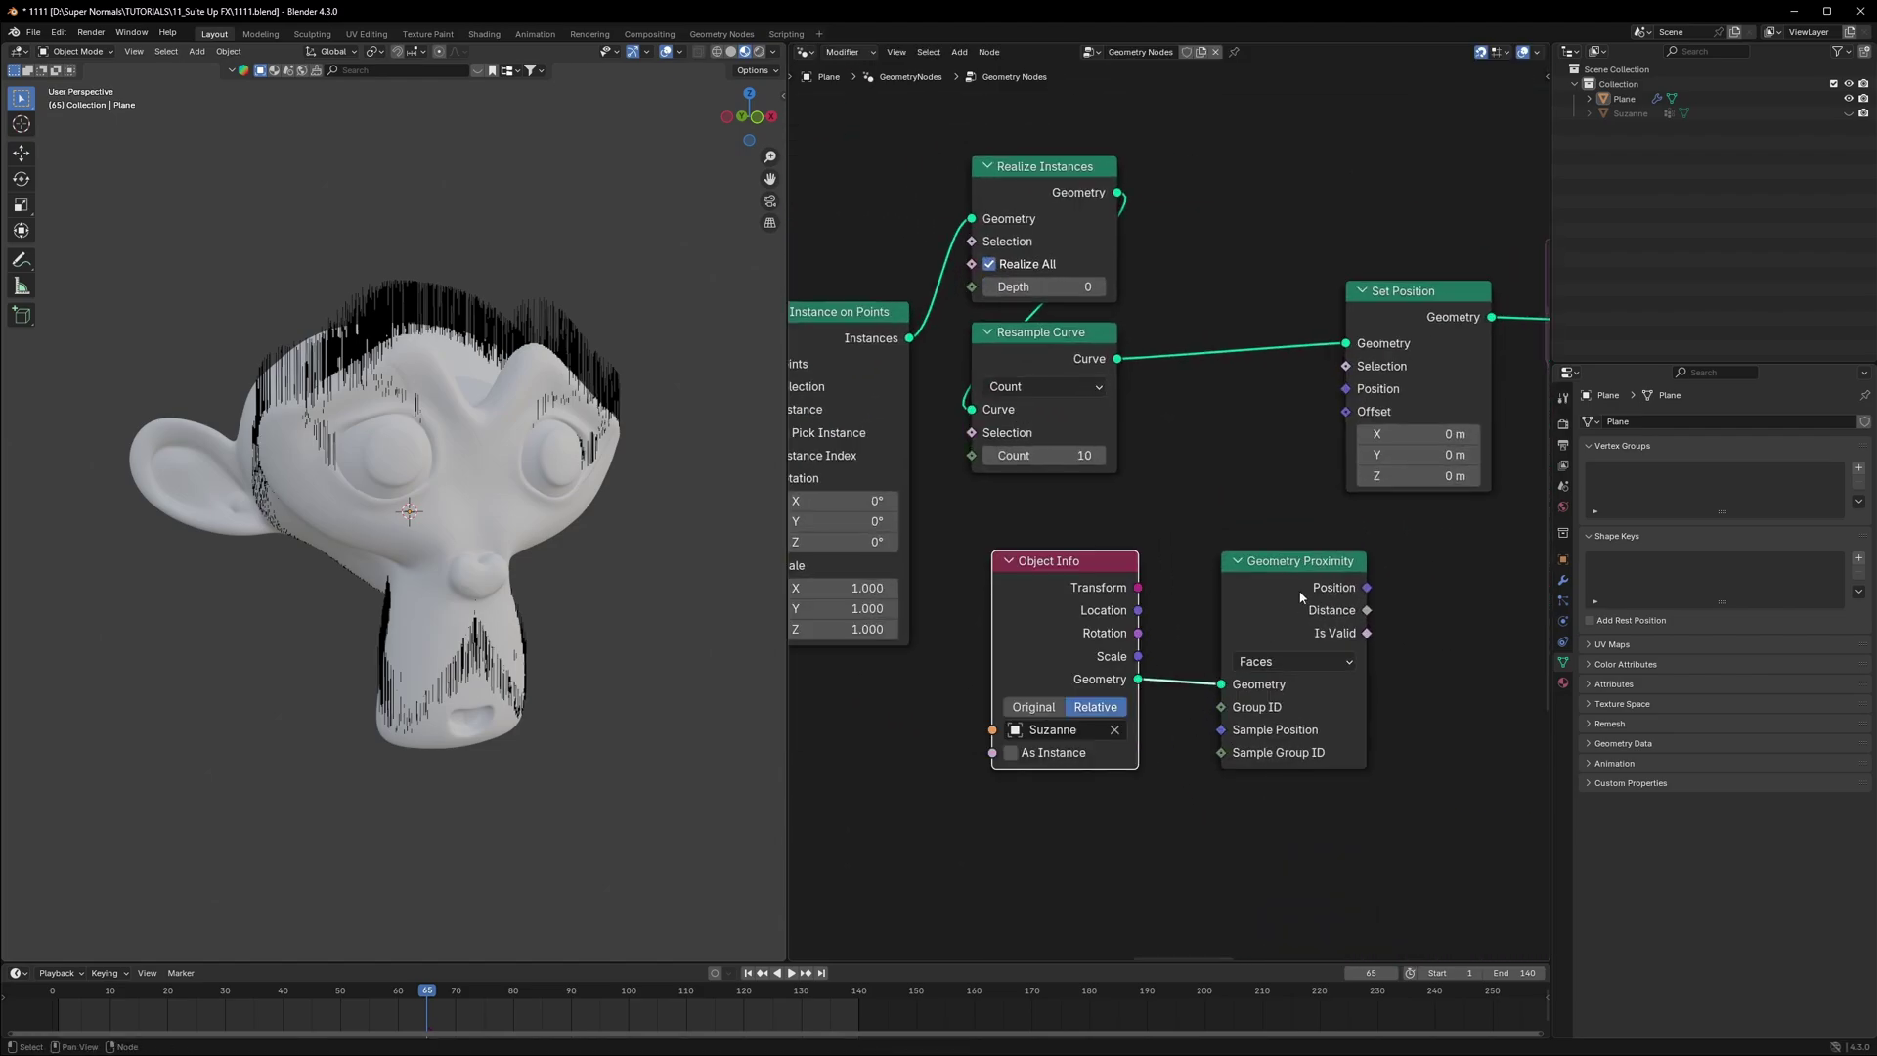
Step: Link Geometry Proximity's Position to Set Position's Position and inspect the lines on Suzanne in the viewport
{"action": "left_click_drag", "start_coordinate": [1301, 597], "coordinate": [1258, 577]}
{"action": "middle_click_drag", "start_coordinate": [1323, 573], "coordinate": [1230, 583]}
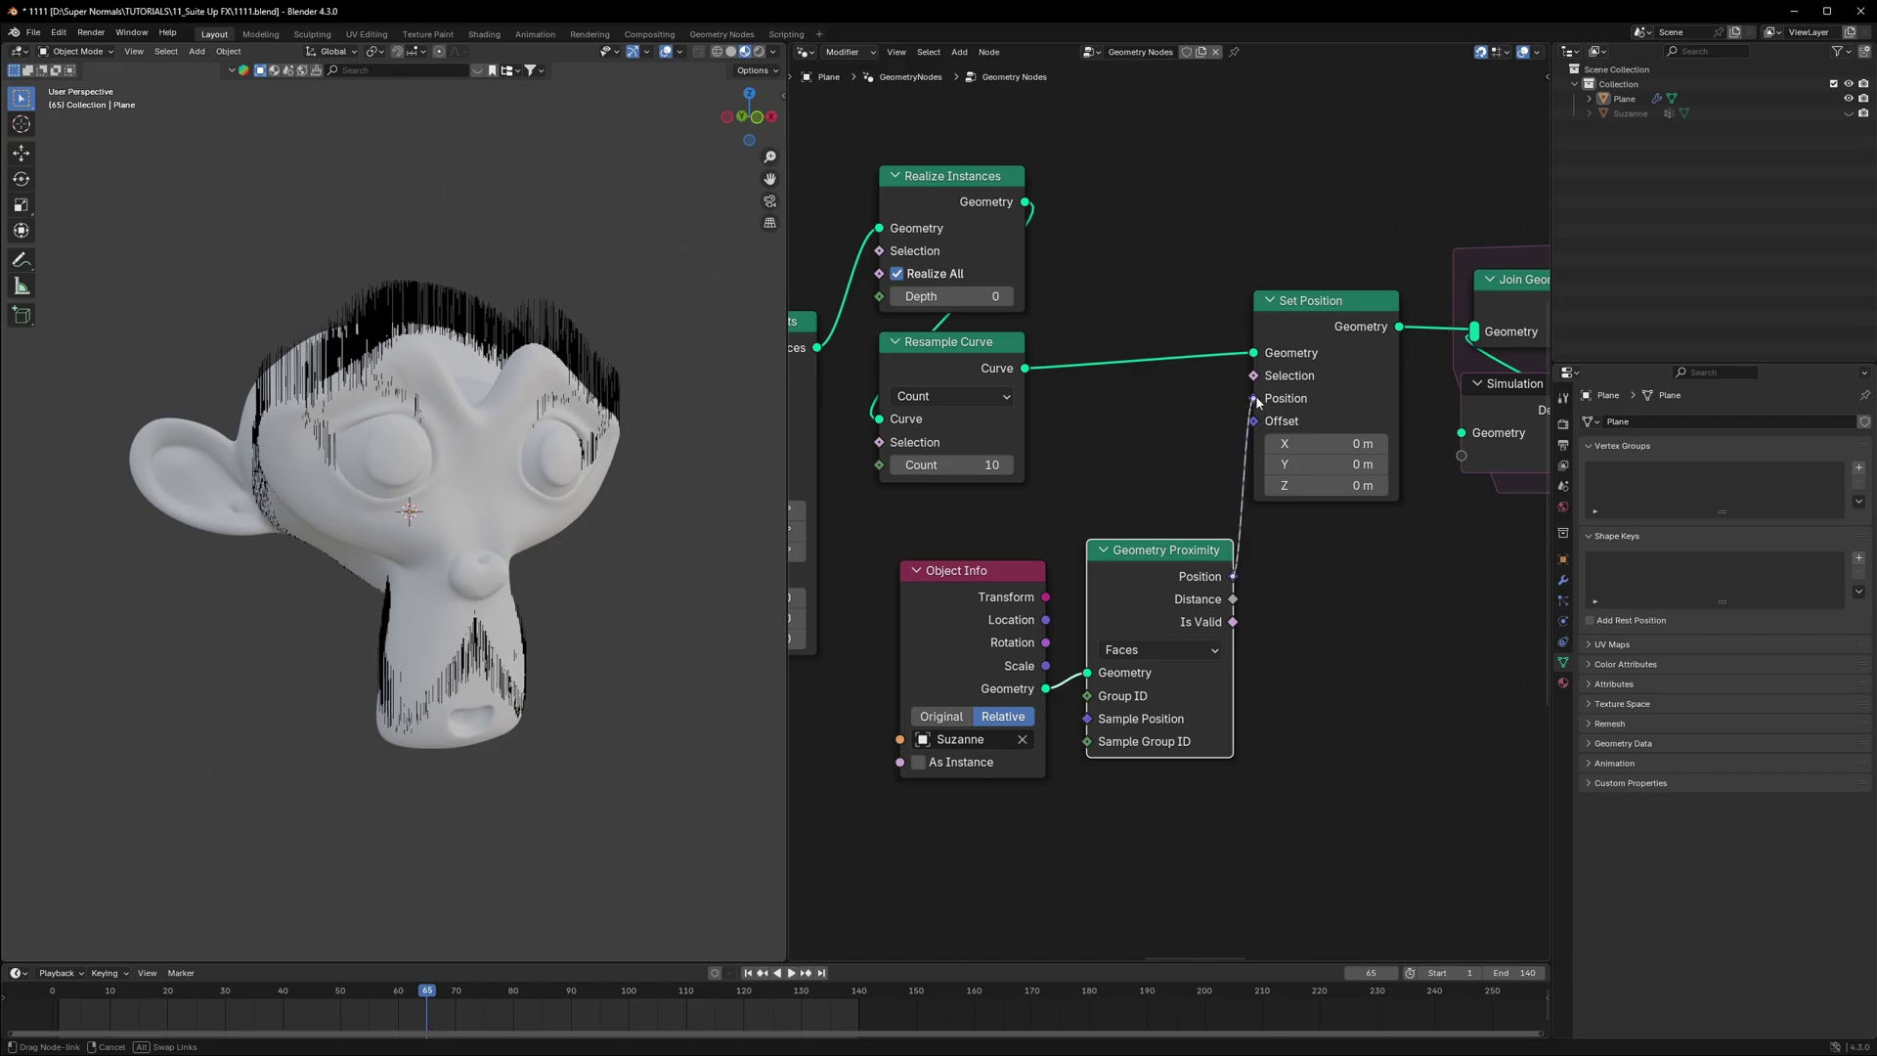
{"action": "left_click_drag", "start_coordinate": [1257, 402], "coordinate": [1259, 411]}
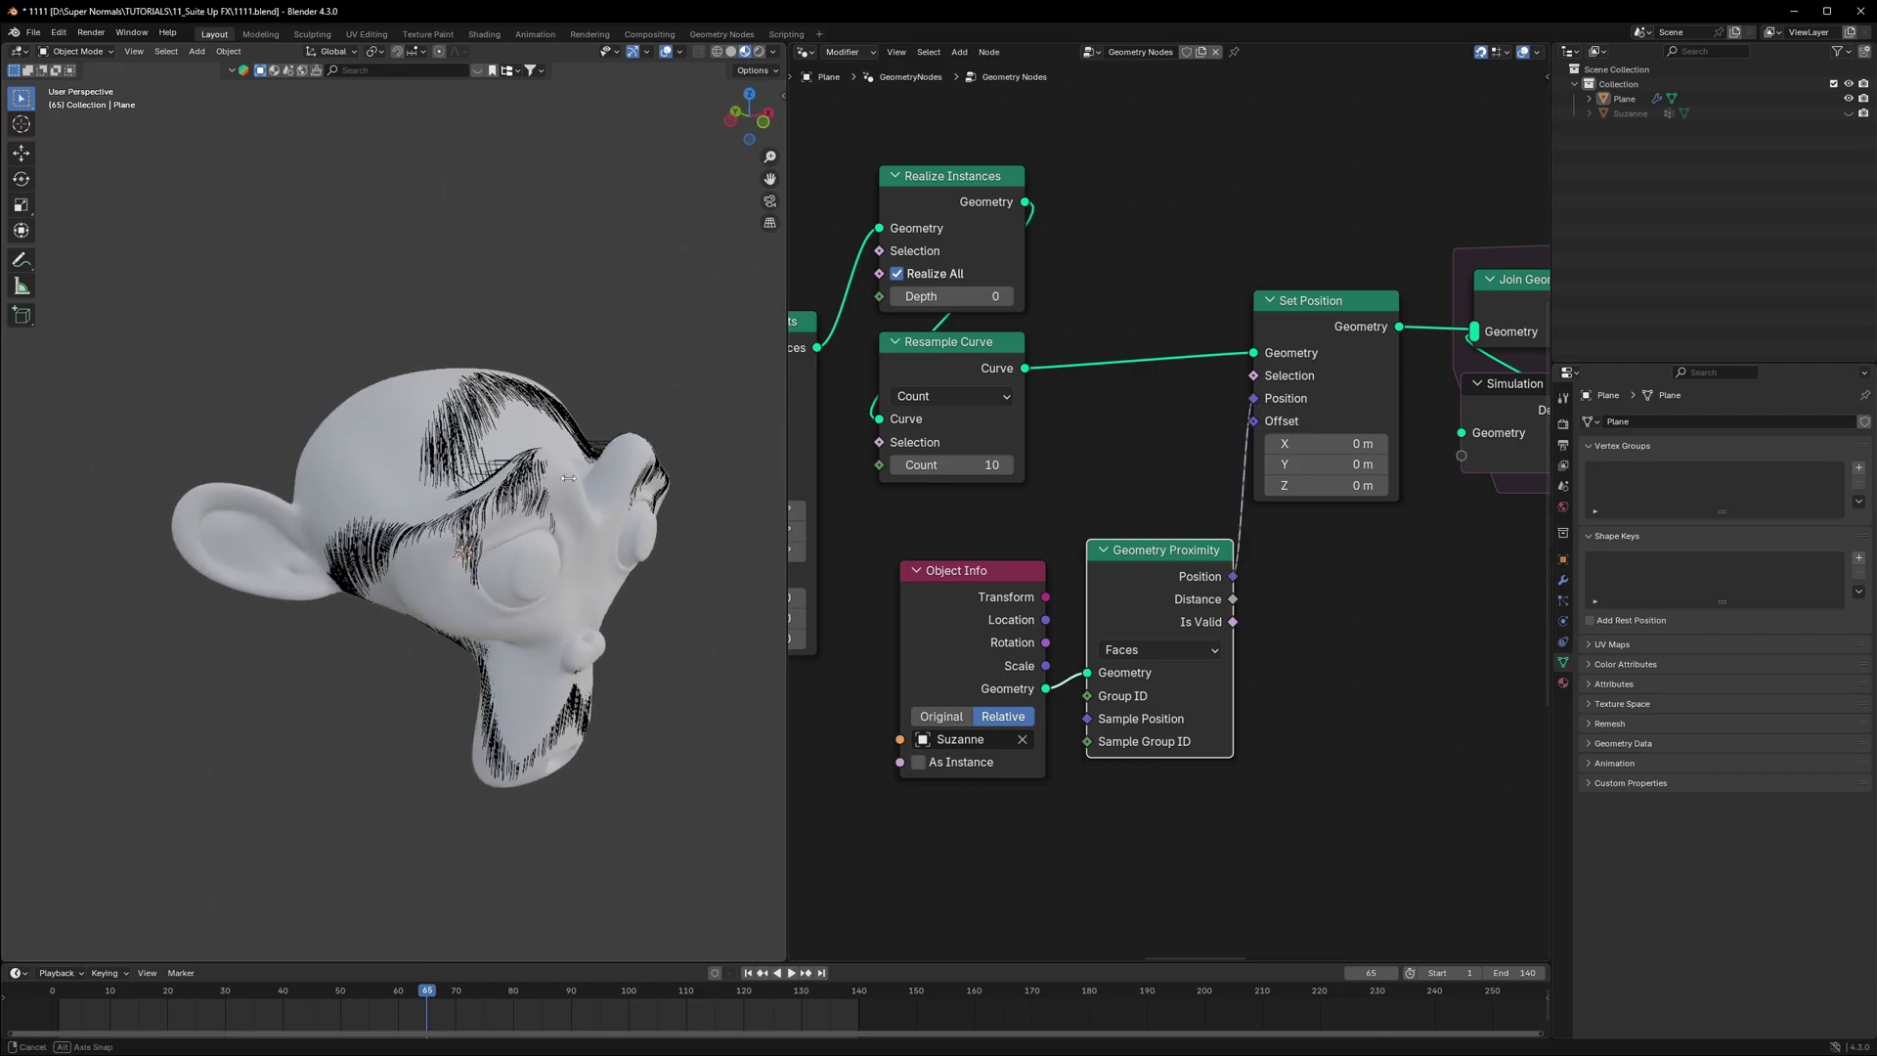
{"action": "scroll", "coordinate": [535, 451], "scroll_direction": "up", "scroll_amount": 3}
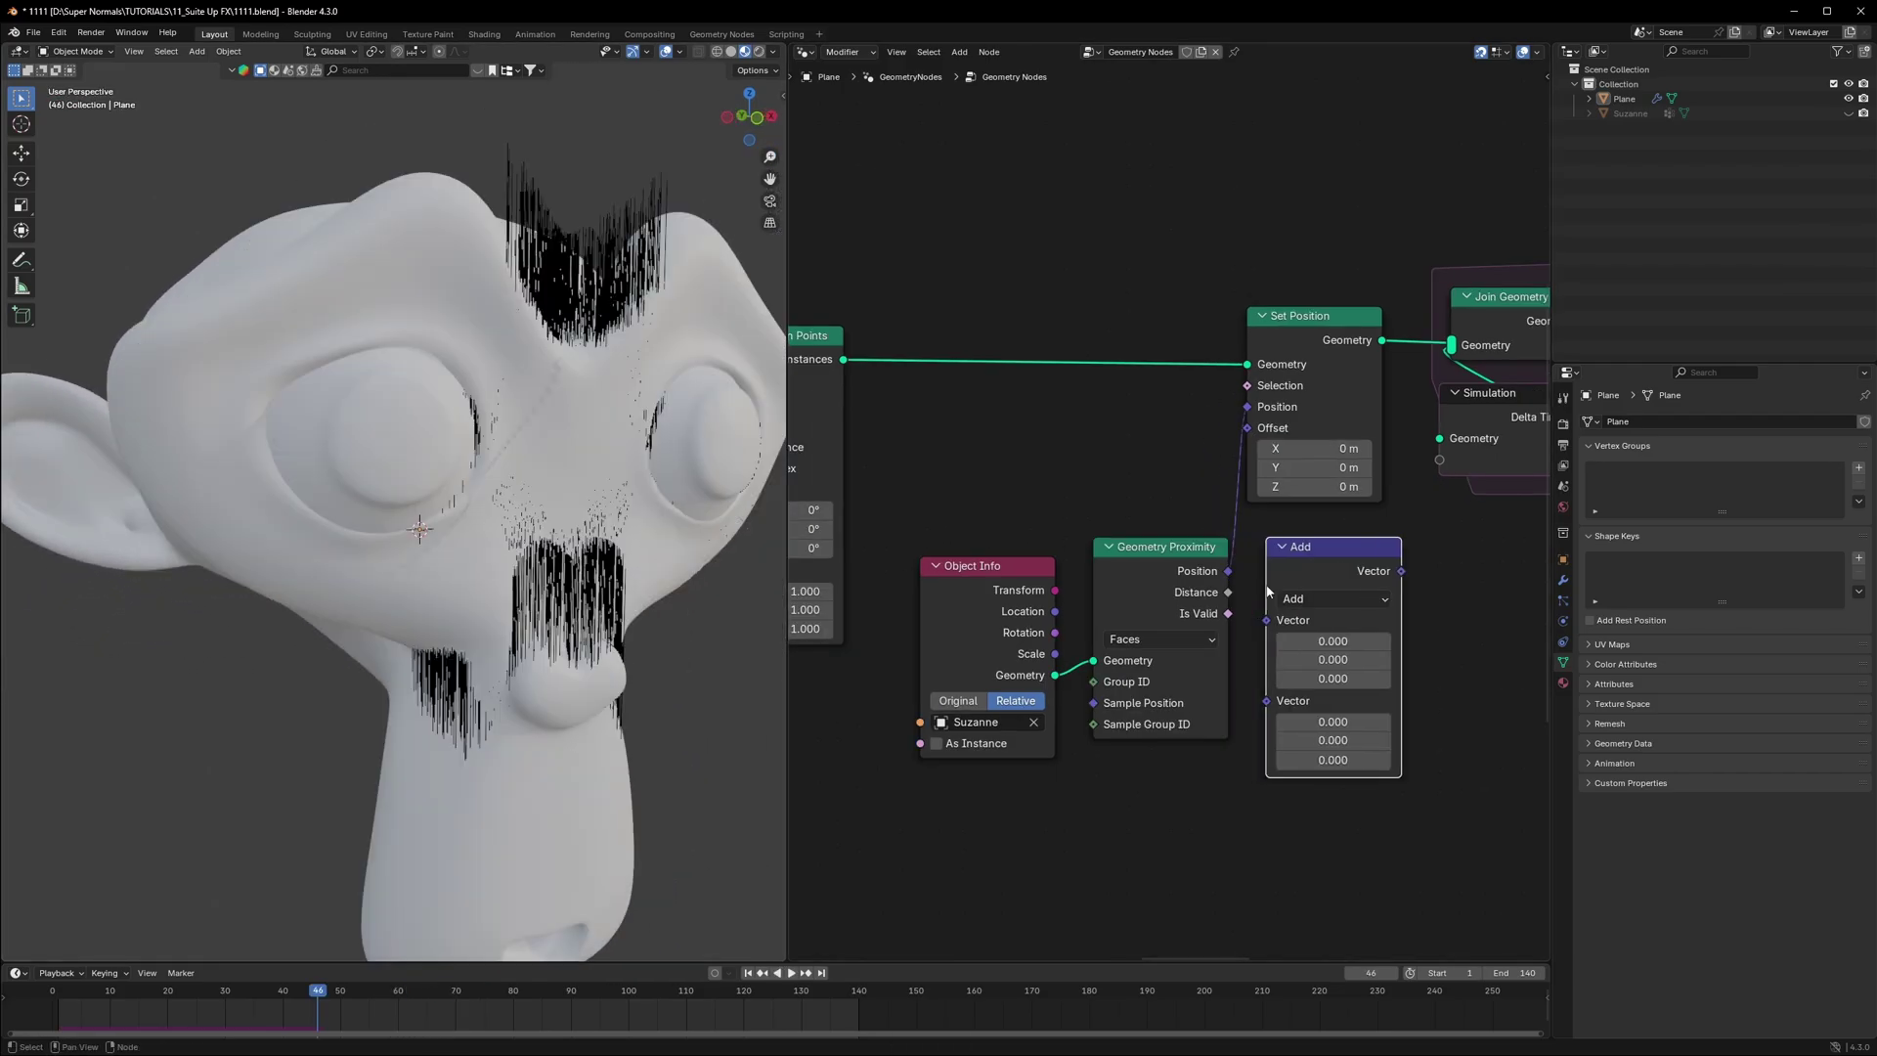
Step: Connect Geometry Proximity's Position to the vector Add node and add a Named Attribute node reading NNN
{"action": "left_click_drag", "start_coordinate": [1228, 571], "coordinate": [1267, 622]}
{"action": "middle_click_drag", "start_coordinate": [1439, 642], "coordinate": [1384, 573]}
{"action": "key", "text": "shift+a"}
{"action": "left_click", "coordinate": [1384, 573]}
{"action": "type", "text": "n"}
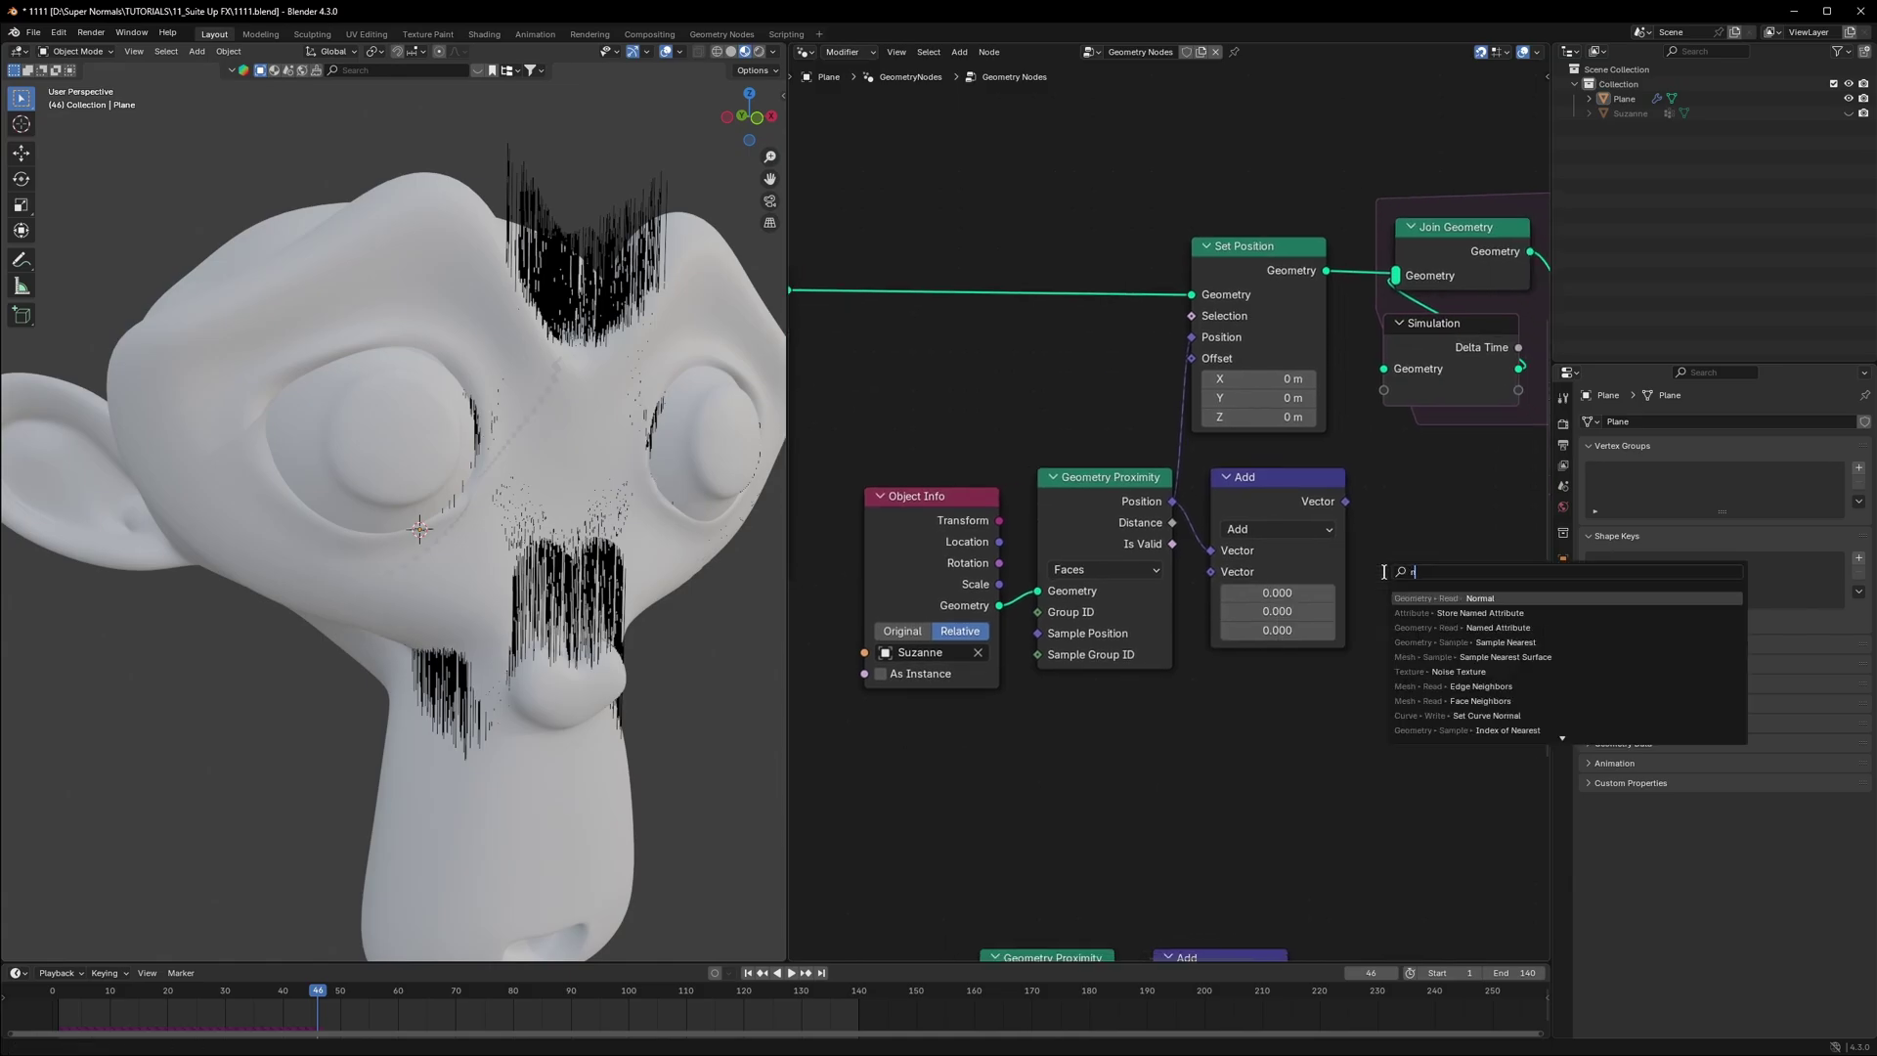
{"action": "type", "text": "amed"}
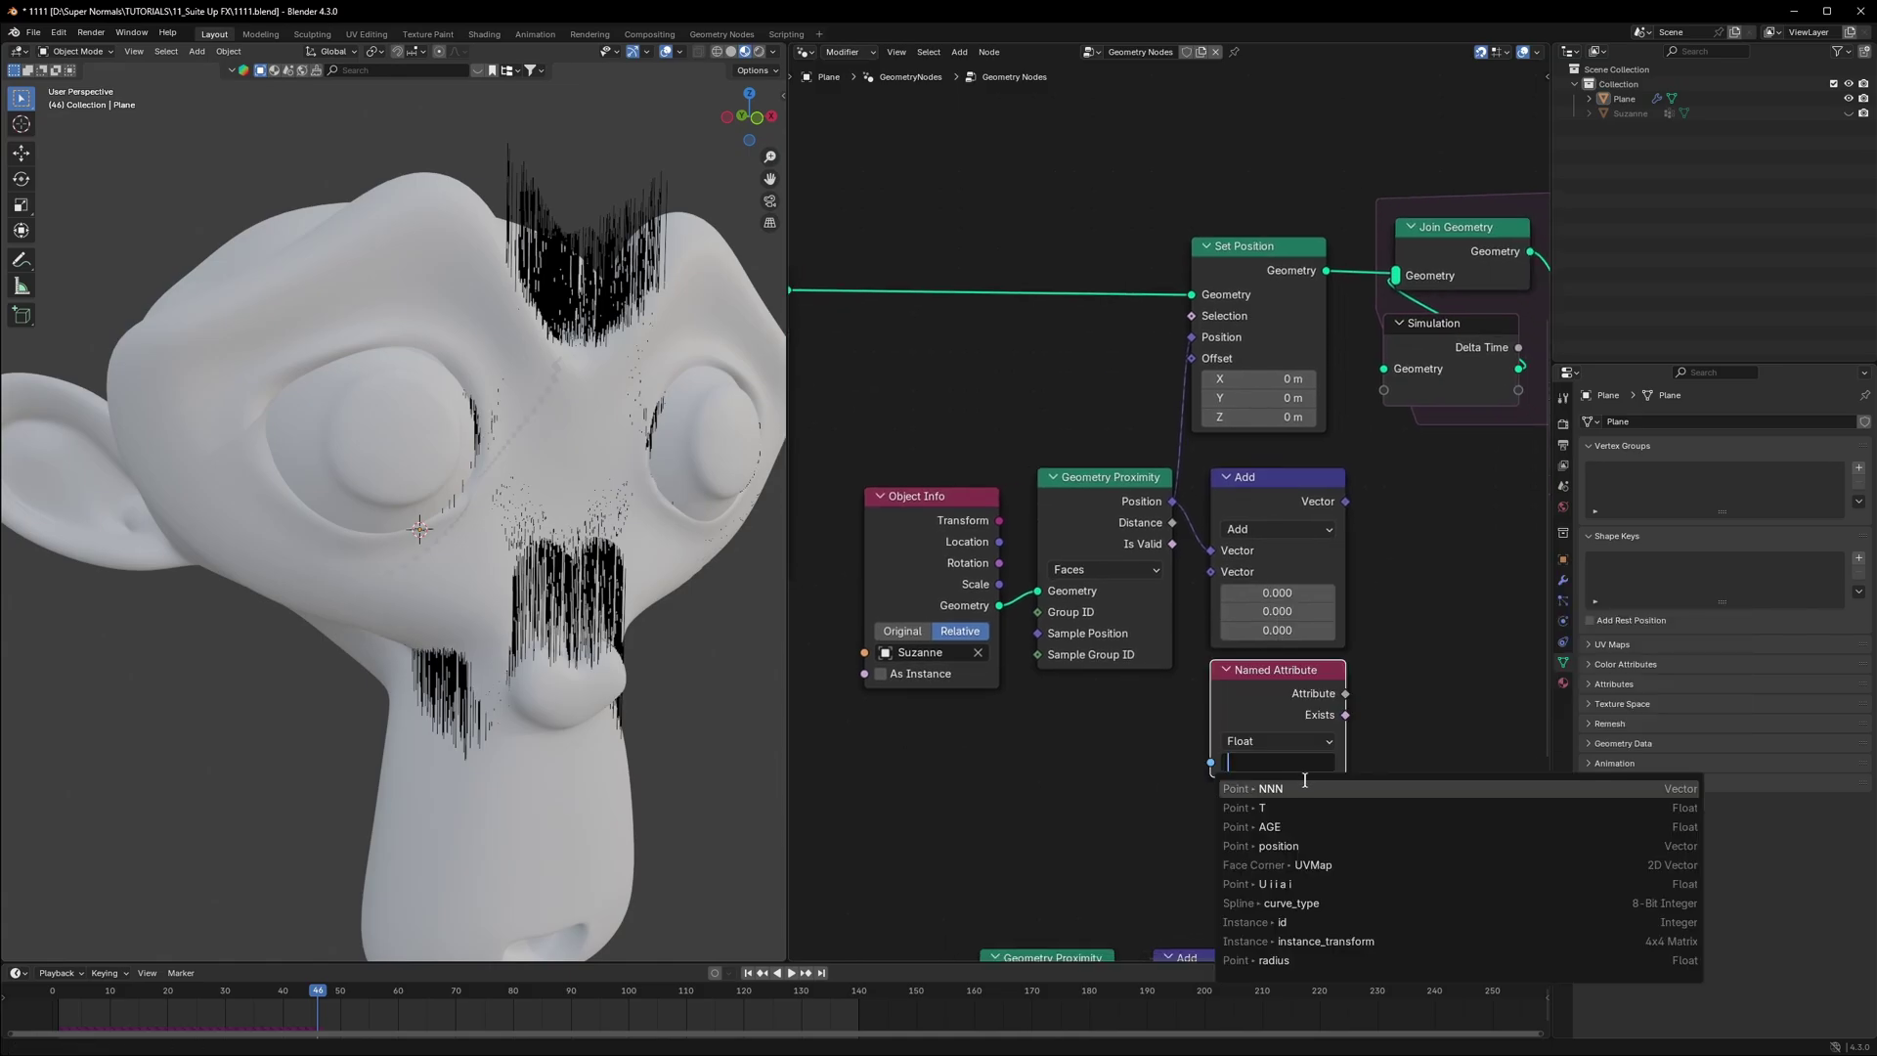
{"action": "left_click", "coordinate": [1300, 787]}
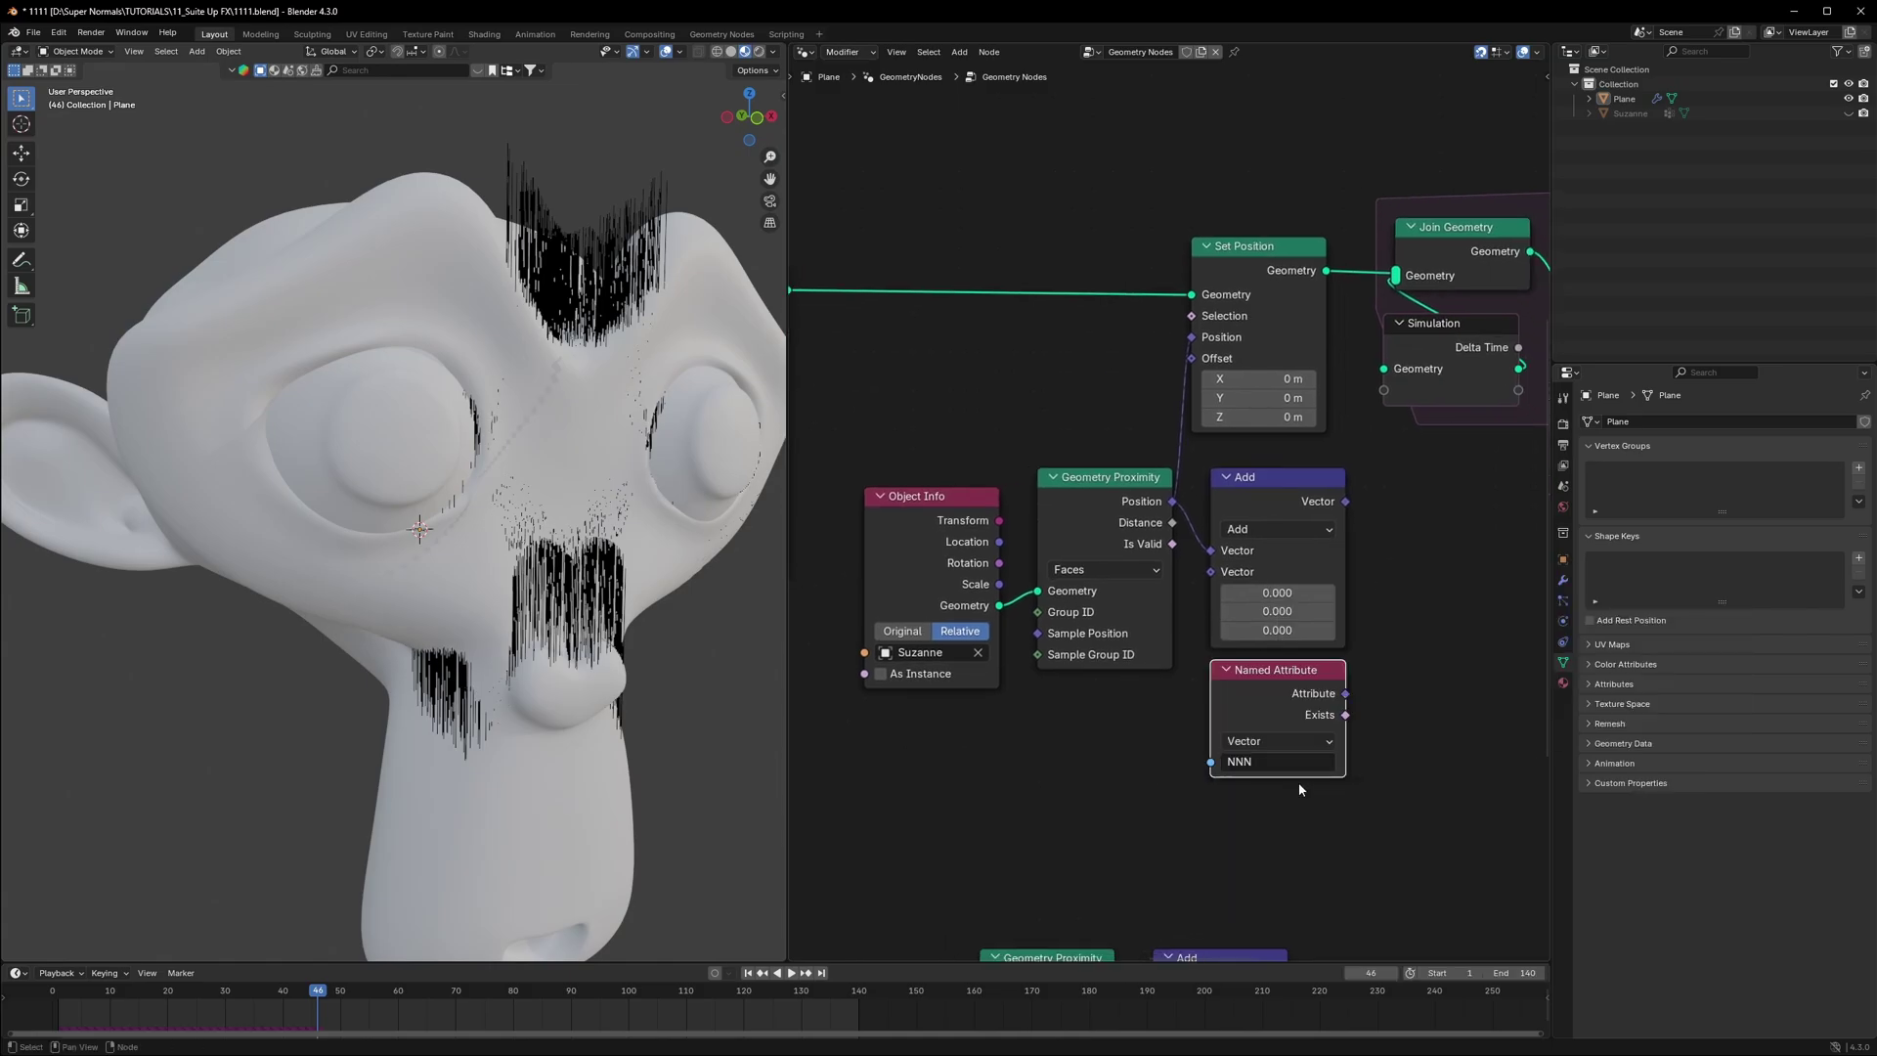
Step: Feed NNN into Add's second vector, link Add to Set Position's Position, and replay the animation from the start
{"action": "left_click_drag", "start_coordinate": [1346, 693], "coordinate": [1210, 571]}
{"action": "left_click_drag", "start_coordinate": [1347, 501], "coordinate": [1247, 413]}
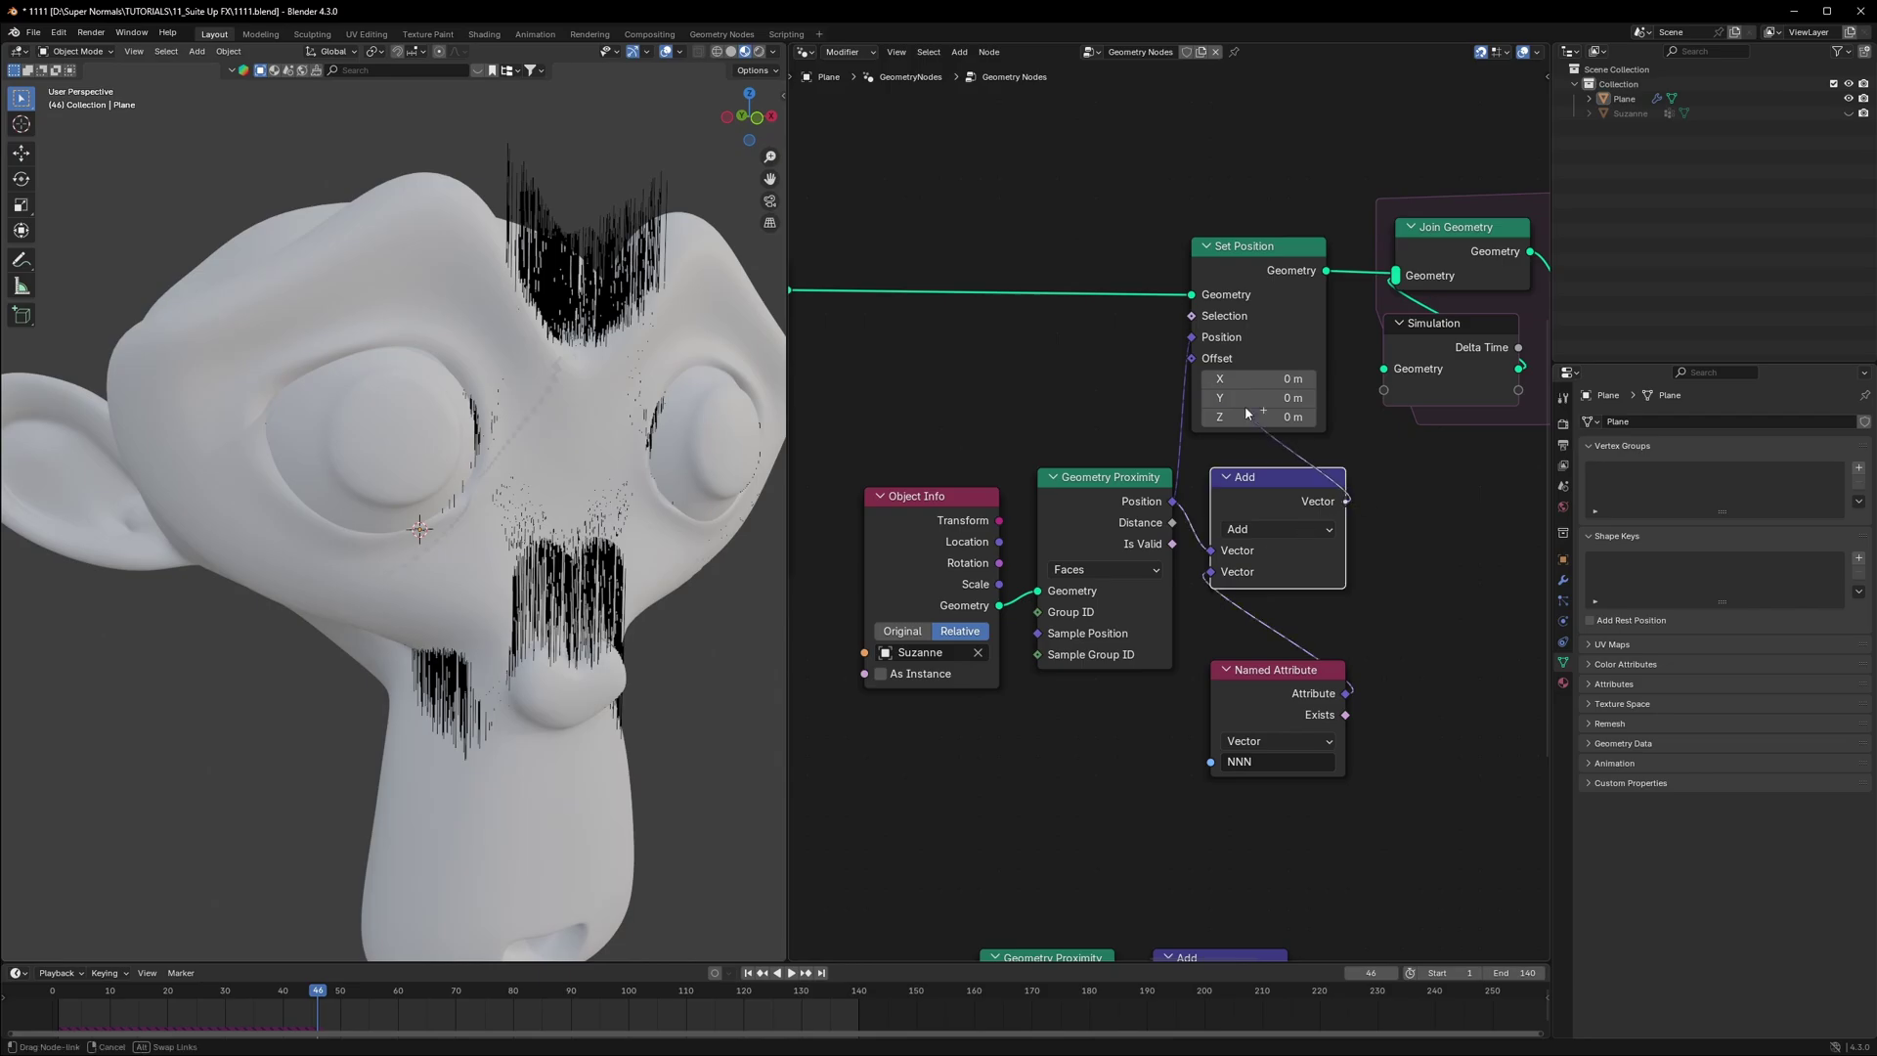
{"action": "left_click_drag", "start_coordinate": [1188, 347], "coordinate": [1191, 336]}
{"action": "key", "text": "shift+Left"}
{"action": "key", "text": "space"}
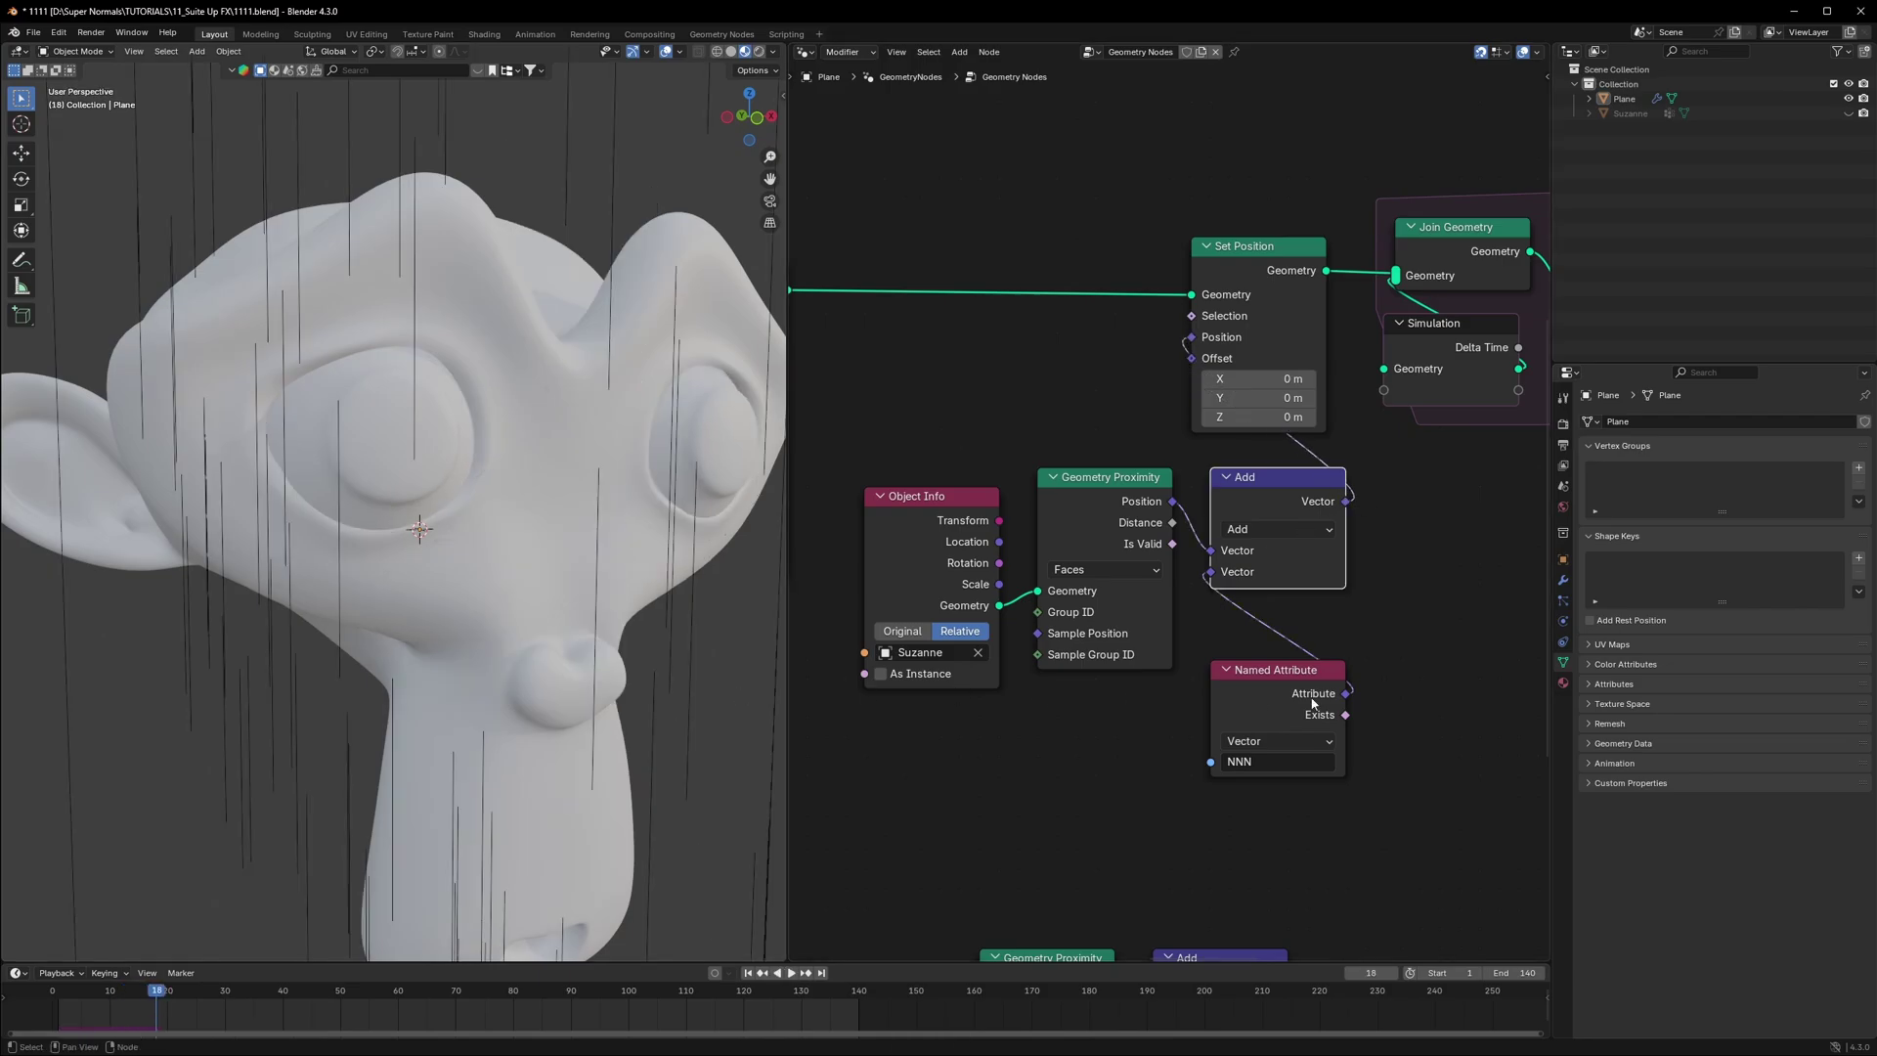
Step: Insert a Vector Math node set to Scale with a value of 0.01 between the NNN attribute and the Add node
{"action": "left_click_drag", "start_coordinate": [1313, 702], "coordinate": [1313, 759]}
{"action": "key", "text": "shift+a"}
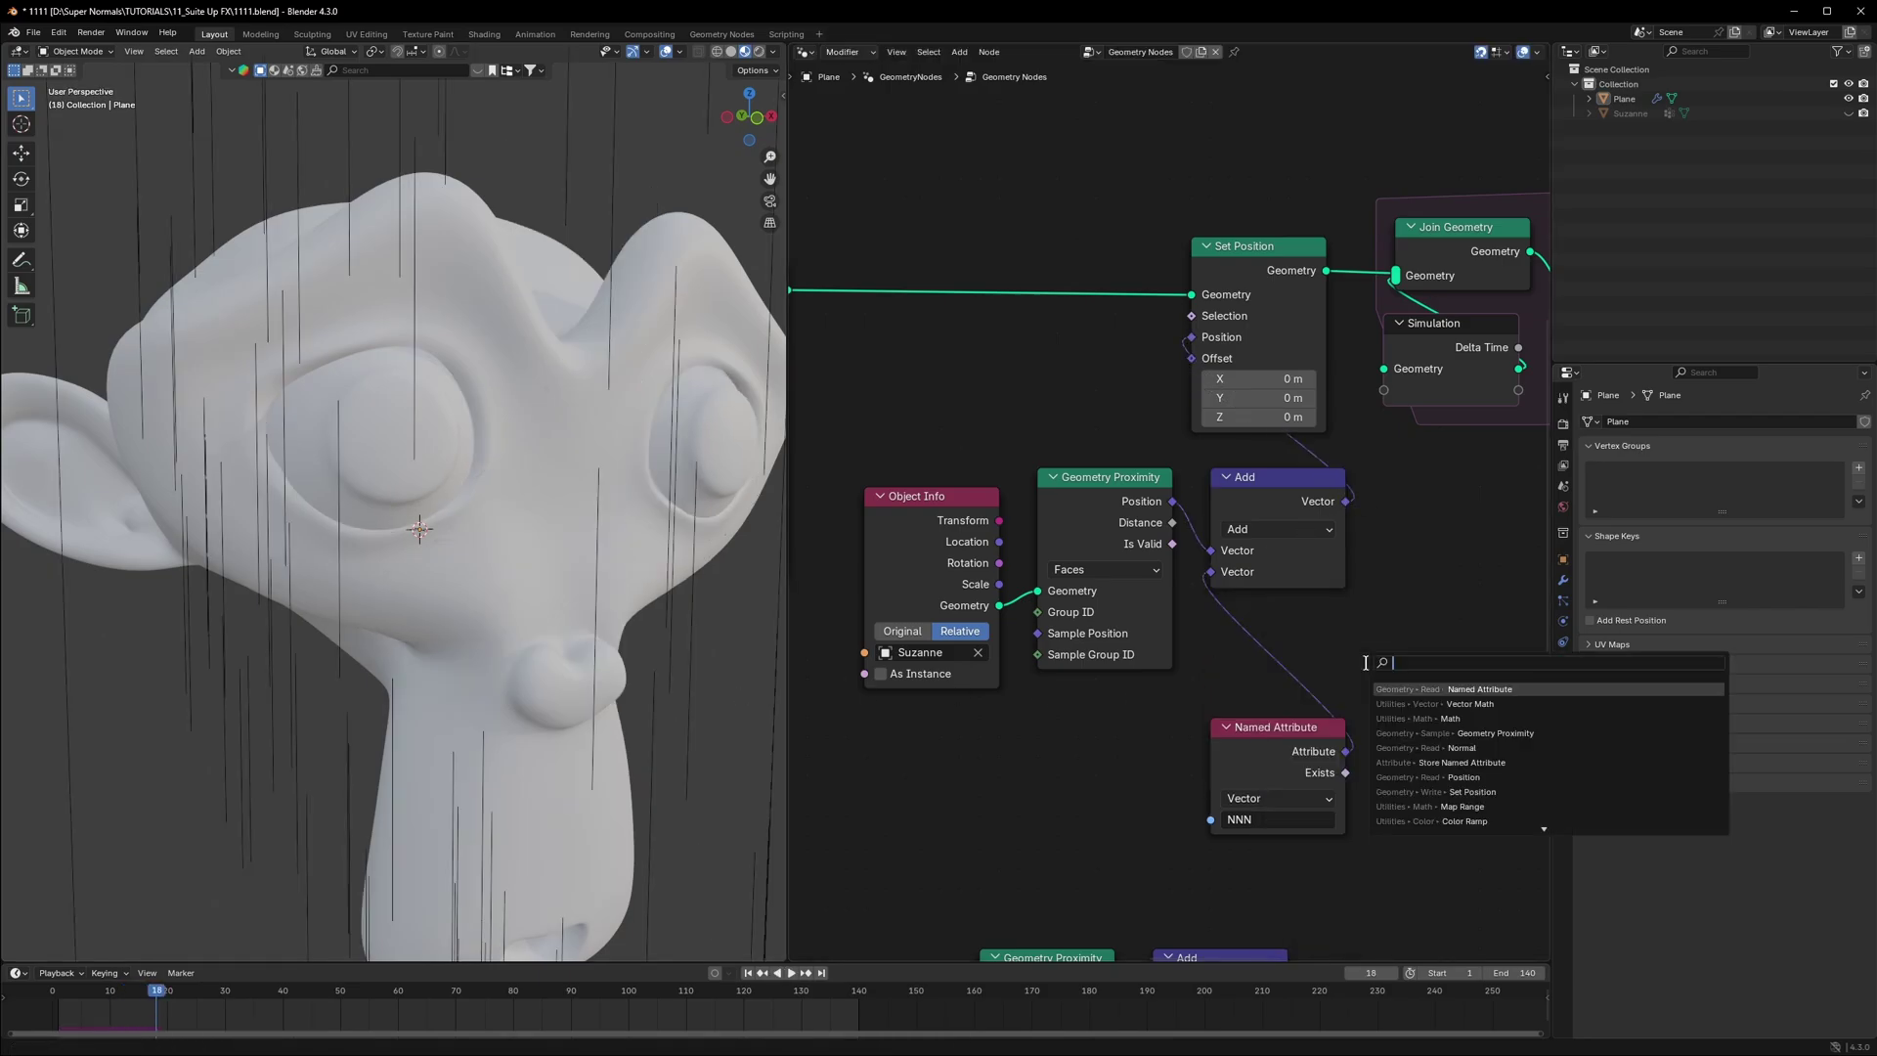
{"action": "left_click", "coordinate": [1467, 703]}
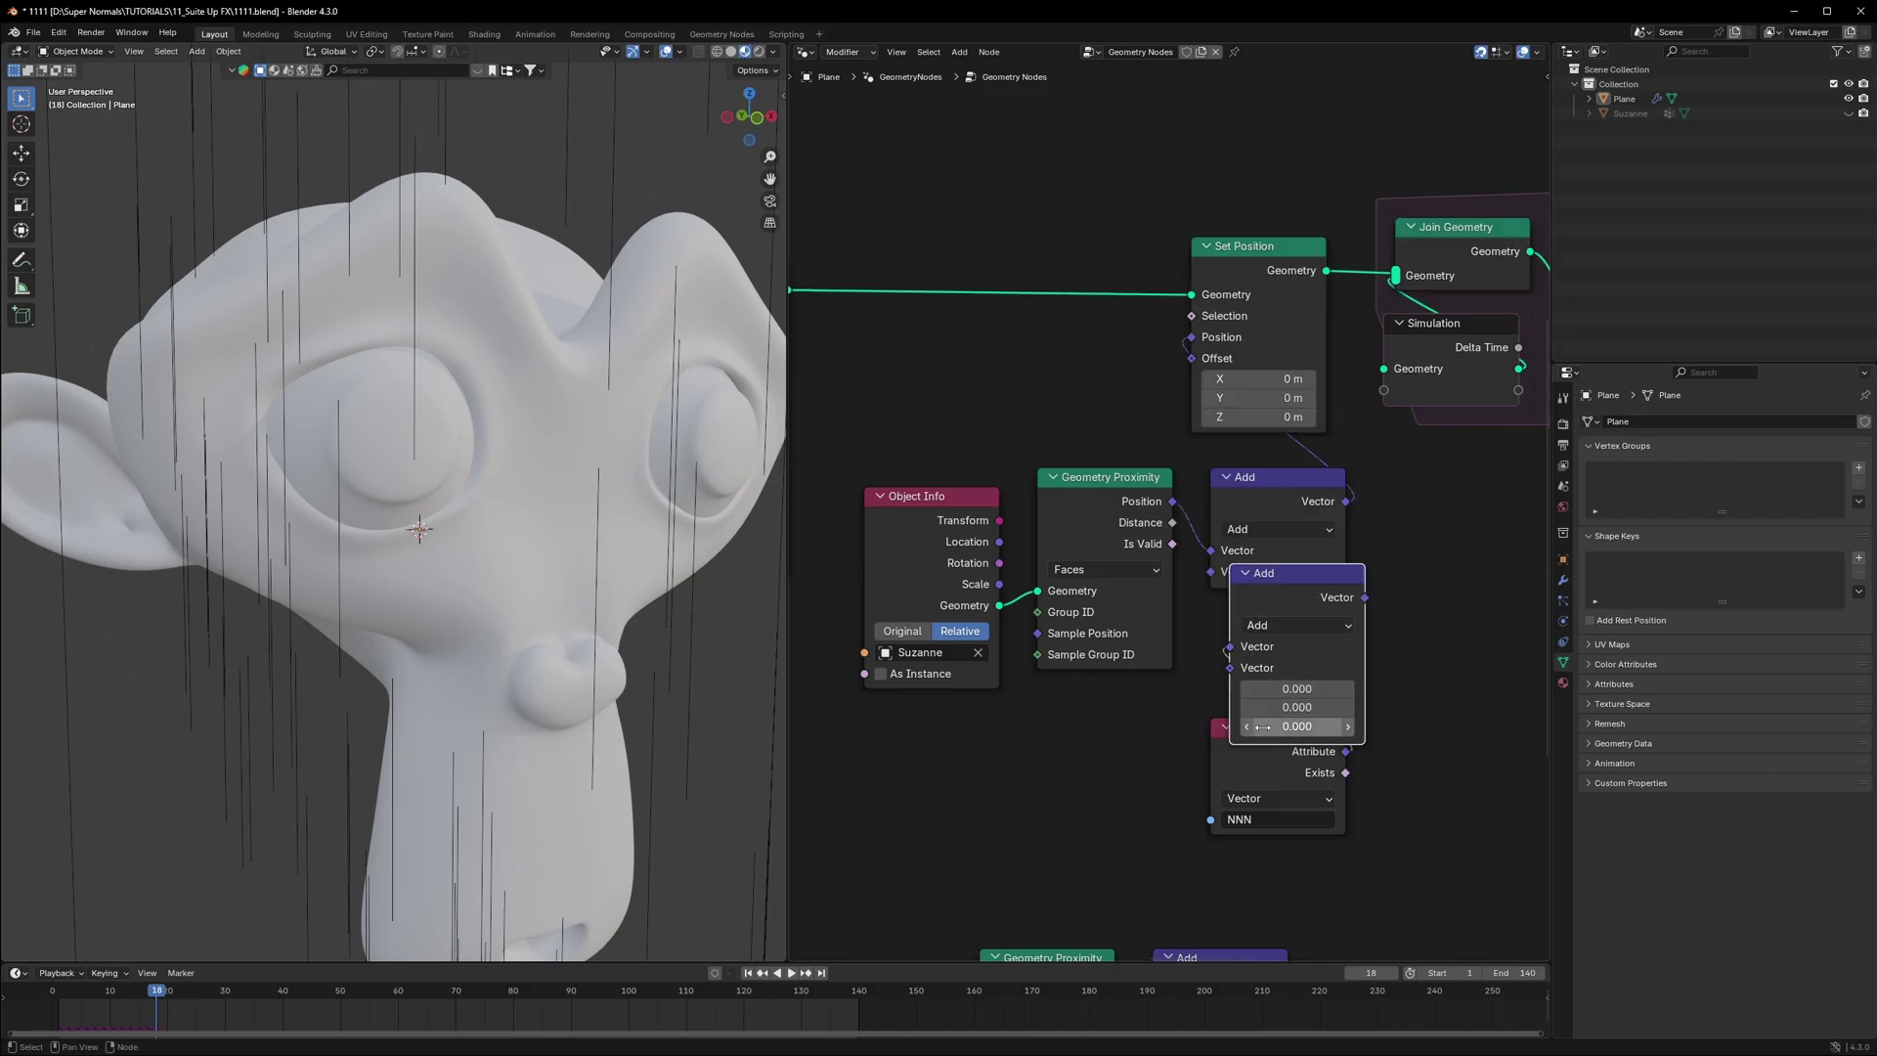
{"action": "left_click", "coordinate": [1232, 820]}
{"action": "left_click_drag", "start_coordinate": [1311, 582], "coordinate": [1291, 622]}
{"action": "left_click", "coordinate": [1297, 657]}
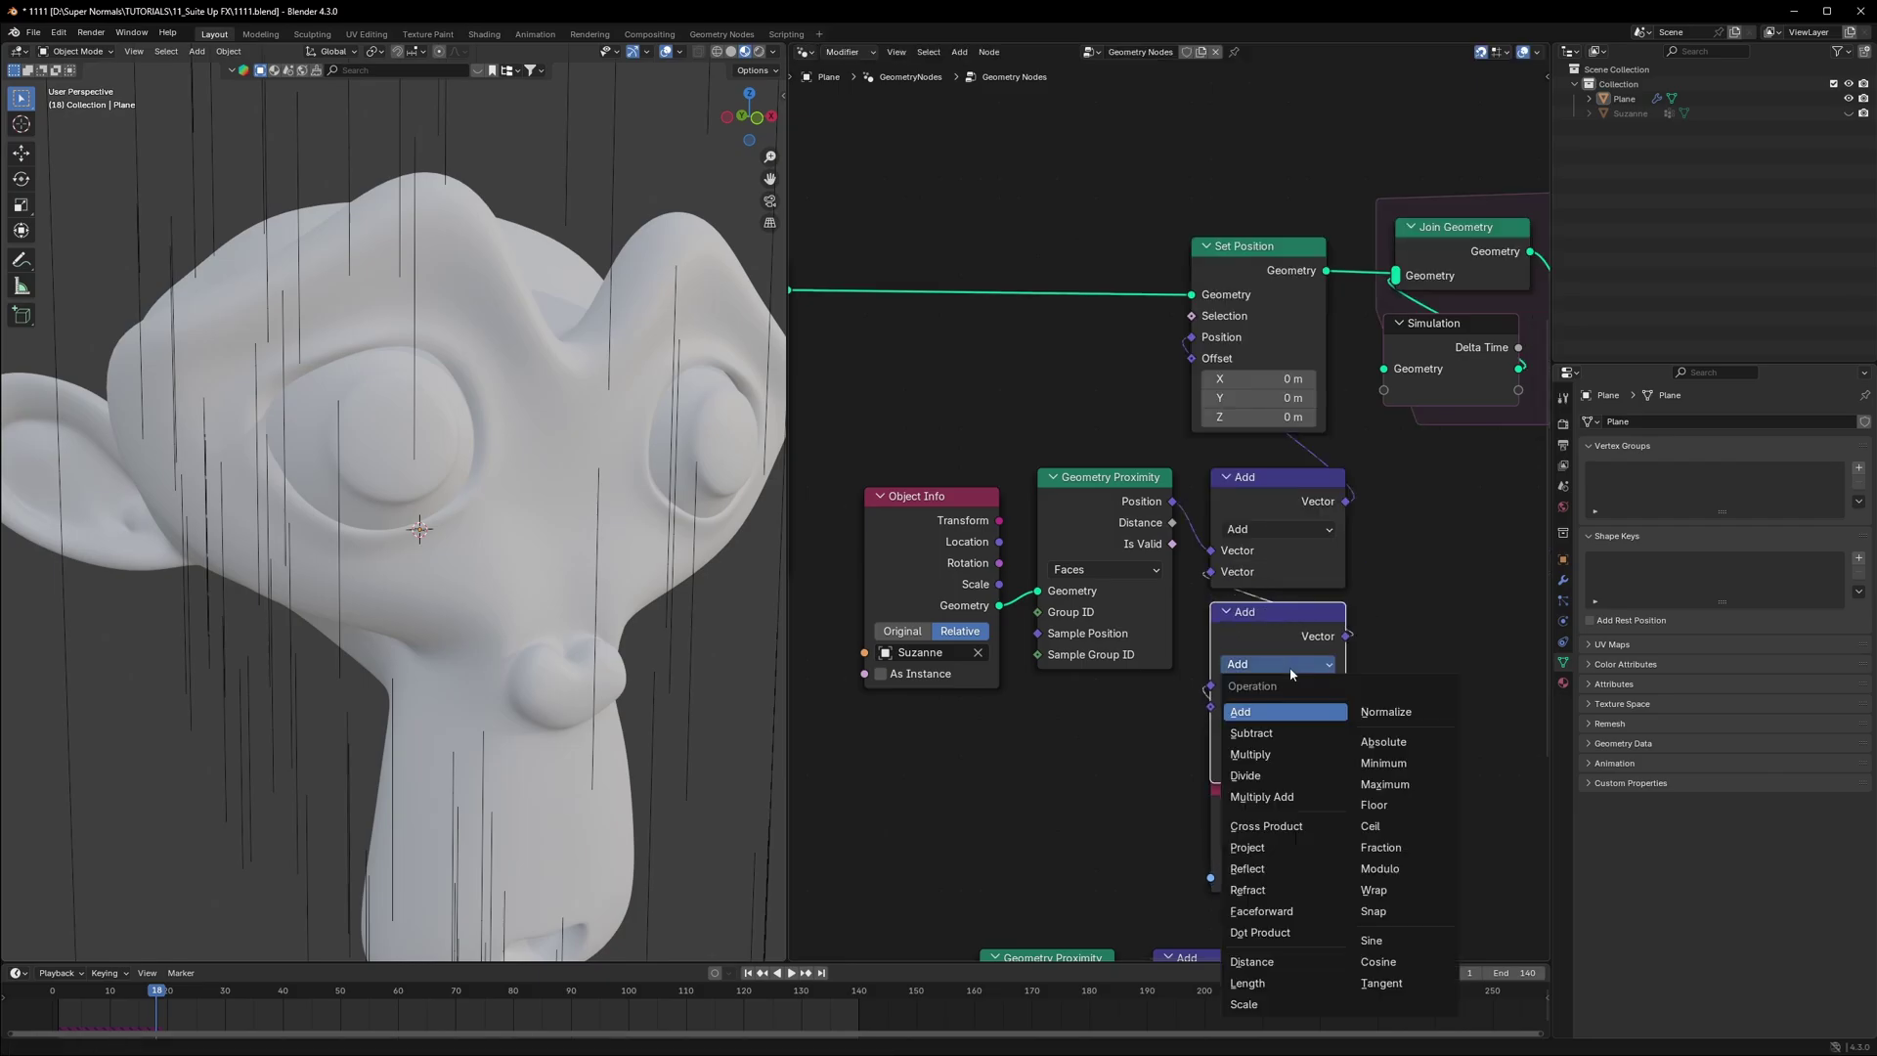
{"action": "left_click", "coordinate": [1237, 1007]}
{"action": "left_click_drag", "start_coordinate": [1256, 797], "coordinate": [1249, 758]}
{"action": "left_click", "coordinate": [1285, 706]}
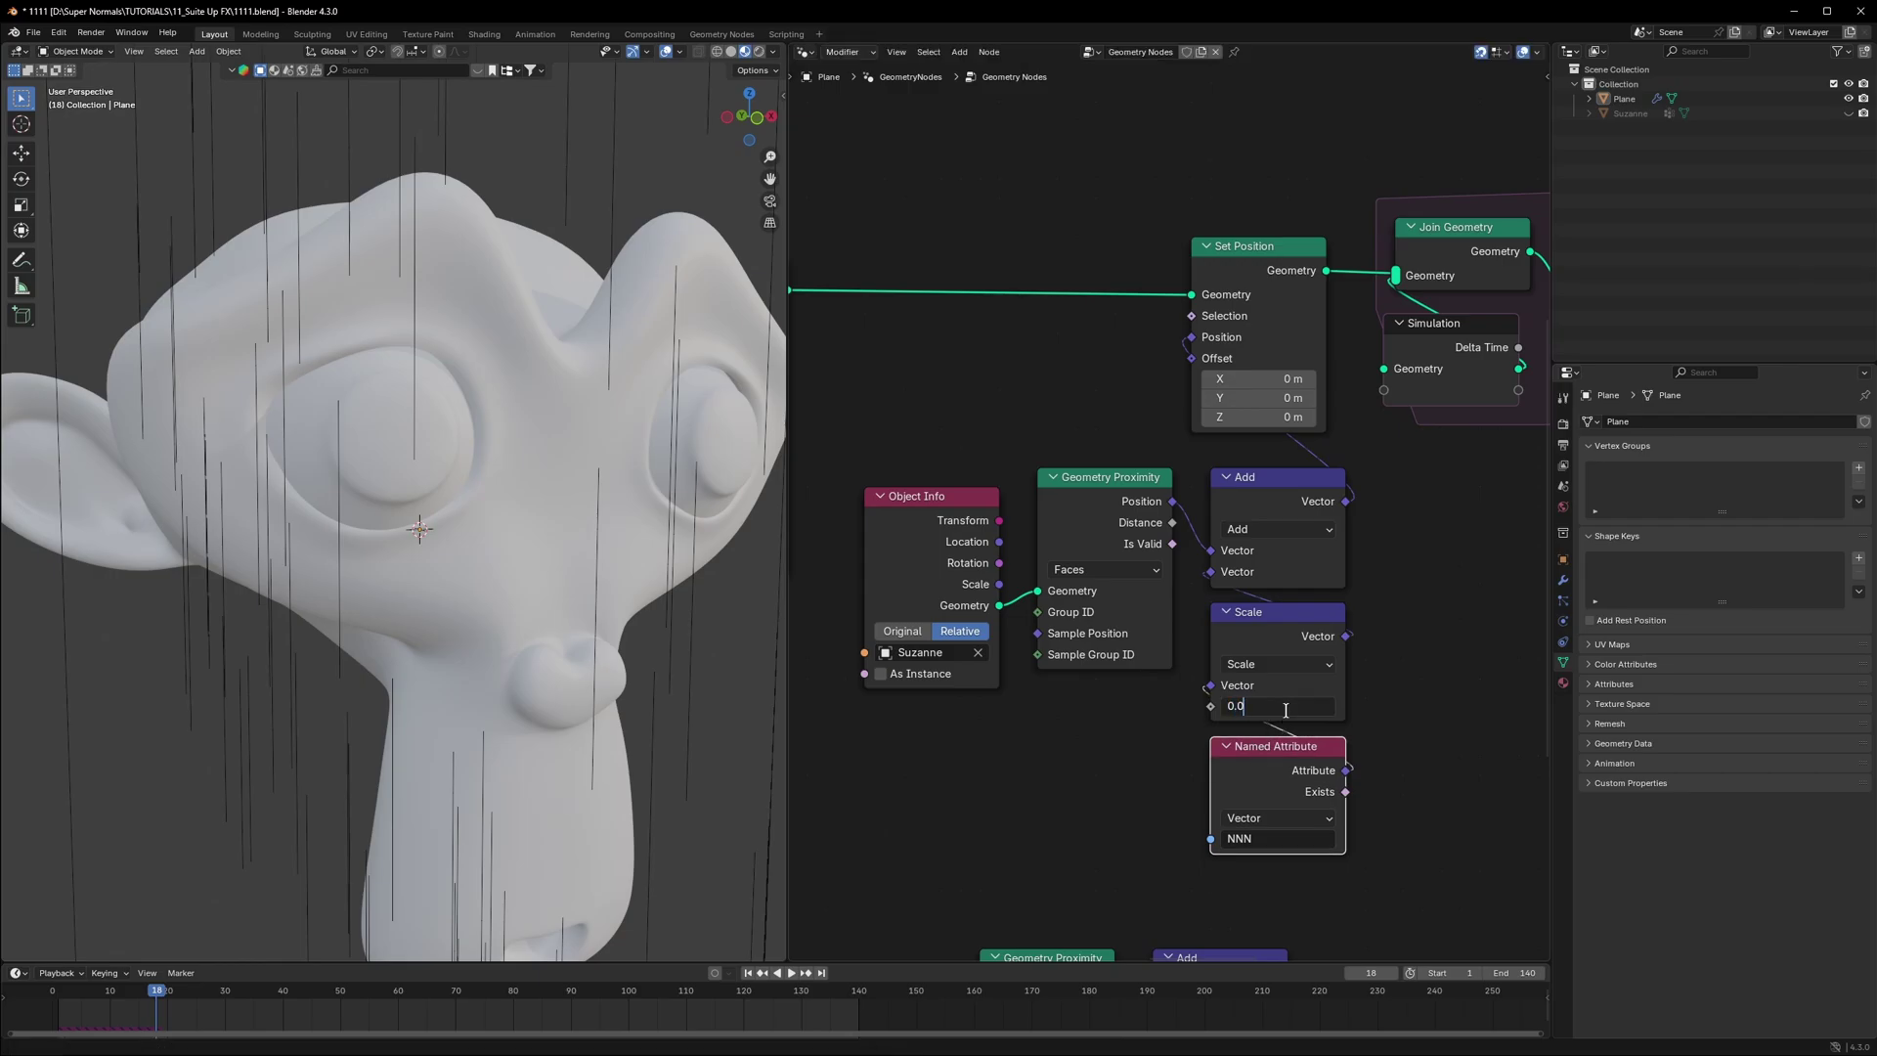
{"action": "type", "text": "0.01"}
{"action": "key", "text": "Return"}
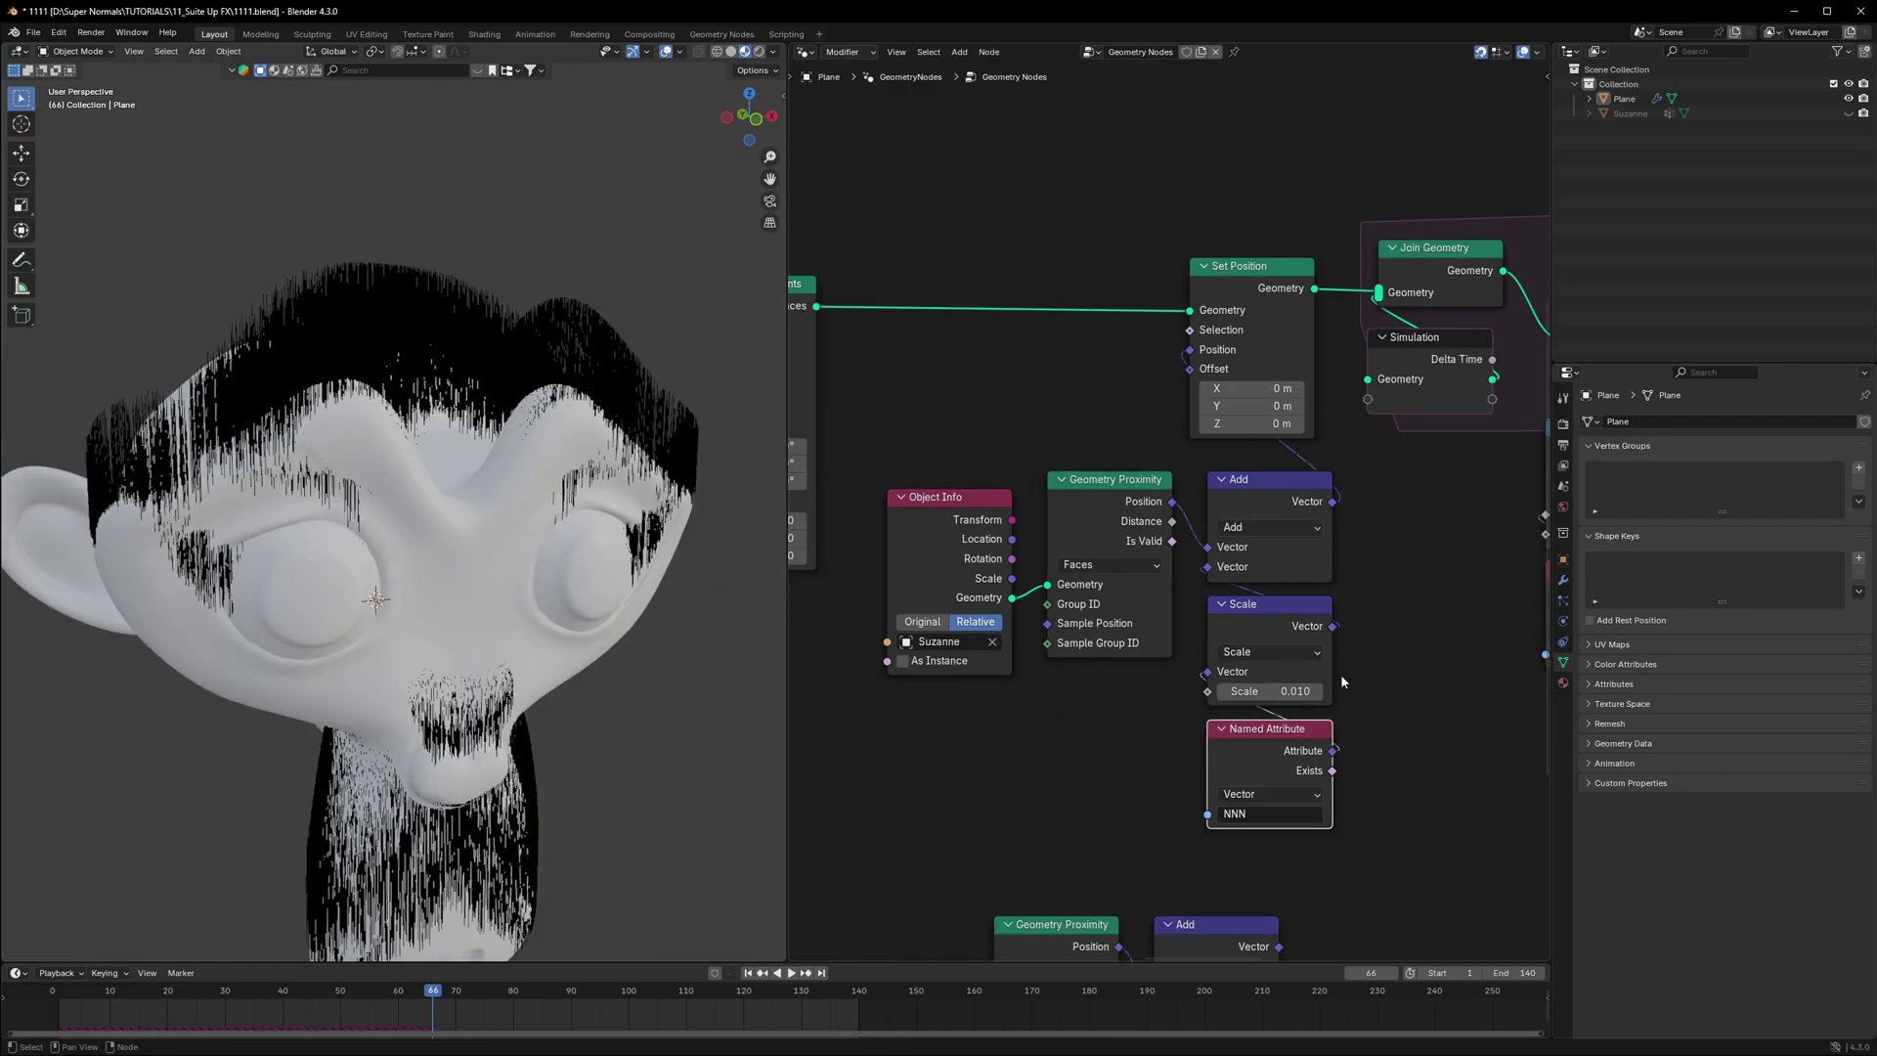
Step: Stack the Add, Scale and Named Attribute nodes in a column directly beneath Set Position
{"action": "left_click_drag", "start_coordinate": [1438, 827], "coordinate": [942, 537]}
{"action": "key", "text": "g"}
{"action": "left_click", "coordinate": [1349, 500]}
{"action": "left_click", "coordinate": [1333, 530]}
{"action": "left_click_drag", "start_coordinate": [1250, 491], "coordinate": [1250, 470]}
{"action": "left_click_drag", "start_coordinate": [1250, 604], "coordinate": [1250, 586]}
{"action": "left_click", "coordinate": [1266, 750]}
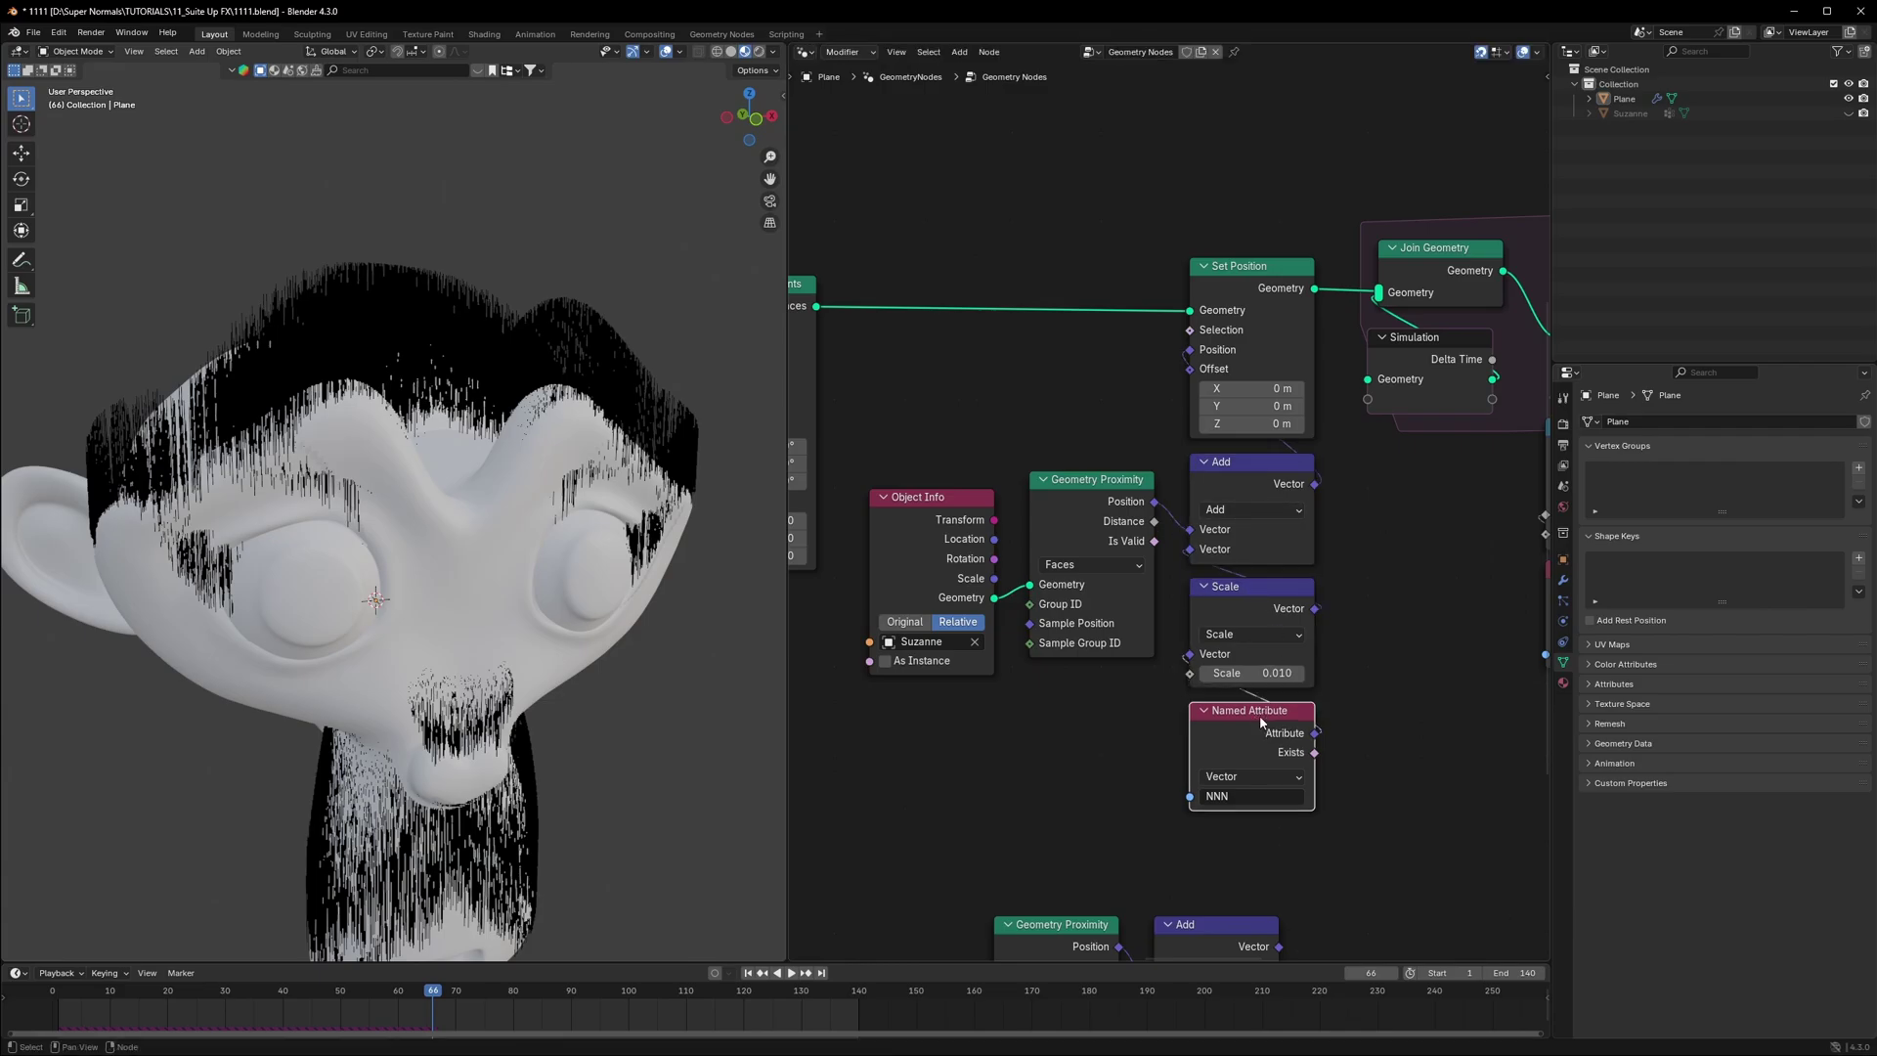
Step: Reposition Object Info and Geometry Proximity beside the Add and Scale column
{"action": "scroll", "coordinate": [1178, 671], "scroll_direction": "up", "scroll_amount": 1}
{"action": "left_click_drag", "start_coordinate": [922, 520], "coordinate": [940, 500]}
{"action": "left_click_drag", "start_coordinate": [1111, 400], "coordinate": [879, 667]}
{"action": "key", "text": "g"}
{"action": "left_click", "coordinate": [880, 744]}
{"action": "left_click", "coordinate": [982, 482]}
Step: Insert a Realize Instances node between Instance on Points and Set Position
{"action": "middle_click_drag", "start_coordinate": [983, 482], "coordinate": [1429, 586]}
{"action": "middle_click_drag", "start_coordinate": [543, 491], "coordinate": [575, 359]}
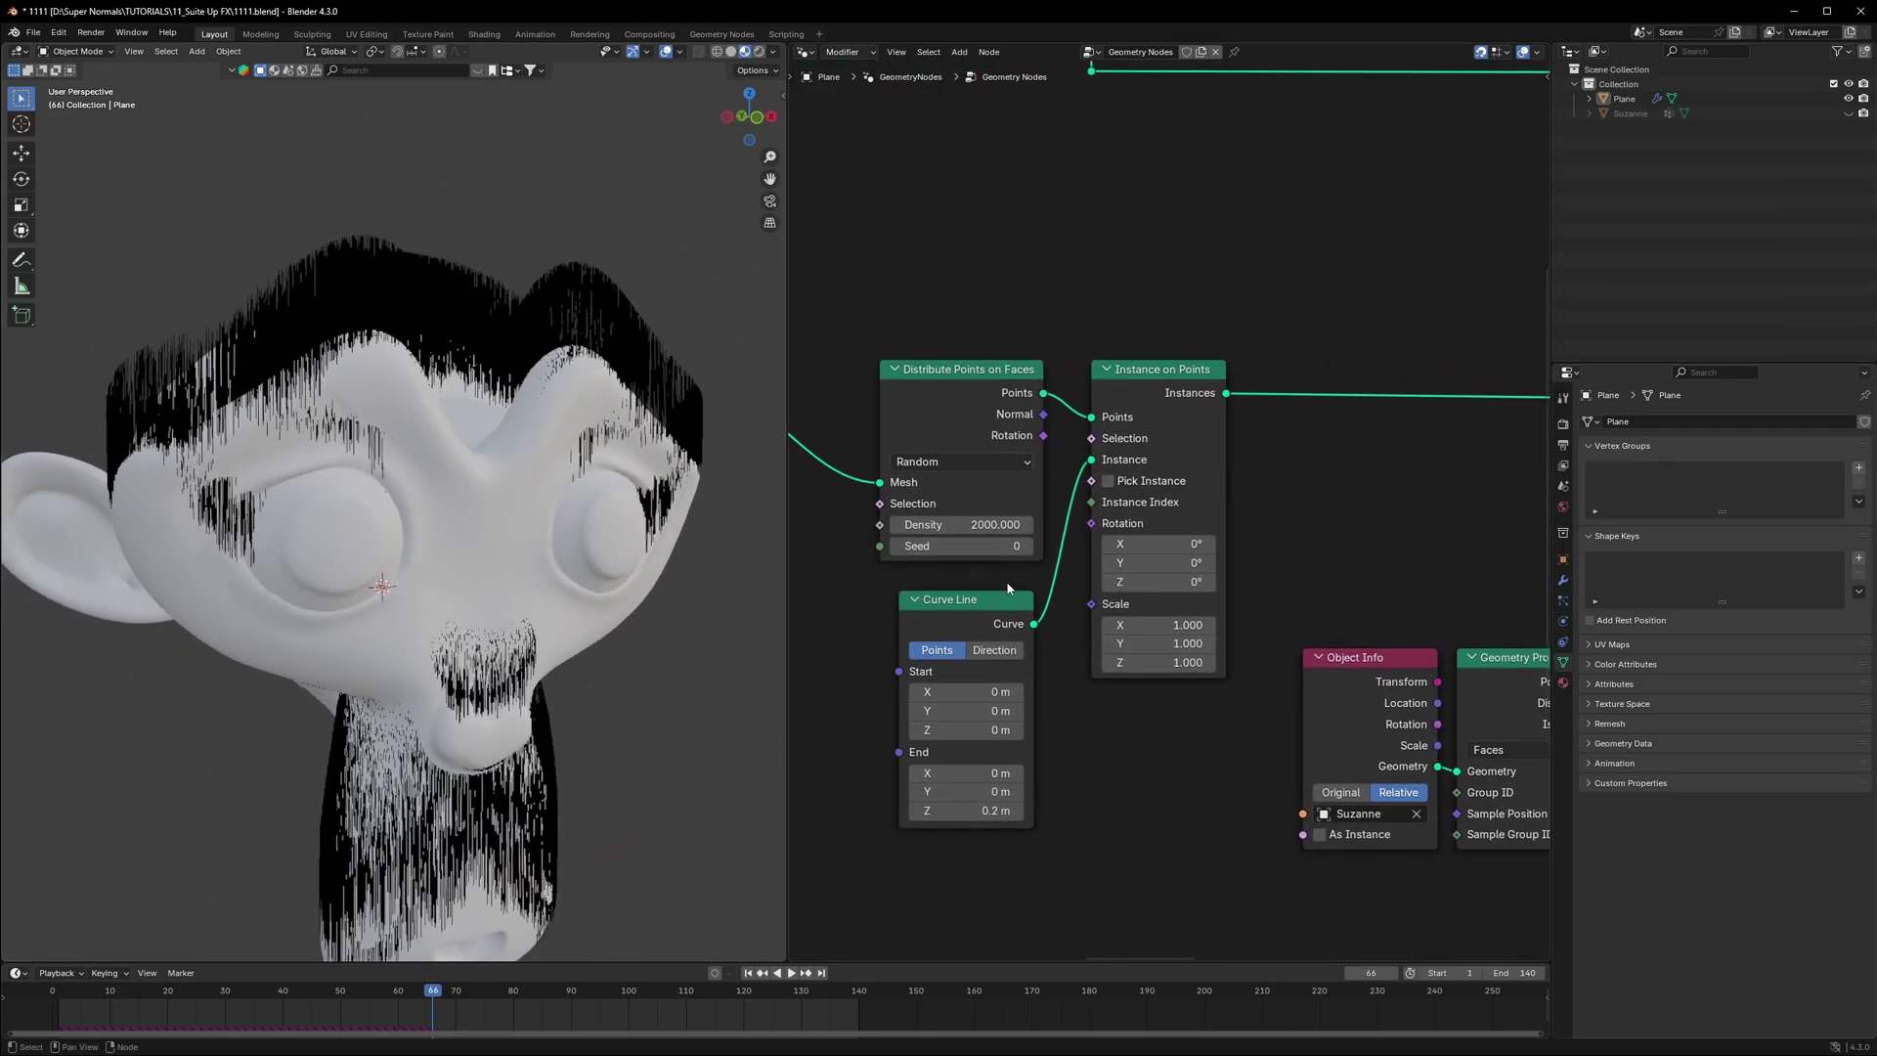
{"action": "middle_click_drag", "start_coordinate": [1284, 544], "coordinate": [1092, 624]}
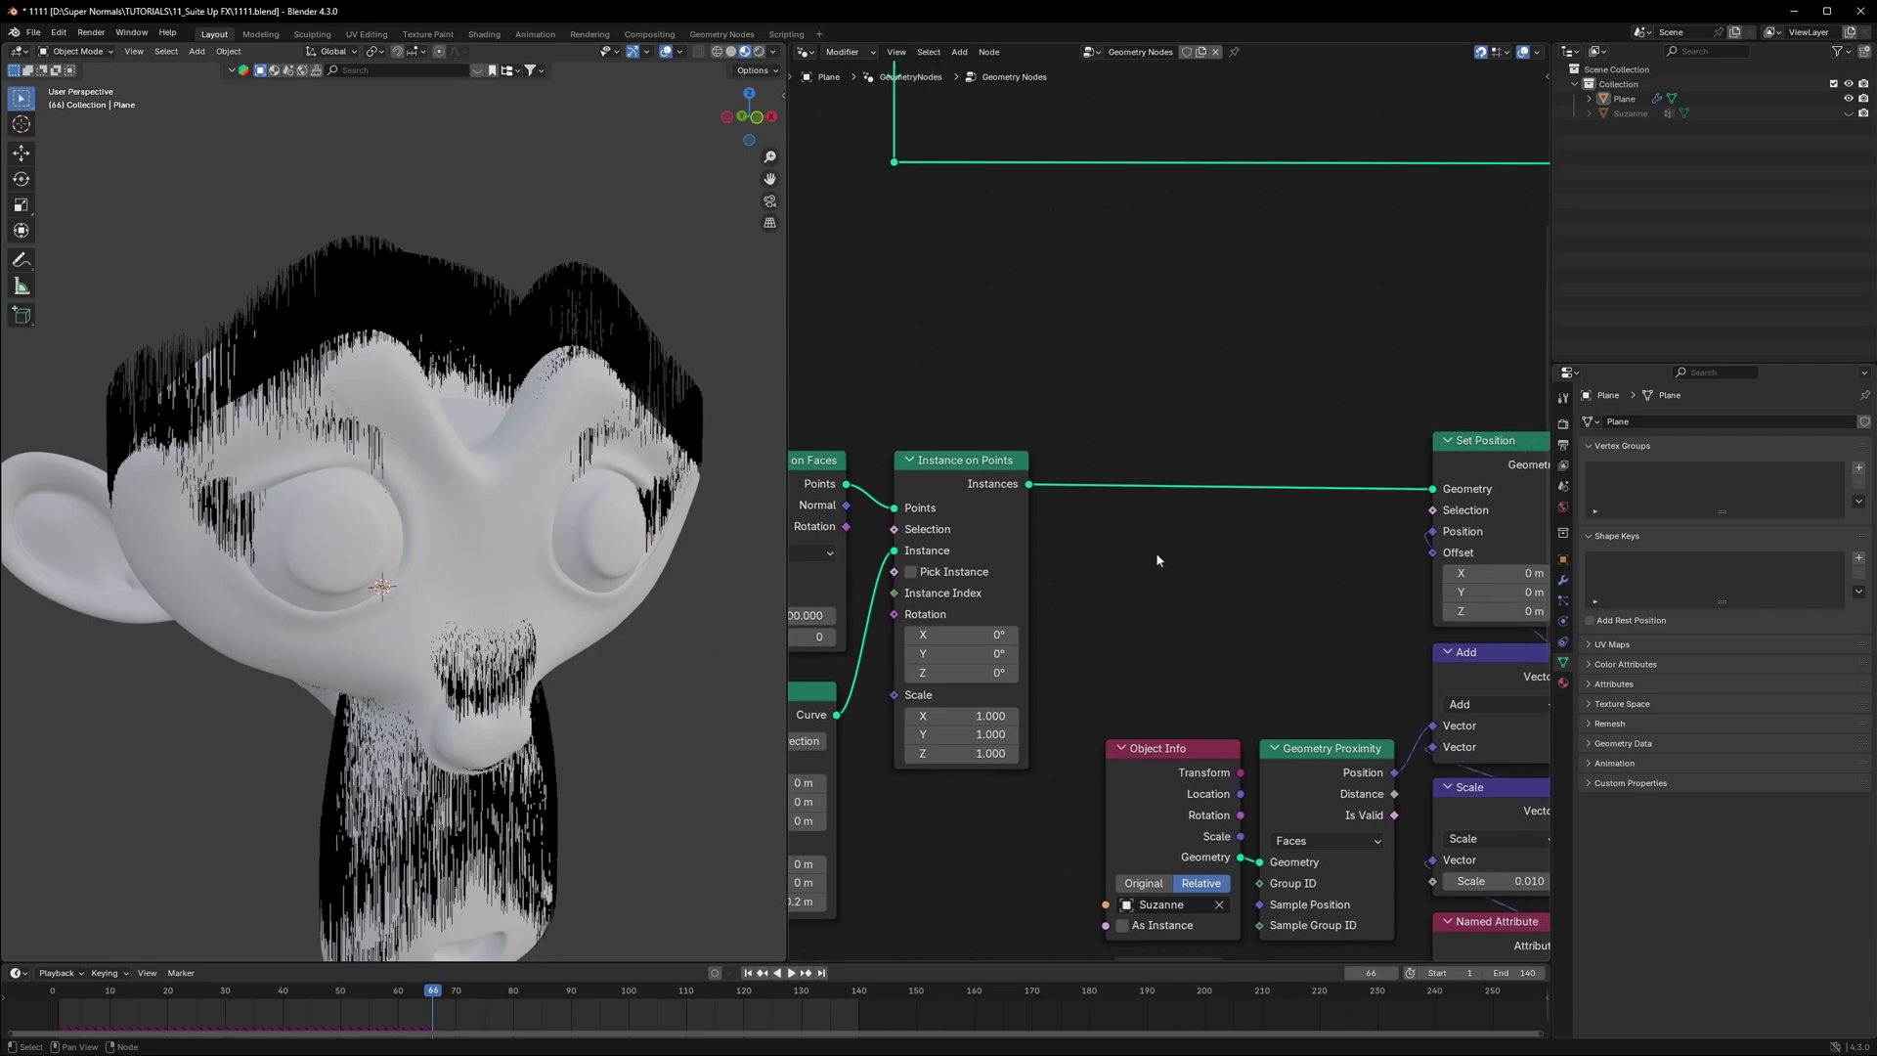
{"action": "key", "text": "shift+a"}
{"action": "type", "text": "realize"}
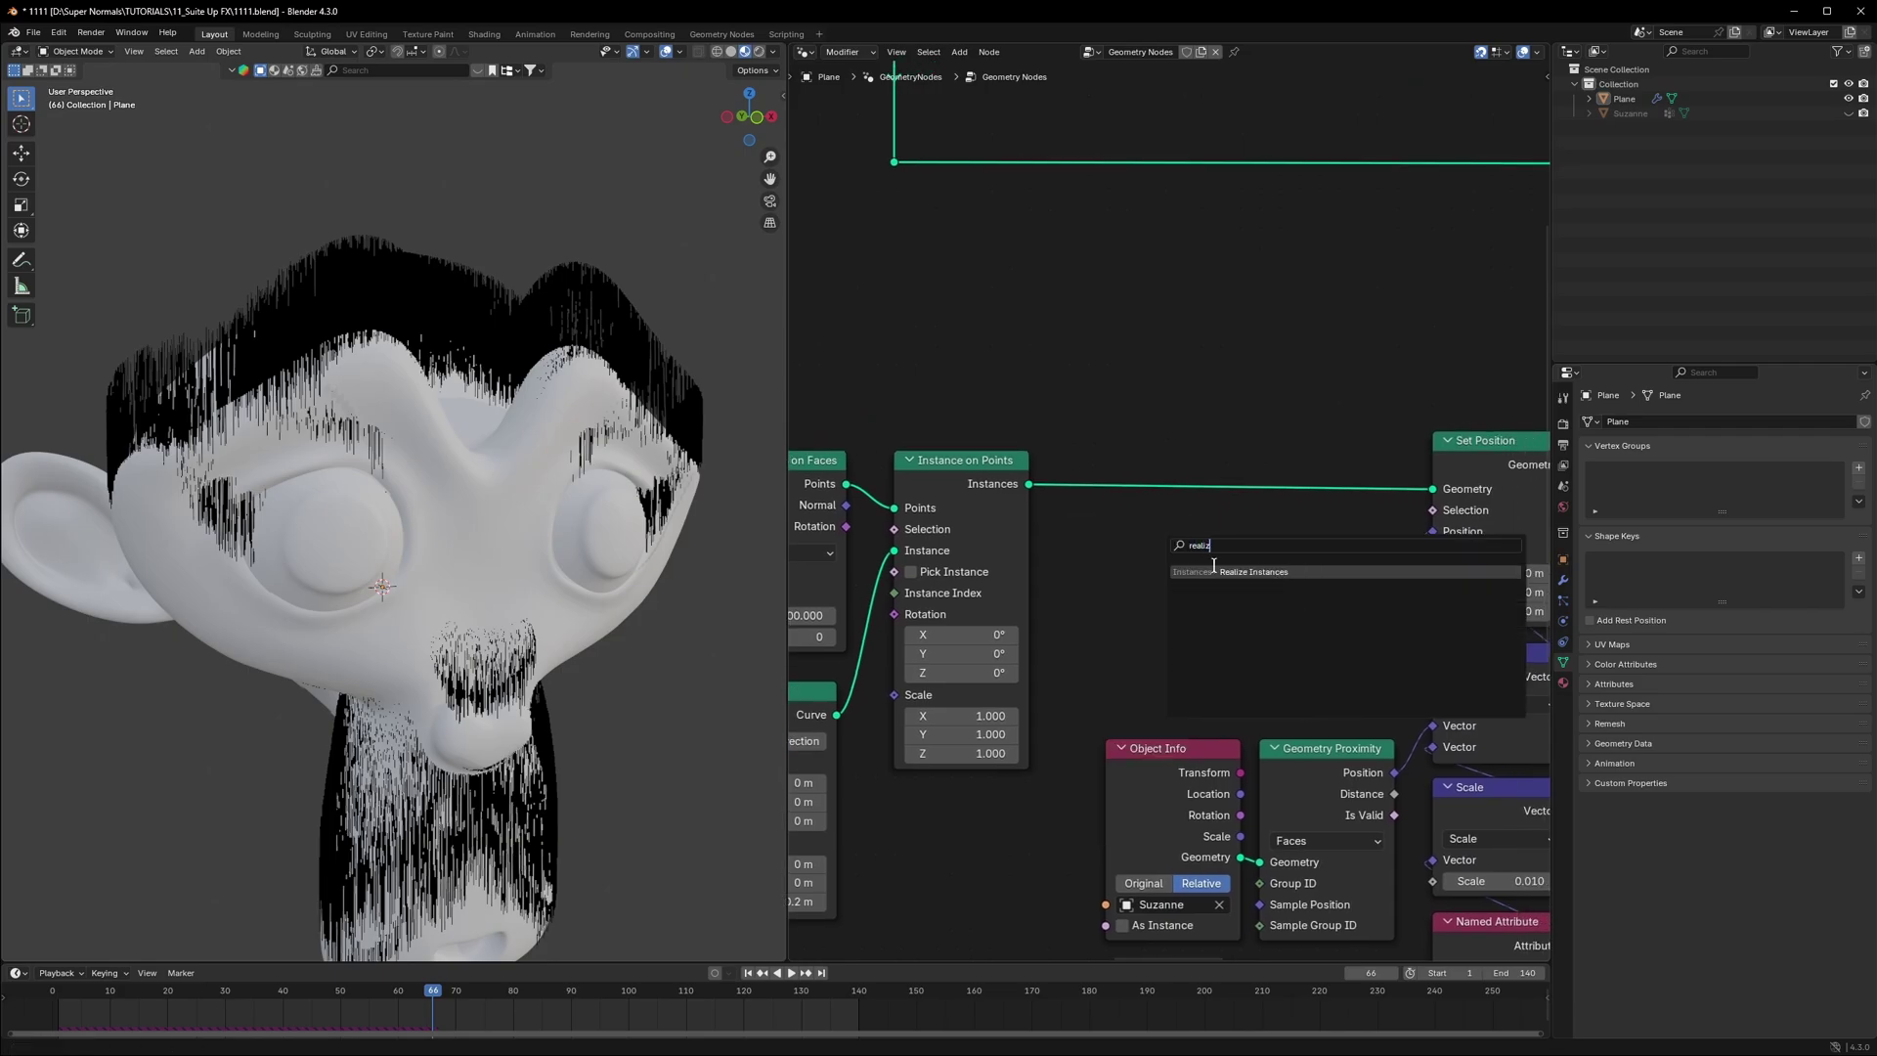
{"action": "key", "text": "Return"}
{"action": "left_click", "coordinate": [1048, 402]}
{"action": "left_click_drag", "start_coordinate": [1119, 436], "coordinate": [1137, 360]}
Step: Add a Resample Curve node directly below Realize Instances
{"action": "key", "text": "shift+a"}
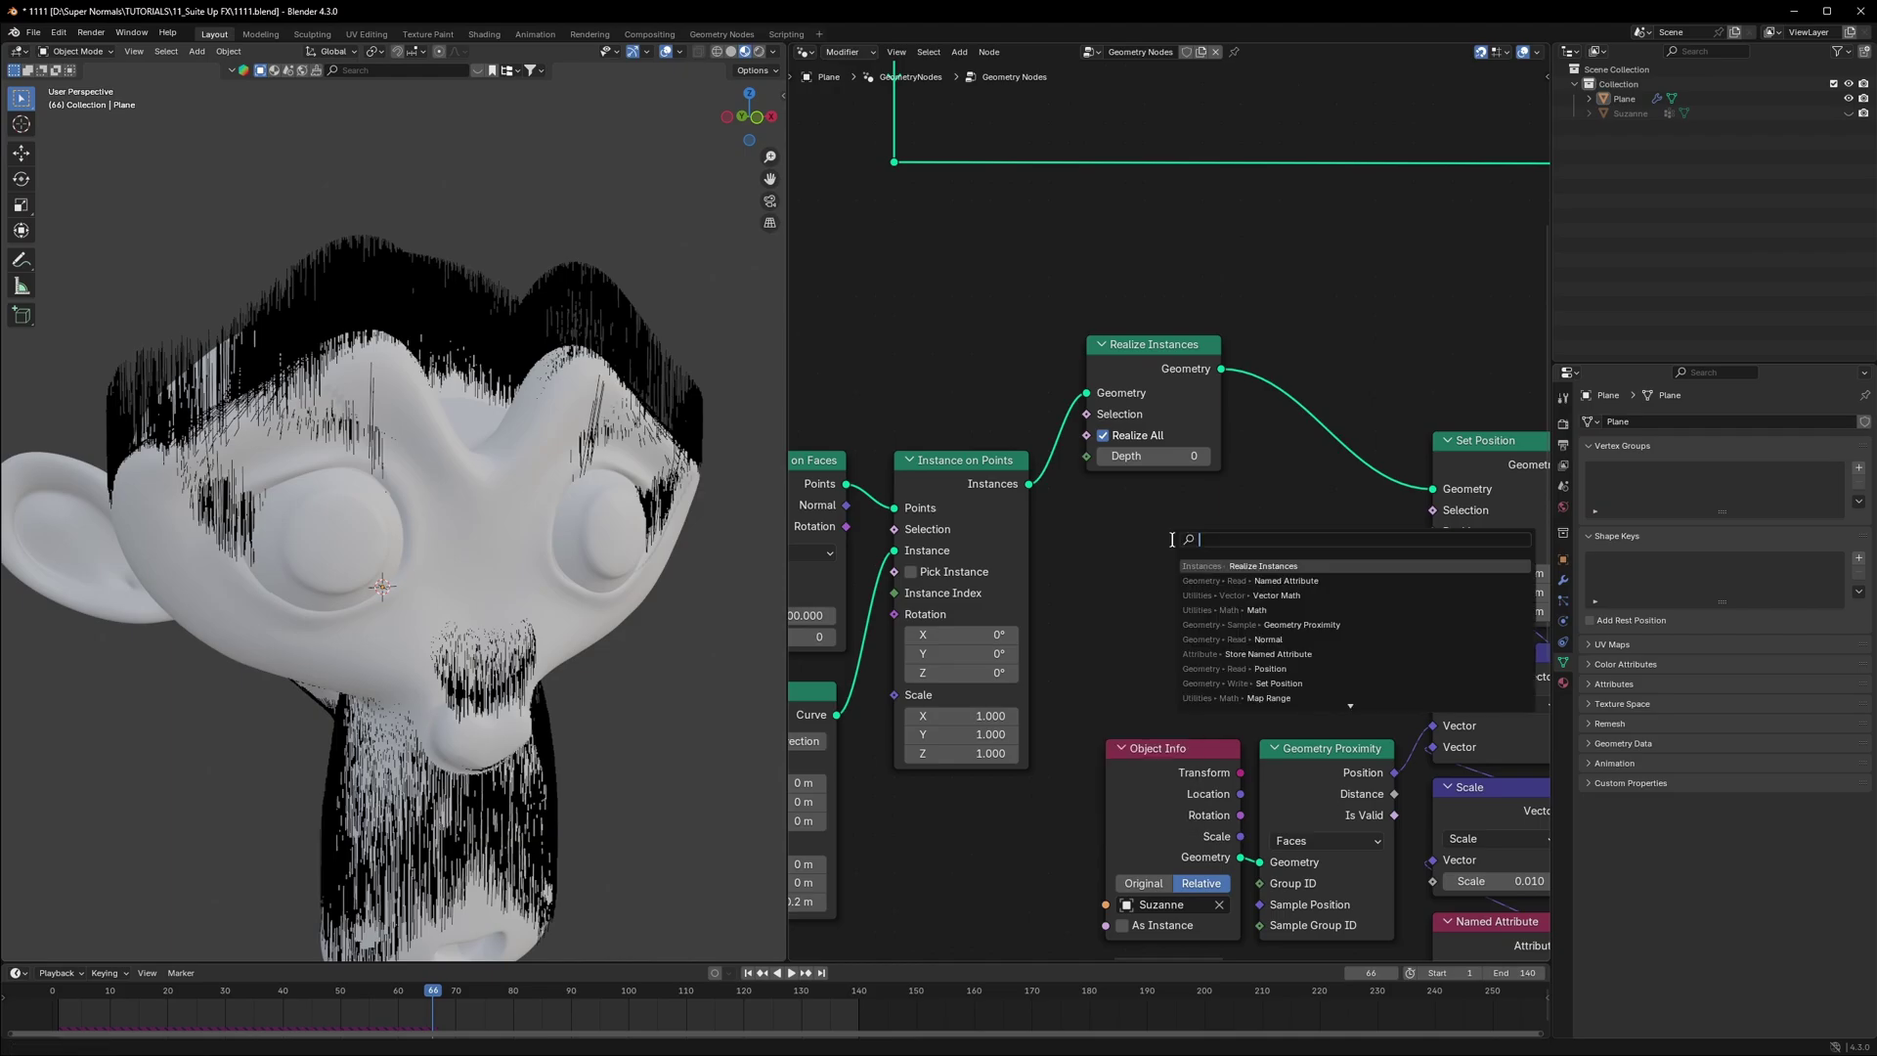
{"action": "type", "text": "reasmple"}
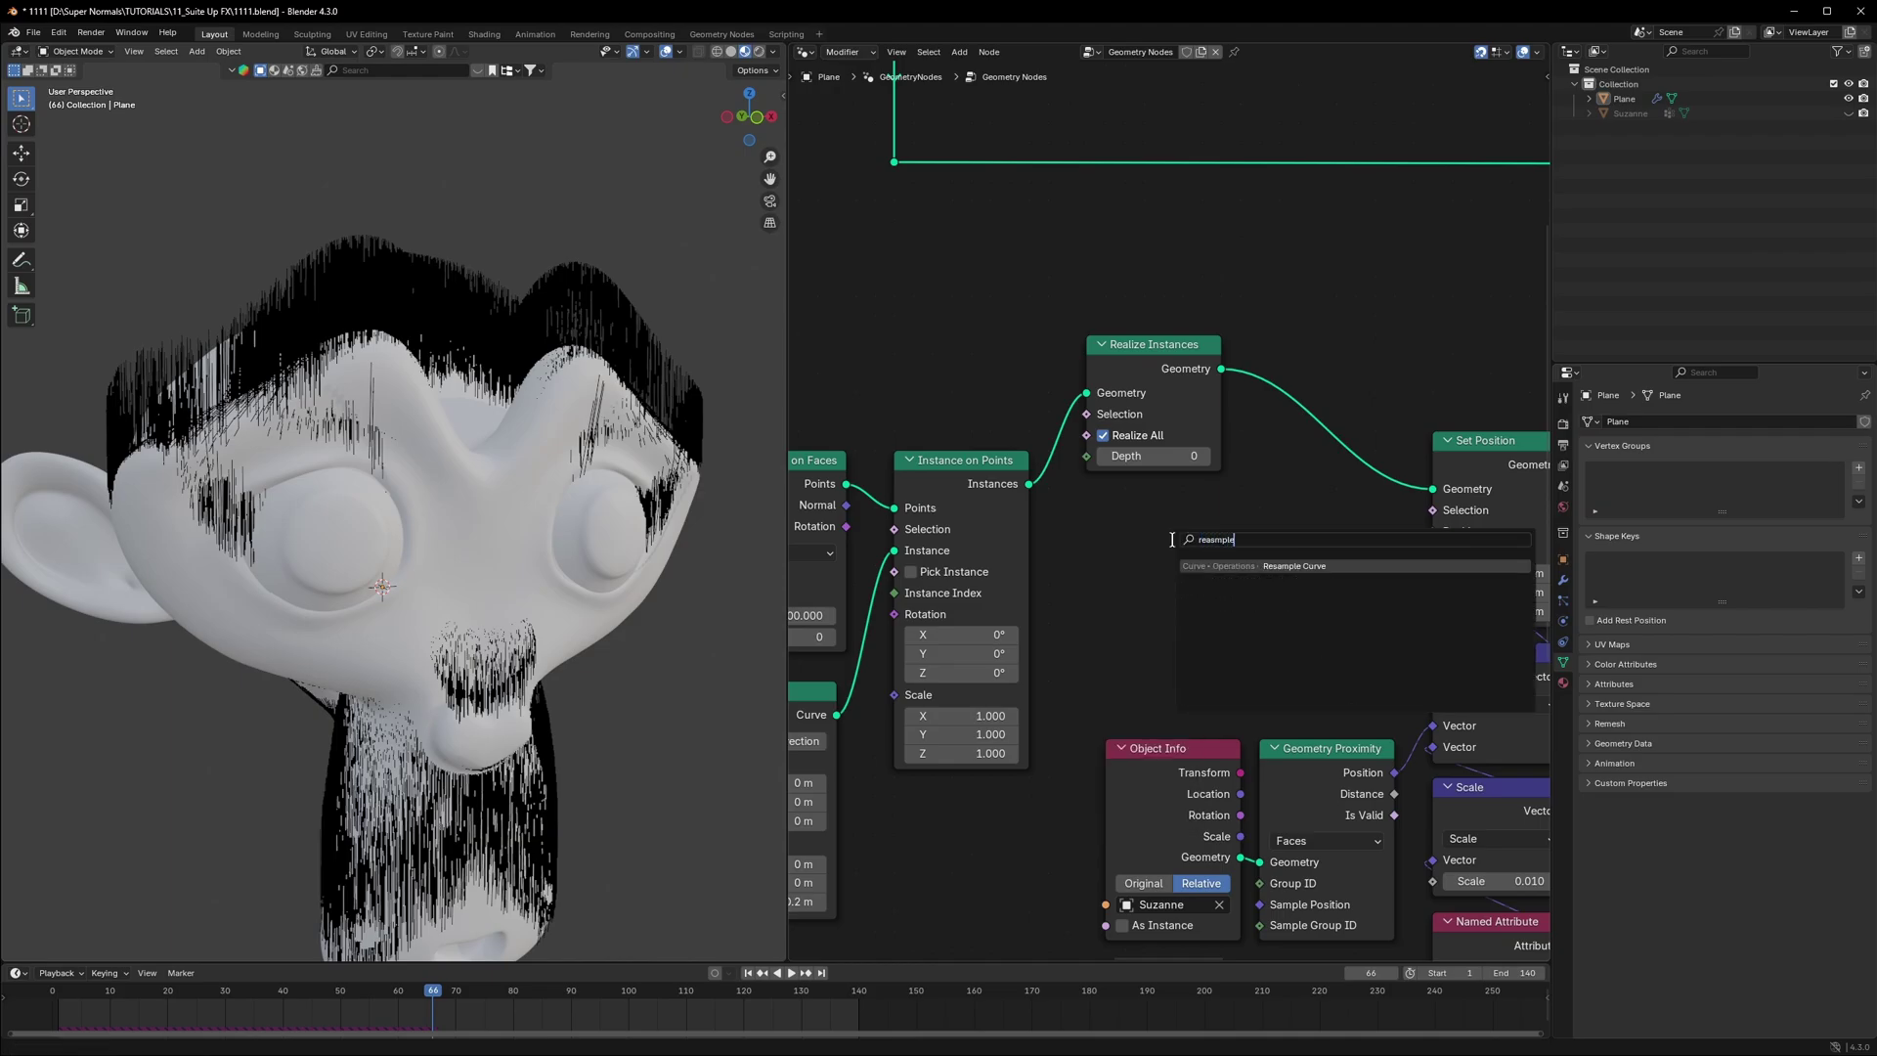
{"action": "left_click", "coordinate": [1284, 566]}
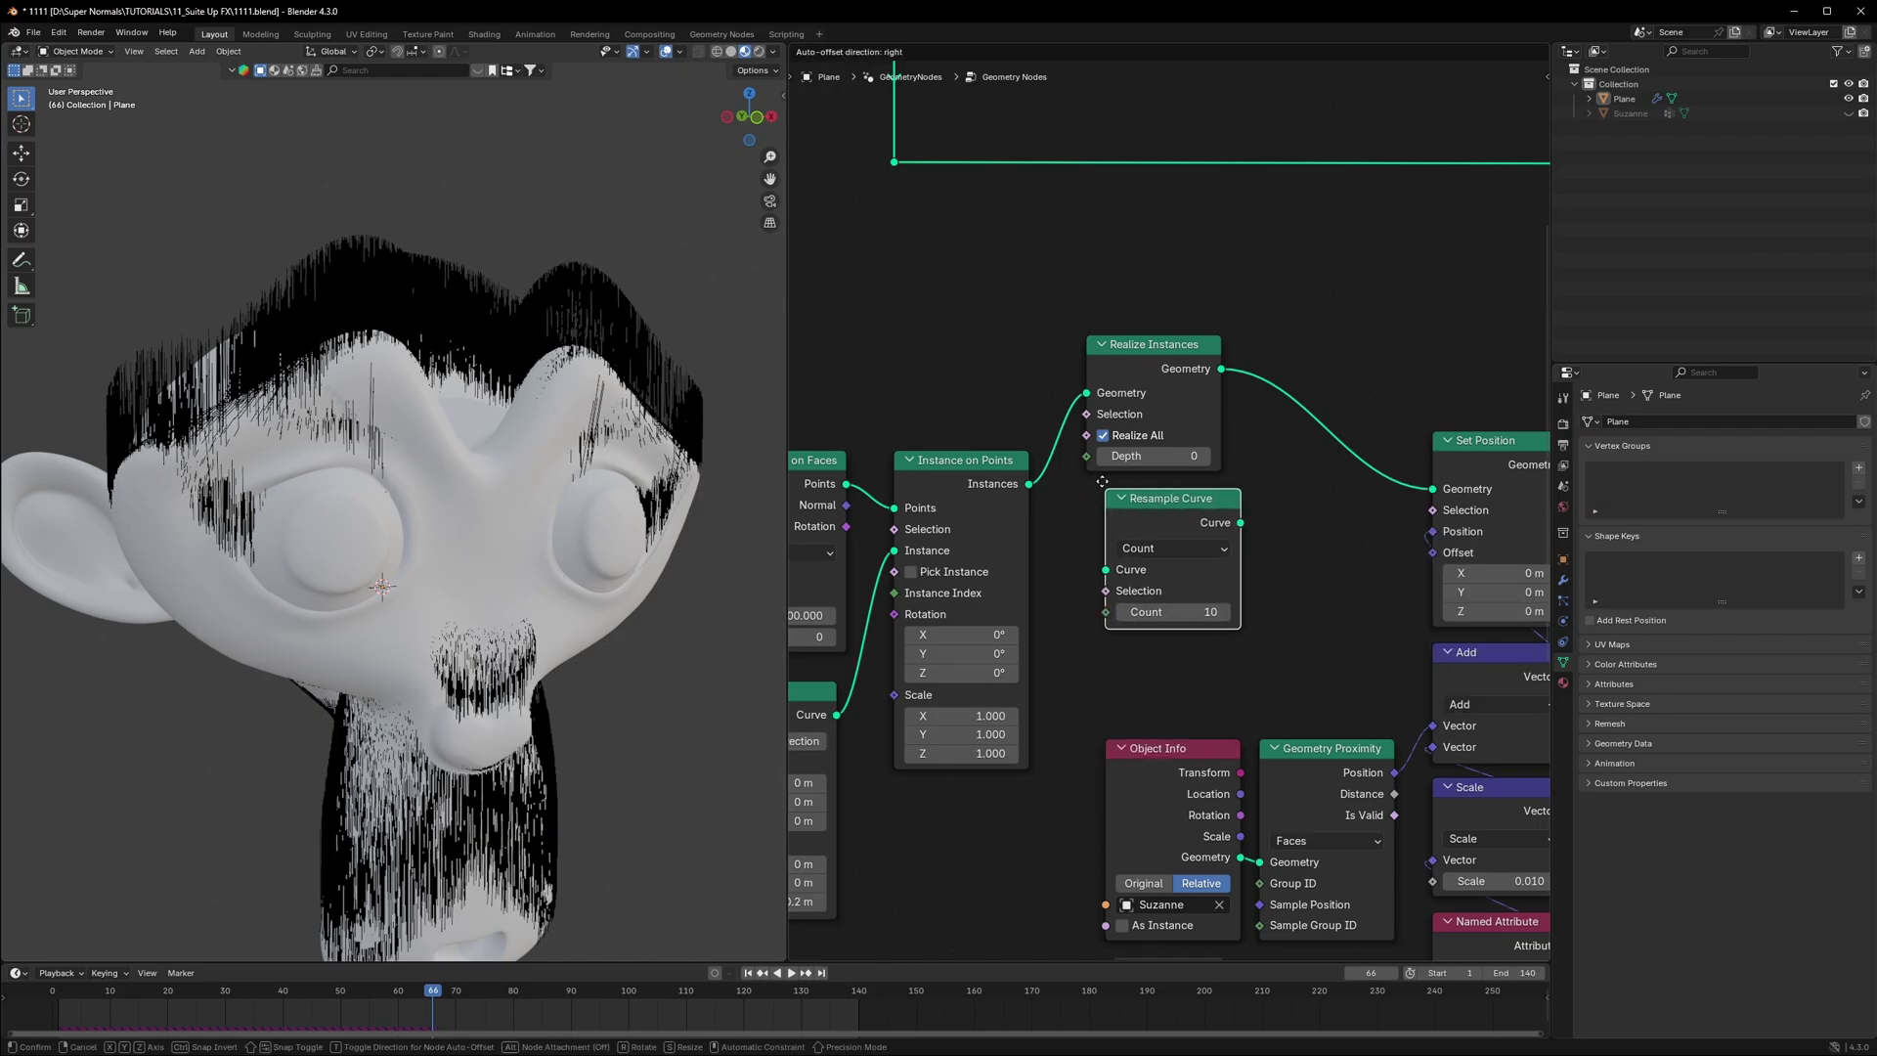
{"action": "left_click", "coordinate": [1093, 493]}
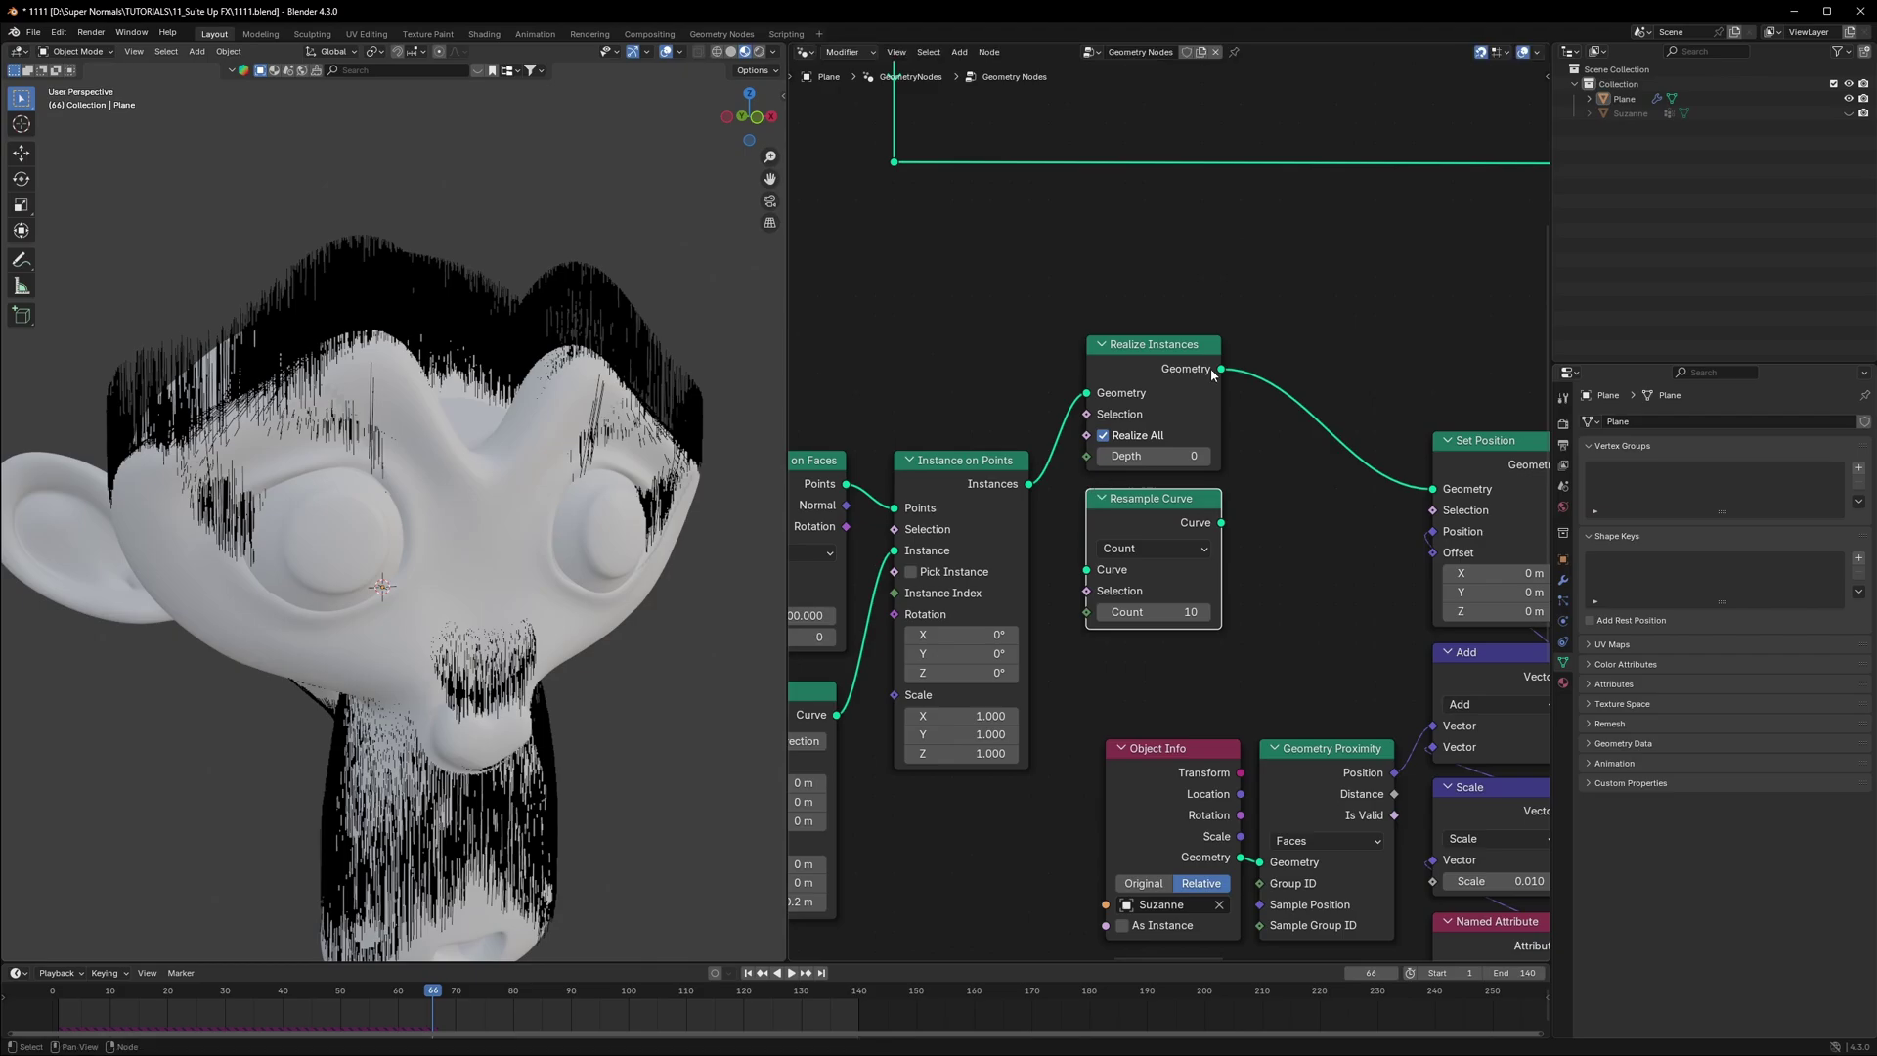
Step: Insert the Resample Curve node between Realize Instances and Set Position, and replay the simulation to check how the strands follow Suzanne
{"action": "left_click_drag", "start_coordinate": [1221, 368], "coordinate": [1431, 490]}
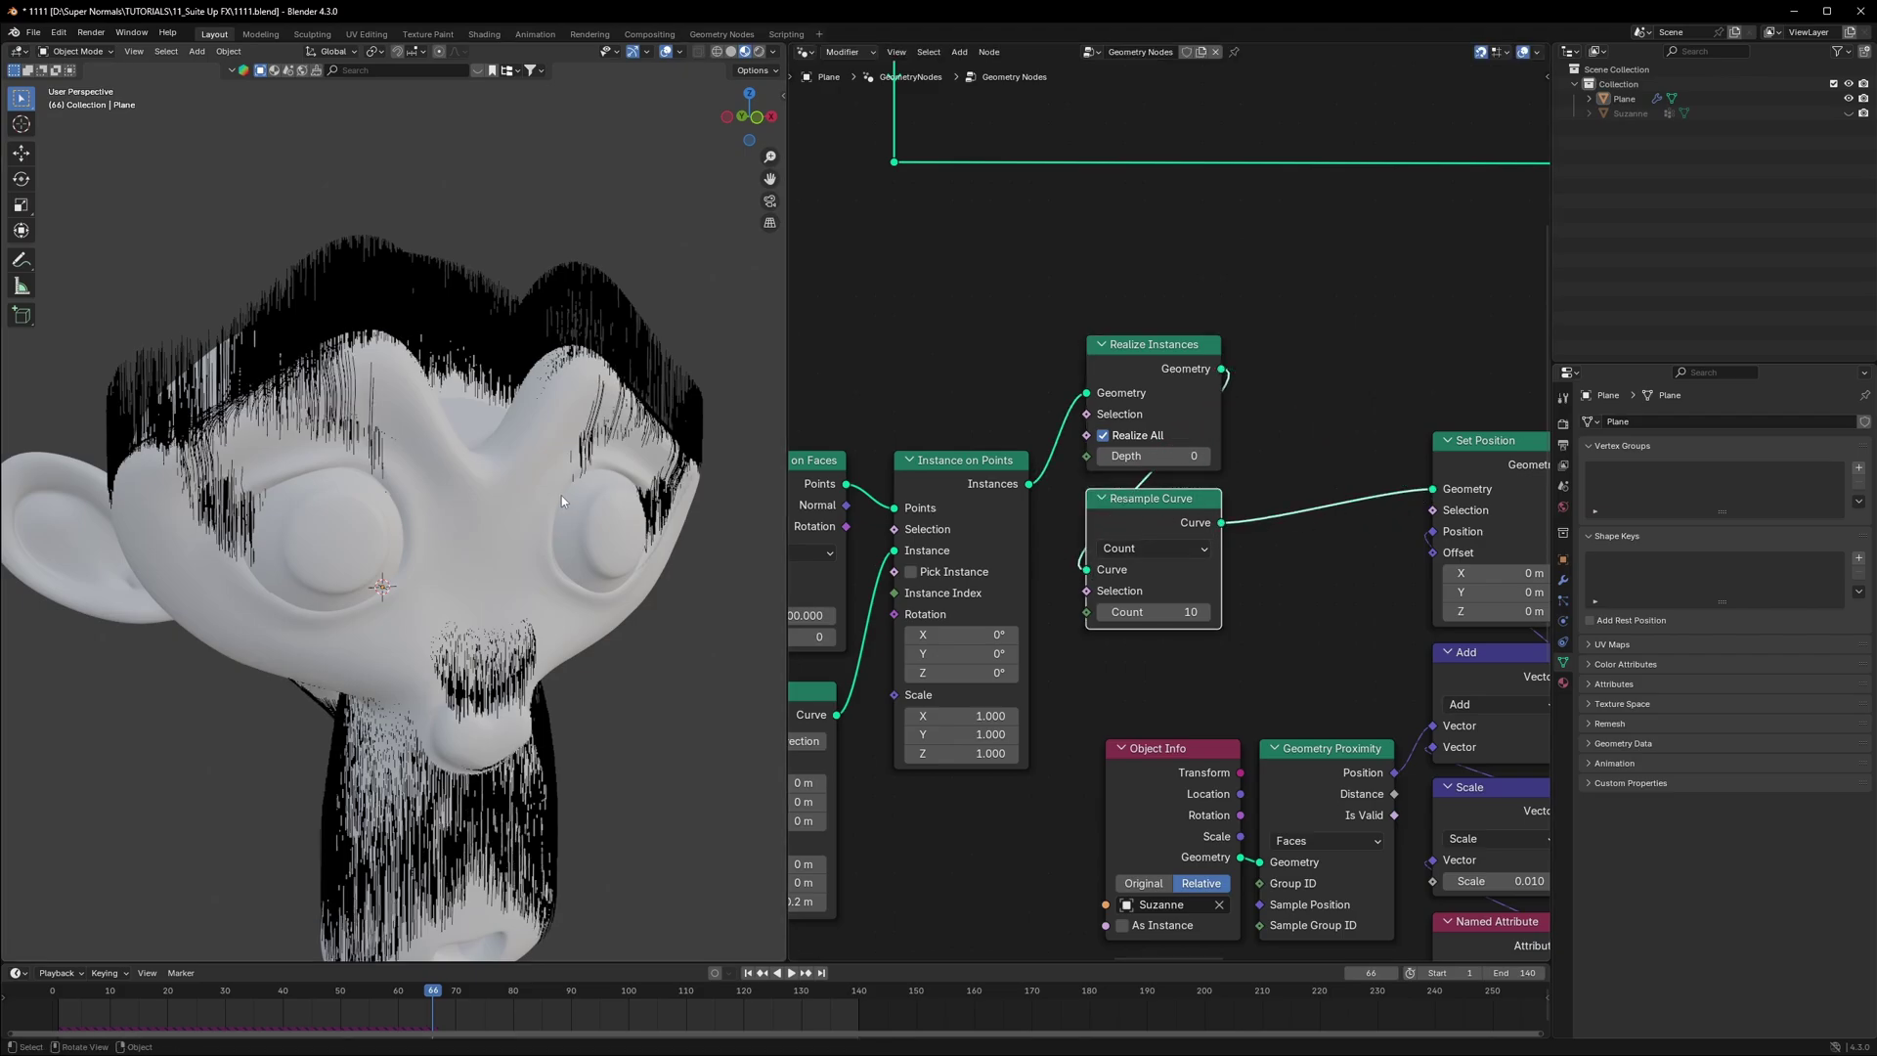
{"action": "middle_click_drag", "start_coordinate": [561, 496], "coordinate": [582, 494]}
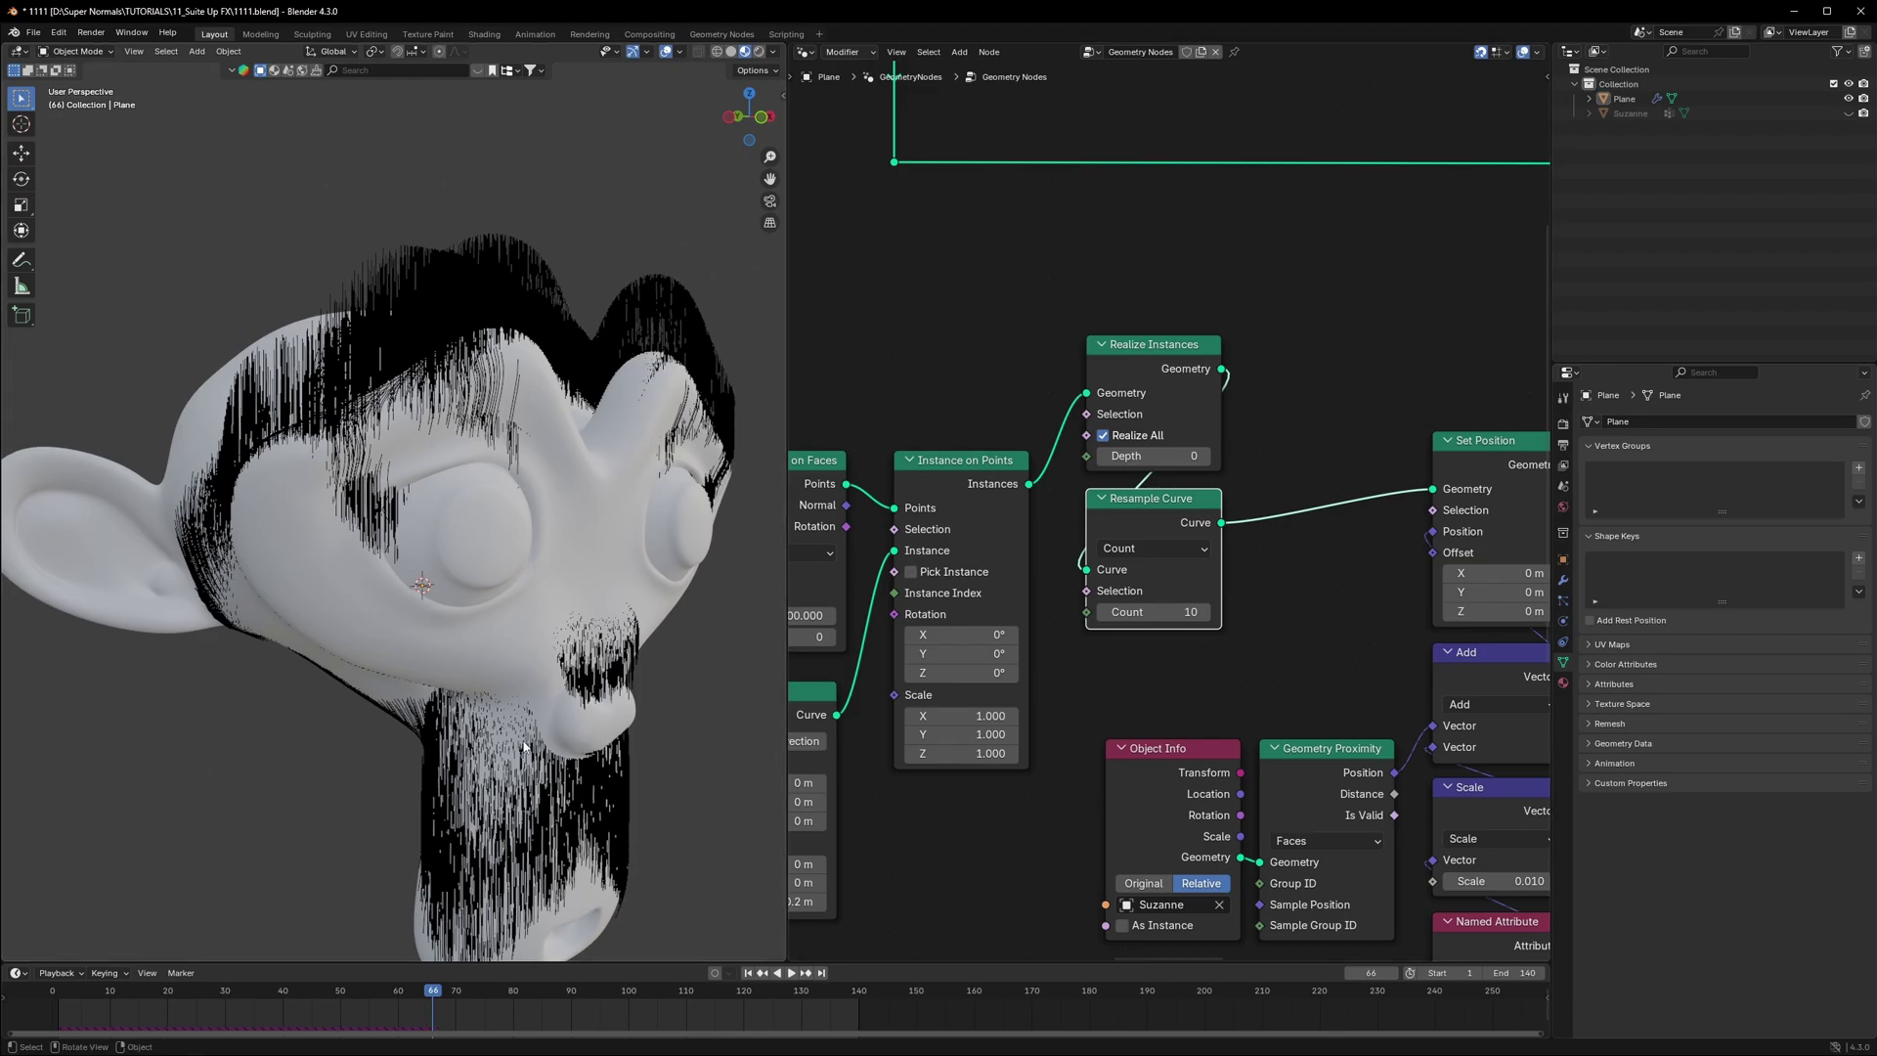
{"action": "key", "text": "shift+Left"}
{"action": "key", "text": "space"}
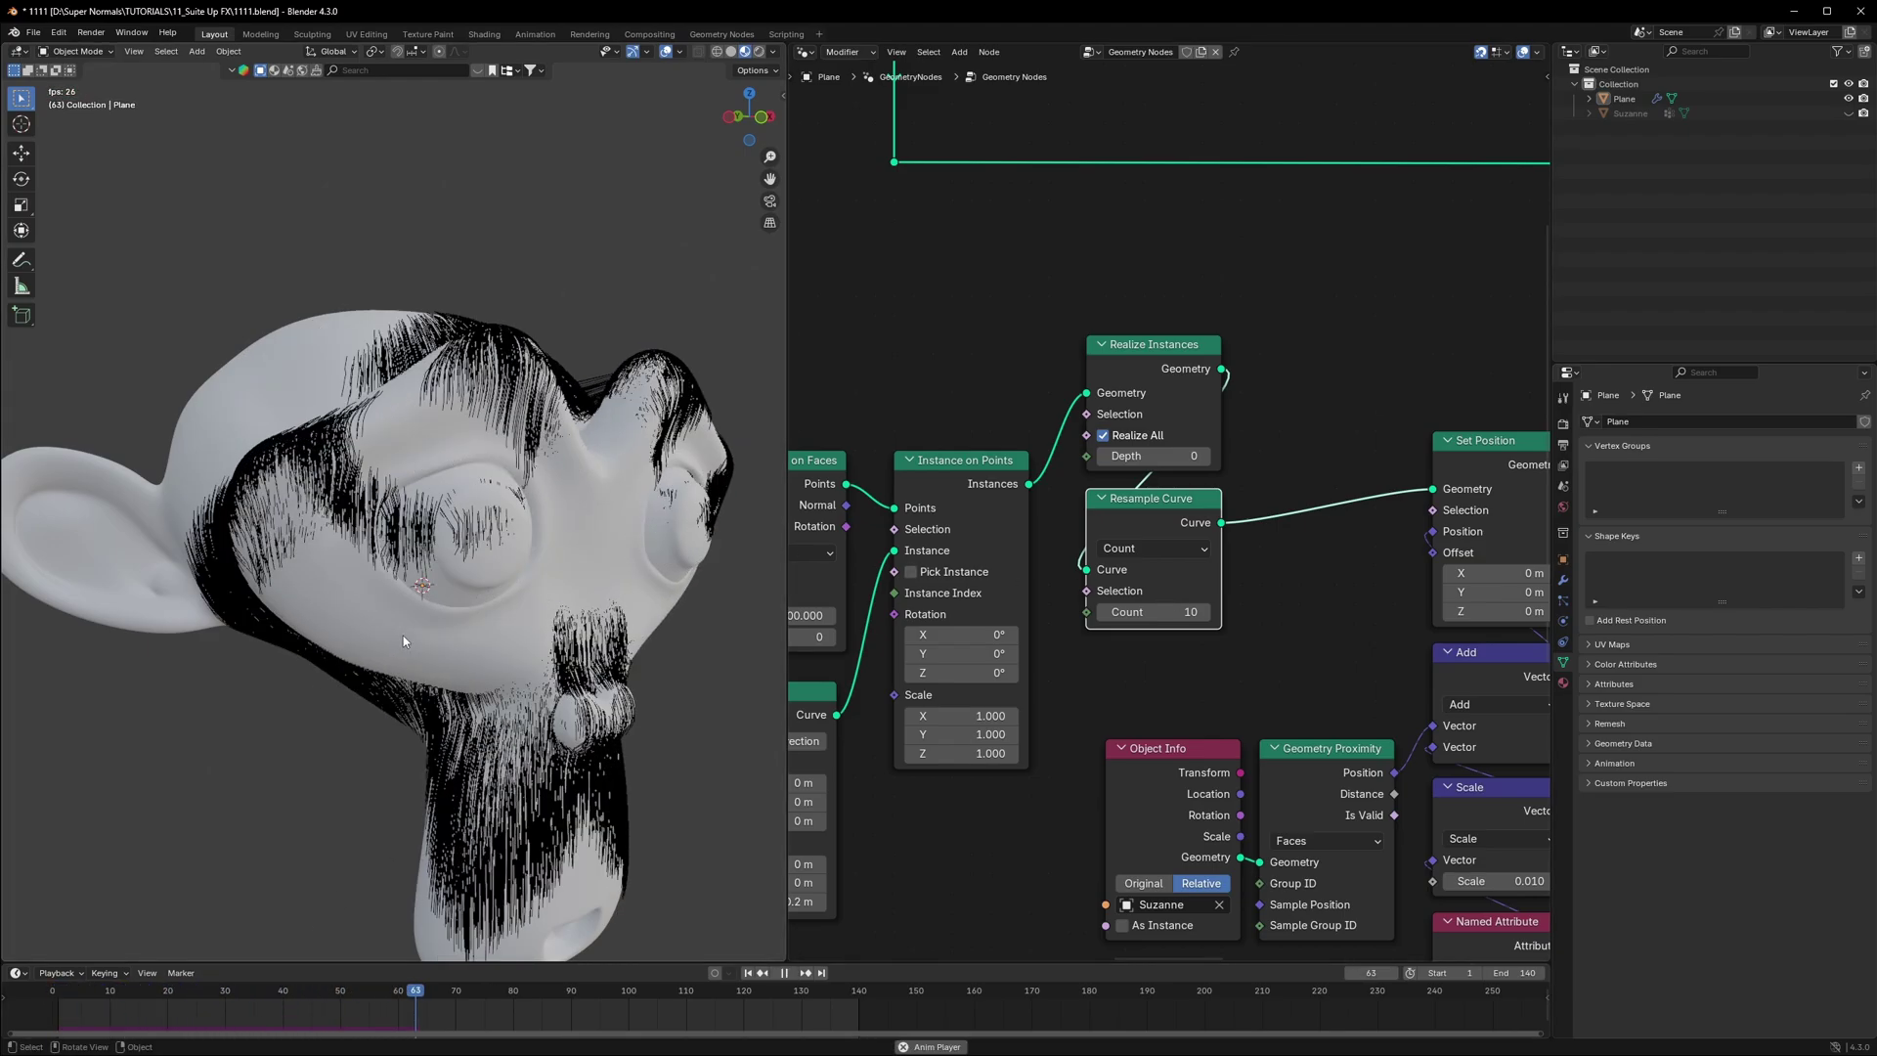
{"action": "key", "text": "space"}
{"action": "middle_click_drag", "start_coordinate": [402, 638], "coordinate": [364, 629]}
Step: Try a Resample Curve count of 20 while playing the simulation
{"action": "left_click", "coordinate": [1159, 611]}
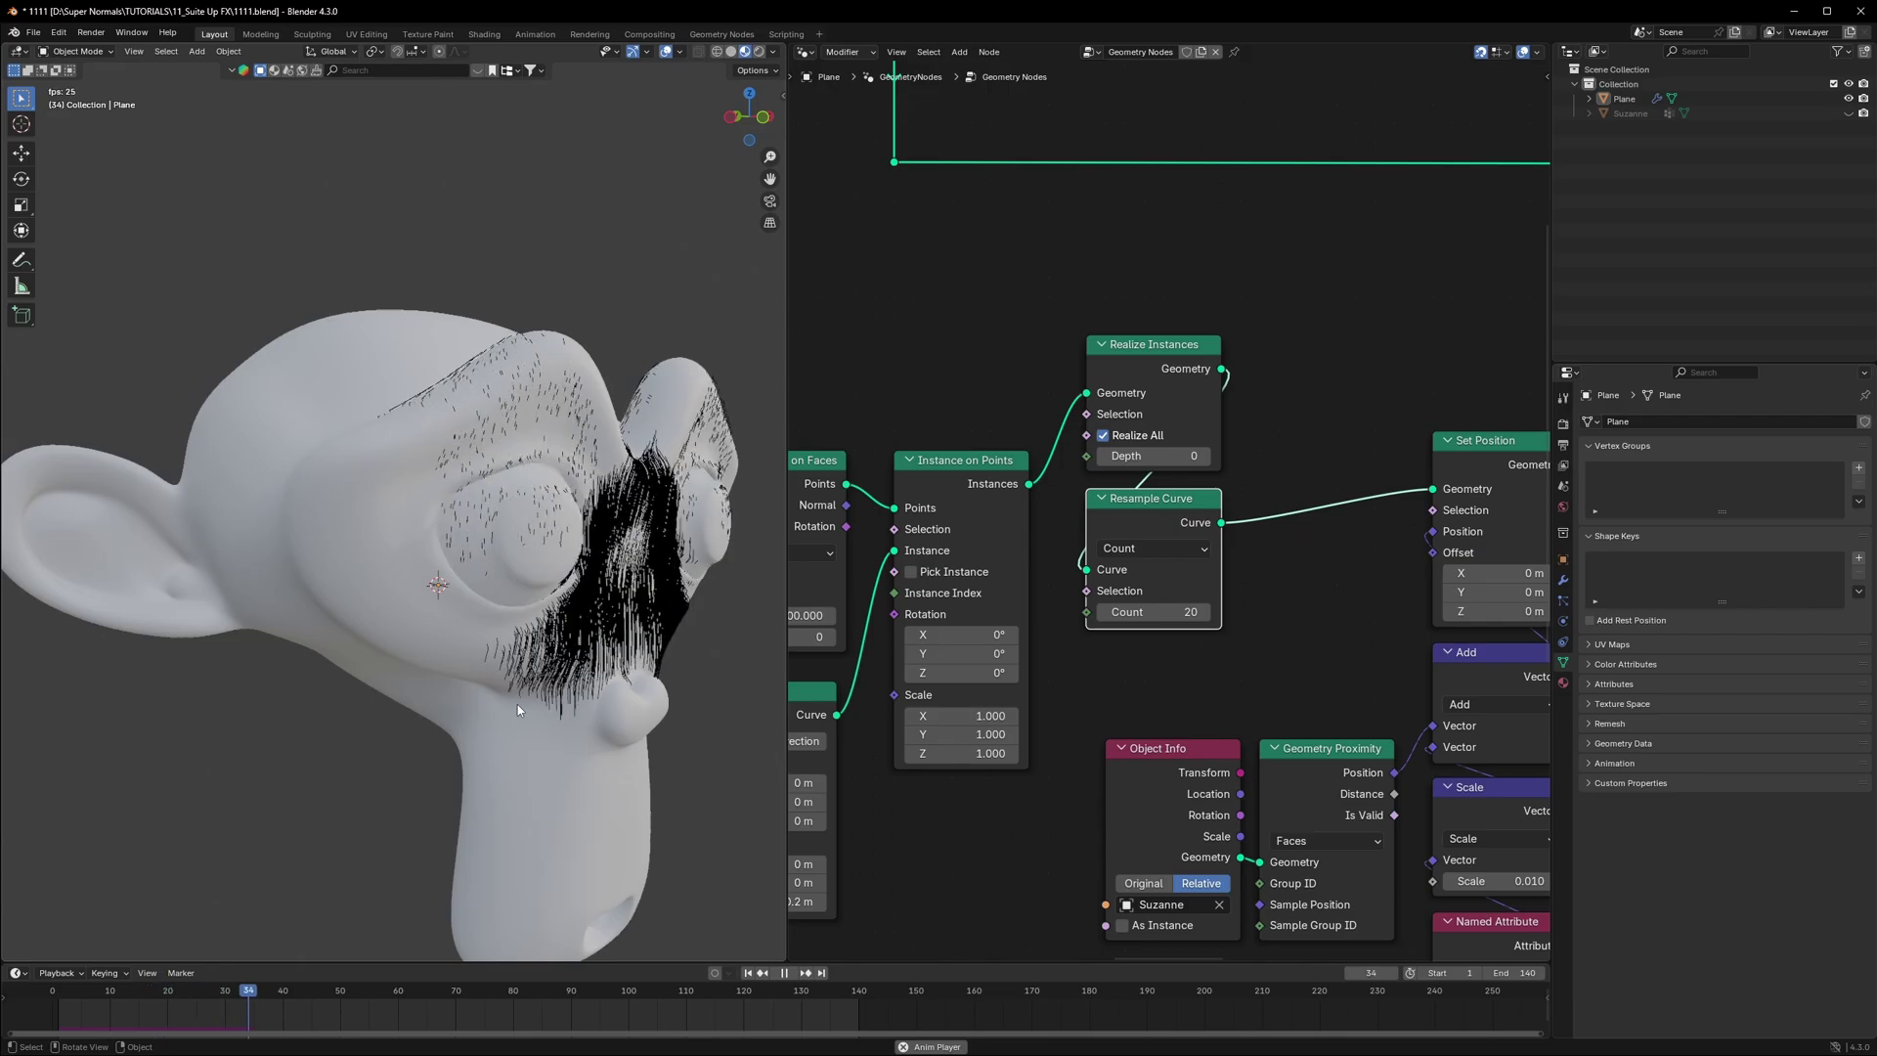
{"action": "key", "text": "space"}
{"action": "key", "text": "ctrl+z"}
Step: Save the file and move the unconnected Set Curve Radius, Color Ramp, Spline Parameter, Curve to Mesh and Arc nodes lower in the graph
{"action": "key", "text": "ctrl+s"}
{"action": "scroll", "coordinate": [1257, 659], "scroll_direction": "down", "scroll_amount": 2}
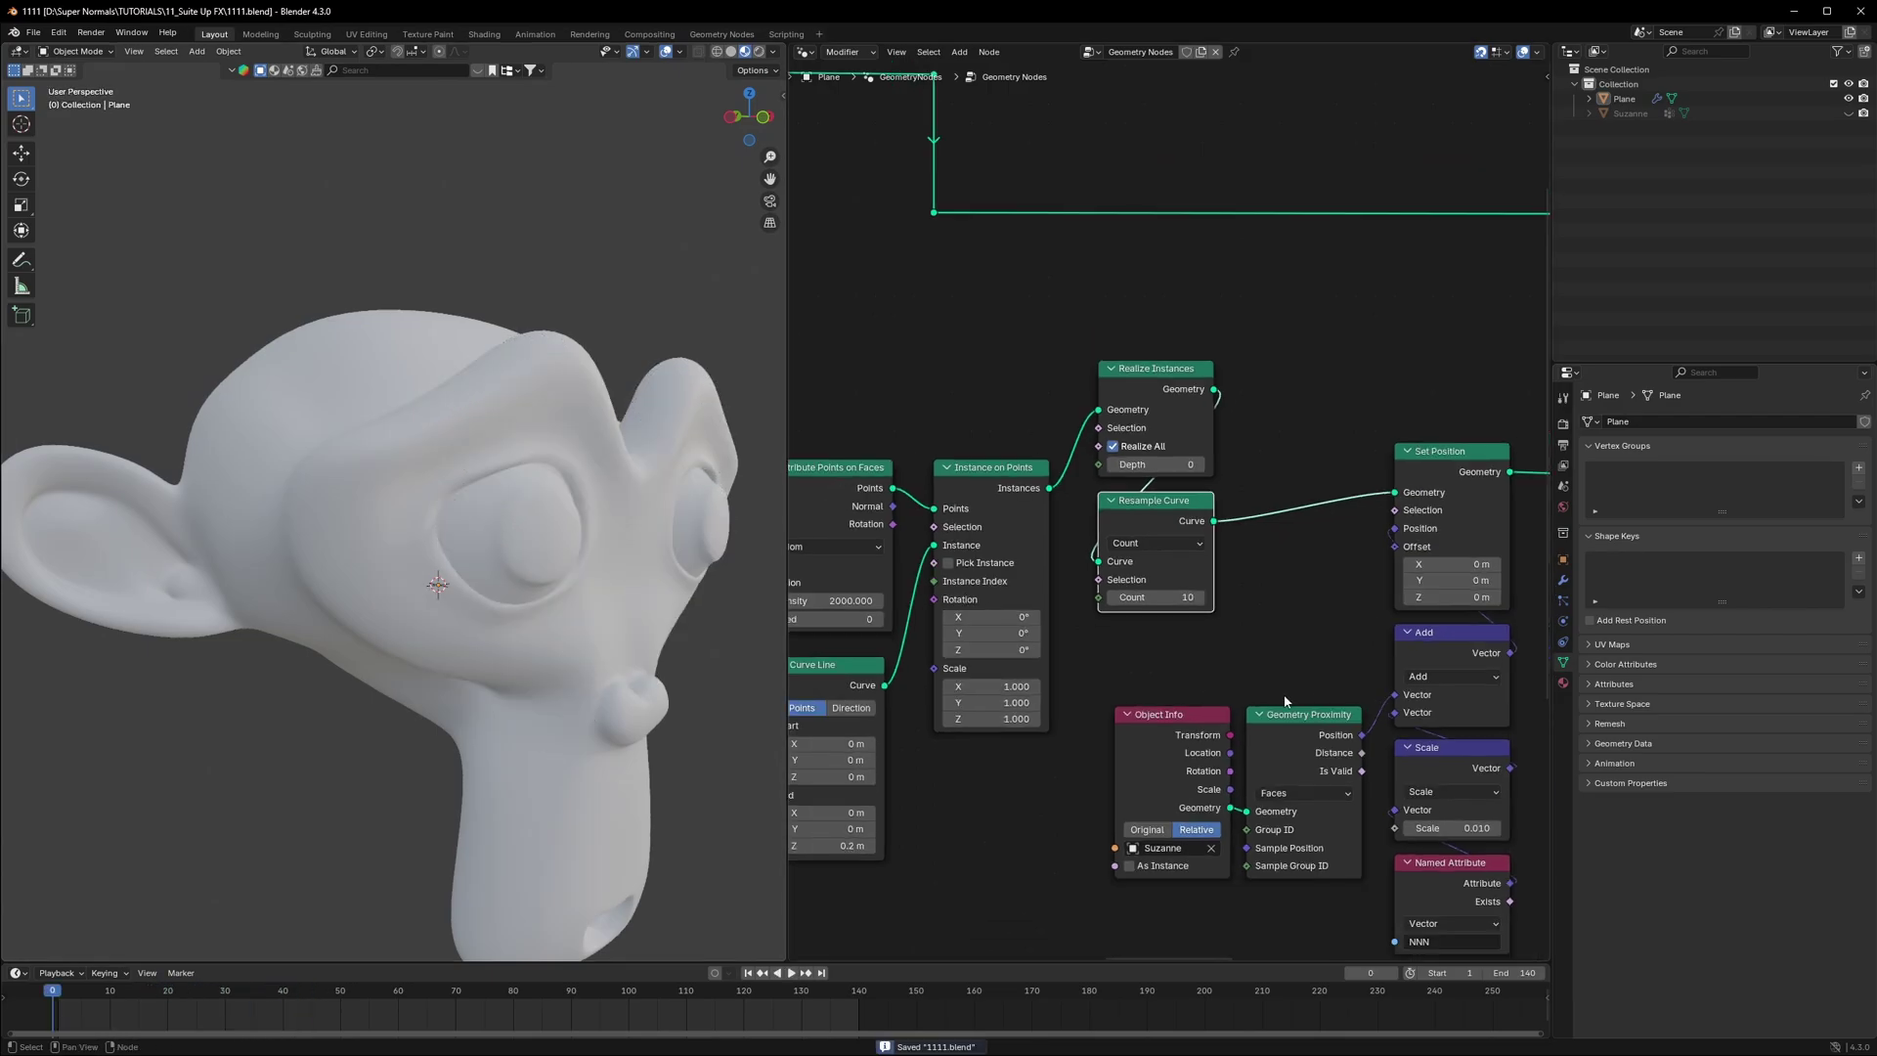
{"action": "middle_click_drag", "start_coordinate": [1284, 700], "coordinate": [1110, 681]}
{"action": "middle_click_drag", "start_coordinate": [1464, 723], "coordinate": [948, 699]}
{"action": "scroll", "coordinate": [1505, 724], "scroll_direction": "down", "scroll_amount": 1}
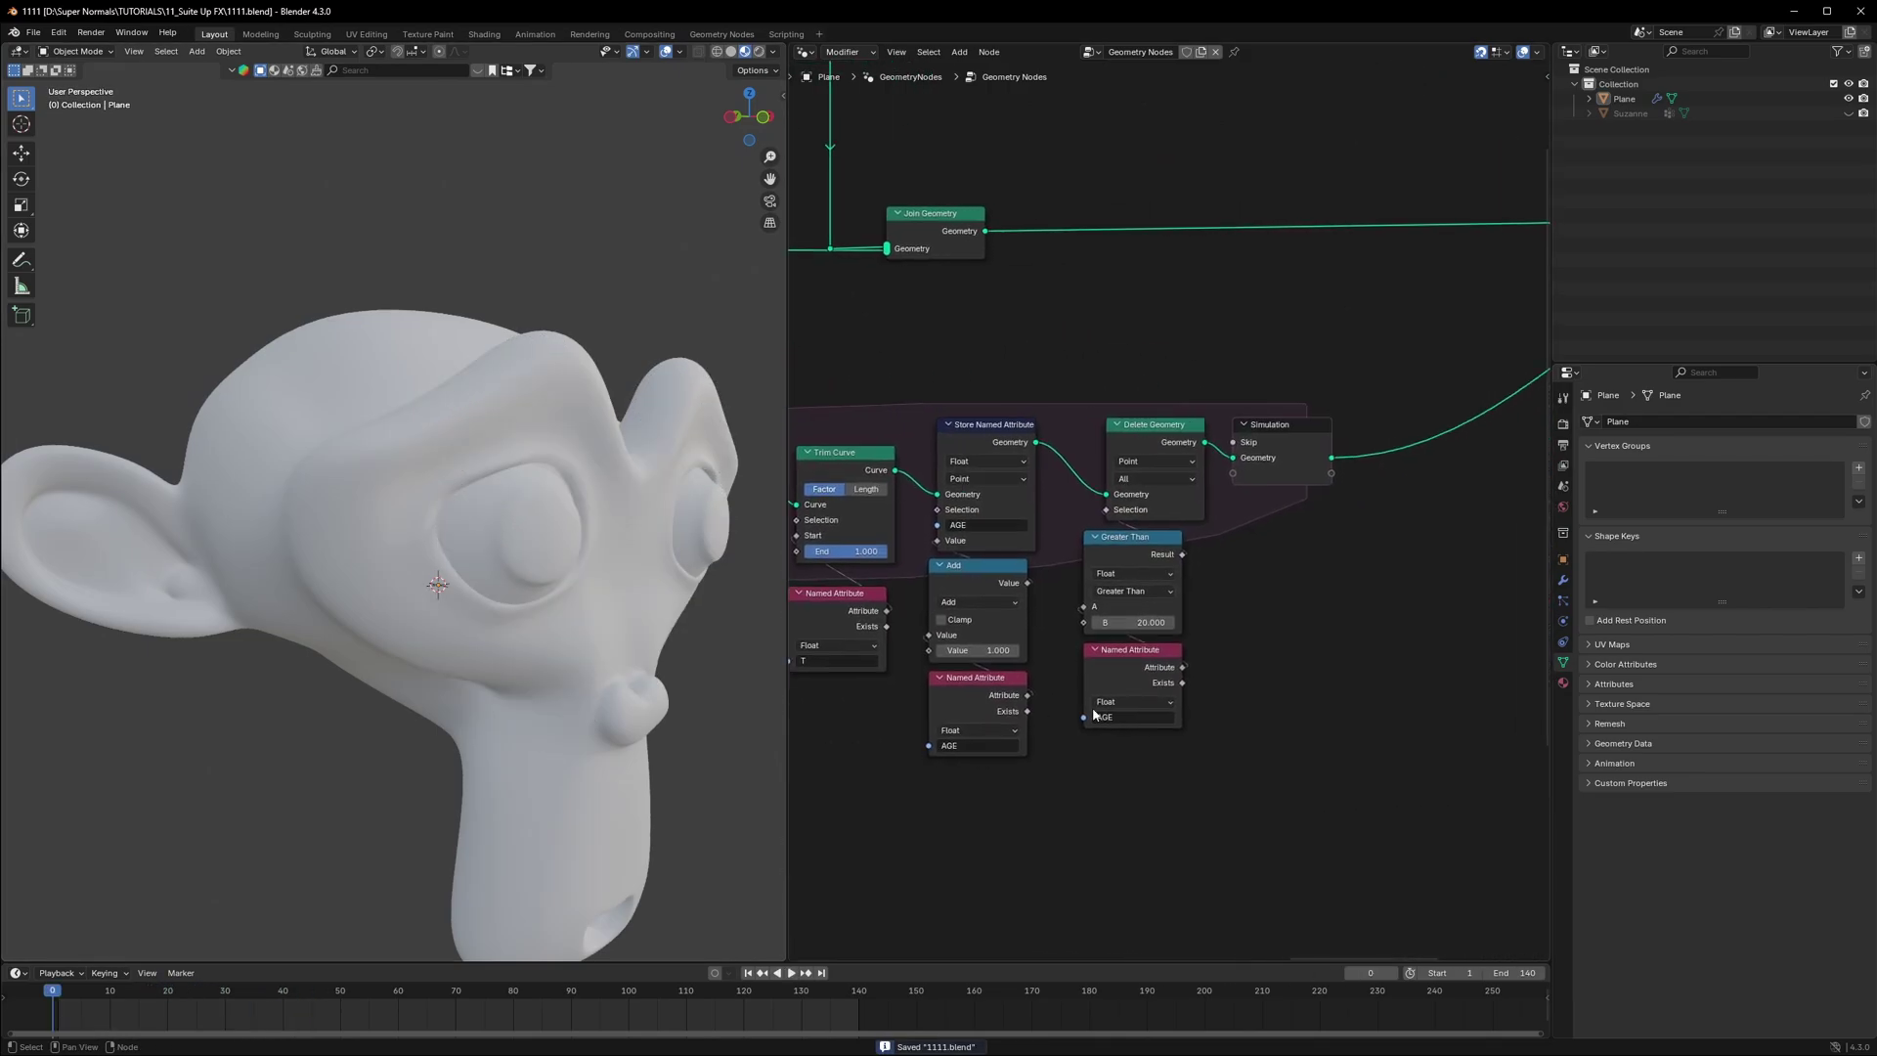
{"action": "middle_click_drag", "start_coordinate": [1356, 699], "coordinate": [755, 744]}
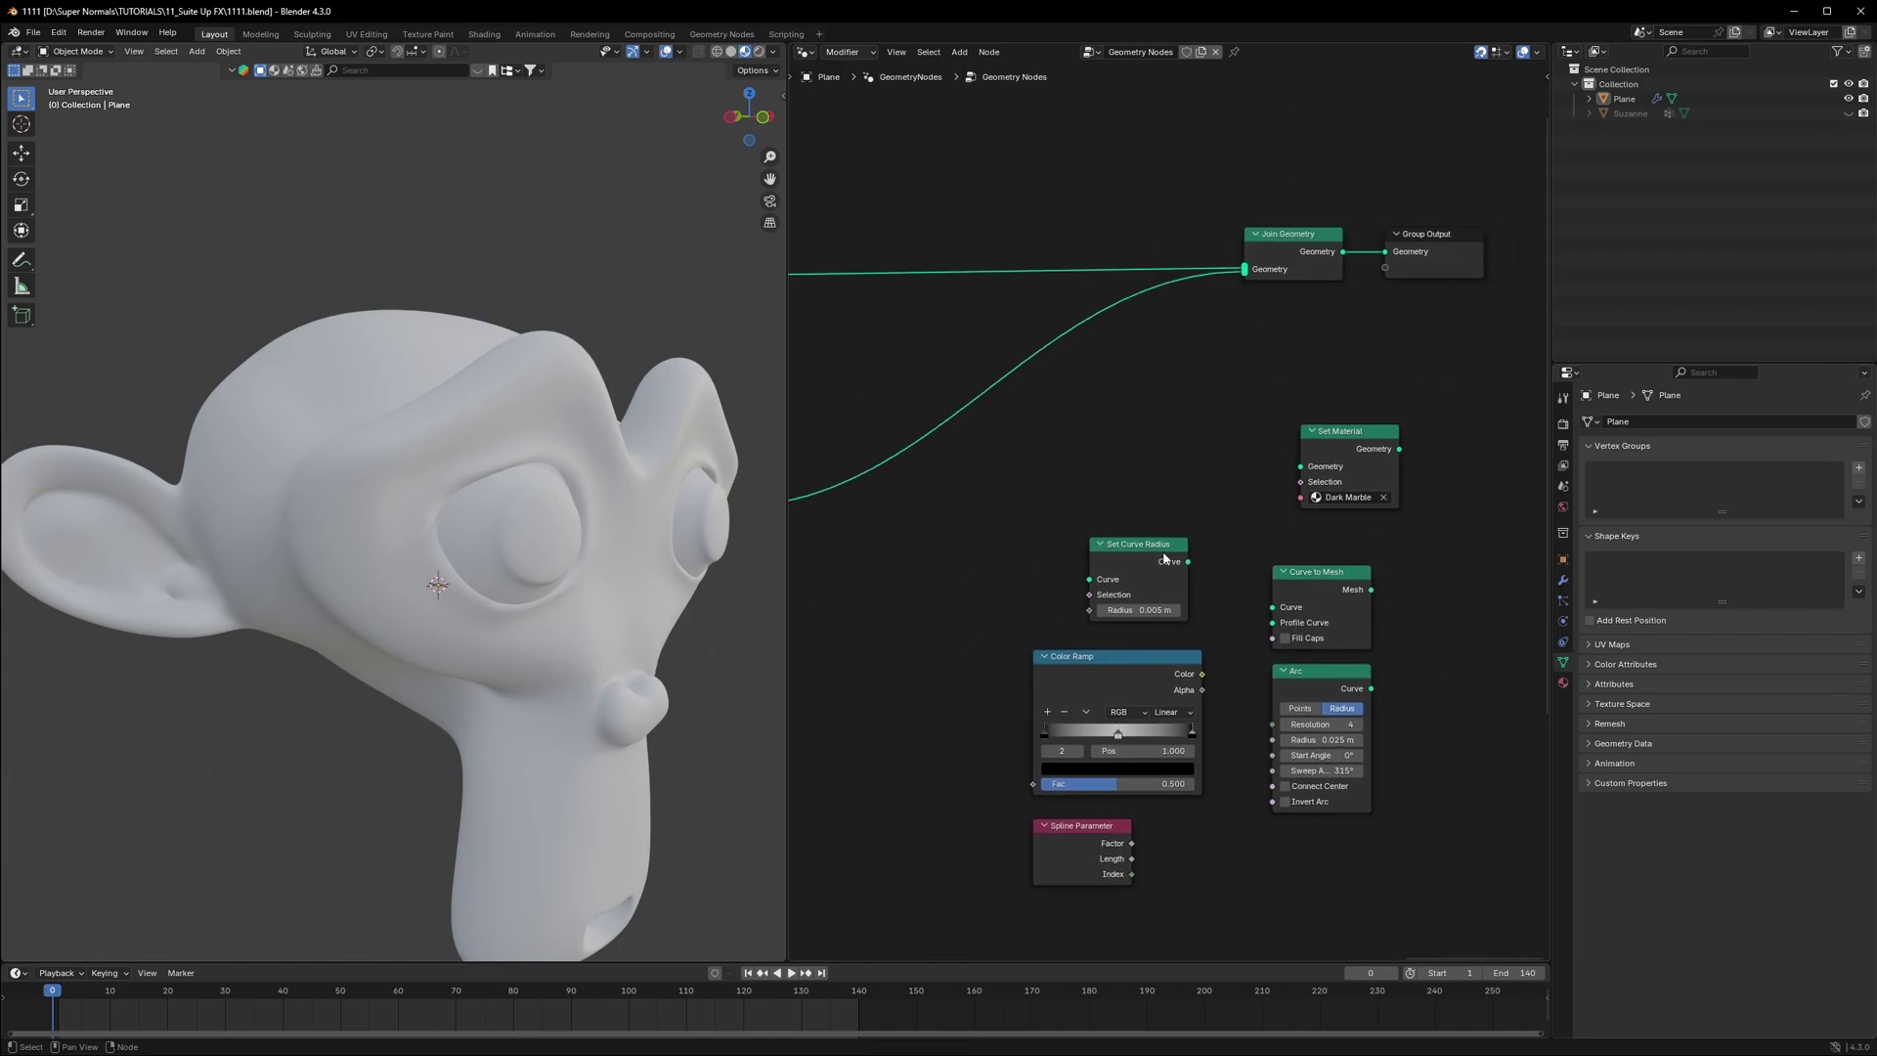
{"action": "scroll", "coordinate": [968, 606], "scroll_direction": "up", "scroll_amount": 3}
{"action": "middle_click_drag", "start_coordinate": [964, 608], "coordinate": [1289, 724]}
{"action": "middle_click_drag", "start_coordinate": [1442, 683], "coordinate": [1165, 511]}
{"action": "scroll", "coordinate": [1165, 511], "scroll_direction": "down", "scroll_amount": 1}
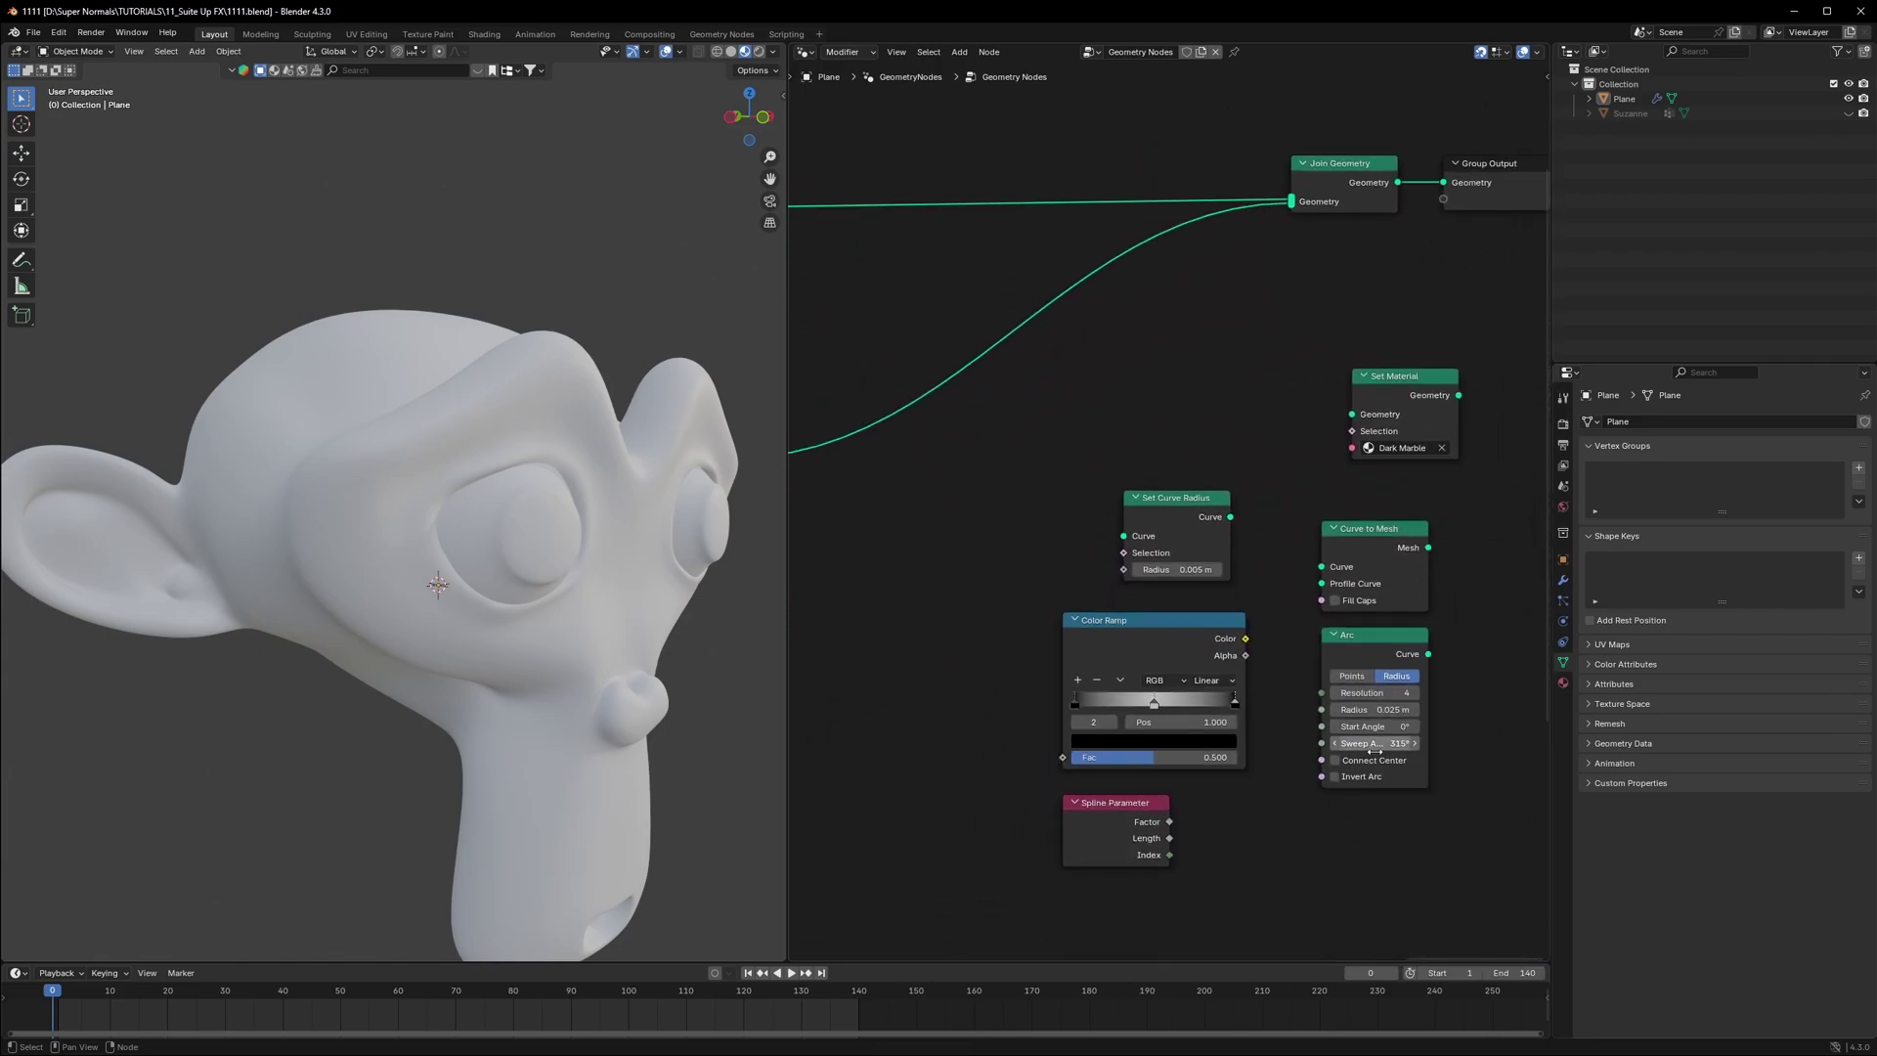
{"action": "left_click_drag", "start_coordinate": [1429, 864], "coordinate": [1066, 459]}
{"action": "key", "text": "g"}
{"action": "left_click", "coordinate": [1055, 645]}
{"action": "left_click", "coordinate": [1064, 561]}
Step: Insert the Curve to Mesh node on the link between the Simulation output and the final Join Geometry node
{"action": "middle_click_drag", "start_coordinate": [1065, 562], "coordinate": [1220, 650]}
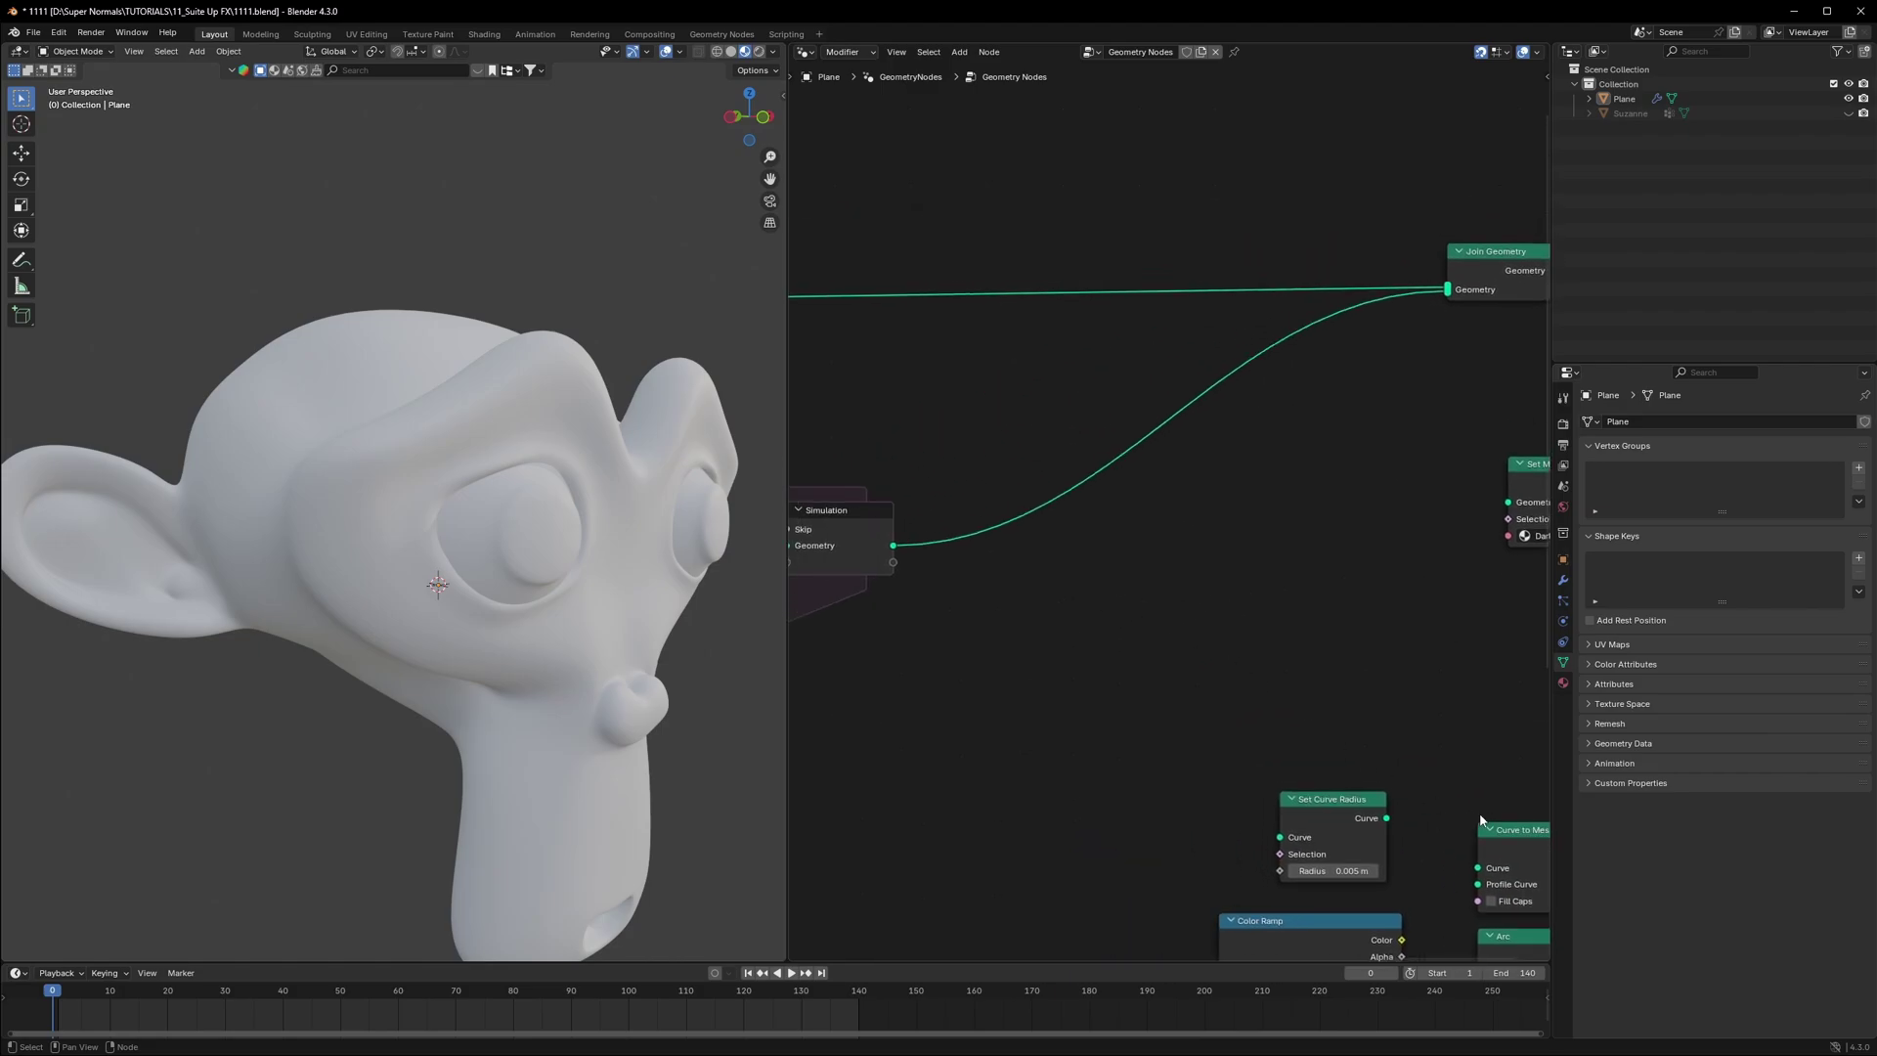
{"action": "left_click_drag", "start_coordinate": [1496, 829], "coordinate": [1160, 504]}
{"action": "middle_click_drag", "start_coordinate": [1160, 503], "coordinate": [1290, 605]}
{"action": "scroll", "coordinate": [1290, 606], "scroll_direction": "up", "scroll_amount": 2}
{"action": "left_click_drag", "start_coordinate": [1376, 657], "coordinate": [1313, 573]}
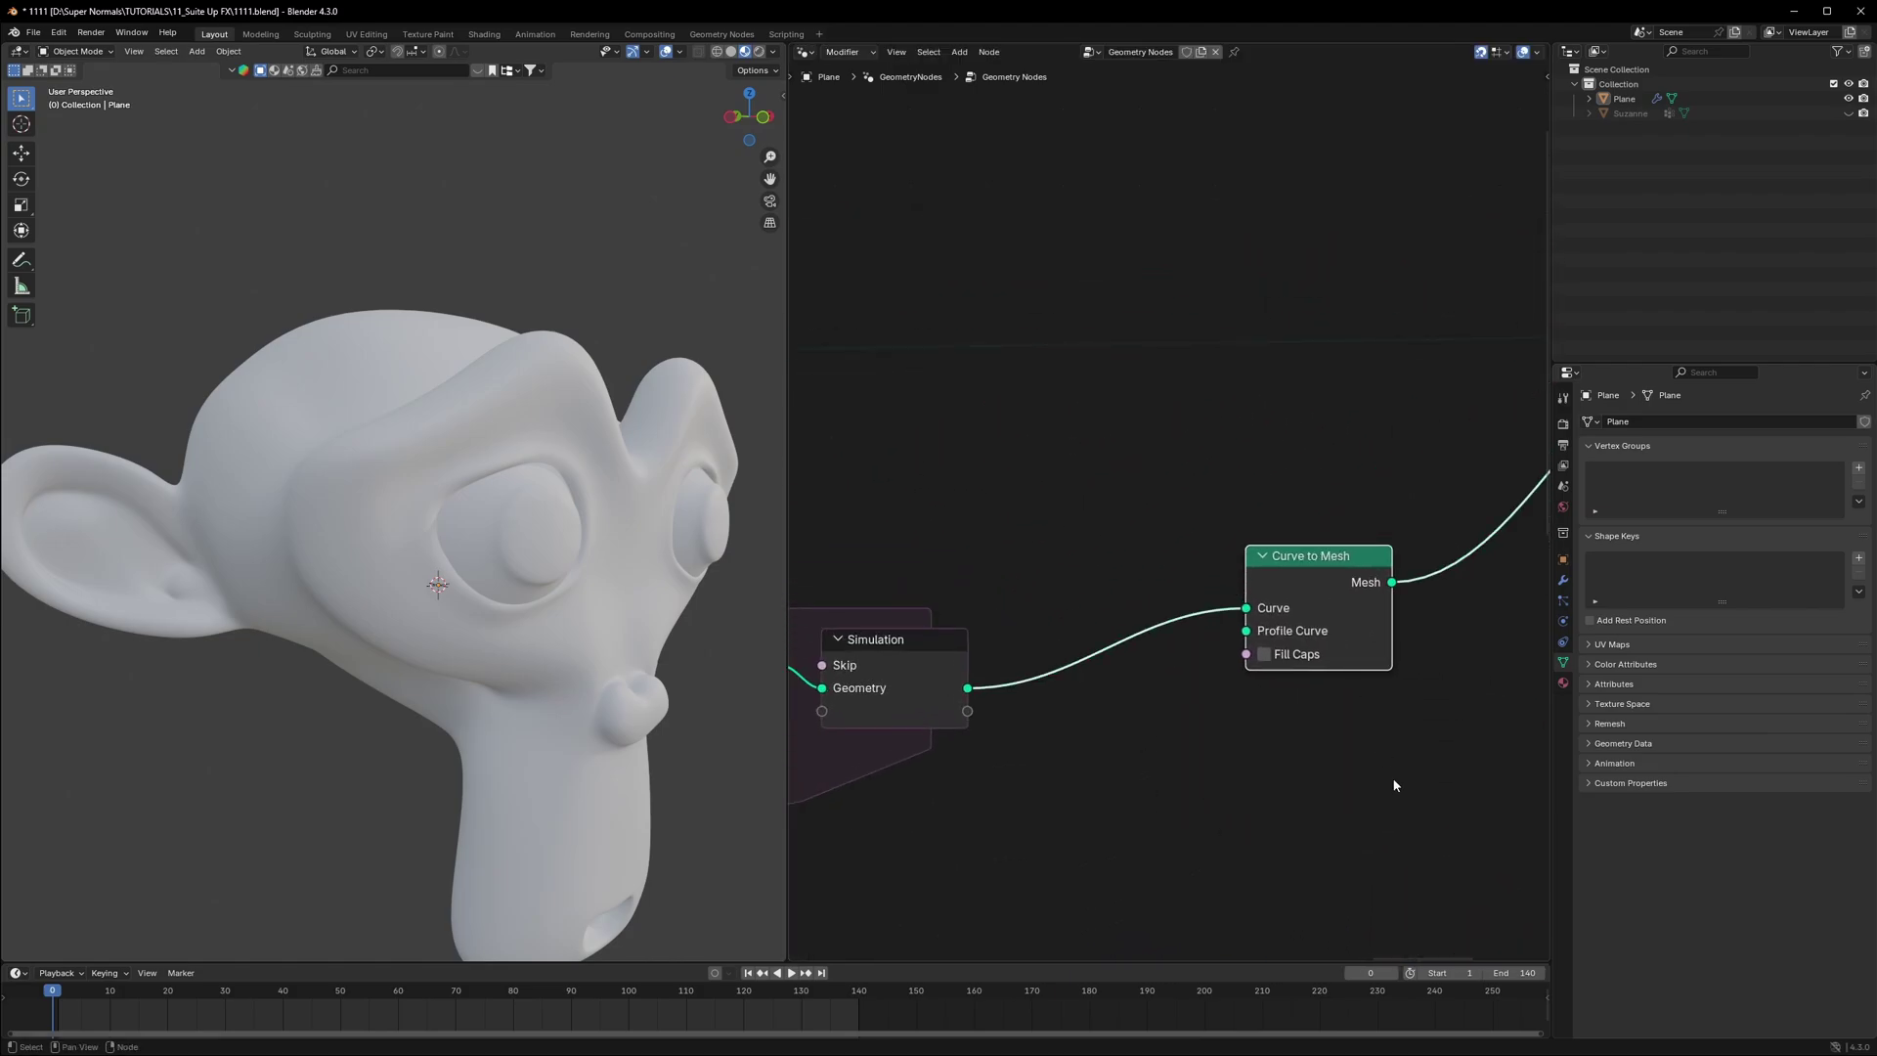
{"action": "scroll", "coordinate": [1359, 737], "scroll_direction": "down", "scroll_amount": 1}
{"action": "scroll", "coordinate": [1218, 500], "scroll_direction": "up", "scroll_amount": 1}
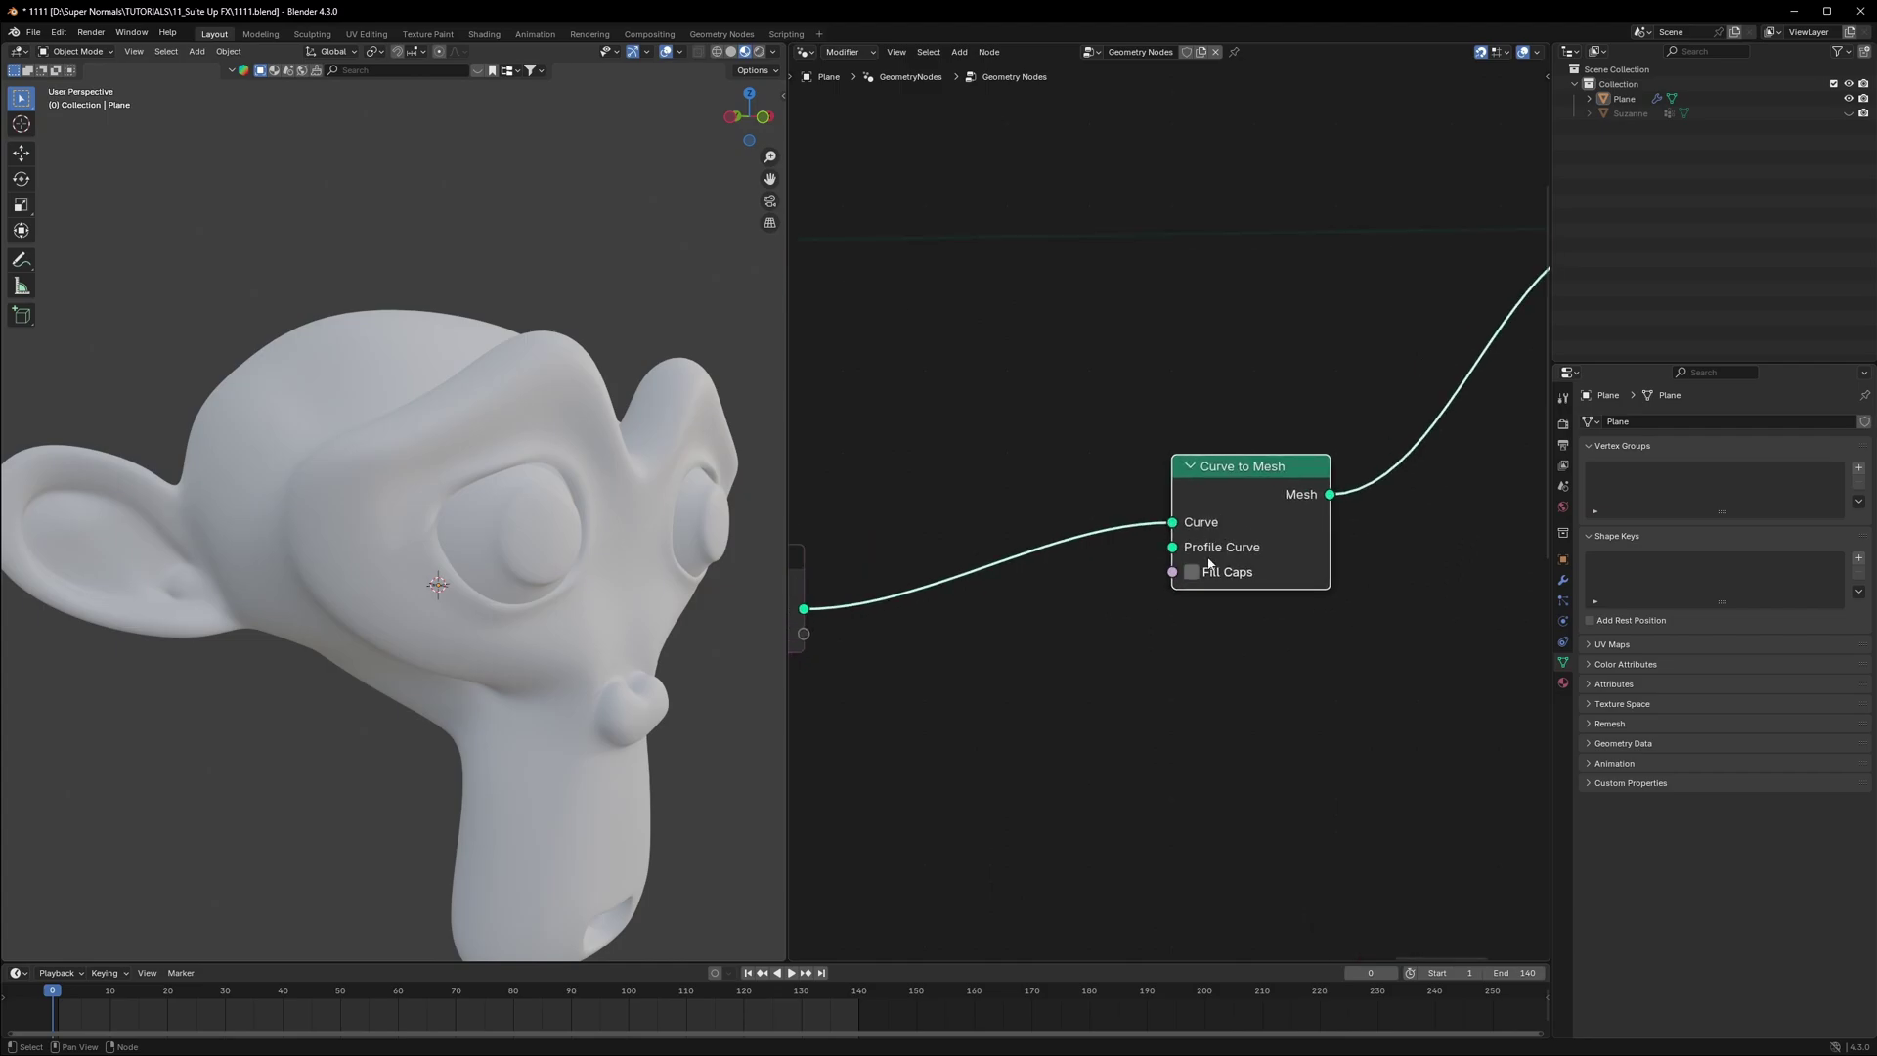
{"action": "scroll", "coordinate": [1218, 612], "scroll_direction": "down", "scroll_amount": 2}
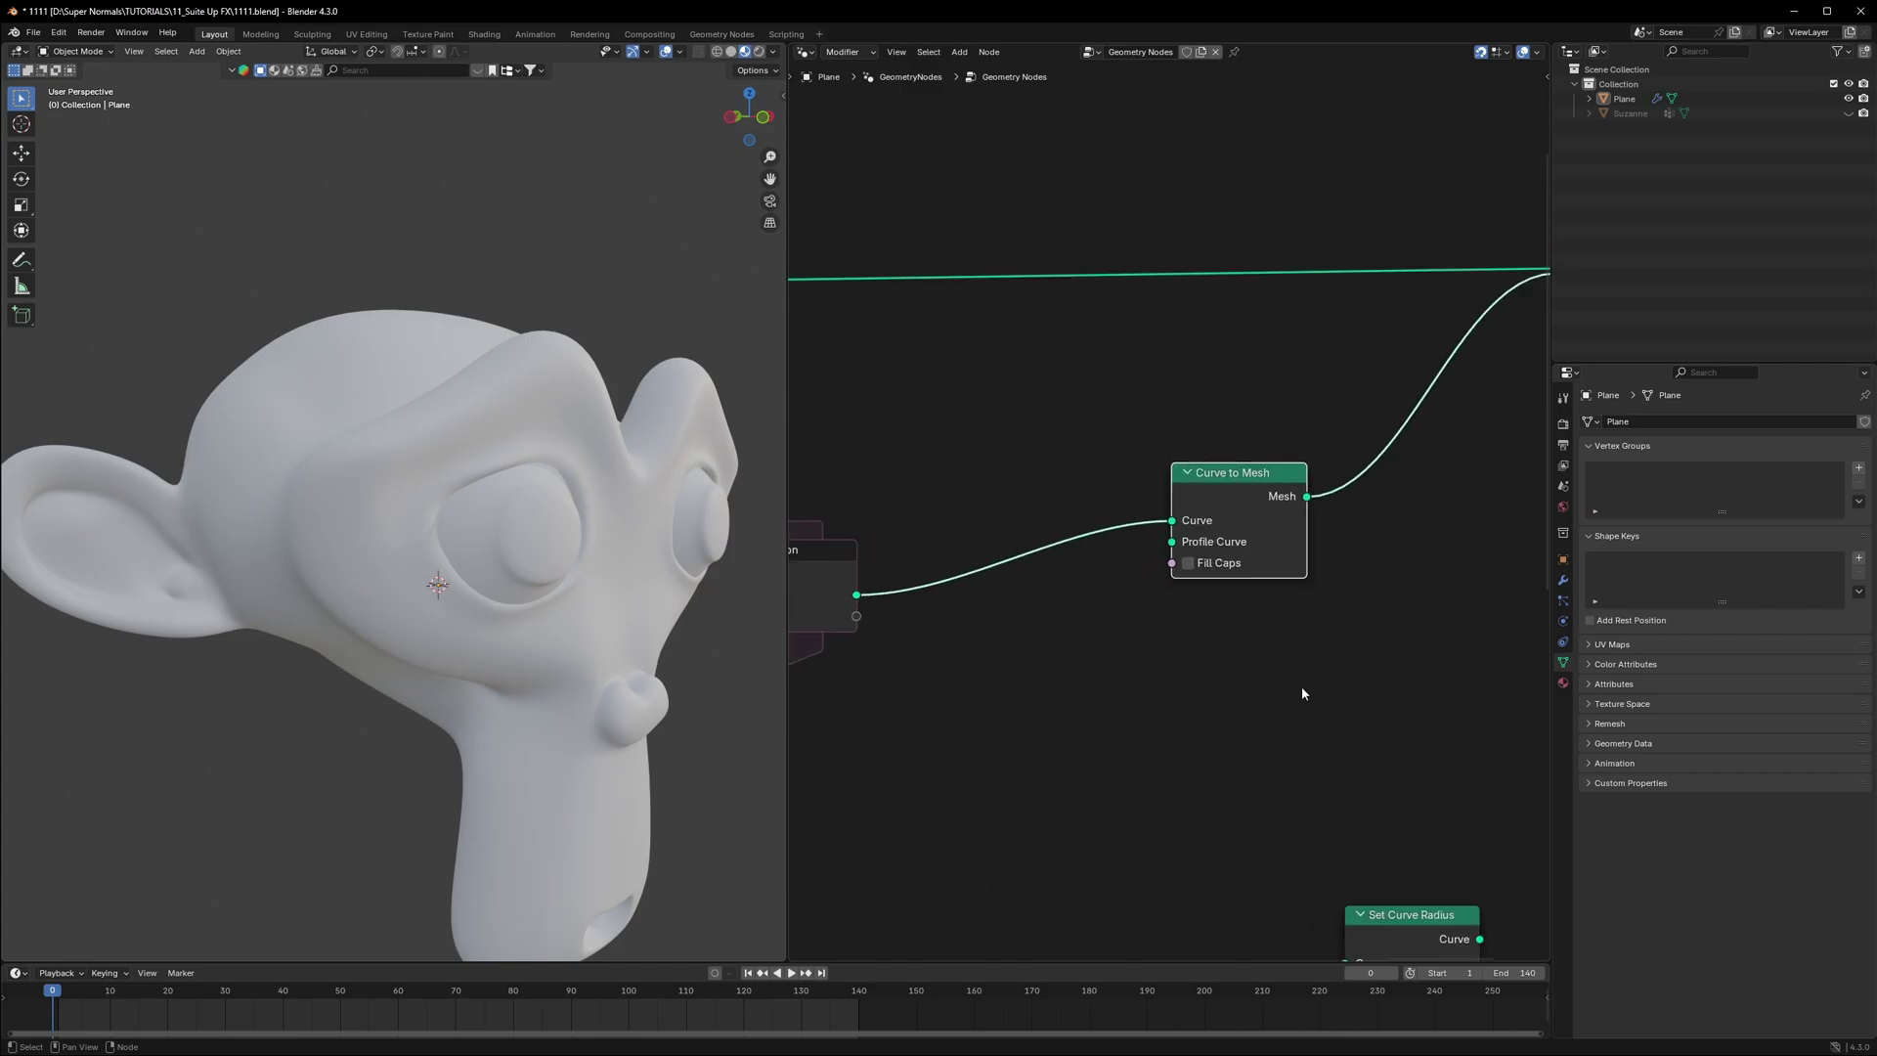
Step: Place the Arc node directly beneath Curve to Mesh and connect its Curve output to Profile Curve
{"action": "middle_click_drag", "start_coordinate": [1303, 690], "coordinate": [1082, 521]}
{"action": "scroll", "coordinate": [1327, 677], "scroll_direction": "down", "scroll_amount": 1}
{"action": "left_click_drag", "start_coordinate": [1387, 906], "coordinate": [1002, 479]}
{"action": "middle_click_drag", "start_coordinate": [1007, 479], "coordinate": [1232, 566]}
{"action": "scroll", "coordinate": [1233, 572], "scroll_direction": "up", "scroll_amount": 5}
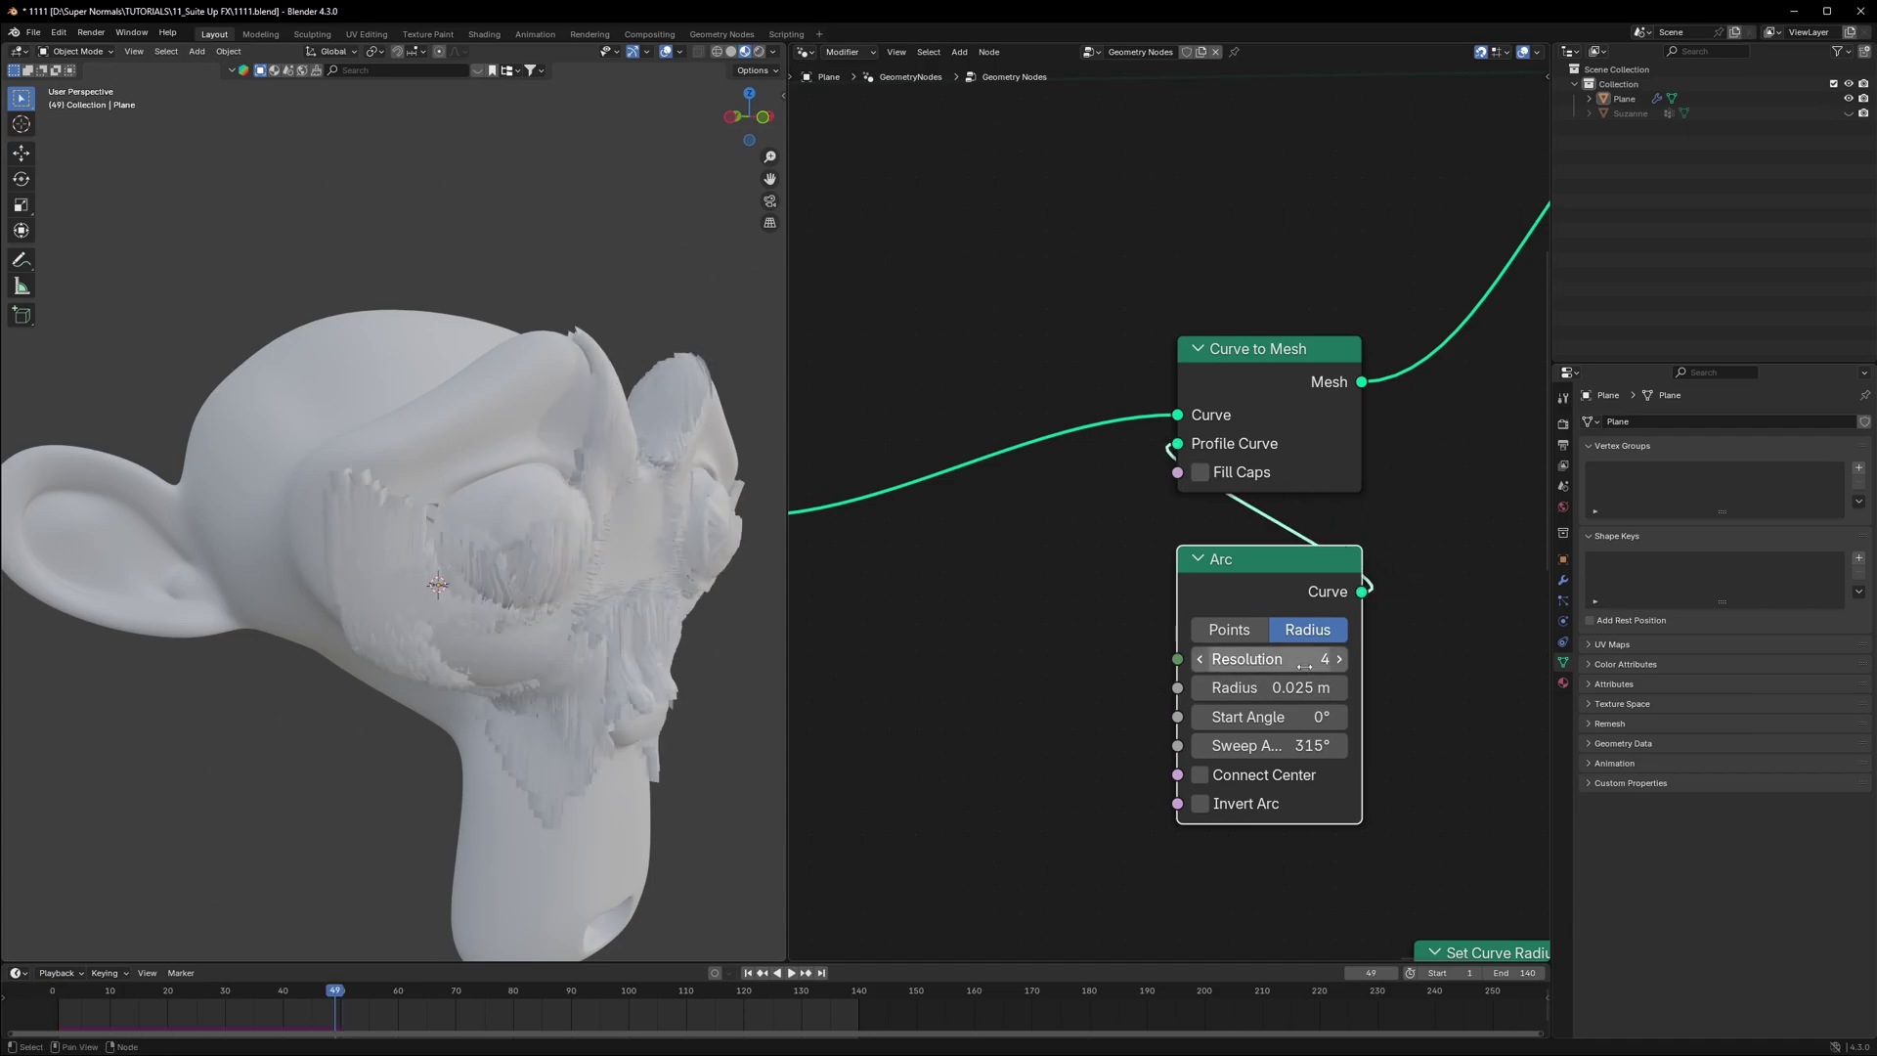
{"action": "scroll", "coordinate": [1271, 659], "scroll_direction": "up", "scroll_amount": 2}
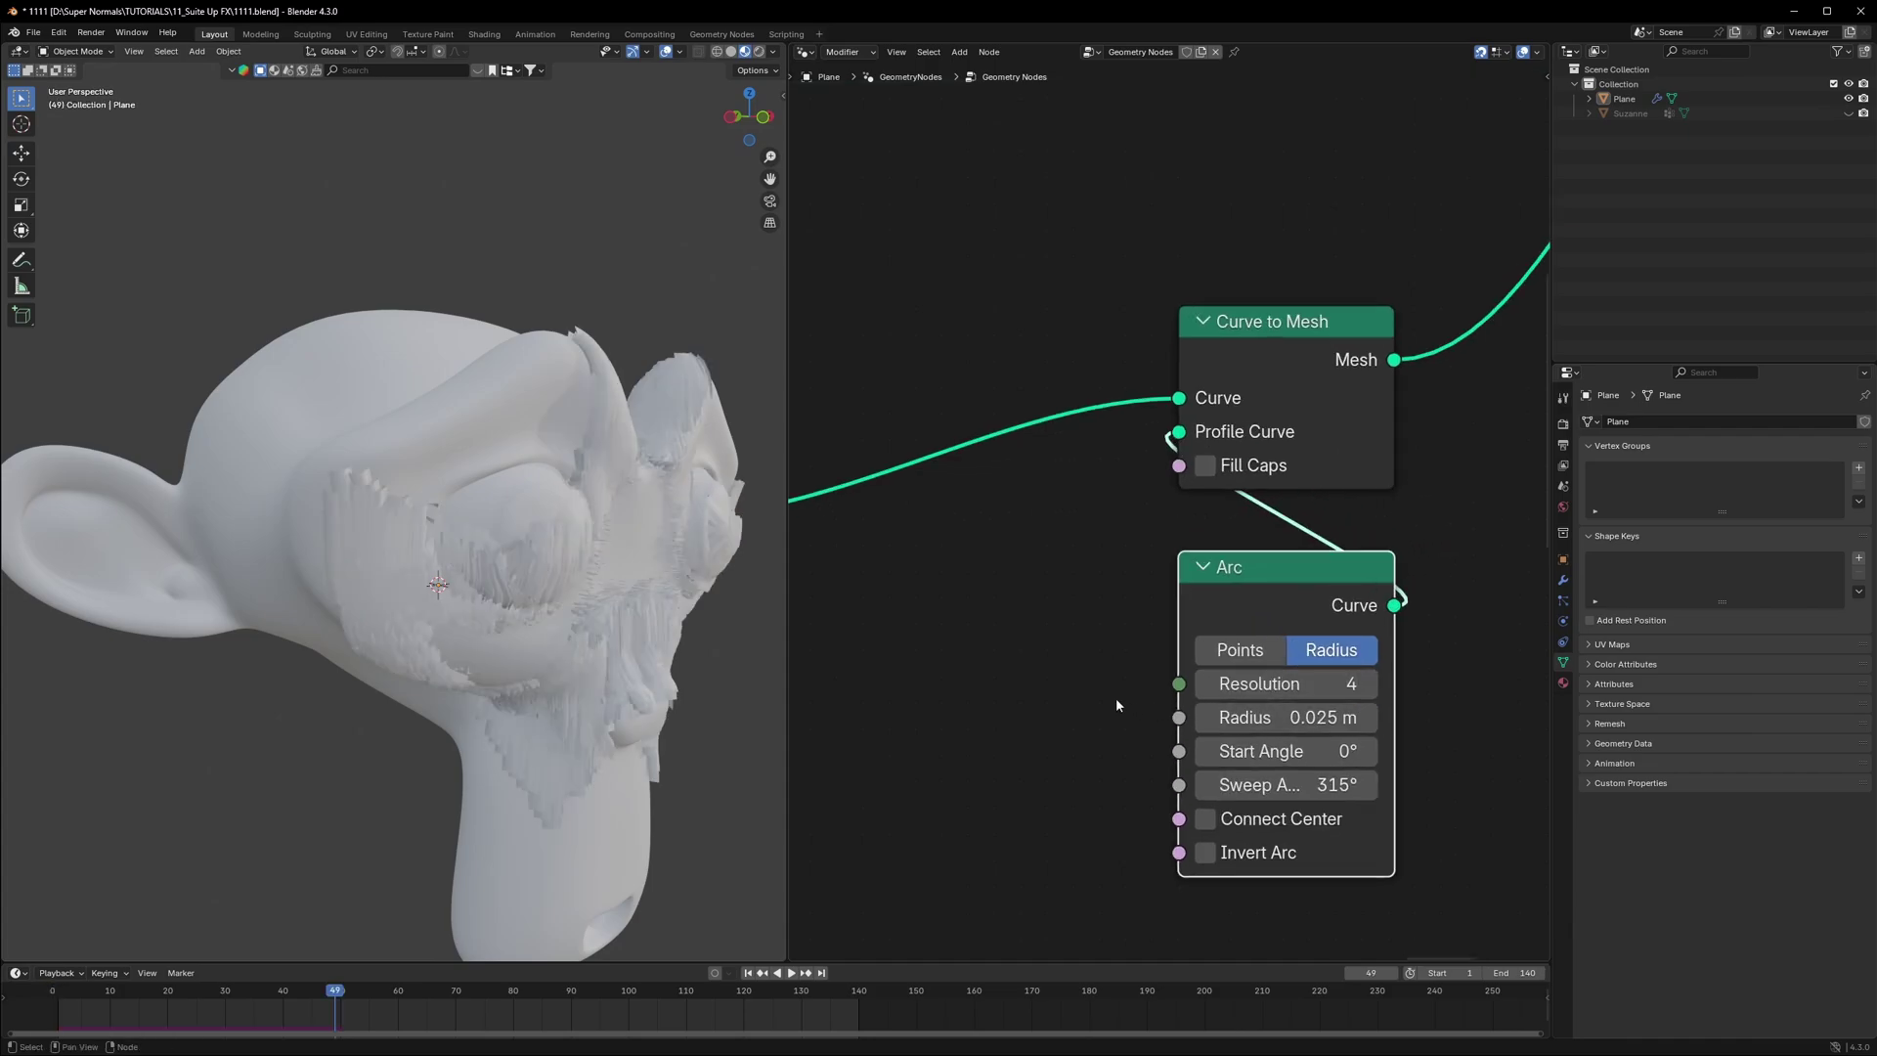
{"action": "middle_click_drag", "start_coordinate": [1116, 696], "coordinate": [1059, 631]}
{"action": "mouse_move", "coordinate": [1242, 524]}
{"action": "left_mouse_down"}
{"action": "mouse_move", "coordinate": [1242, 467]}
{"action": "mouse_move", "coordinate": [1234, 507]}
{"action": "left_mouse_up"}
{"action": "middle_click_drag", "start_coordinate": [1029, 611], "coordinate": [1130, 585]}
{"action": "scroll", "coordinate": [1095, 567], "scroll_direction": "down", "scroll_amount": 2}
{"action": "mouse_move", "coordinate": [1017, 552]}
{"action": "middle_mouse_down"}
{"action": "mouse_move", "coordinate": [1201, 592]}
{"action": "mouse_move", "coordinate": [1042, 562]}
{"action": "middle_mouse_up"}
{"action": "left_click", "coordinate": [1360, 787]}
{"action": "middle_click_drag", "start_coordinate": [1362, 632], "coordinate": [1308, 554]}
{"action": "scroll", "coordinate": [1308, 552], "scroll_direction": "up", "scroll_amount": 2}
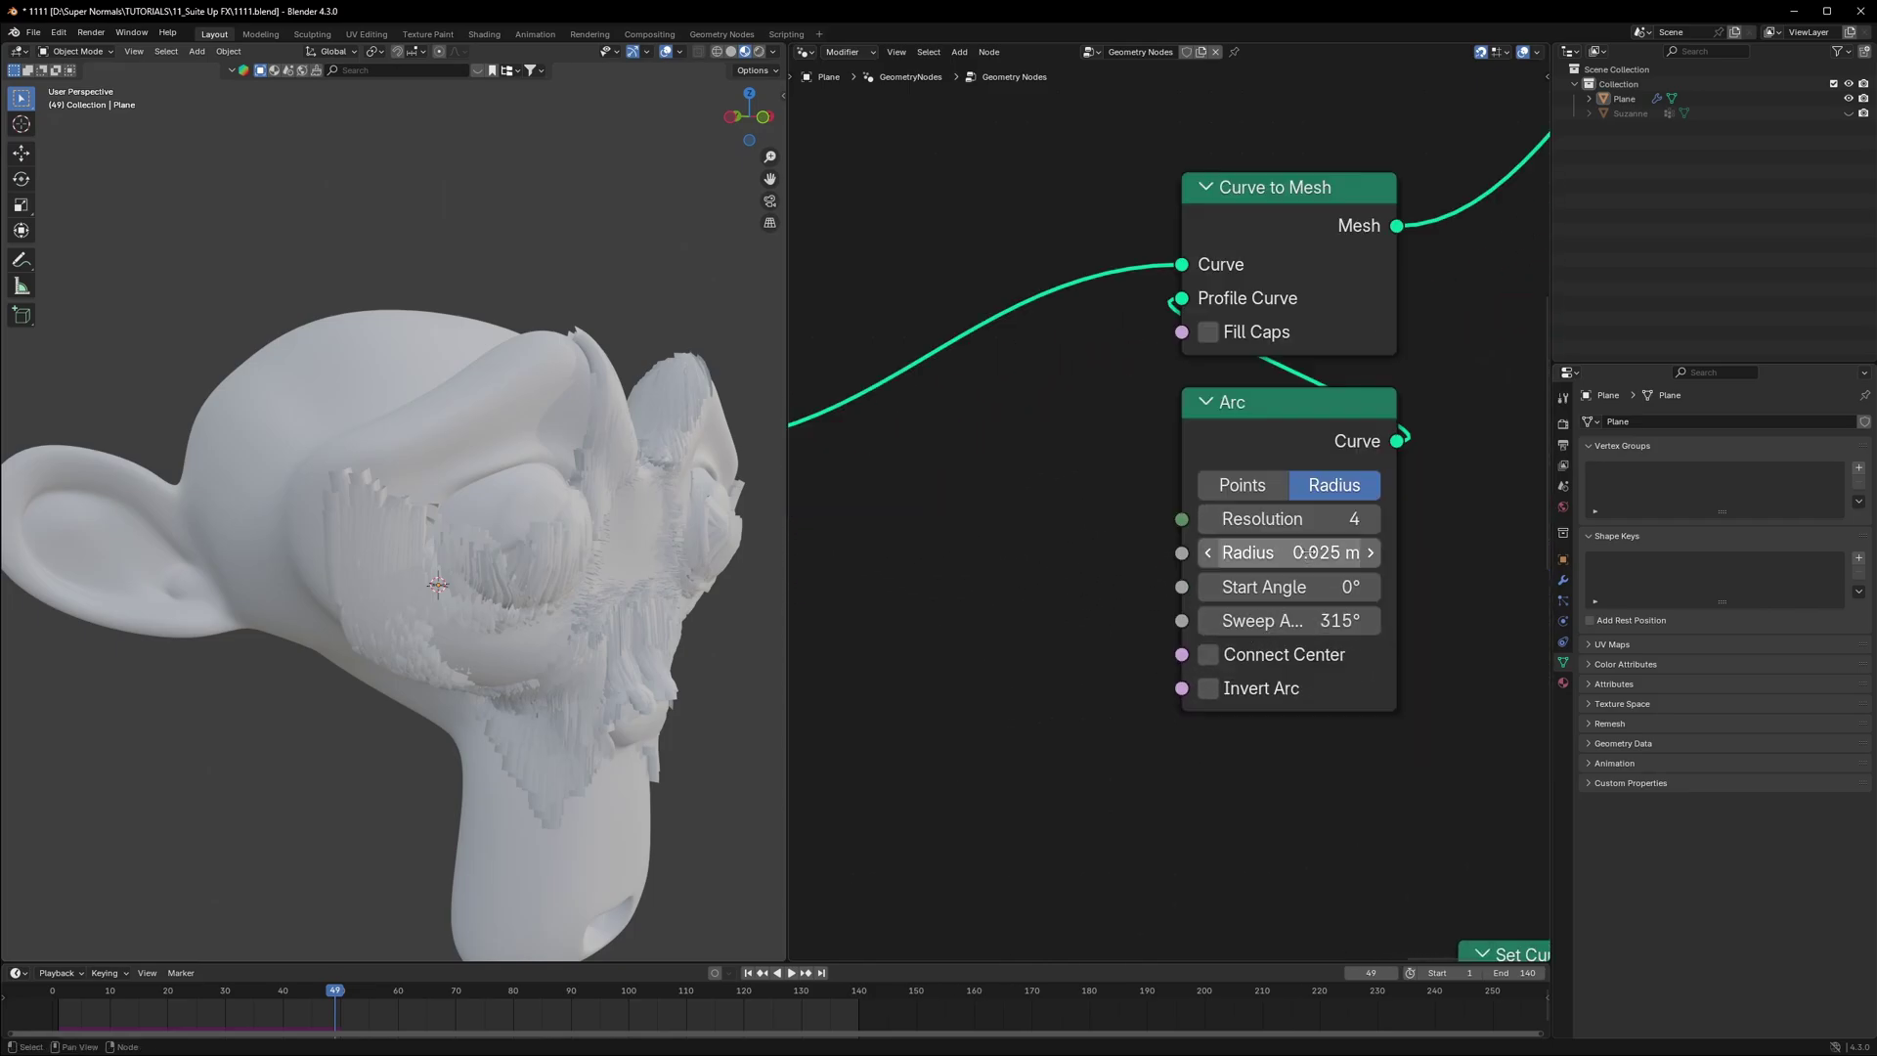
{"action": "left_click", "coordinate": [1287, 553]}
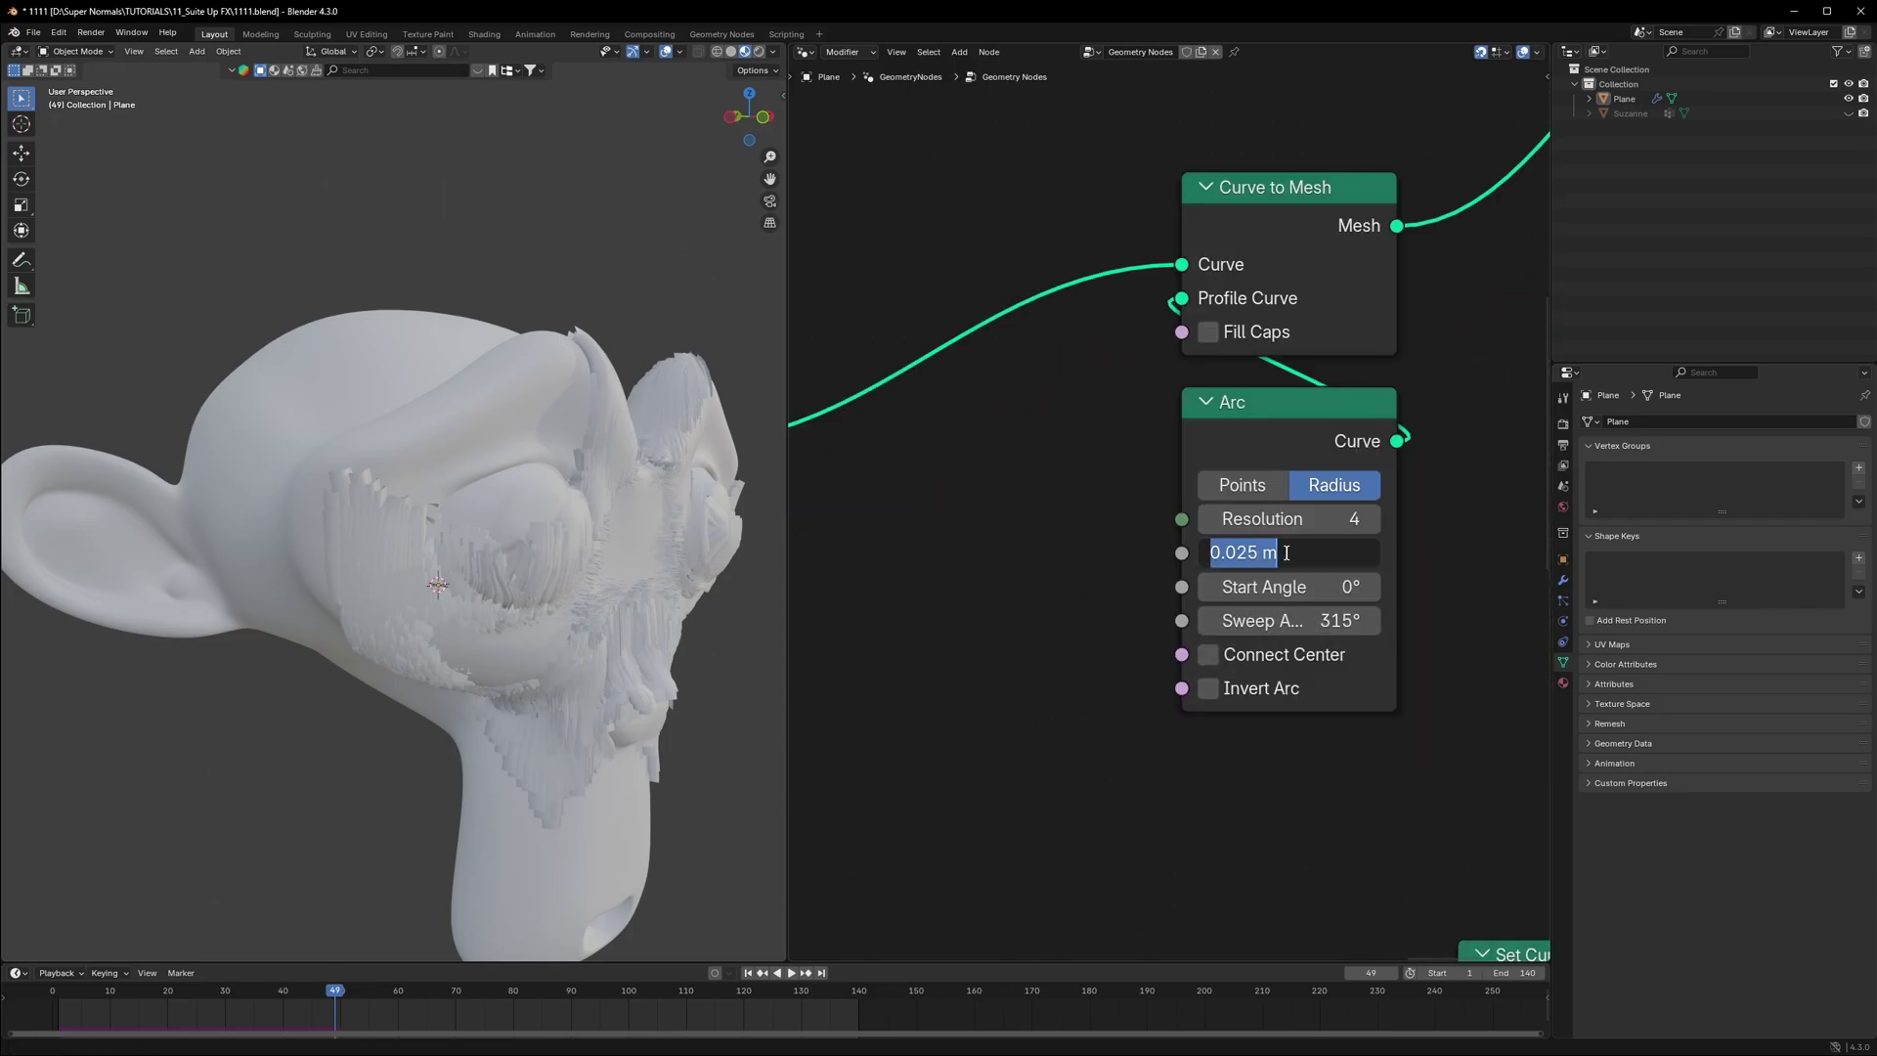
{"action": "left_click", "coordinate": [1093, 566]}
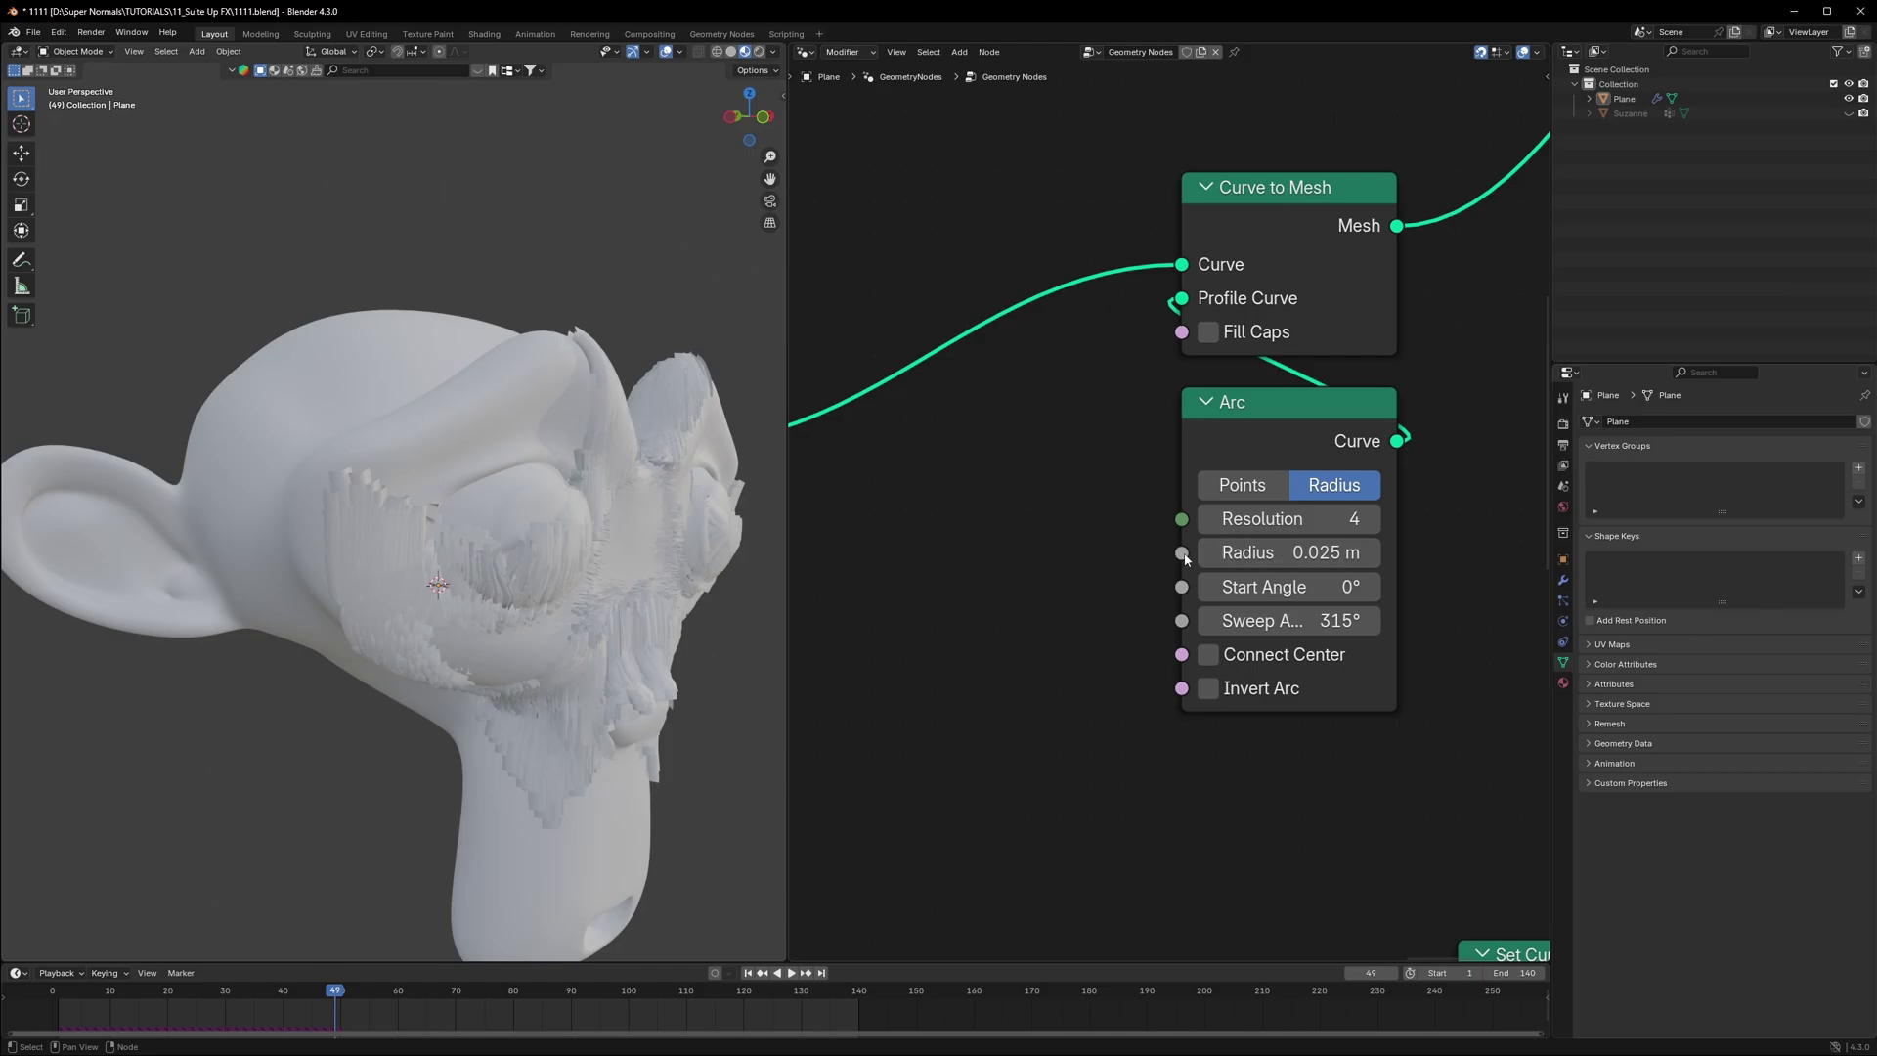
Step: Insert the Set Curve Radius node between the Simulation output and Curve to Mesh
{"action": "scroll", "coordinate": [1163, 523], "scroll_direction": "down", "scroll_amount": 2}
{"action": "left_click_drag", "start_coordinate": [1478, 847], "coordinate": [1036, 444]}
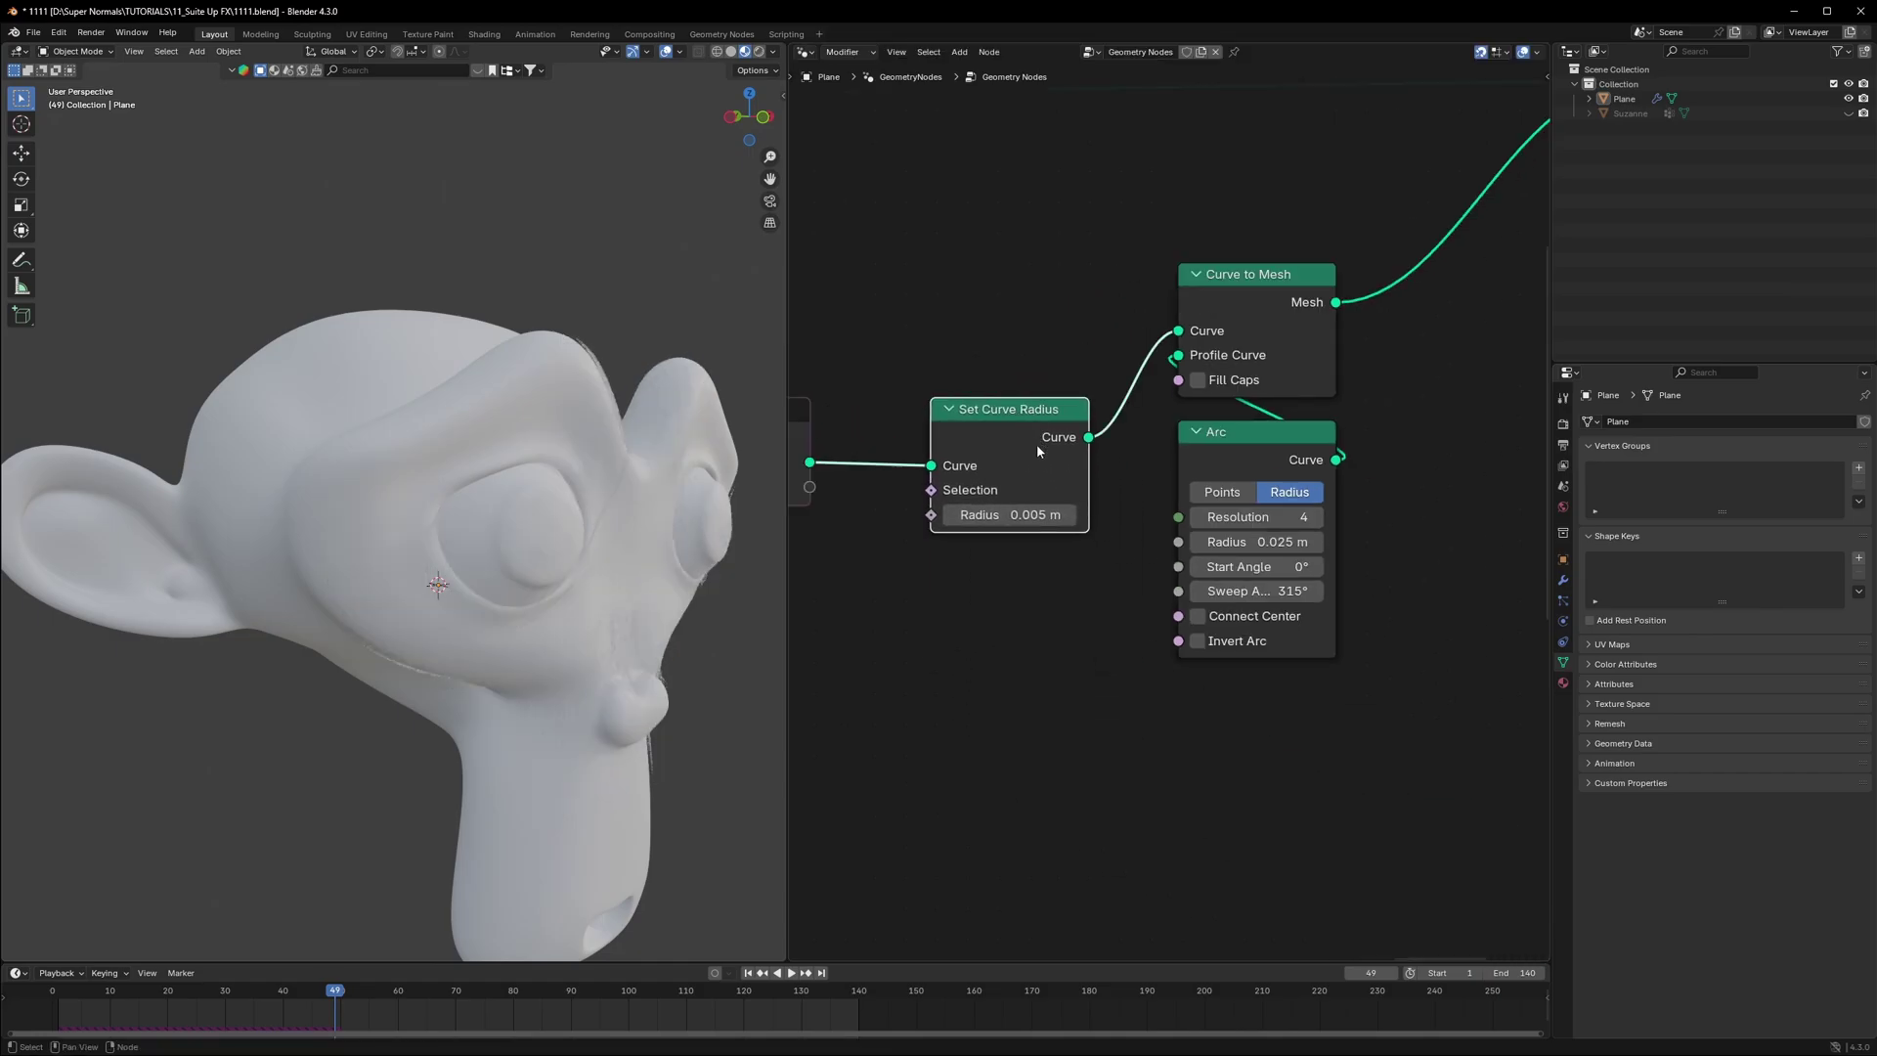
{"action": "middle_click_drag", "start_coordinate": [1119, 717], "coordinate": [1170, 713]}
{"action": "scroll", "coordinate": [1207, 722], "scroll_direction": "down", "scroll_amount": 2}
Step: Stack the Color Ramp and Spline Parameter nodes beneath Set Curve Radius, and connect the spline Factor to Radius
{"action": "left_click_drag", "start_coordinate": [1402, 935], "coordinate": [1003, 580]}
{"action": "middle_click_drag", "start_coordinate": [1282, 763], "coordinate": [1231, 604]}
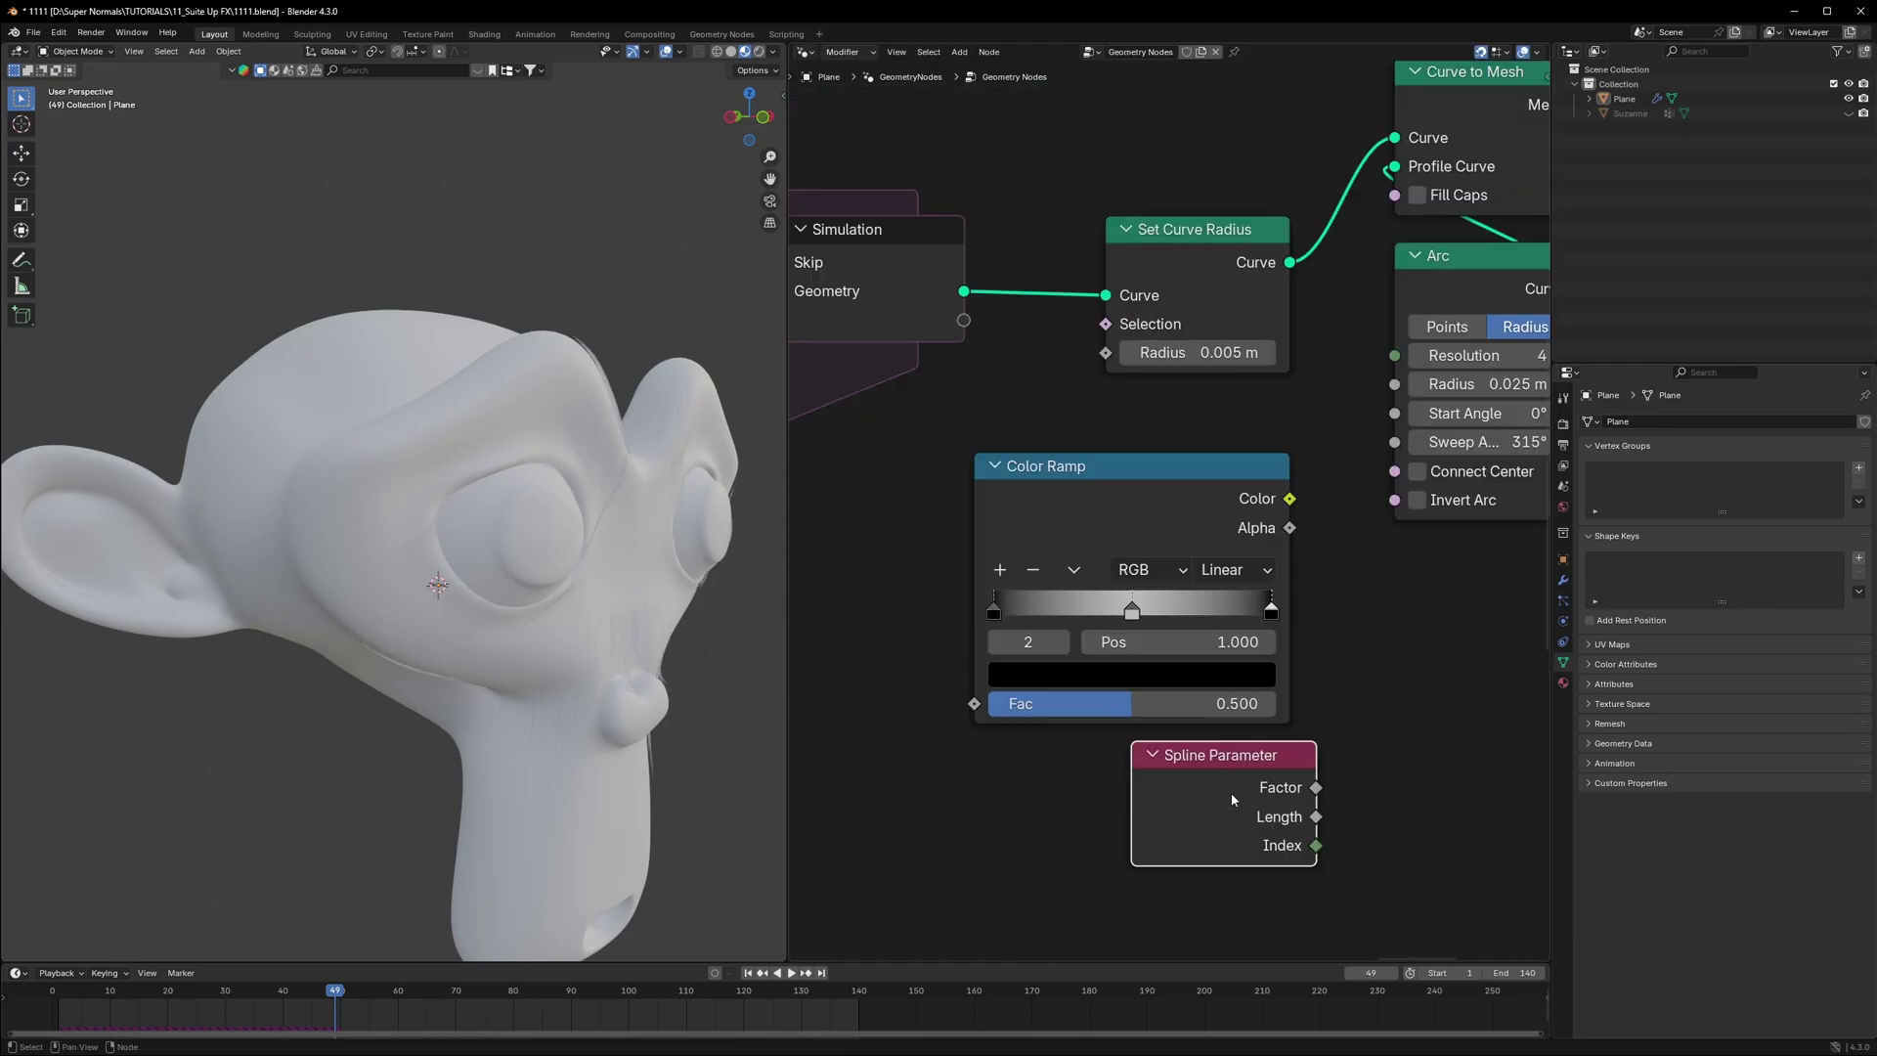
{"action": "left_click_drag", "start_coordinate": [1232, 800], "coordinate": [1205, 800]}
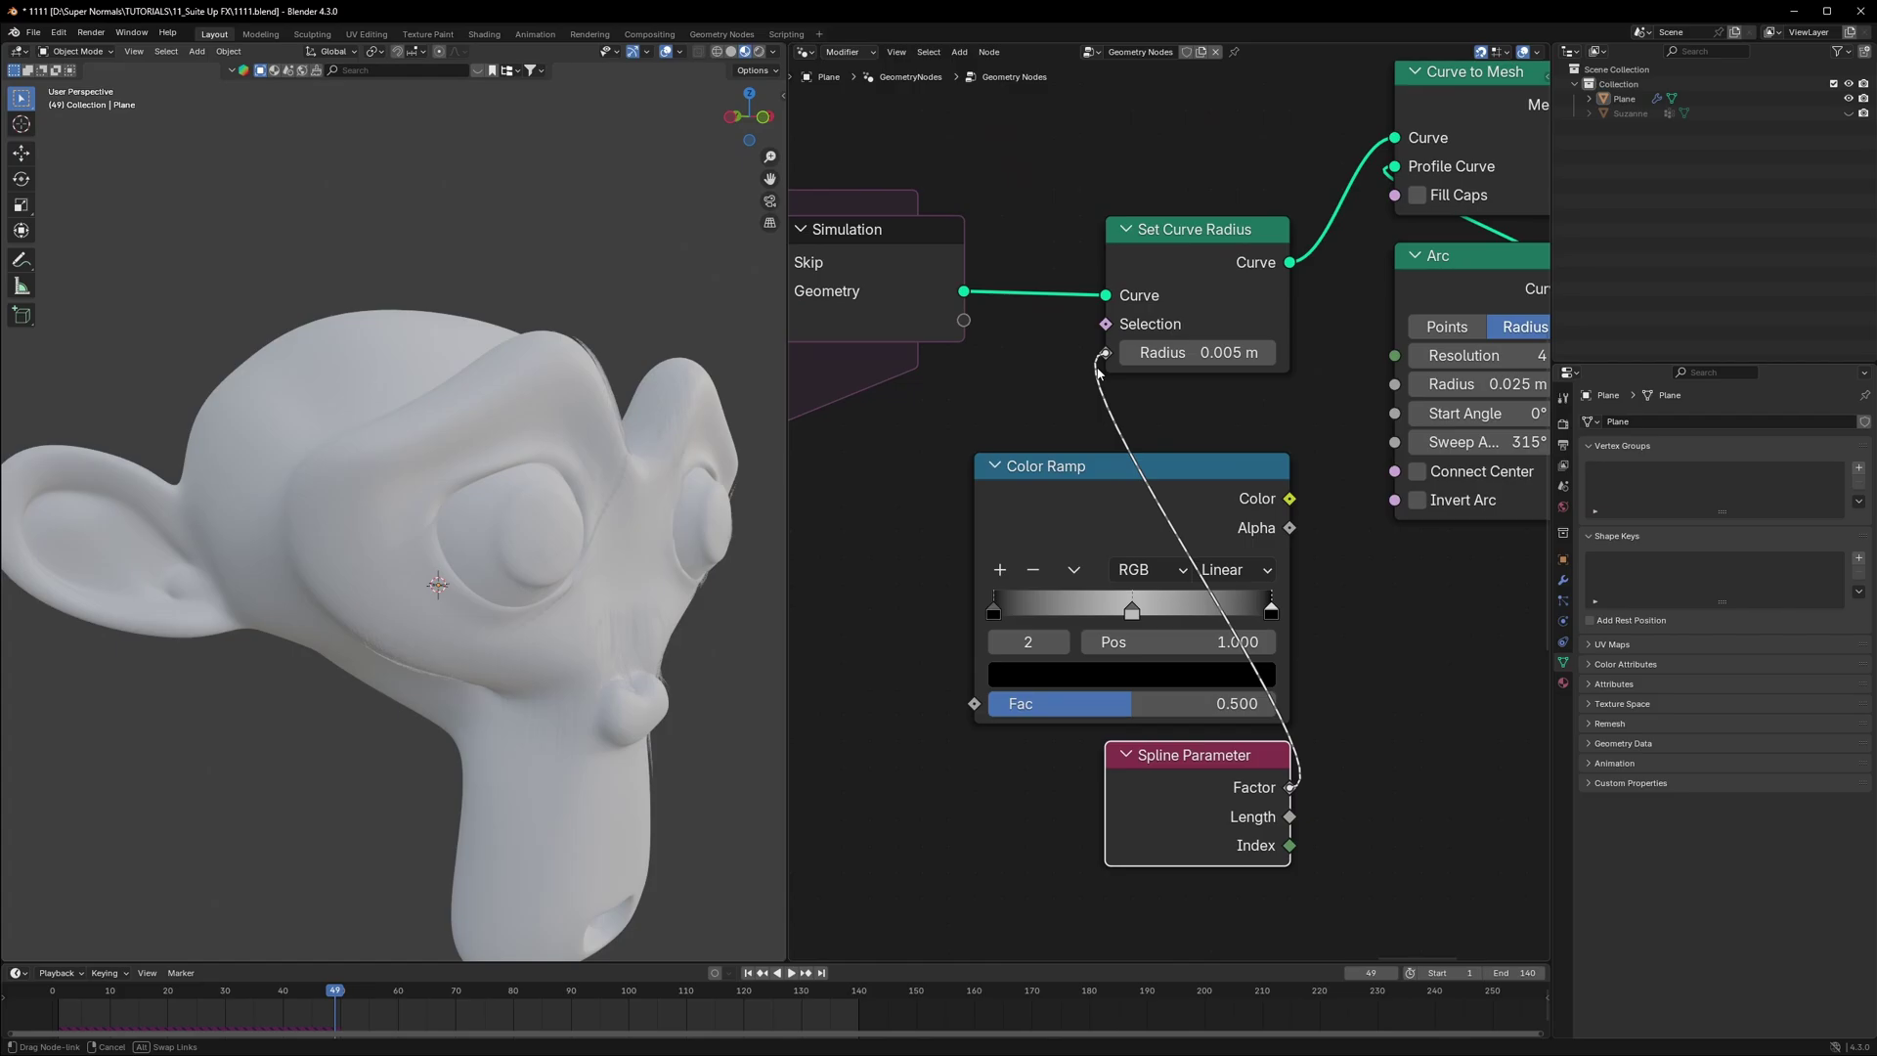
{"action": "left_click_drag", "start_coordinate": [1099, 370], "coordinate": [1099, 370]}
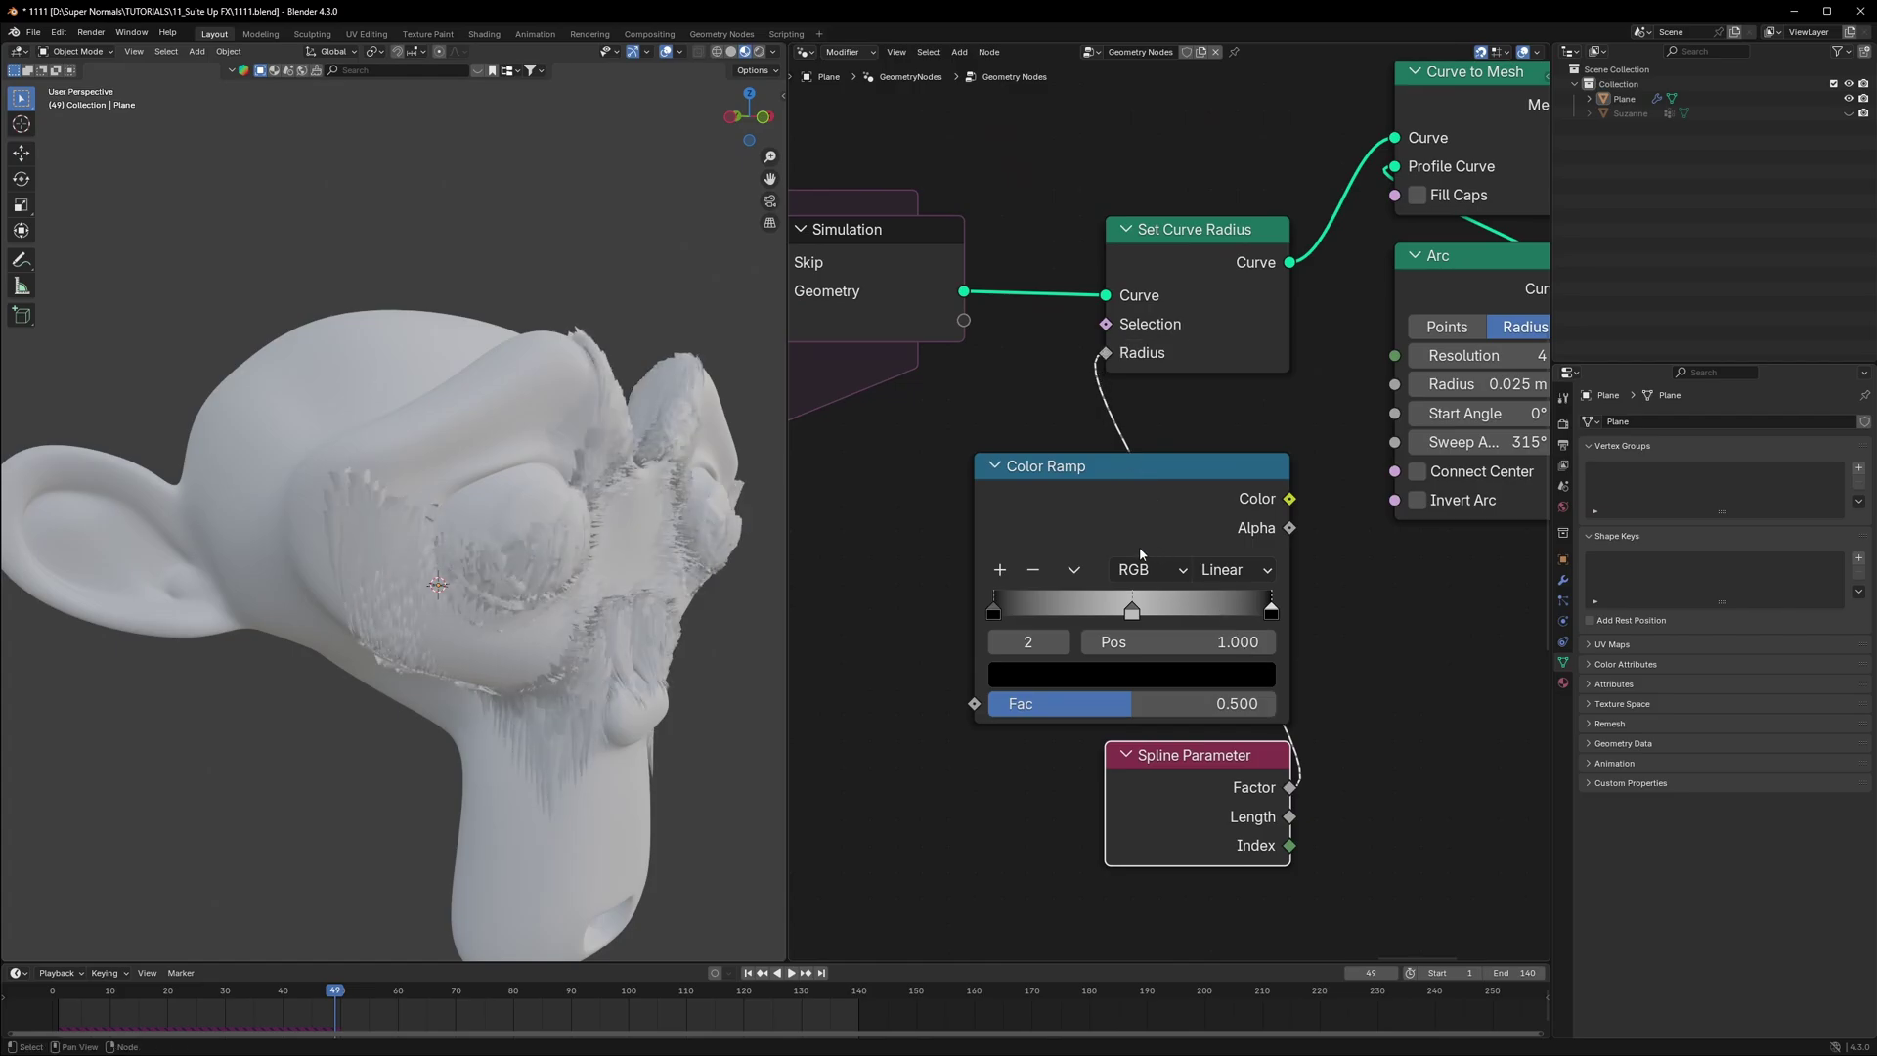
{"action": "scroll", "coordinate": [733, 718], "scroll_direction": "up", "scroll_amount": 3}
{"action": "middle_click_drag", "start_coordinate": [698, 717], "coordinate": [683, 683]}
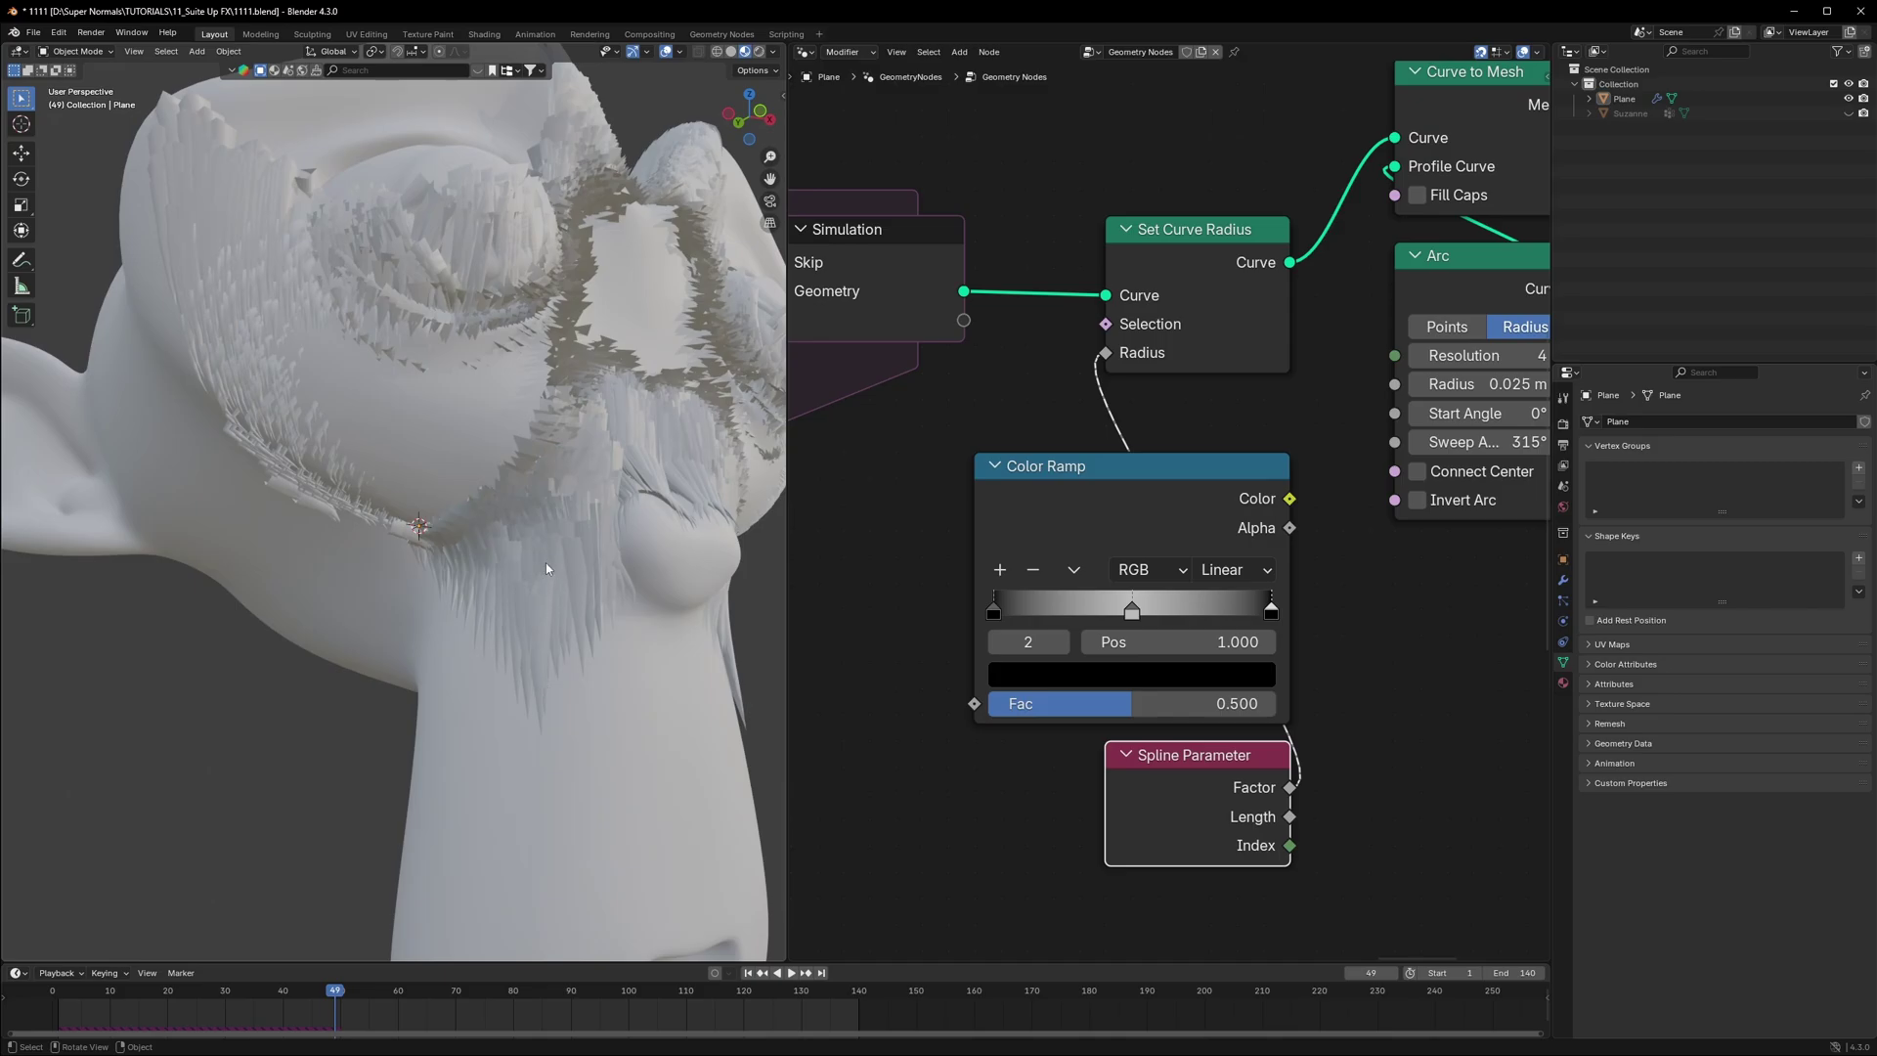
{"action": "middle_click_drag", "start_coordinate": [542, 578], "coordinate": [624, 548]}
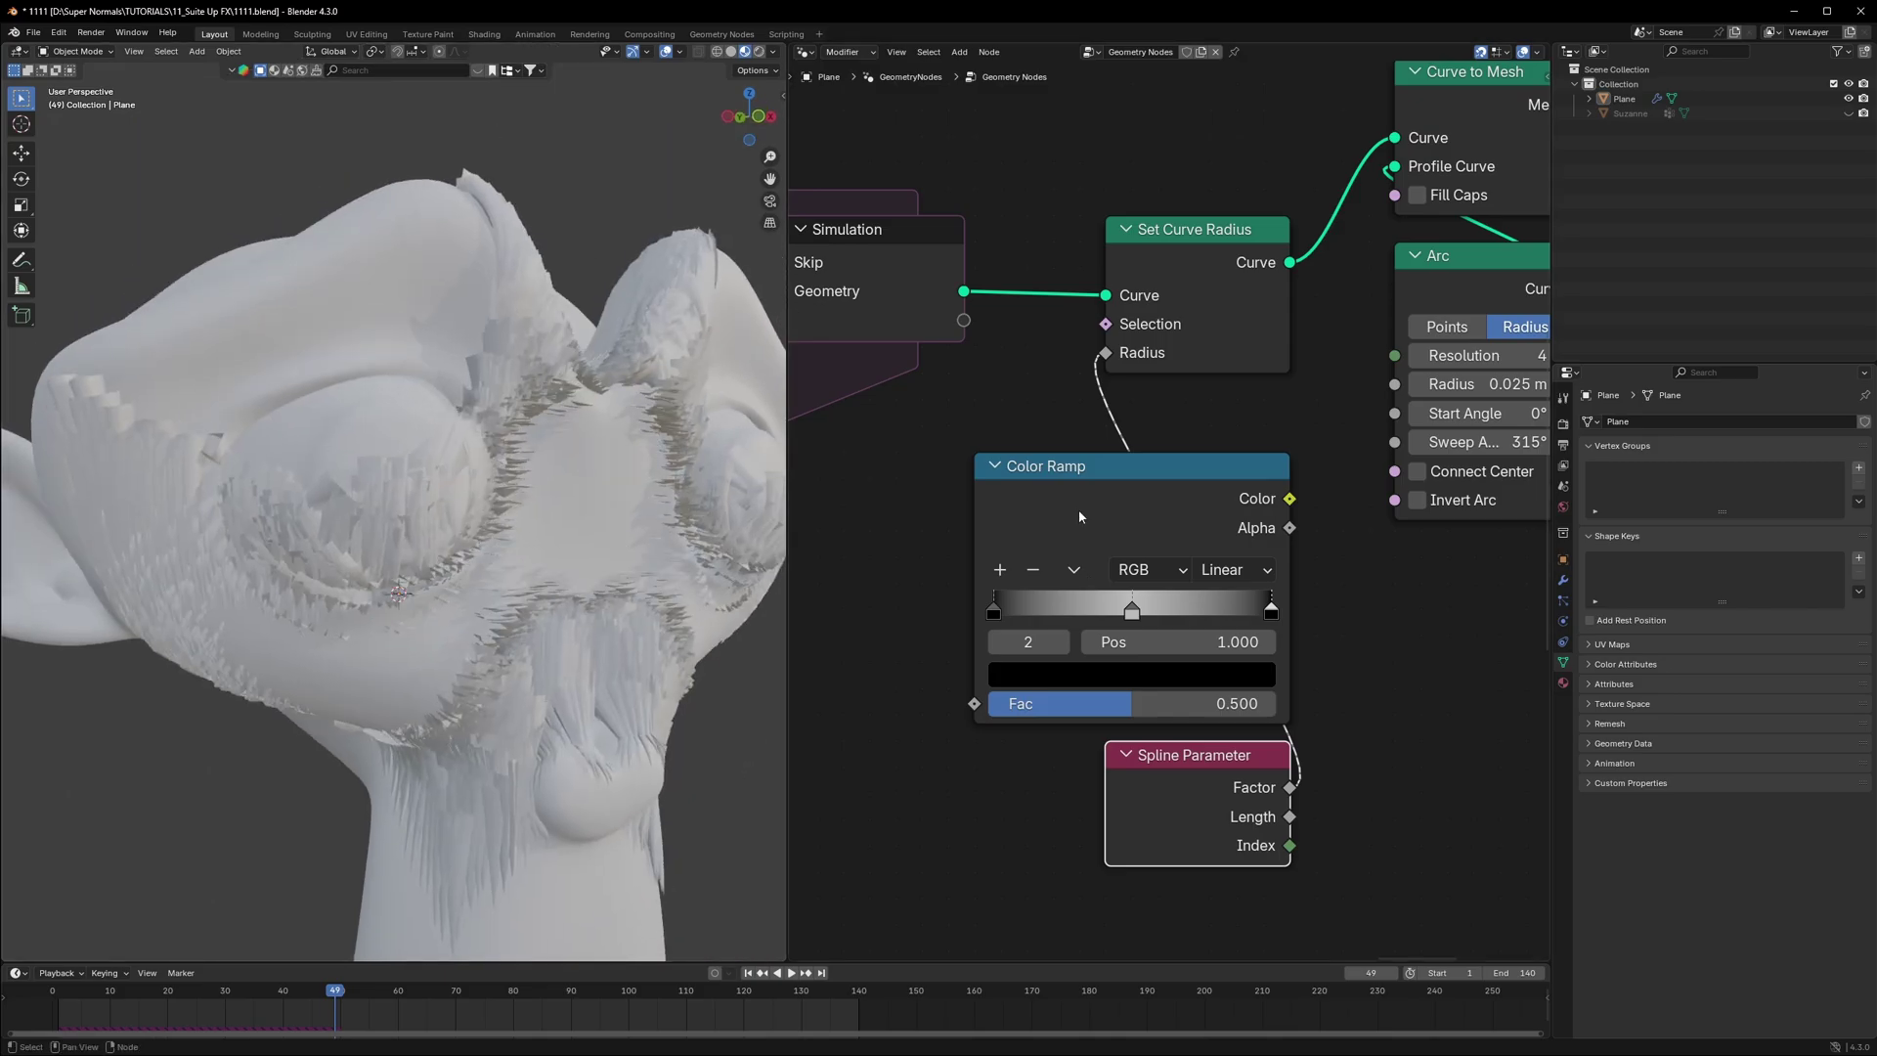
Step: Replace the prepared Color Ramp with a new one inserted between Spline Parameter and Set Curve Radius, centring Spline Parameter beneath it
{"action": "left_click_drag", "start_coordinate": [1077, 509], "coordinate": [891, 533]}
{"action": "scroll", "coordinate": [952, 530], "scroll_direction": "down", "scroll_amount": 2}
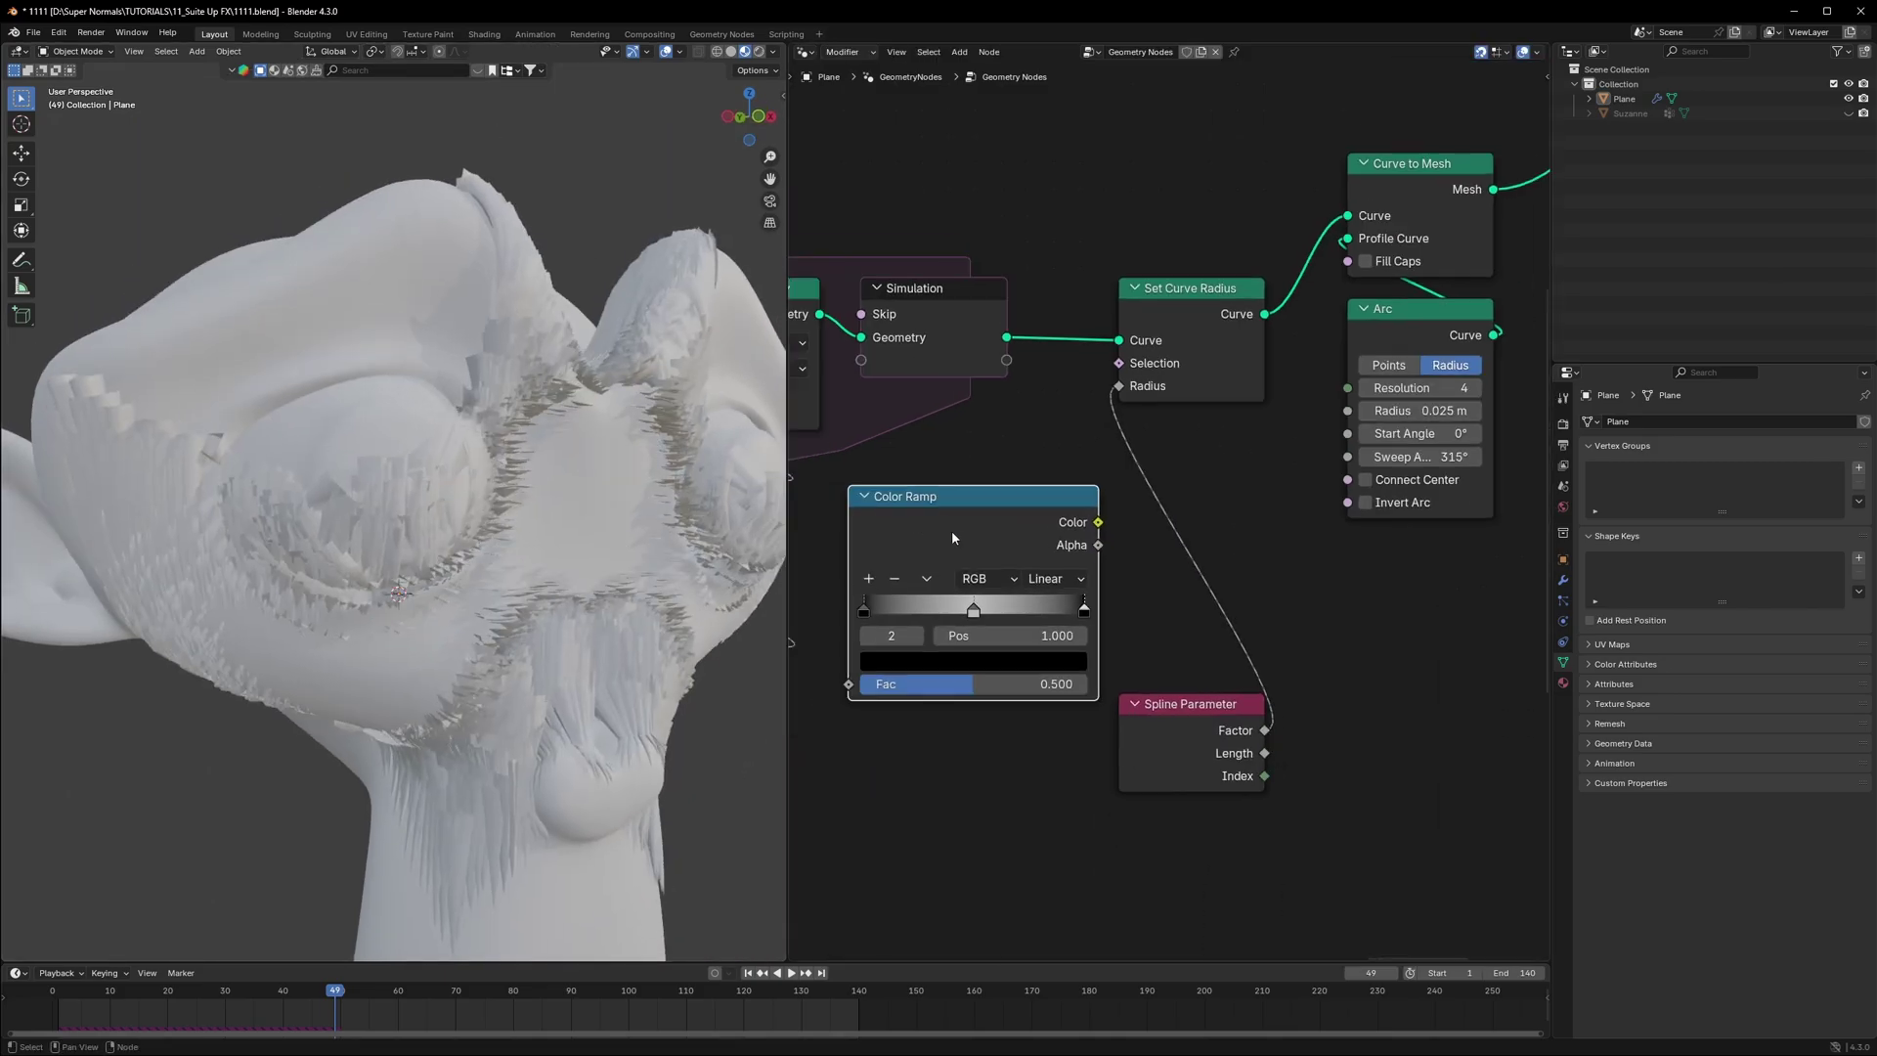
{"action": "key", "text": "x"}
{"action": "key", "text": "shift+a"}
{"action": "type", "text": "color"}
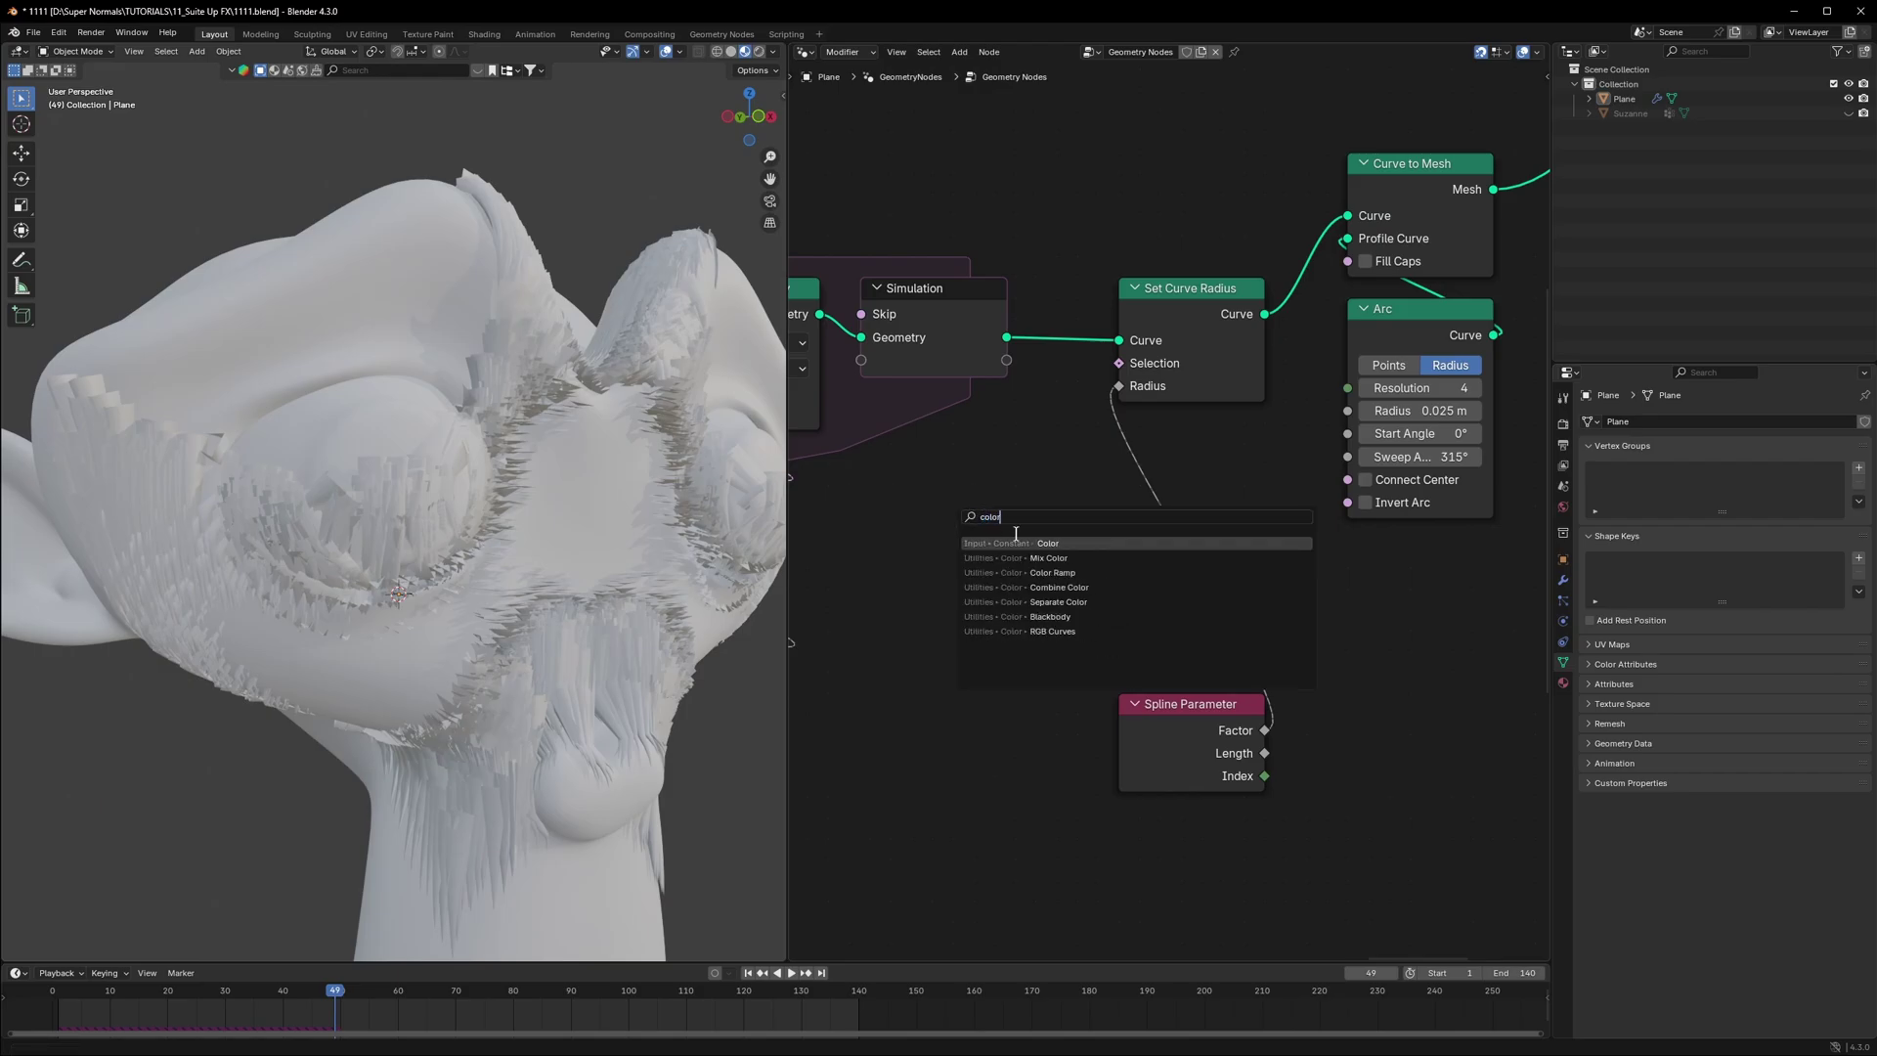
{"action": "left_click", "coordinate": [1052, 571]}
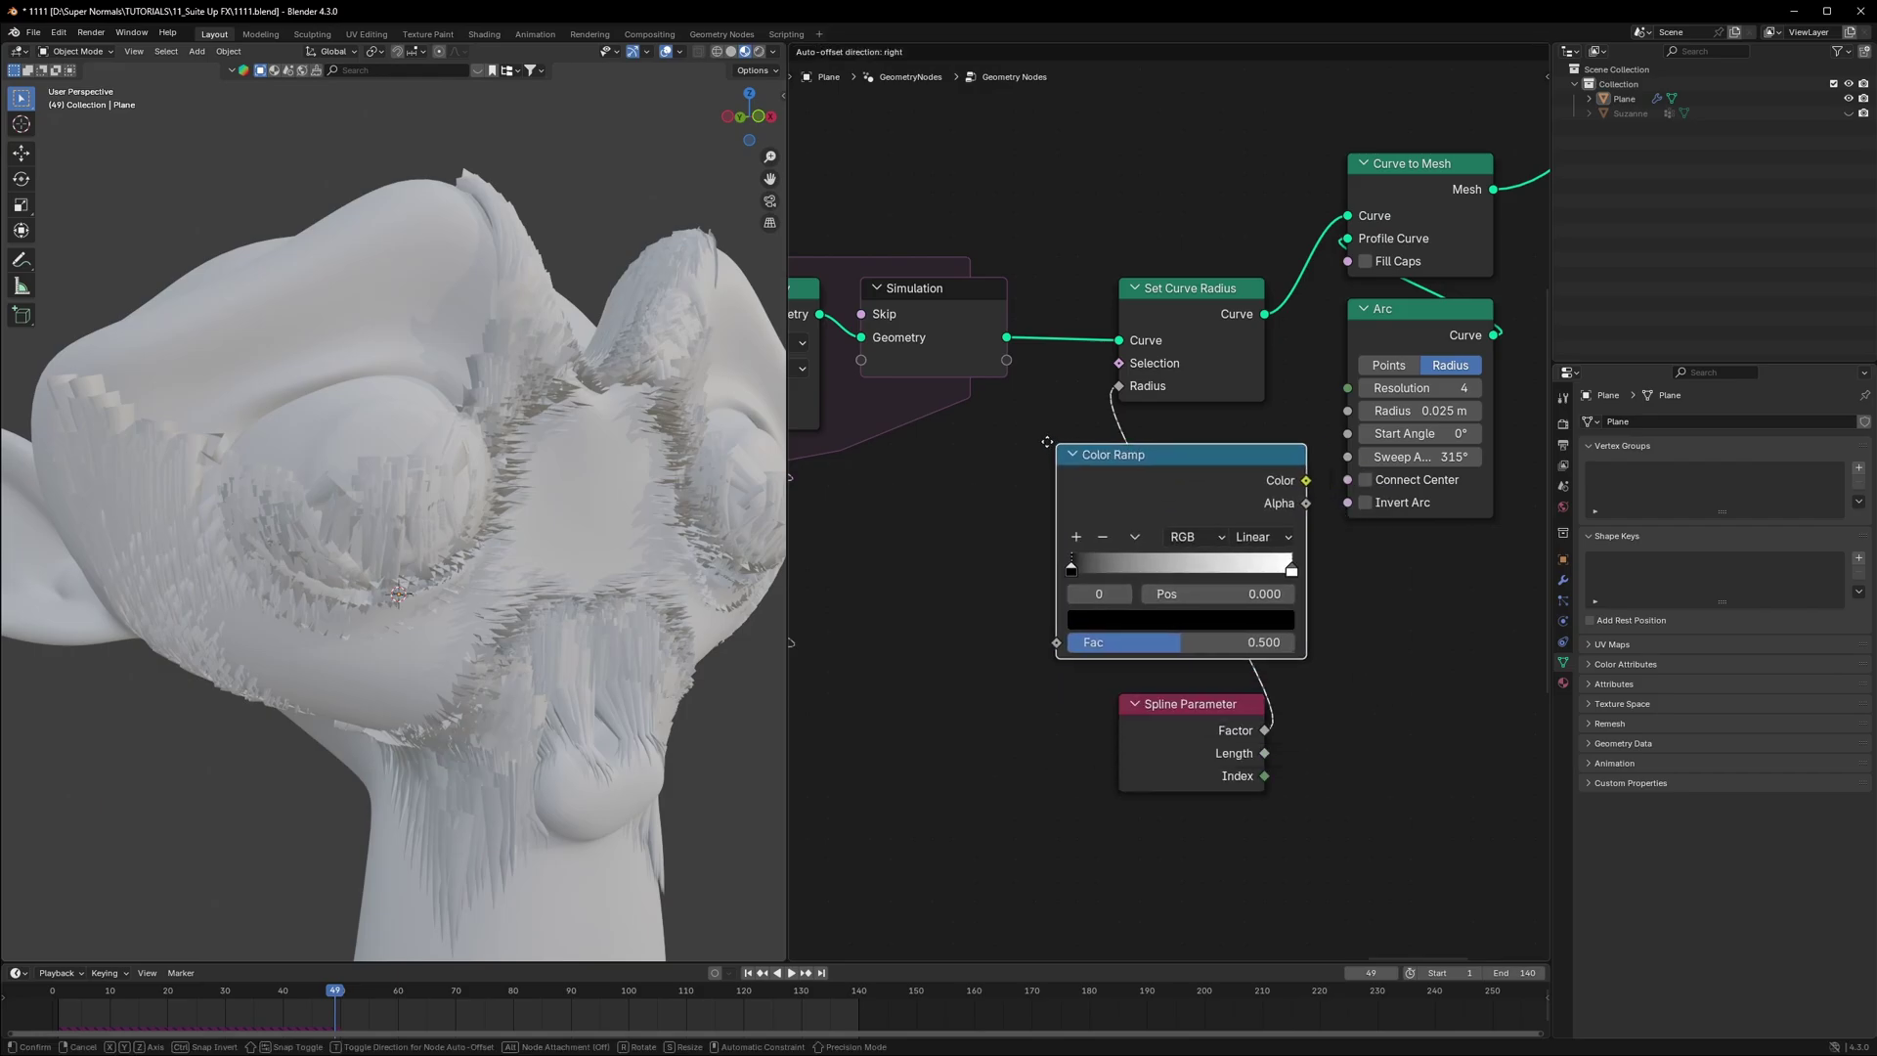
{"action": "left_click", "coordinate": [1165, 567]}
{"action": "key", "text": "ctrl+z"}
{"action": "key", "text": "ctrl+shift+z"}
{"action": "left_click_drag", "start_coordinate": [1218, 712], "coordinate": [1175, 712]}
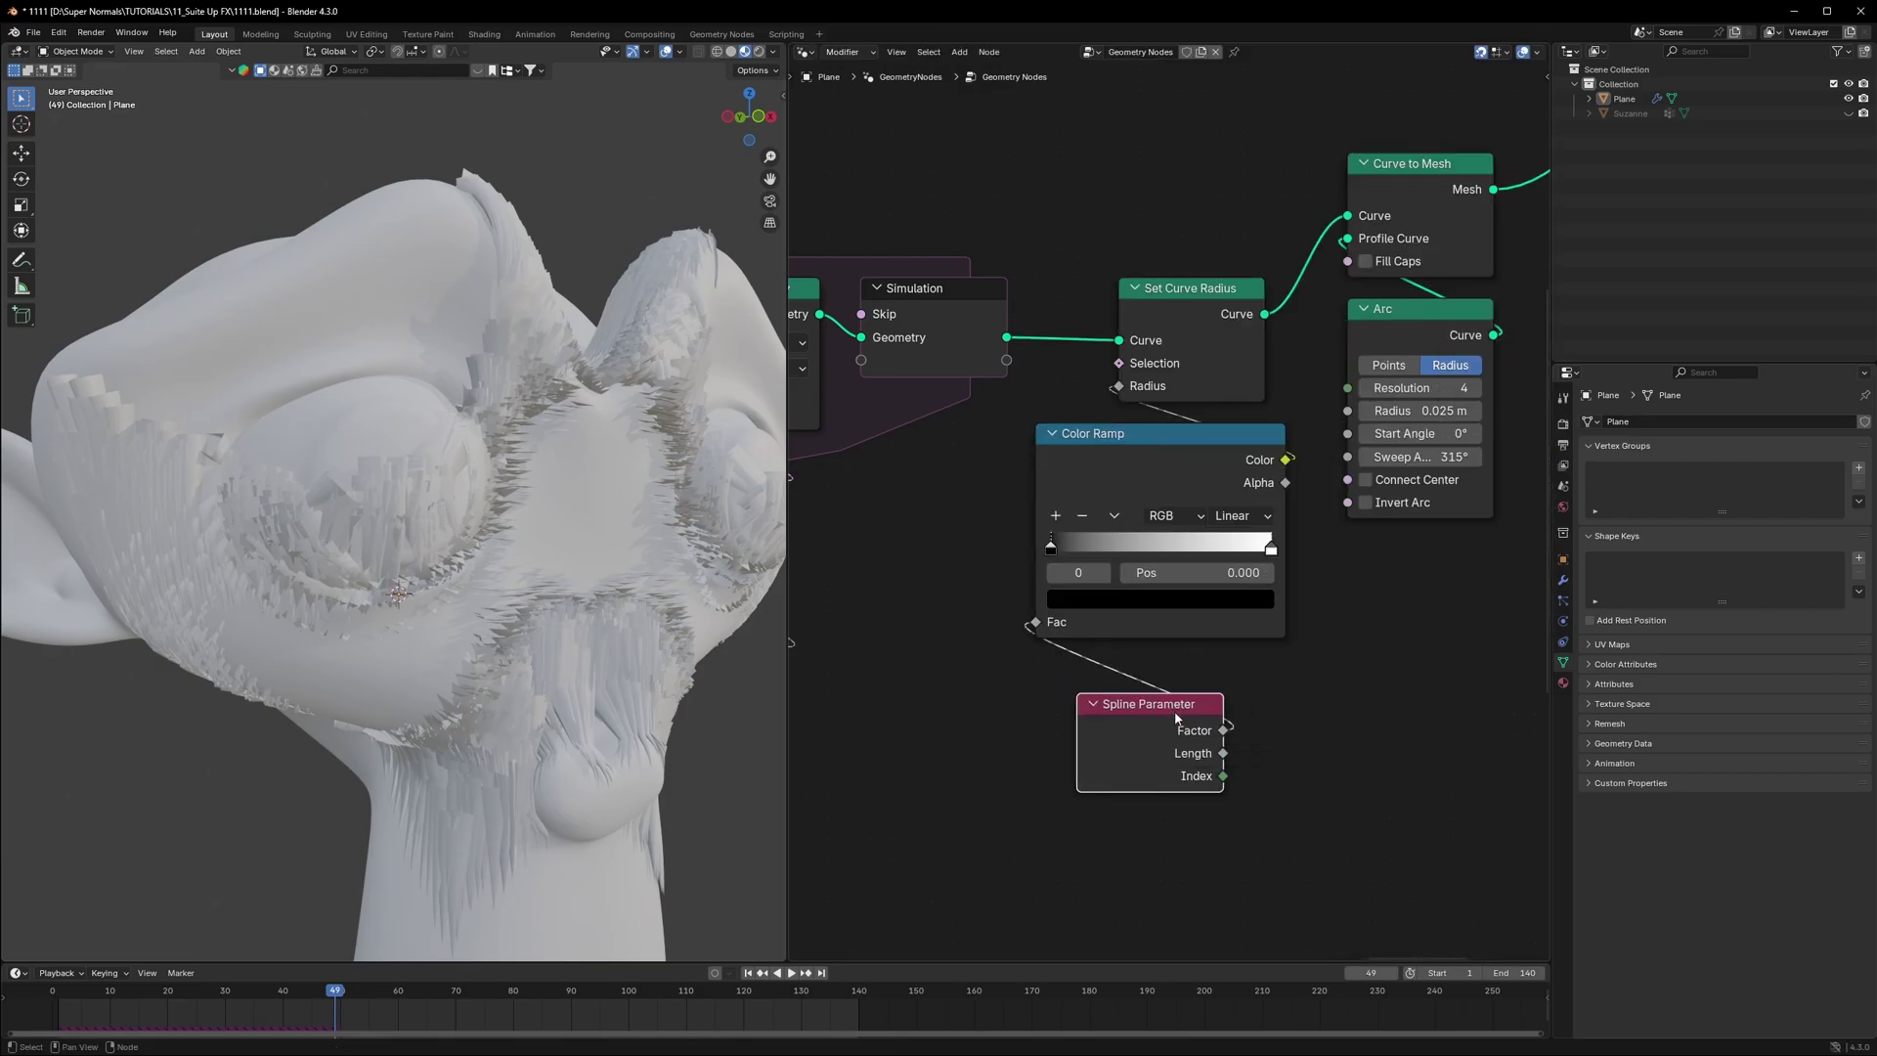
Step: Try reversing the Color Ramp, with the white stop at 0.000 and the black stop at 1.000, and inspect the strands' taper
{"action": "scroll", "coordinate": [1144, 675], "scroll_direction": "up", "scroll_amount": 2}
{"action": "left_click_drag", "start_coordinate": [1032, 553], "coordinate": [1160, 557]}
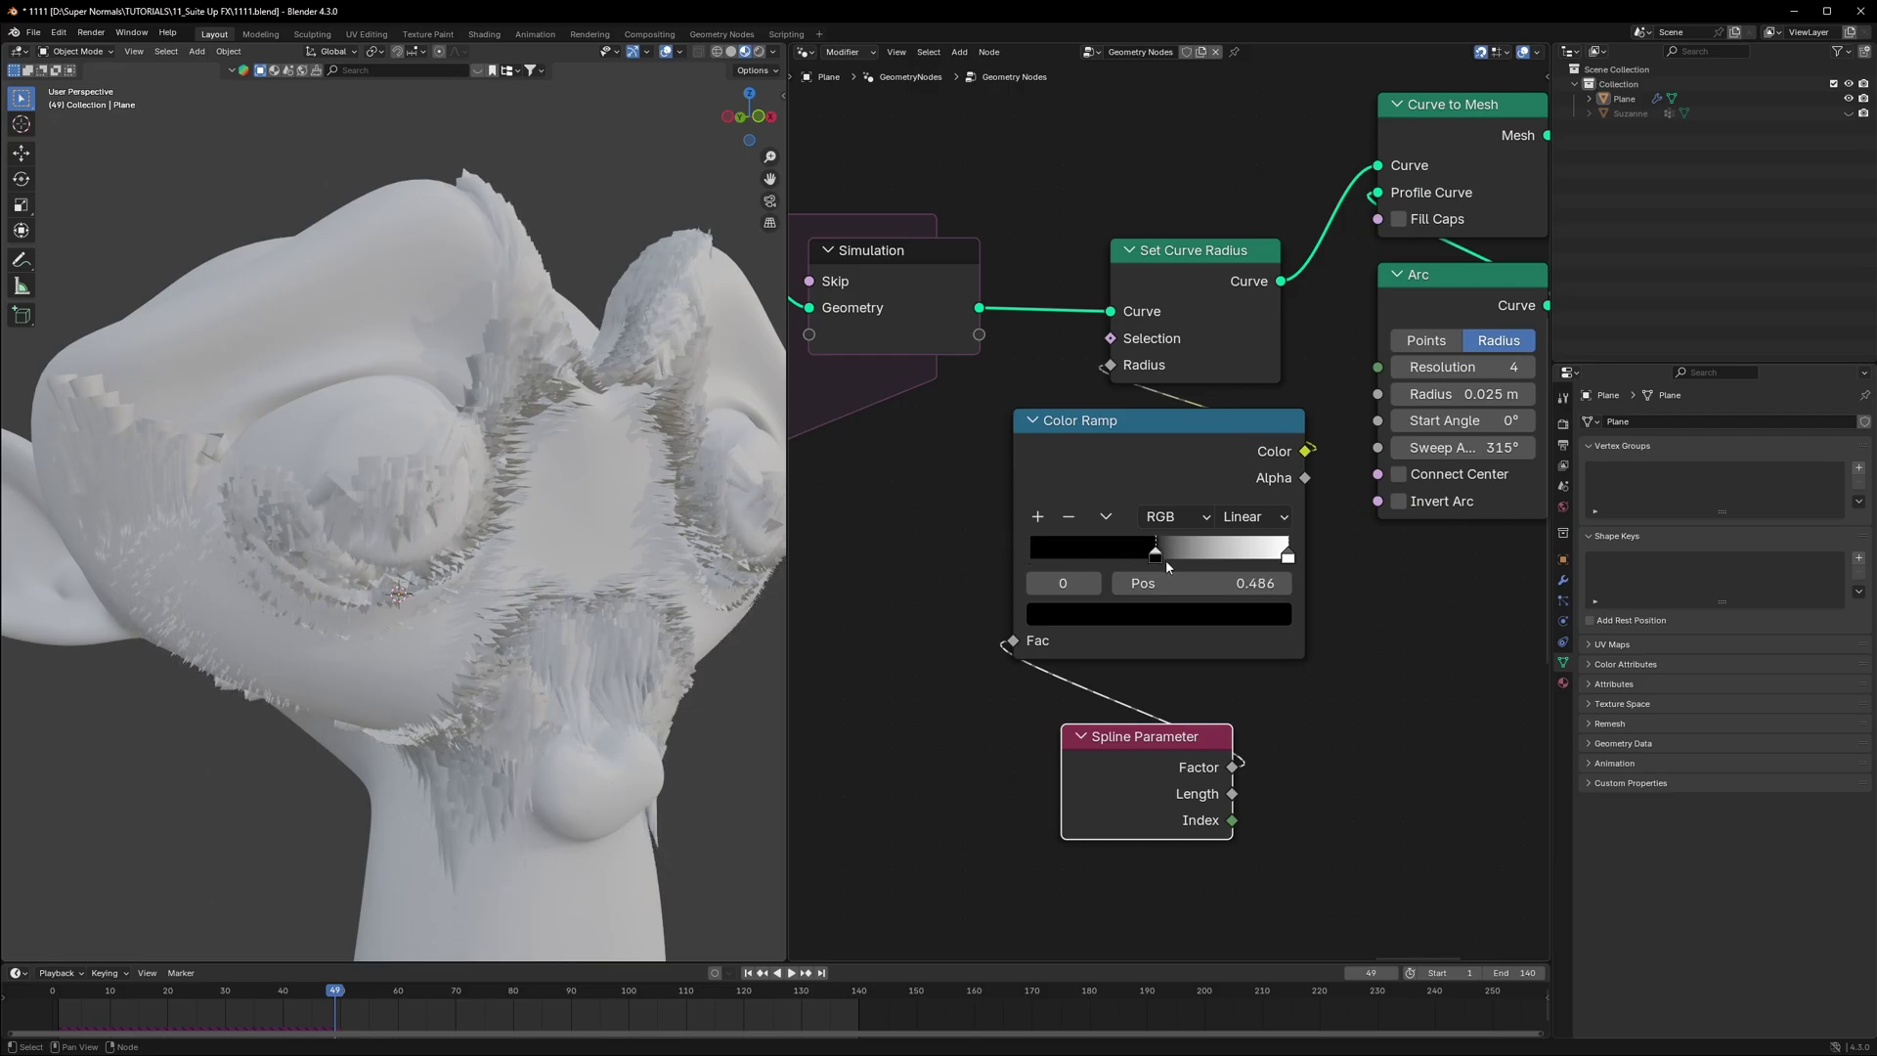
{"action": "left_click_drag", "start_coordinate": [1288, 558], "coordinate": [1031, 557]}
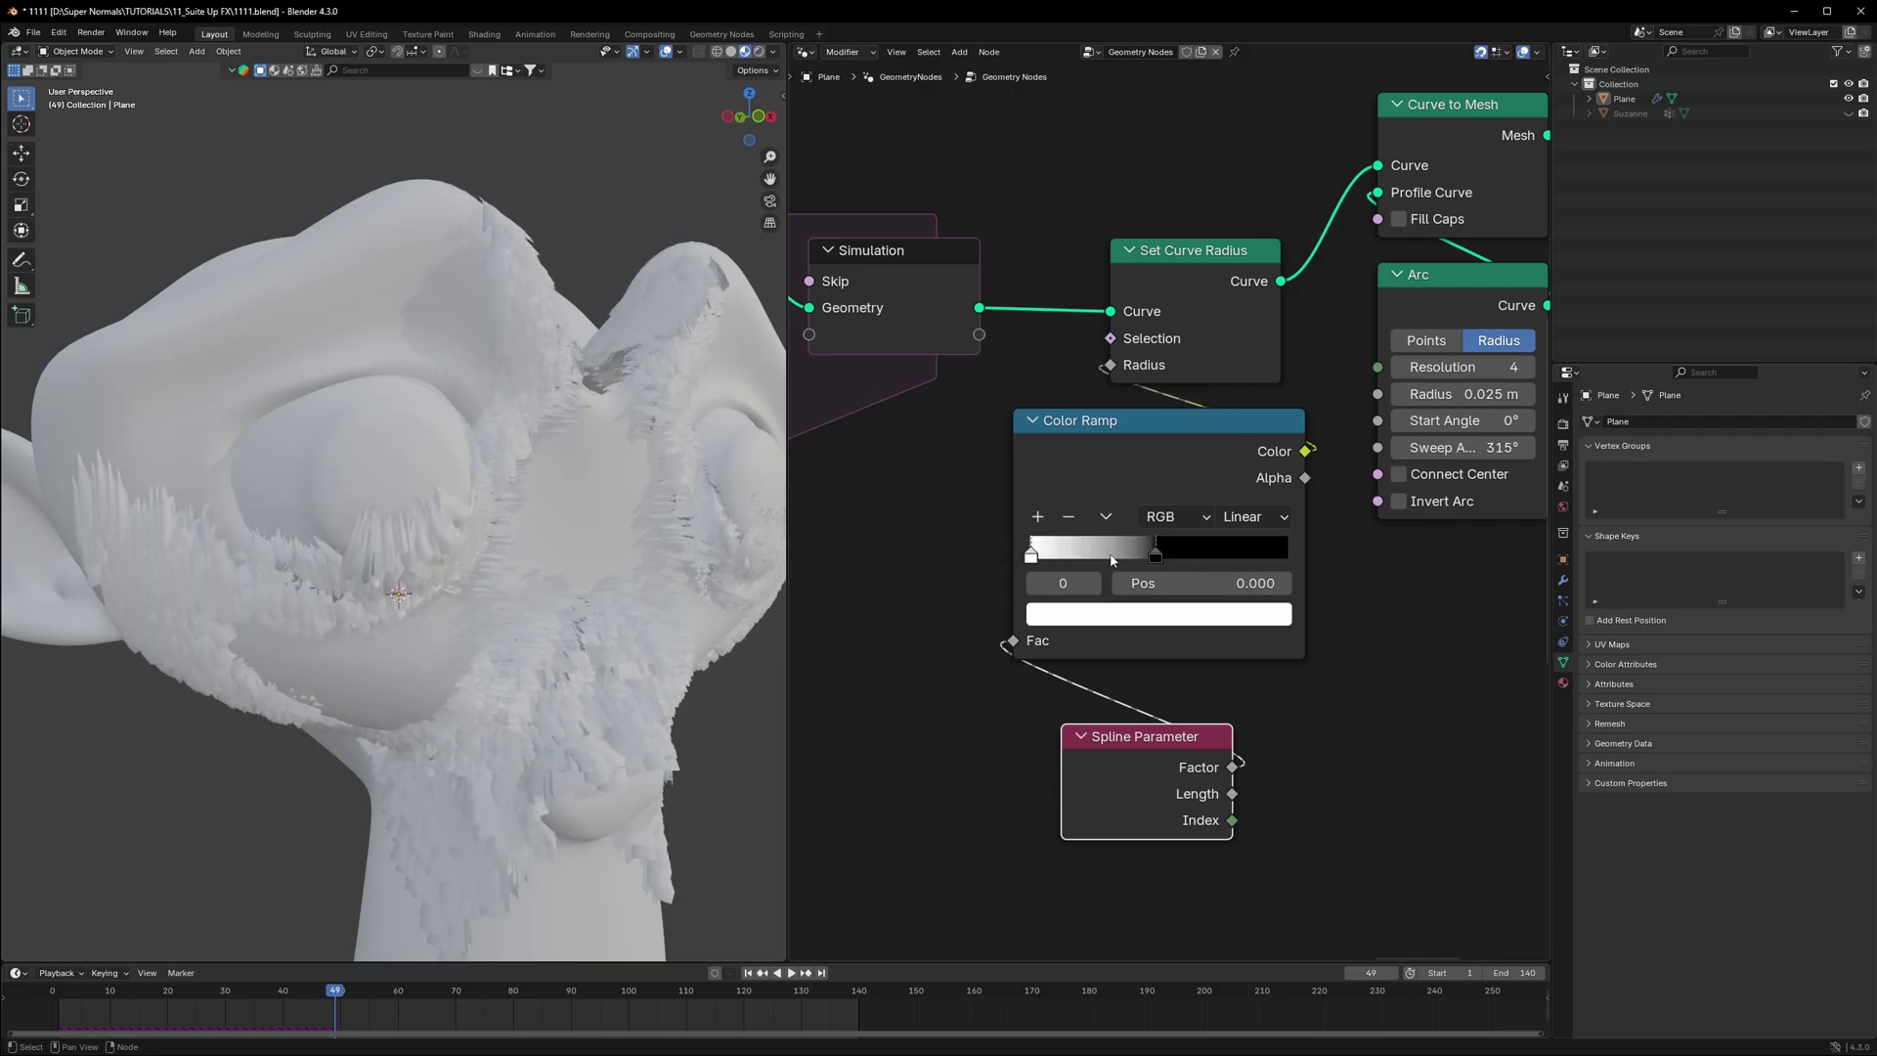
{"action": "left_click_drag", "start_coordinate": [1154, 553], "coordinate": [1362, 565]}
{"action": "middle_click_drag", "start_coordinate": [428, 549], "coordinate": [460, 544]}
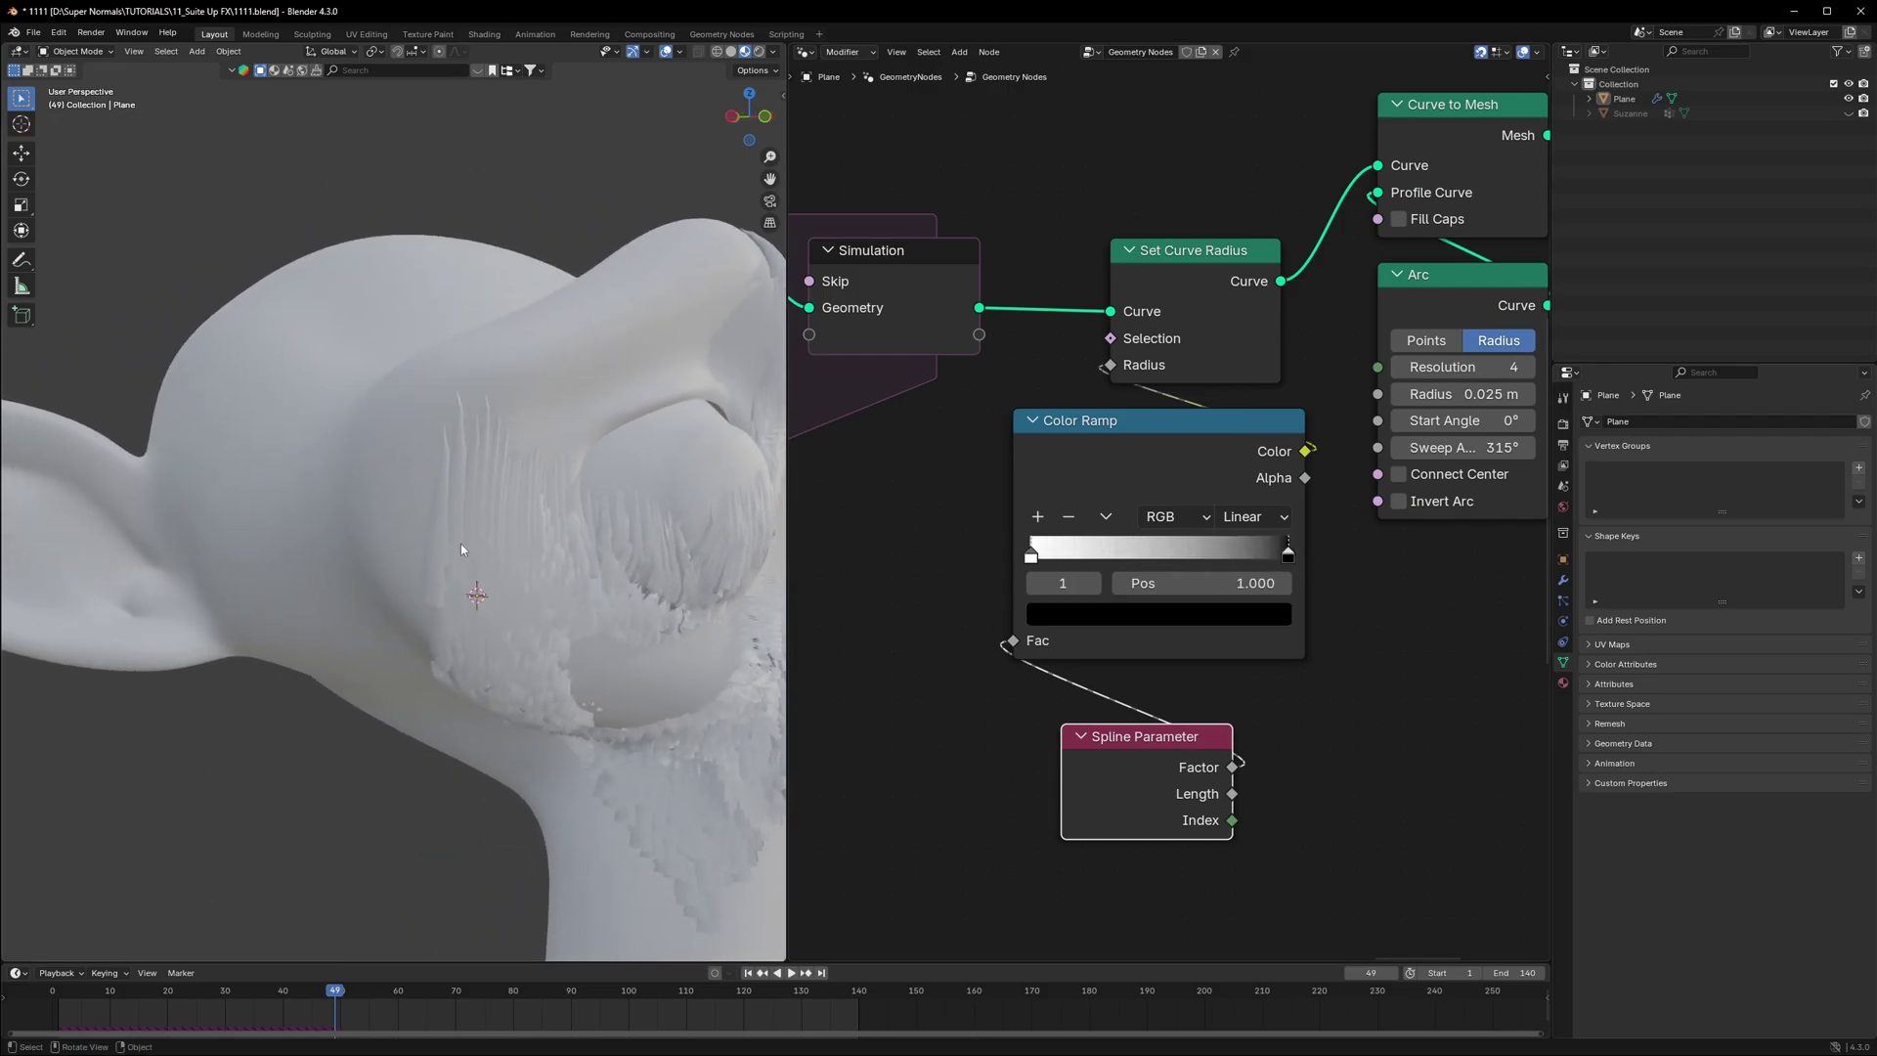
{"action": "scroll", "coordinate": [460, 544], "scroll_direction": "up", "scroll_amount": 2}
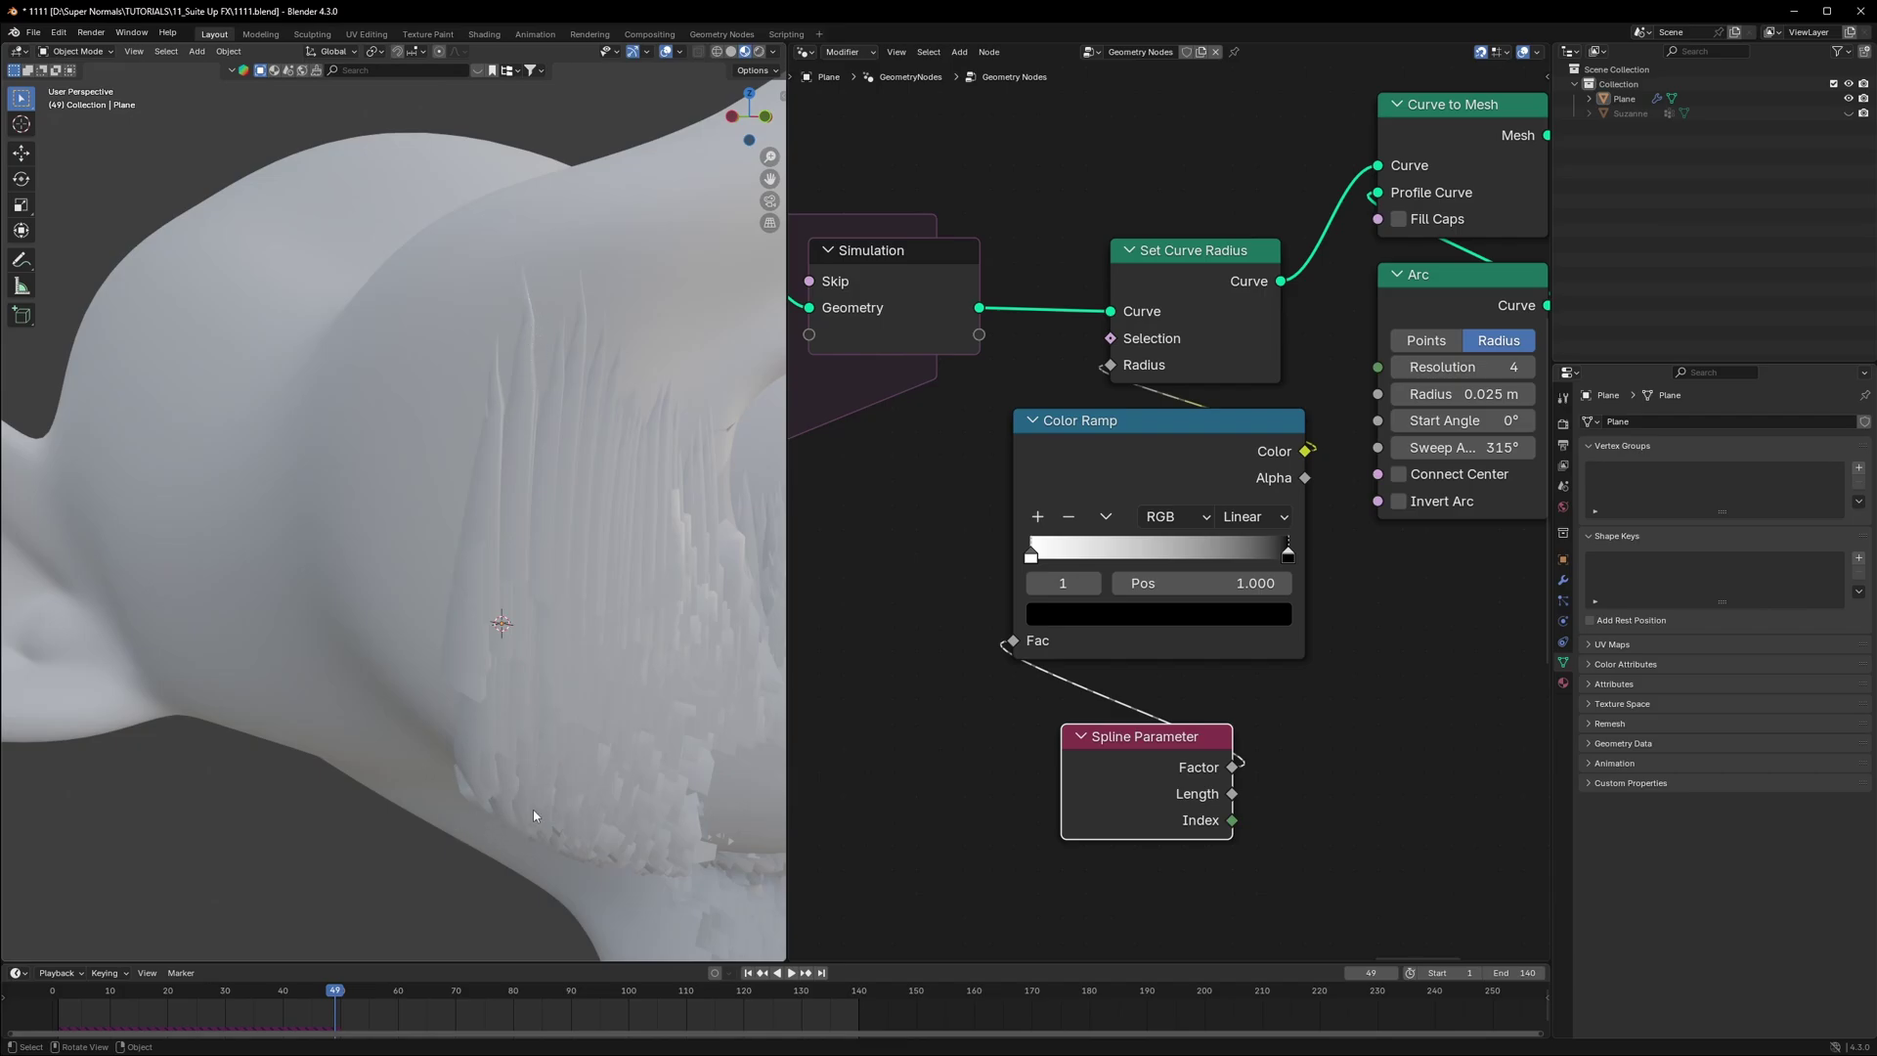
{"action": "scroll", "coordinate": [1153, 599], "scroll_direction": "down", "scroll_amount": 1}
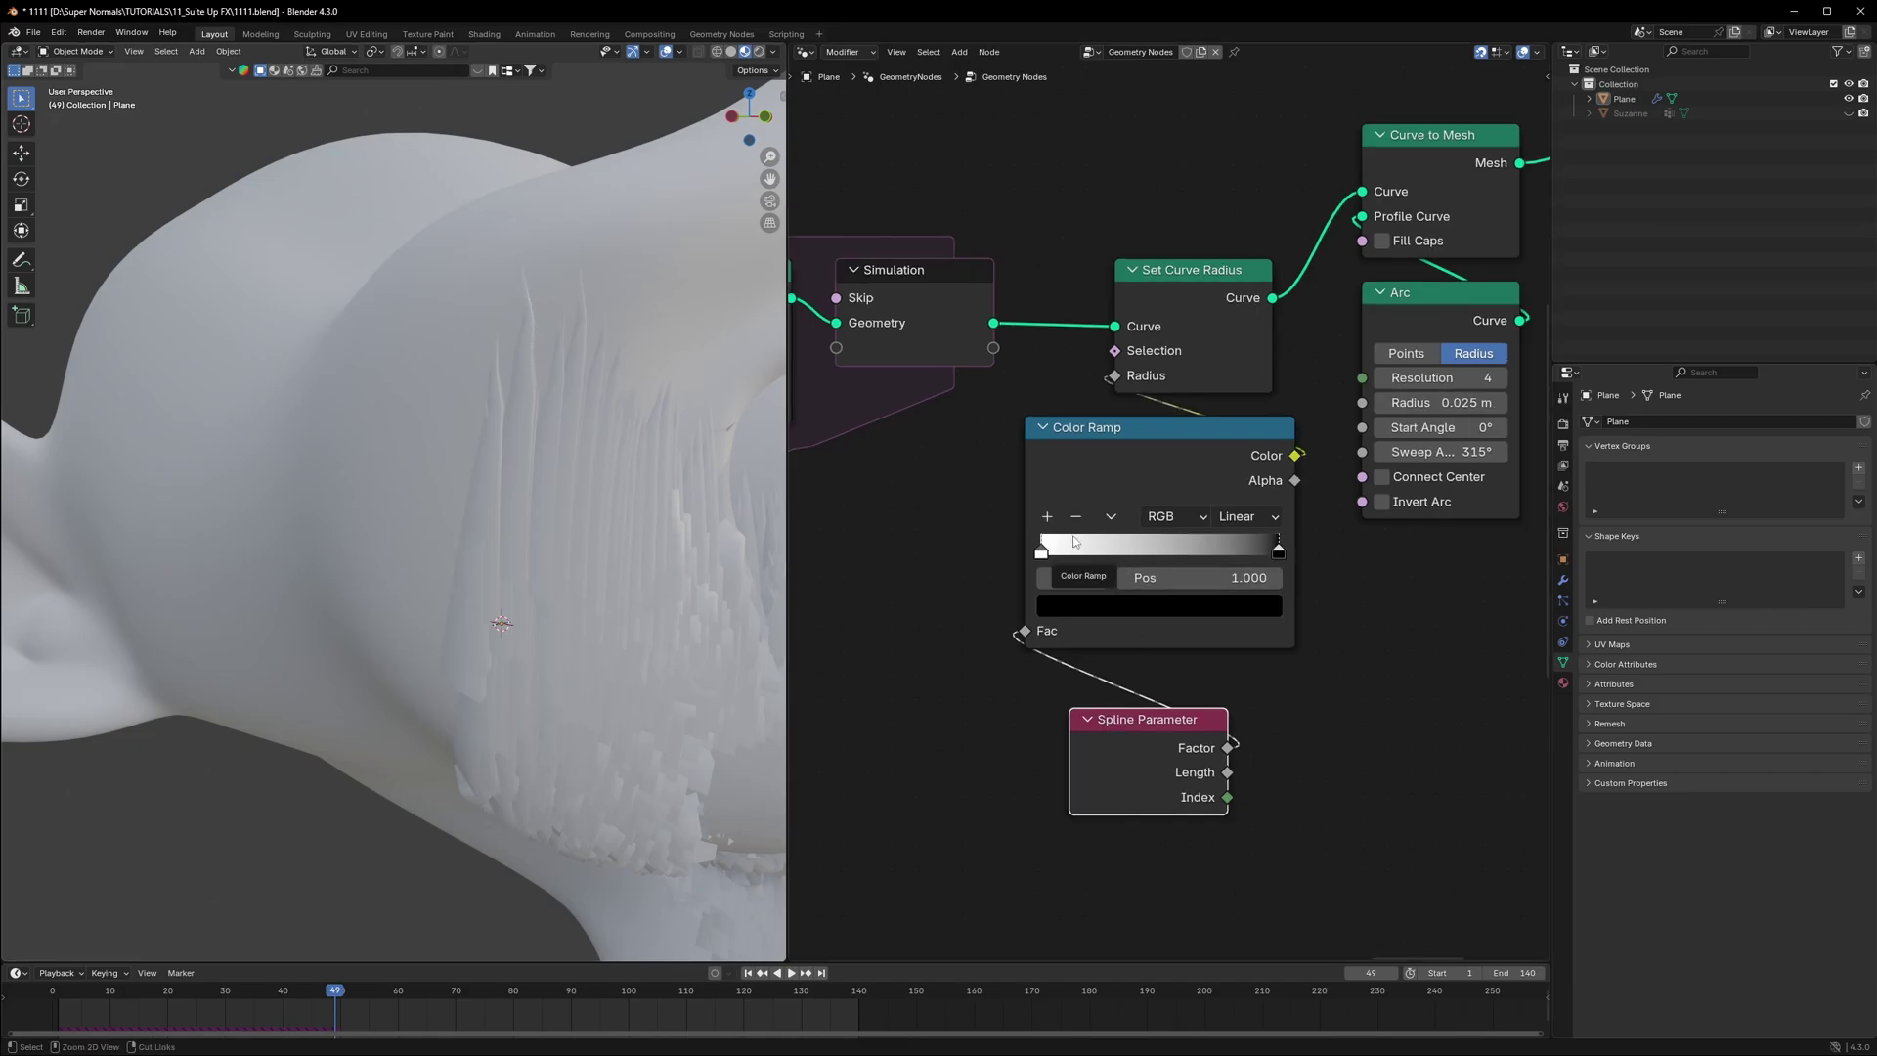
{"action": "key", "text": "ctrl+z"}
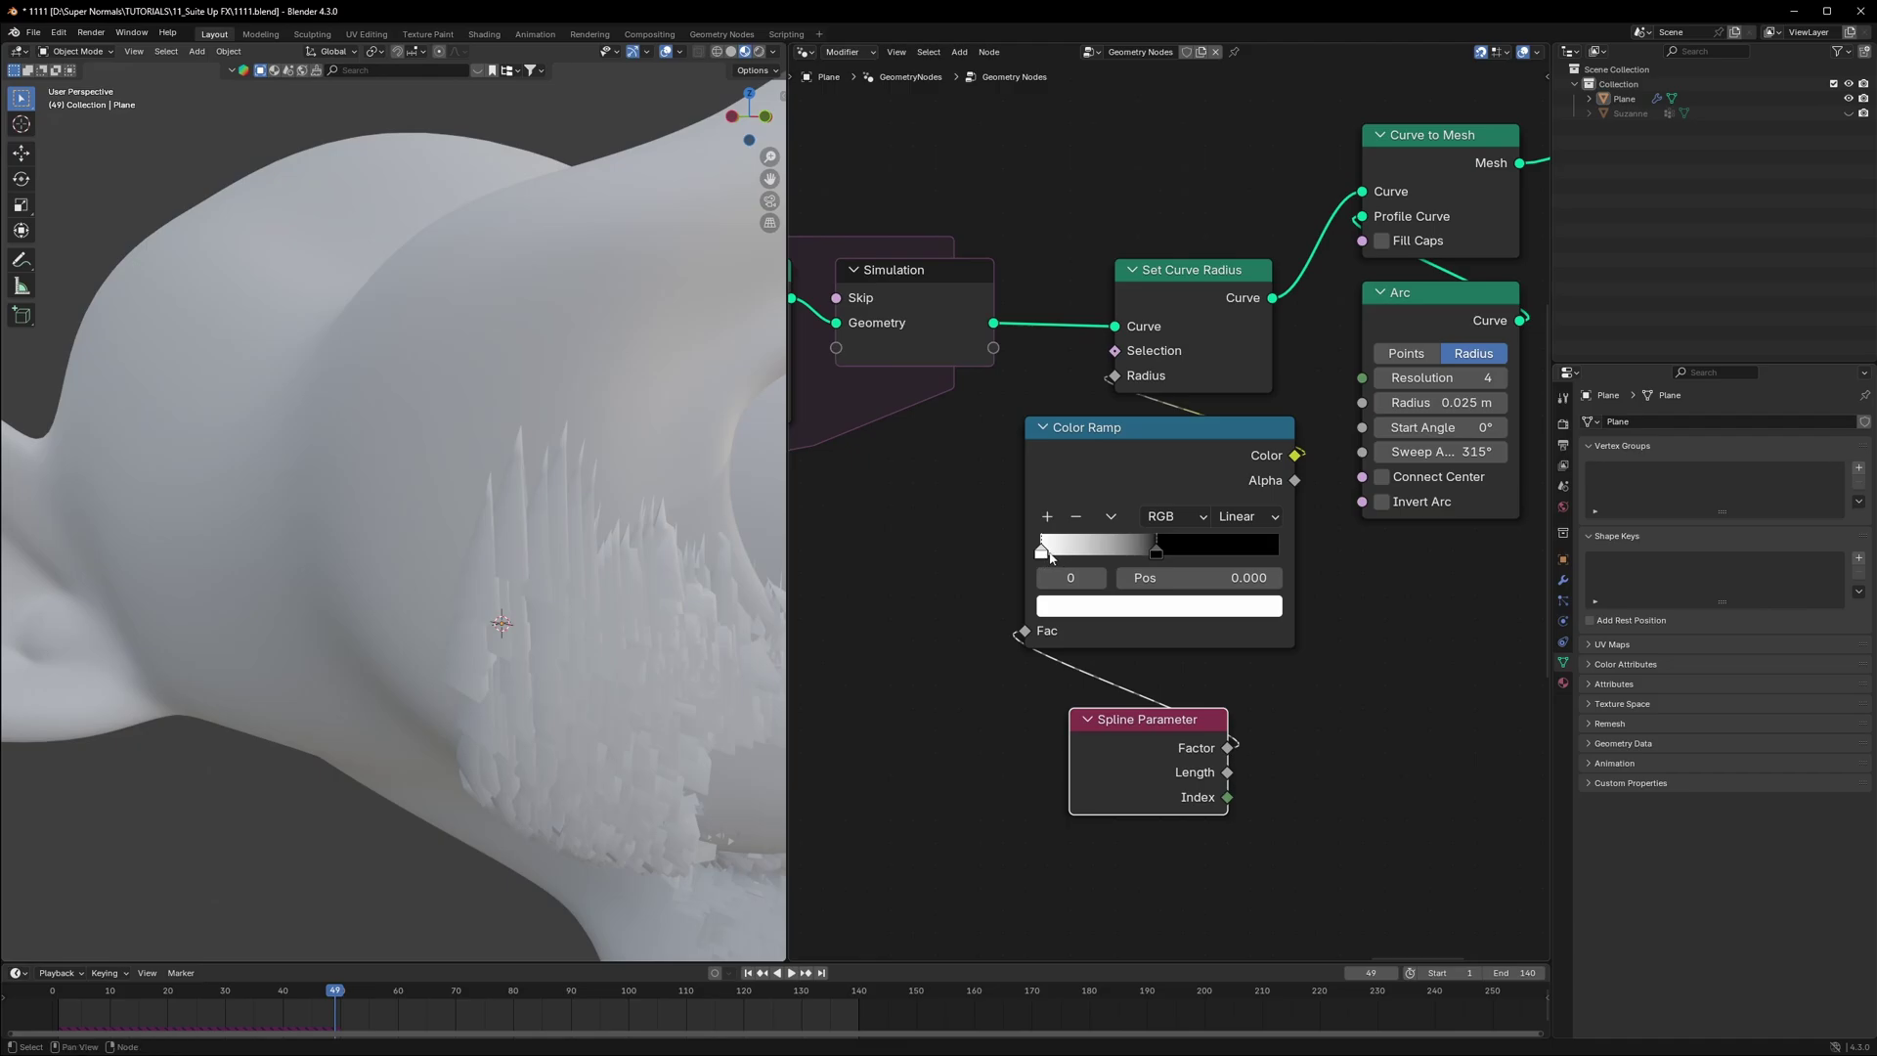
{"action": "key", "text": "ctrl+z"}
{"action": "key", "text": "ctrl+z"}
Step: Add a middle stop at 0.500 to the Color Ramp, making the centre white and the end stop black so the strands taper both ways
{"action": "left_click", "coordinate": [1046, 517]}
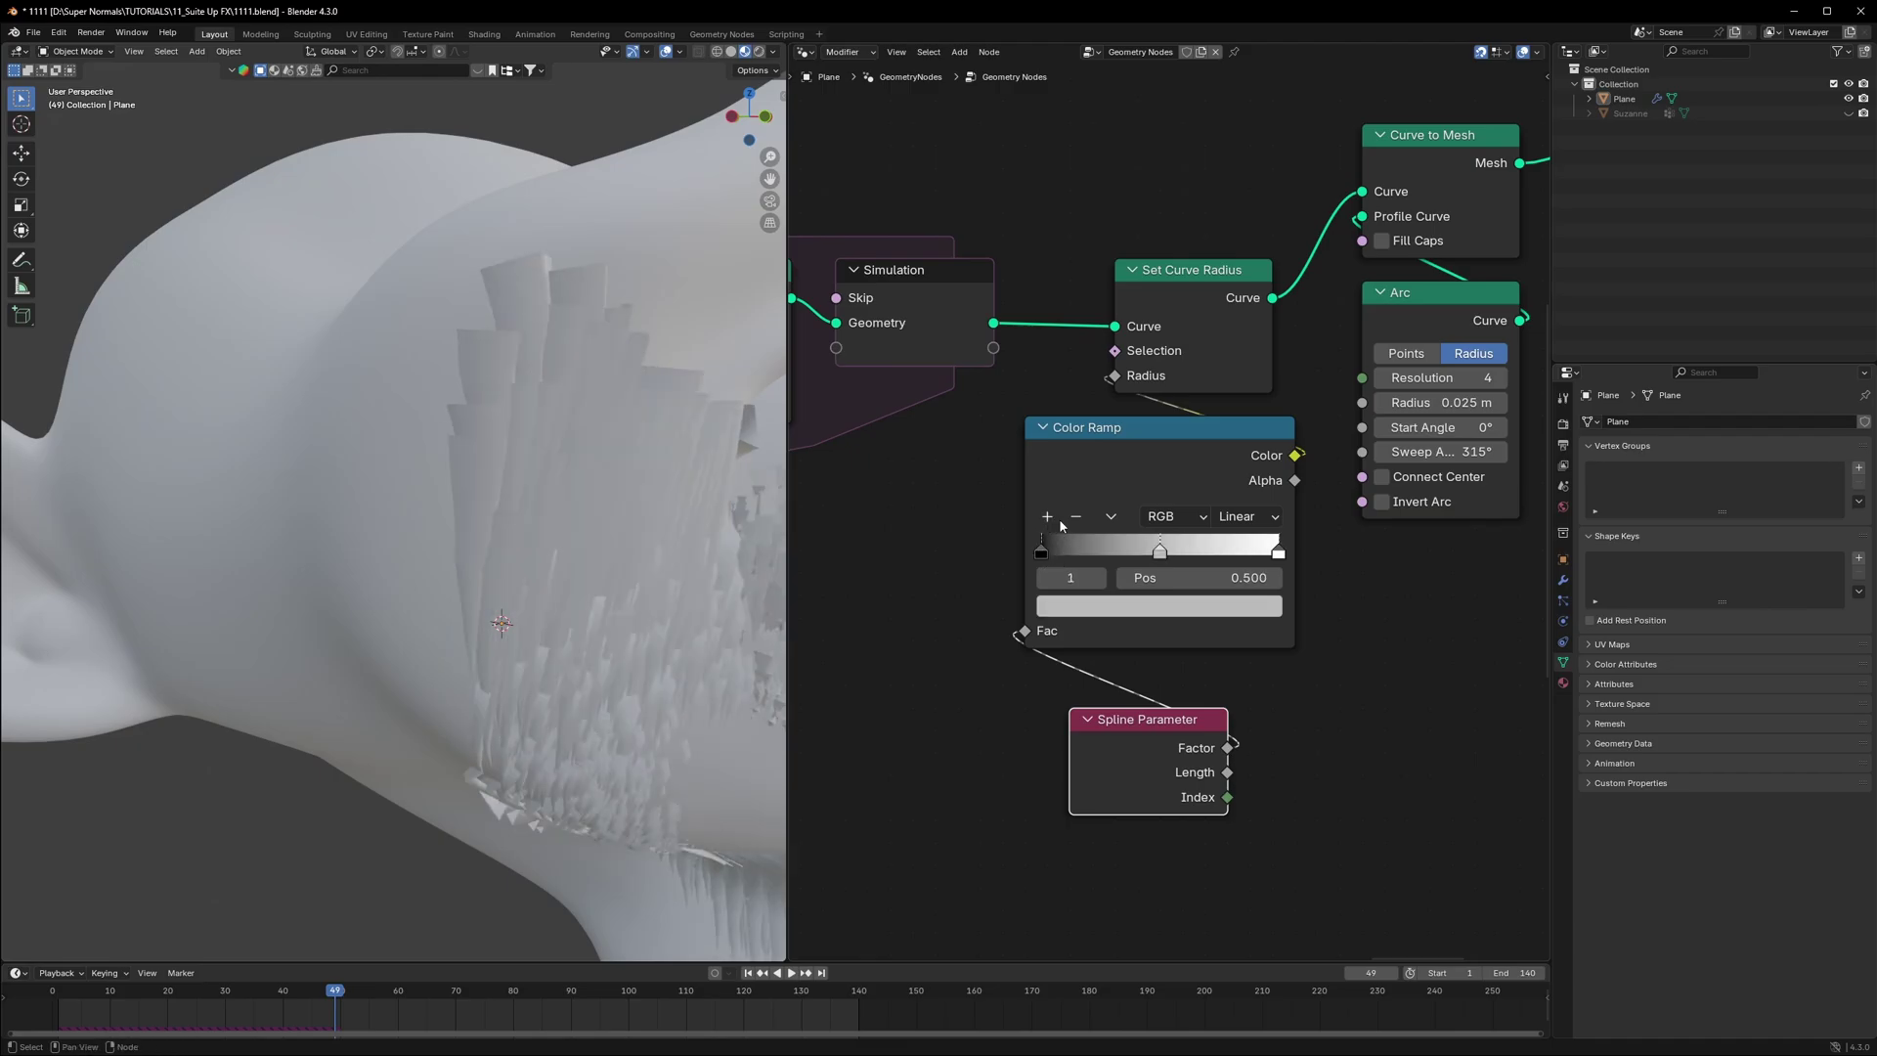
{"action": "left_click", "coordinate": [1176, 609]}
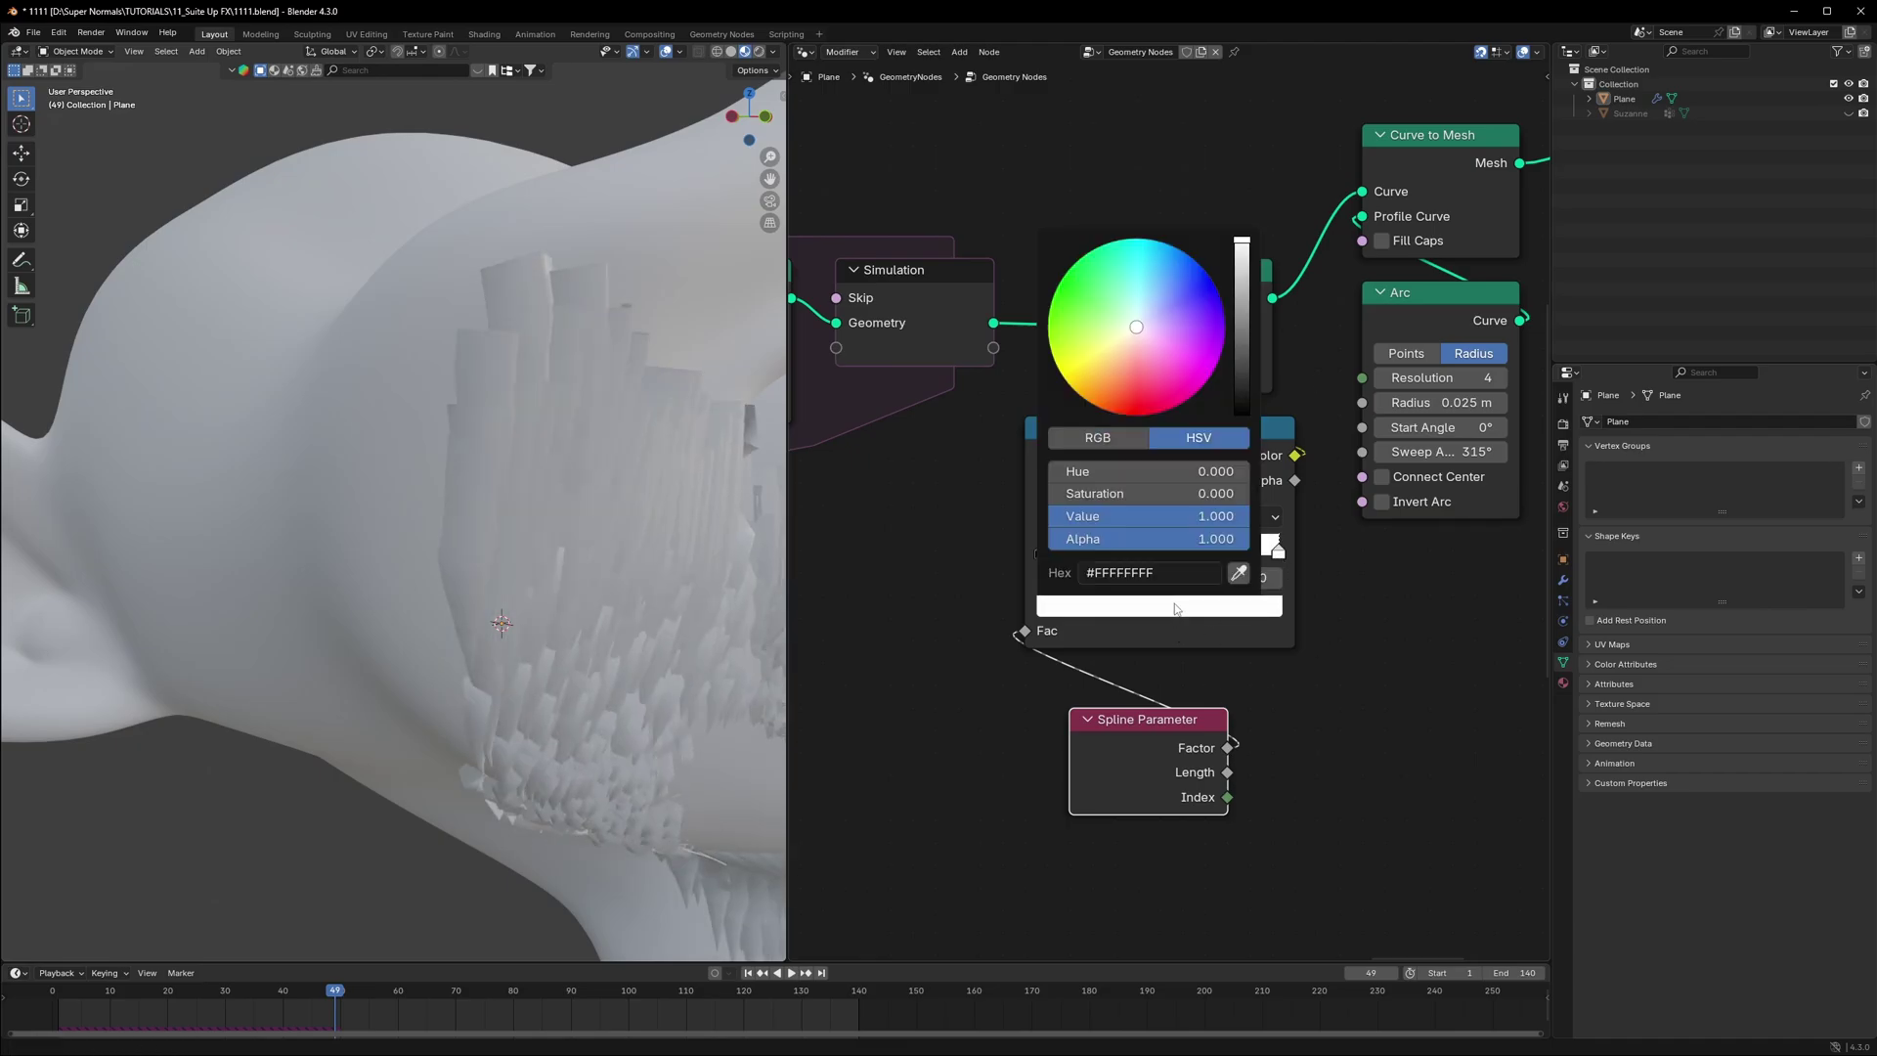
{"action": "left_click_drag", "start_coordinate": [1245, 245], "coordinate": [1245, 413]}
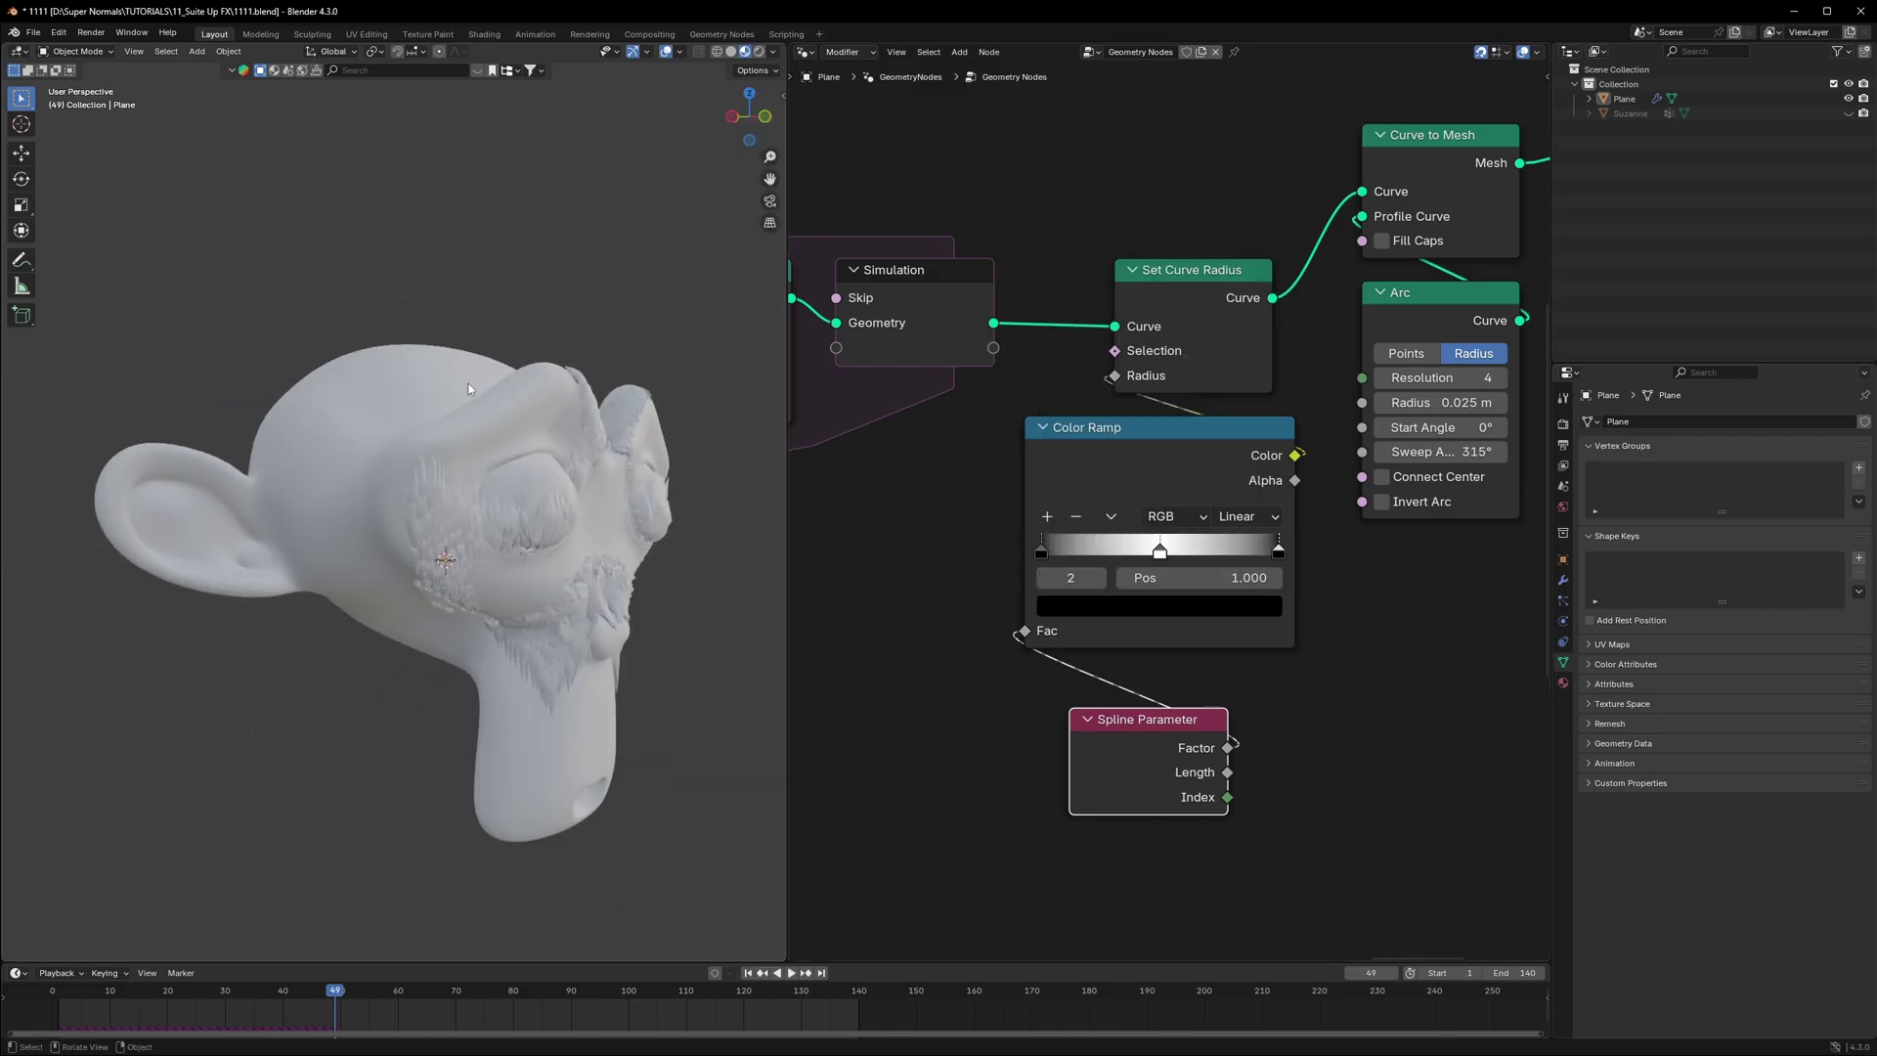
{"action": "scroll", "coordinate": [569, 469], "scroll_direction": "up", "scroll_amount": 3}
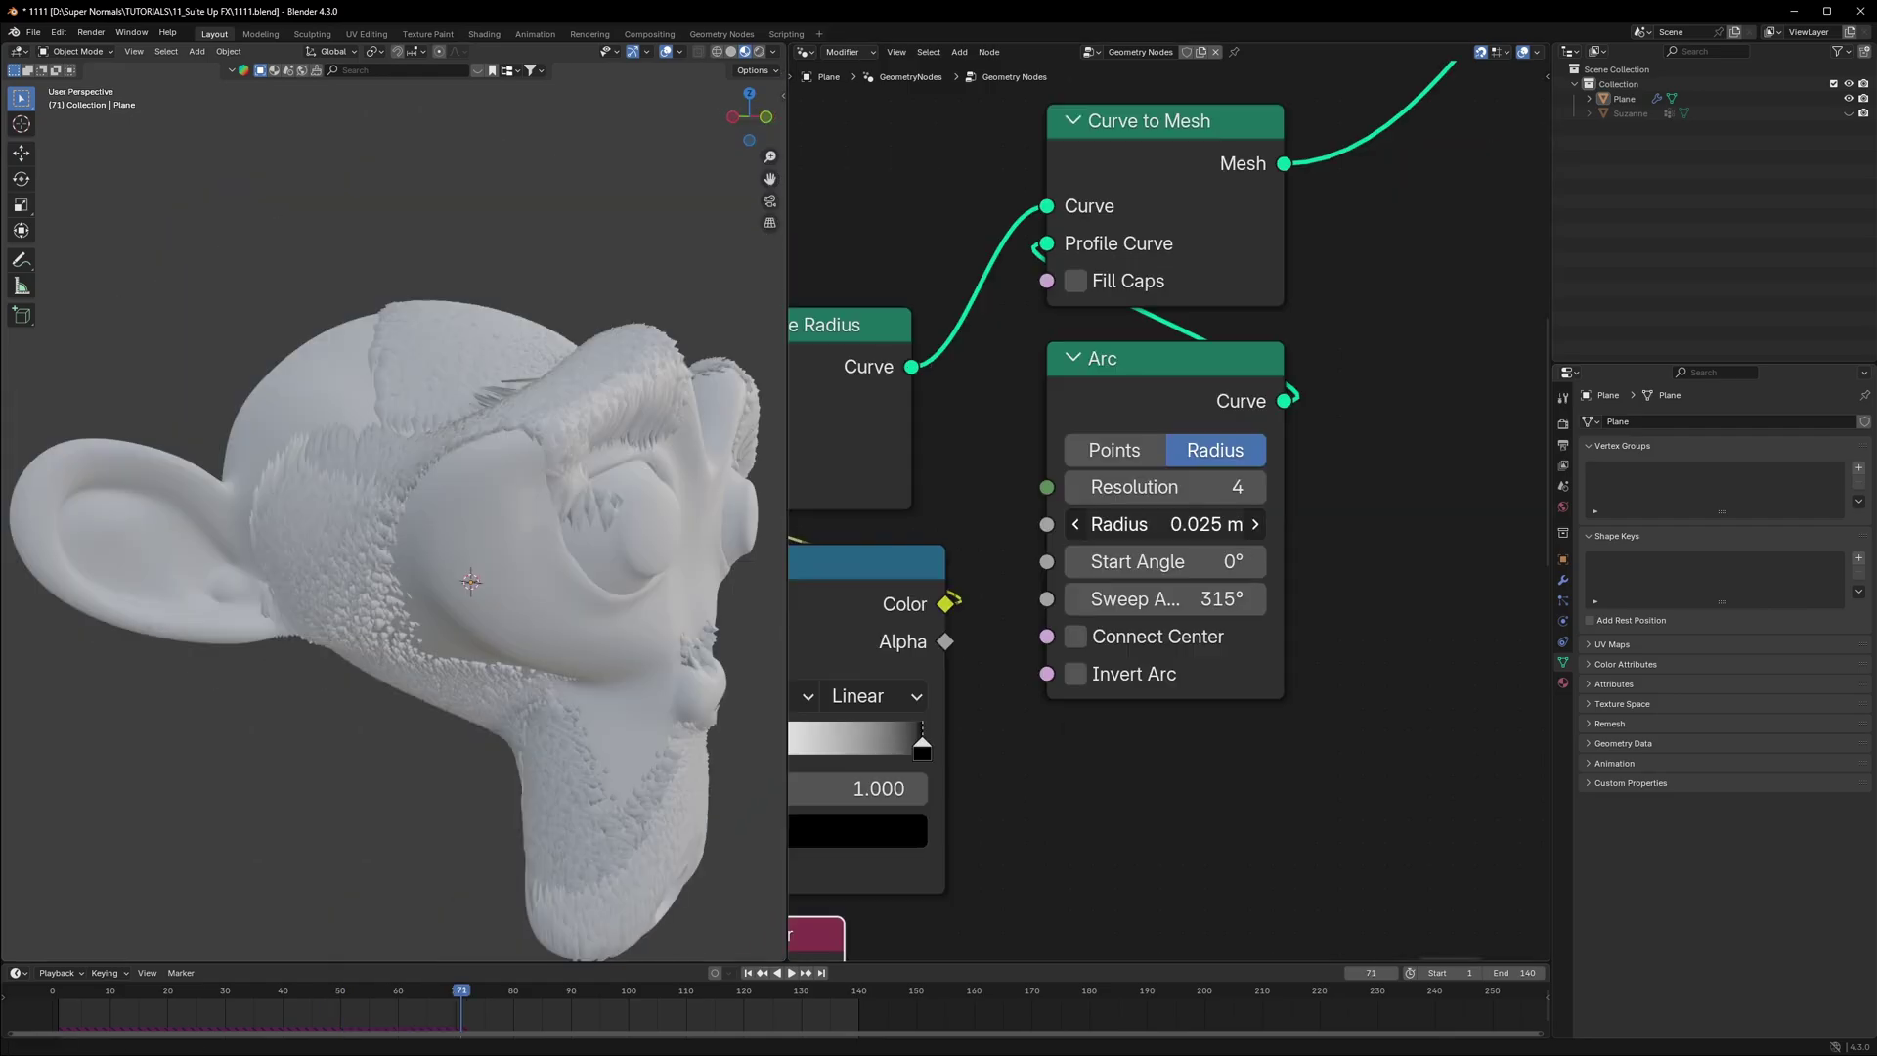
Step: Set the Arc profile's radius to 0.015 m and play the simulation to check the thinner strands from several angles
{"action": "mouse_move", "coordinate": [1186, 524]}
{"action": "left_mouse_down"}
{"action": "mouse_move", "coordinate": [1134, 524]}
{"action": "mouse_move", "coordinate": [1185, 535]}
{"action": "left_mouse_up"}
{"action": "left_click", "coordinate": [1186, 535]}
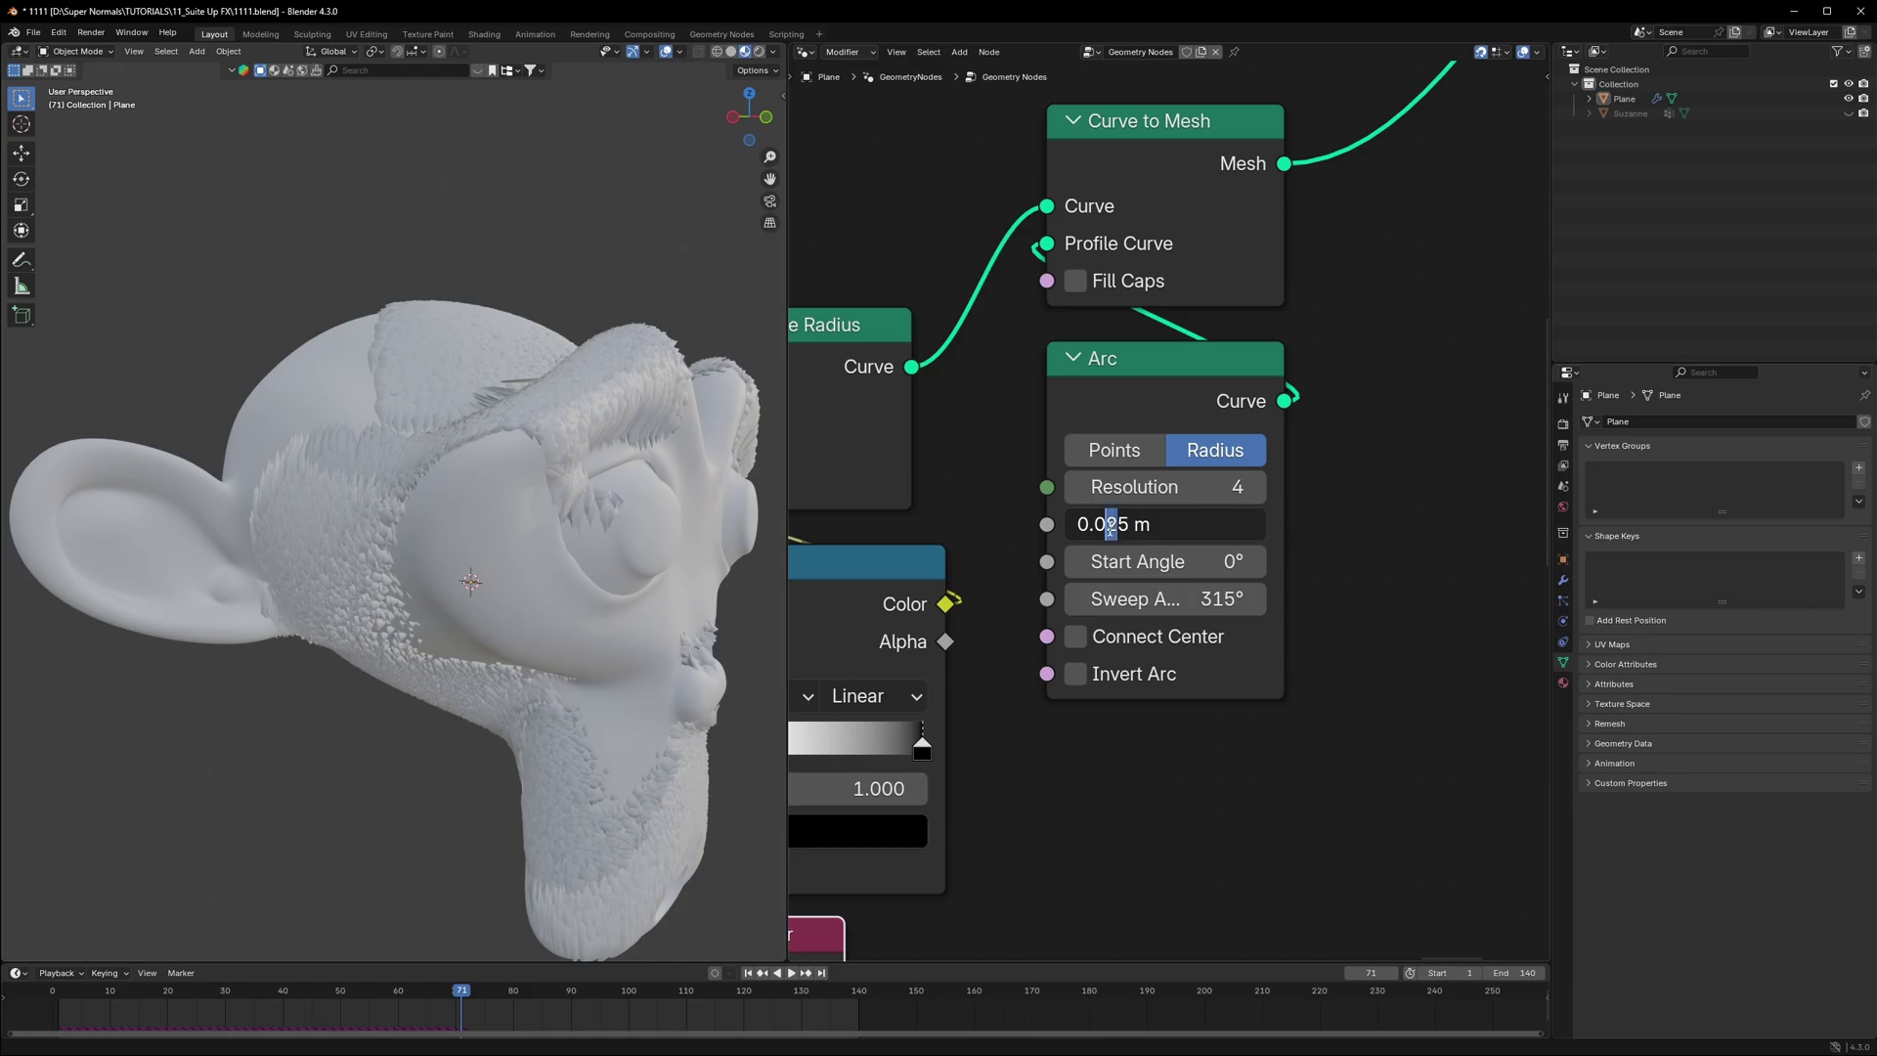
{"action": "key", "text": "Return"}
{"action": "middle_click_drag", "start_coordinate": [763, 718], "coordinate": [639, 680]}
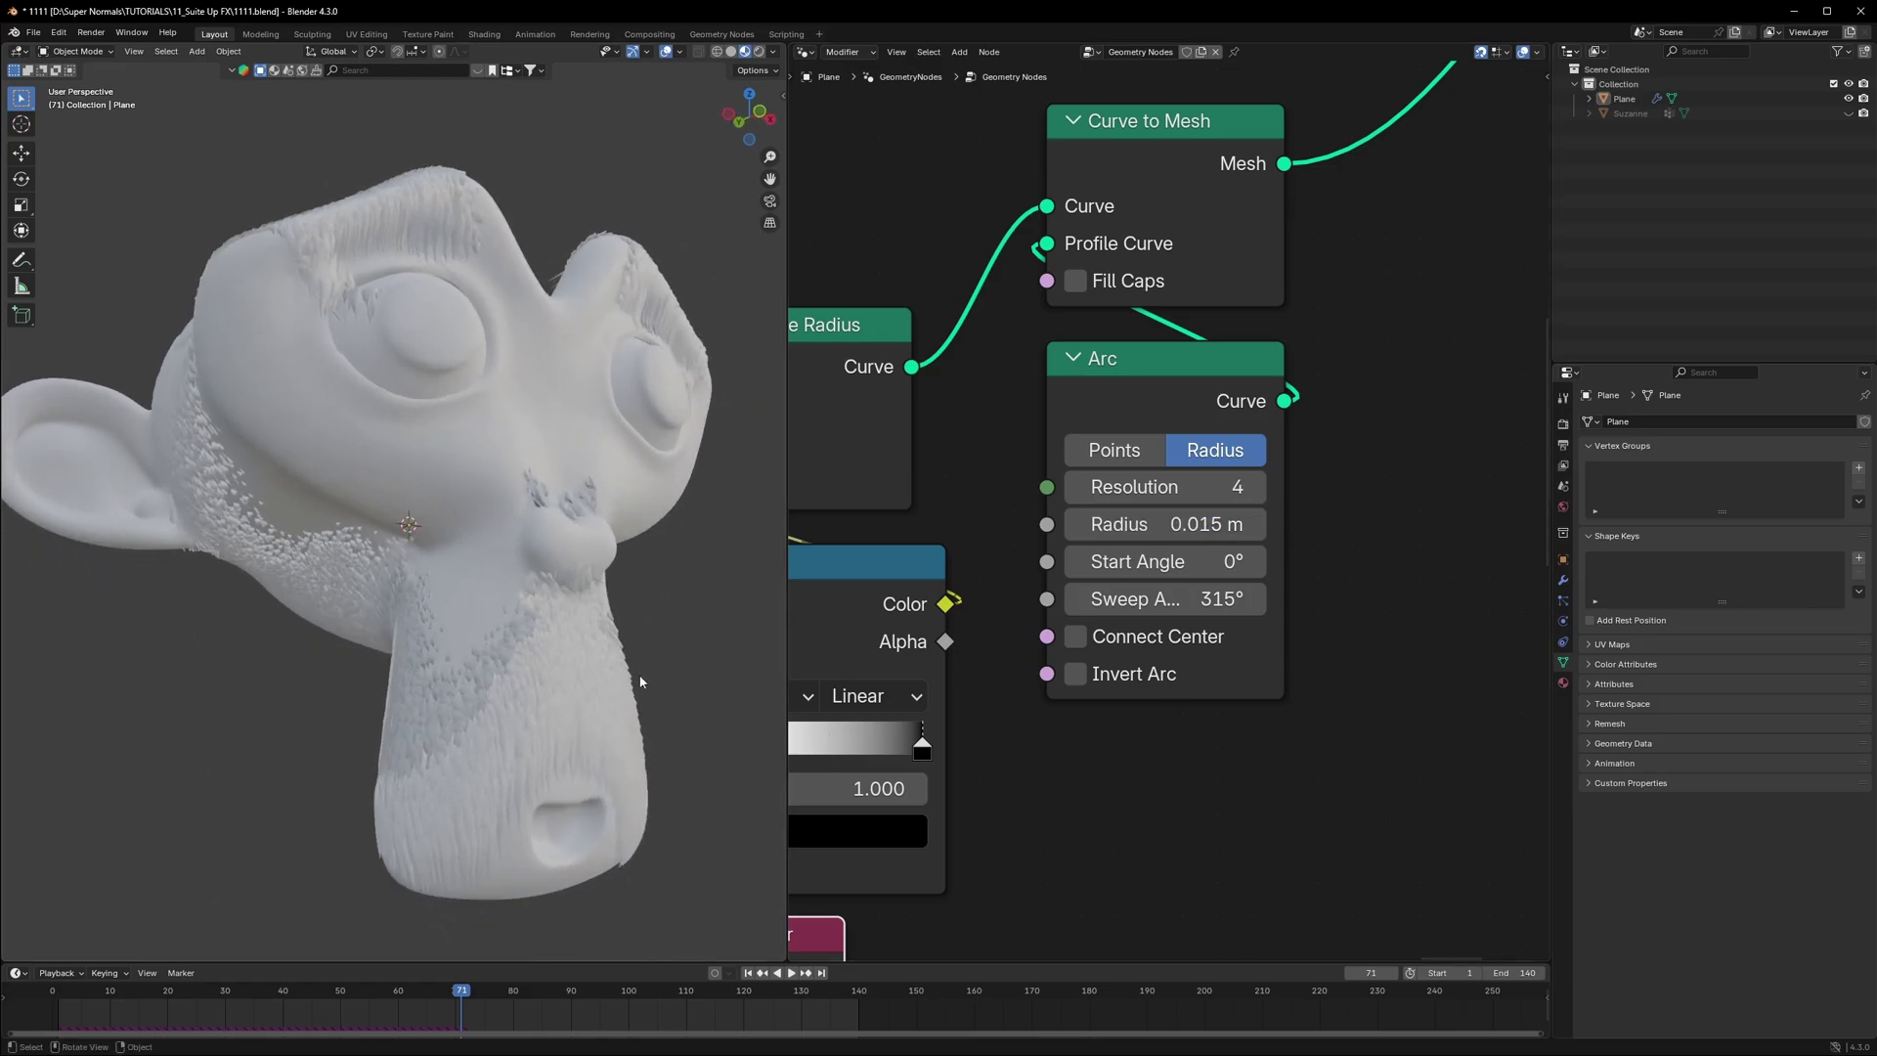
{"action": "scroll", "coordinate": [639, 681], "scroll_direction": "up", "scroll_amount": 3}
{"action": "key", "text": "space"}
{"action": "scroll", "coordinate": [607, 653], "scroll_direction": "down", "scroll_amount": 6}
{"action": "middle_click_drag", "start_coordinate": [542, 578], "coordinate": [546, 645]}
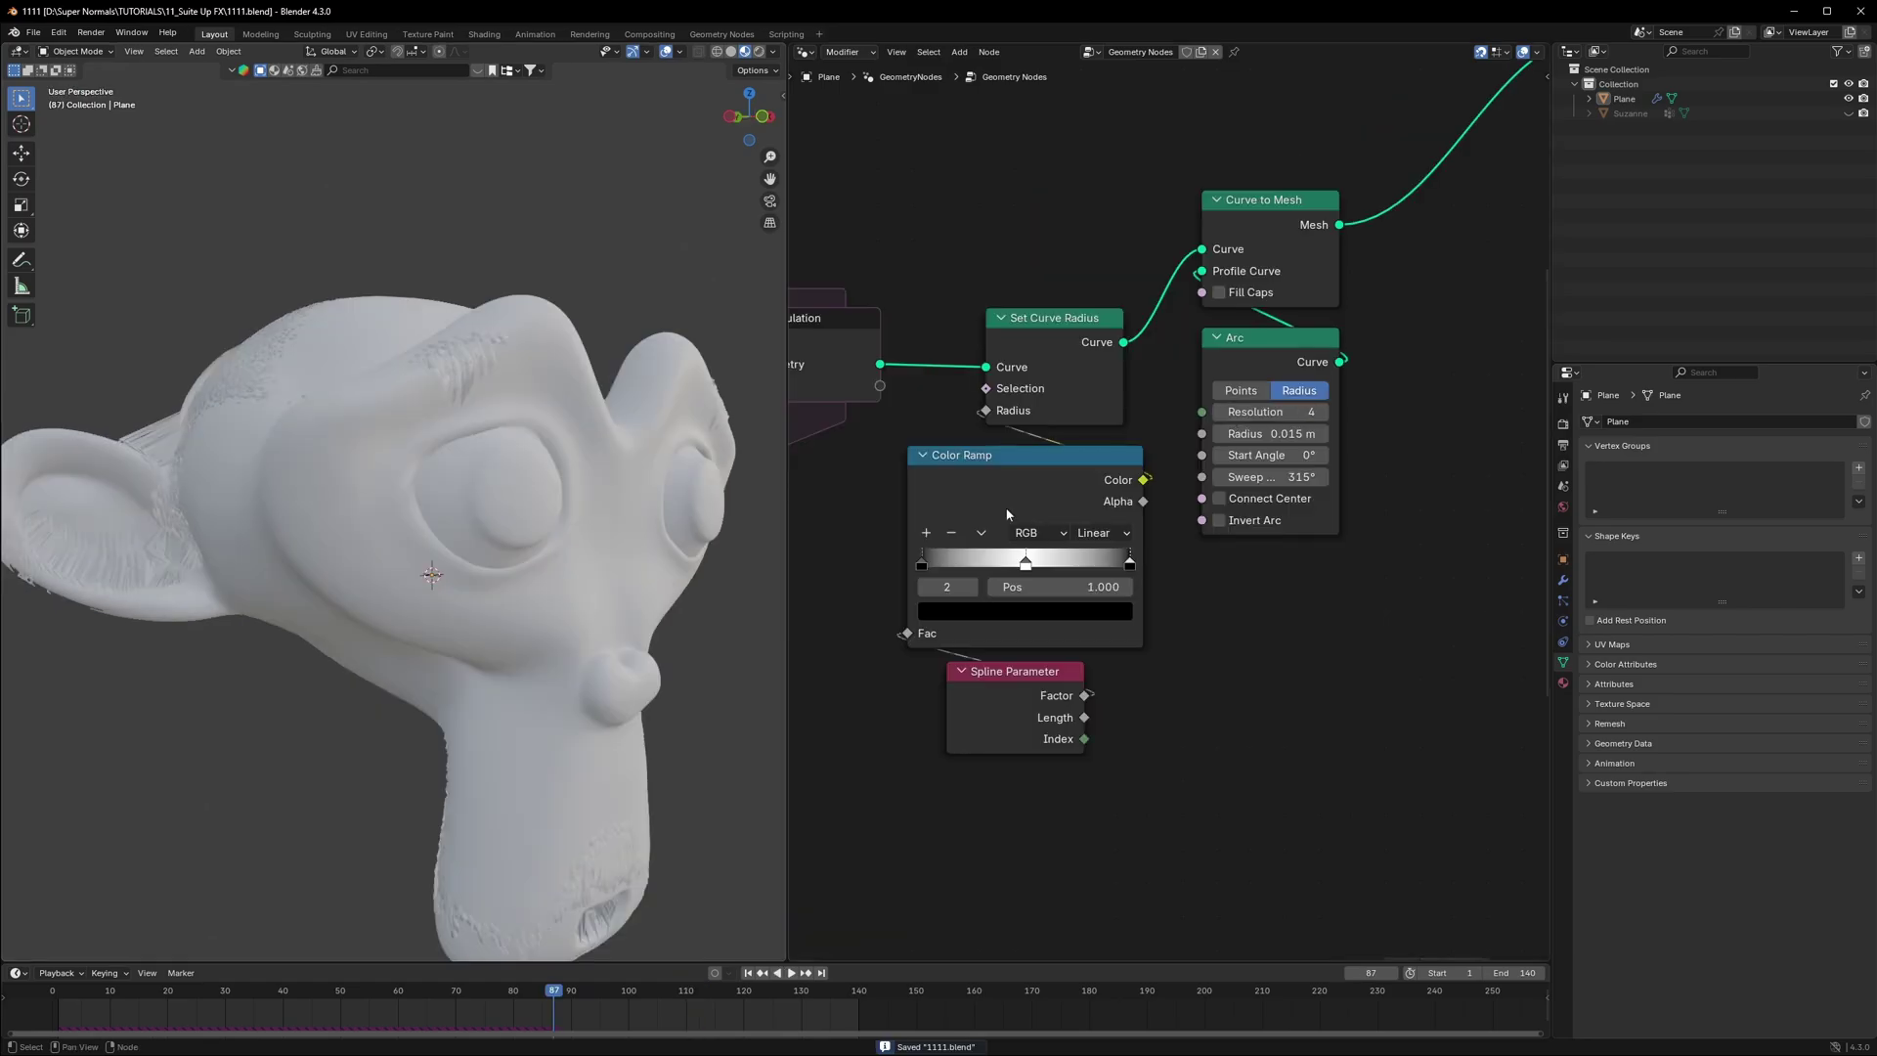
{"action": "middle_click_drag", "start_coordinate": [539, 611], "coordinate": [442, 616]}
Step: Clear the spare Set Material node's material and insert the node between Curve to Mesh and Join Geometry
{"action": "scroll", "coordinate": [1450, 467], "scroll_direction": "down", "scroll_amount": 3}
{"action": "middle_click_drag", "start_coordinate": [1450, 467], "coordinate": [1144, 648]}
{"action": "left_click_drag", "start_coordinate": [1300, 497], "coordinate": [1147, 544]}
{"action": "left_click", "coordinate": [1163, 451]}
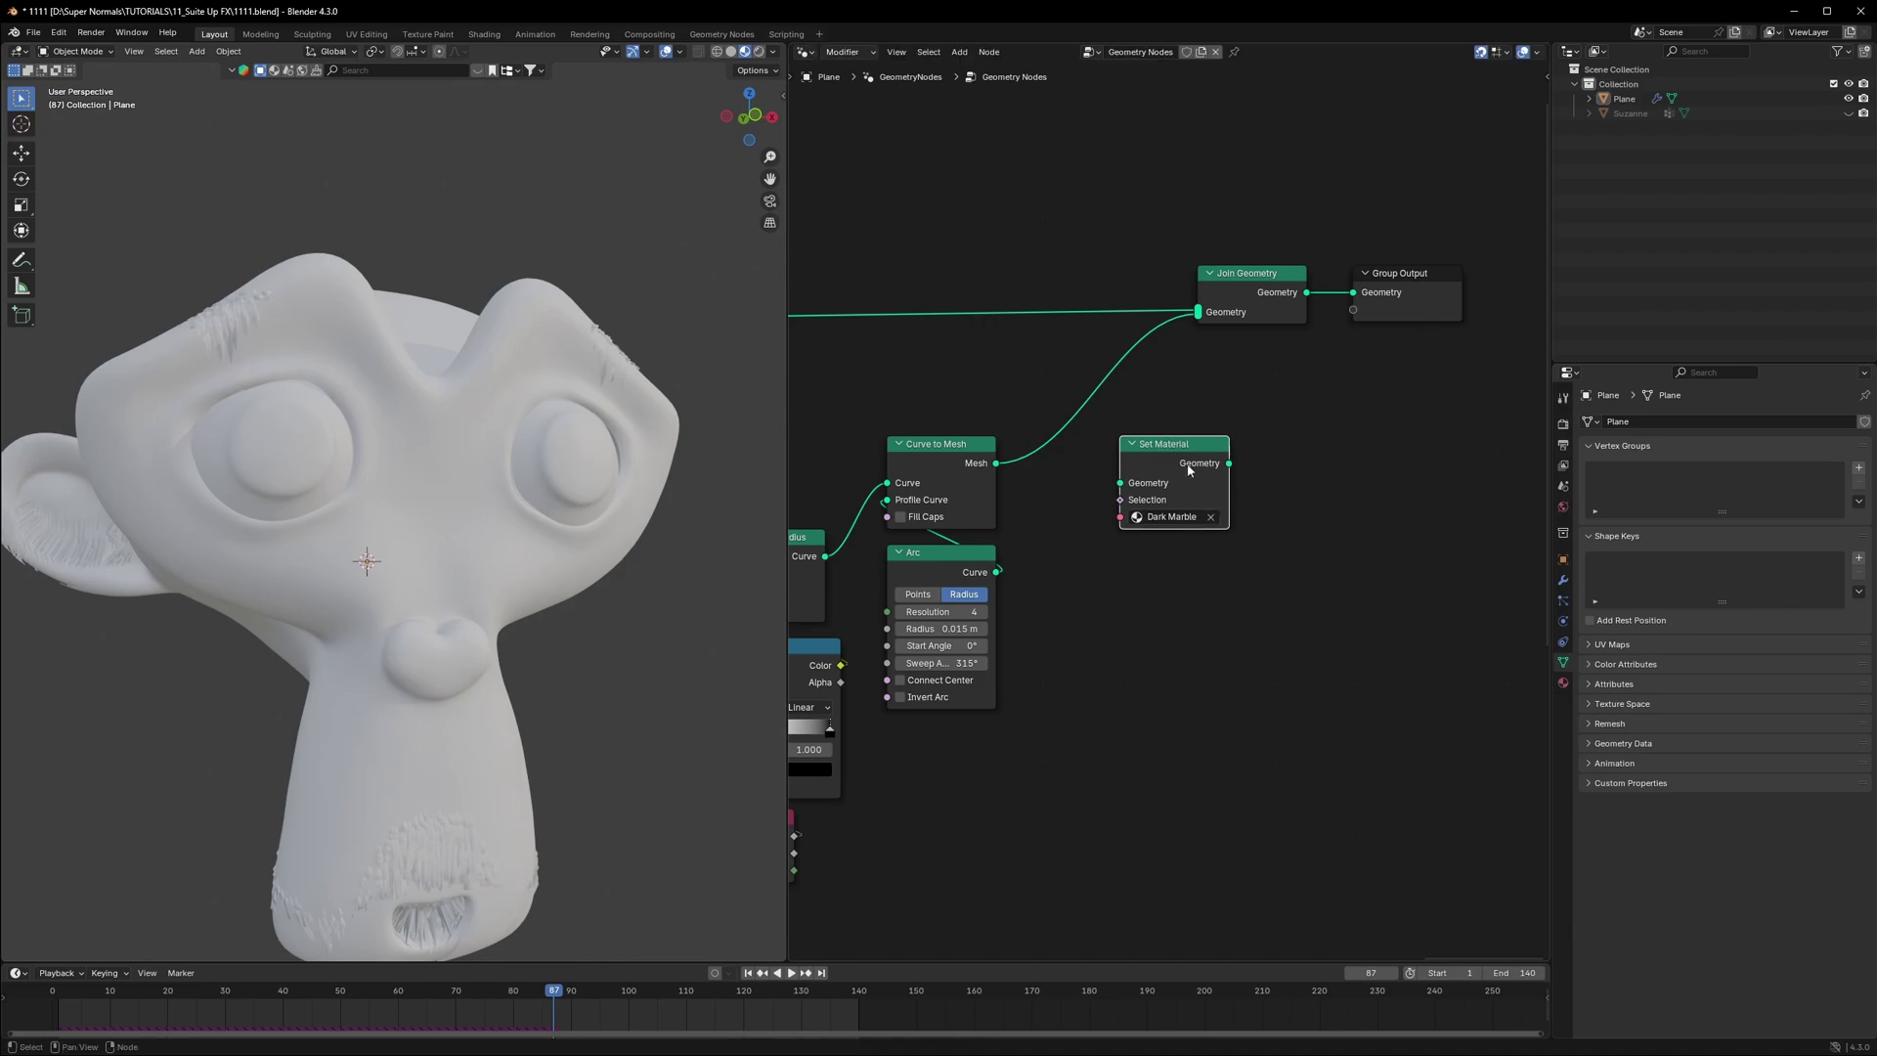
{"action": "left_click", "coordinate": [1215, 520]}
{"action": "scroll", "coordinate": [1216, 520], "scroll_direction": "up", "scroll_amount": 1}
{"action": "key", "text": "g"}
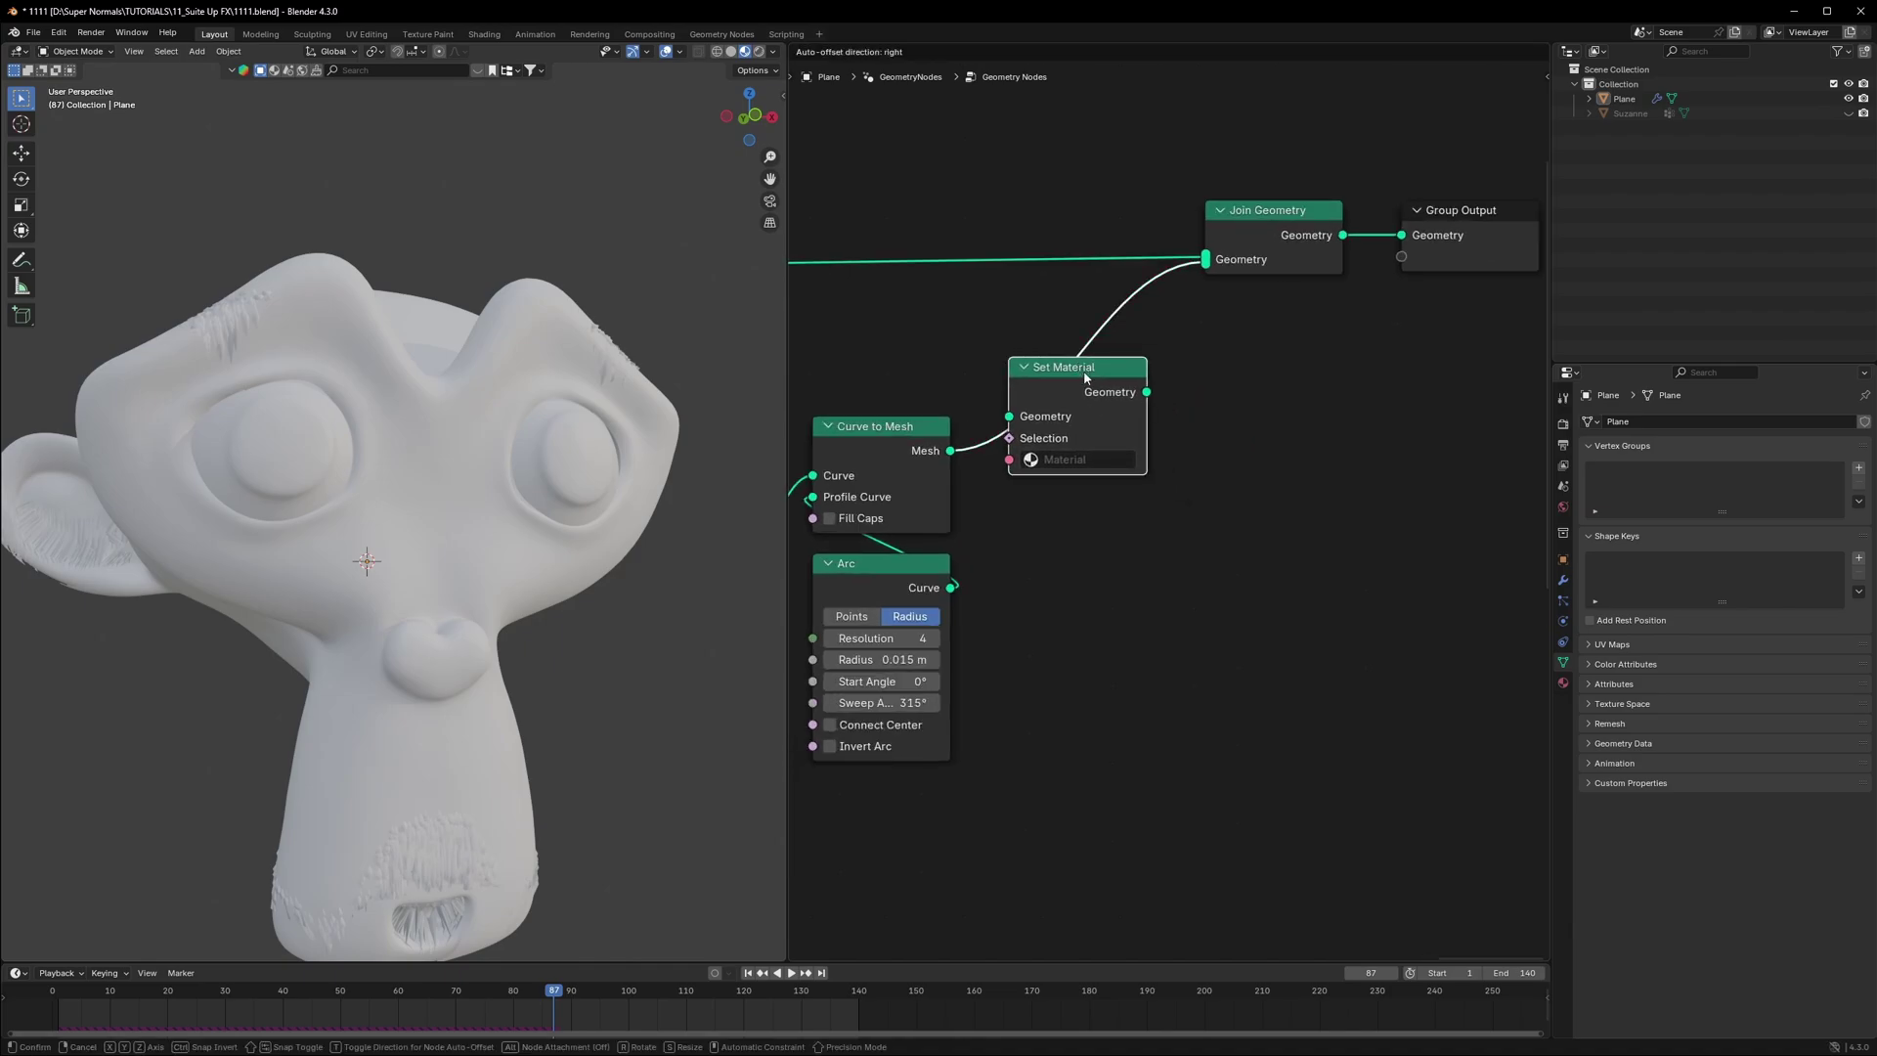
{"action": "left_click", "coordinate": [1085, 378]}
Step: Assign the Dark Marble material to the strands' Set Material node and play the growth animation to check it
{"action": "scroll", "coordinate": [1271, 607], "scroll_direction": "down", "scroll_amount": 2}
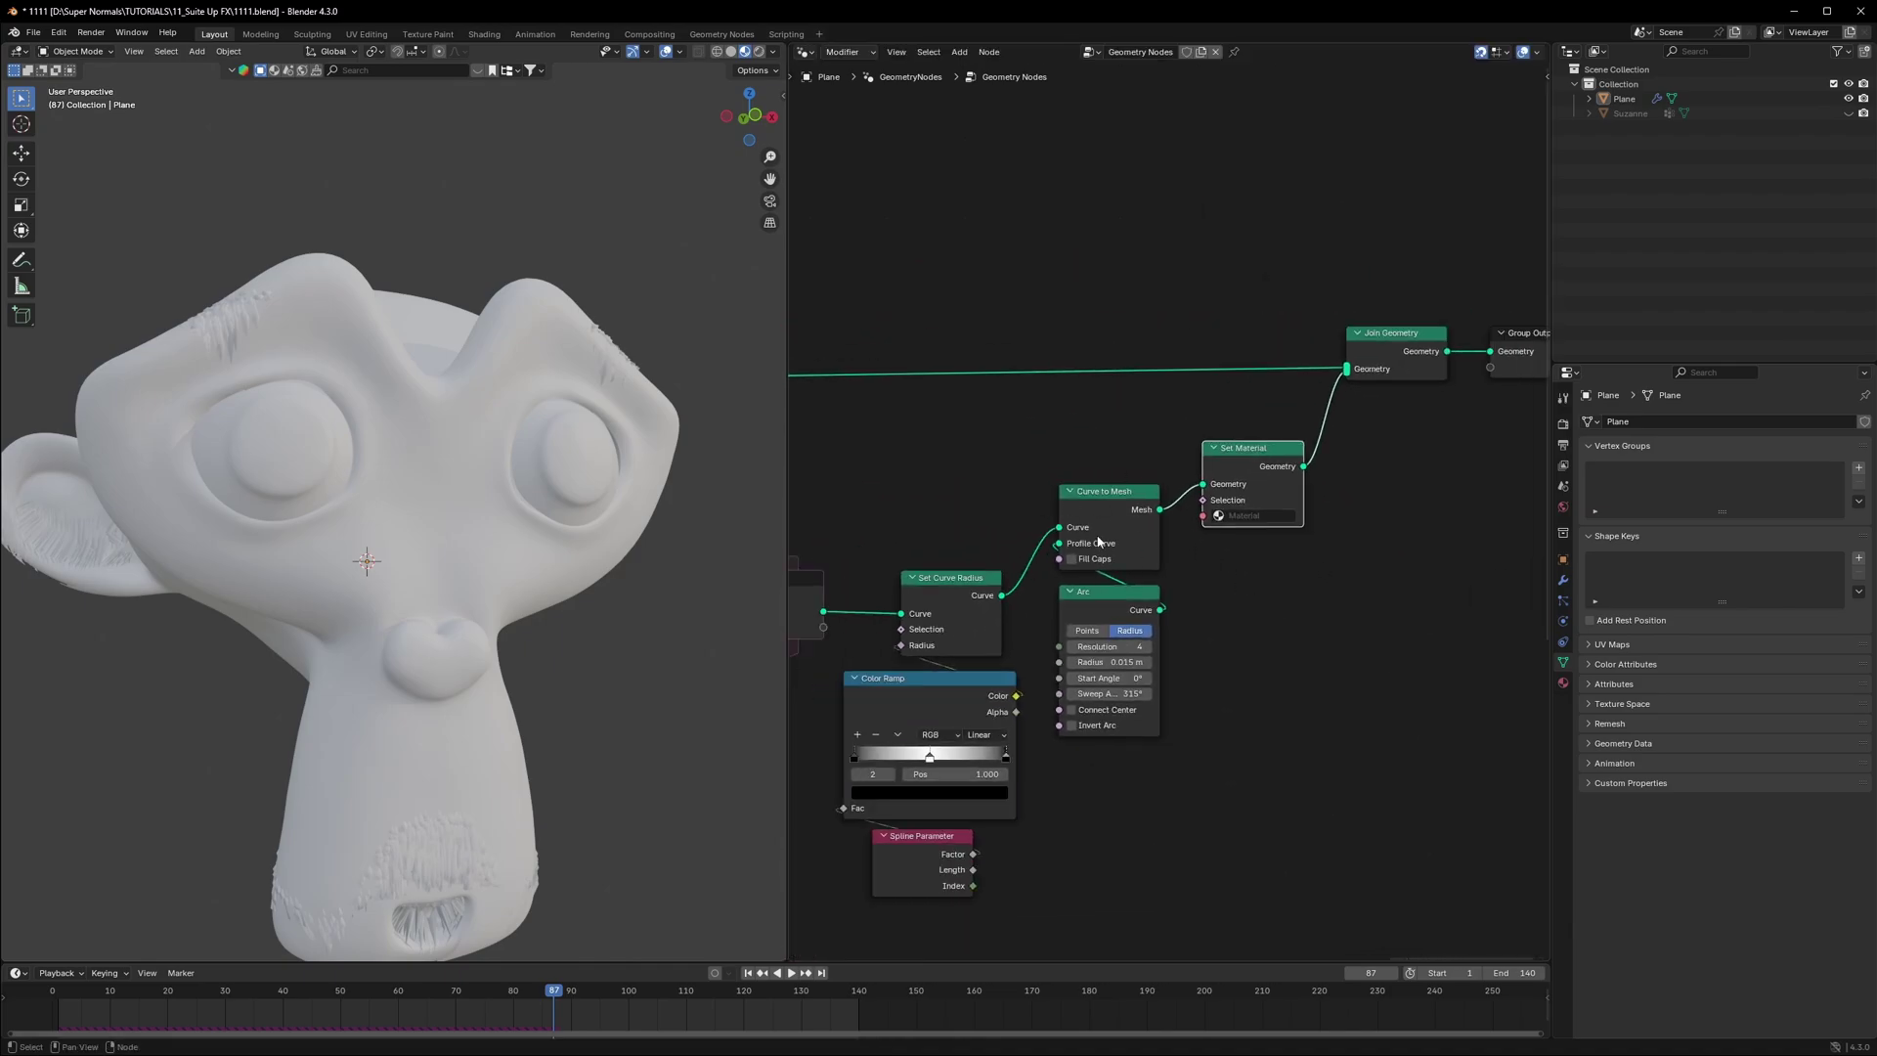
{"action": "scroll", "coordinate": [1231, 469], "scroll_direction": "up", "scroll_amount": 3}
{"action": "left_click", "coordinate": [1271, 563]}
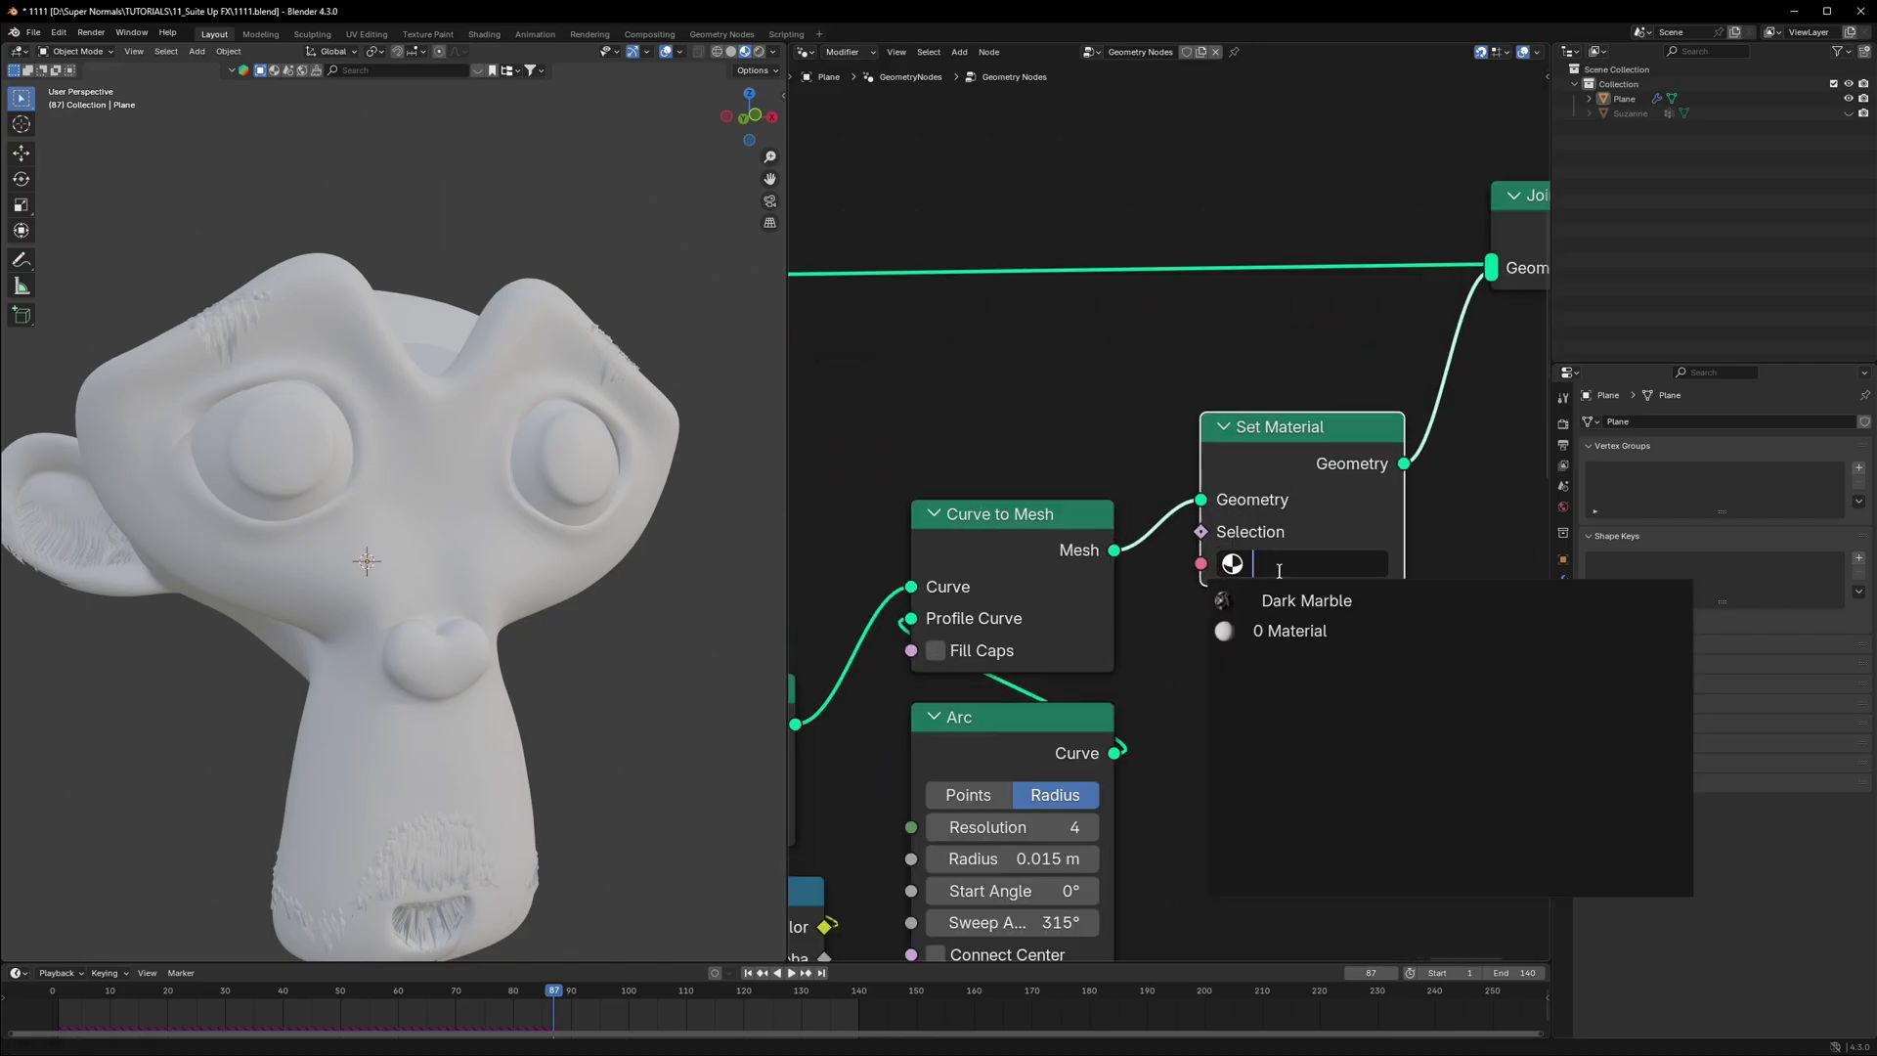
{"action": "left_click", "coordinate": [1311, 600]}
{"action": "key", "text": "space"}
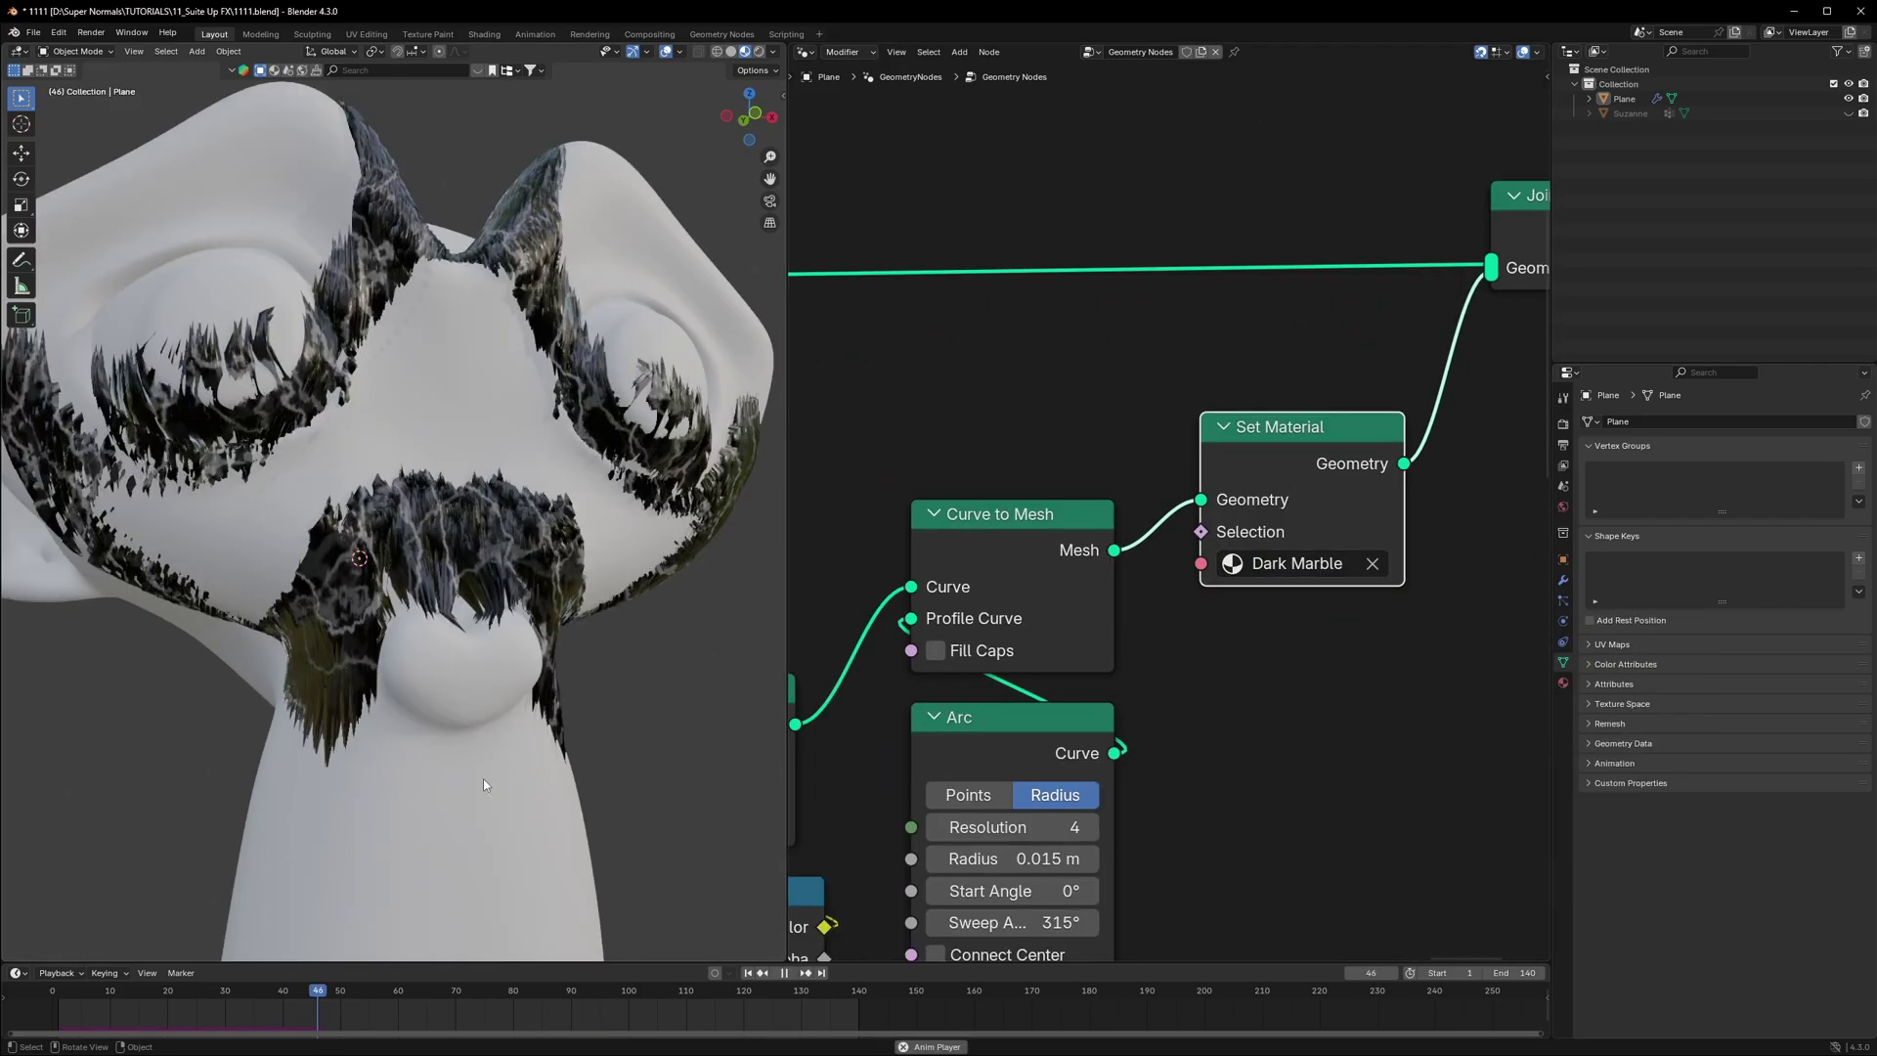
{"action": "scroll", "coordinate": [483, 778], "scroll_direction": "down", "scroll_amount": 5}
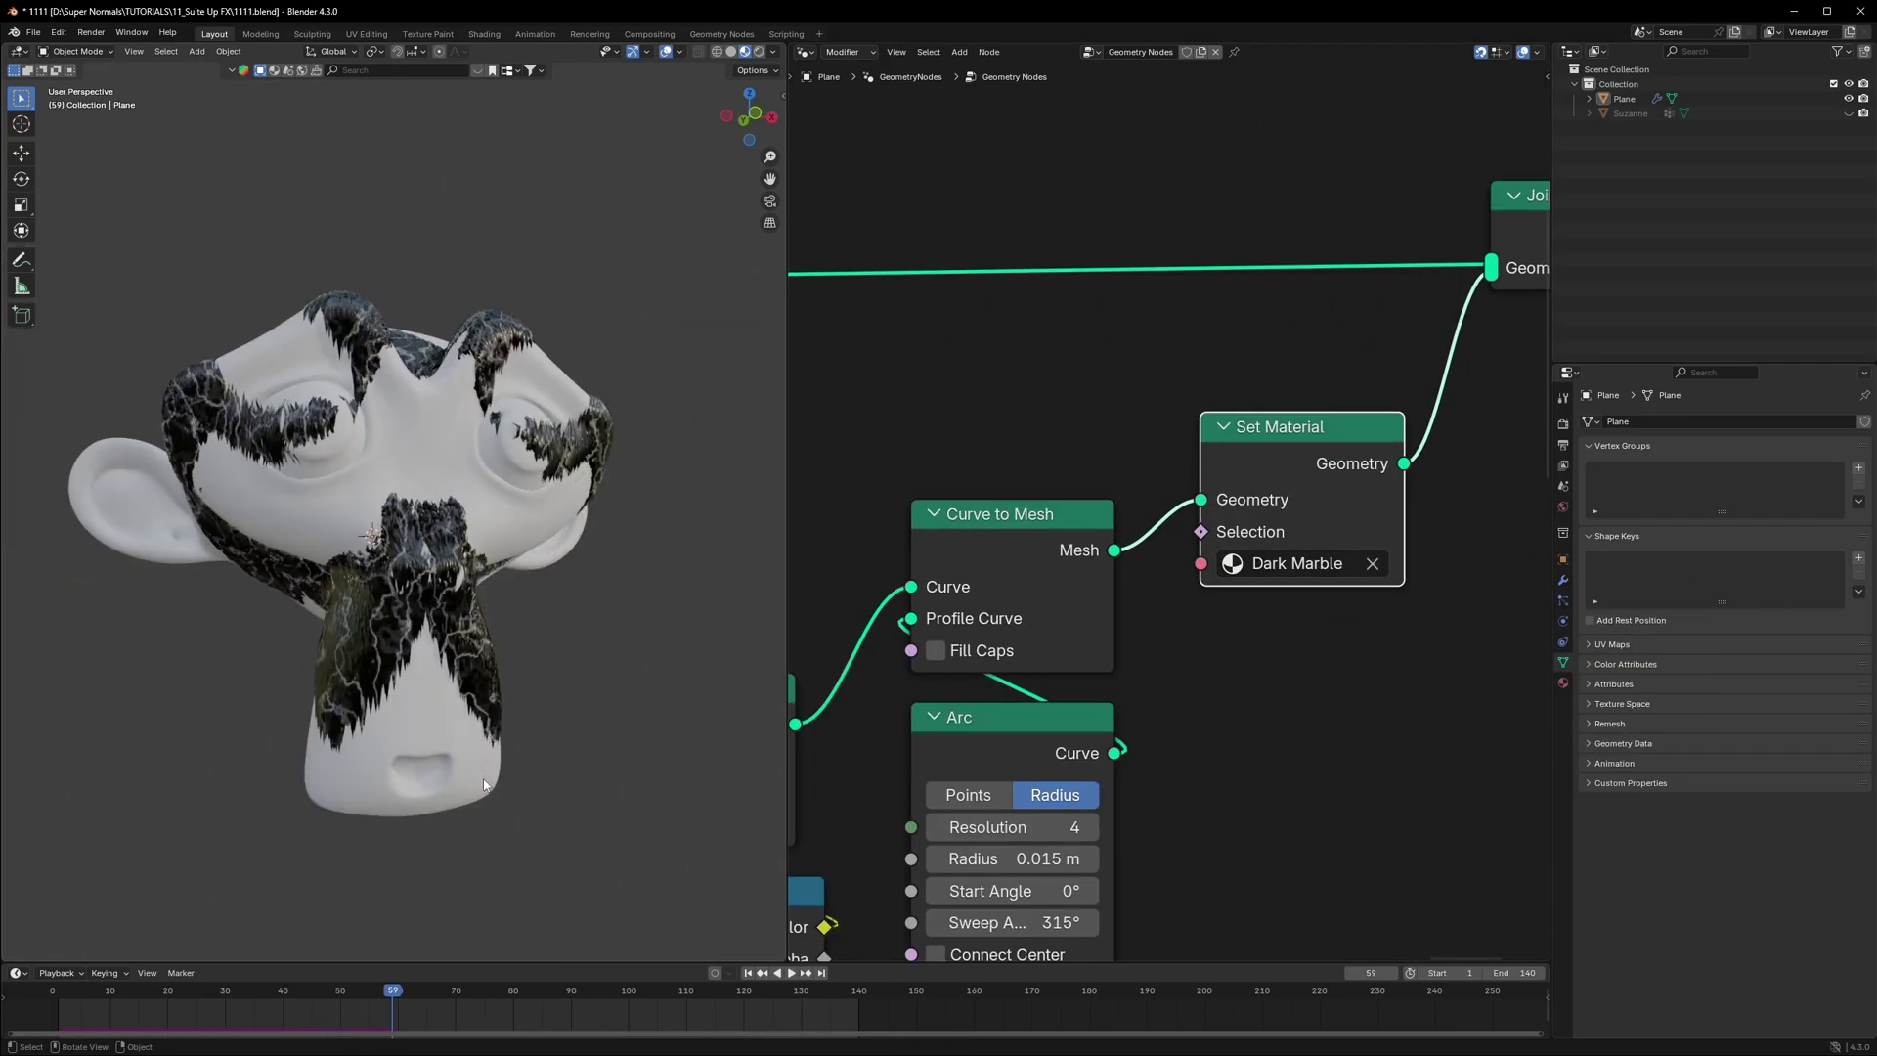
{"action": "key", "text": "space"}
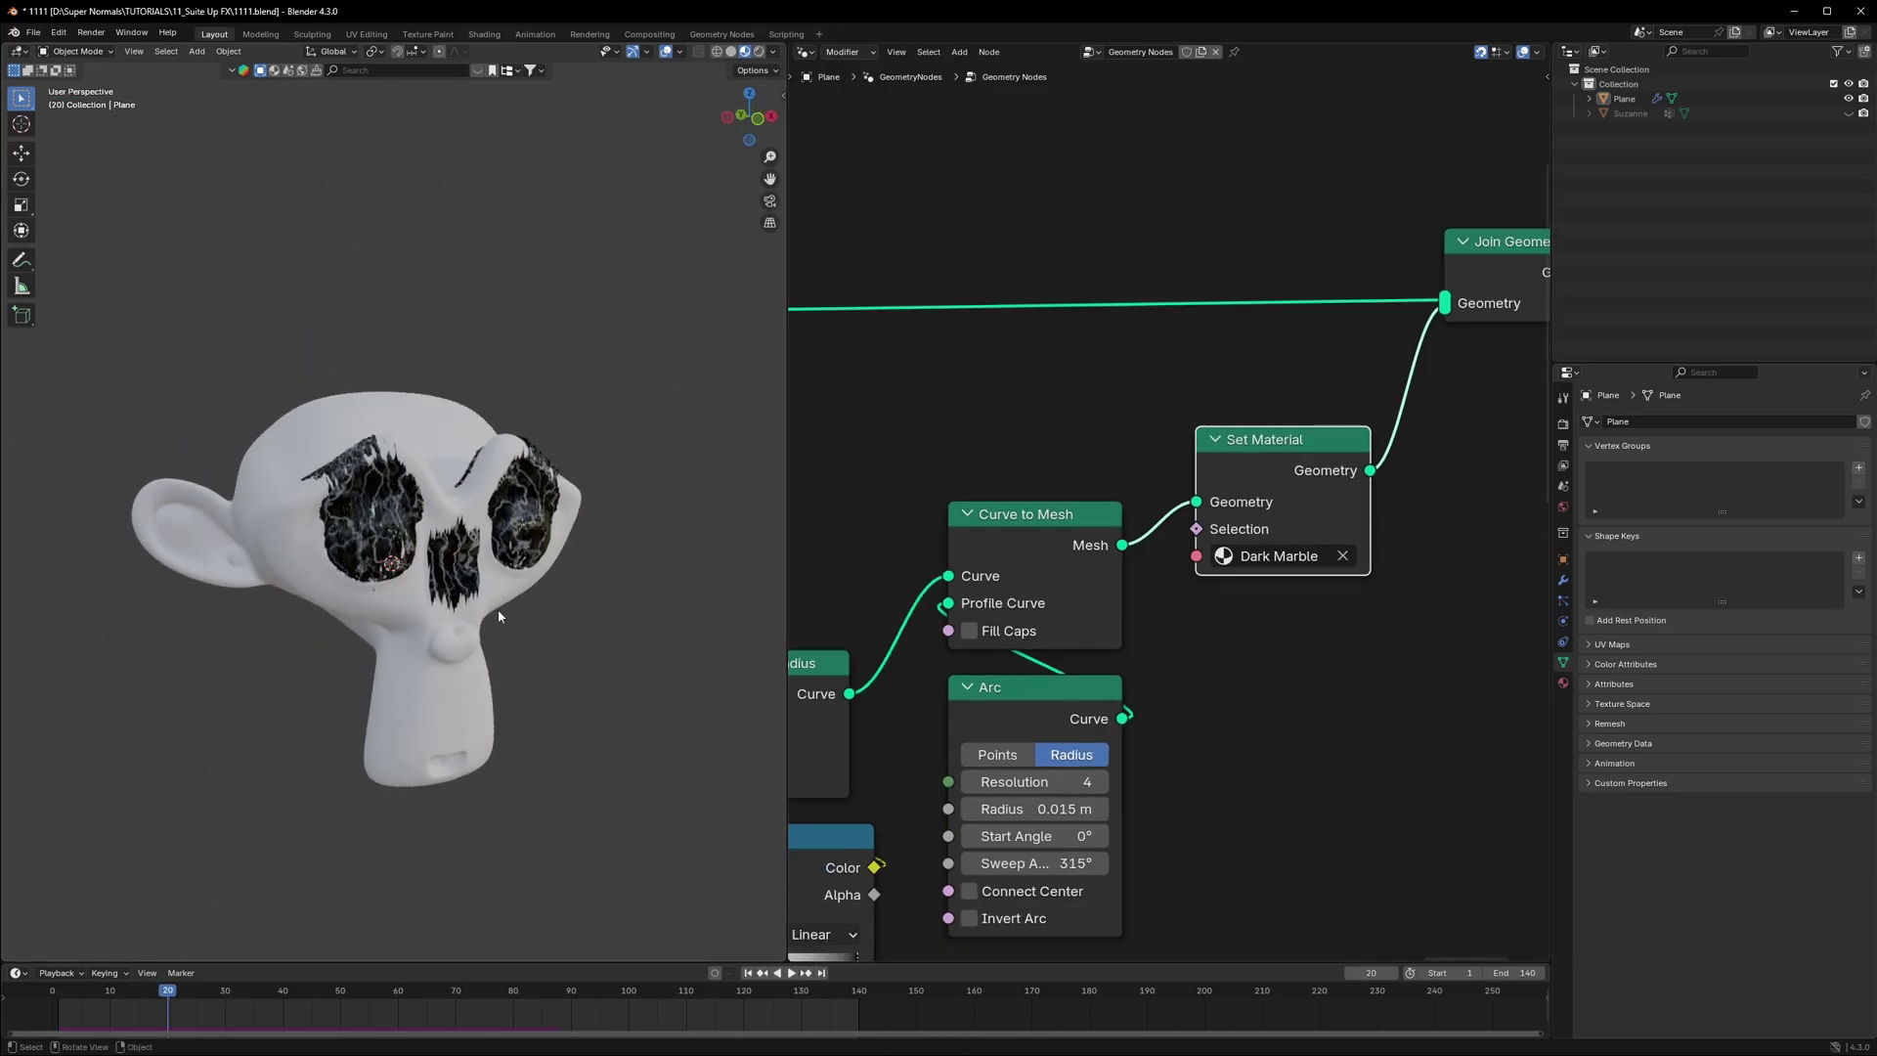
Step: Place a copy of the Dark Marble Set Material node on the solid layer's branch, just before its Join Geometry
{"action": "scroll", "coordinate": [496, 608], "scroll_direction": "up", "scroll_amount": 3}
{"action": "middle_click_drag", "start_coordinate": [970, 560], "coordinate": [1195, 632]}
{"action": "scroll", "coordinate": [1185, 569], "scroll_direction": "down", "scroll_amount": 9}
{"action": "left_click_drag", "start_coordinate": [1345, 543], "coordinate": [1068, 471], "text": "alt"}
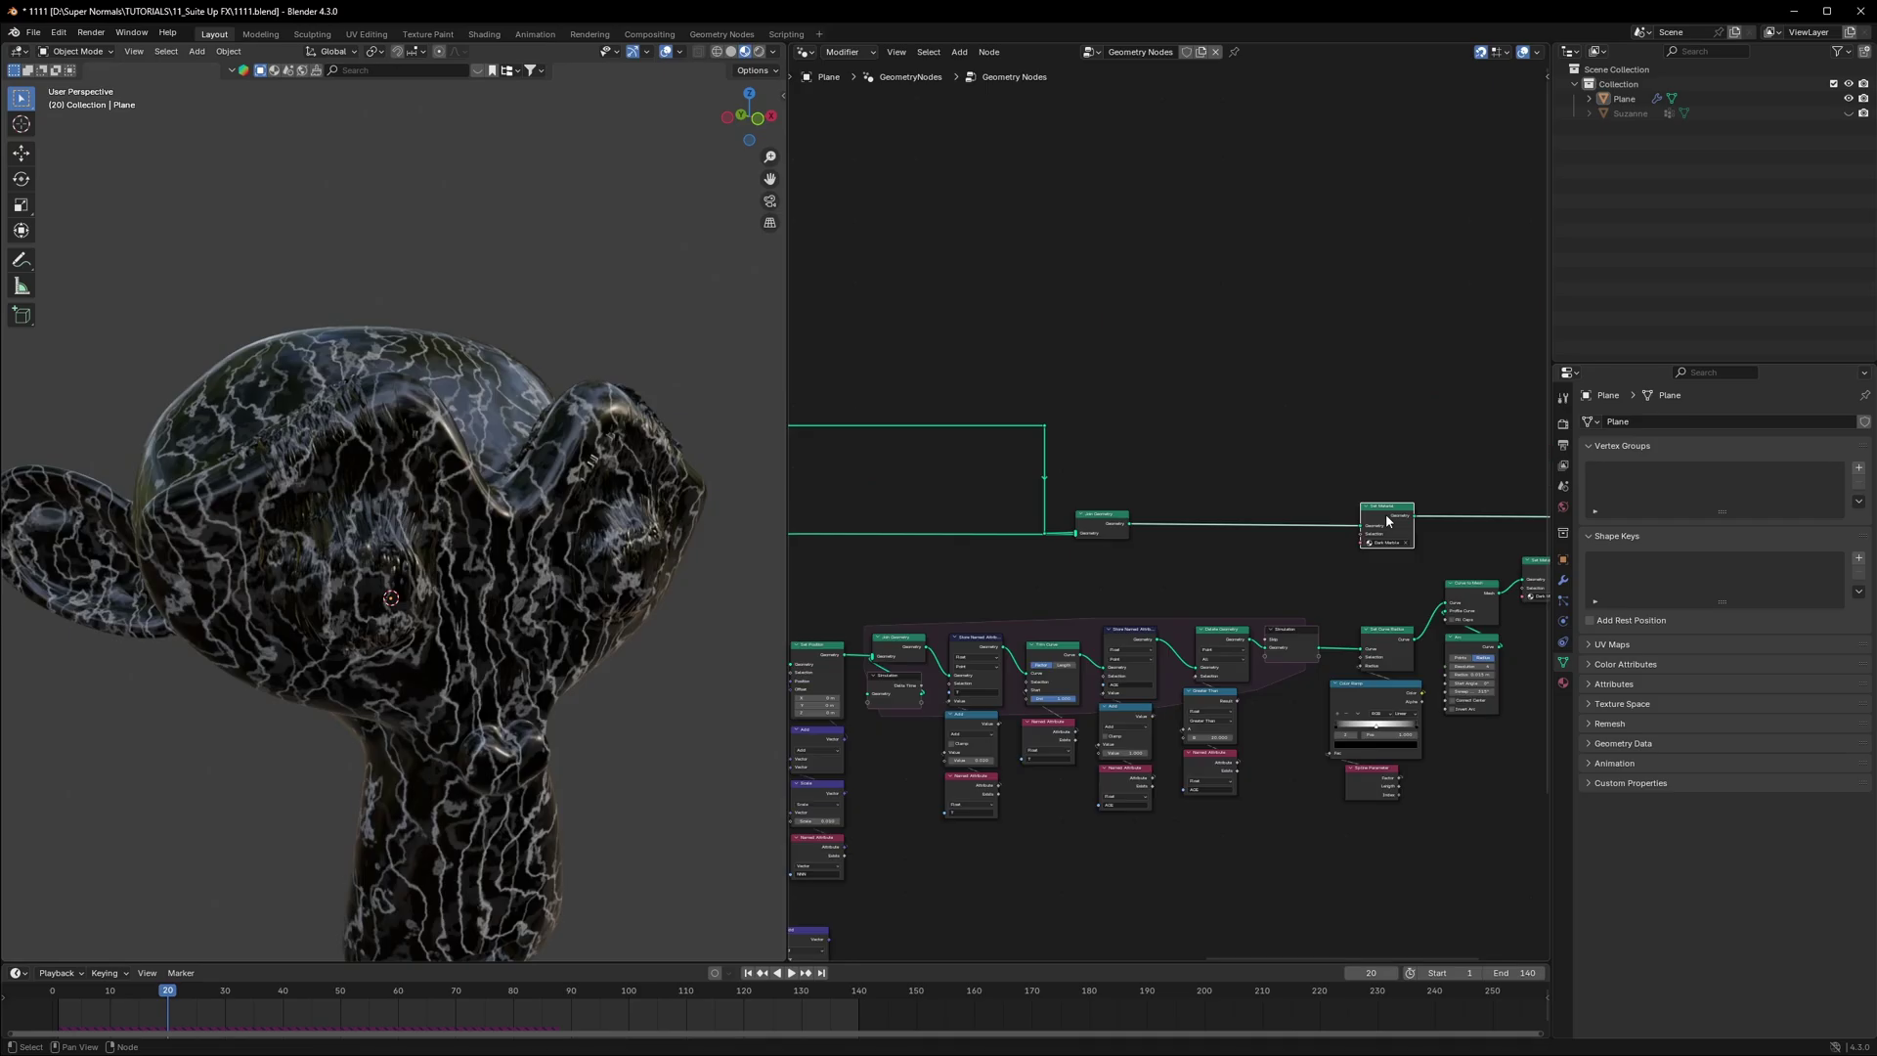
{"action": "left_click_drag", "start_coordinate": [1384, 519], "coordinate": [1321, 559], "text": "alt"}
{"action": "scroll", "coordinate": [1067, 569], "scroll_direction": "up", "scroll_amount": 4}
{"action": "middle_click_drag", "start_coordinate": [1067, 569], "coordinate": [1213, 622]}
{"action": "left_click_drag", "start_coordinate": [1509, 622], "coordinate": [954, 581]}
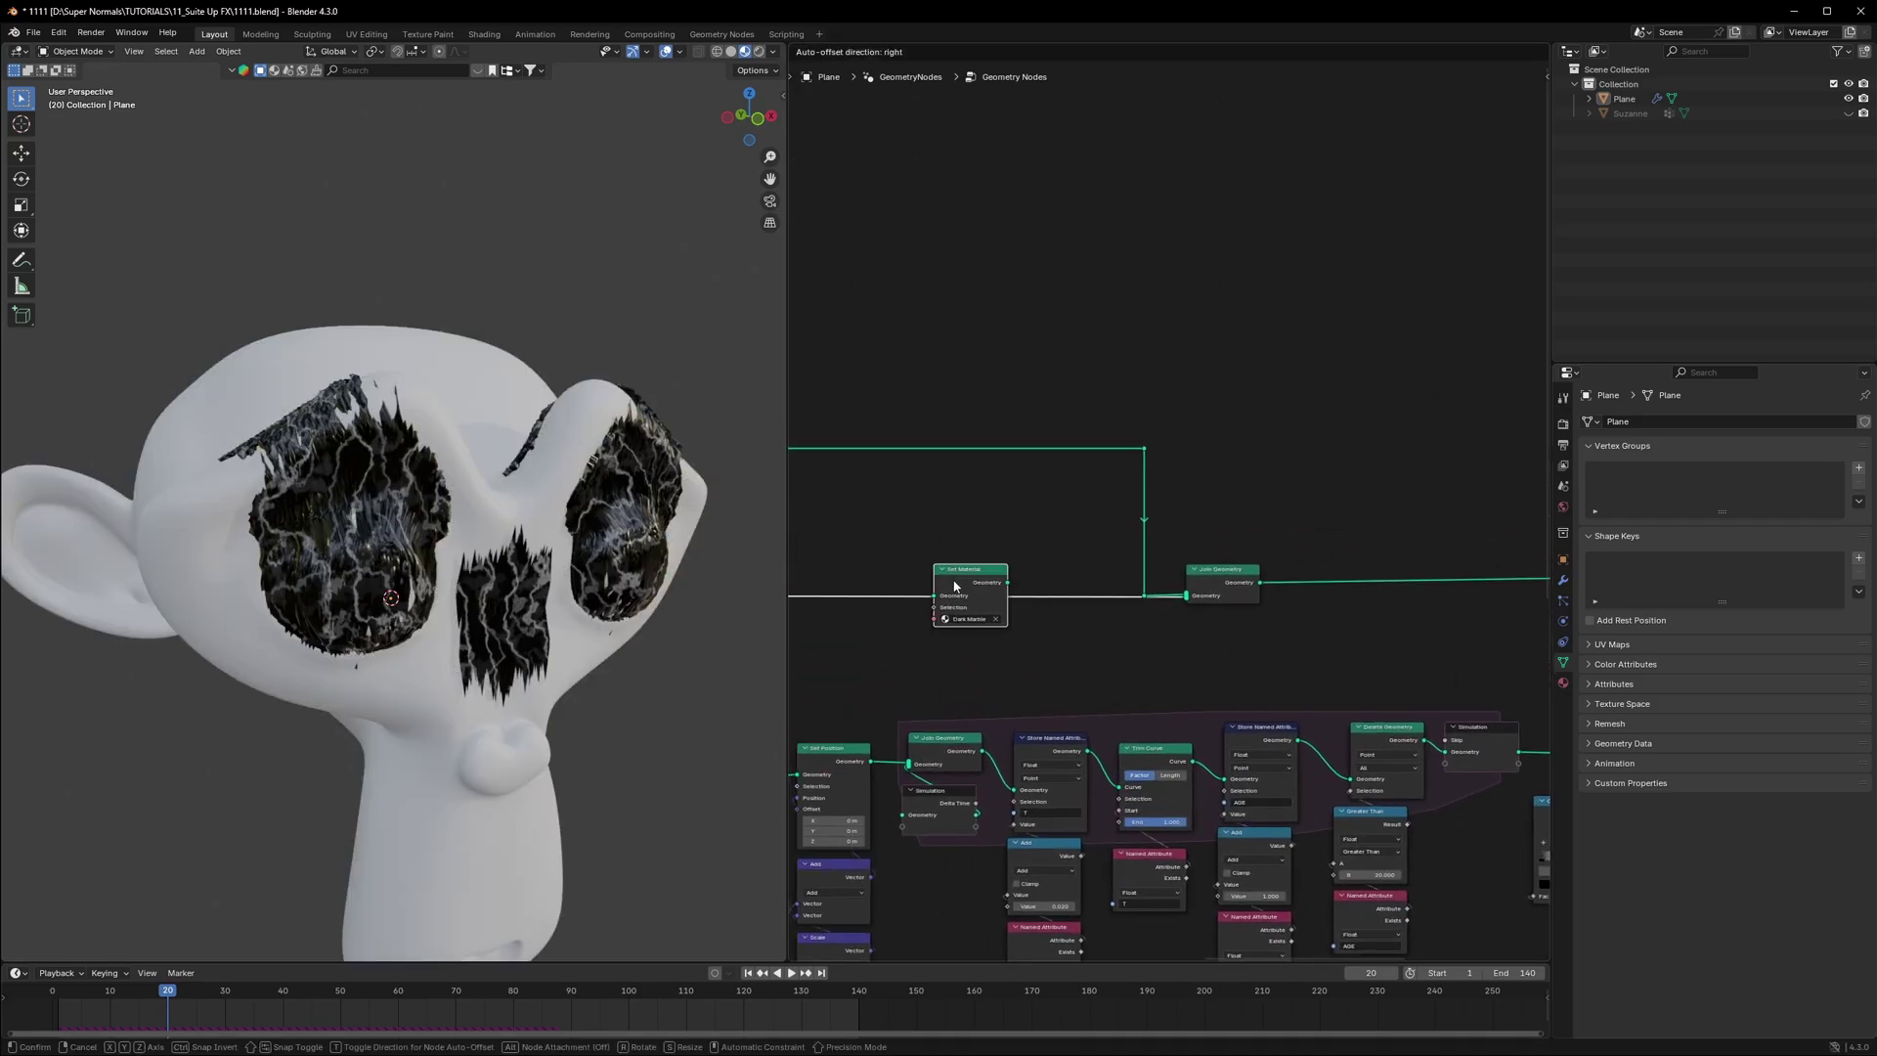
{"action": "left_click", "coordinate": [955, 586]}
{"action": "scroll", "coordinate": [1042, 600], "scroll_direction": "up", "scroll_amount": 2}
Step: Play the animation and inspect how the marble layer and strands spread over Suzanne
{"action": "key", "text": "space"}
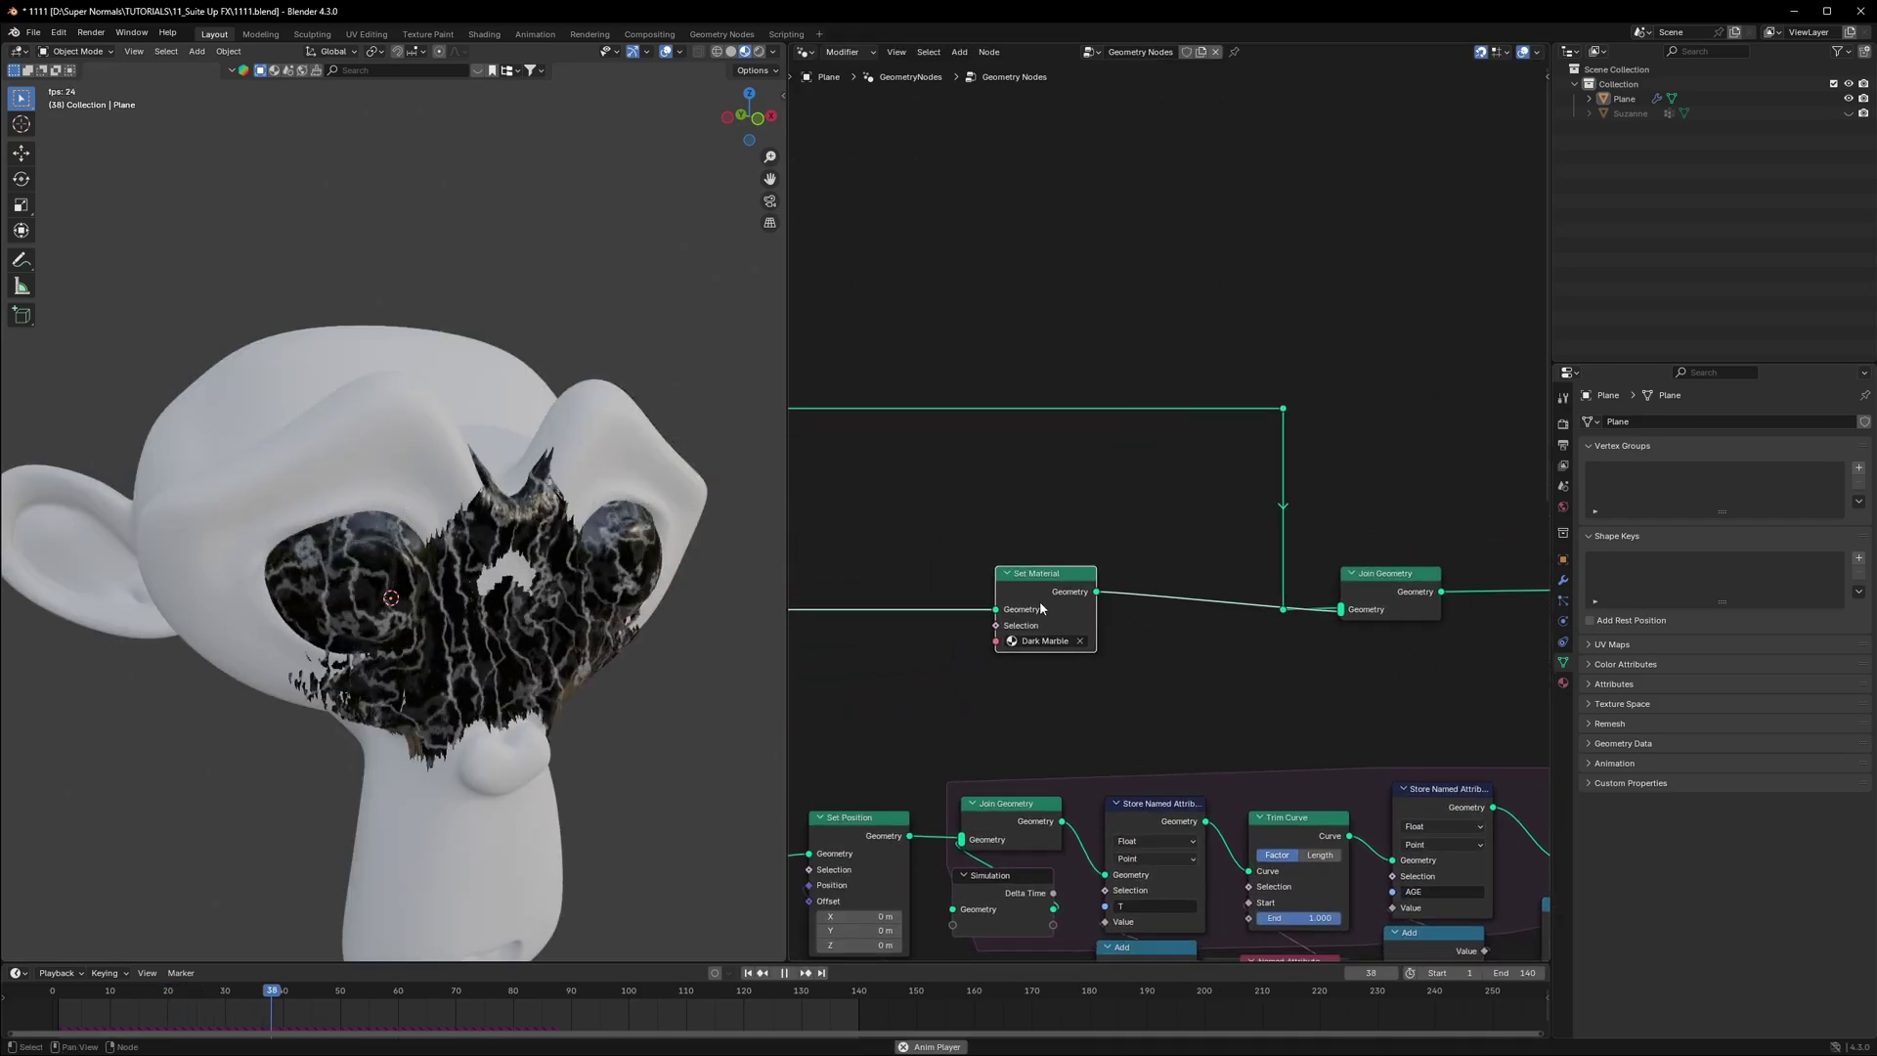
{"action": "key", "text": "space"}
{"action": "middle_click_drag", "start_coordinate": [635, 671], "coordinate": [537, 650]}
{"action": "scroll", "coordinate": [555, 663], "scroll_direction": "up", "scroll_amount": 4}
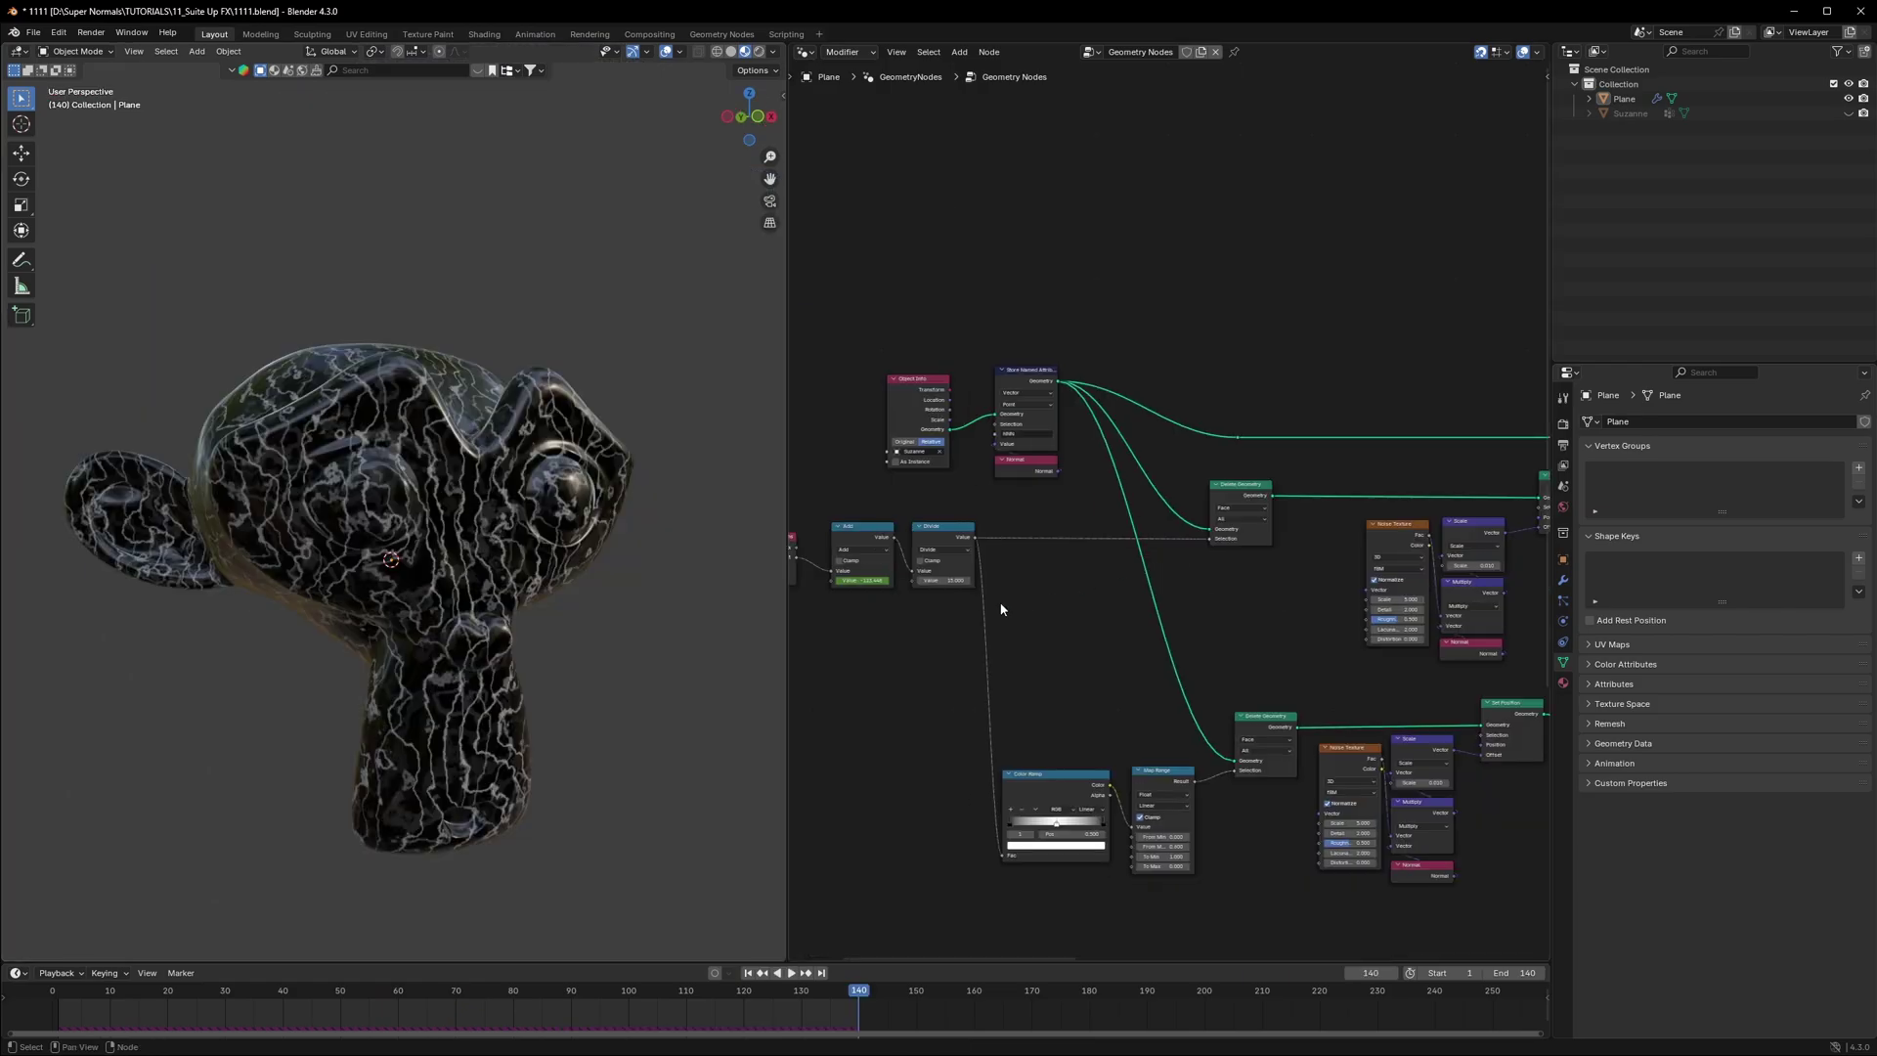
Step: Duplicate the Divide node, switch the copy to Add, and insert it between Divide and the upper Delete Geometry's Selection
{"action": "middle_click_drag", "start_coordinate": [963, 608], "coordinate": [1161, 639]}
{"action": "scroll", "coordinate": [1161, 640], "scroll_direction": "up", "scroll_amount": 4}
{"action": "middle_click_drag", "start_coordinate": [1046, 653], "coordinate": [1219, 652]}
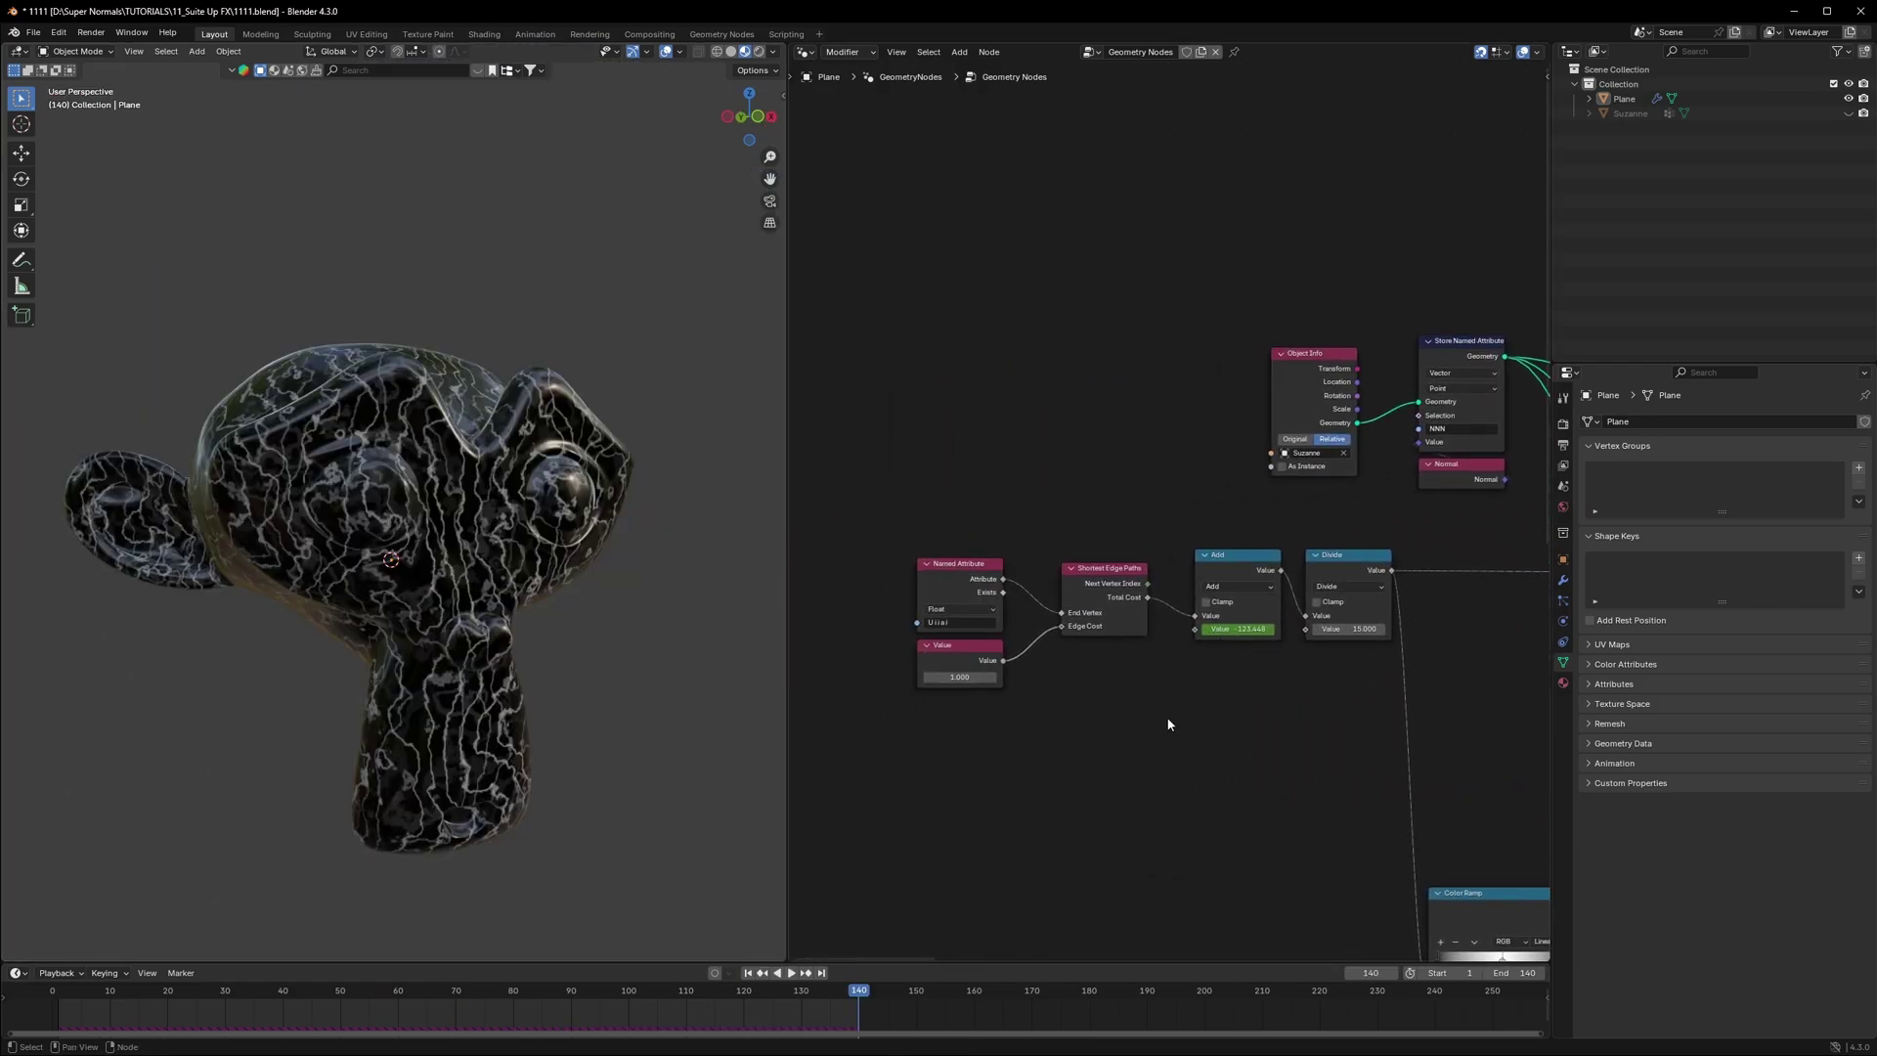
{"action": "scroll", "coordinate": [1345, 720], "scroll_direction": "up", "scroll_amount": 3}
{"action": "scroll", "coordinate": [1345, 720], "scroll_direction": "down", "scroll_amount": 2}
{"action": "middle_click_drag", "start_coordinate": [1373, 705], "coordinate": [1148, 644]}
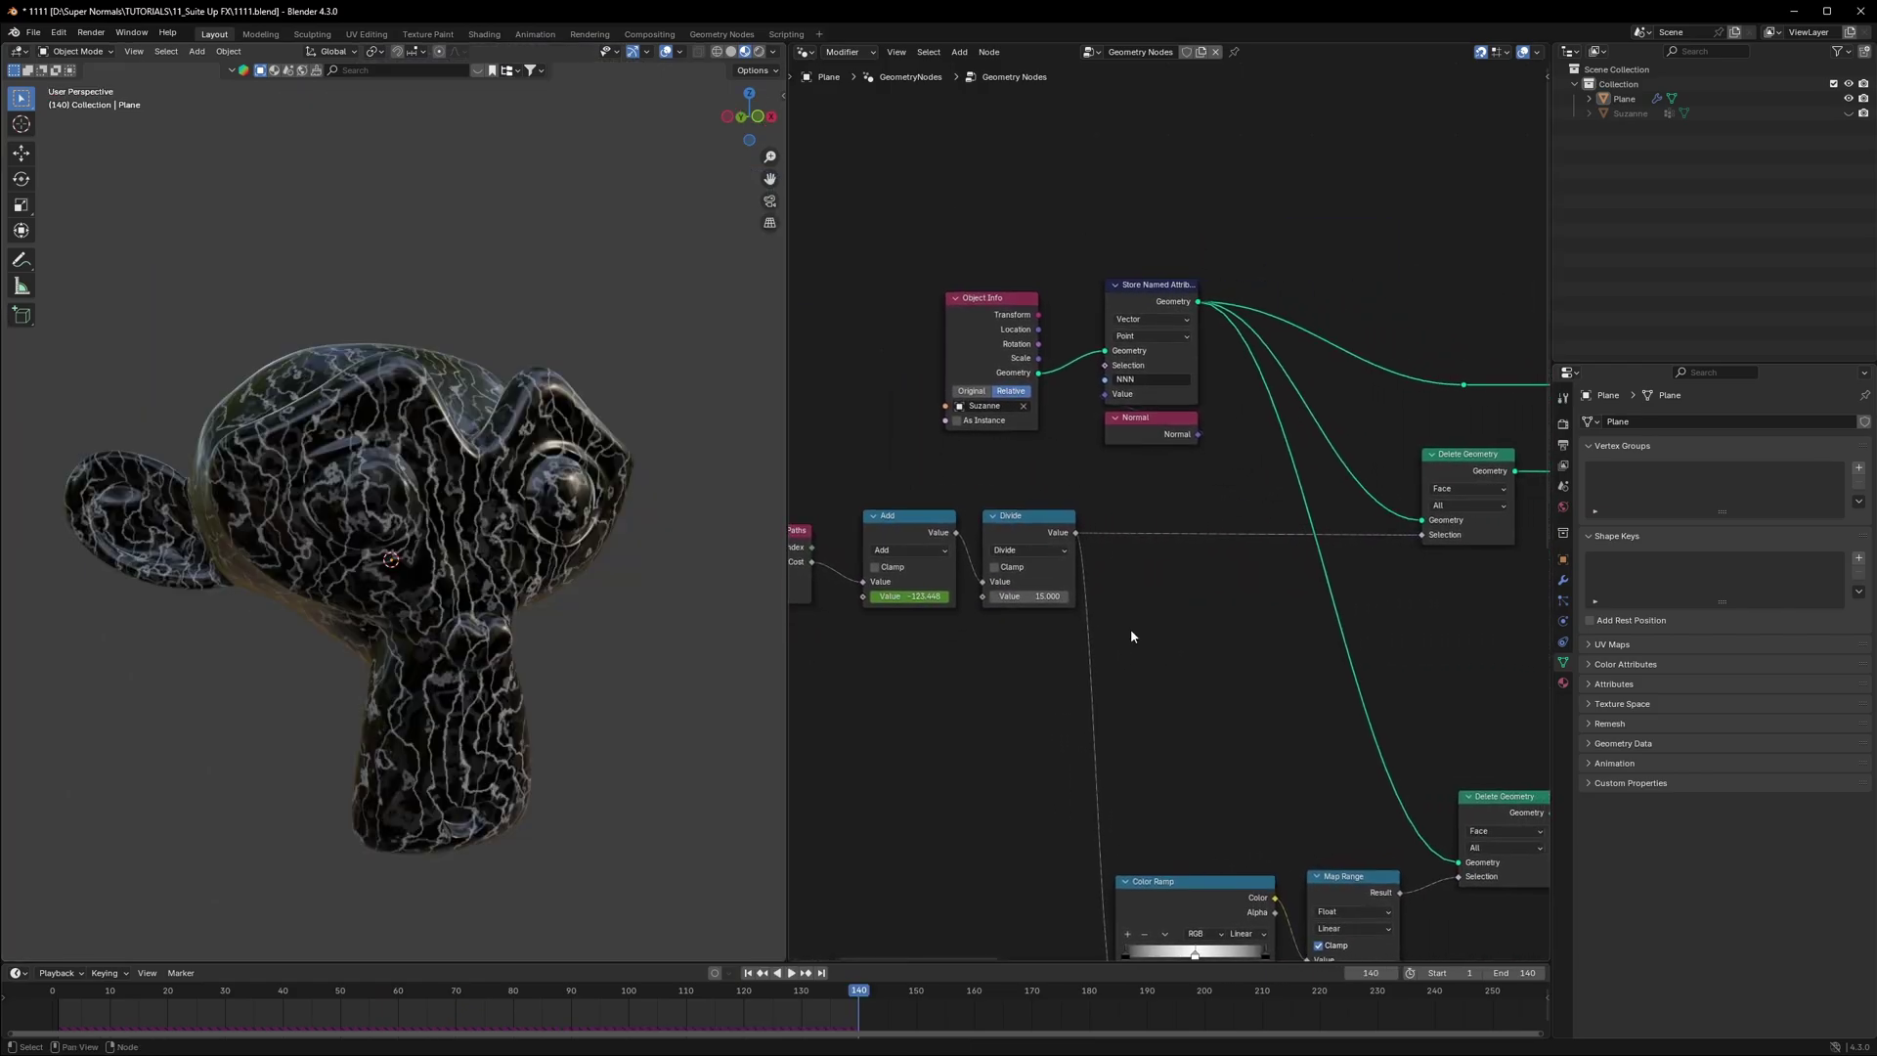
{"action": "key", "text": "shift+d"}
{"action": "left_click", "coordinate": [1183, 592]}
{"action": "left_click", "coordinate": [1208, 613]}
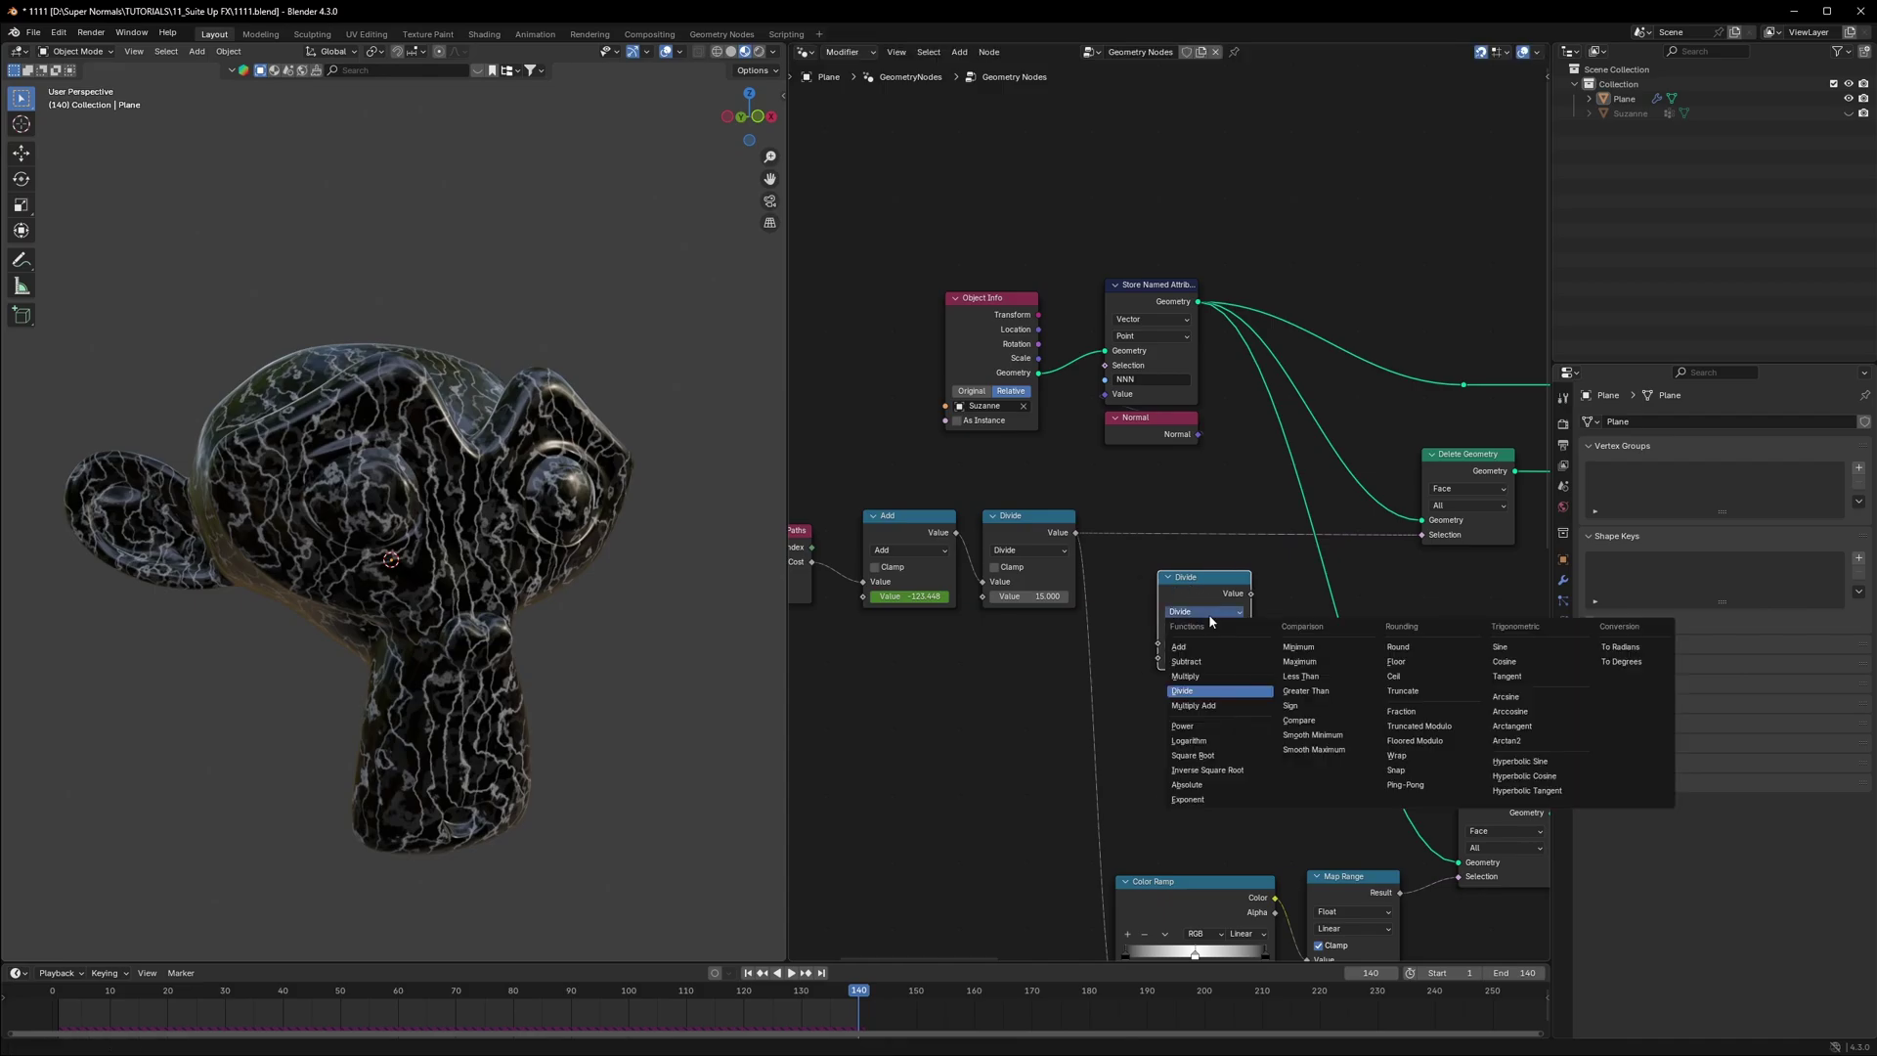
{"action": "left_click", "coordinate": [1196, 654]}
{"action": "scroll", "coordinate": [1197, 654], "scroll_direction": "up", "scroll_amount": 2}
{"action": "left_click_drag", "start_coordinate": [1233, 626], "coordinate": [1258, 529]}
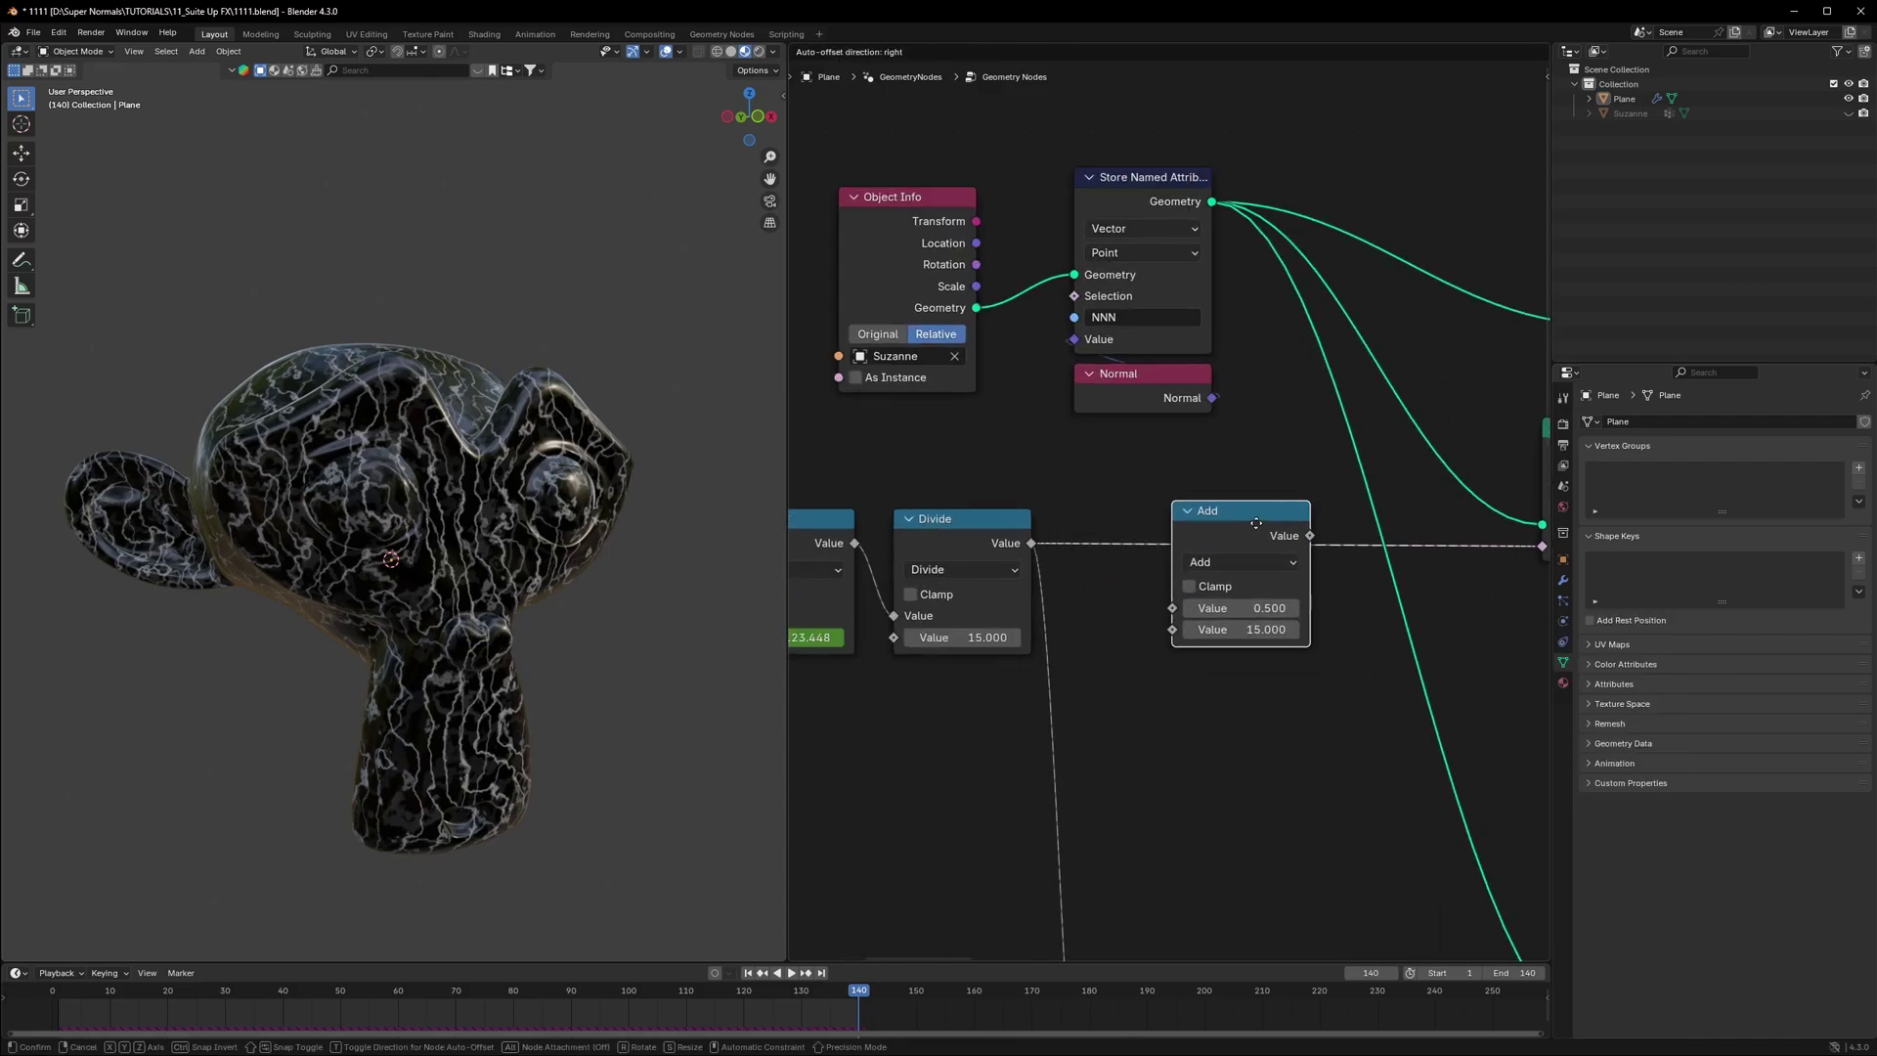
Step: Set the new Add node's value to 1.000, and try a lower value to shift the edge of the solid layer
{"action": "middle_click_drag", "start_coordinate": [1427, 557], "coordinate": [1214, 554]}
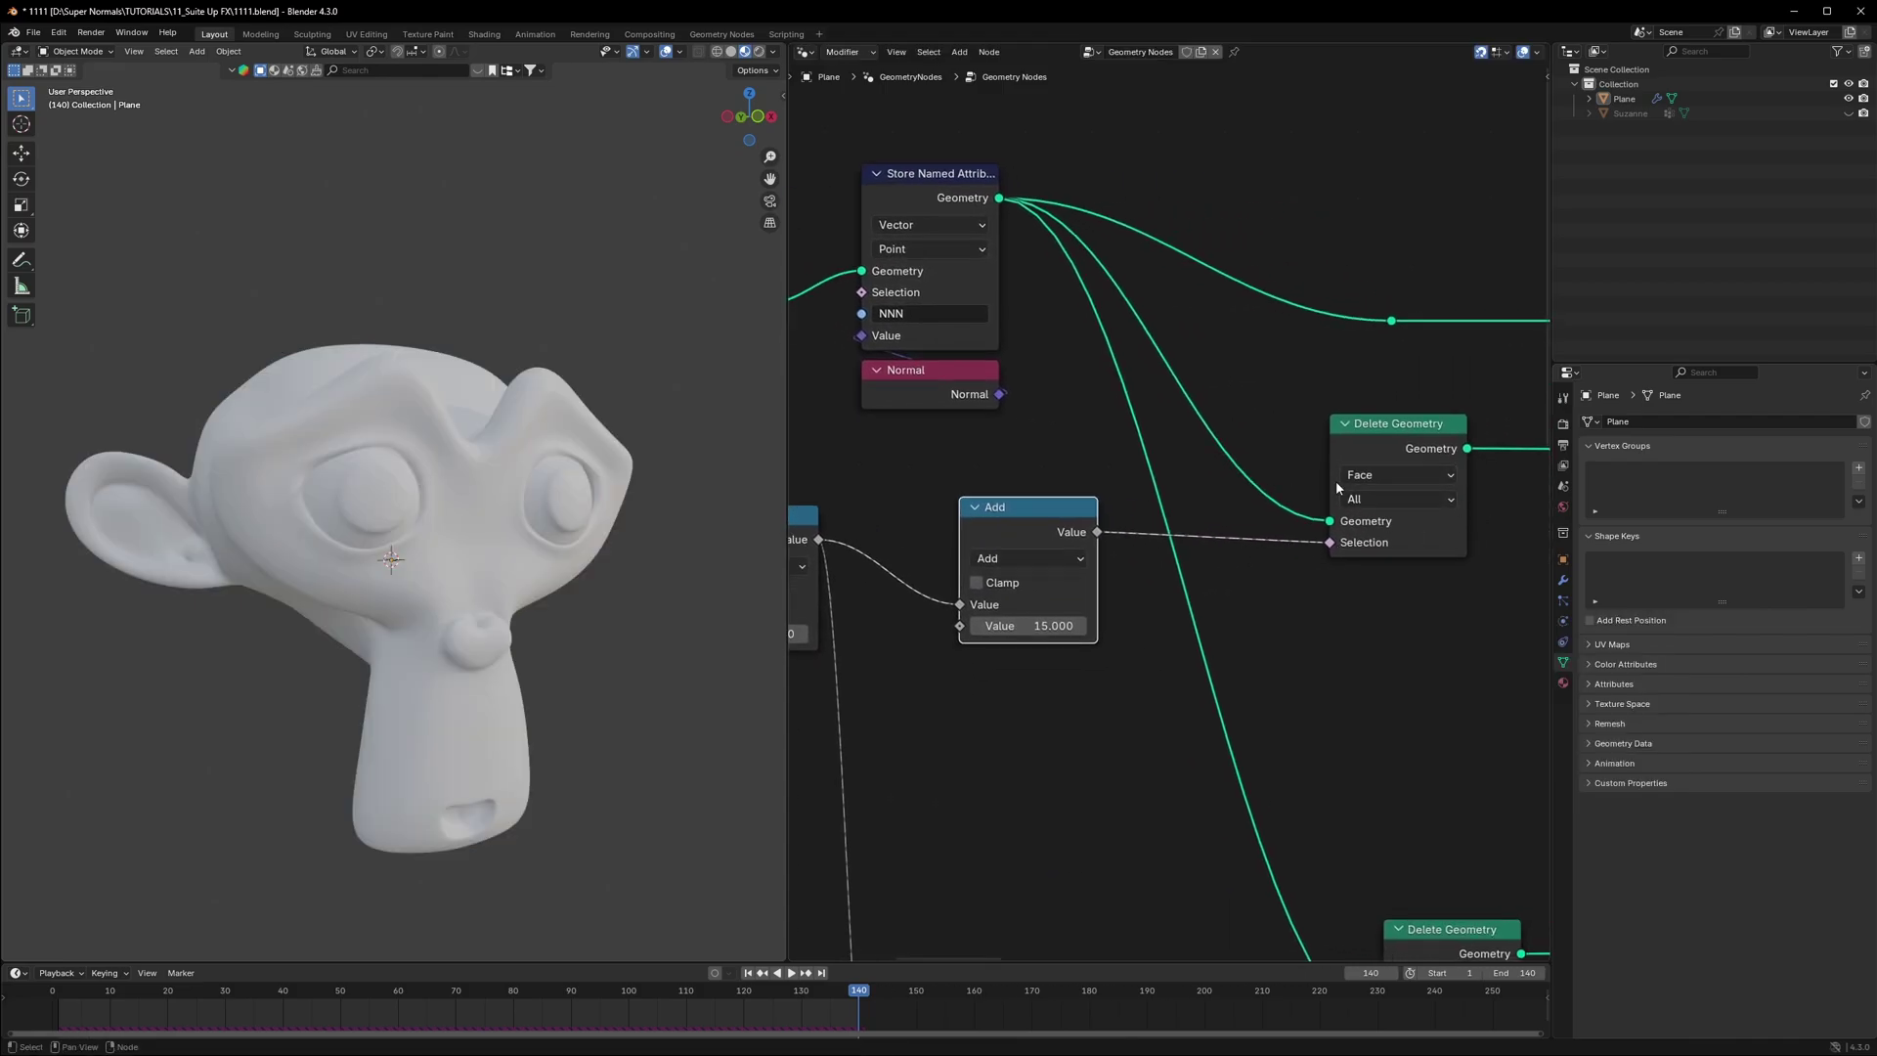
{"action": "scroll", "coordinate": [1335, 479], "scroll_direction": "down", "scroll_amount": 1}
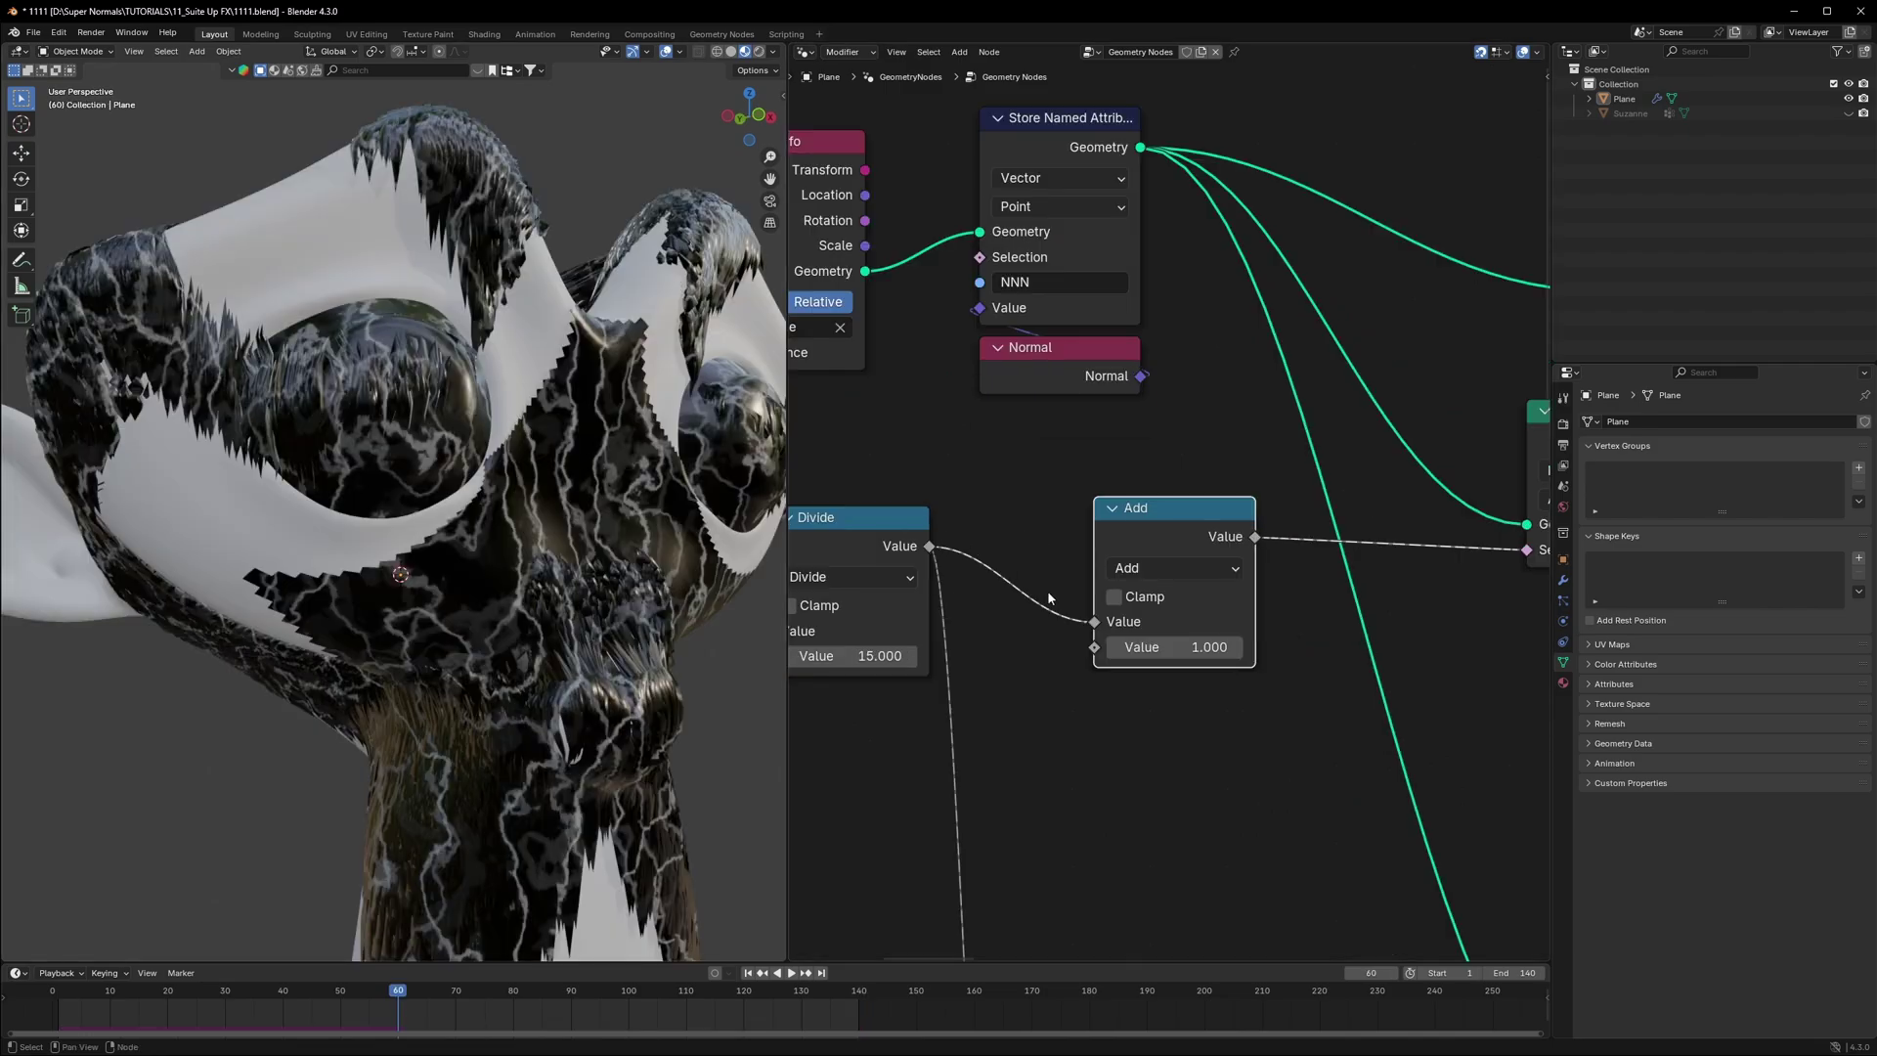
{"action": "left_click_drag", "start_coordinate": [1176, 647], "coordinate": [928, 647]}
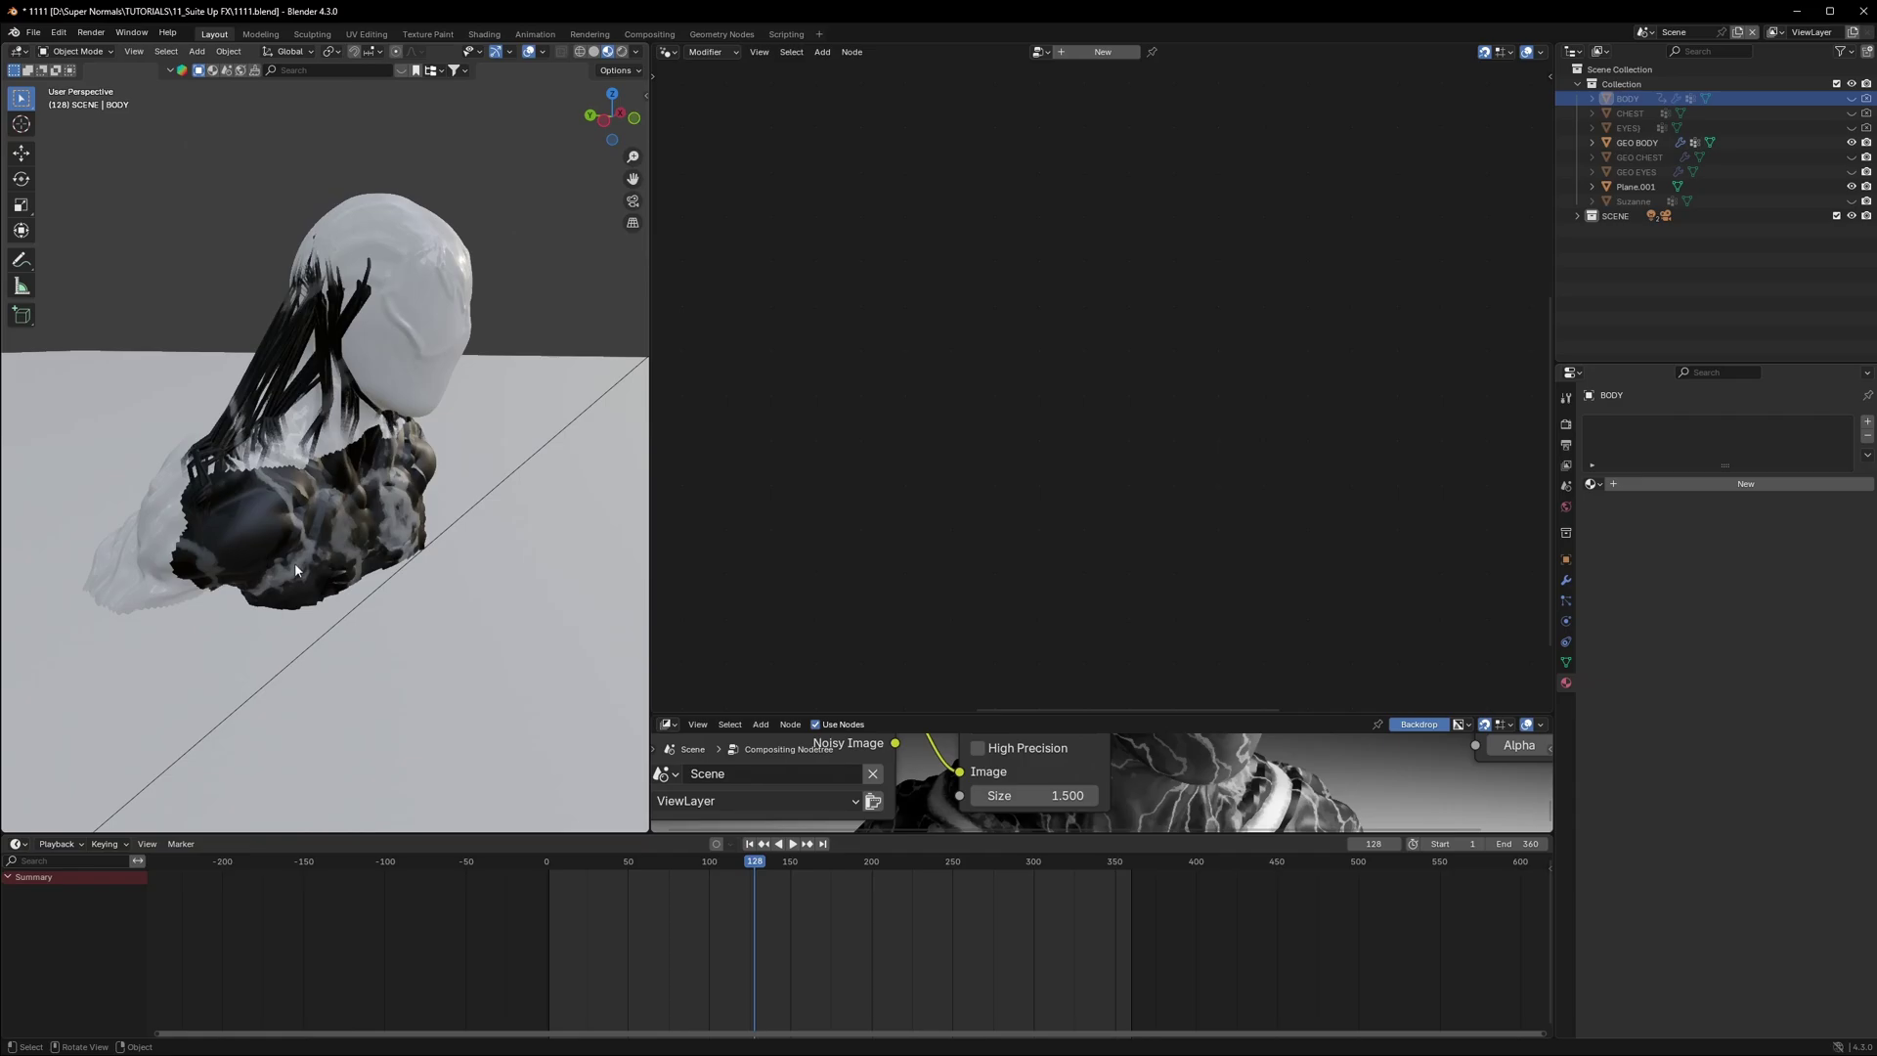
Step: In the bust scene, orbit around GEO BODY and temporarily swap its visibility with BODY to view the original bust
{"action": "middle_click_drag", "start_coordinate": [295, 561], "coordinate": [346, 365]}
{"action": "left_click", "coordinate": [356, 505]}
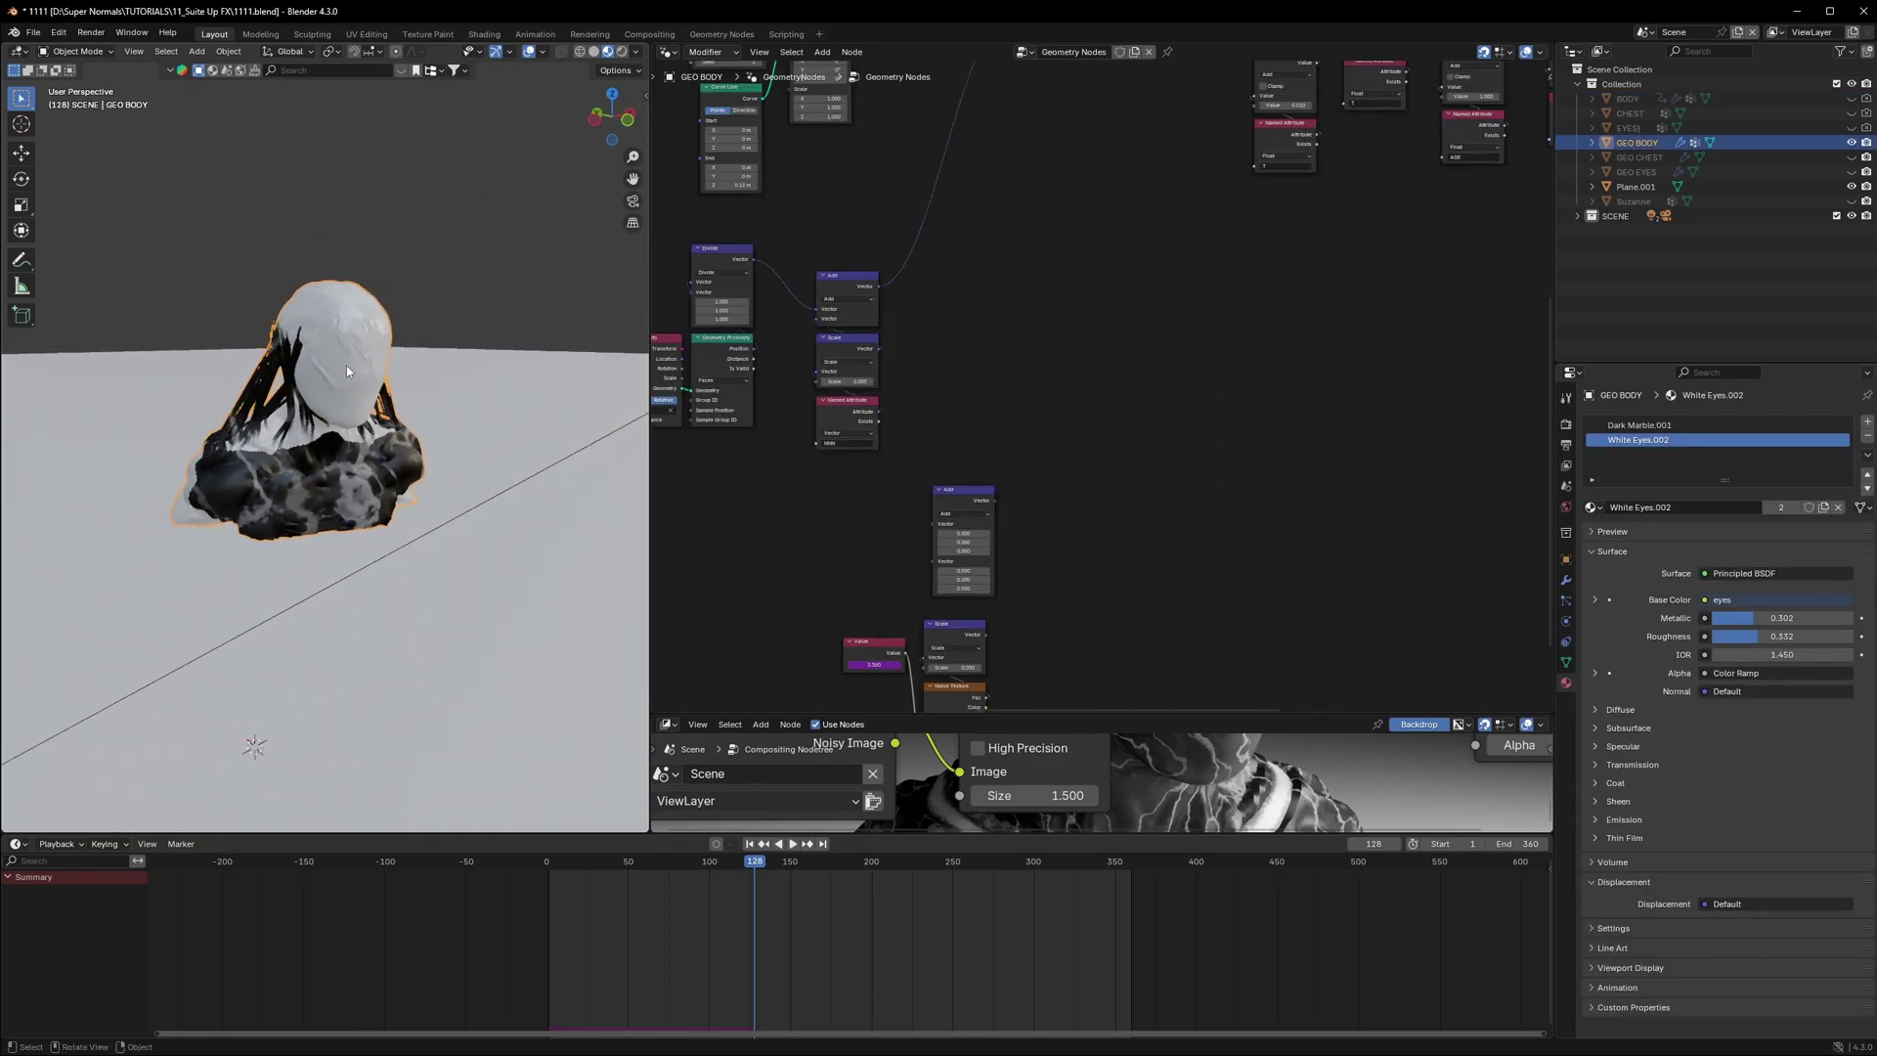
{"action": "left_click", "coordinate": [1852, 143]}
{"action": "left_click", "coordinate": [1852, 99]}
{"action": "left_click", "coordinate": [411, 460]}
{"action": "scroll", "coordinate": [411, 455], "scroll_direction": "down", "scroll_amount": 3}
{"action": "key", "text": "s"}
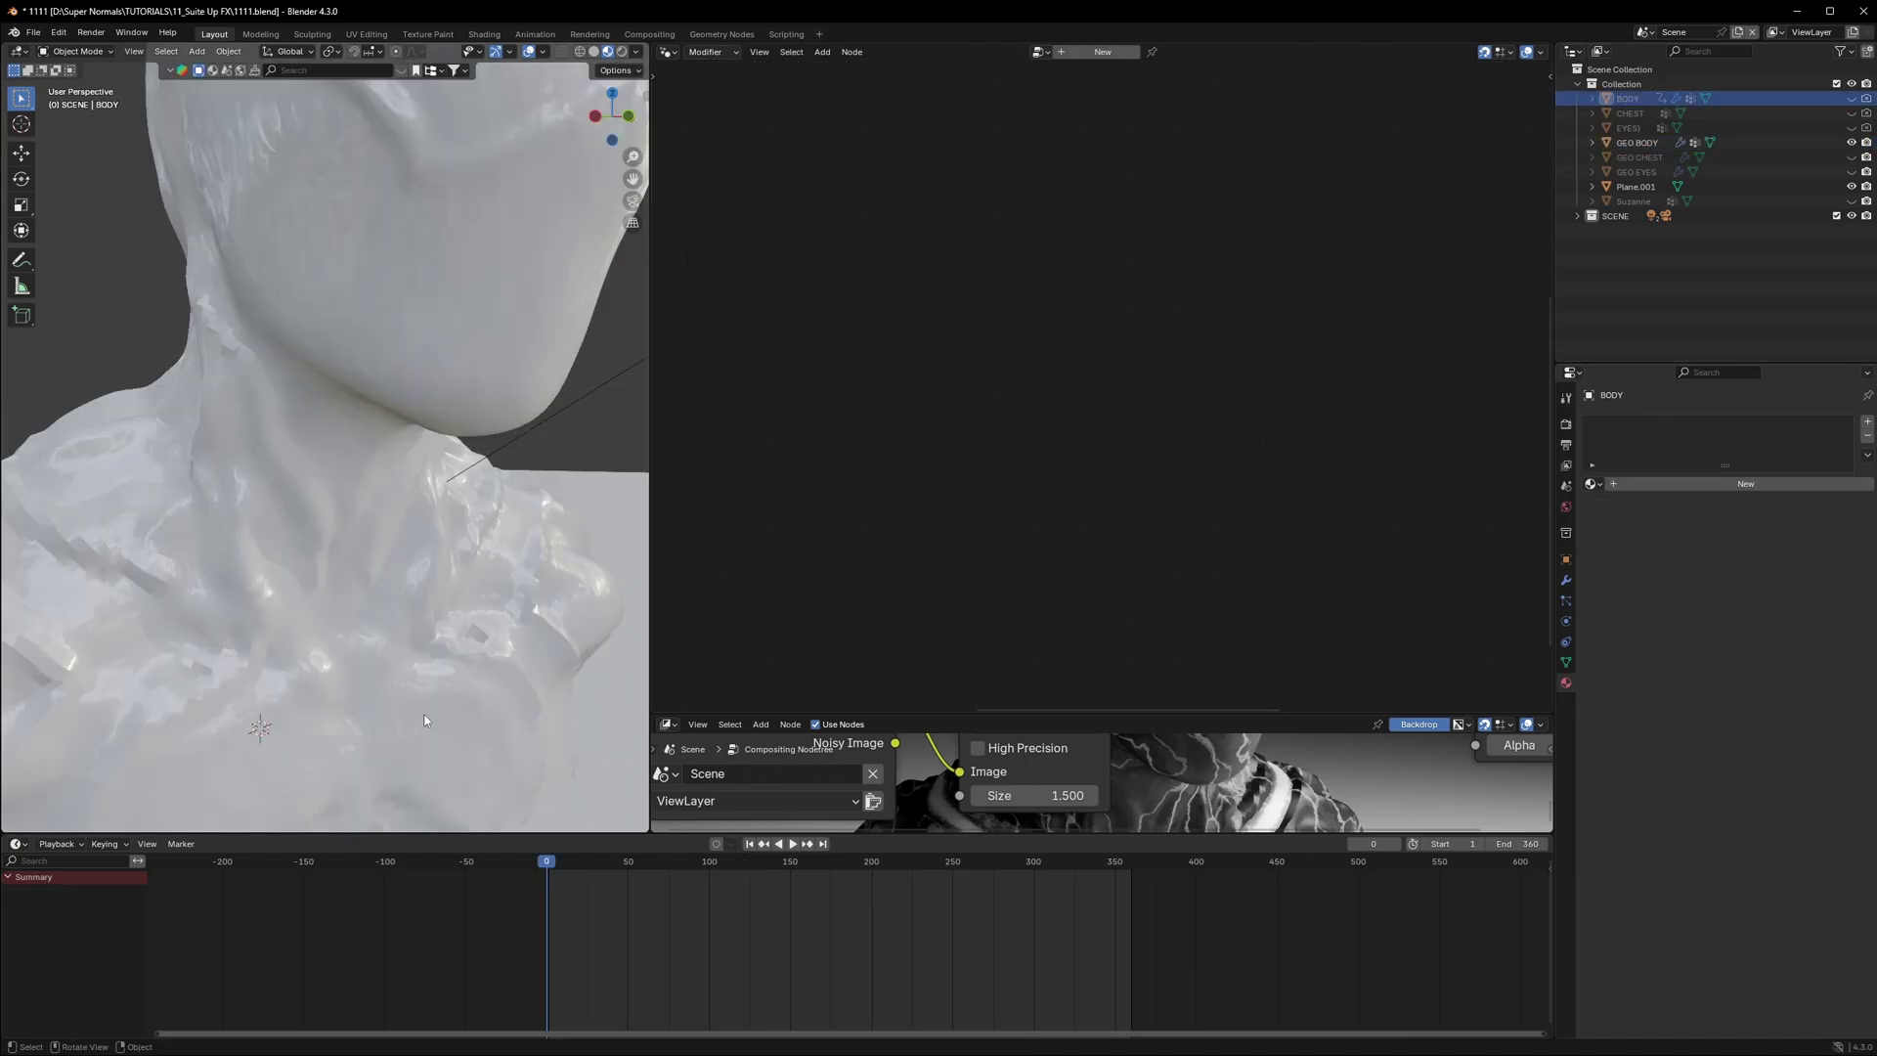
Step: Play the bust's growth animation from the start and examine the marble strands spreading over the chest
{"action": "scroll", "coordinate": [356, 685], "scroll_direction": "down", "scroll_amount": 4}
{"action": "key", "text": "space"}
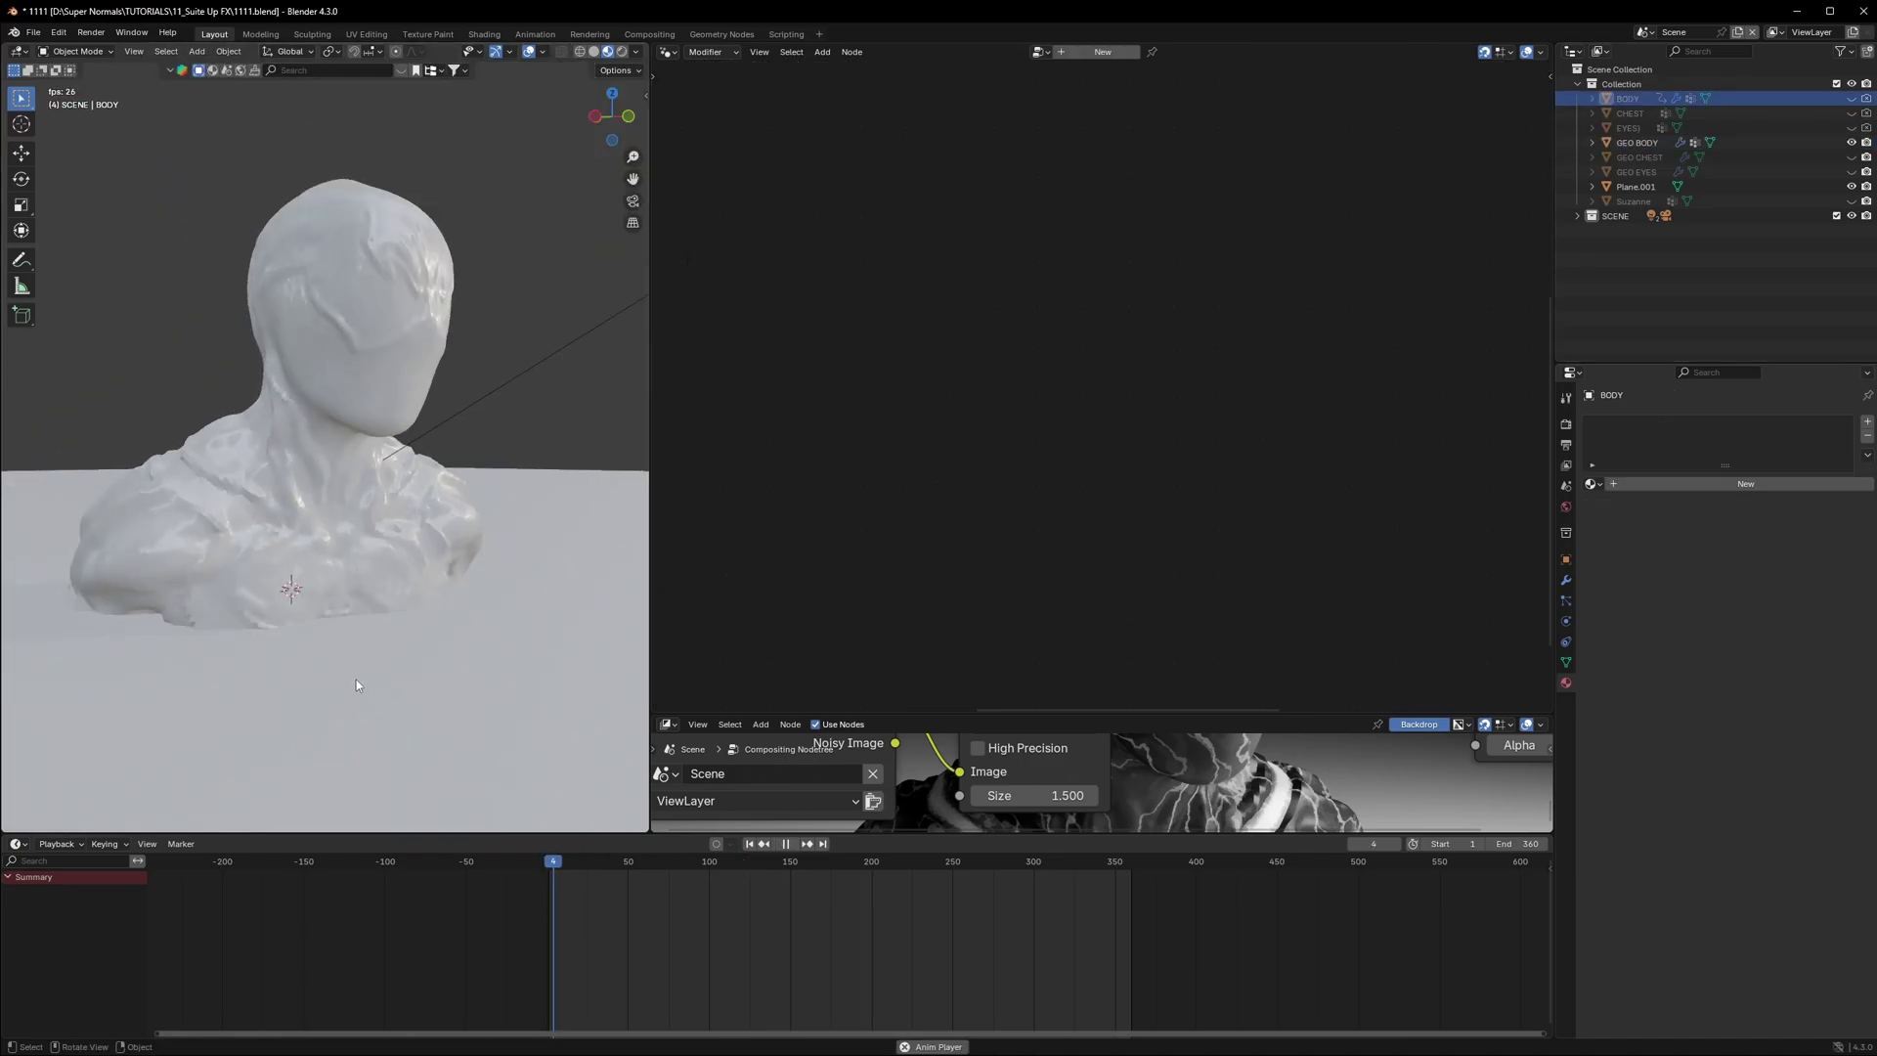
{"action": "scroll", "coordinate": [369, 671], "scroll_direction": "up", "scroll_amount": 2}
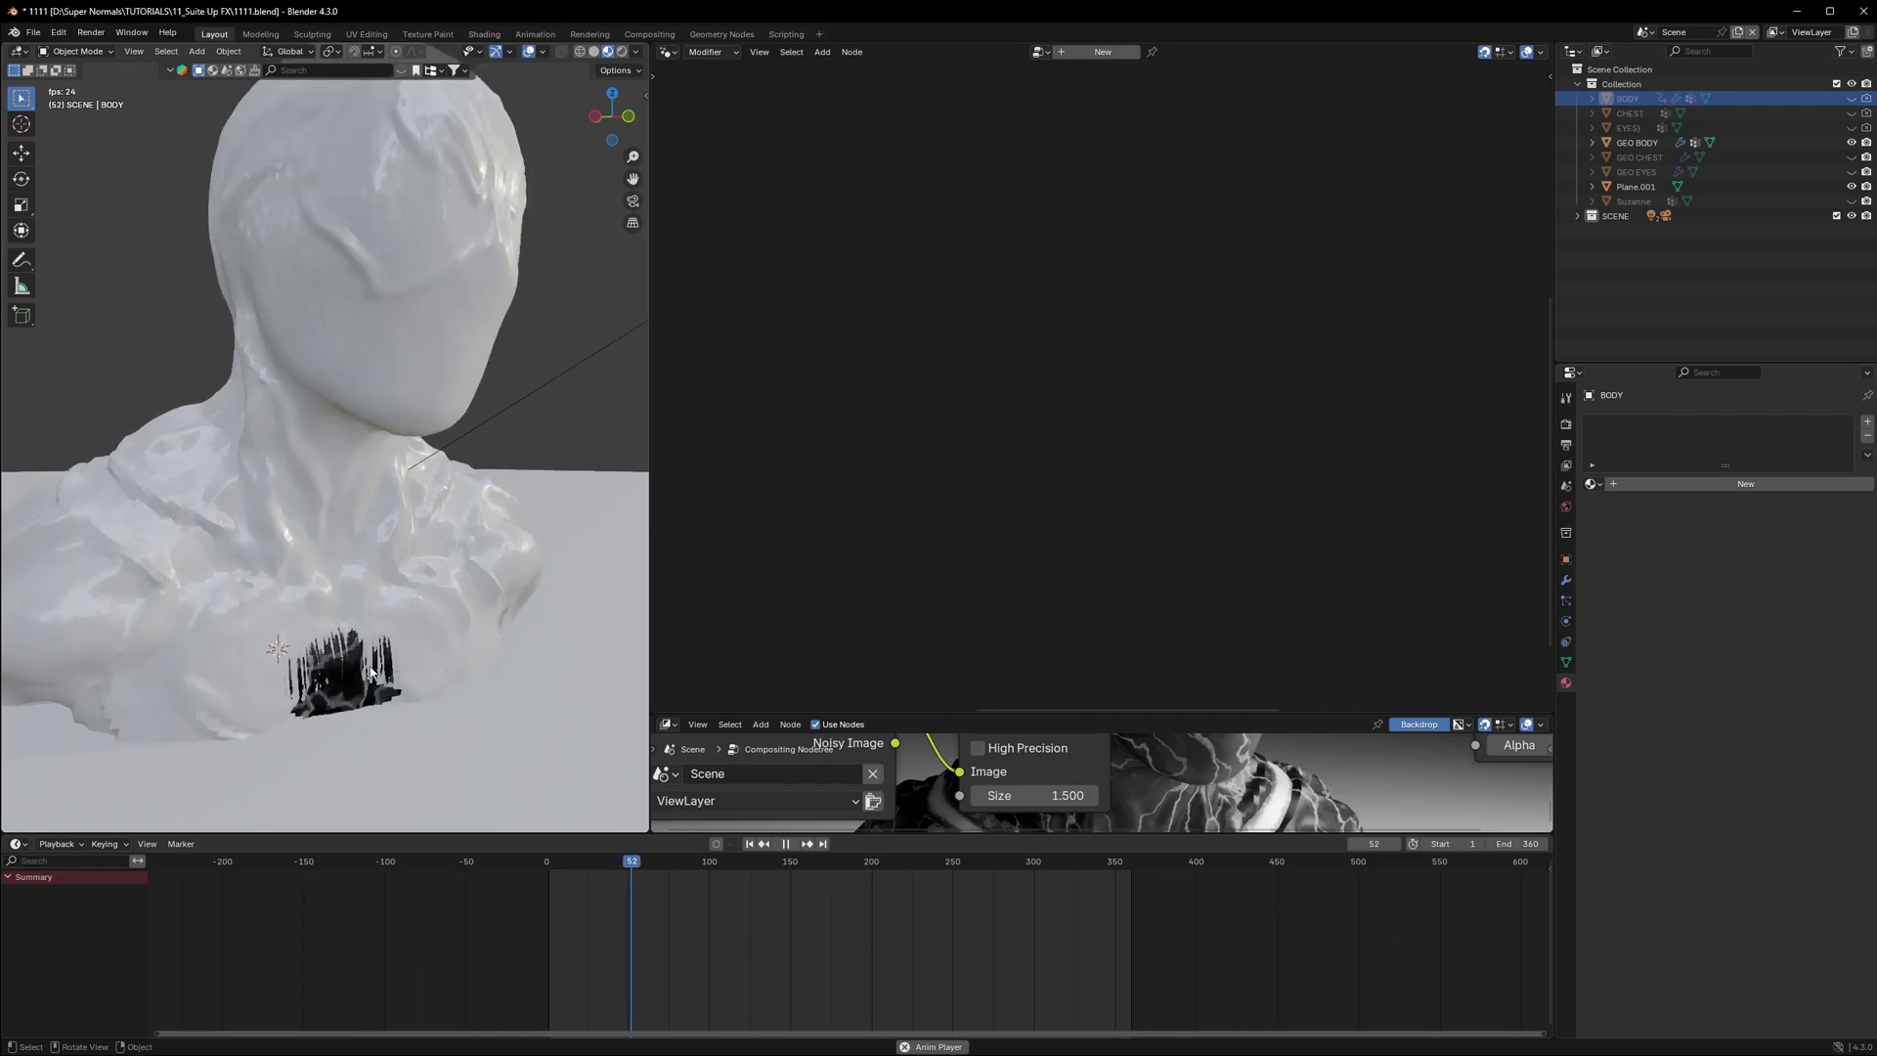
{"action": "scroll", "coordinate": [403, 655], "scroll_direction": "down", "scroll_amount": 3}
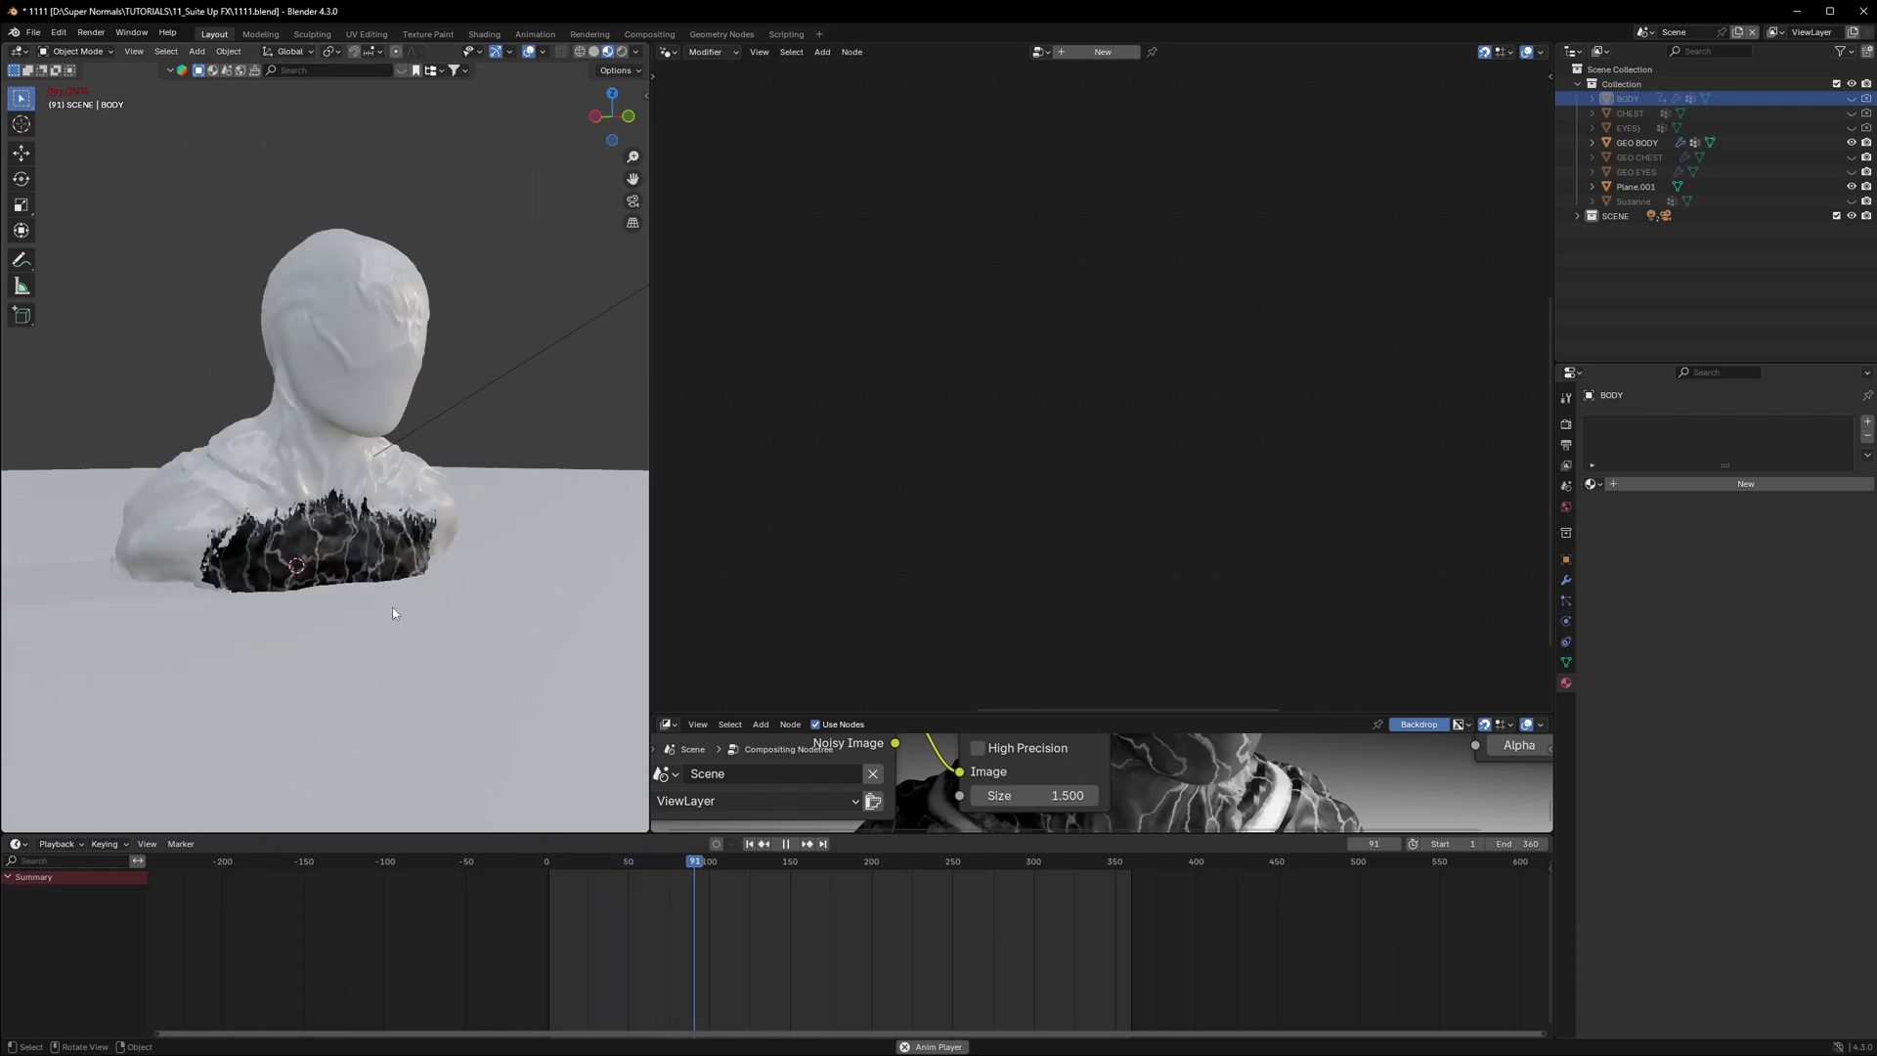
{"action": "key", "text": "space"}
{"action": "scroll", "coordinate": [362, 560], "scroll_direction": "up", "scroll_amount": 3}
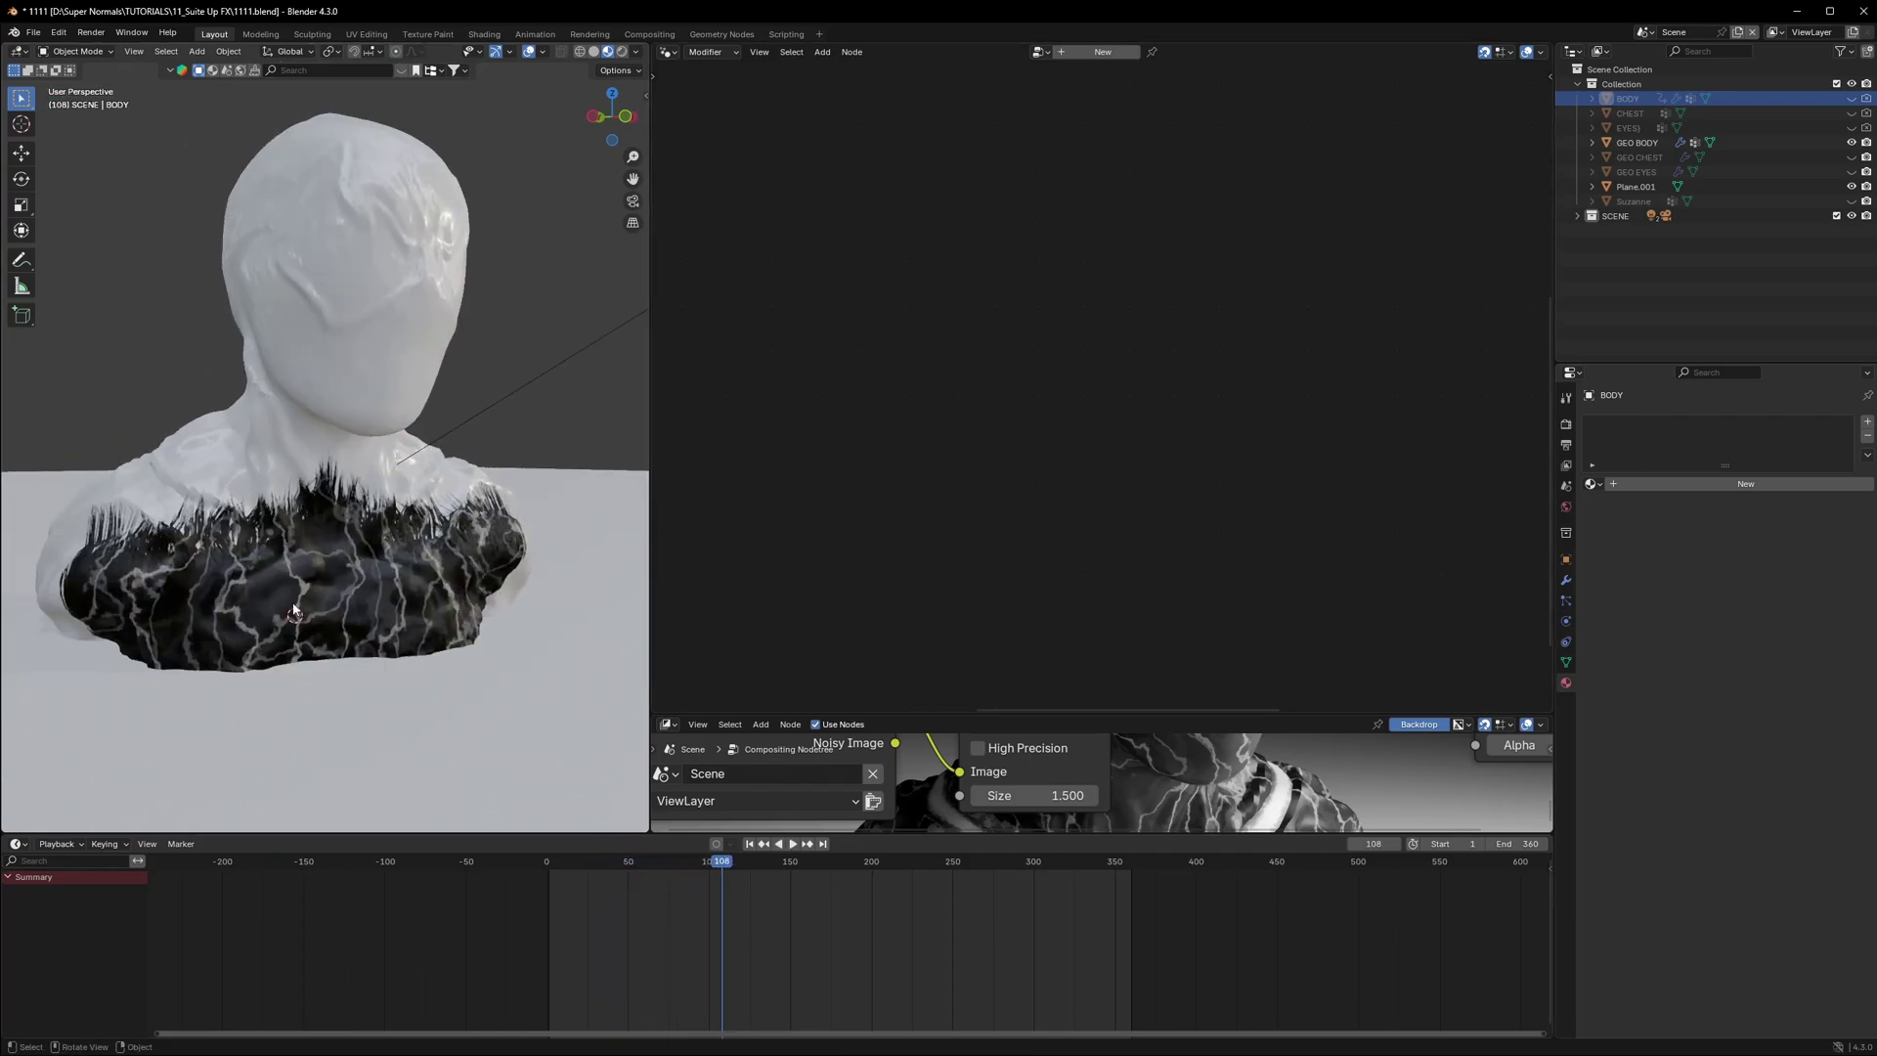
{"action": "middle_click_drag", "start_coordinate": [293, 607], "coordinate": [314, 609]}
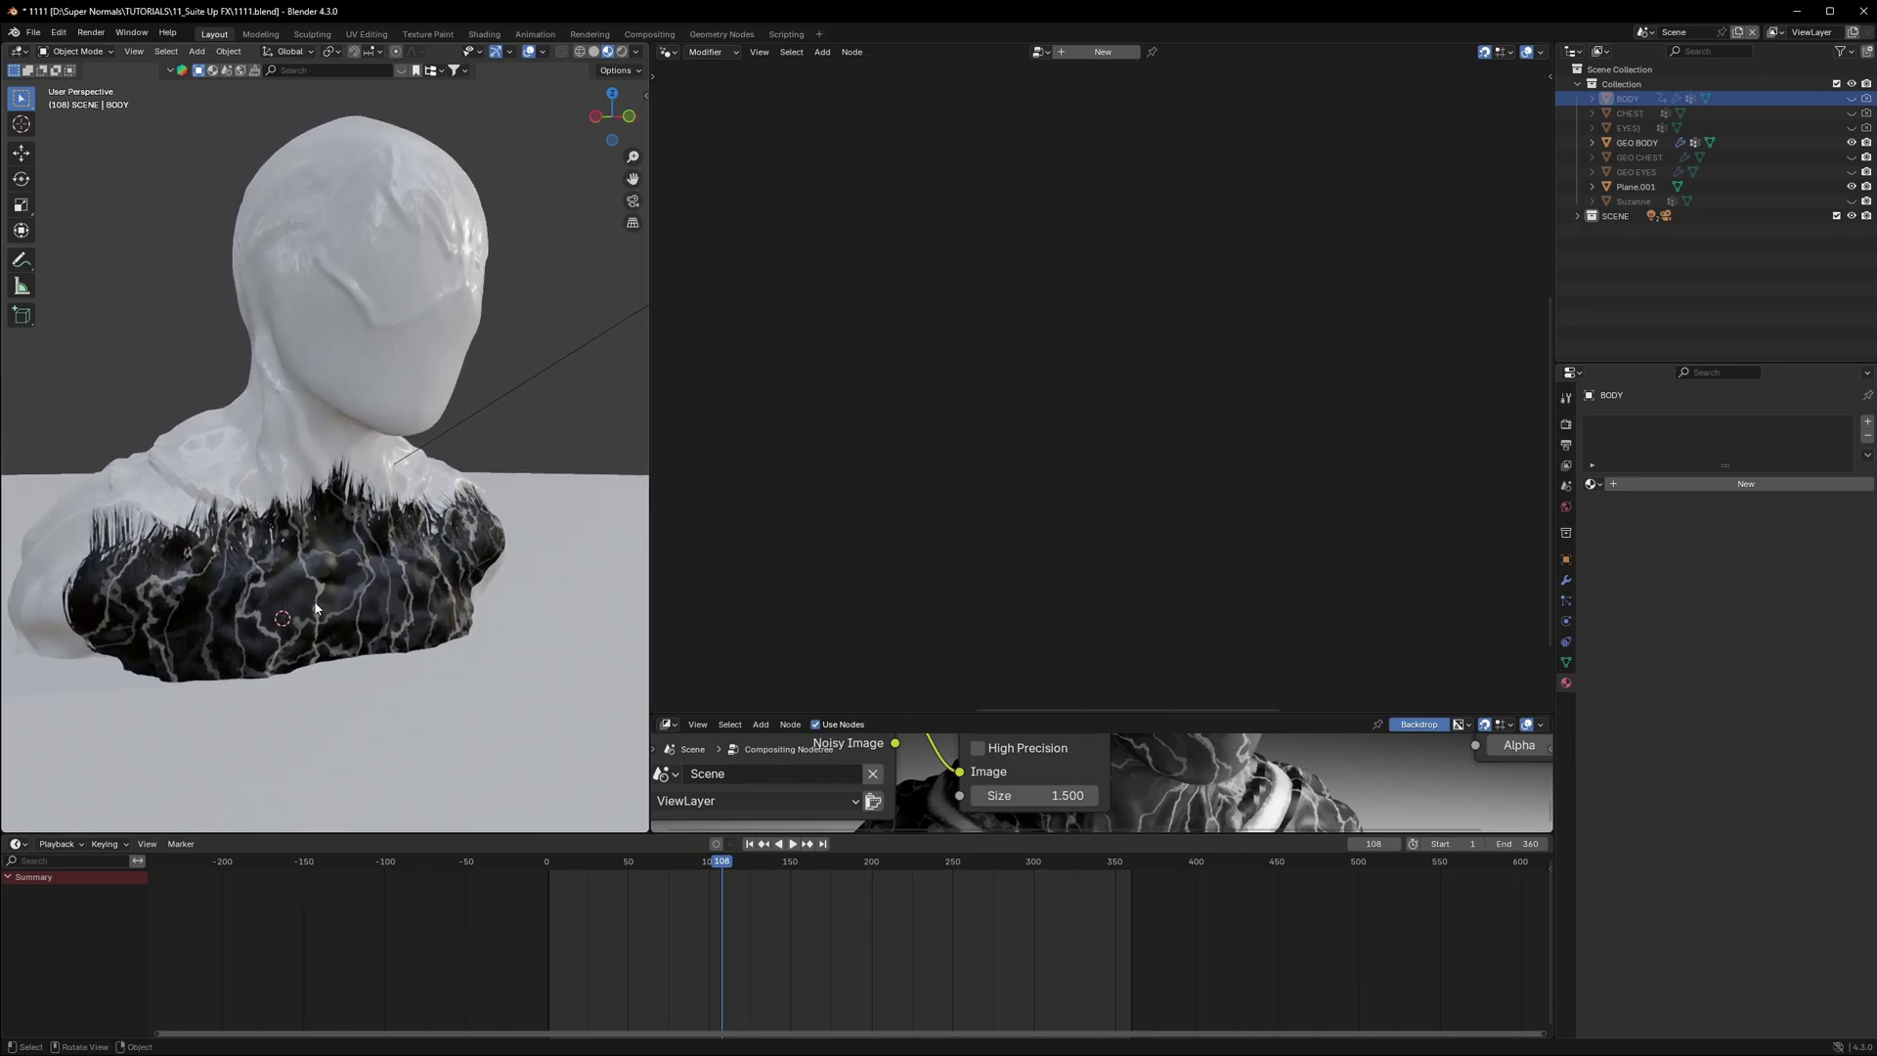
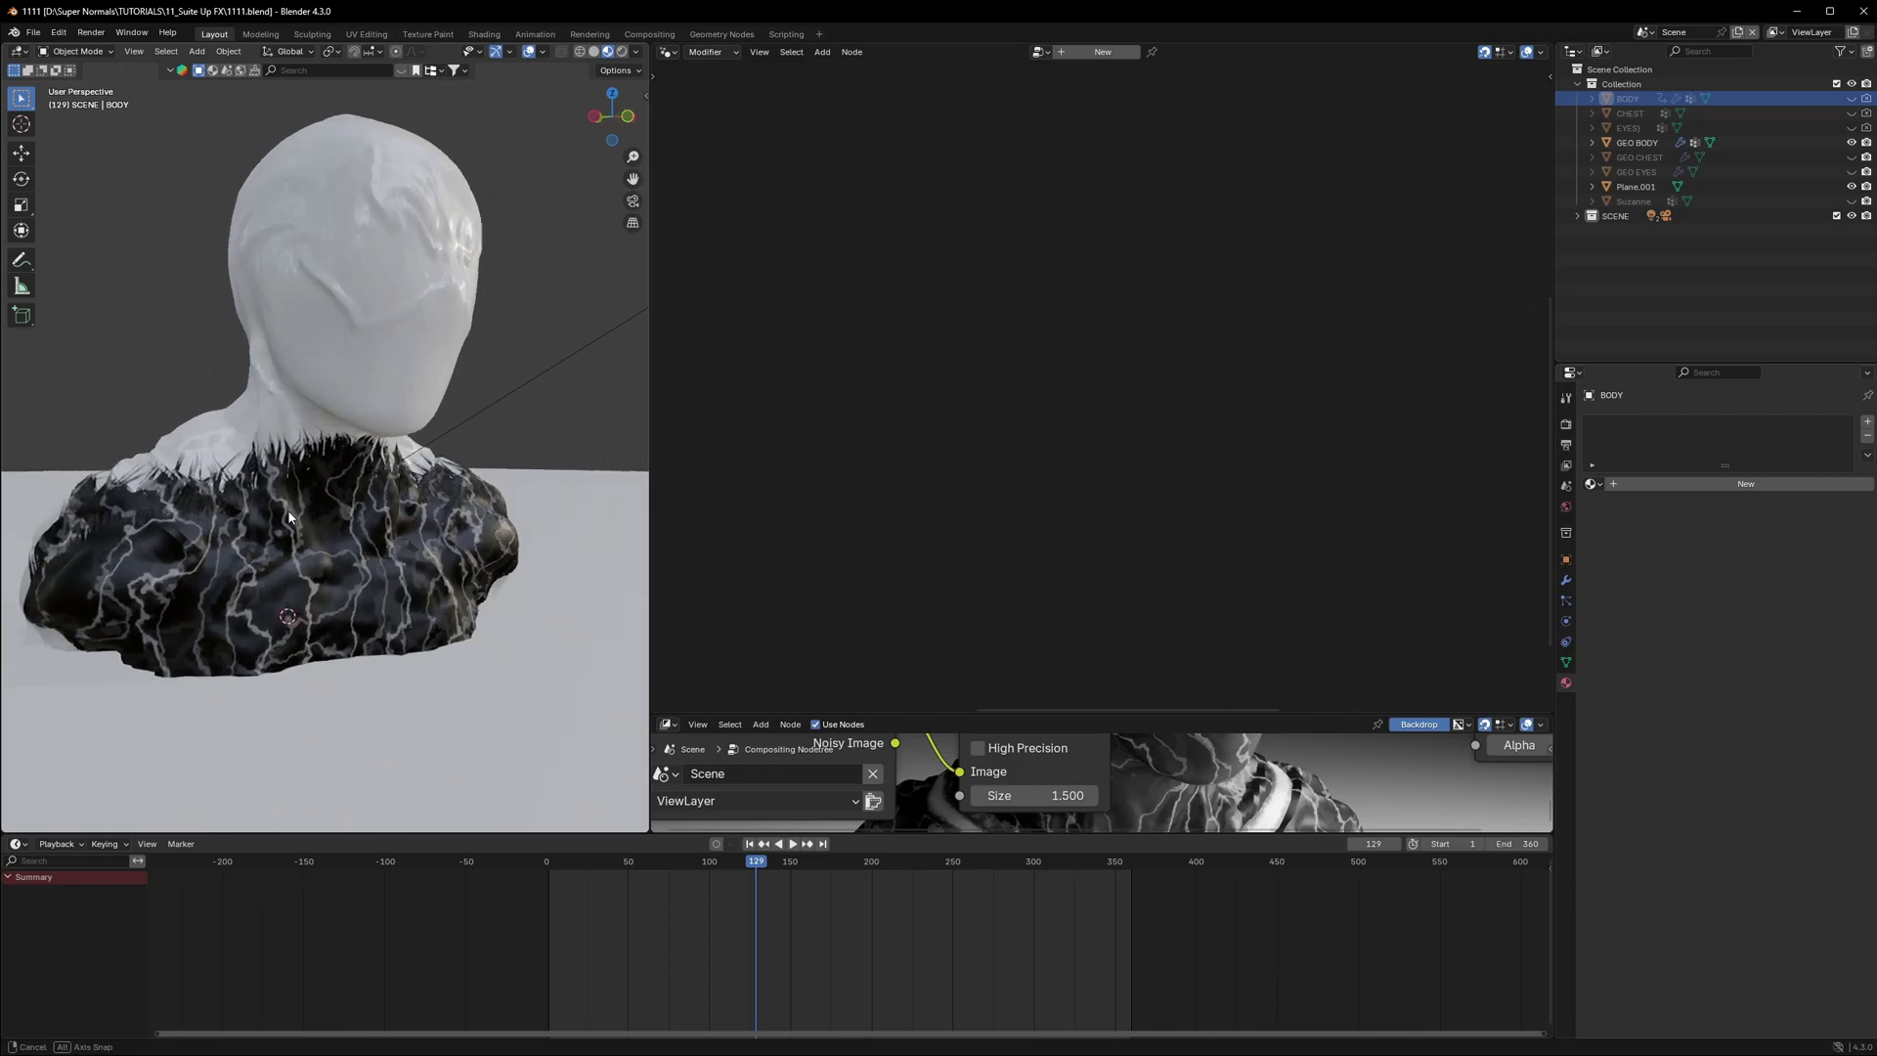
Step: Select GEO BODY and reposition the Divide, Geometry Proximity, Add and Scale node group below Set Position in its node tree
{"action": "left_click", "coordinate": [354, 512]}
{"action": "scroll", "coordinate": [964, 415], "scroll_direction": "up", "scroll_amount": 4}
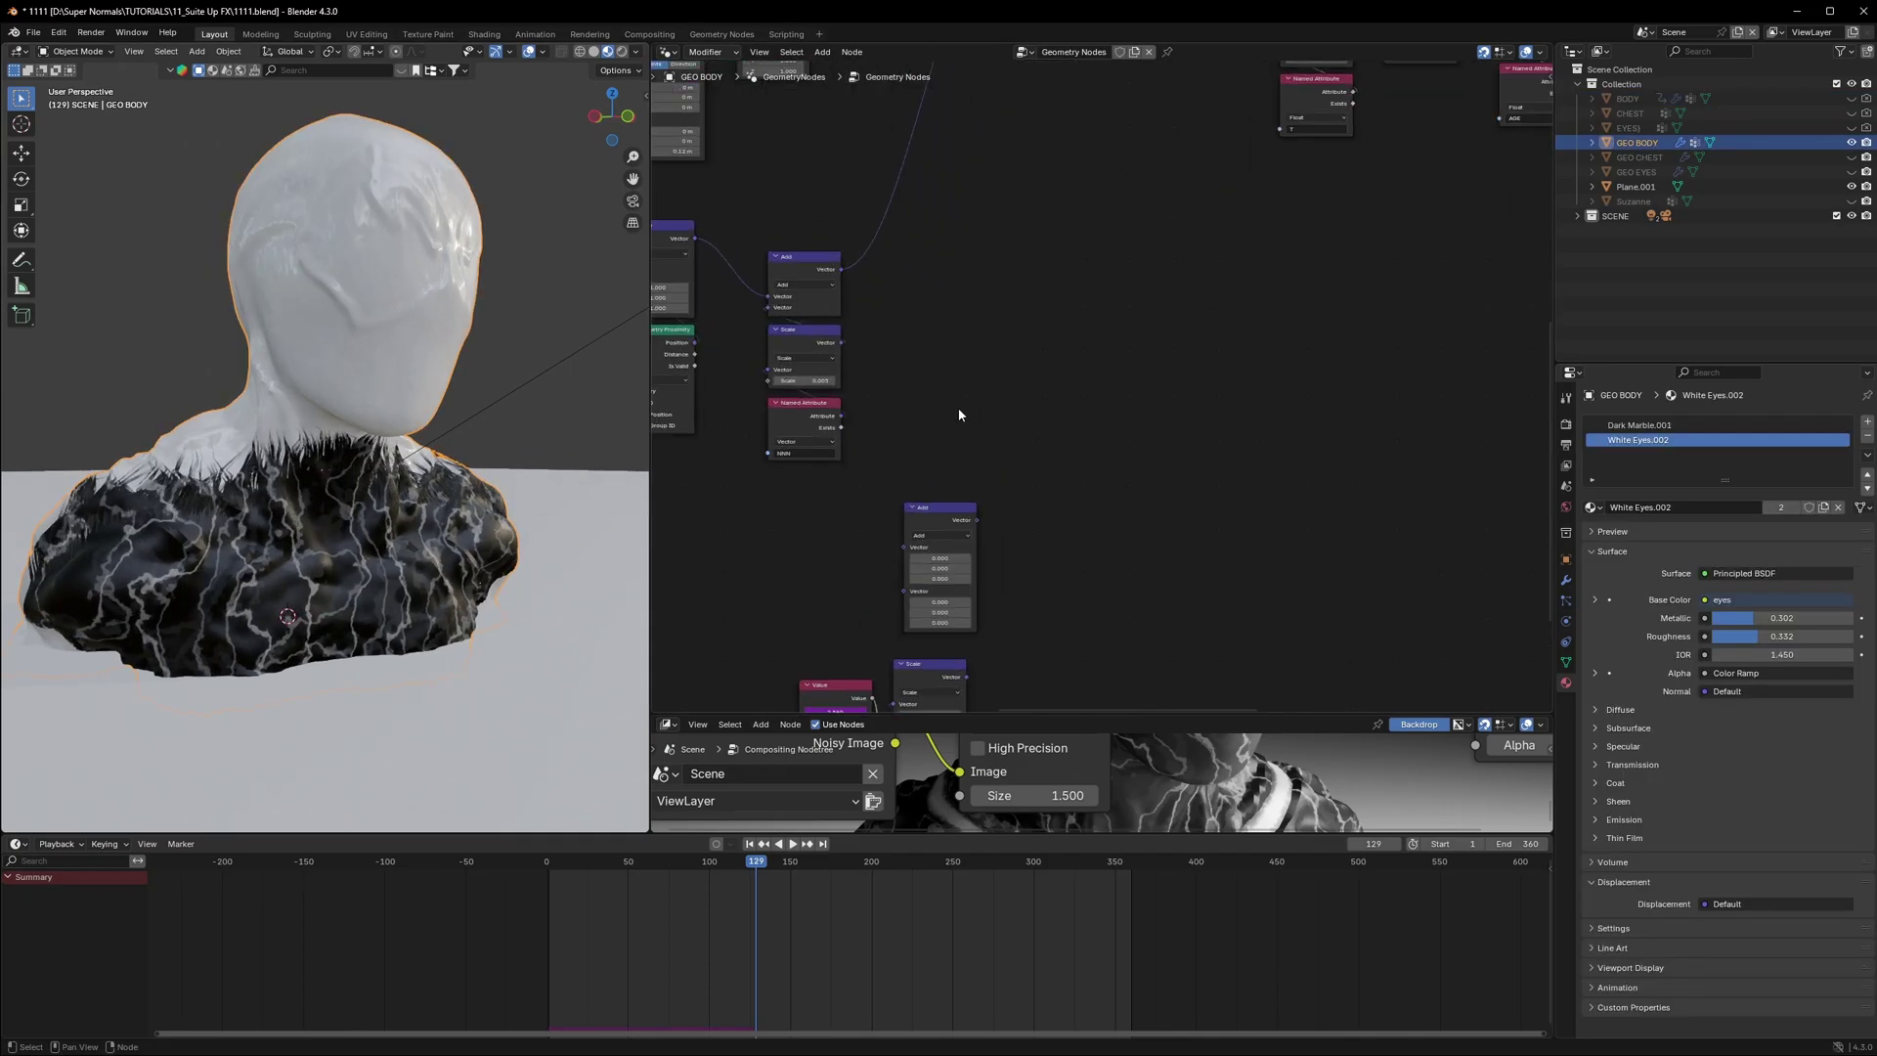
{"action": "middle_click_drag", "start_coordinate": [994, 328], "coordinate": [1089, 466]}
{"action": "scroll", "coordinate": [1133, 483], "scroll_direction": "down", "scroll_amount": 2}
{"action": "middle_click_drag", "start_coordinate": [1058, 377], "coordinate": [1193, 399]}
{"action": "left_click_drag", "start_coordinate": [1201, 640], "coordinate": [758, 451]}
{"action": "key", "text": "g"}
{"action": "left_click", "coordinate": [1027, 422]}
{"action": "left_click", "coordinate": [1016, 395]}
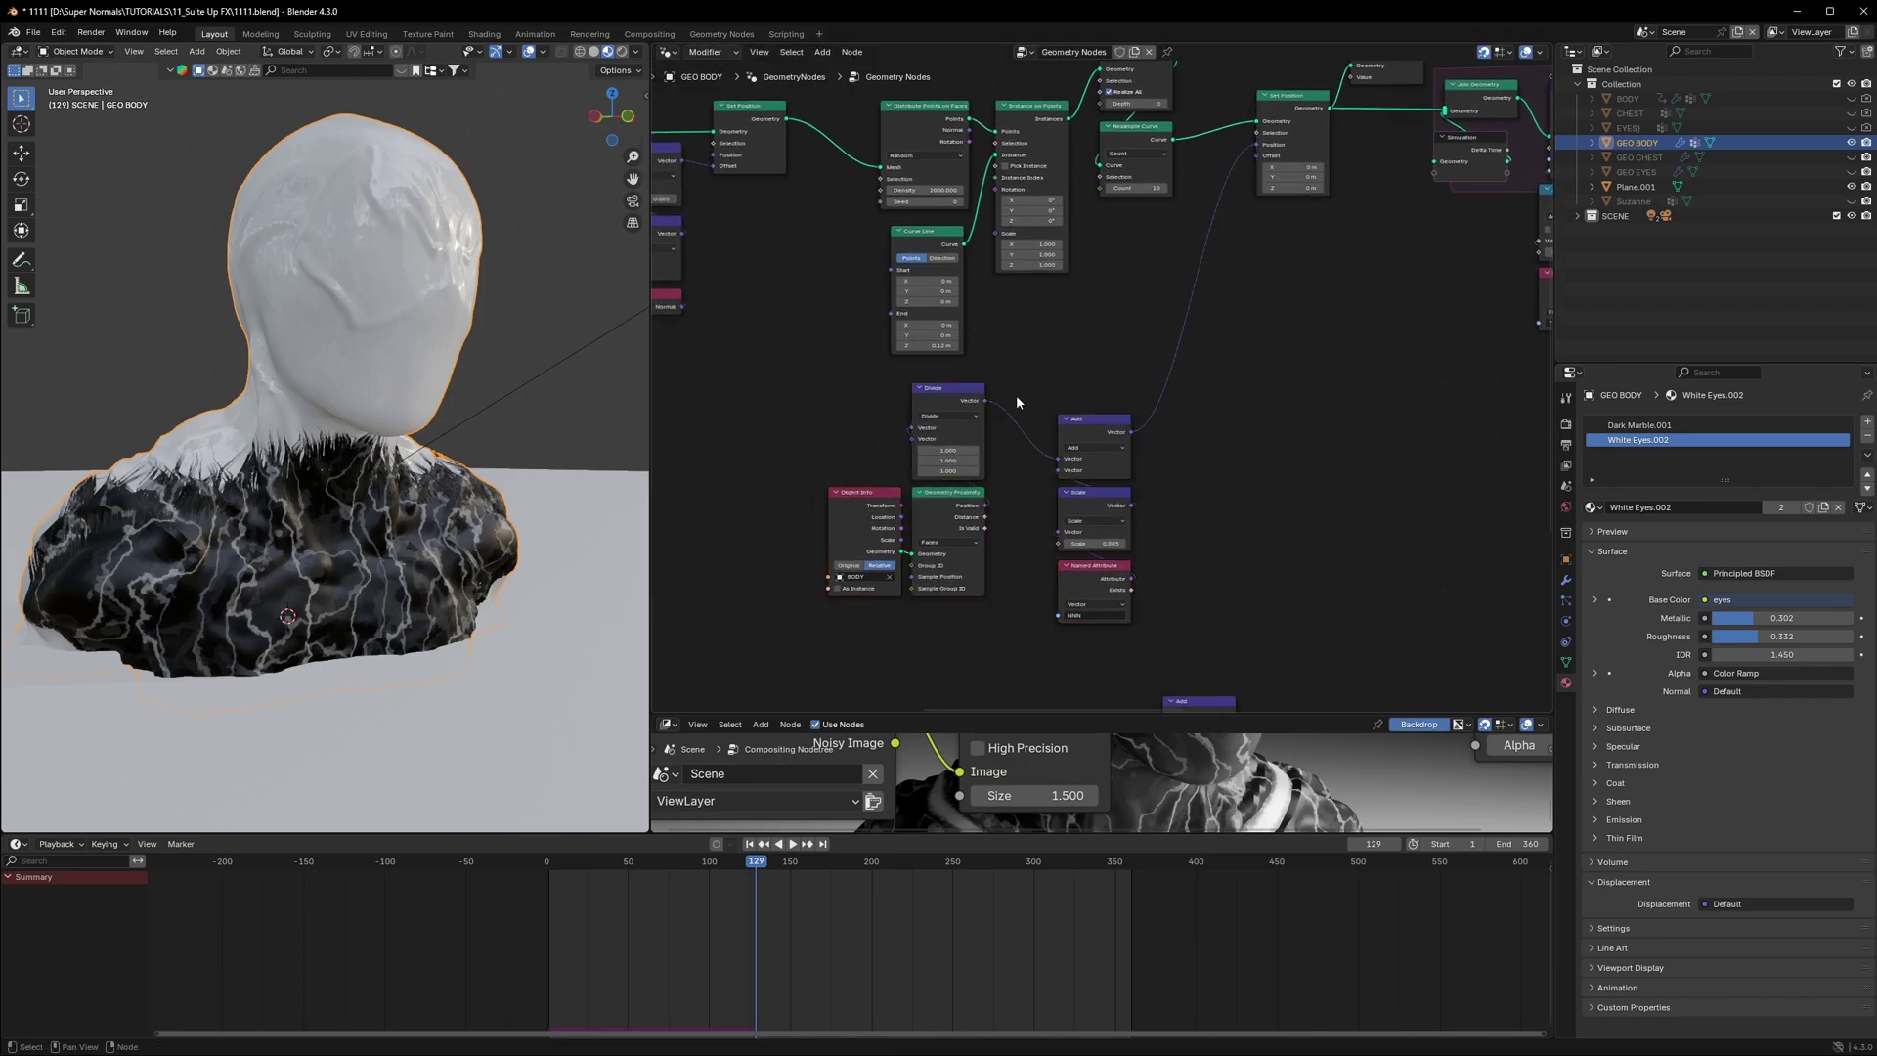
Step: Detach and delete the Divide node, and move Object Info and Geometry Proximity close to the Add and Scale nodes
{"action": "scroll", "coordinate": [1017, 395], "scroll_direction": "up", "scroll_amount": 4}
{"action": "left_click_drag", "start_coordinate": [876, 406], "coordinate": [960, 345], "text": "alt"}
{"action": "key", "text": "x"}
{"action": "left_click_drag", "start_coordinate": [926, 463], "coordinate": [748, 634]}
{"action": "key", "text": "g"}
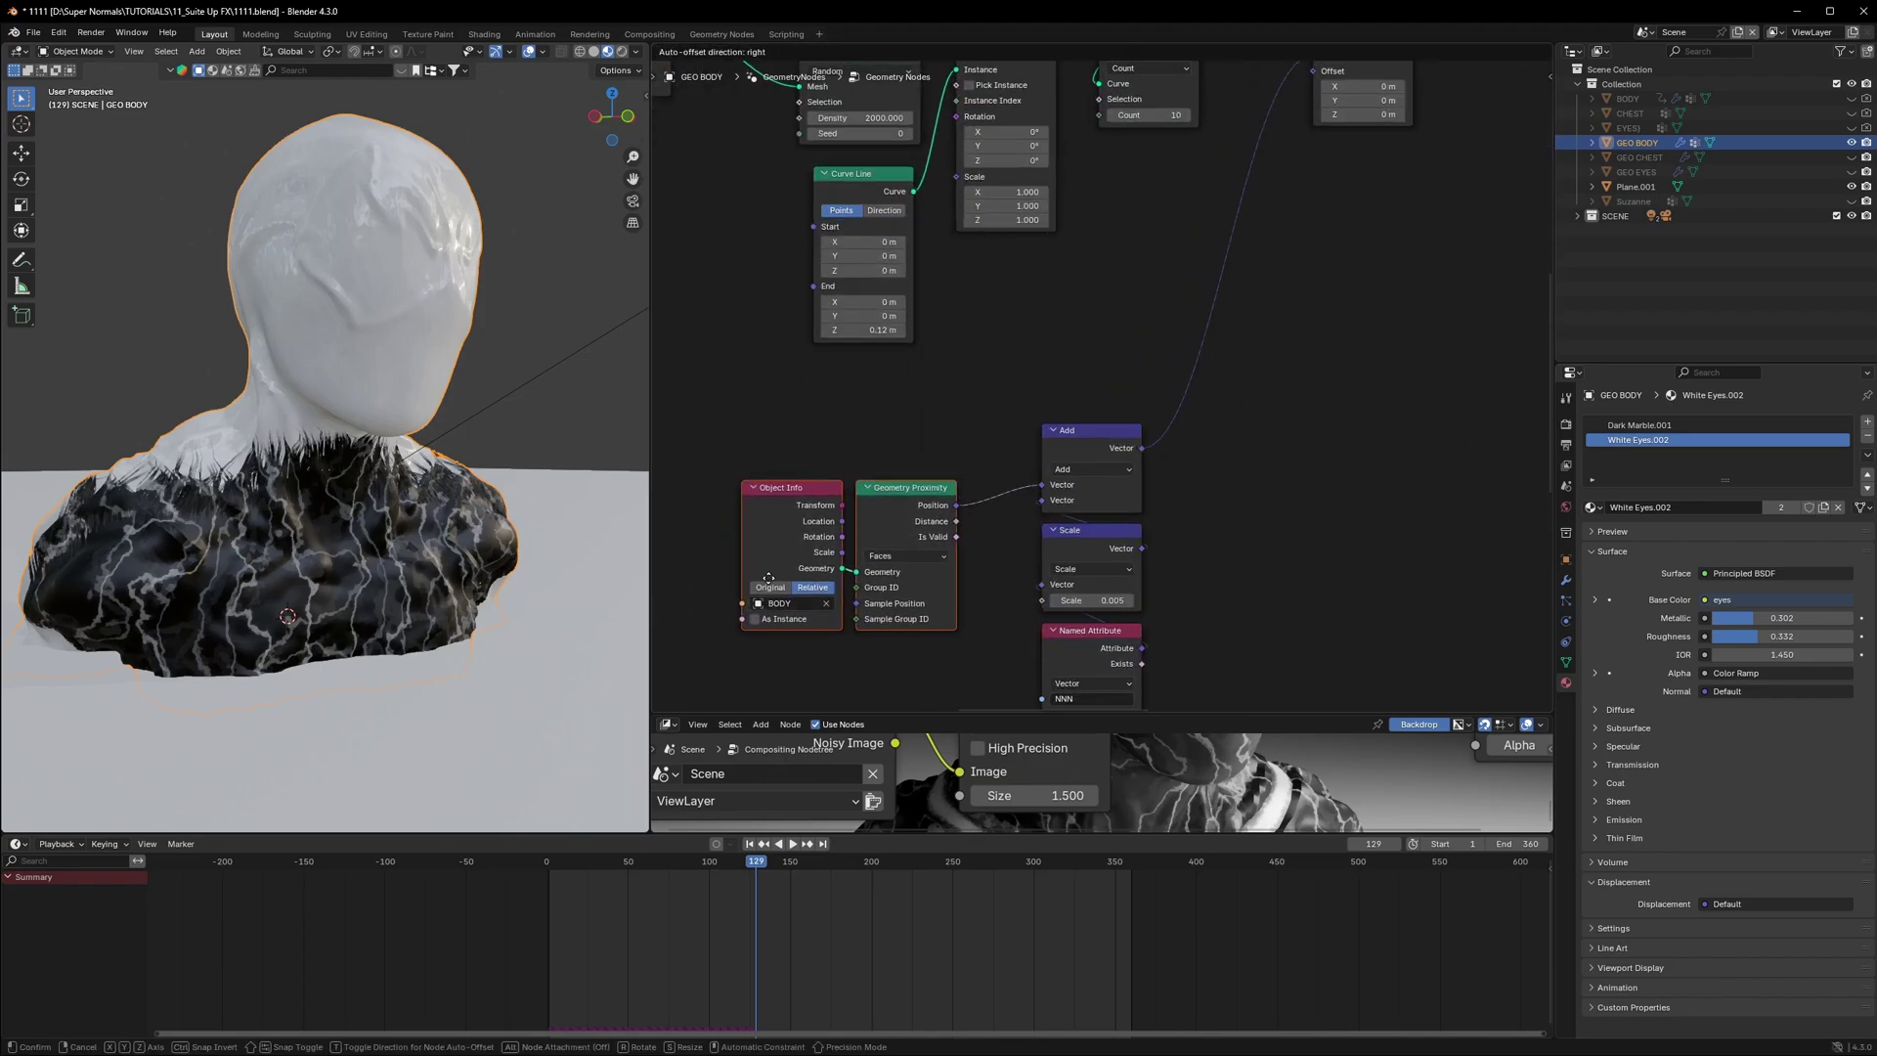
{"action": "left_click", "coordinate": [766, 560]}
Step: Select the stacked Add, Scale and NNN Named Attribute nodes and move them beside Geometry Proximity
{"action": "scroll", "coordinate": [1103, 381], "scroll_direction": "down", "scroll_amount": 3}
{"action": "middle_click_drag", "start_coordinate": [1103, 380], "coordinate": [964, 437]}
{"action": "left_click_drag", "start_coordinate": [964, 437], "coordinate": [940, 645]}
{"action": "key", "text": "g"}
{"action": "left_click", "coordinate": [910, 621]}
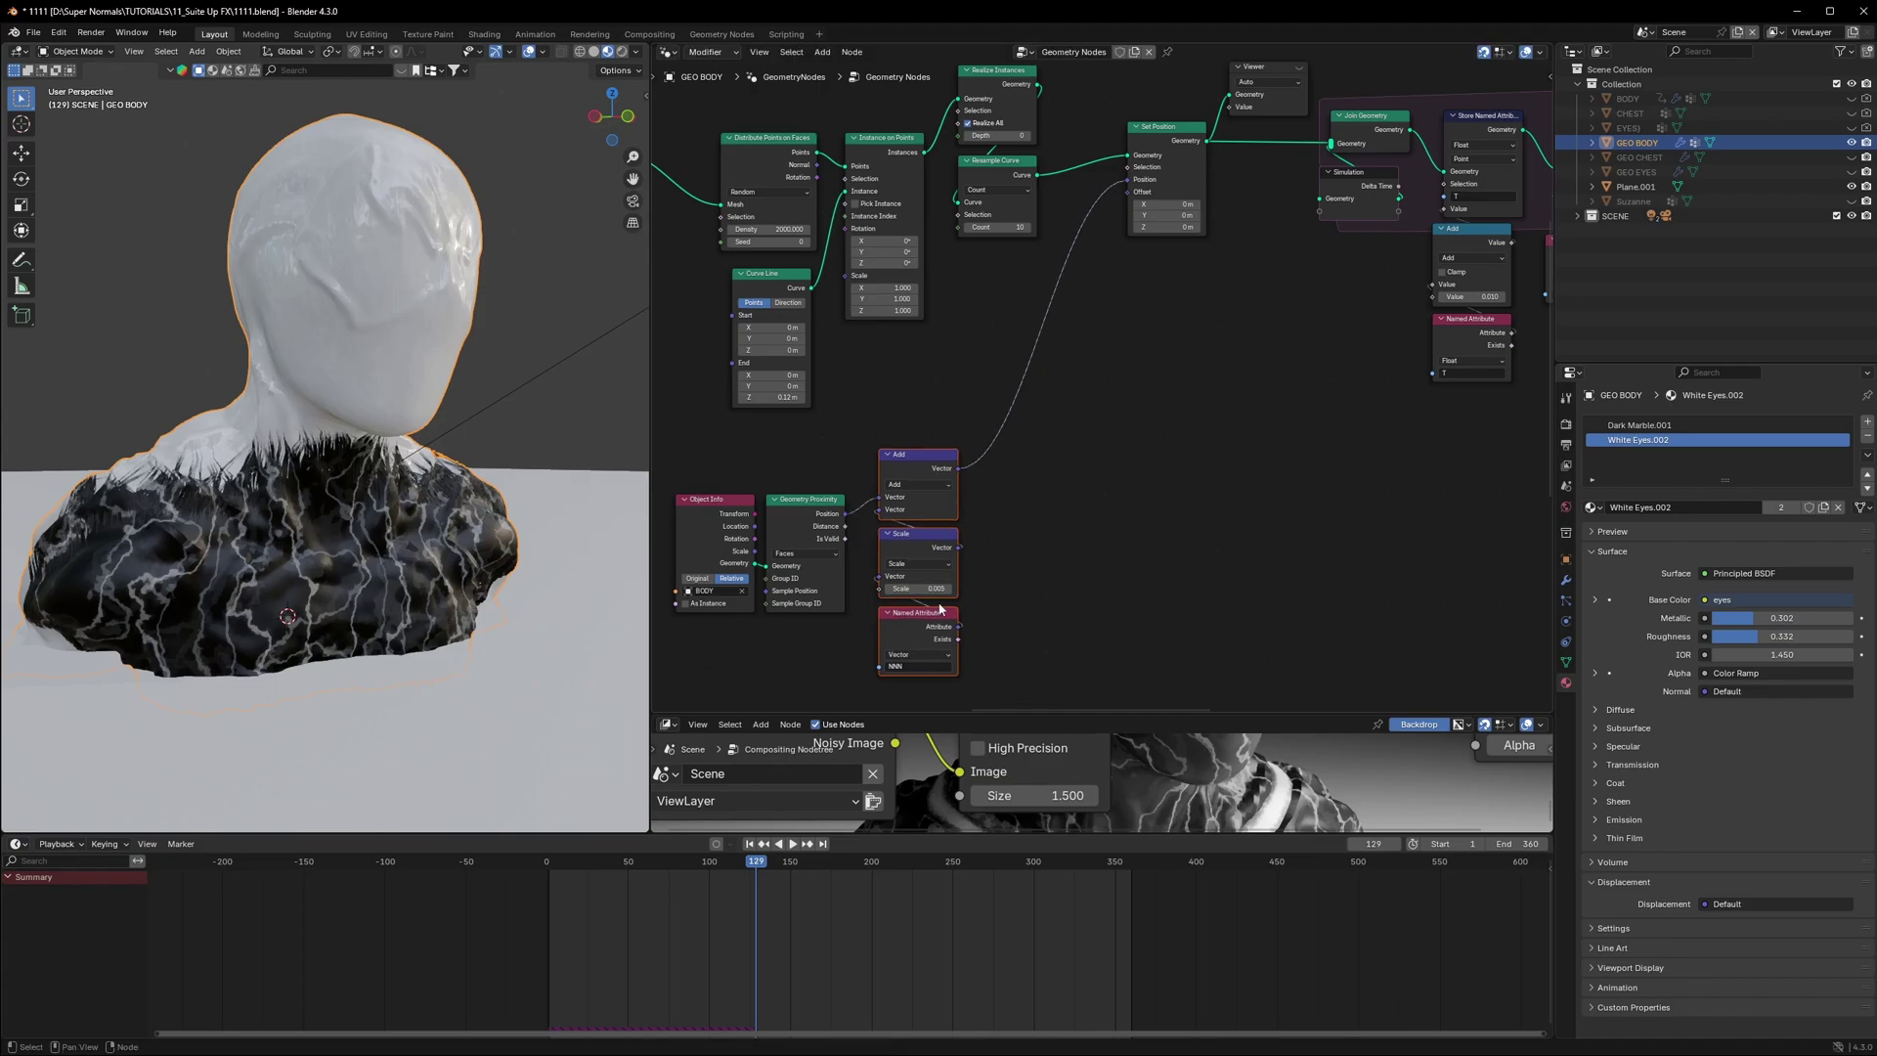
Step: Duplicate the Add and Scale nodes, feeding the original Add and the new Scale into the new Add node
{"action": "scroll", "coordinate": [841, 523], "scroll_direction": "up", "scroll_amount": 1}
{"action": "key", "text": "shift+d"}
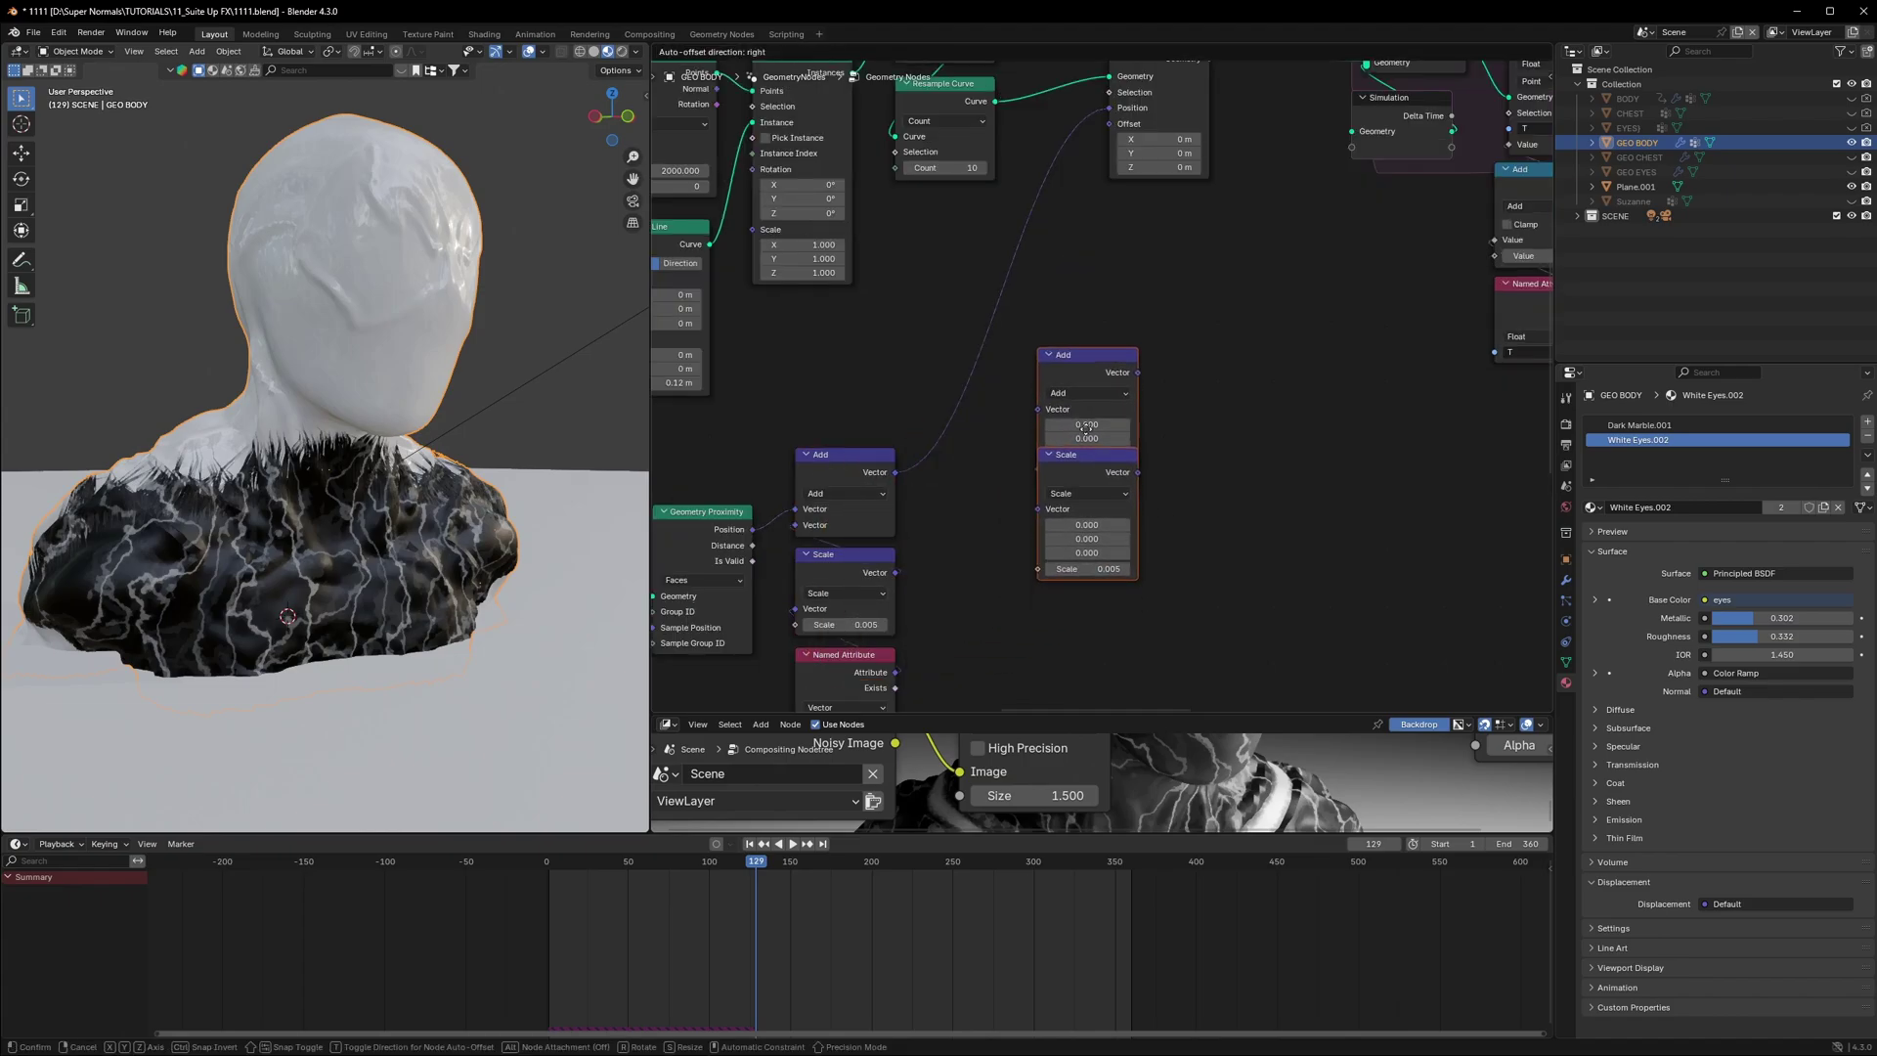
{"action": "left_click", "coordinate": [1085, 408]}
{"action": "left_click_drag", "start_coordinate": [1080, 442], "coordinate": [1080, 485]}
{"action": "left_click_drag", "start_coordinate": [896, 472], "coordinate": [913, 480]}
{"action": "left_click_drag", "start_coordinate": [1050, 413], "coordinate": [1040, 397]}
{"action": "left_click", "coordinate": [1282, 428]}
{"action": "left_click_drag", "start_coordinate": [1094, 485], "coordinate": [1094, 457]}
{"action": "middle_click_drag", "start_coordinate": [1228, 533], "coordinate": [1220, 401]}
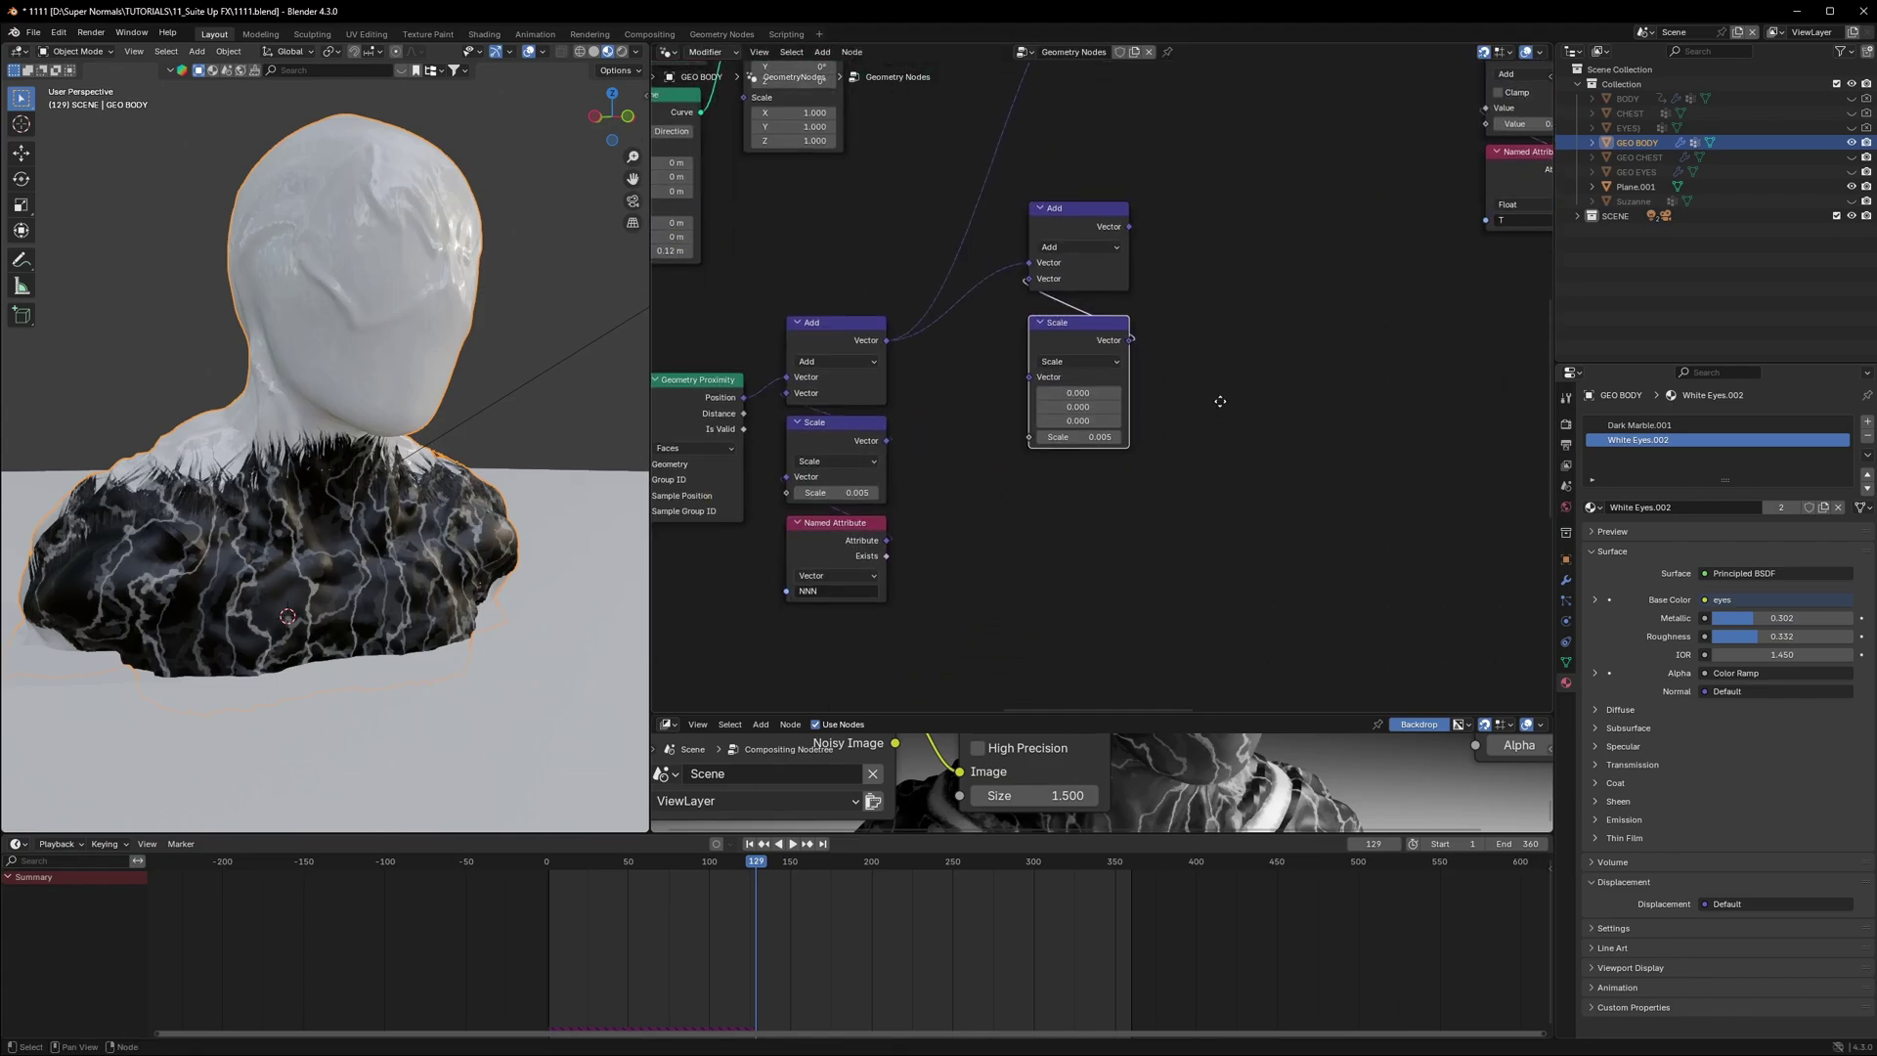
Step: Add a Noise Texture feeding Fac into the new Scale node, and connect the new Add to Set Position's Position input
{"action": "key", "text": "shift+a"}
{"action": "type", "text": "noise"}
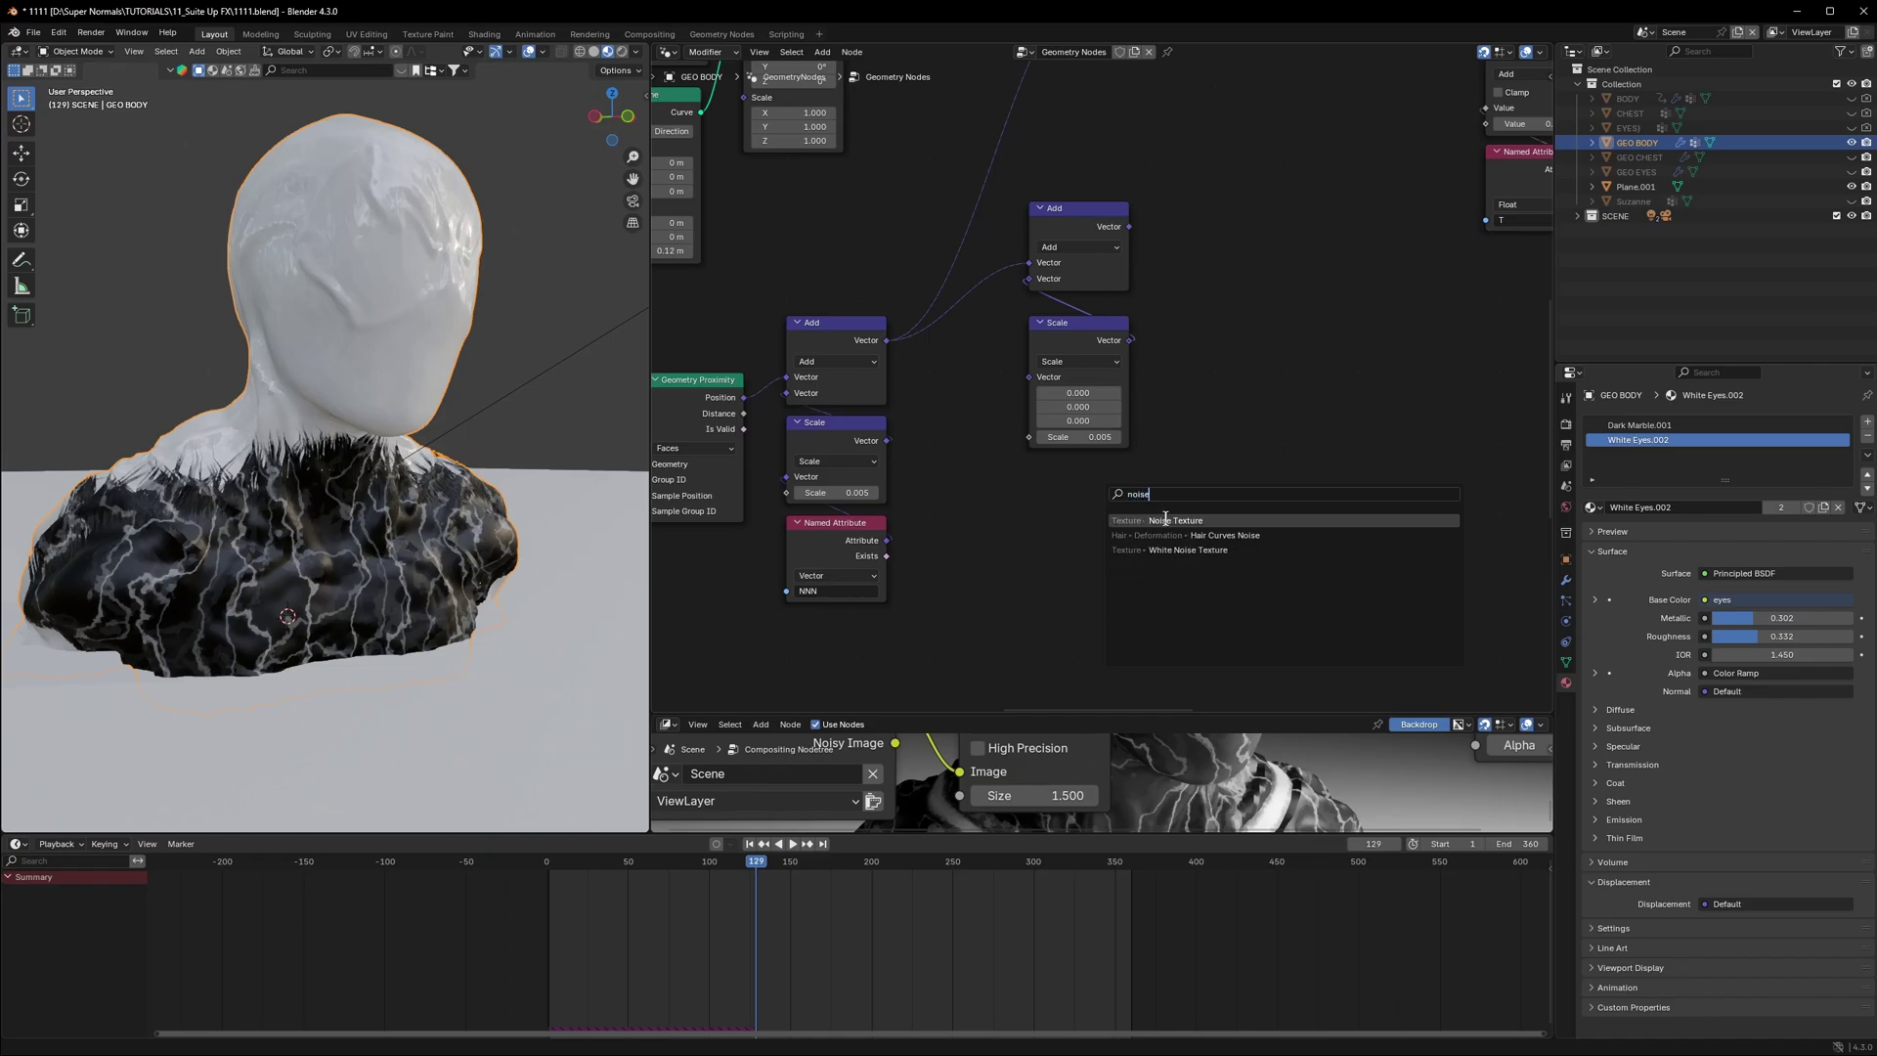
{"action": "left_click", "coordinate": [1165, 520]}
{"action": "left_click", "coordinate": [1042, 476]}
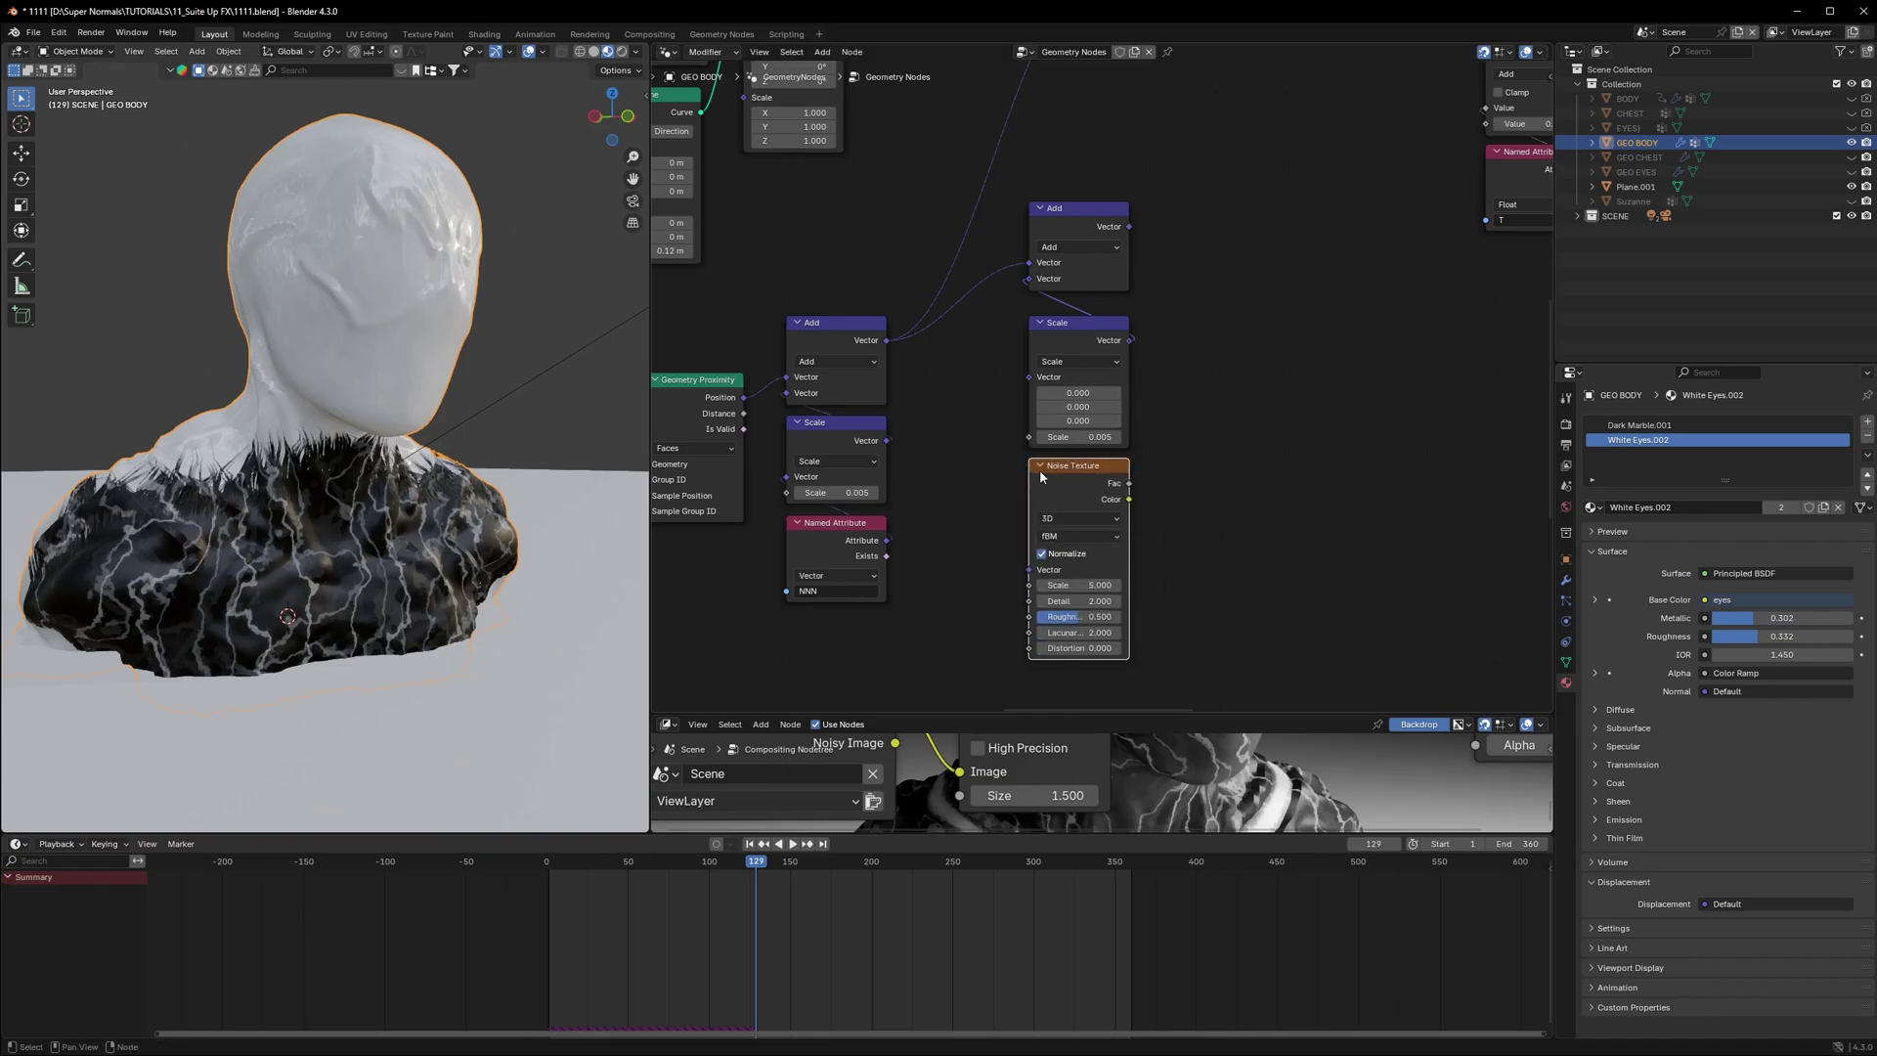
{"action": "left_click_drag", "start_coordinate": [1000, 402], "coordinate": [1026, 378]}
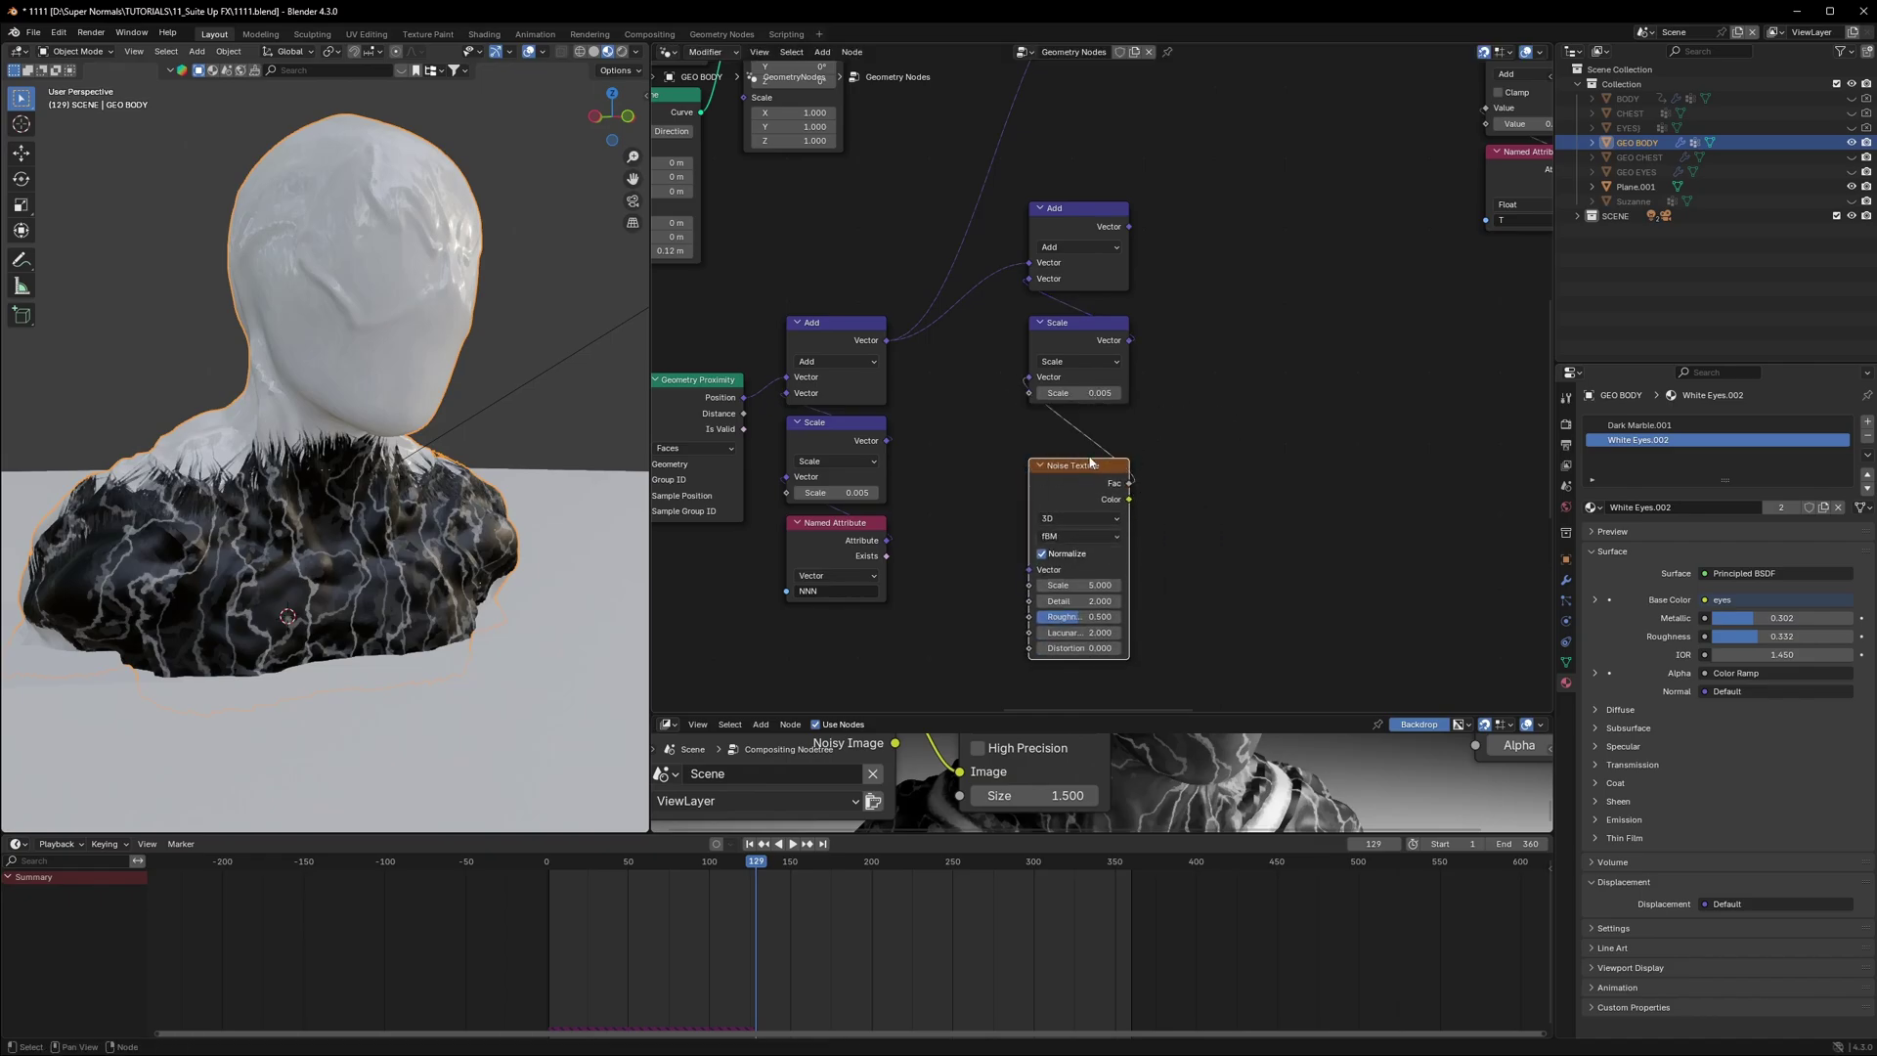
{"action": "middle_click_drag", "start_coordinate": [1139, 231], "coordinate": [1112, 474]}
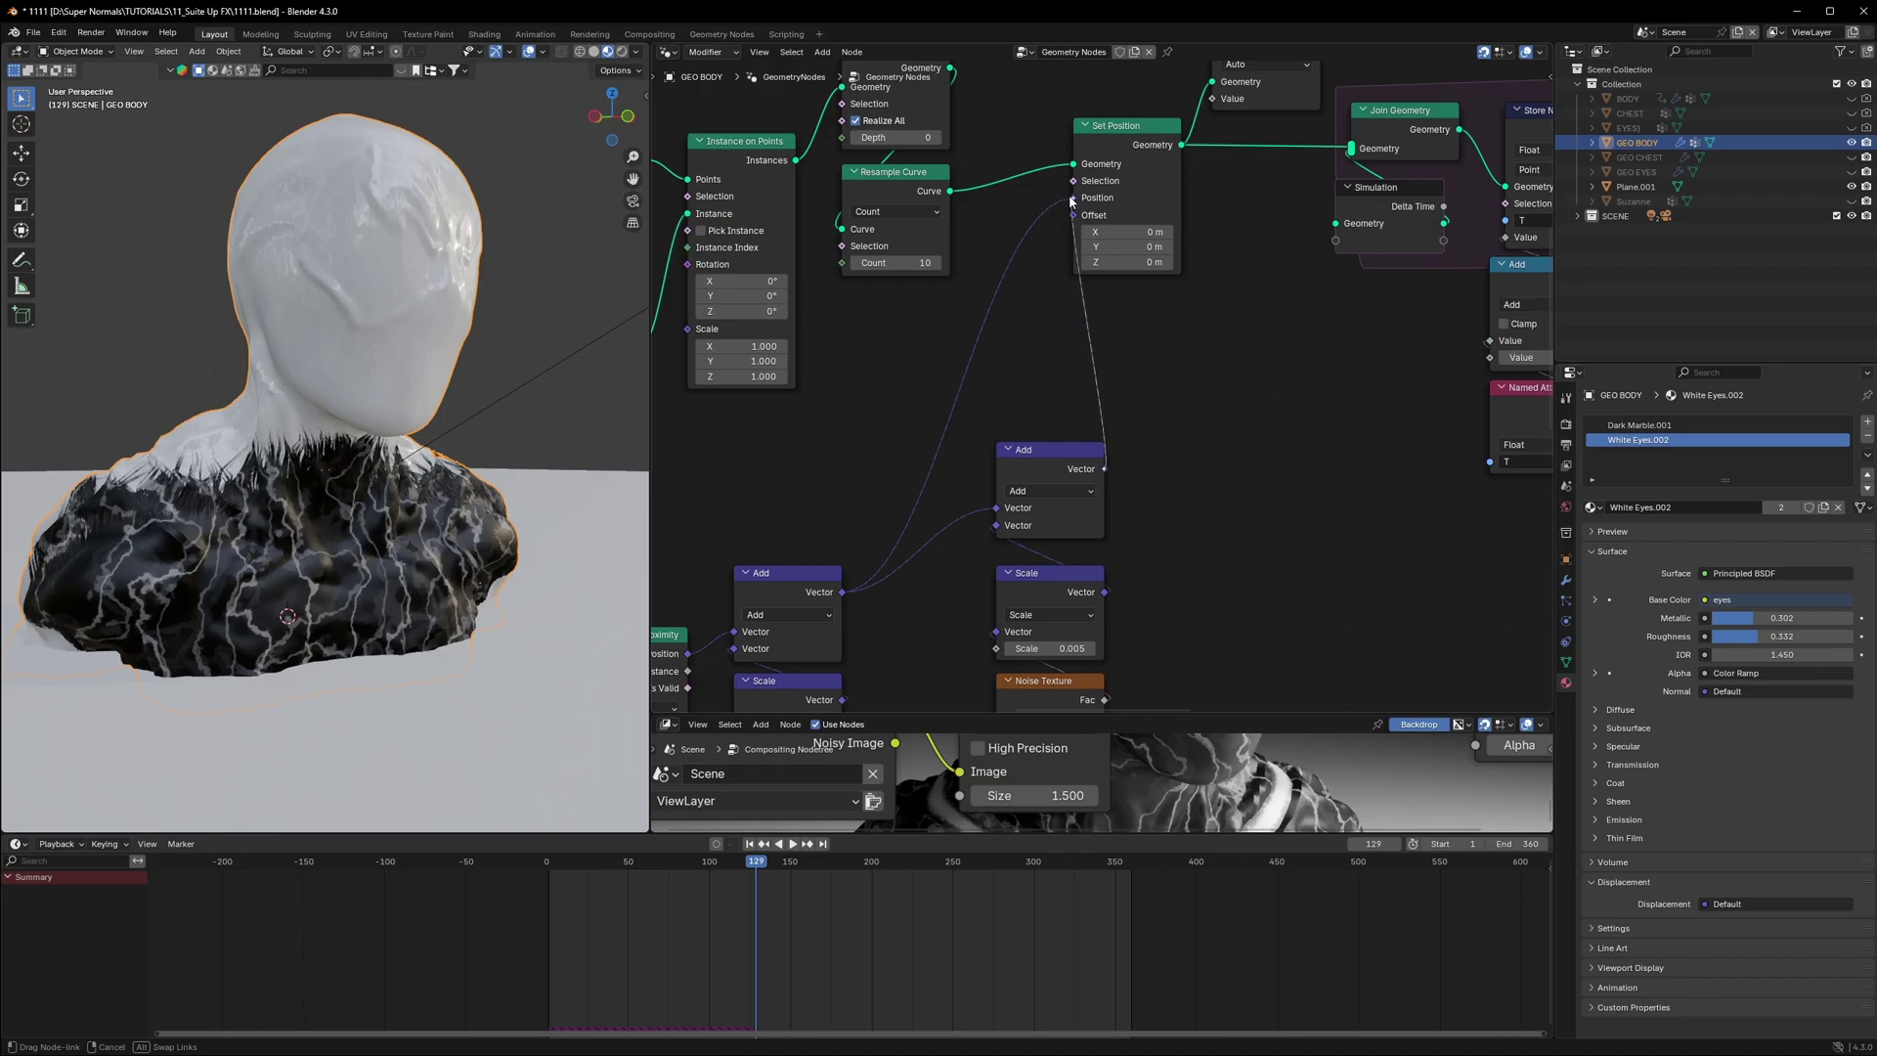
{"action": "left_click_drag", "start_coordinate": [1070, 200], "coordinate": [1072, 198]}
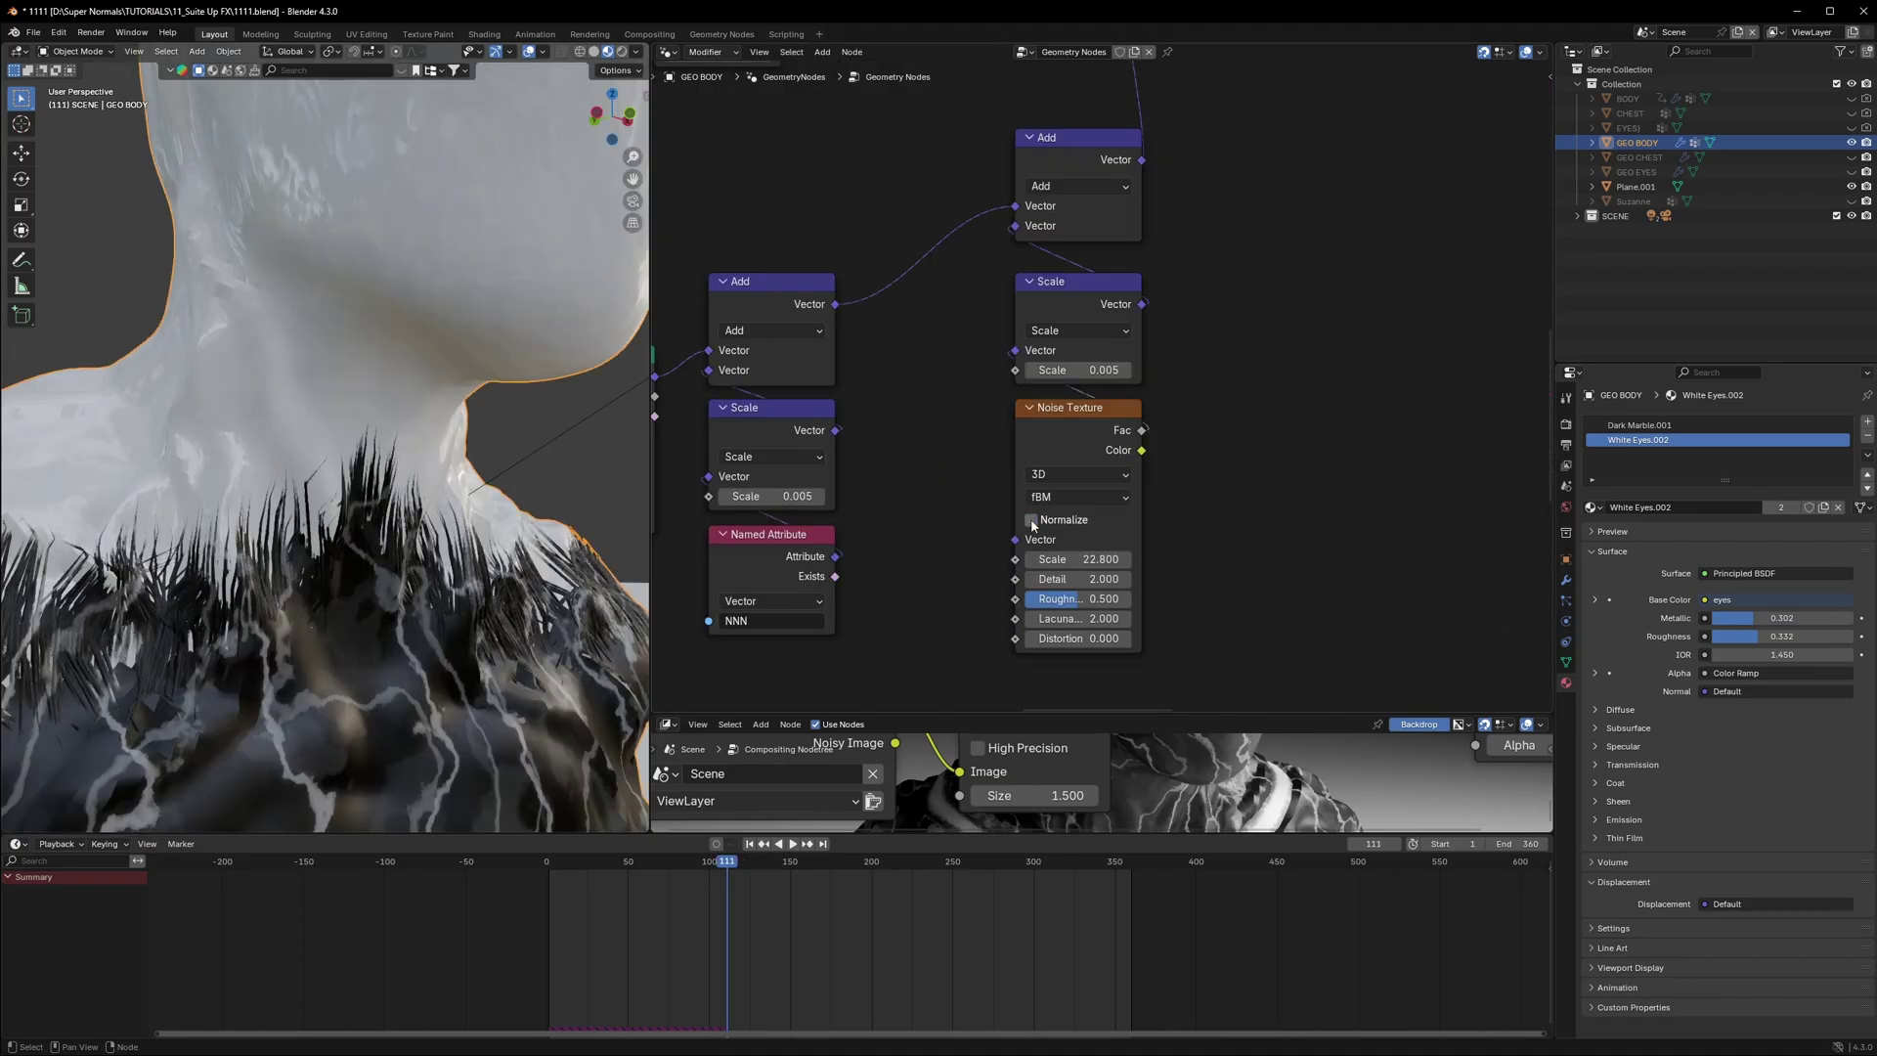
Step: Raise the Noise Texture's scale to 33.400 and set the connected vector Scale node's factor to 0.010
{"action": "left_click_drag", "start_coordinate": [1074, 561], "coordinate": [1139, 560]}
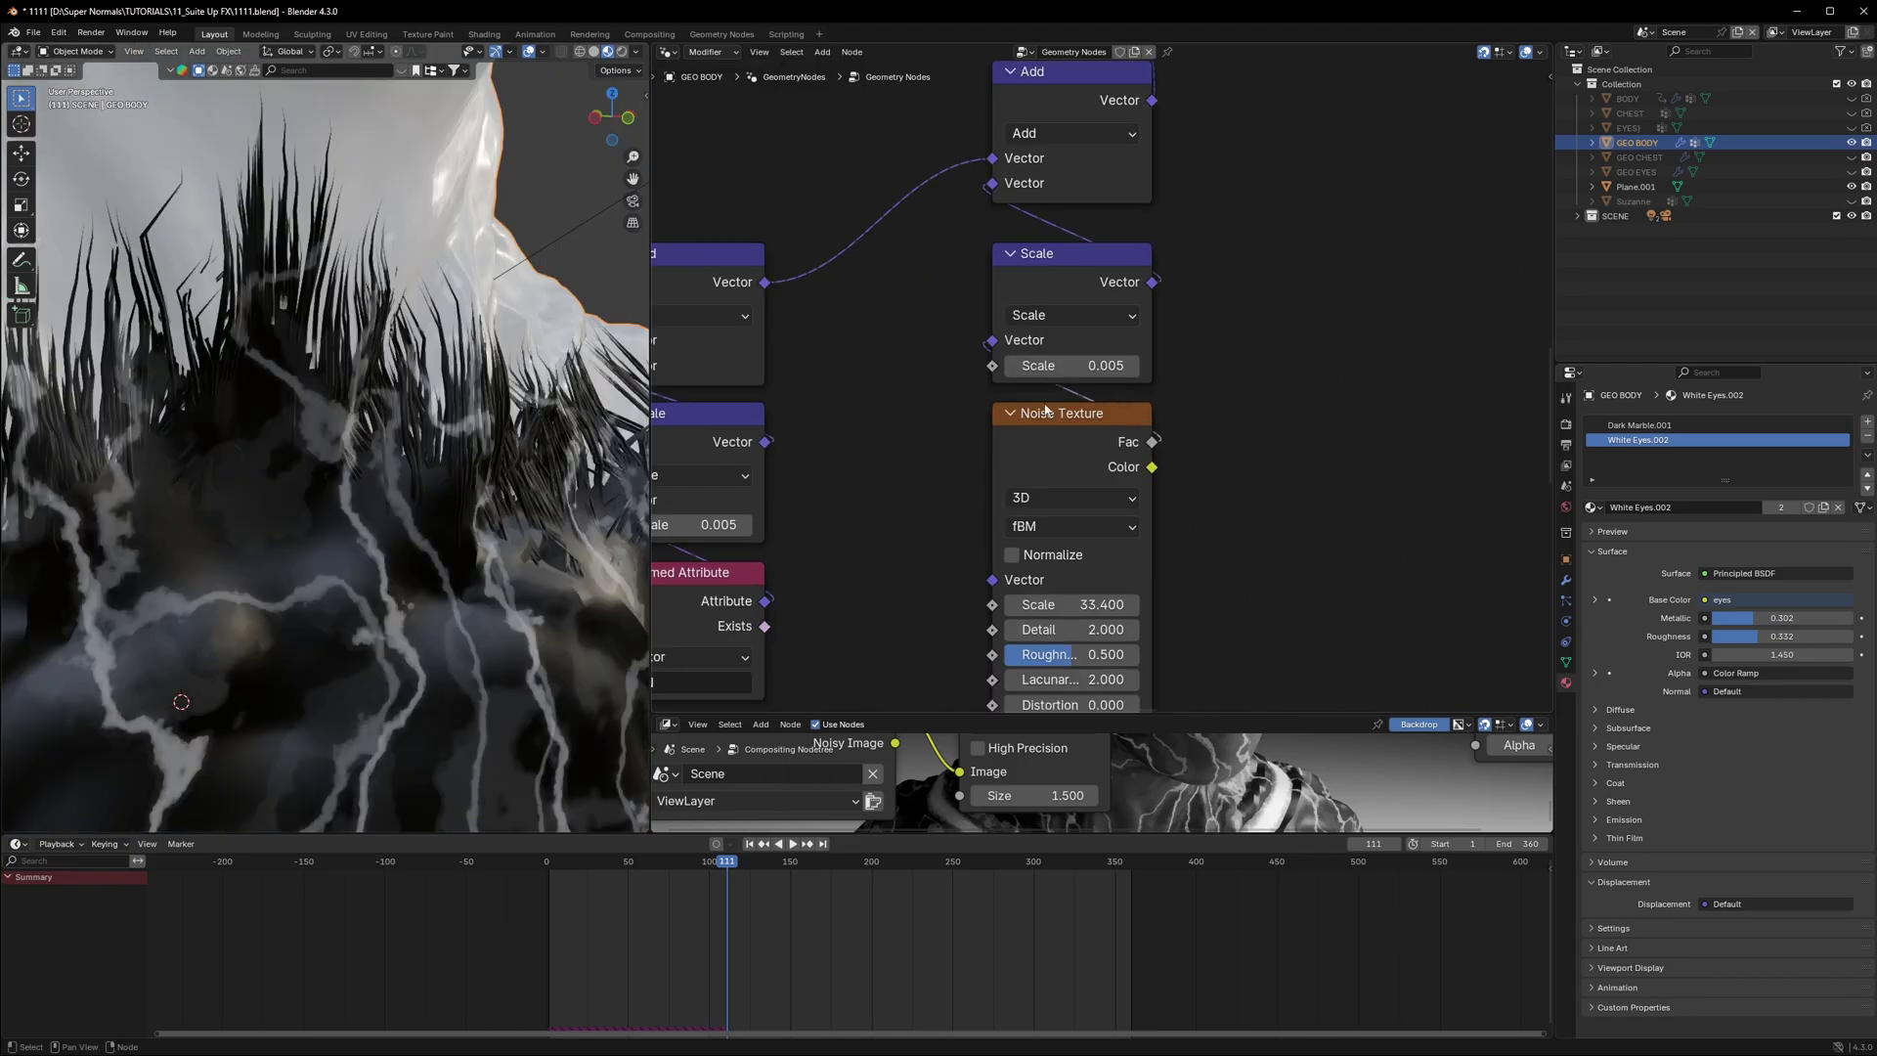
{"action": "scroll", "coordinate": [1044, 408], "scroll_direction": "up", "scroll_amount": 3}
{"action": "middle_click_drag", "start_coordinate": [927, 389], "coordinate": [924, 487]}
{"action": "scroll", "coordinate": [1072, 372], "scroll_direction": "down", "scroll_amount": 1}
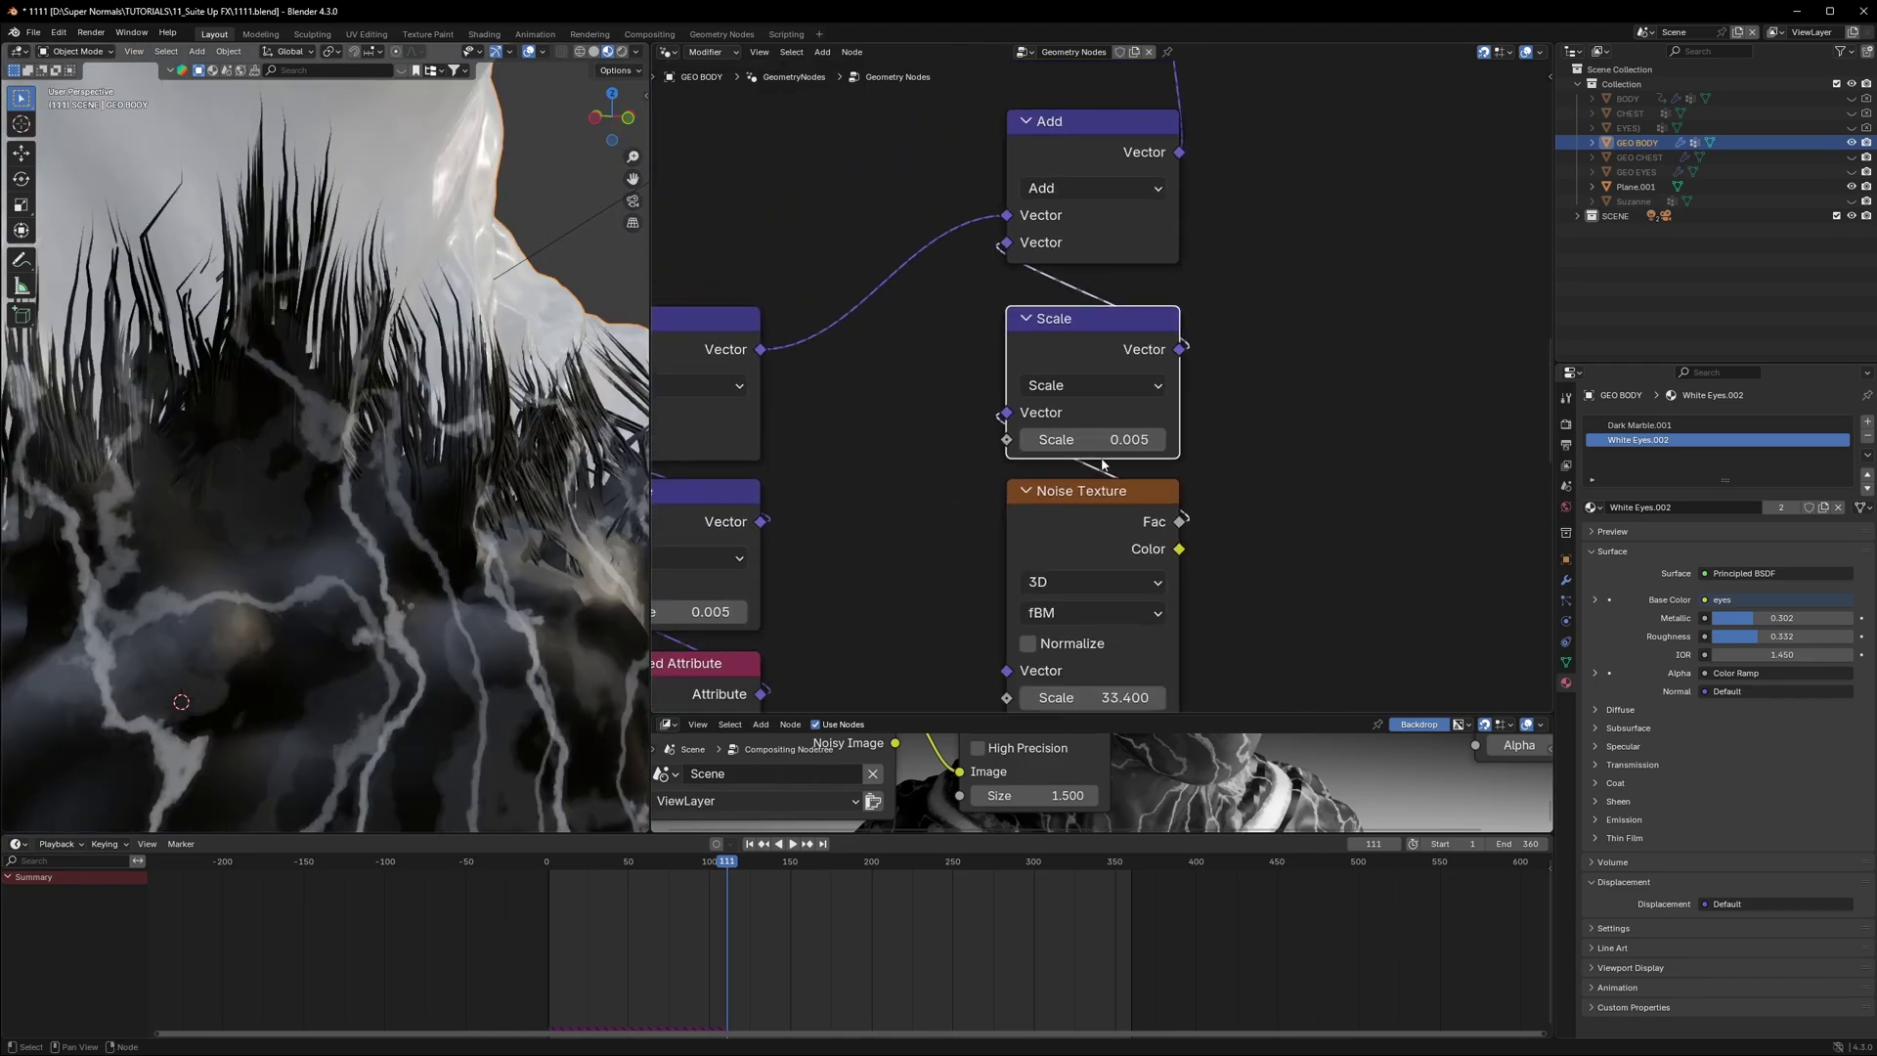
{"action": "left_click", "coordinate": [1076, 441]}
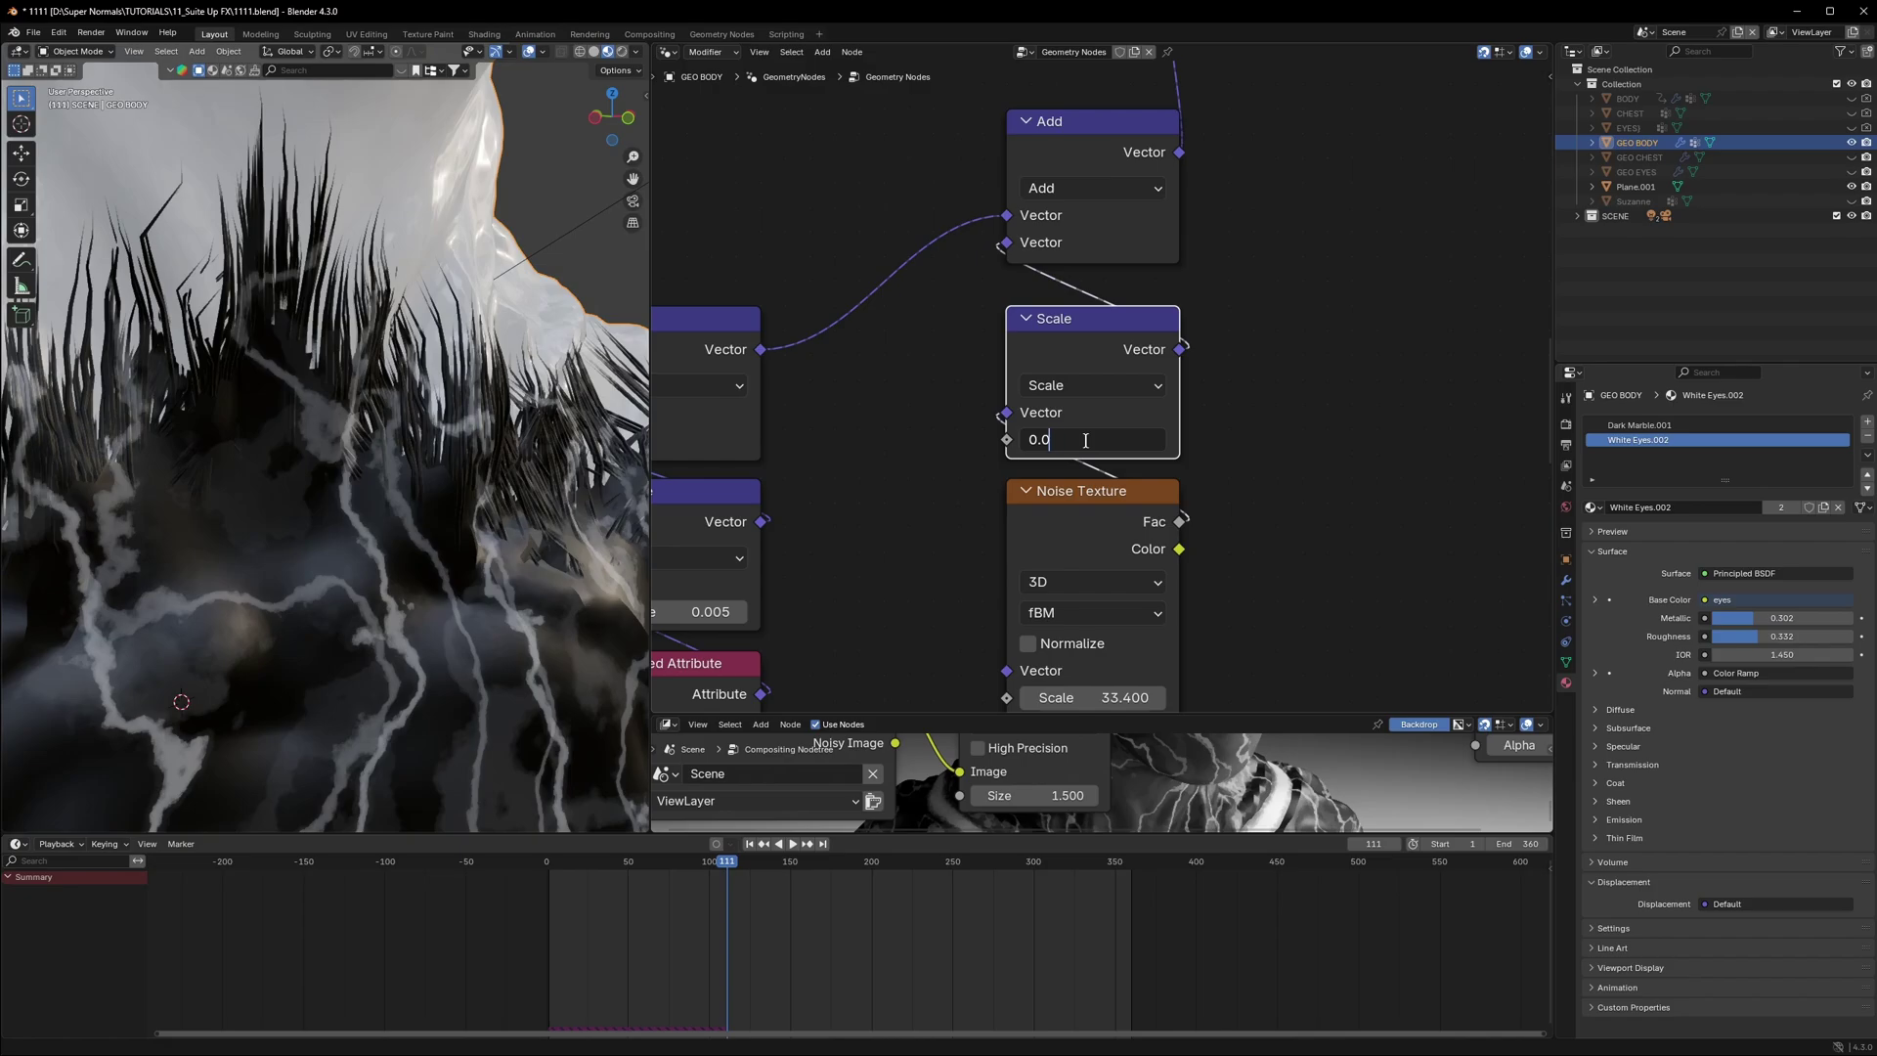
{"action": "key", "text": "Return"}
Step: Increase the Noise Texture's scale to 59.000 to add finer variation to the strands
{"action": "middle_click_drag", "start_coordinate": [391, 488], "coordinate": [440, 497]}
{"action": "middle_click_drag", "start_coordinate": [1233, 604], "coordinate": [1252, 451]}
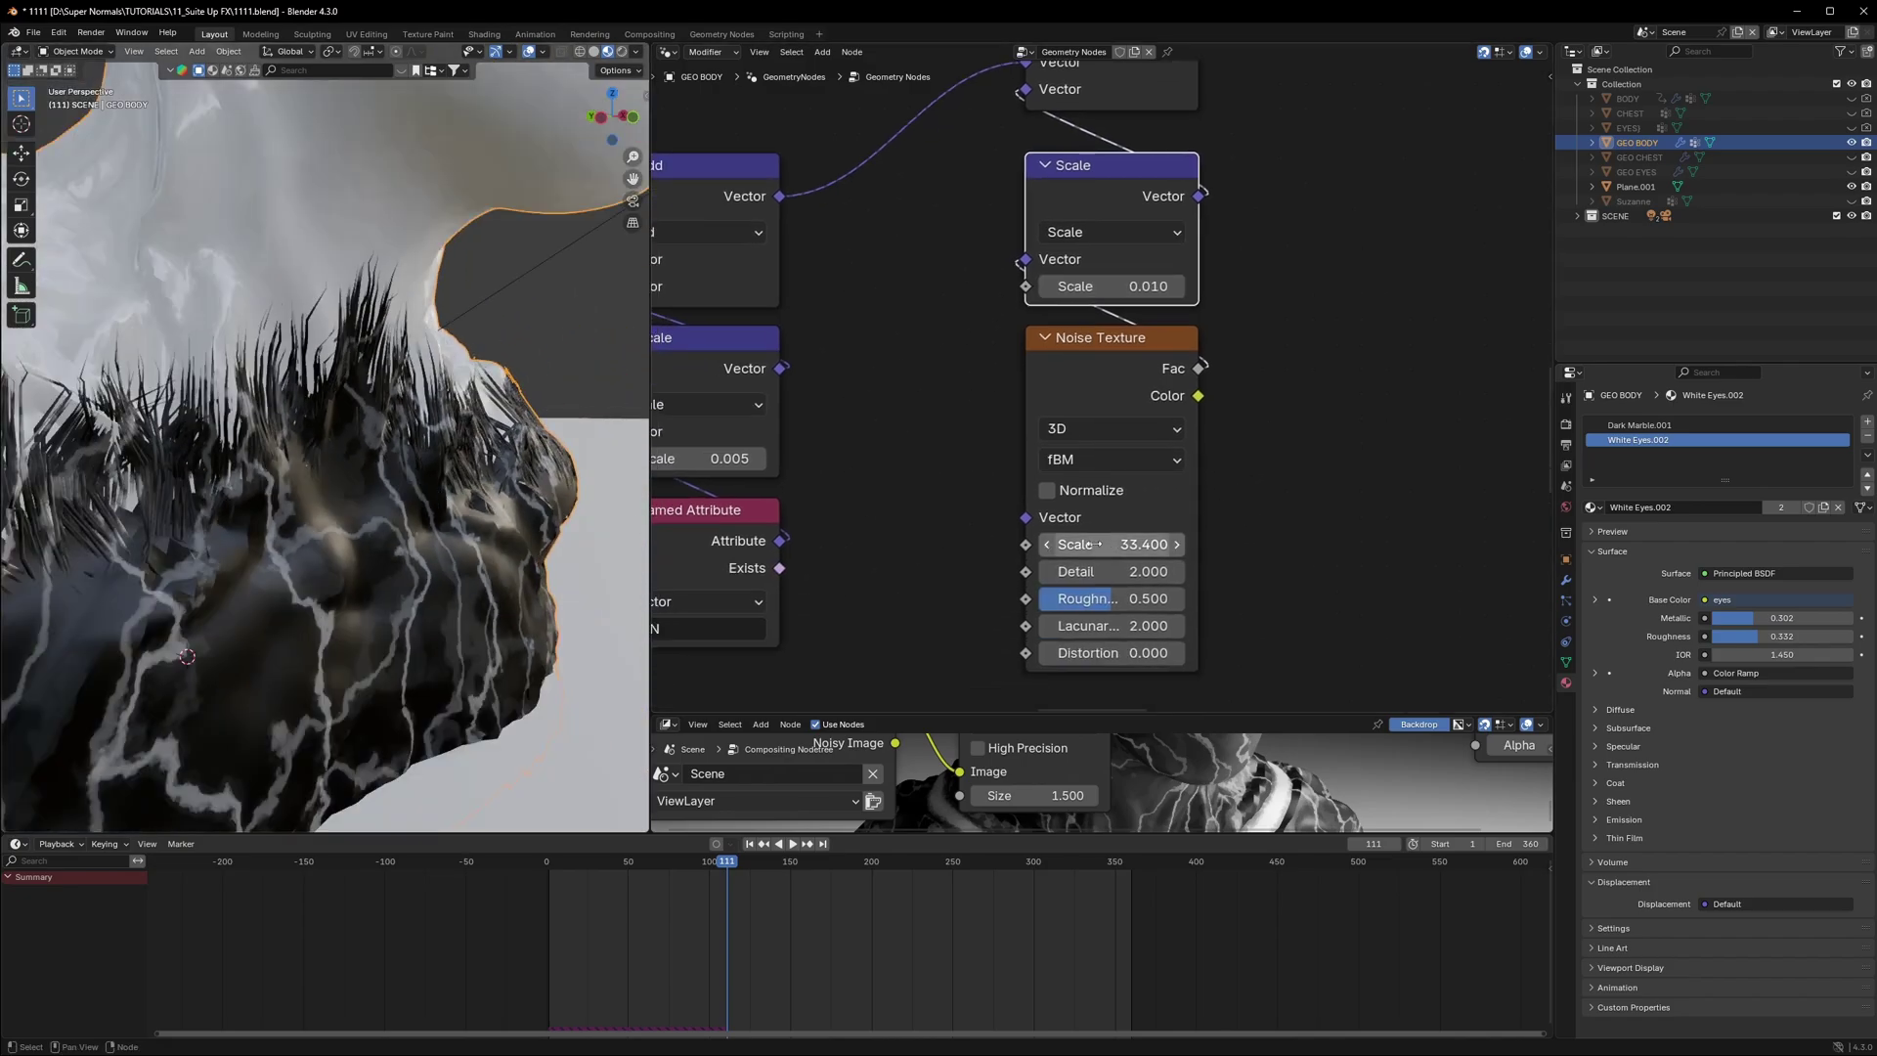
{"action": "left_click_drag", "start_coordinate": [1111, 545], "coordinate": [1271, 544]}
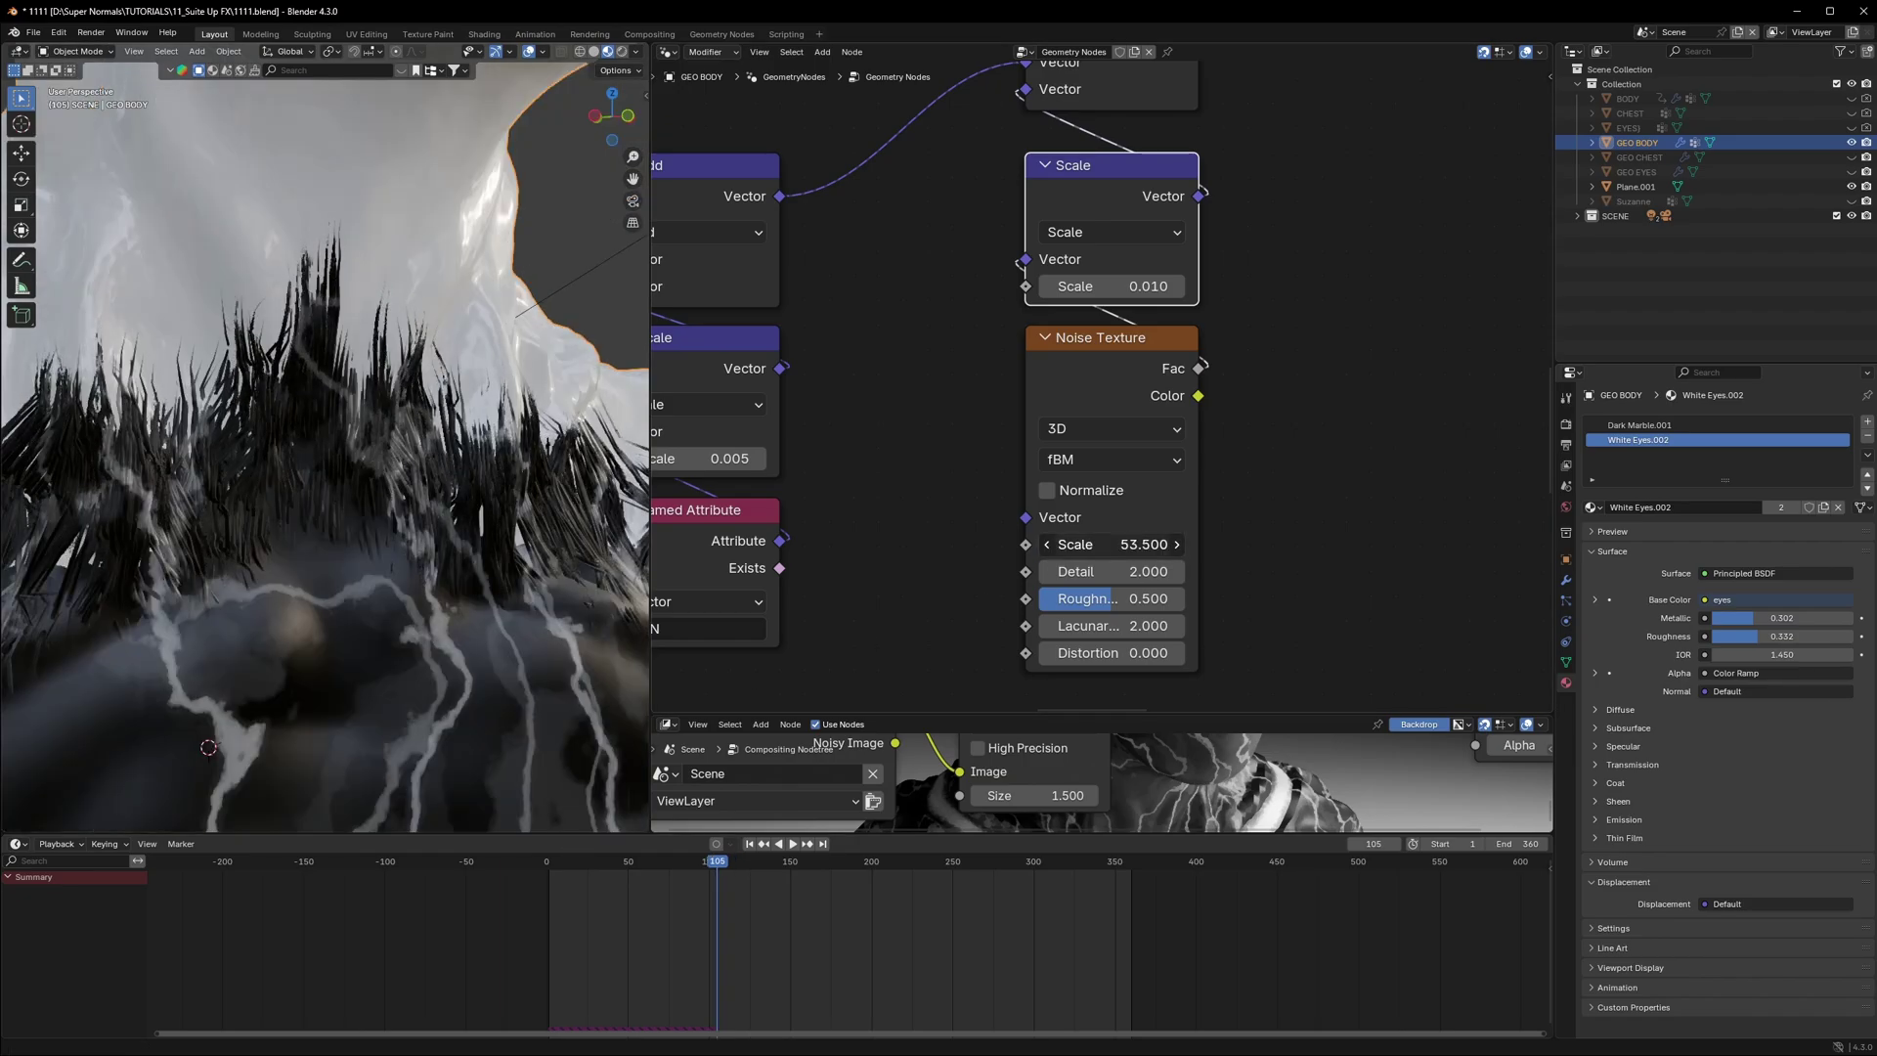
Step: Try a factor of 0.1 on the noise's vector Scale node, and set it to 0.050
{"action": "double_click", "coordinate": [1102, 286]}
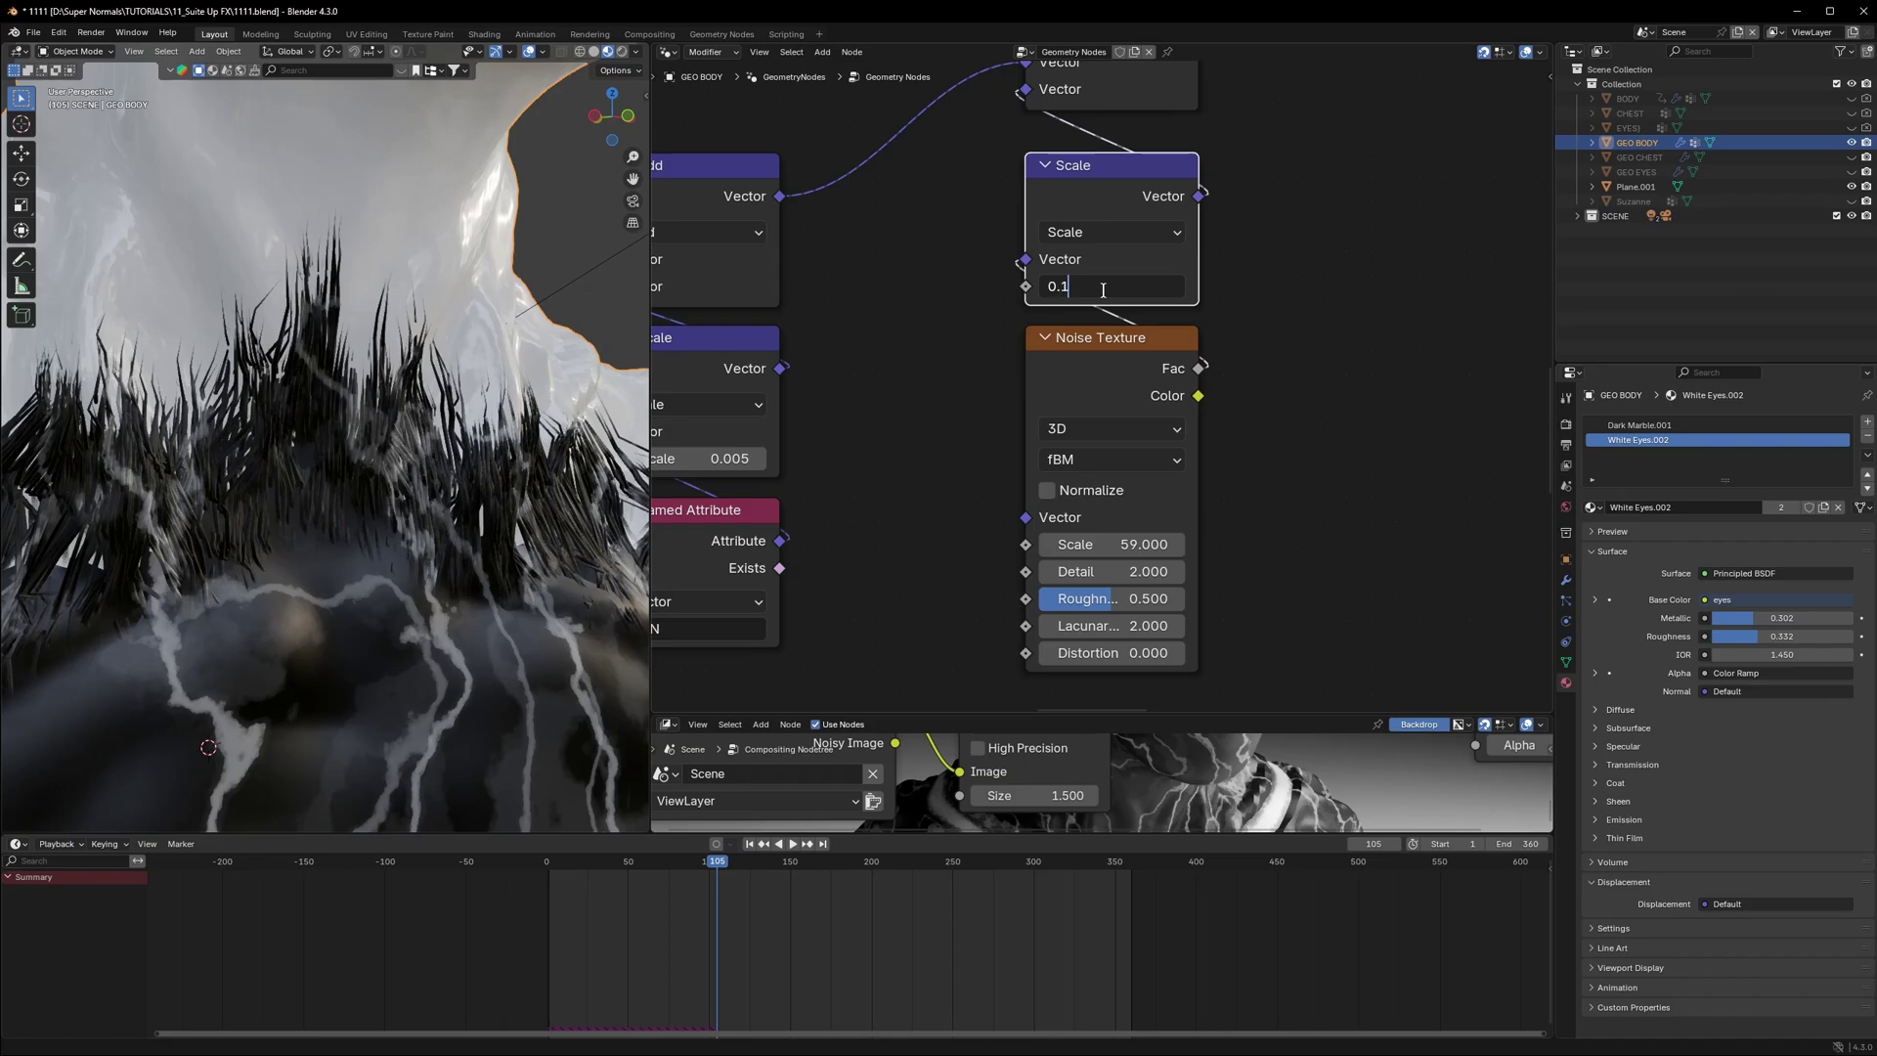
{"action": "type", "text": "0.1"}
{"action": "key", "text": "Return"}
{"action": "left_click", "coordinate": [1103, 290]}
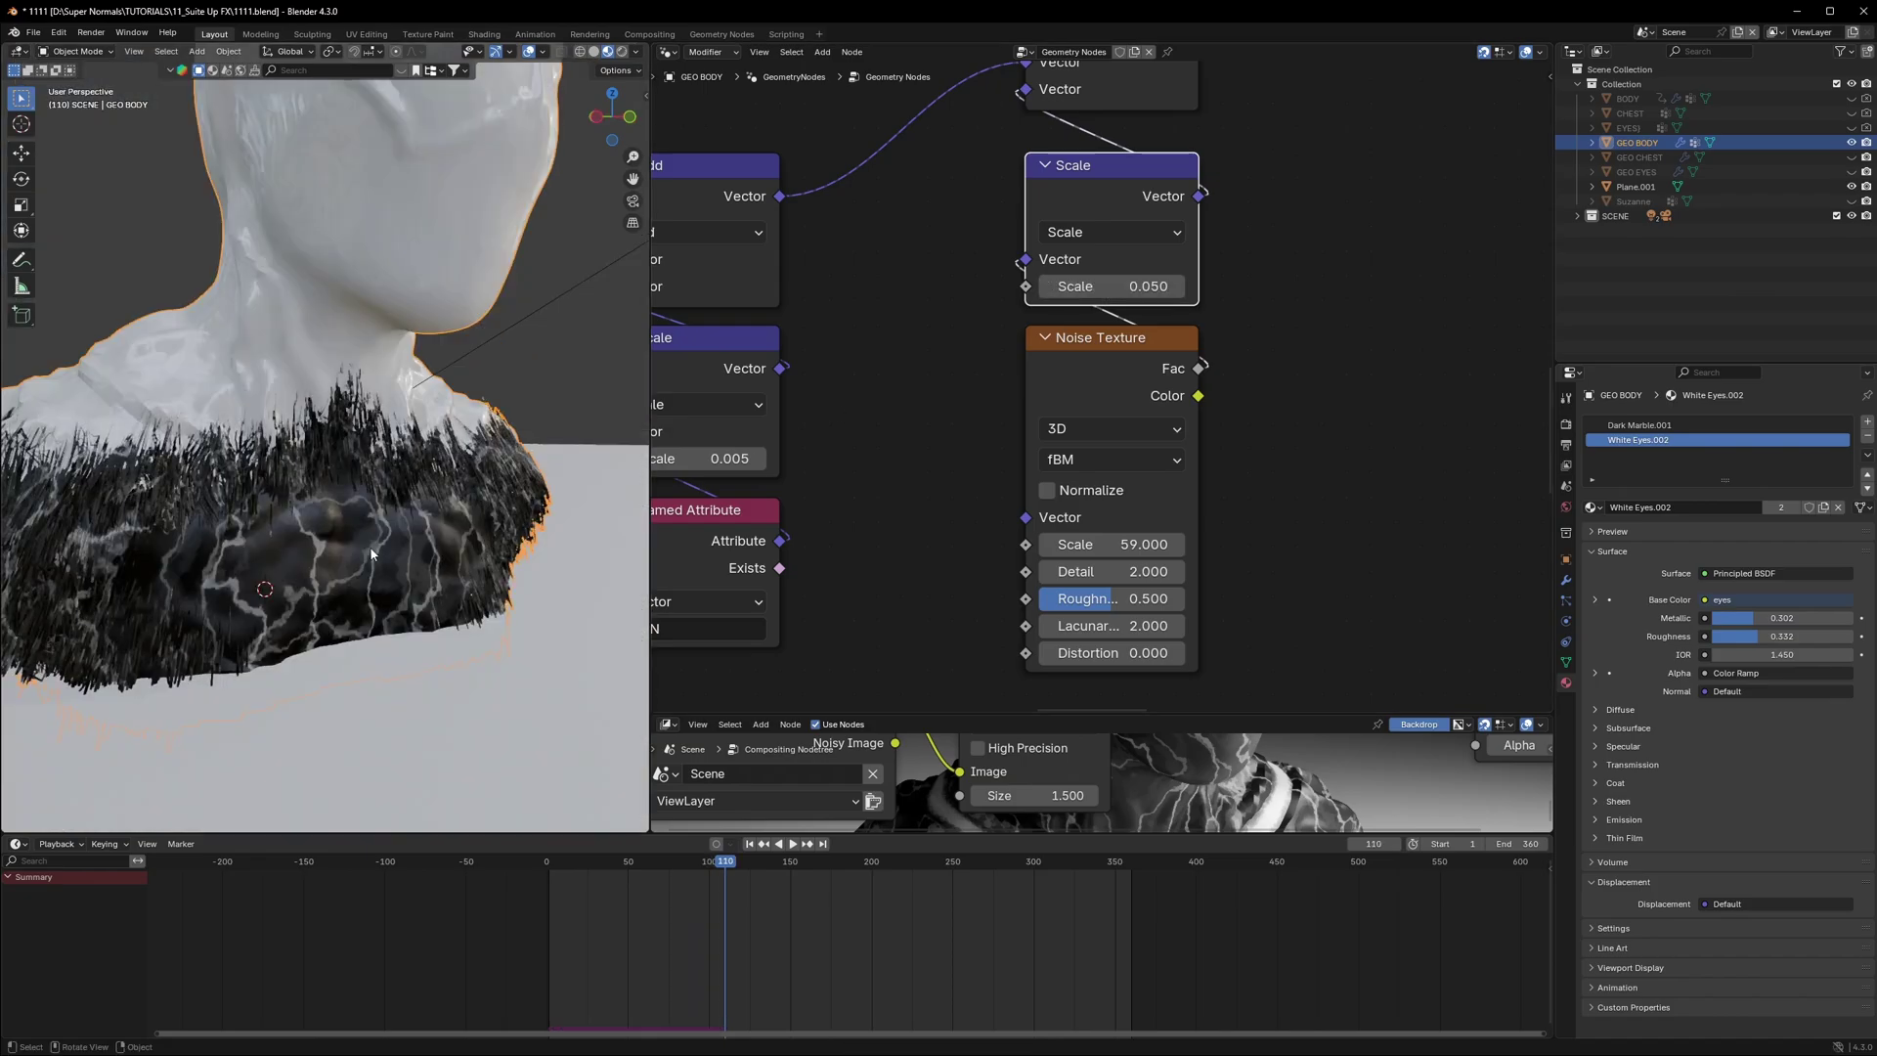
Step: Play the growth animation and orbit around the shoulders to examine the noise-distorted strands
{"action": "key", "text": "space"}
{"action": "key", "text": "space"}
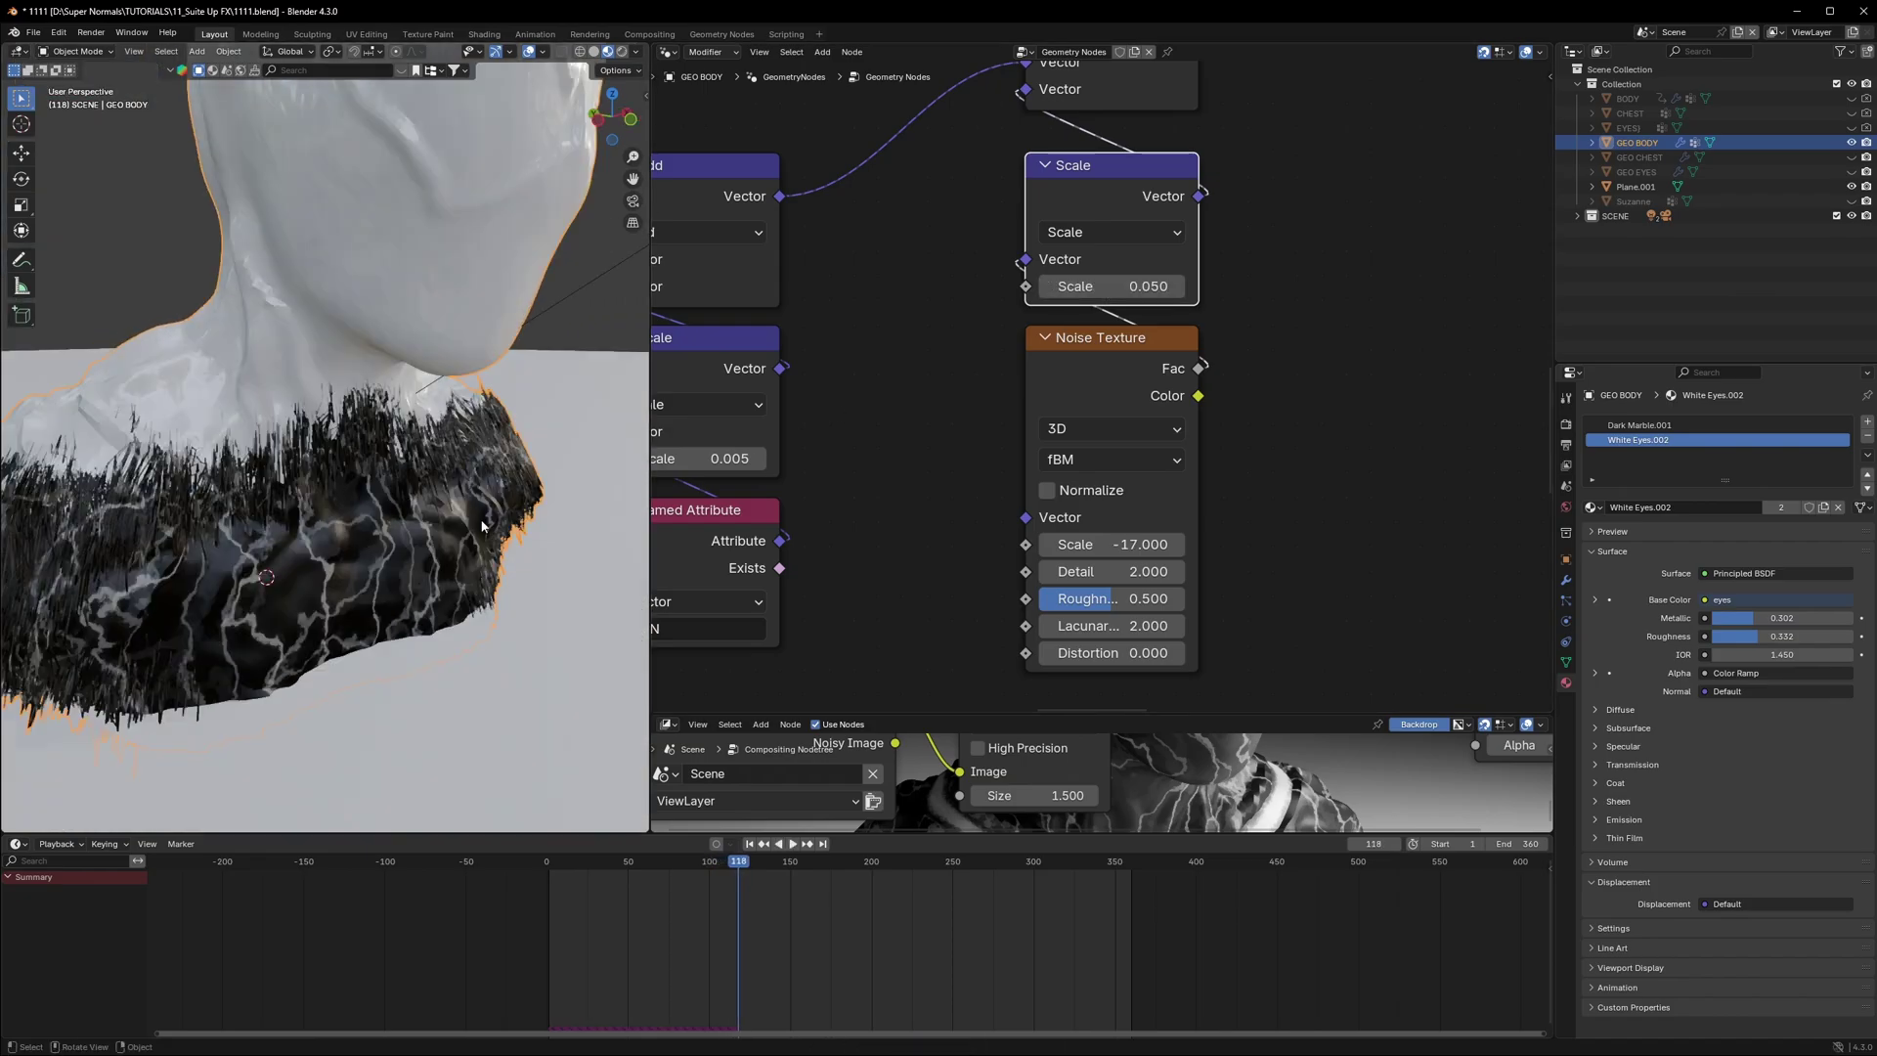
{"action": "scroll", "coordinate": [371, 553], "scroll_direction": "up", "scroll_amount": 2}
{"action": "middle_click_drag", "start_coordinate": [371, 553], "coordinate": [449, 501]}
{"action": "key", "text": "space"}
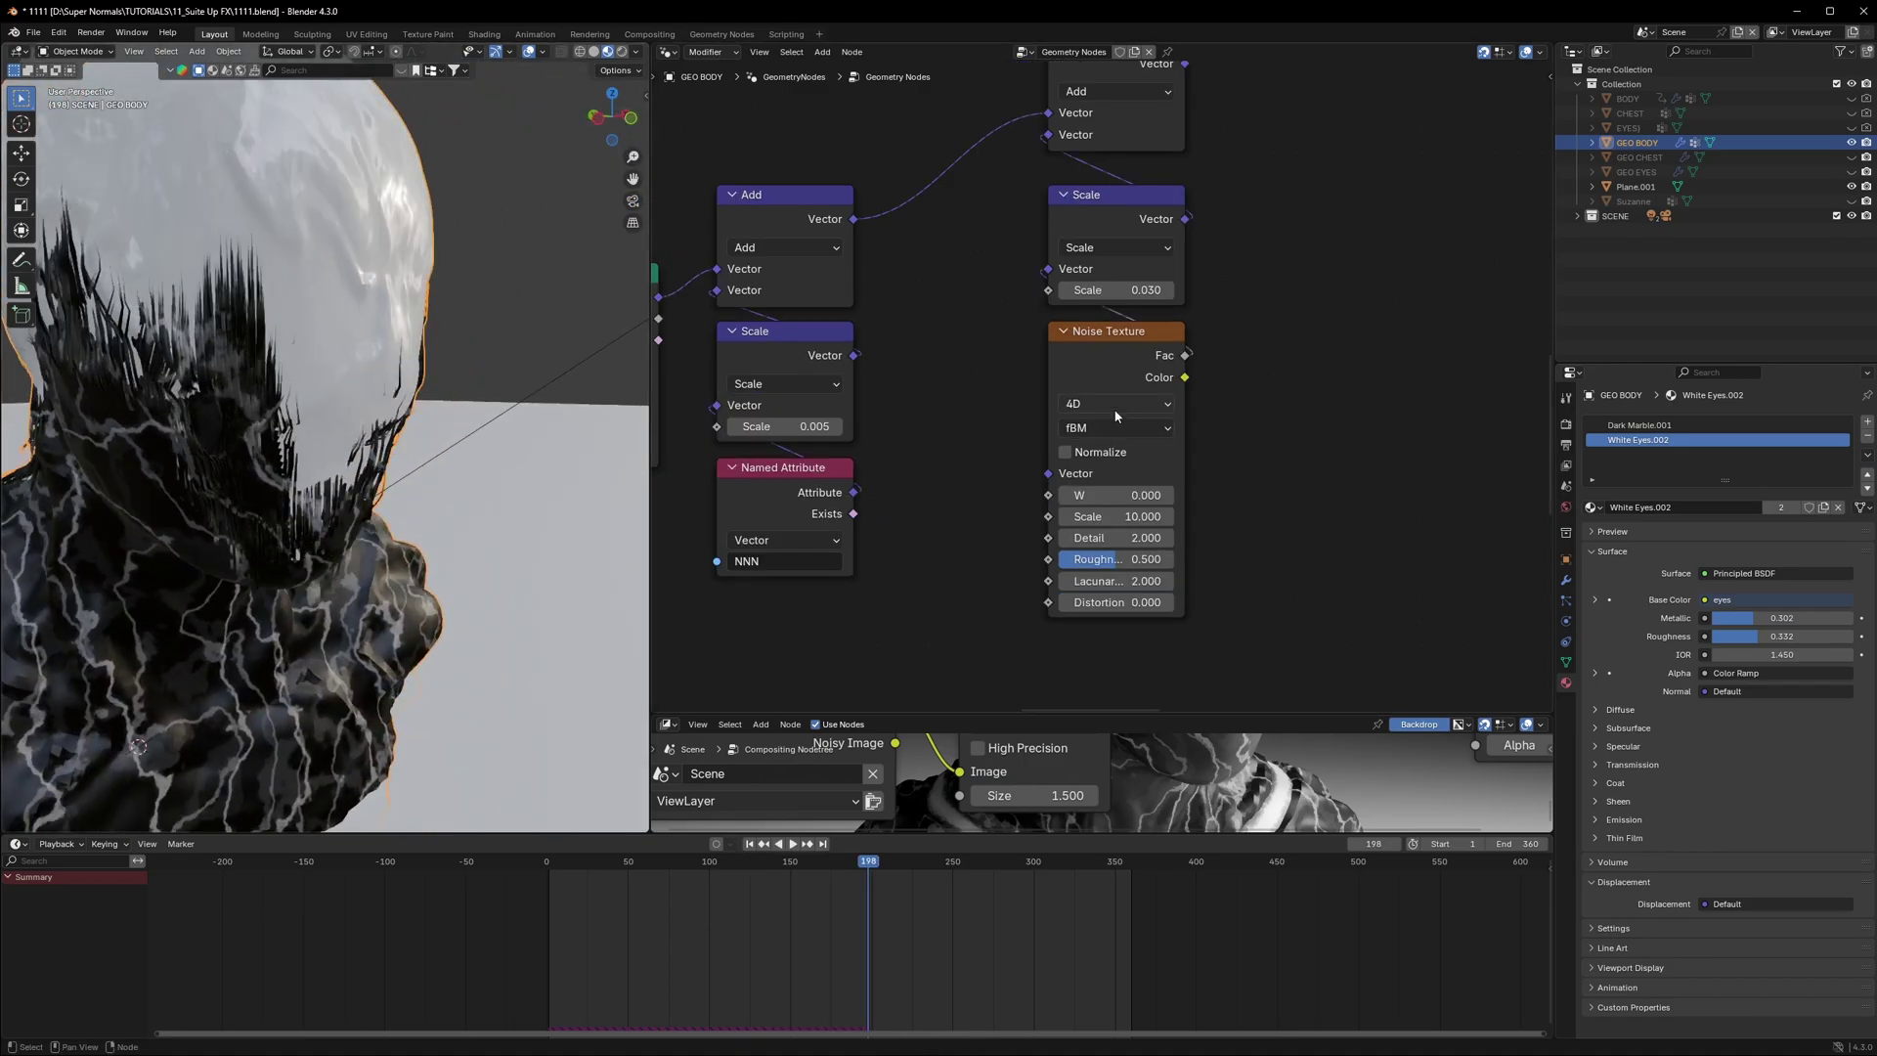
Step: Use 4D noise and drive the Noise Texture's W input from a Value node with a #frame/ expression, playing the animation
{"action": "left_click", "coordinate": [1114, 404]}
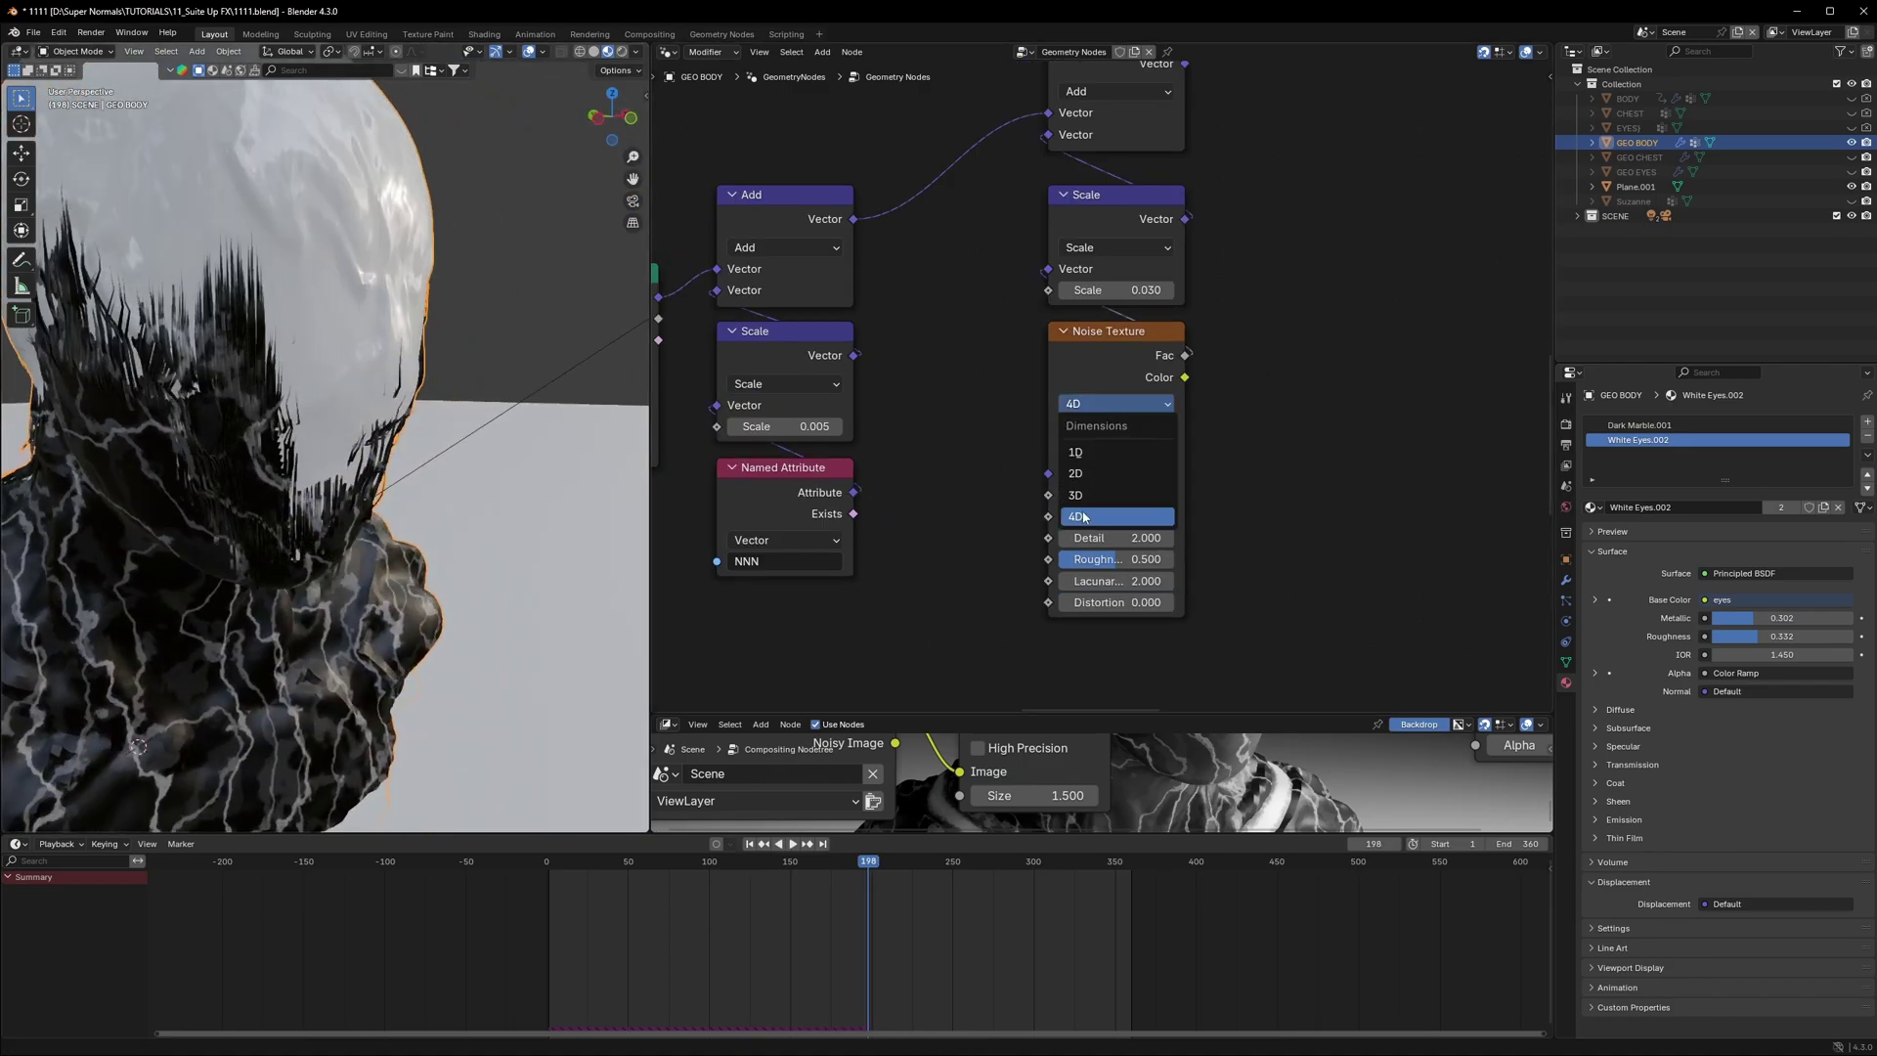
{"action": "left_click", "coordinate": [1083, 516]}
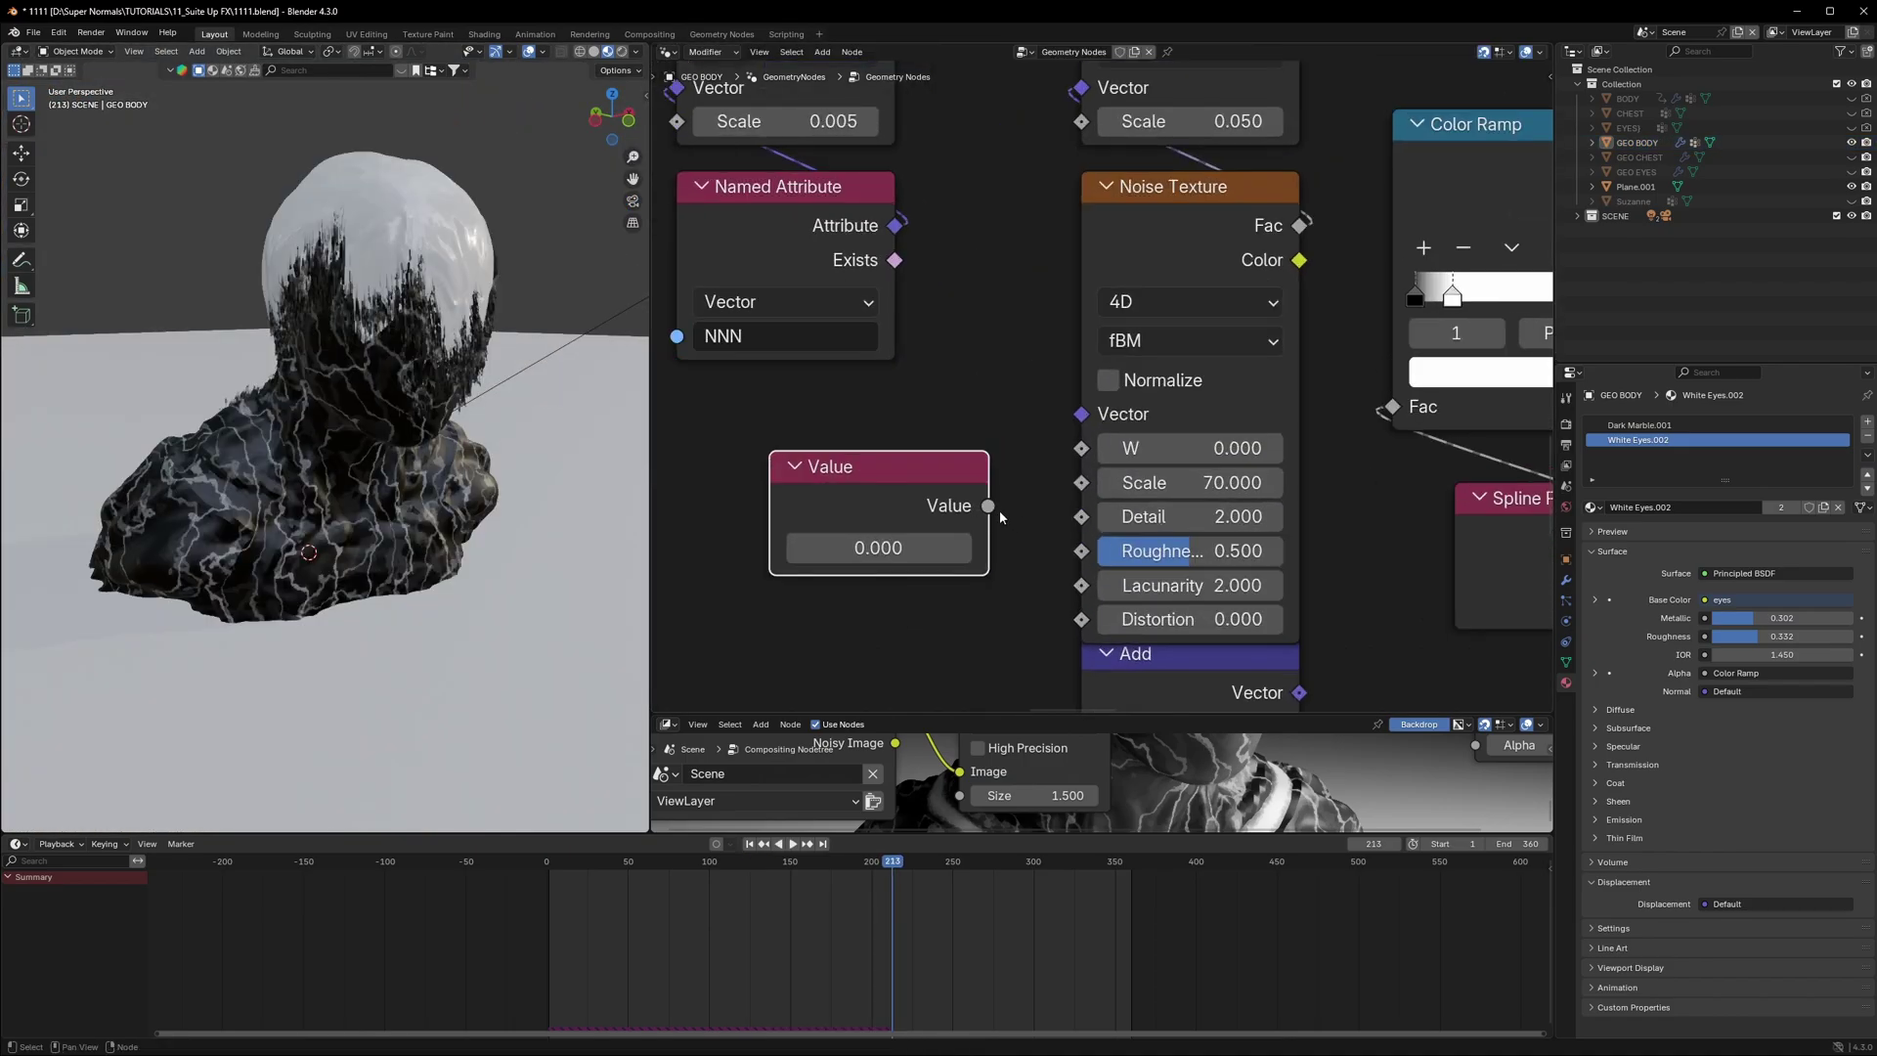
{"action": "left_click_drag", "start_coordinate": [980, 533], "coordinate": [986, 517]}
{"action": "double_click", "coordinate": [919, 537]}
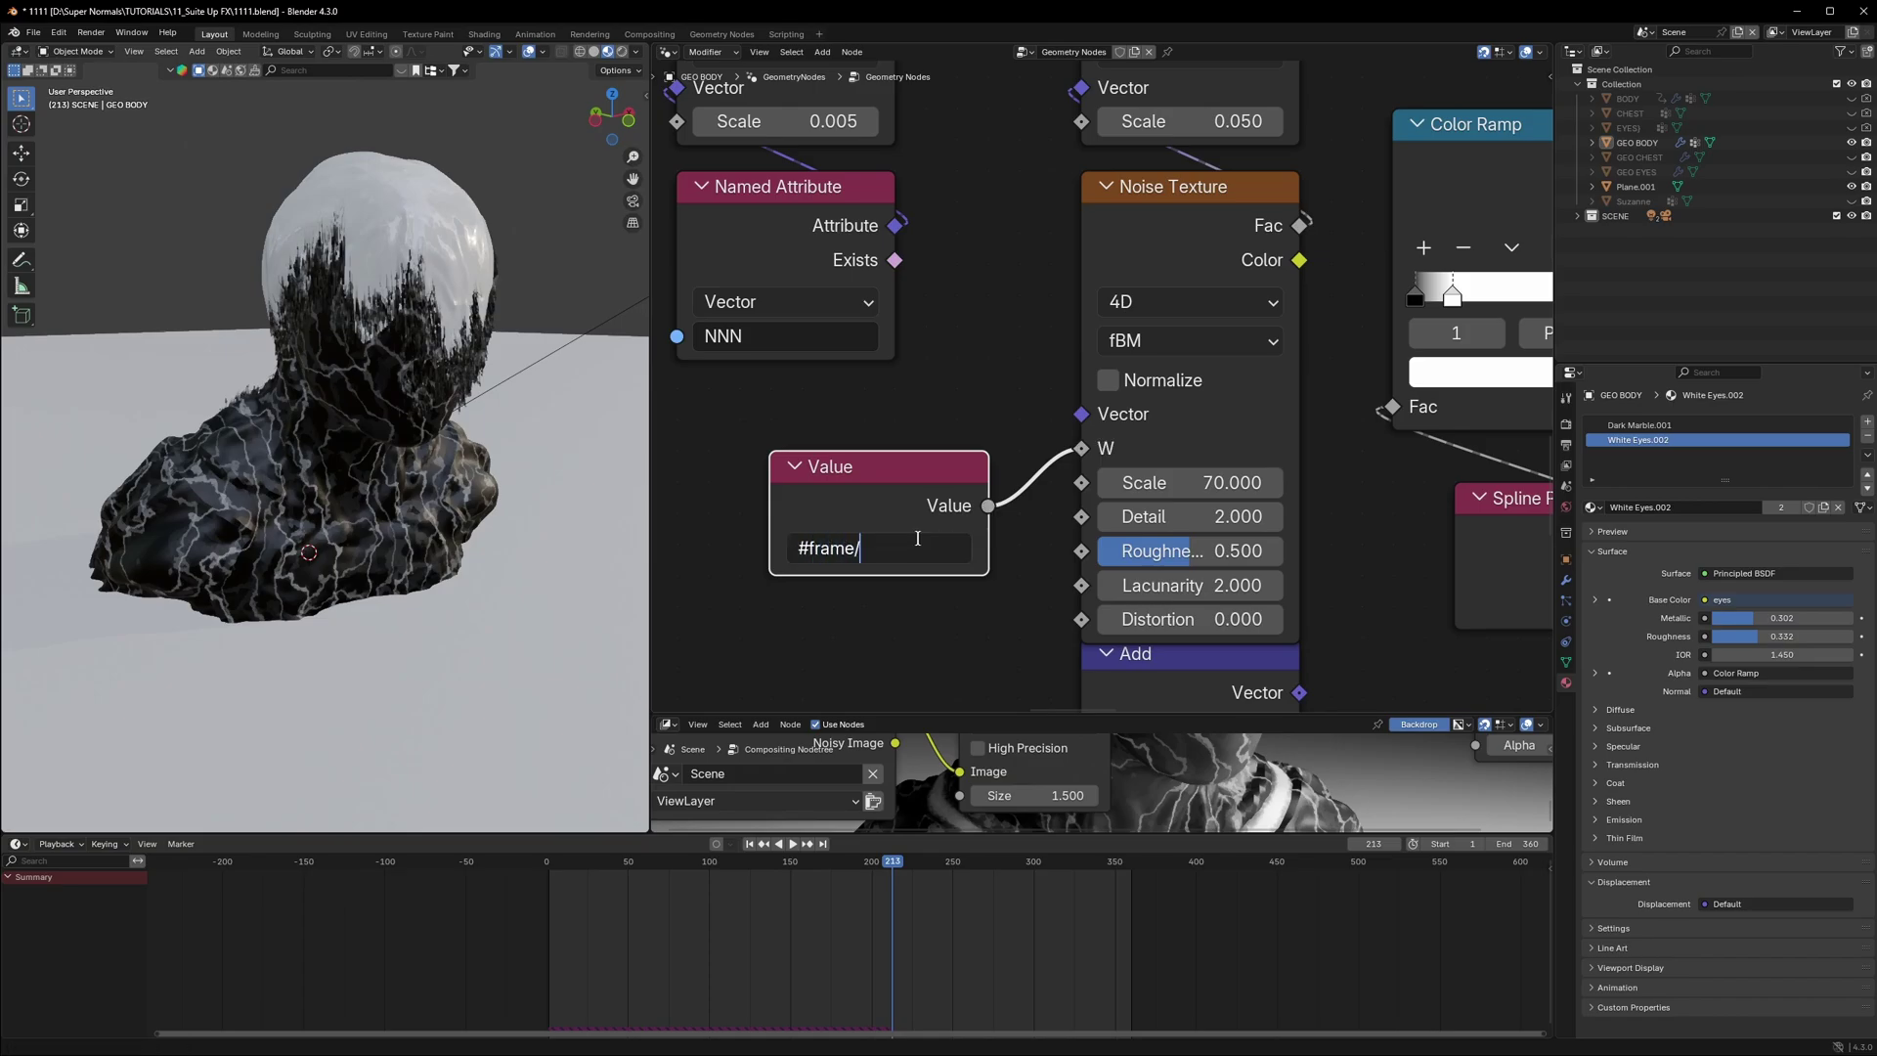
{"action": "type", "text": "0"}
{"action": "key", "text": "Return"}
{"action": "key", "text": "space"}
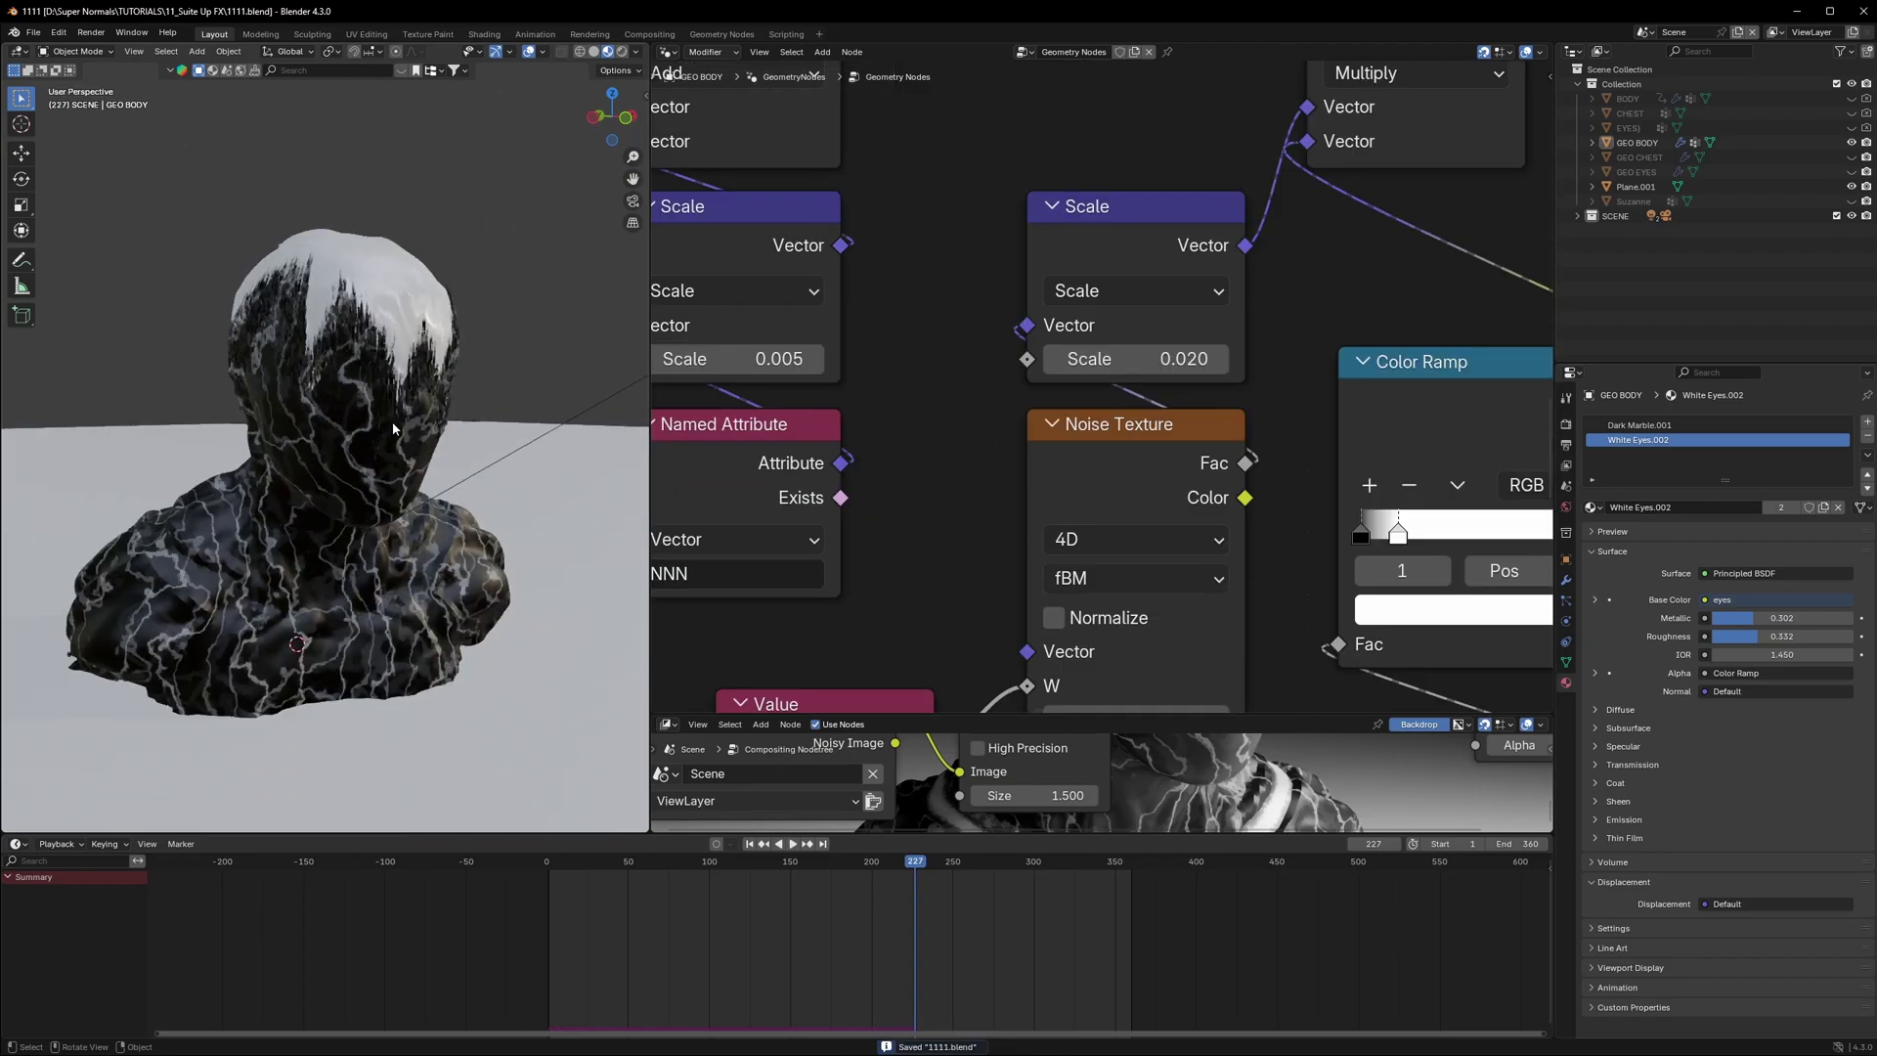
Step: Orbit to the back of the bust and play the animation to examine the strands growing up the head
{"action": "middle_click_drag", "start_coordinate": [372, 430], "coordinate": [274, 430]}
{"action": "scroll", "coordinate": [431, 490], "scroll_direction": "up", "scroll_amount": 3}
{"action": "middle_click_drag", "start_coordinate": [432, 490], "coordinate": [388, 570]}
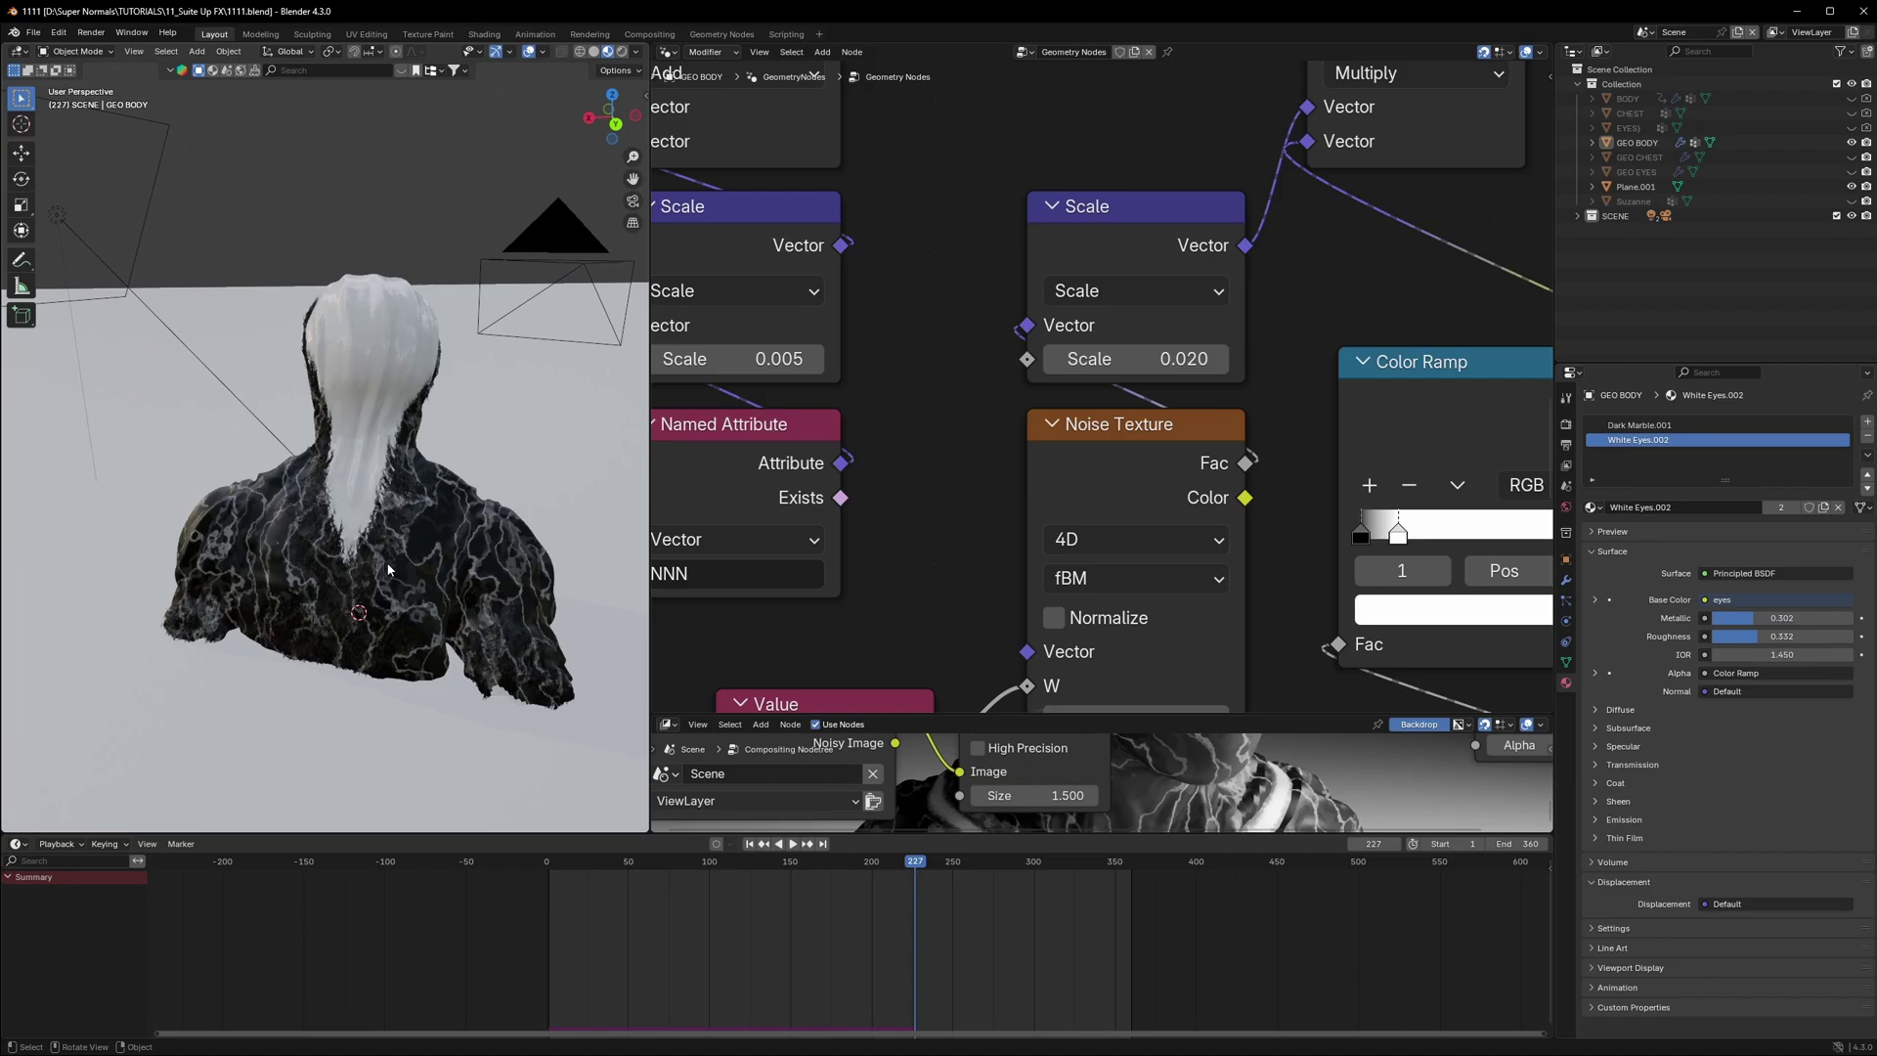
{"action": "middle_click_drag", "start_coordinate": [390, 566], "coordinate": [342, 555]}
{"action": "key", "text": "space"}
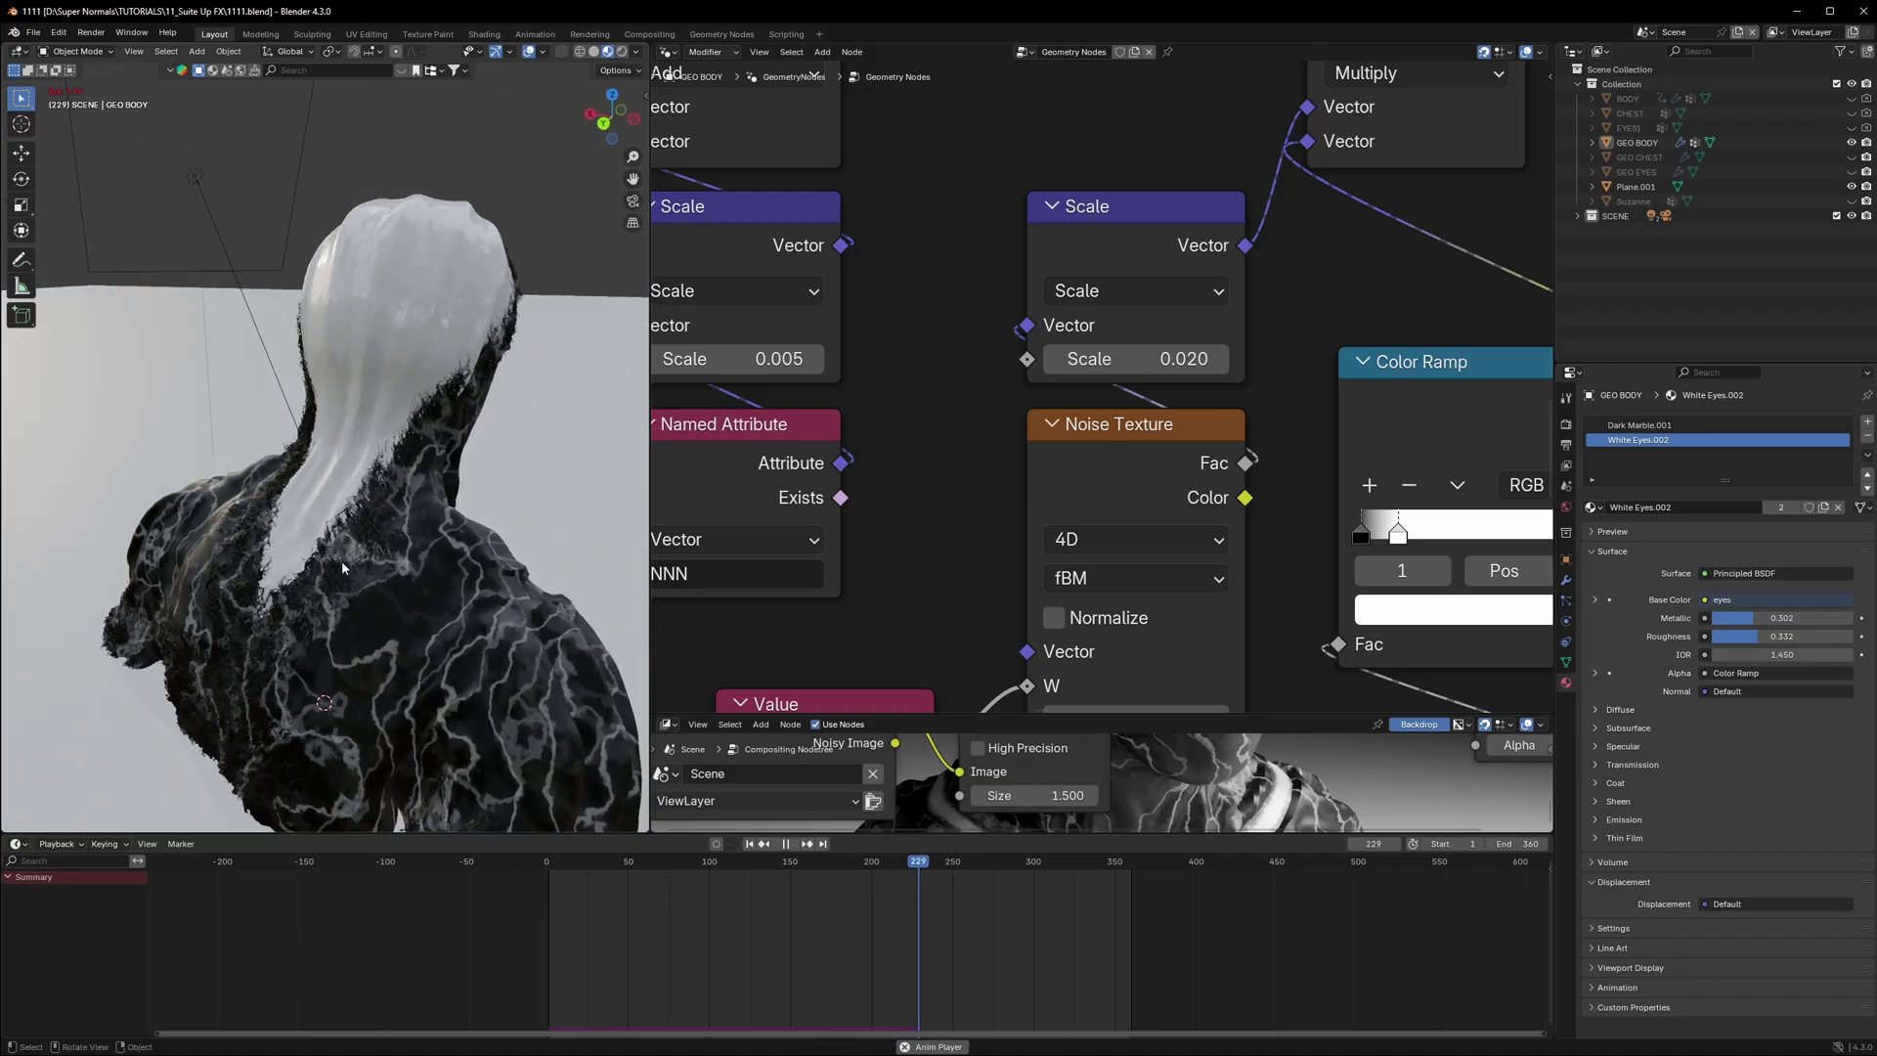